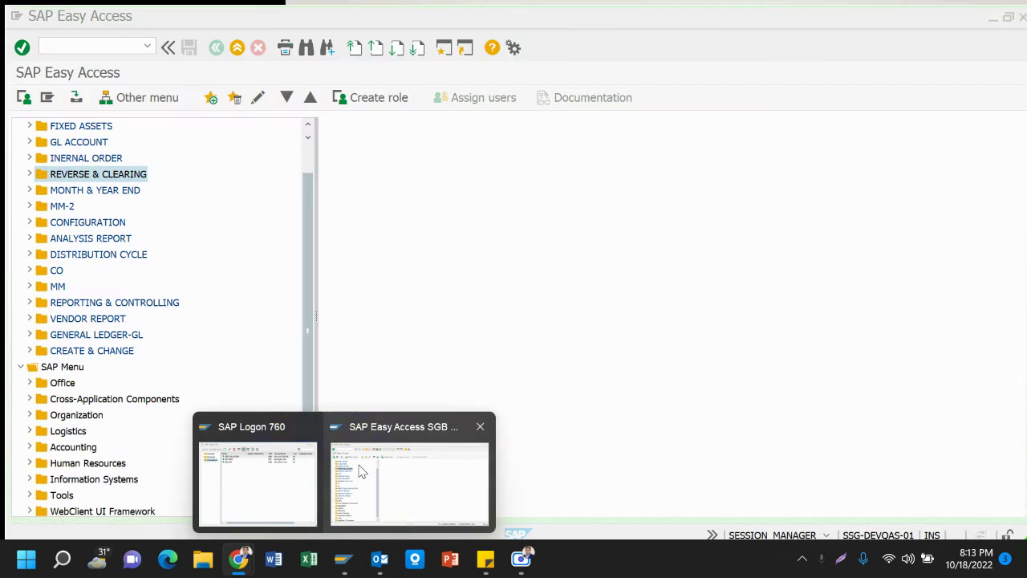
Unmute your microphone from the Jitsi meeting's participants panel, then close the panel
click(359, 472)
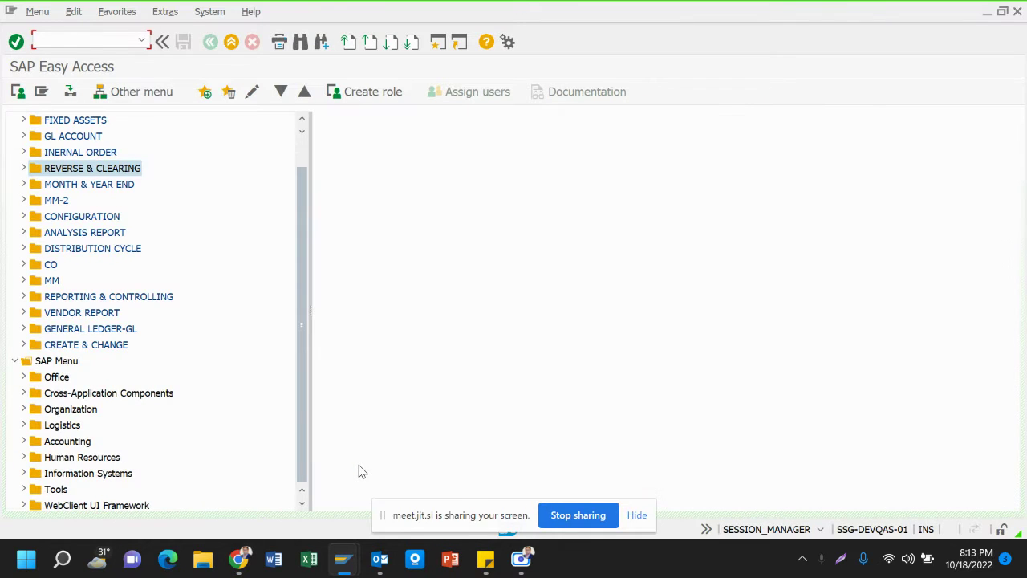
click(637, 516)
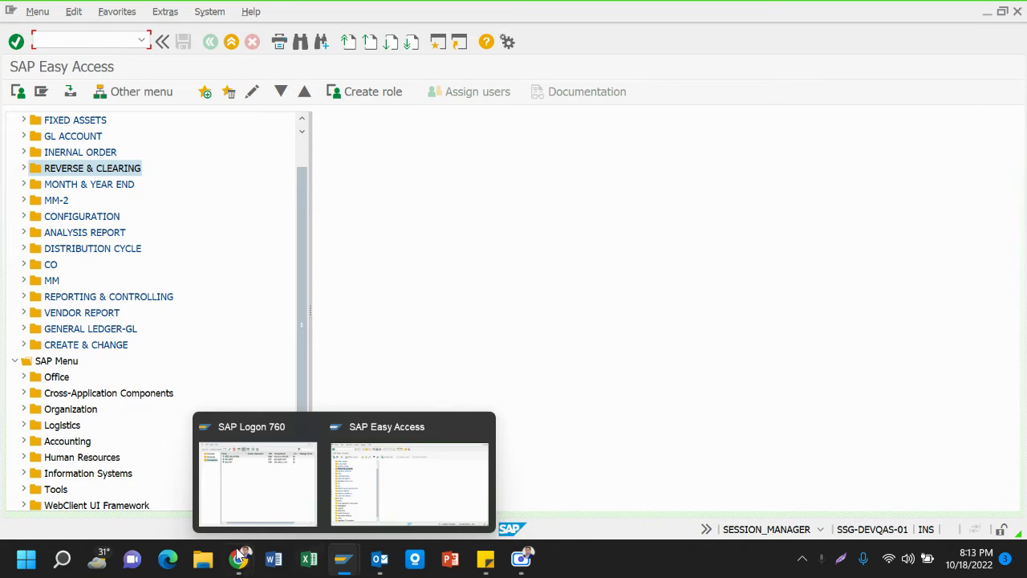
mouse_move(244, 552)
click(145, 480)
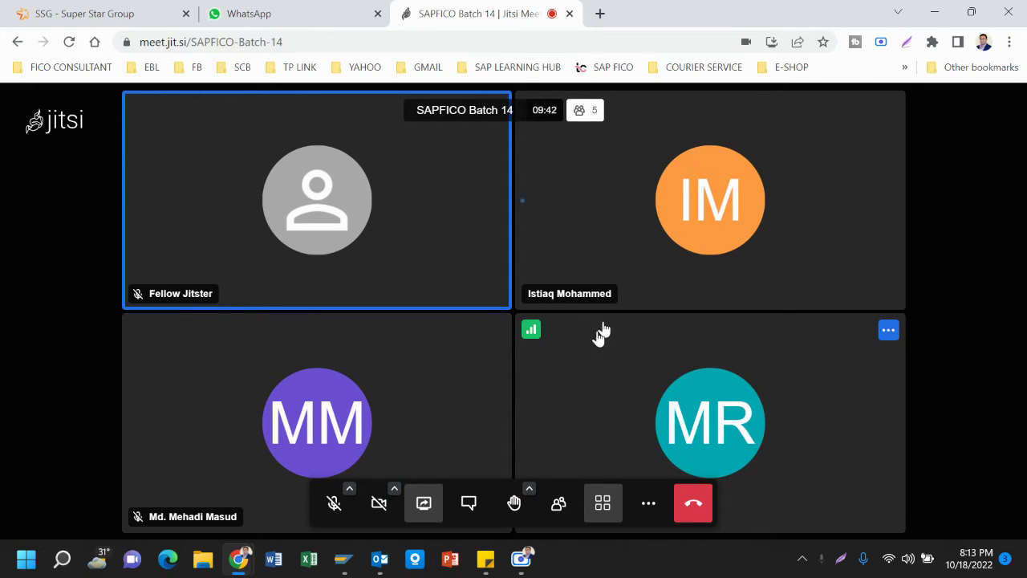
click(558, 502)
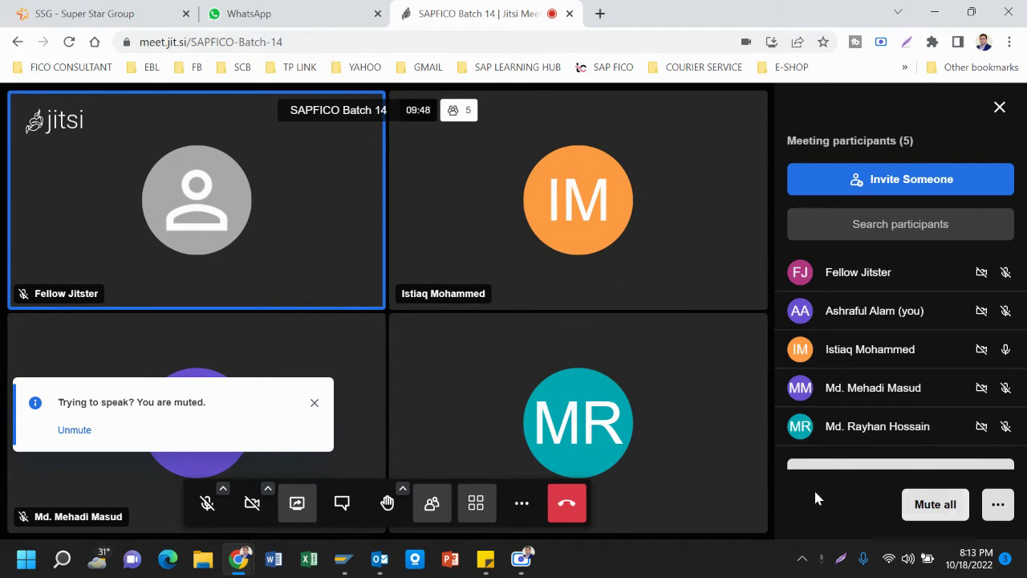
click(204, 504)
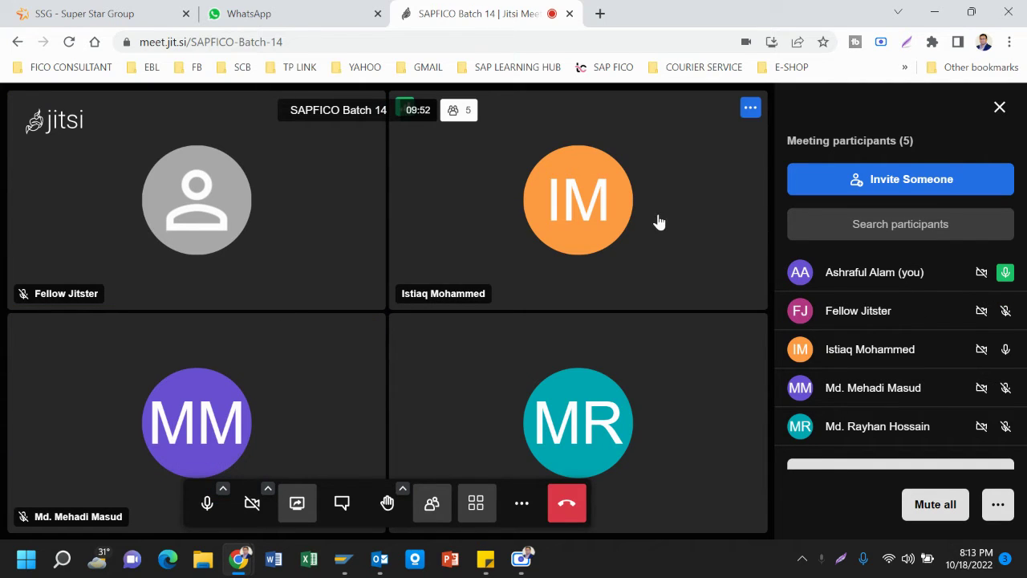
click(1000, 108)
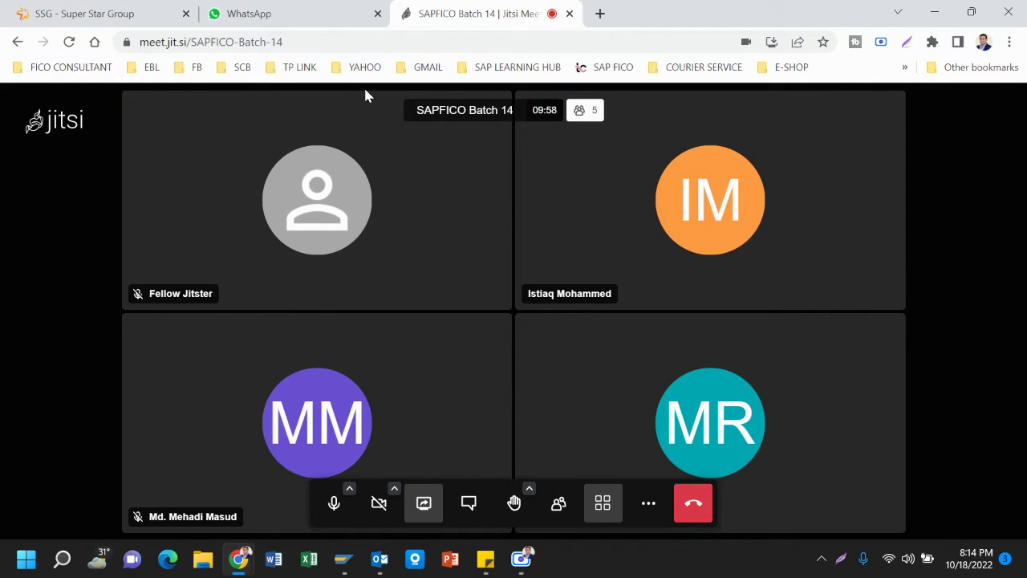
Switch from the meeting back to the SAP Easy Access window
click(291, 16)
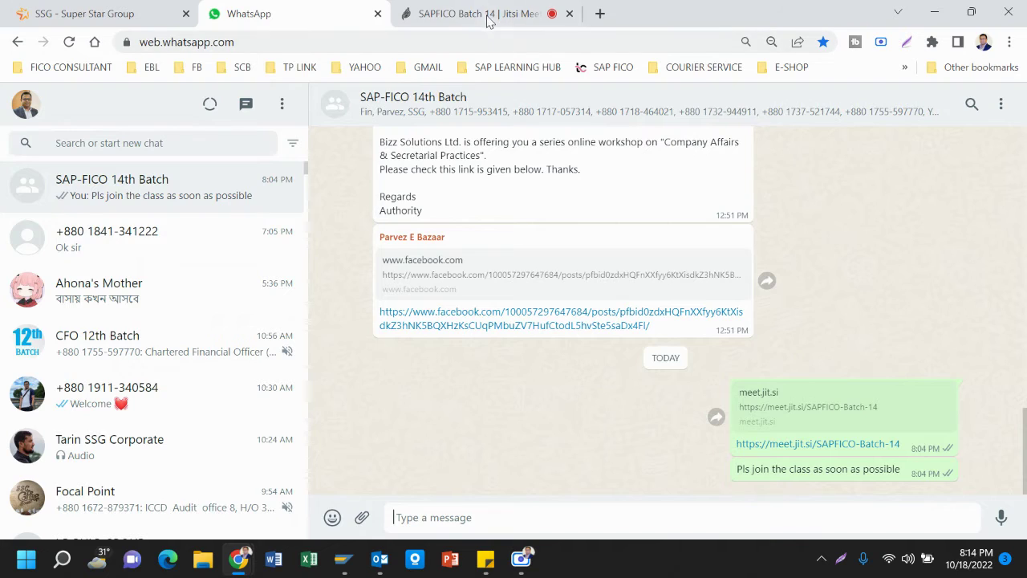
click(490, 16)
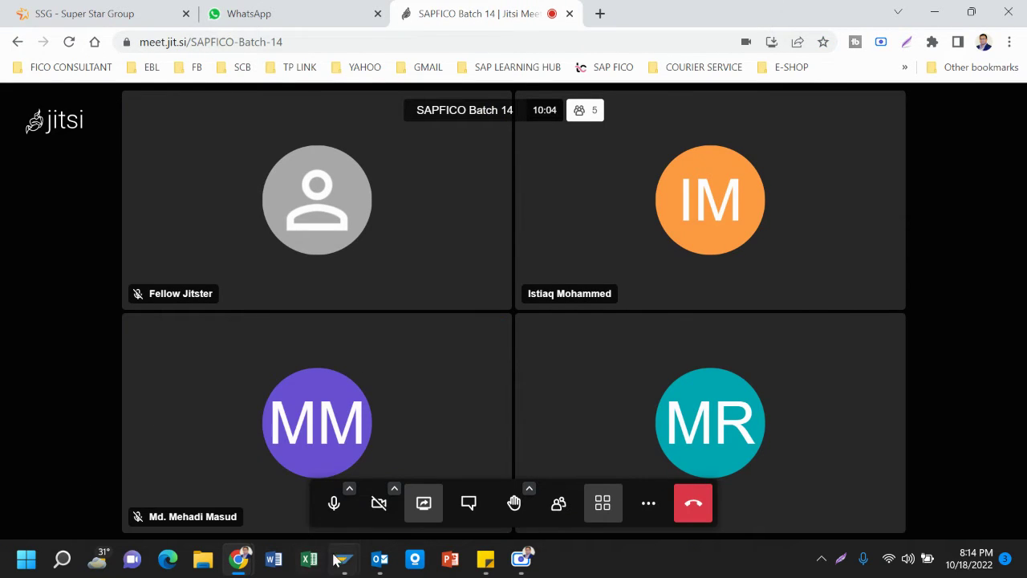
mouse_move(343, 559)
click(393, 489)
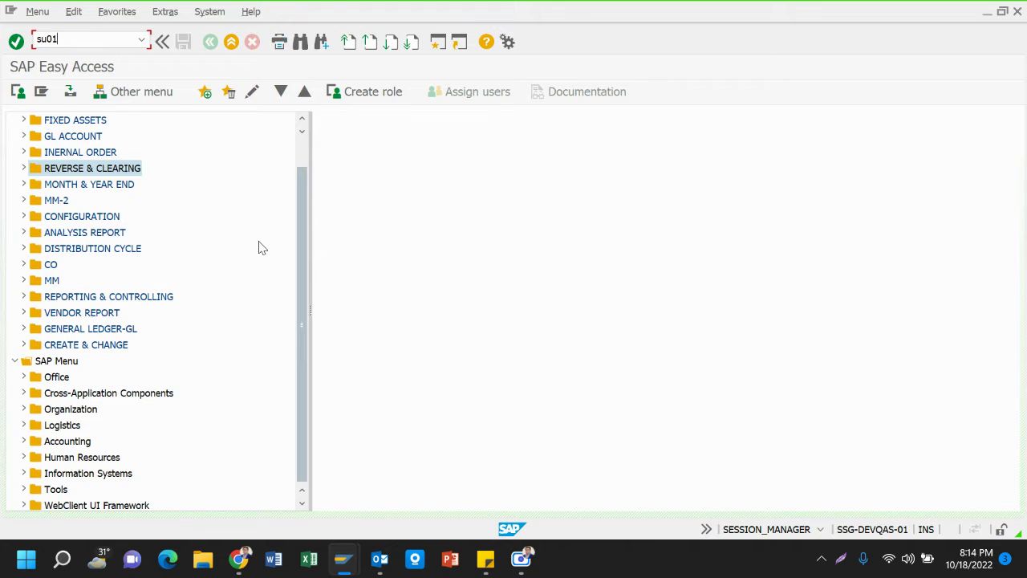
Run SU01 and fill the User field with a previously entered user ID from its history
key(Return)
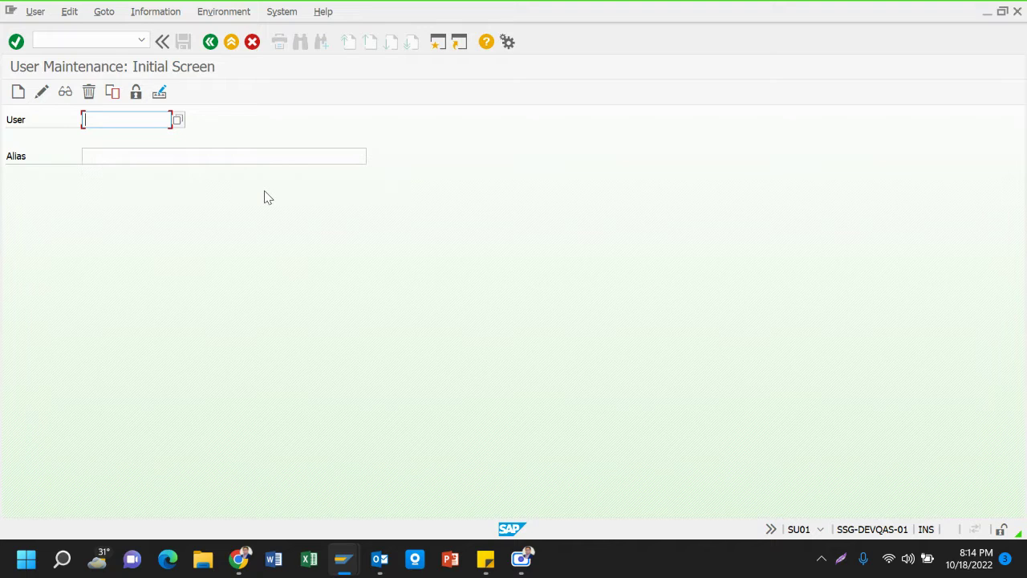
click(147, 122)
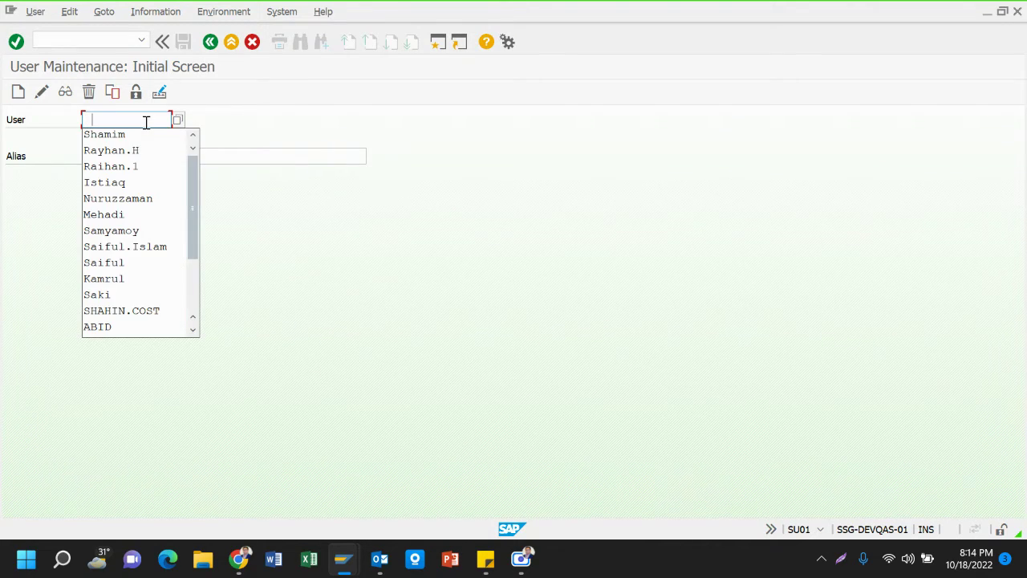
key(Down)
key(Down)
key(Down)
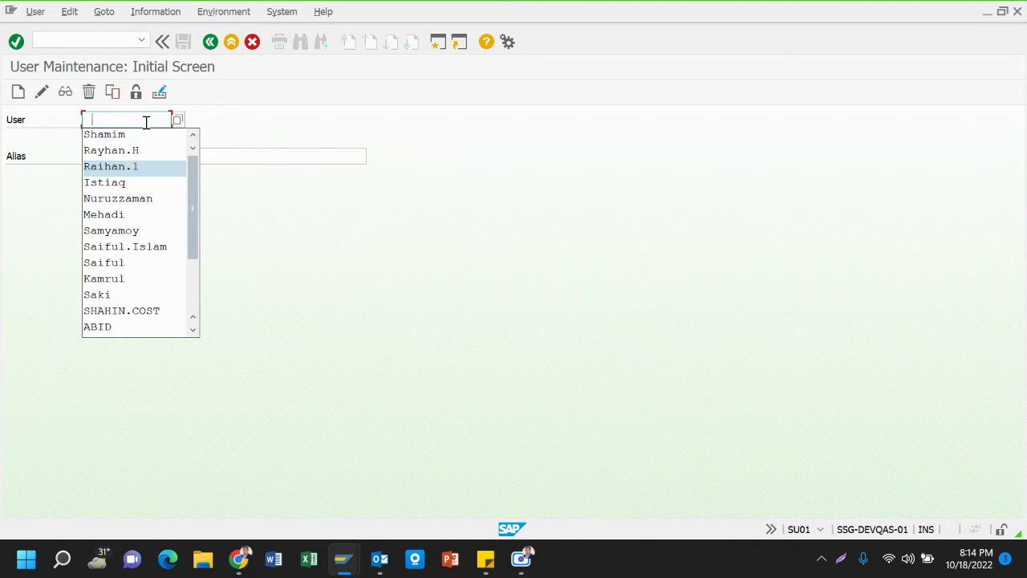
key(Down)
key(Up)
key(Up)
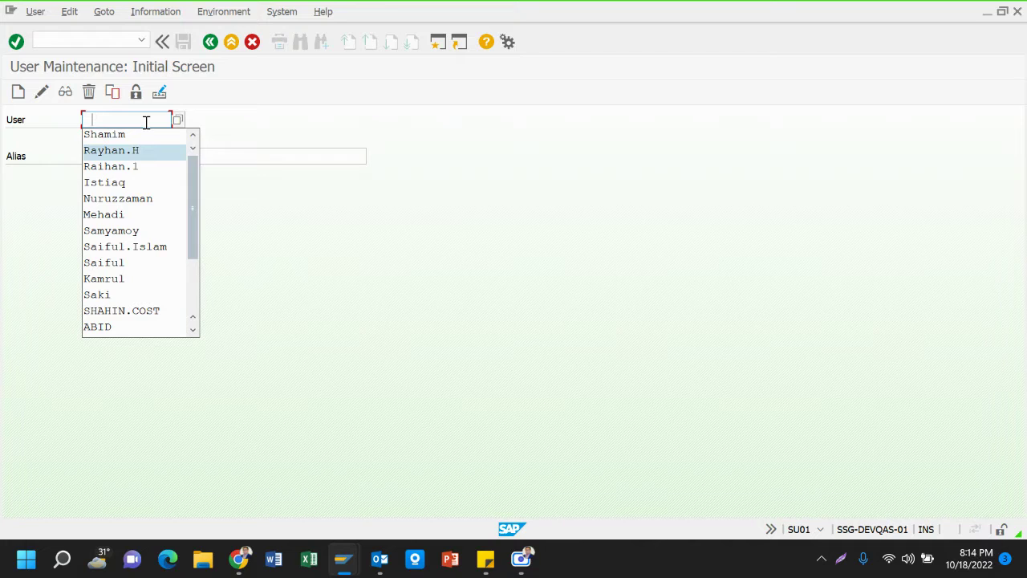
key(Down)
key(Up)
key(Down)
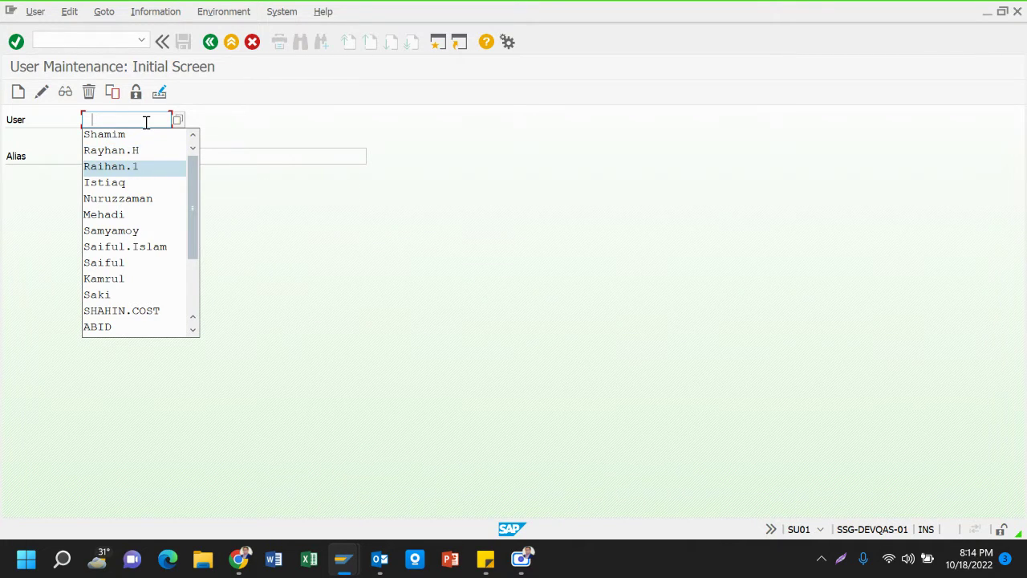
key(Up)
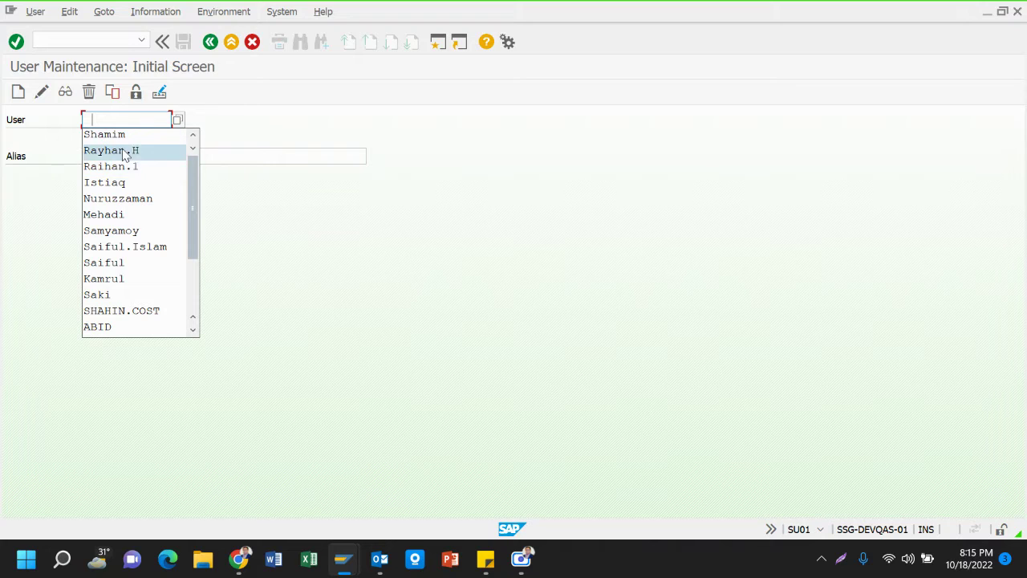
click(126, 151)
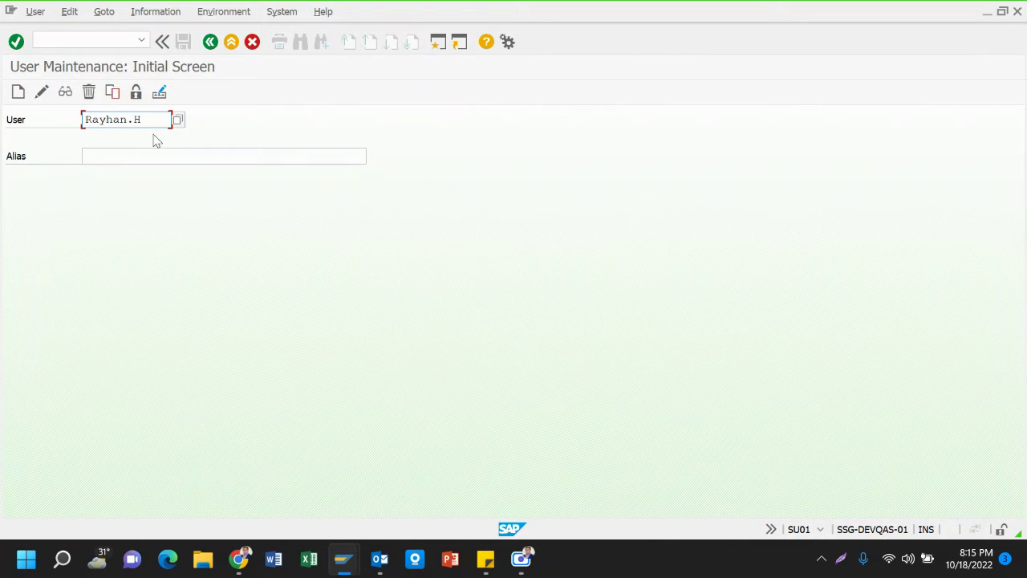
click(177, 122)
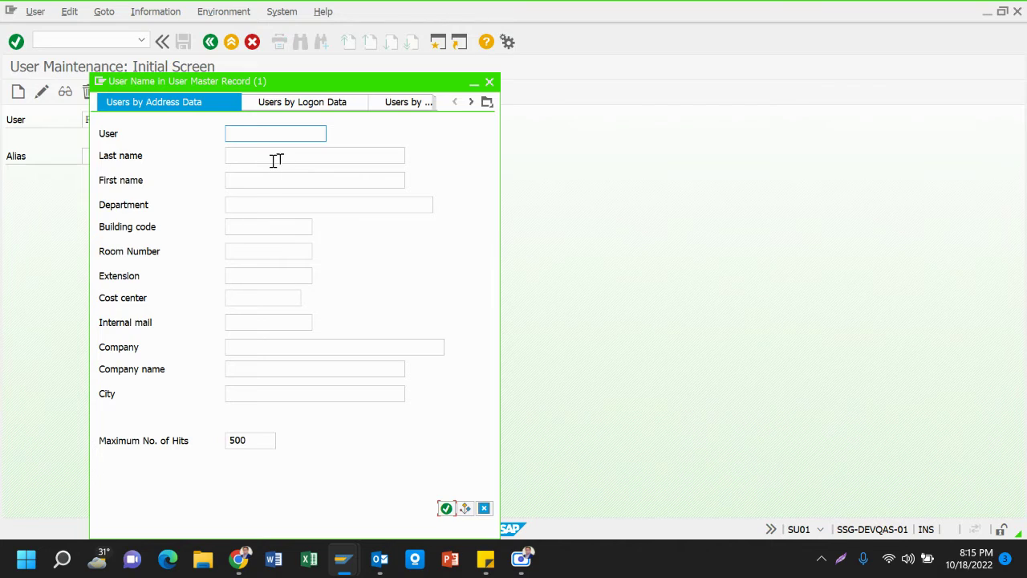
Run the unfiltered user name search and scroll through the 488-entry hit list
key(Return)
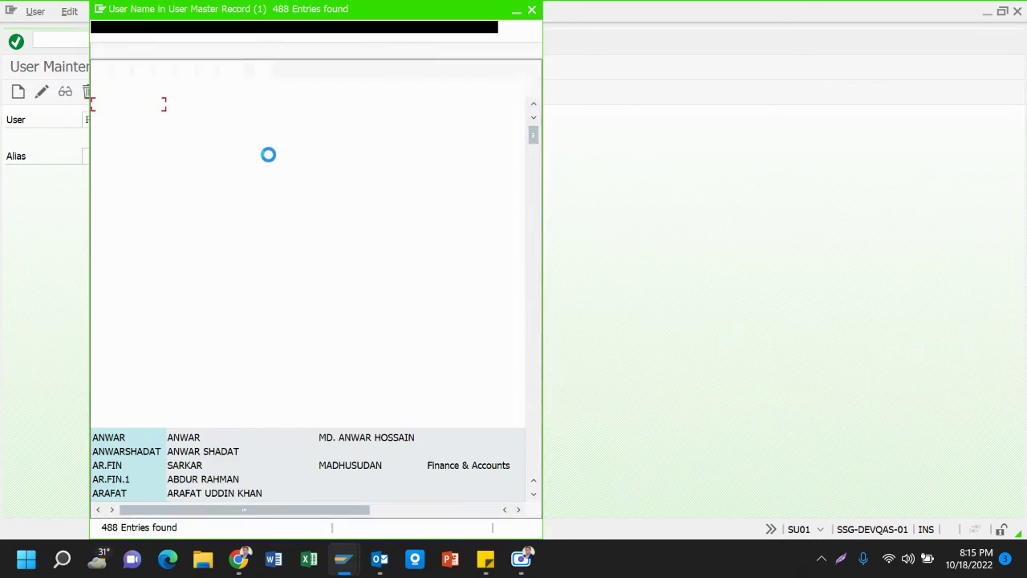
scroll(145, 324, down, 15)
scroll(145, 324, down, 20)
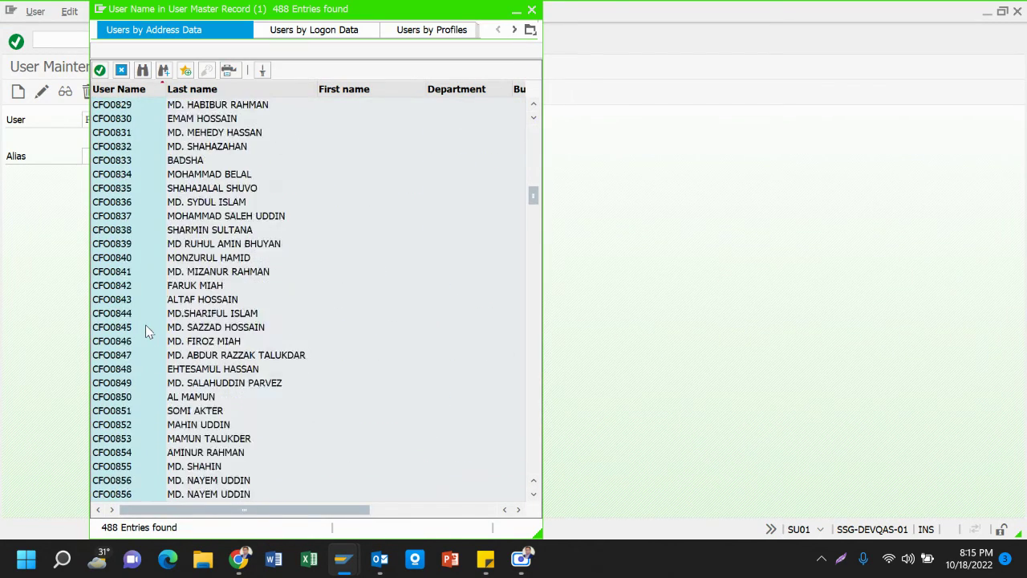
scroll(146, 324, down, 20)
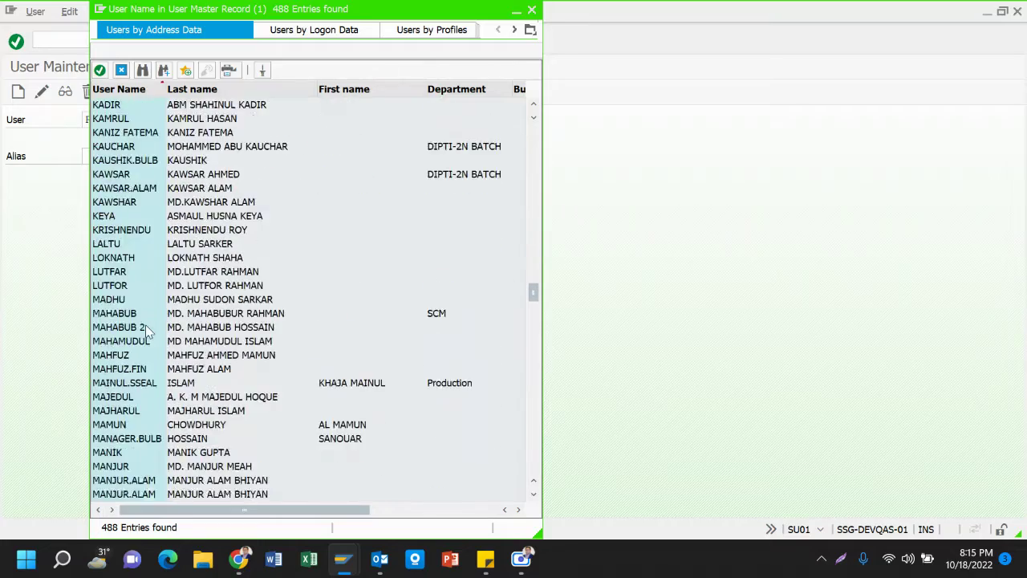
scroll(145, 324, down, 15)
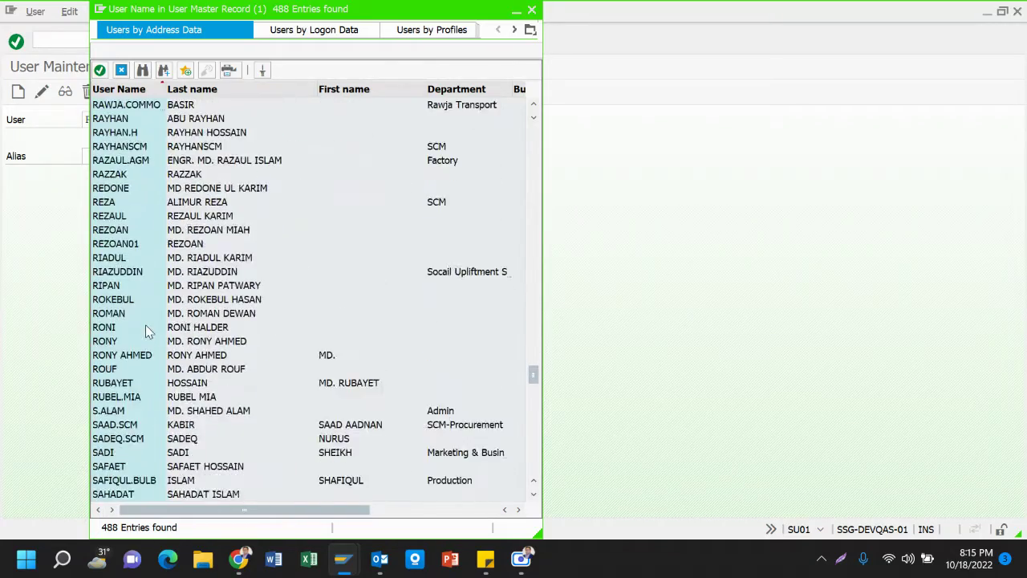
scroll(145, 331, down, 8)
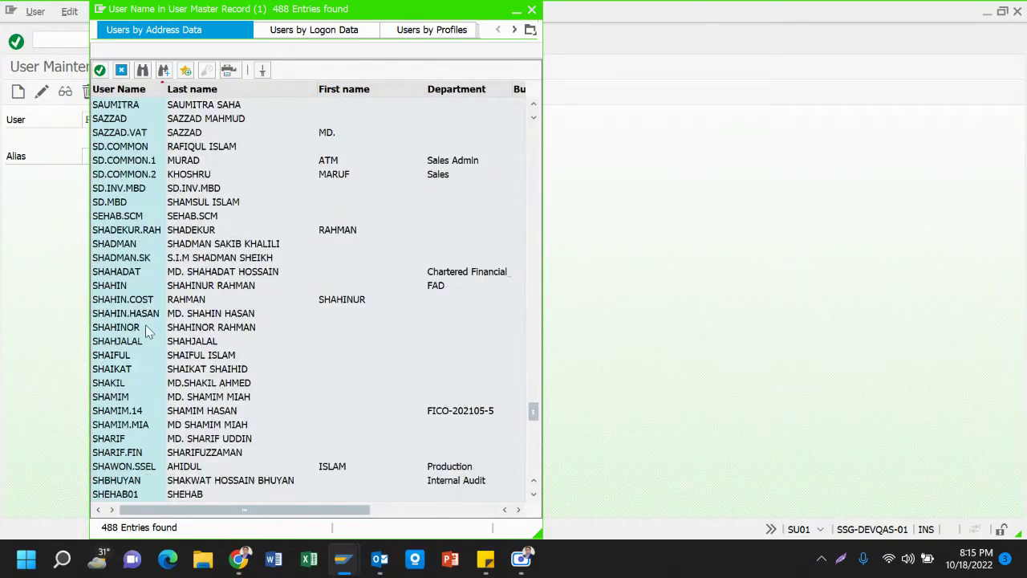
scroll(145, 324, down, 18)
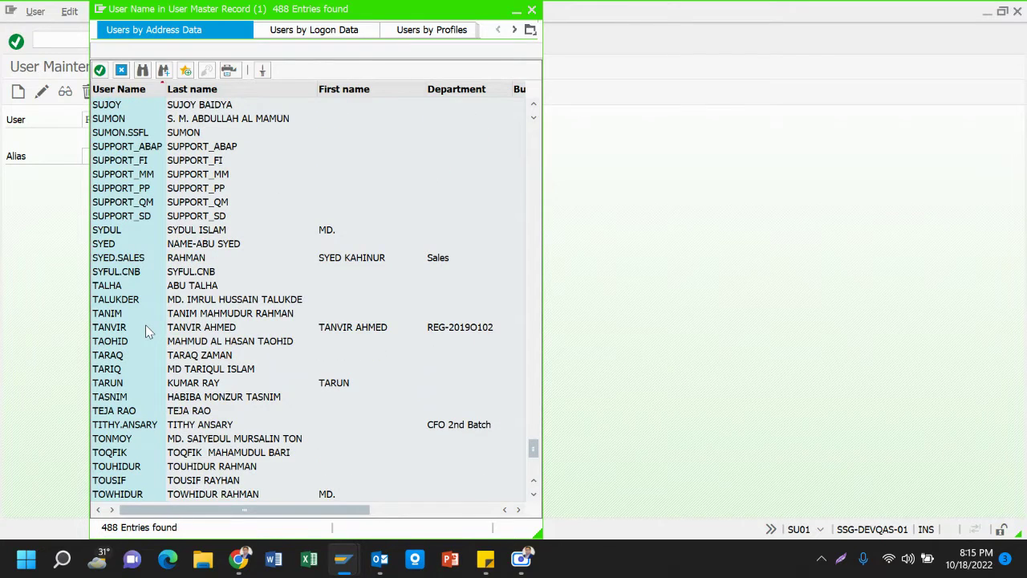
scroll(146, 329, up, 4)
scroll(147, 329, up, 5)
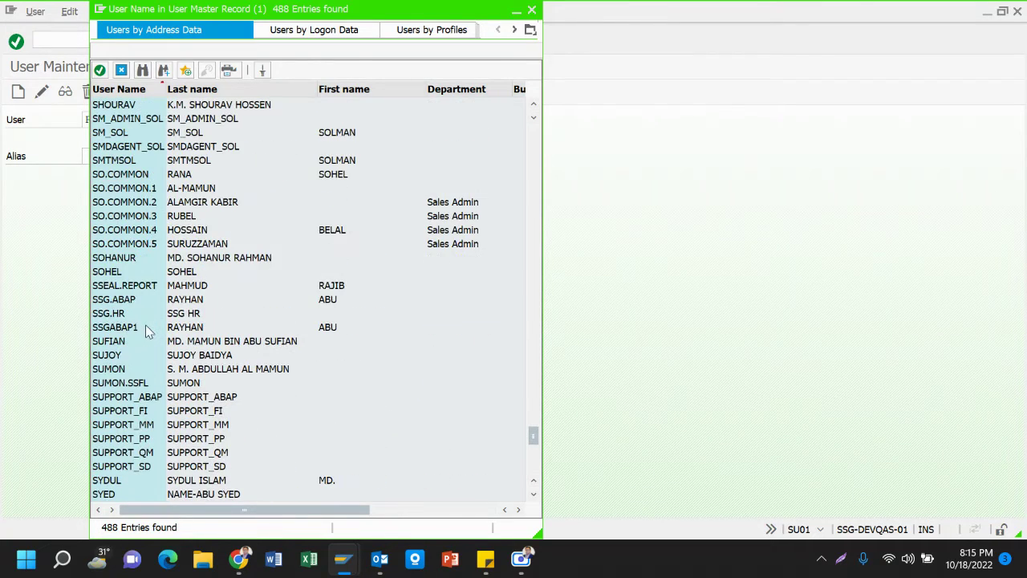
scroll(147, 329, up, 7)
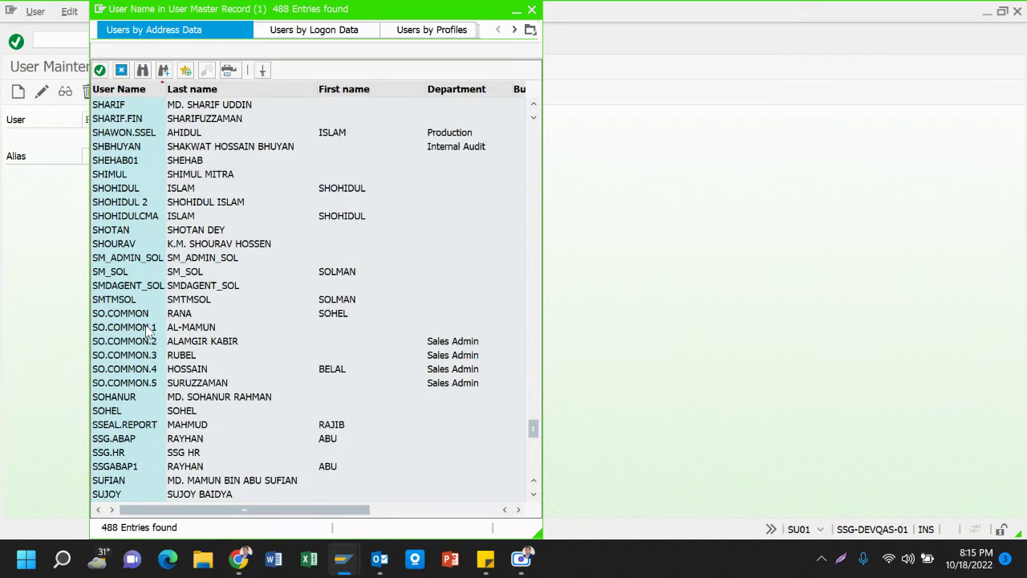
scroll(146, 331, up, 1)
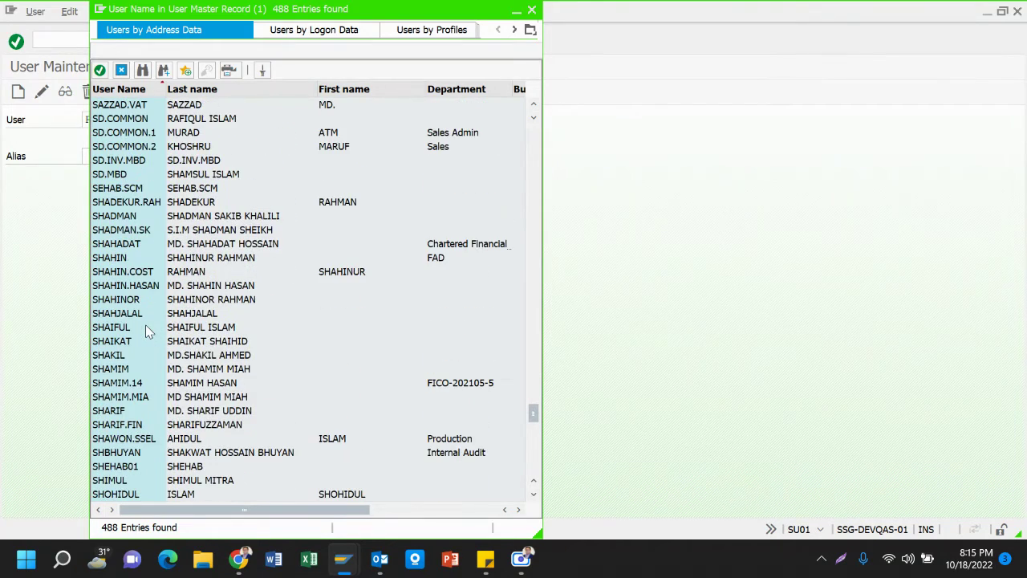
scroll(146, 324, up, 16)
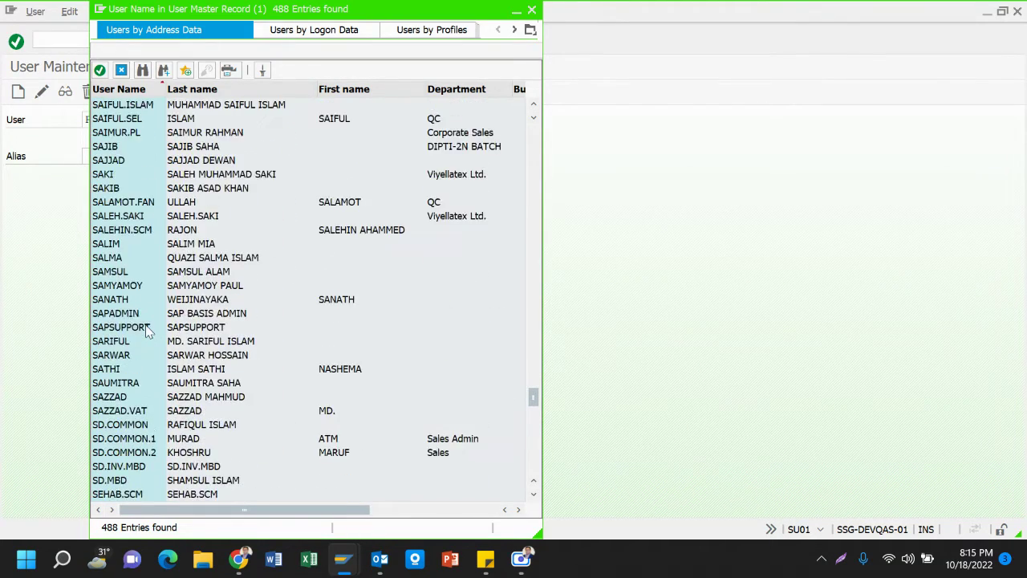
scroll(146, 328, up, 1)
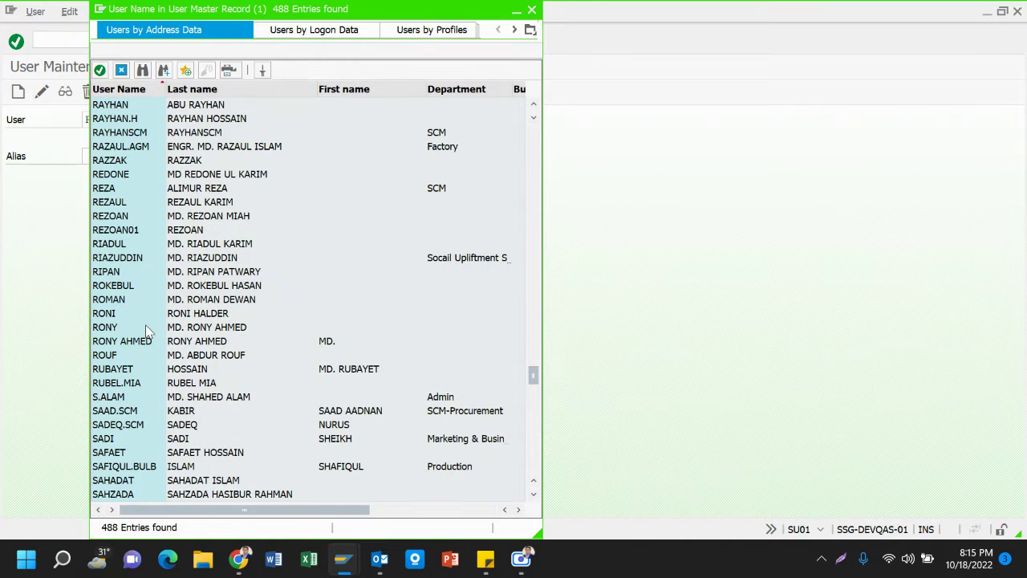
scroll(196, 118, up, 1)
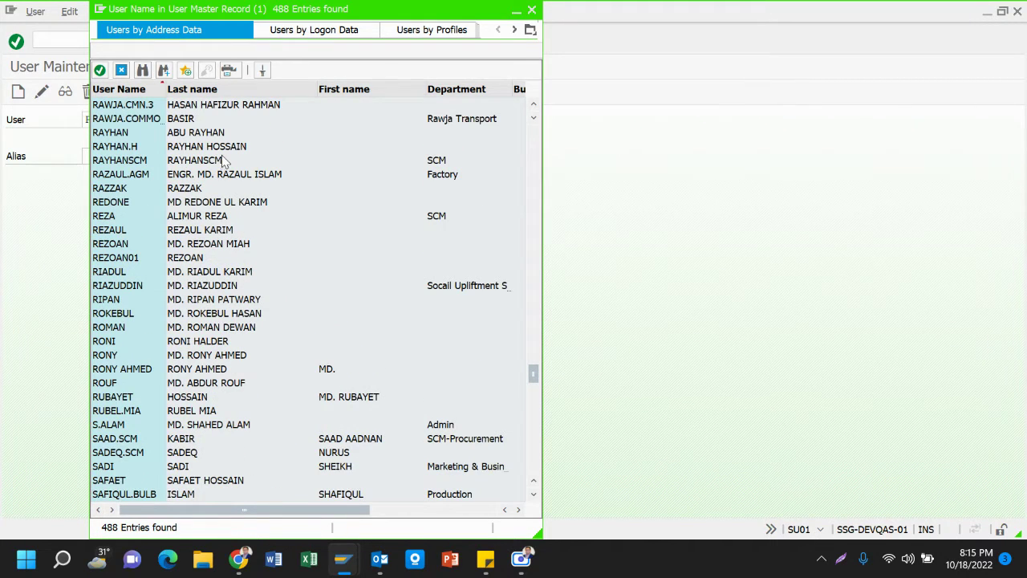
scroll(223, 160, up, 1)
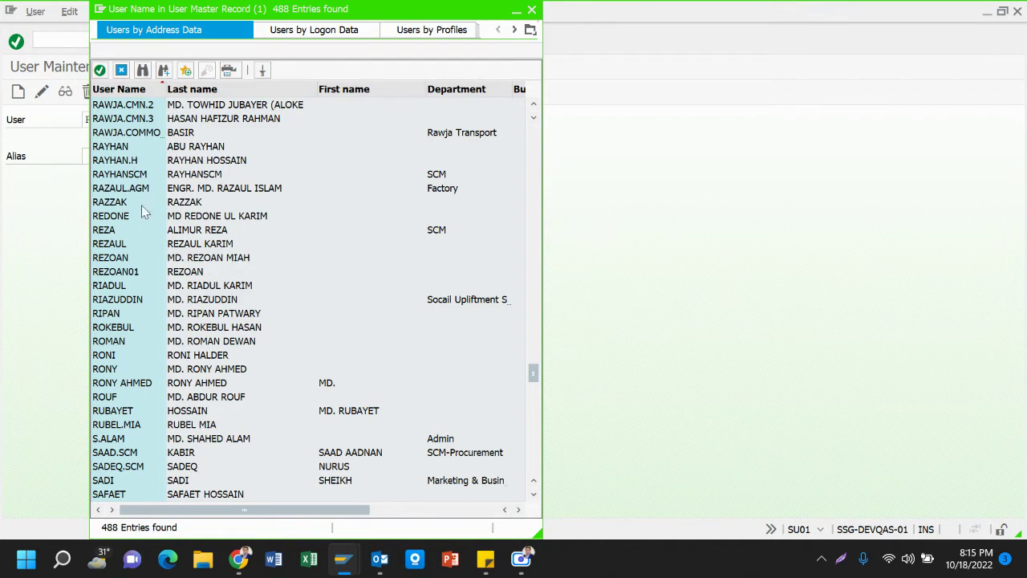
scroll(147, 158, up, 1)
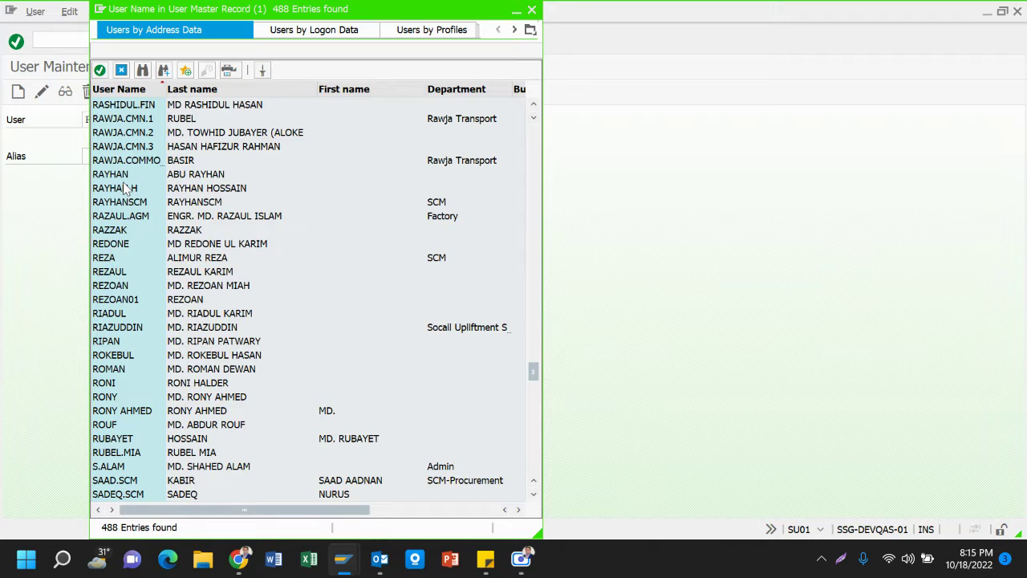
scroll(125, 188, up, 2)
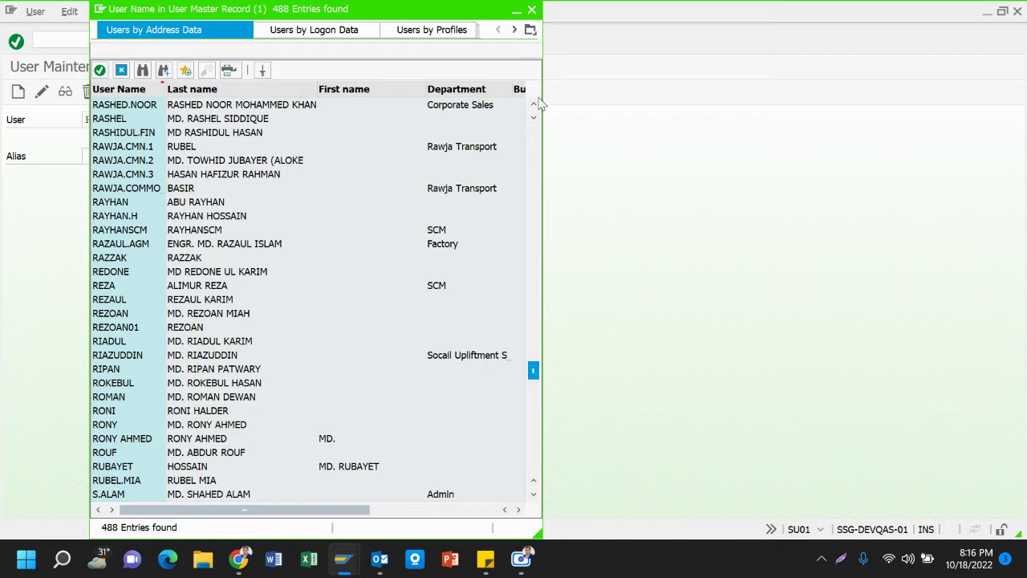
scroll(534, 105, up, 9)
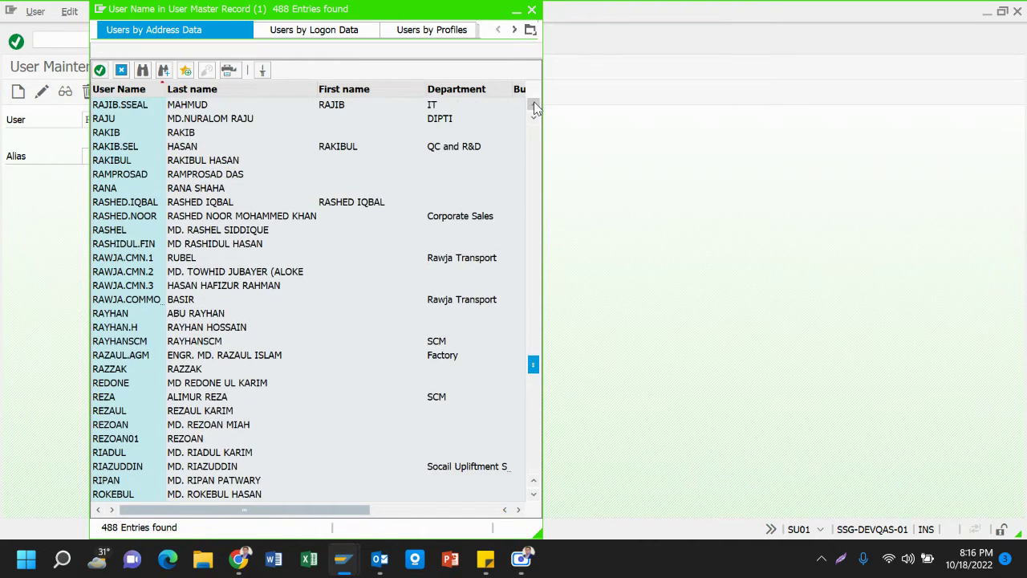
Select the wanted user in the list and copy their ID into the User field
click(534, 105)
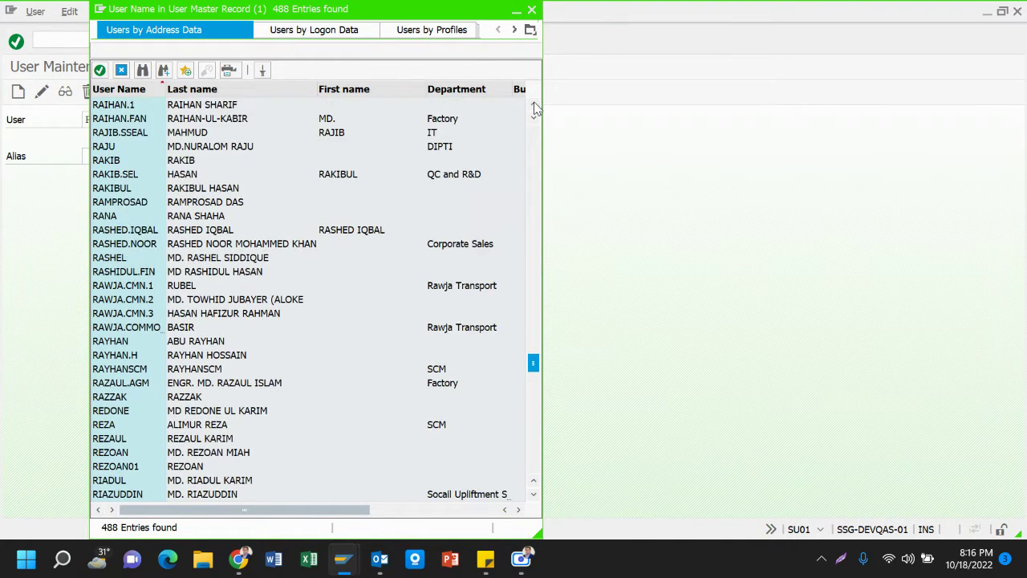
click(534, 105)
click(533, 105)
click(534, 106)
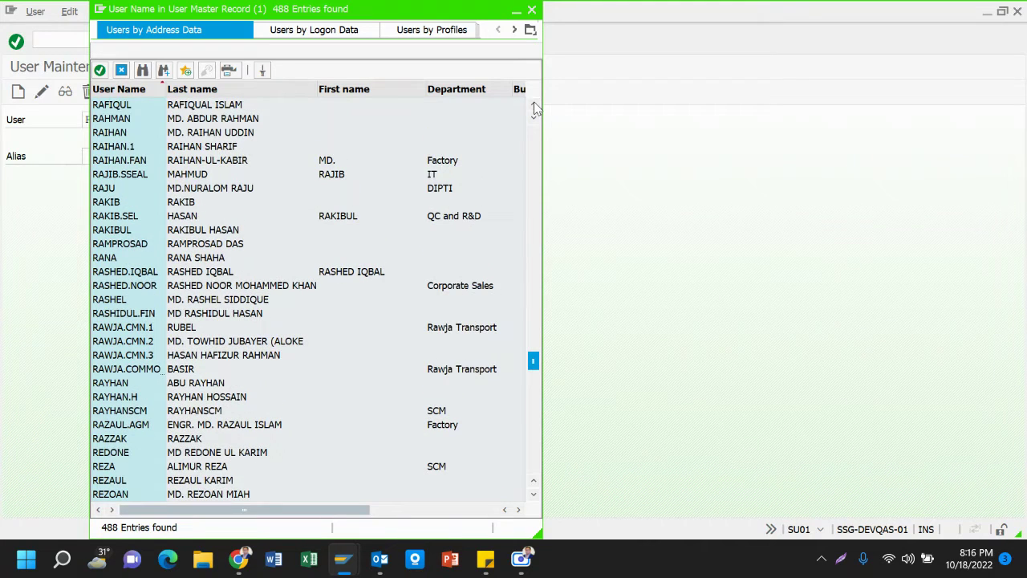
click(110, 148)
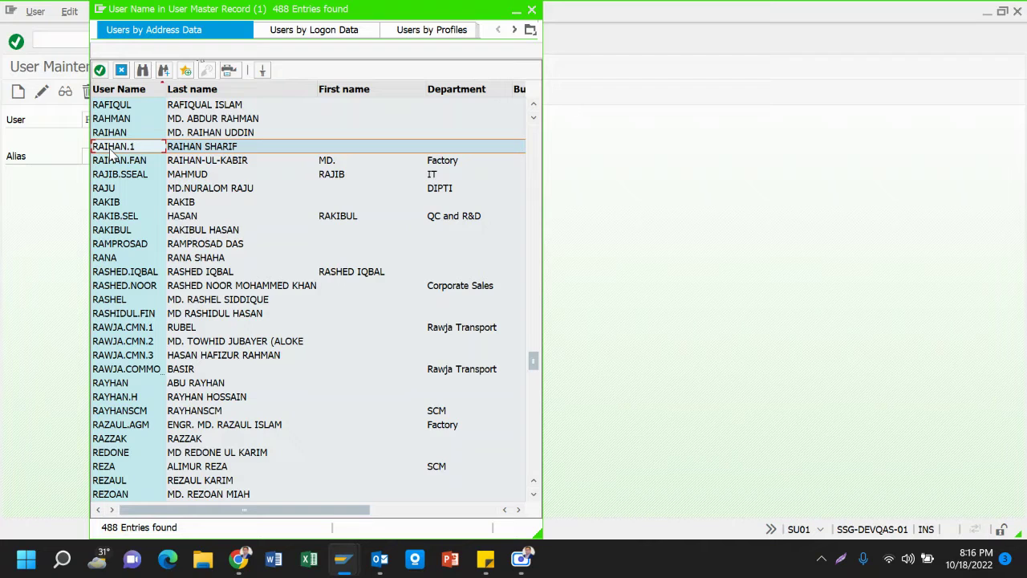
double_click(200, 145)
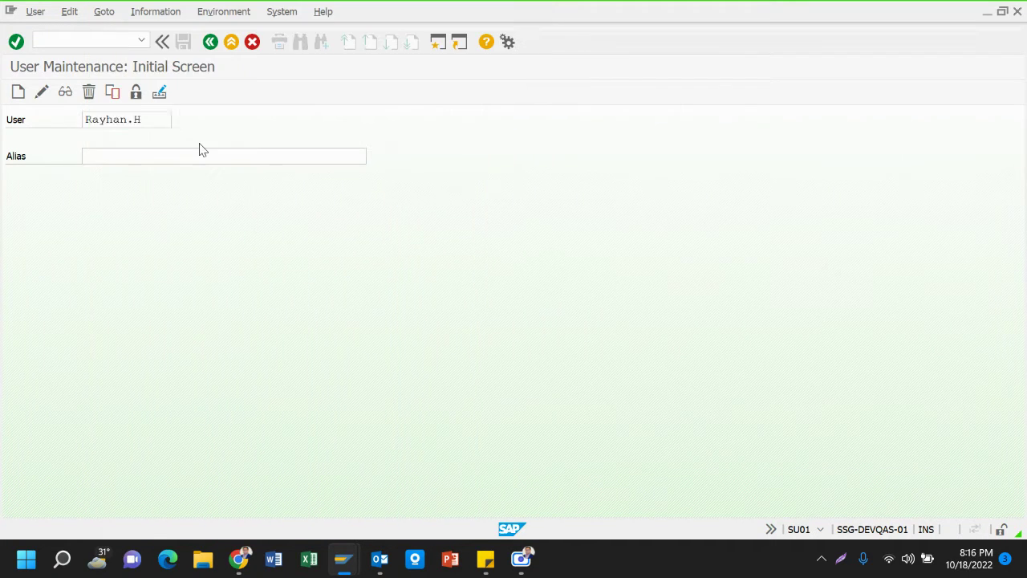
Display the user's master record and select the Mobile Phone number on the Address tab
click(66, 93)
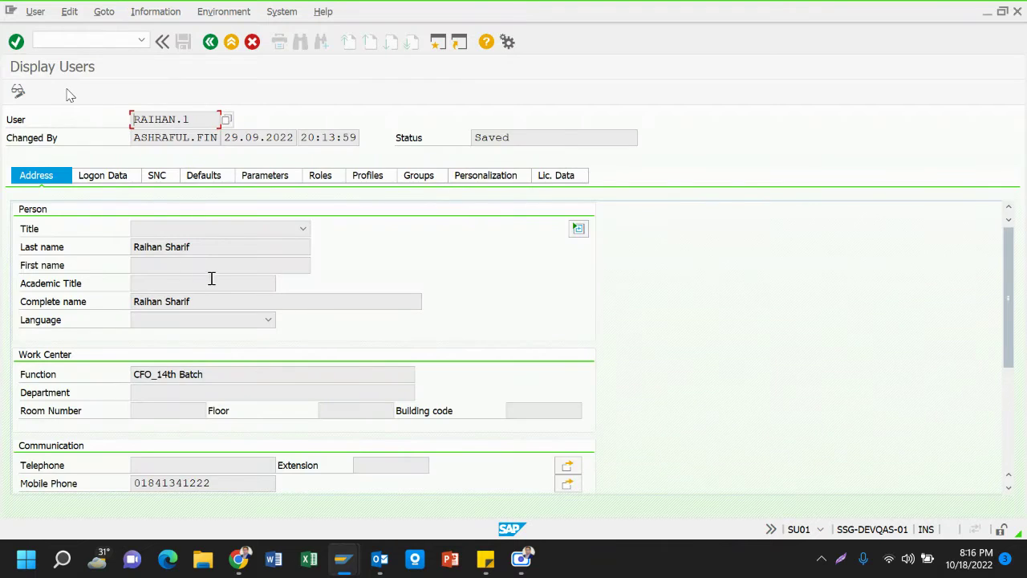
click(216, 484)
drag(211, 482, 111, 486)
click(112, 487)
drag(230, 484, 120, 490)
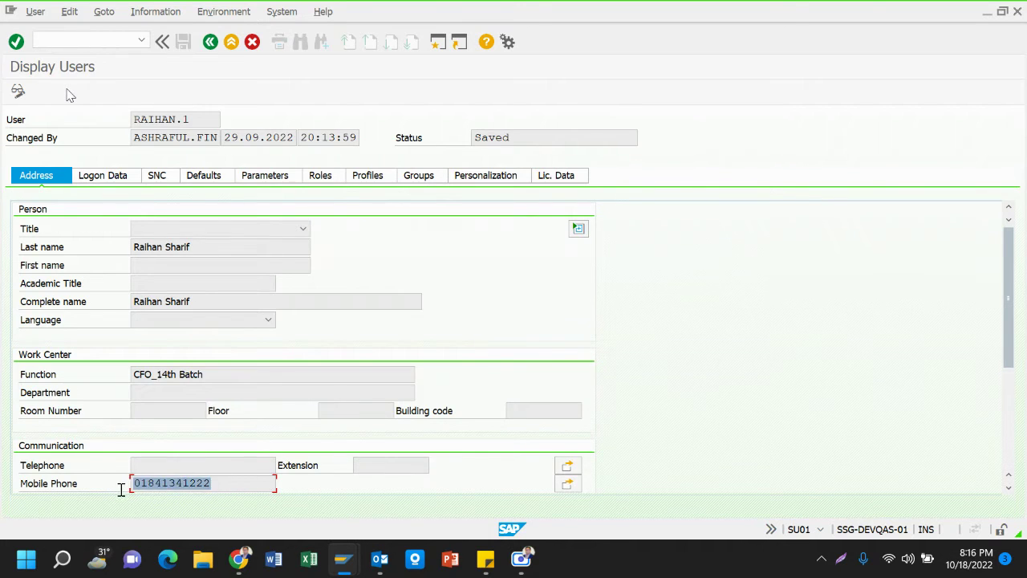
click(120, 489)
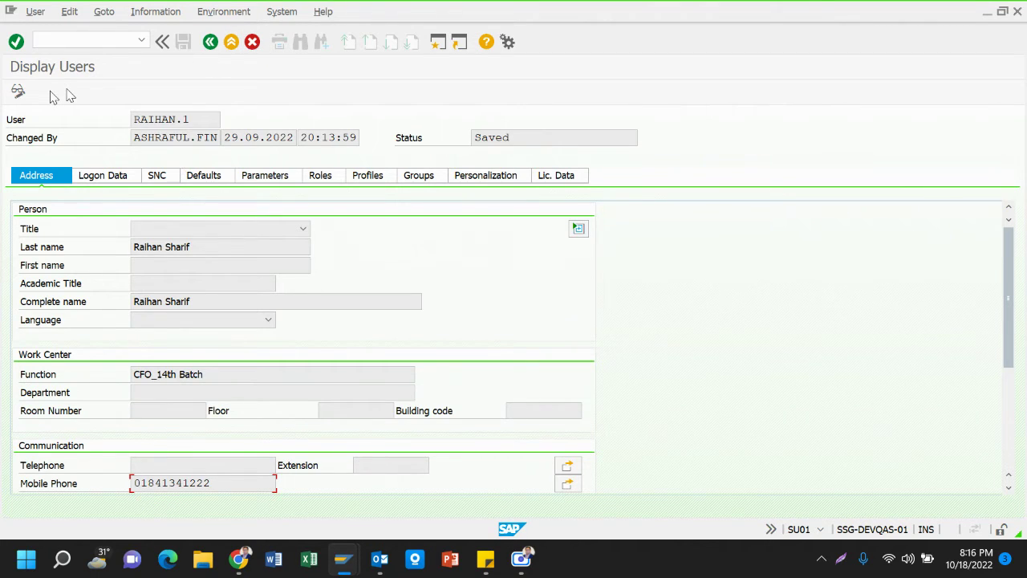
Back out of user maintenance to the SAP Easy Access Favorites menu
click(231, 42)
click(232, 45)
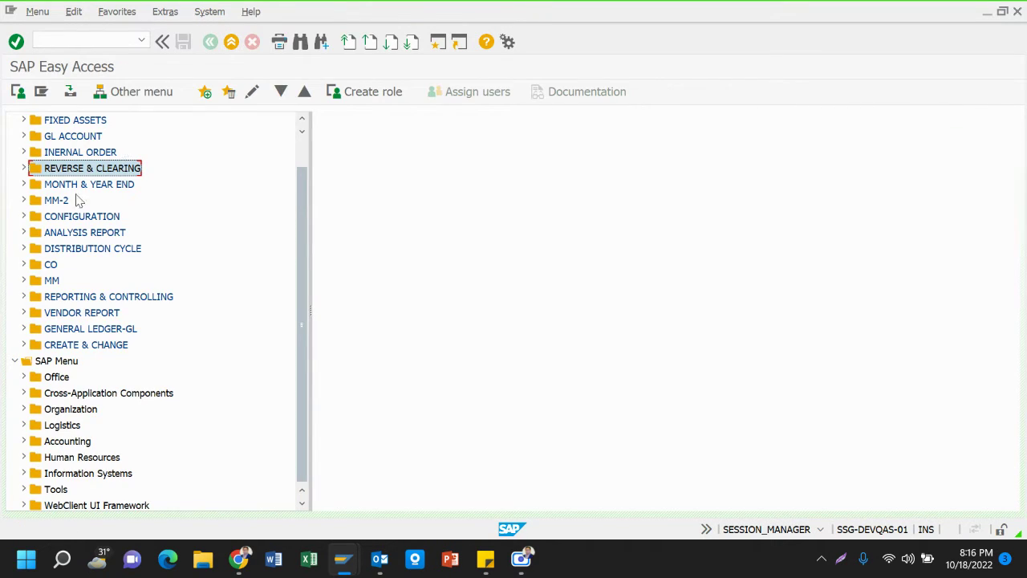
scroll(102, 338, down, 1)
scroll(102, 339, up, 3)
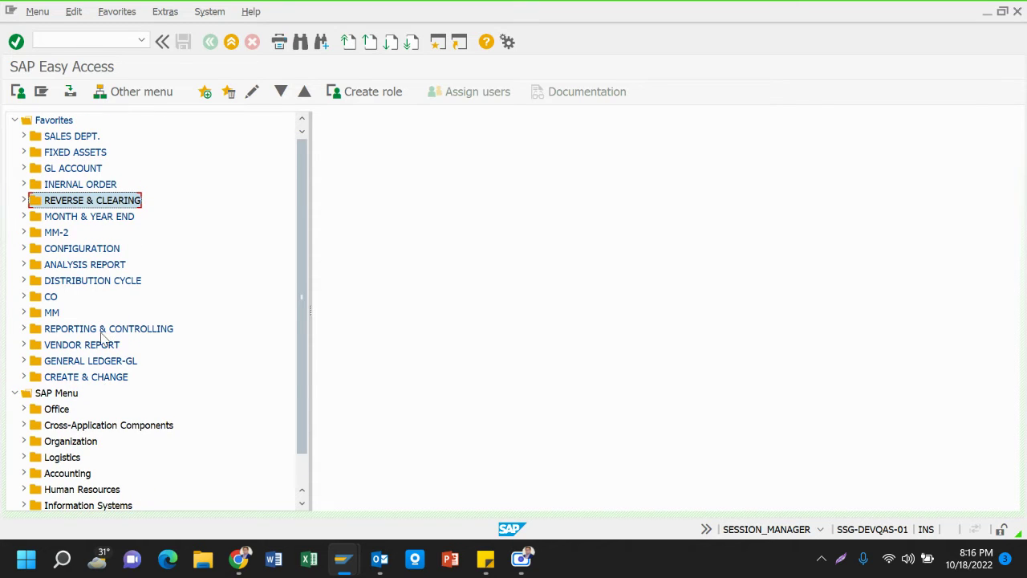
Open the Accounts Payable Process Flow-MM Cycle PDF from E:\SAP DOCUMENTS\USER TRAINING MANUAL\AP Process Flow_MM Cycle
mouse_move(357, 570)
click(202, 561)
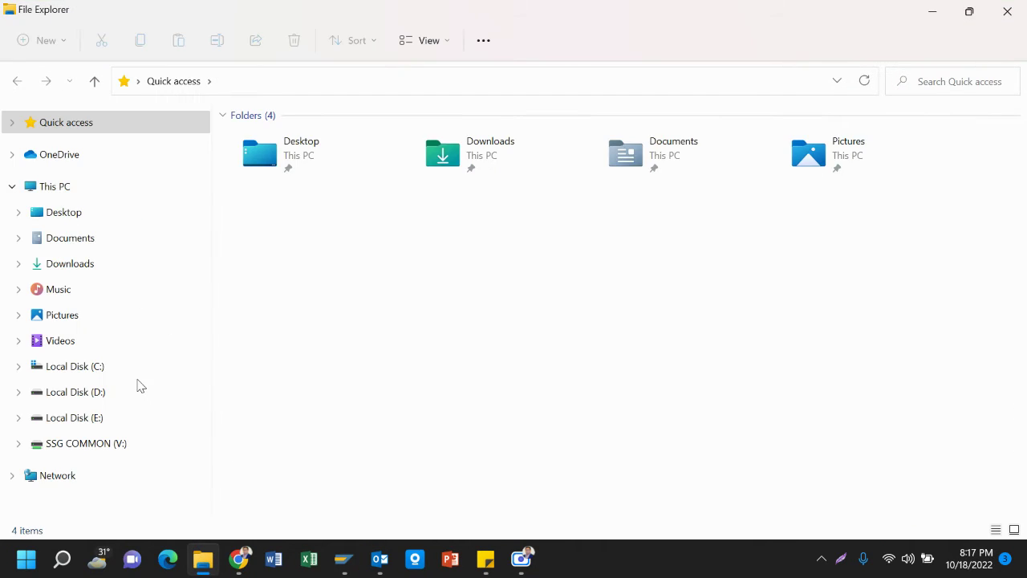
click(91, 394)
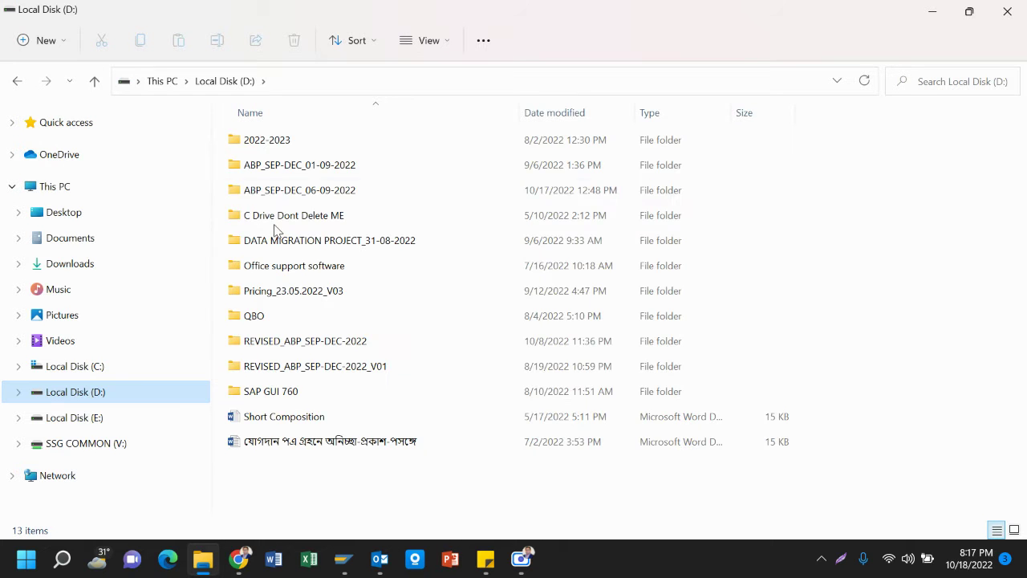
click(94, 419)
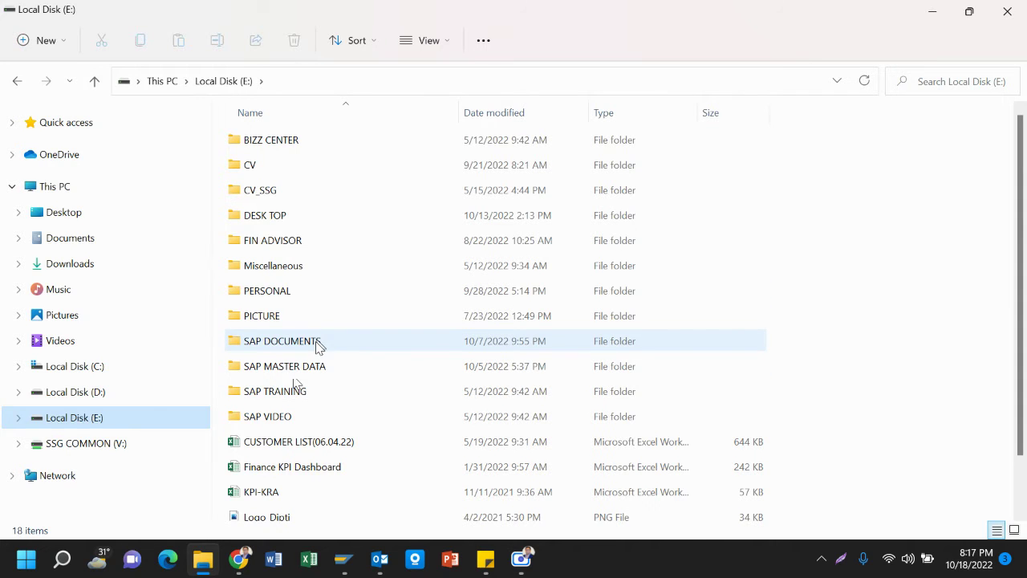
mouse_move(318, 345)
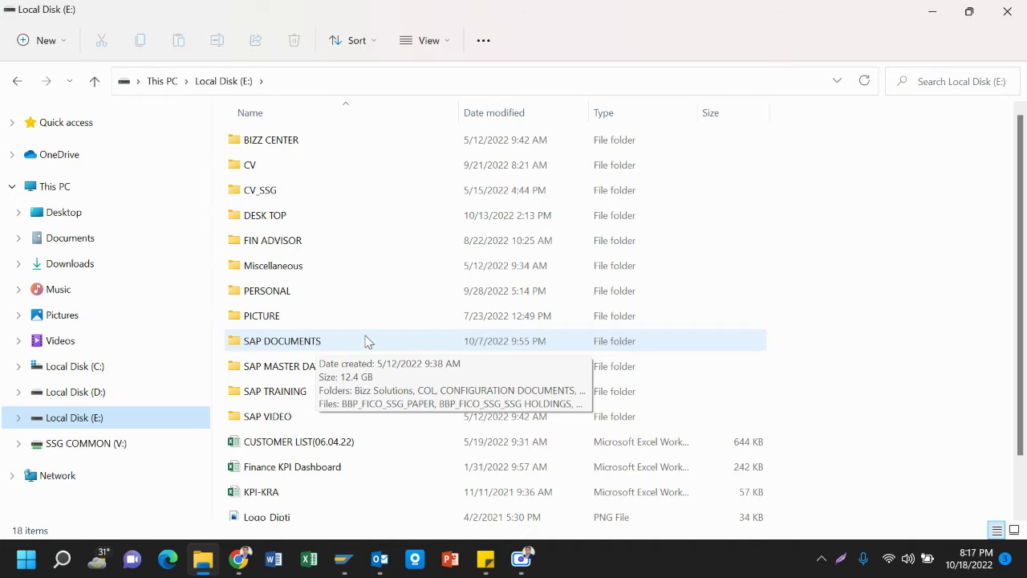
double_click(300, 347)
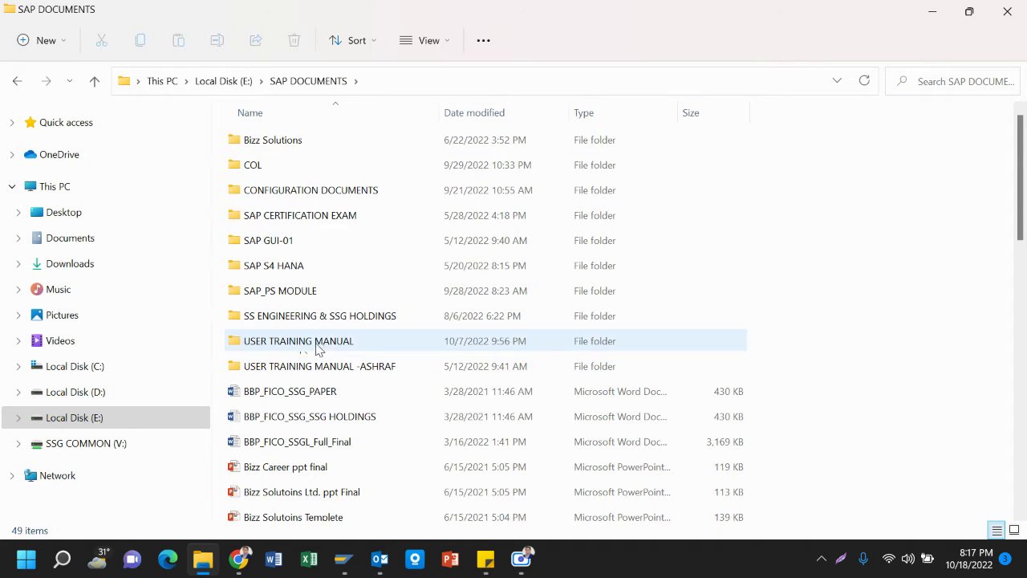
double_click(323, 348)
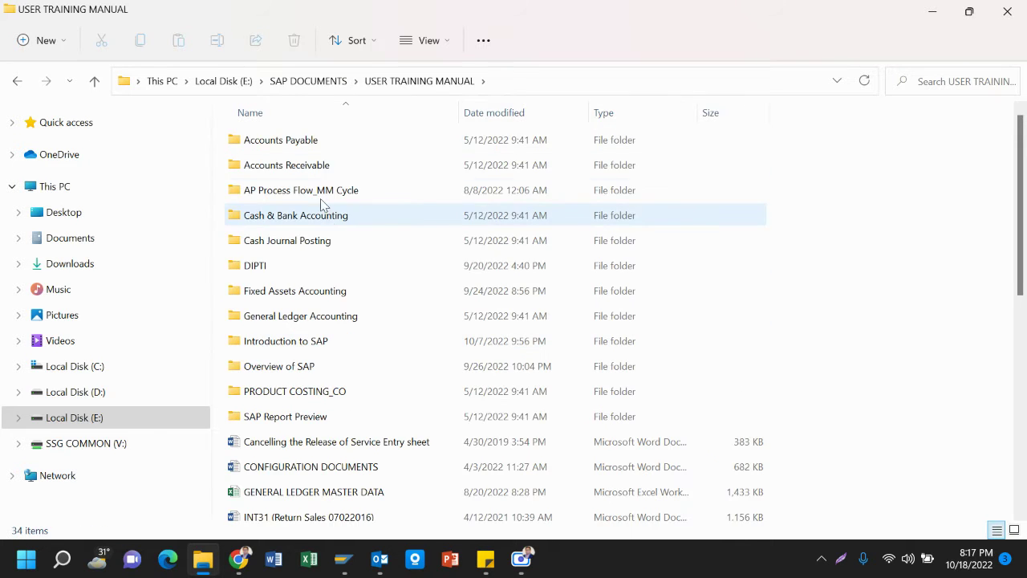
double_click(327, 190)
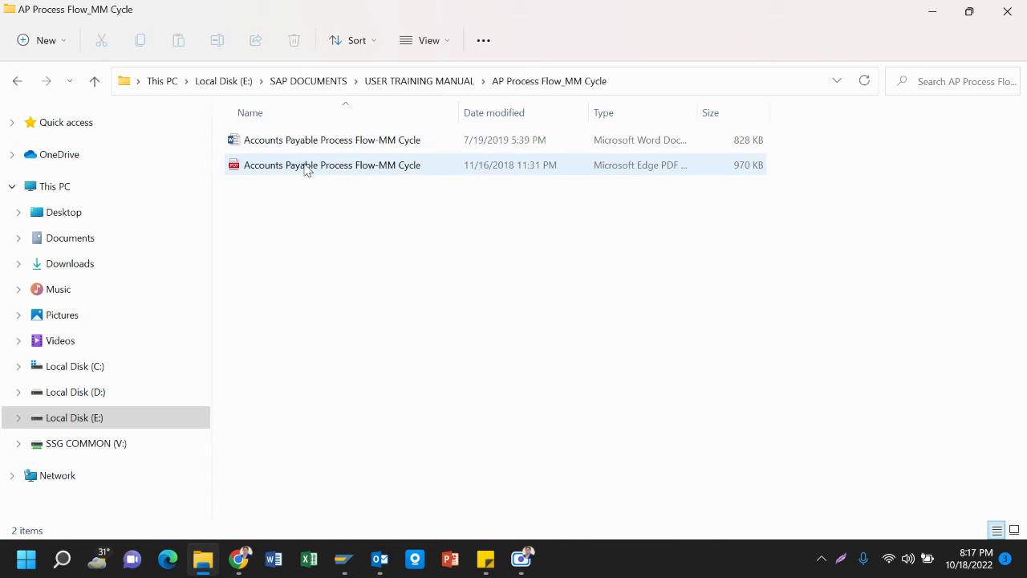
click(308, 166)
key(Return)
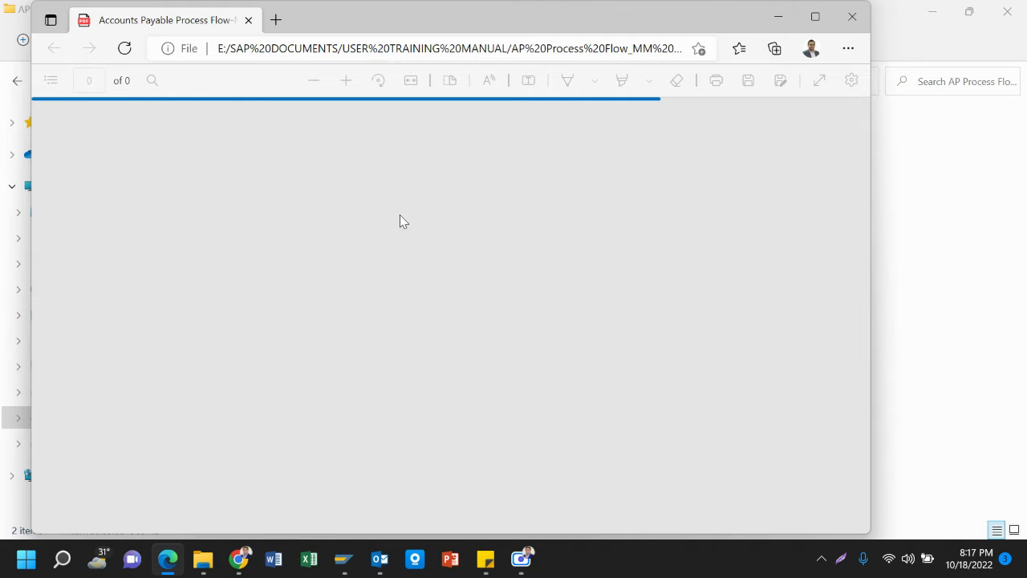
Maximize the PDF and scroll to page 2's Step -03 release-PO instructions, then bring up Windows search
scroll(401, 220, up, 7)
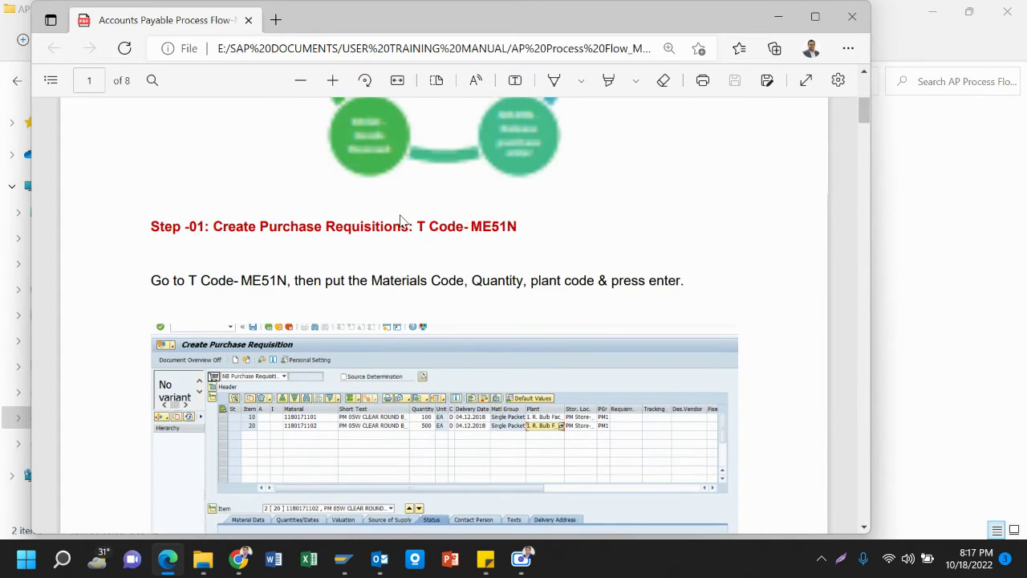
scroll(401, 223, down, 1)
scroll(401, 222, up, 1)
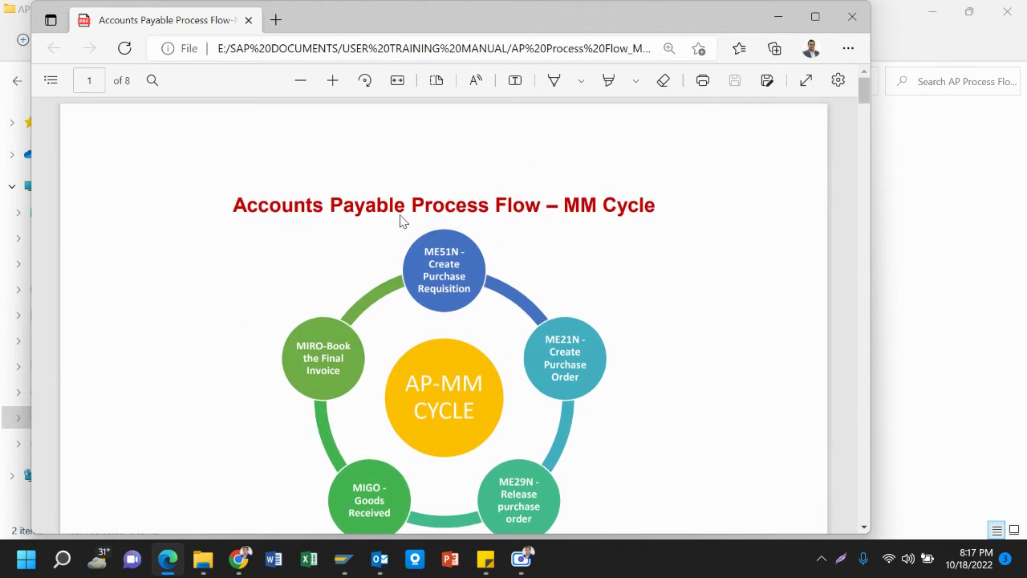
click(816, 17)
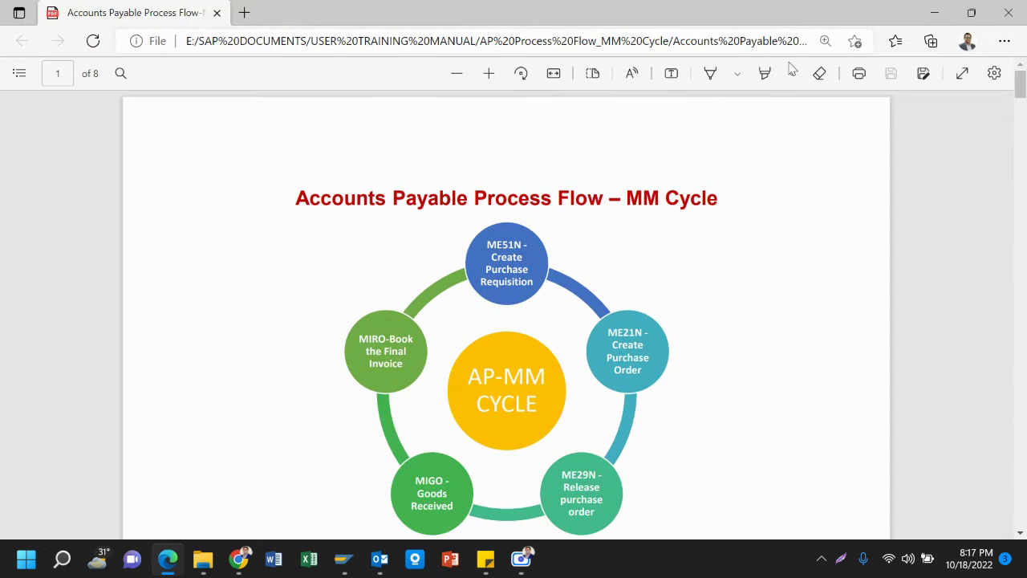
scroll(530, 269, down, 3)
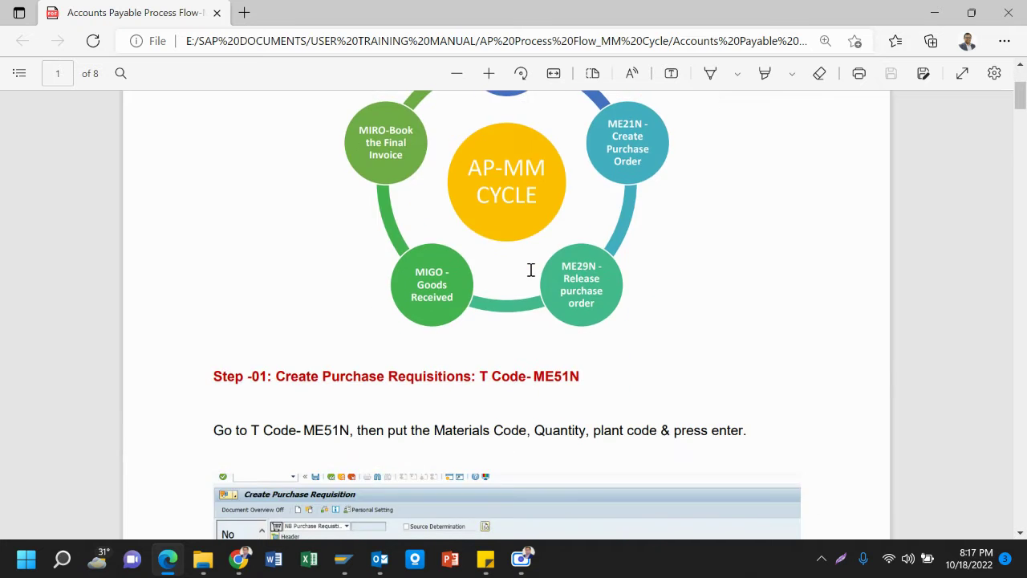
scroll(530, 270, up, 3)
scroll(531, 270, down, 6)
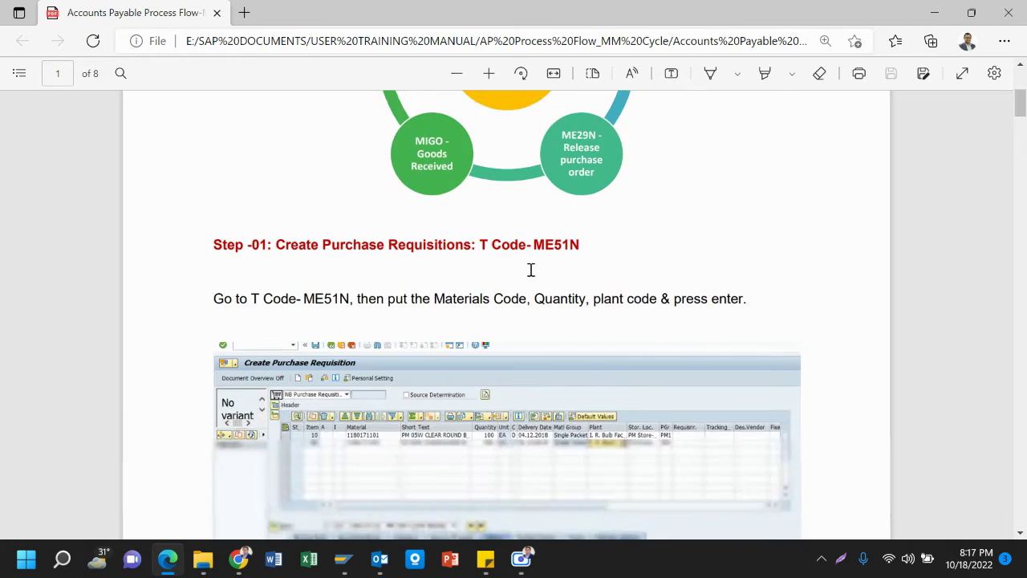
scroll(530, 270, down, 5)
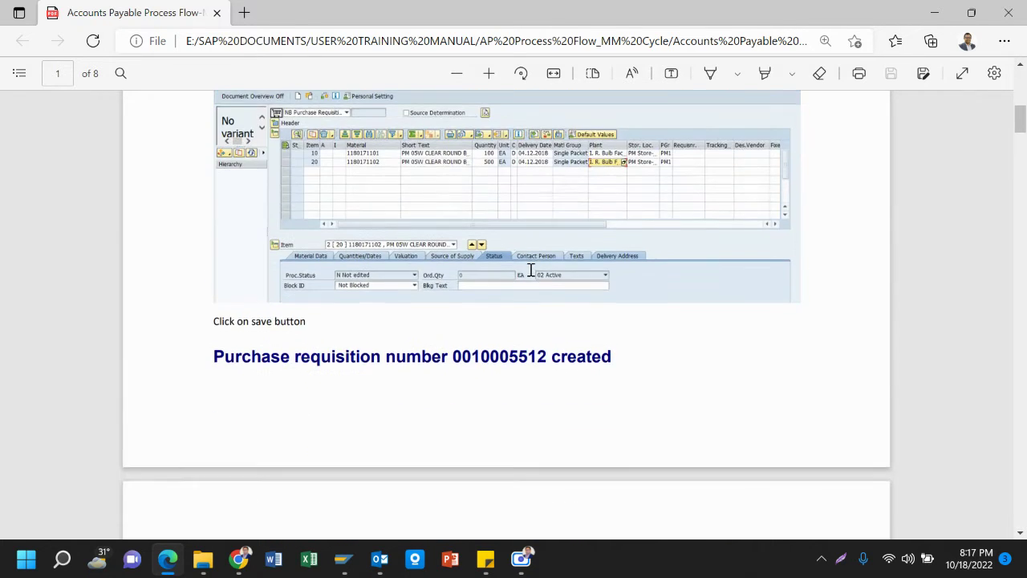
scroll(530, 270, down, 5)
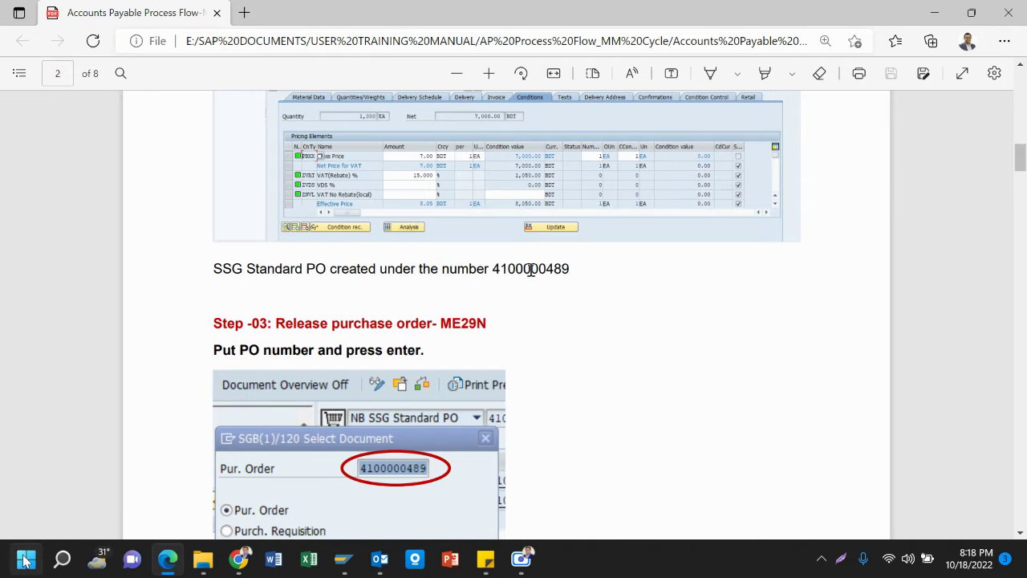
click(62, 559)
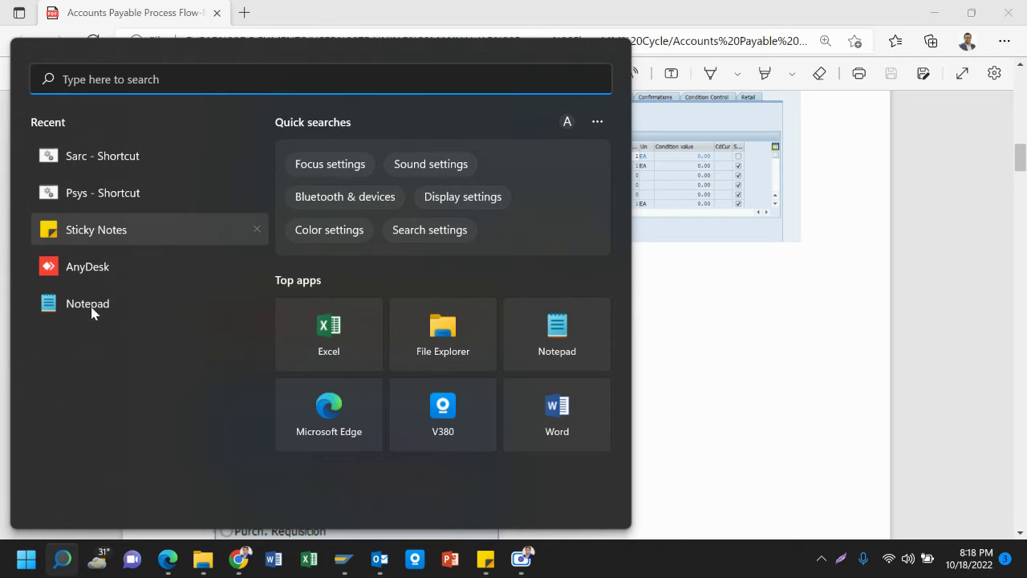
Launch Notepad from the recent apps in Windows search
click(78, 299)
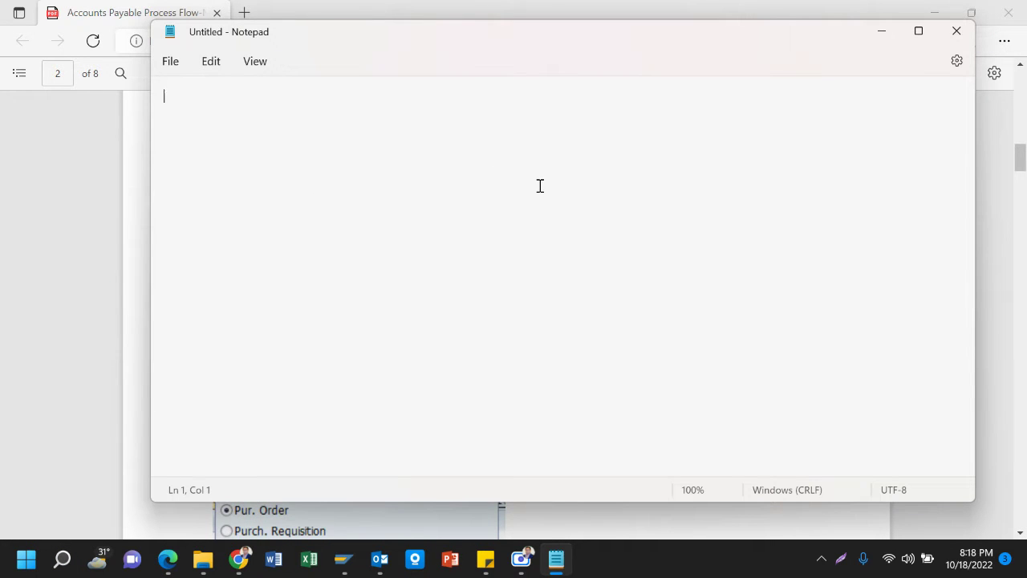
key(Return)
key(BackSpace)
click(174, 116)
Write 'Create PO with mandatory down Payment:' in the note and zoom the text larger
text(Cre)
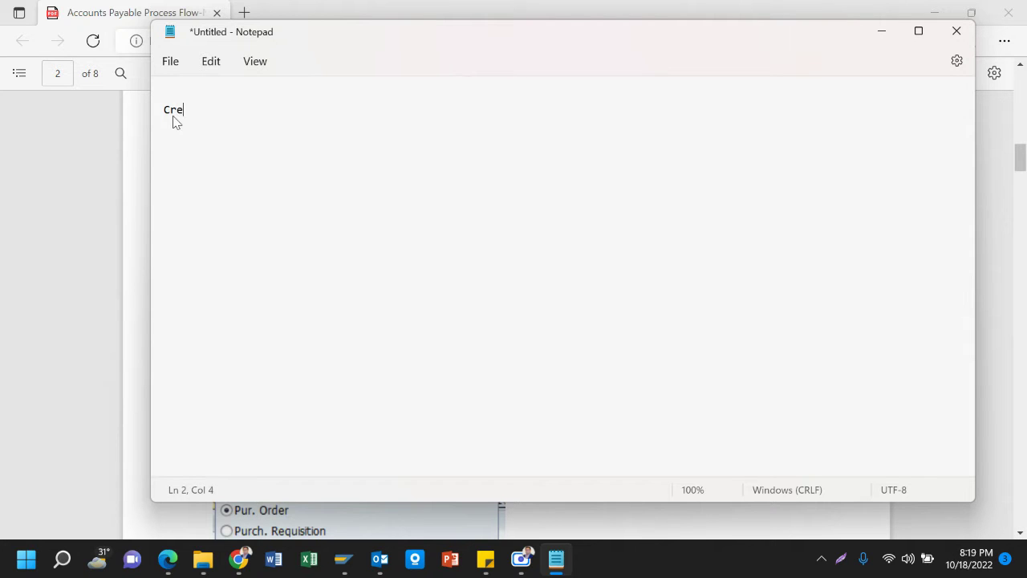
text(ate PO with mandatory)
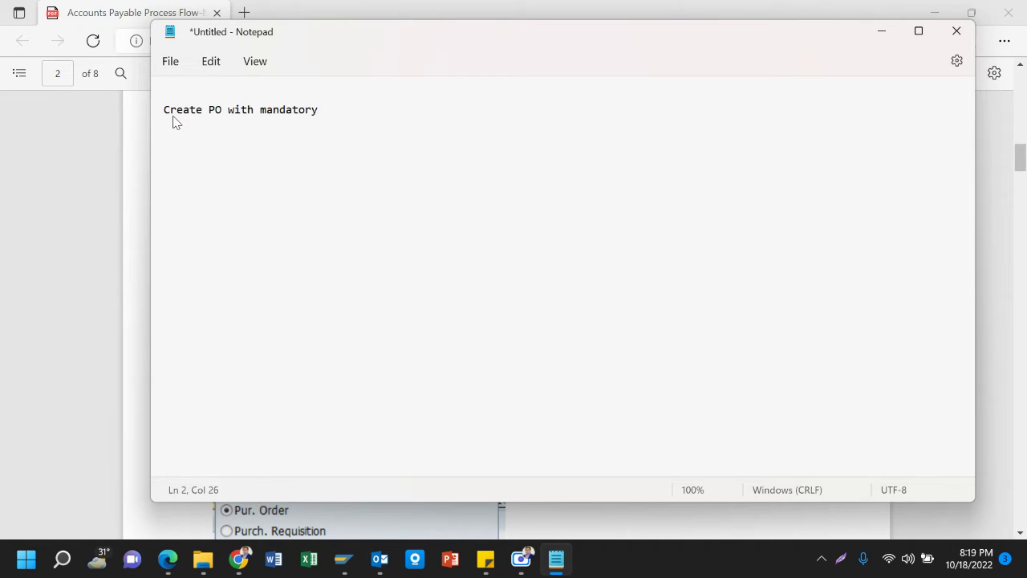
text( down Payment)
key(ctrl+plus)
key(ctrl+plus)
key(ctrl+plus)
key(ctrl+plus)
key(ctrl+plus)
key(ctrl+plus)
key(ctrl+plus)
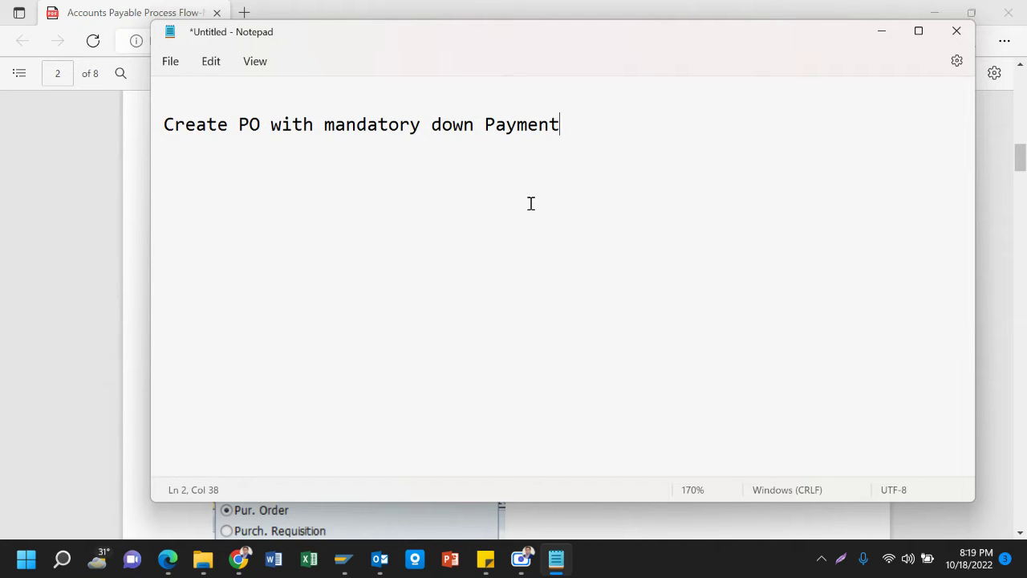
text(;)
key(BackSpace)
key(BackSpace)
text(:)
Minimize Notepad and the Edge PDF manual, bringing SAP Easy Access to the front
click(881, 36)
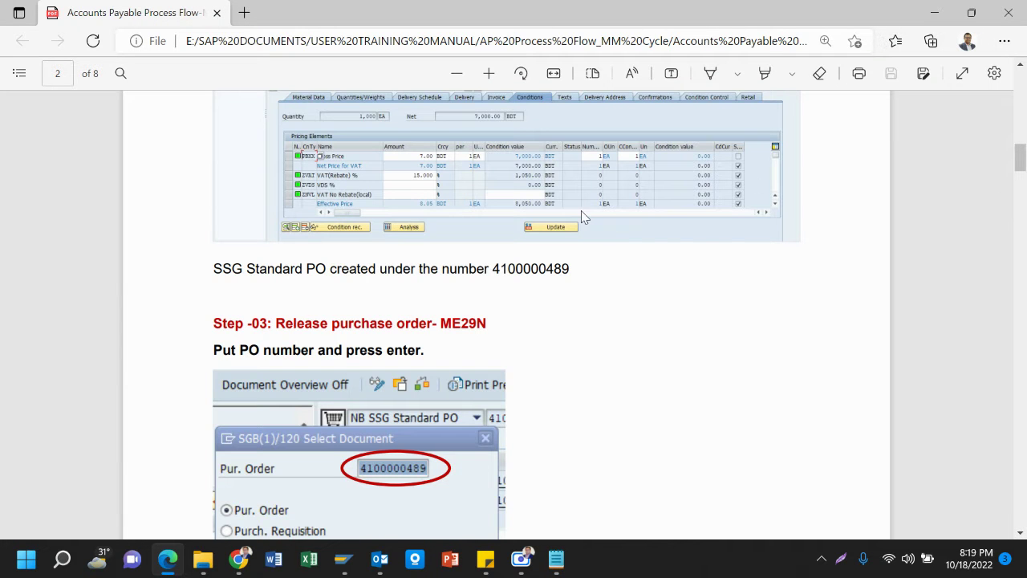
scroll(512, 225, up, 15)
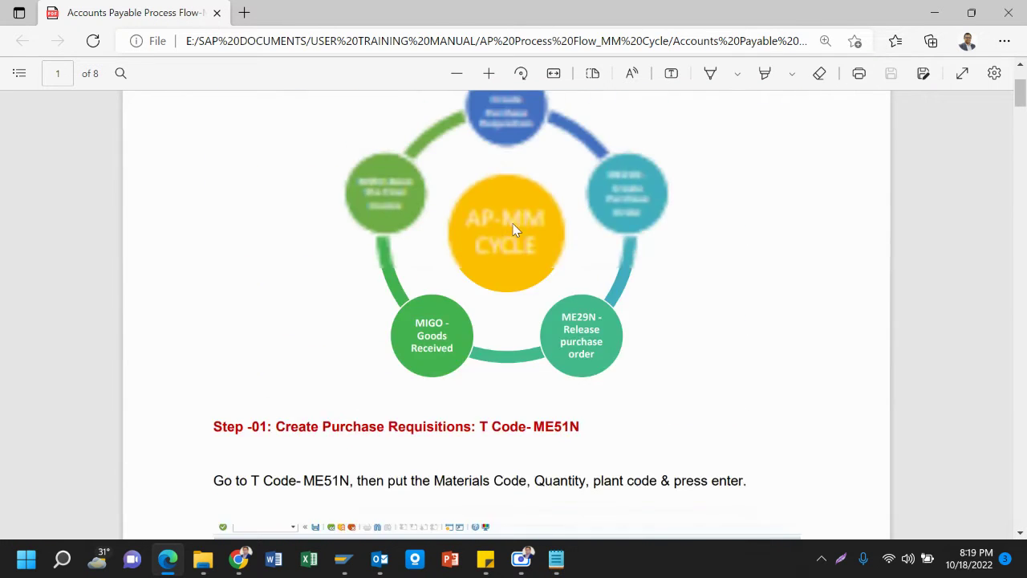
click(931, 14)
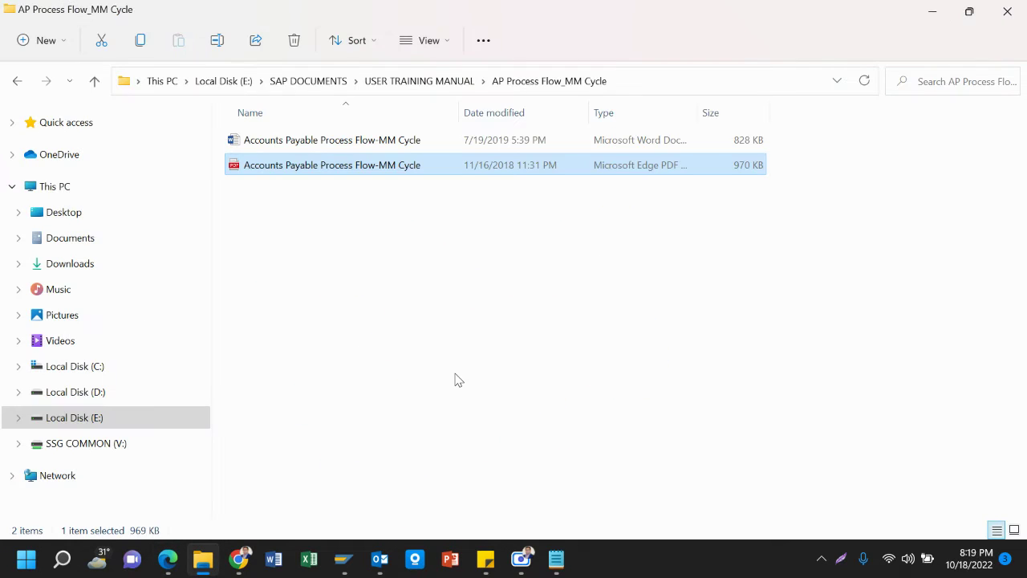
click(343, 565)
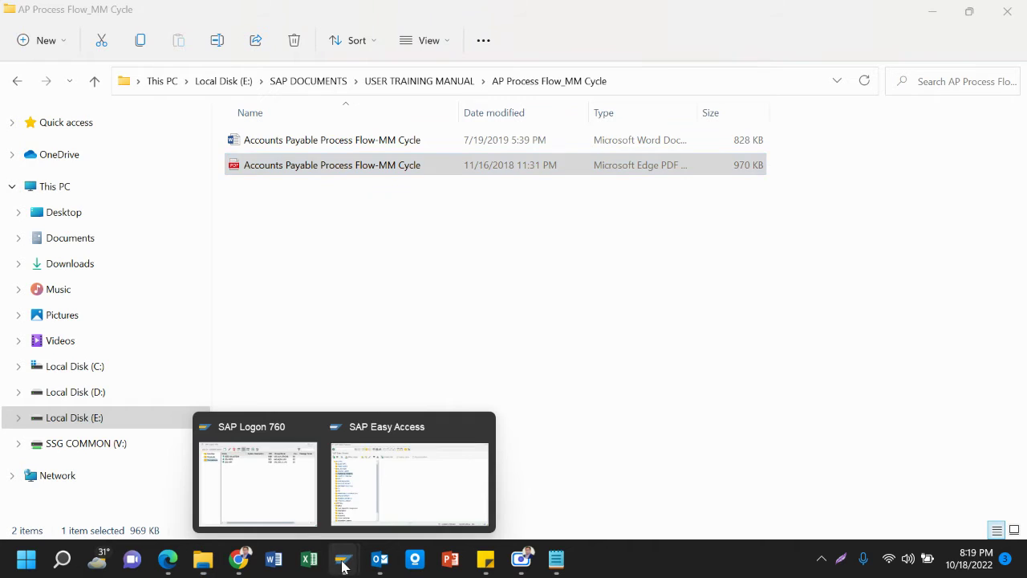
click(377, 505)
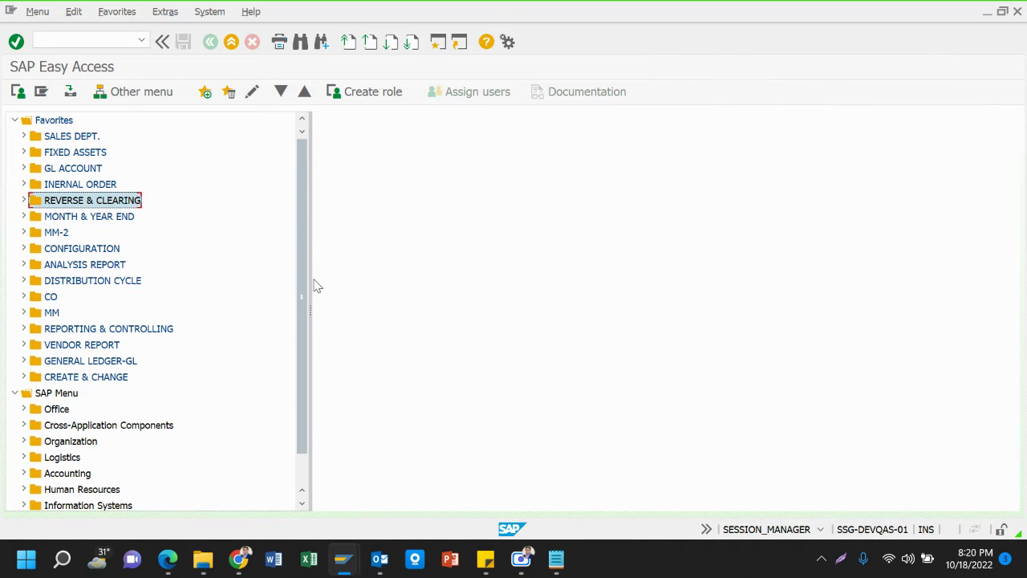
Append ME21N so the note reads 'Create PO with mandatory down Payment: ME21N'
mouse_move(559, 556)
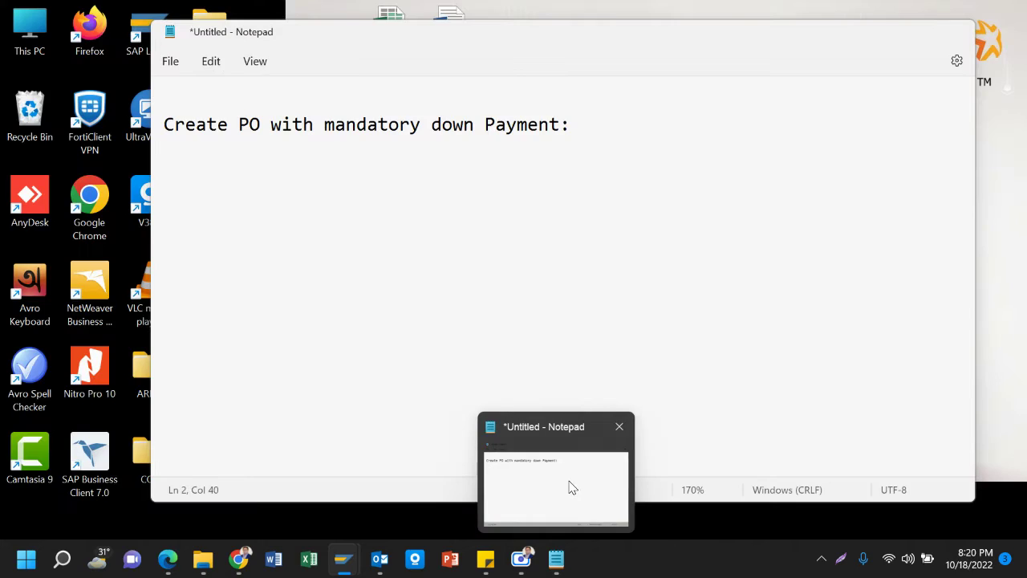
click(569, 487)
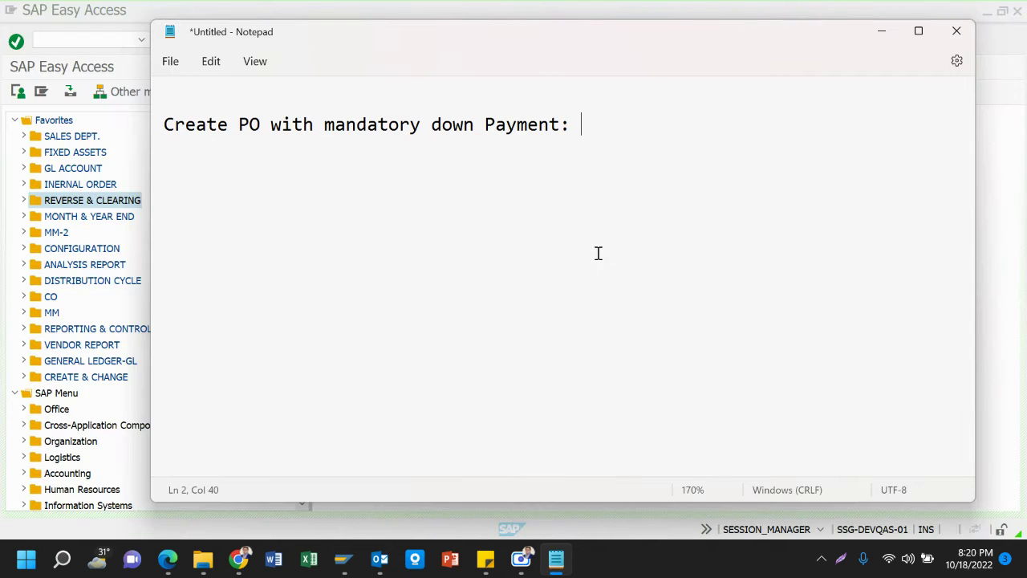
text(ME21N)
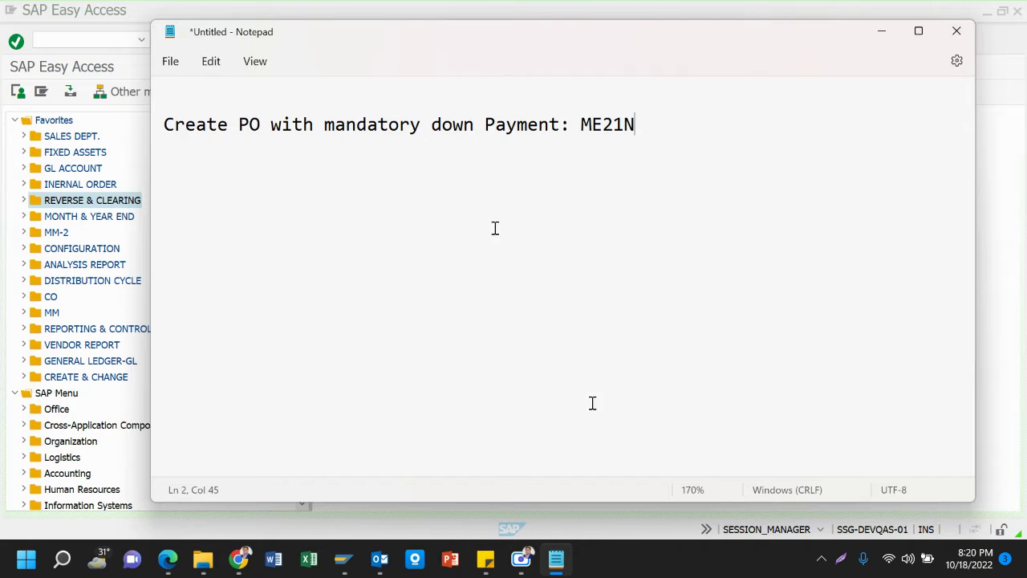
click(156, 125)
click(270, 128)
click(660, 131)
click(109, 151)
click(104, 39)
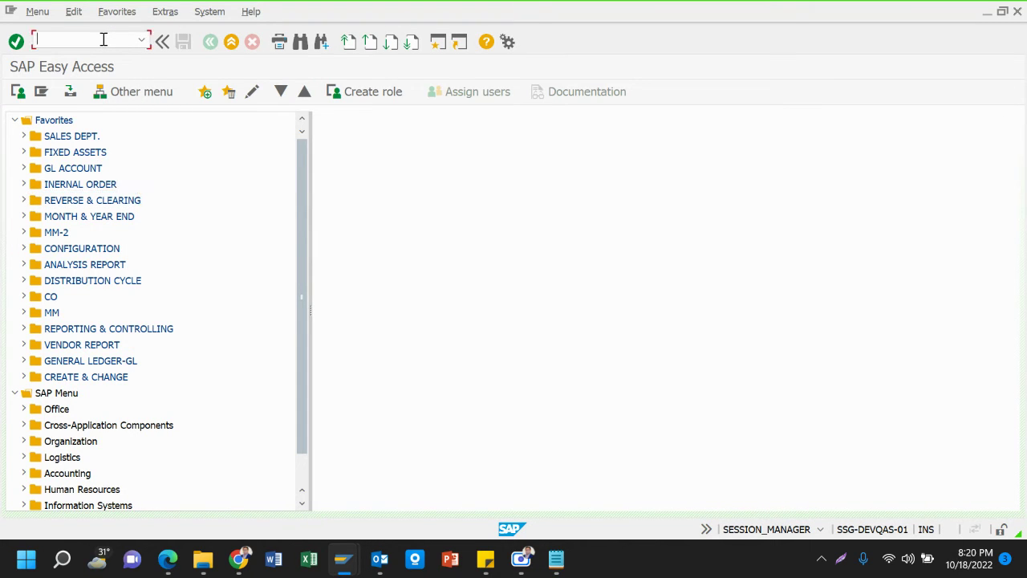
text(ME21N)
key(Return)
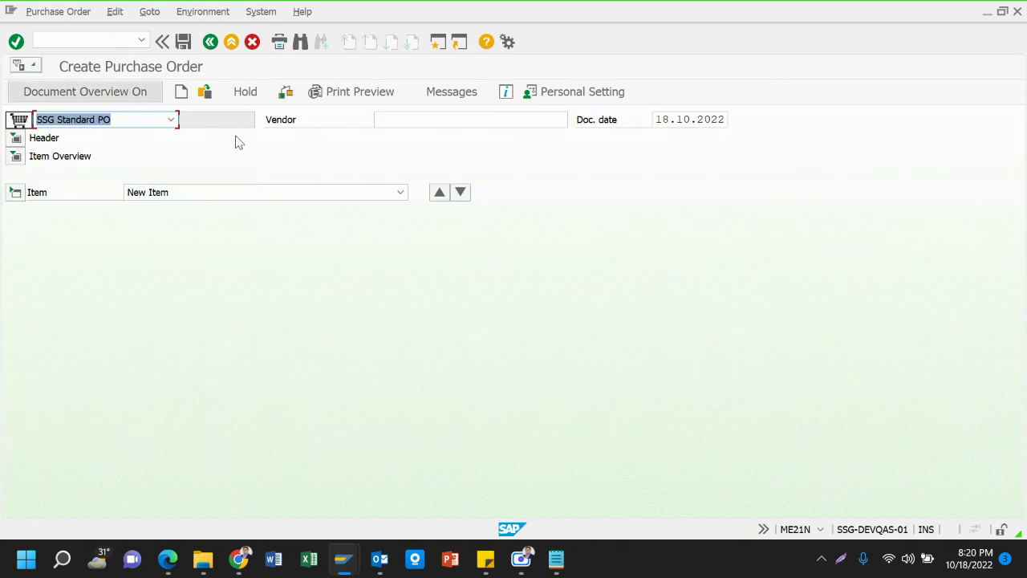
click(413, 118)
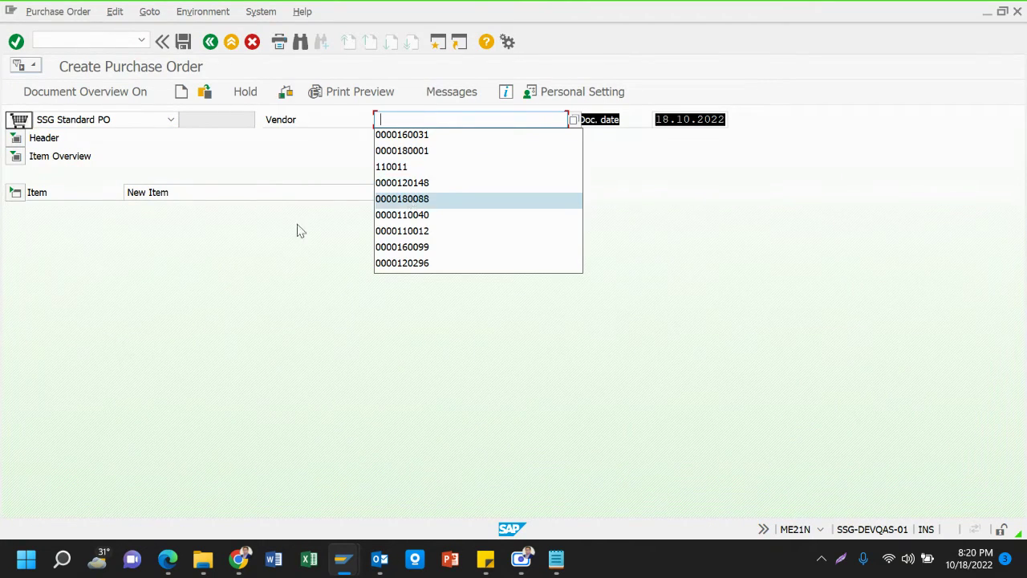
click(434, 233)
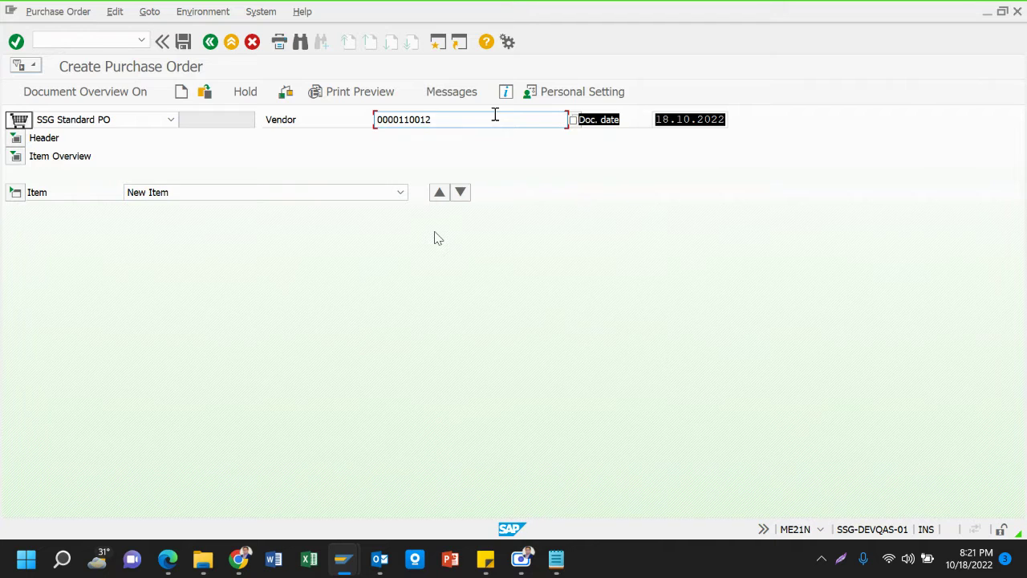
key(Return)
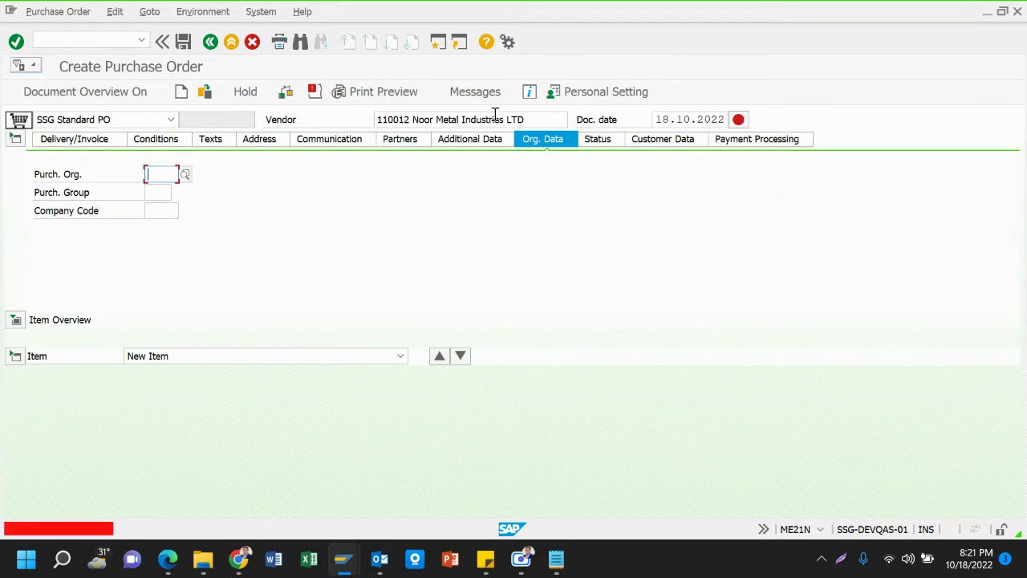
click(106, 88)
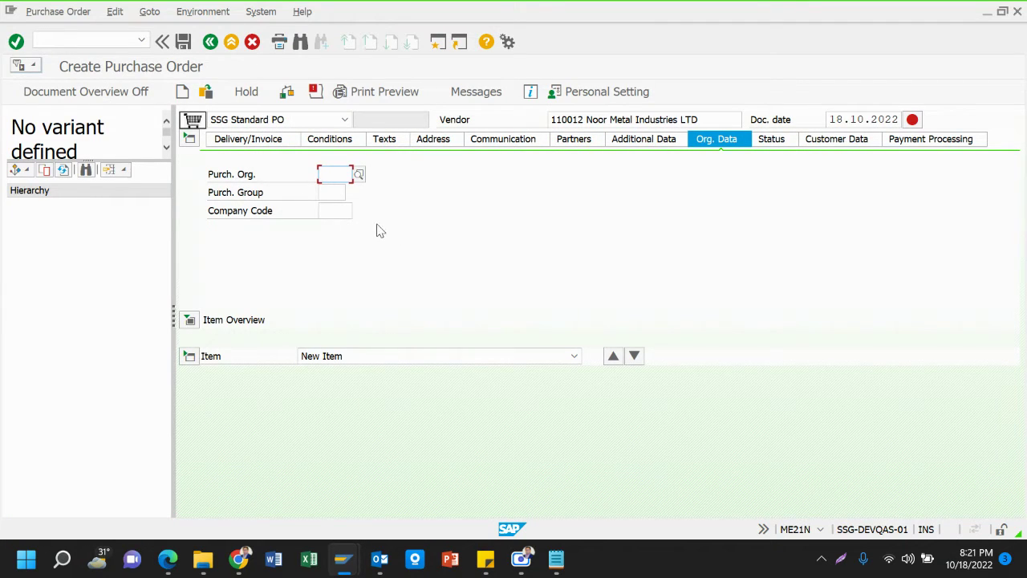
click(358, 175)
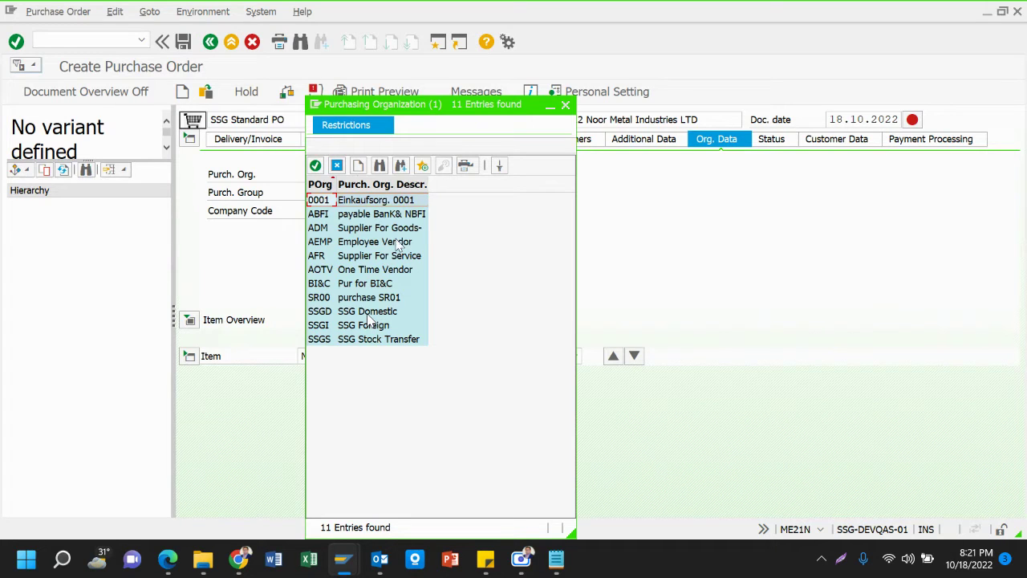
double_click(368, 313)
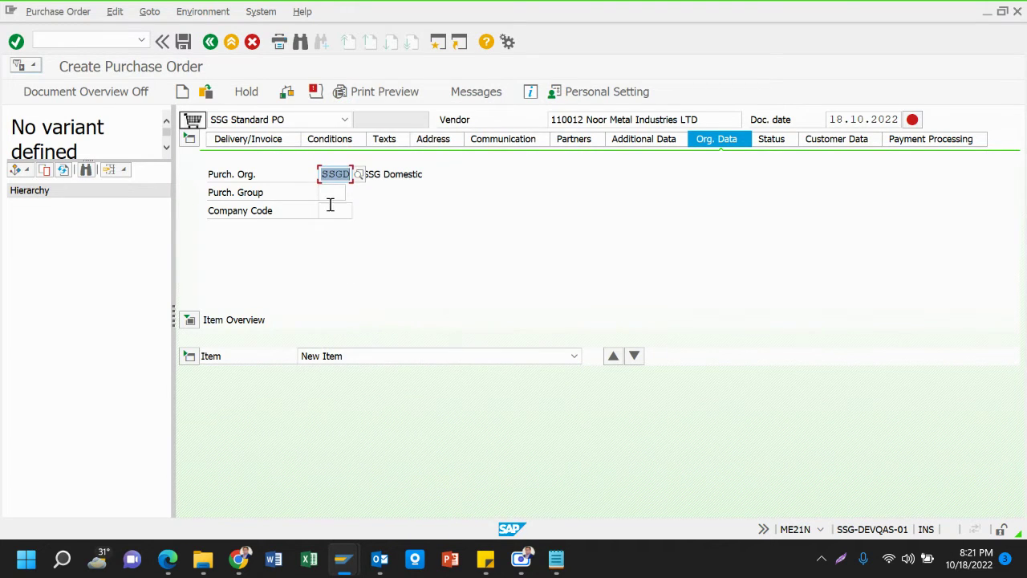
click(328, 194)
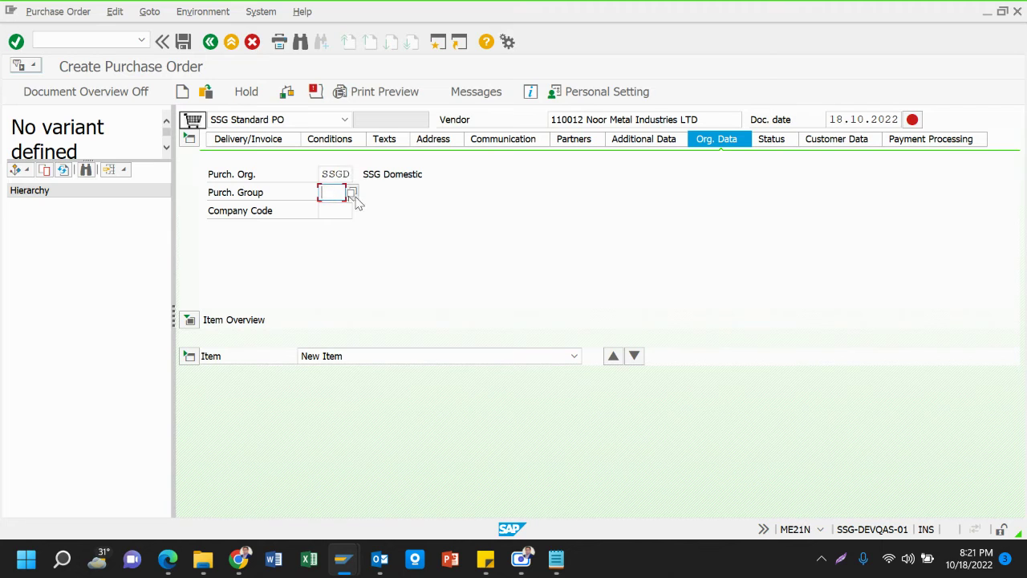
click(351, 193)
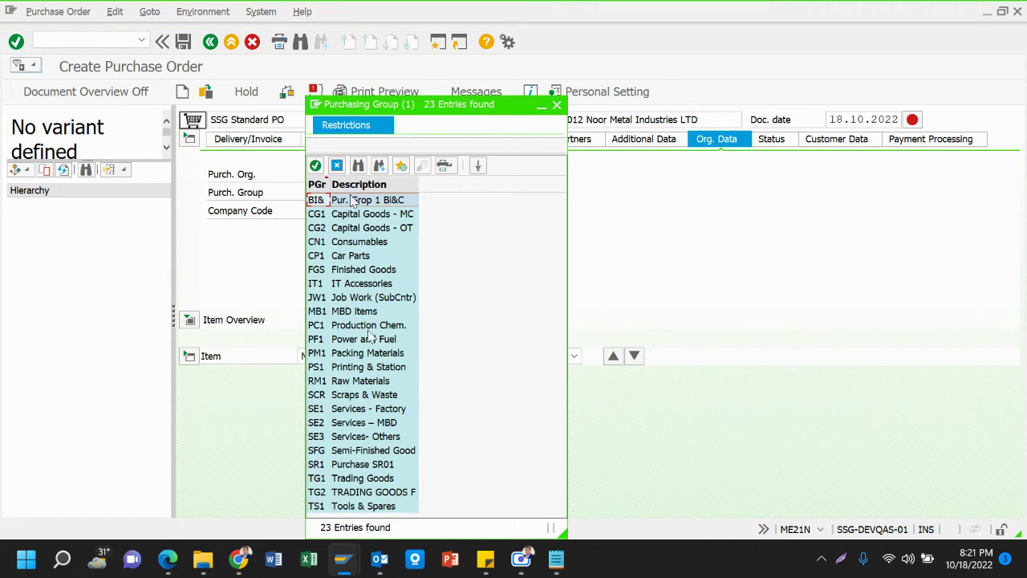
click(351, 383)
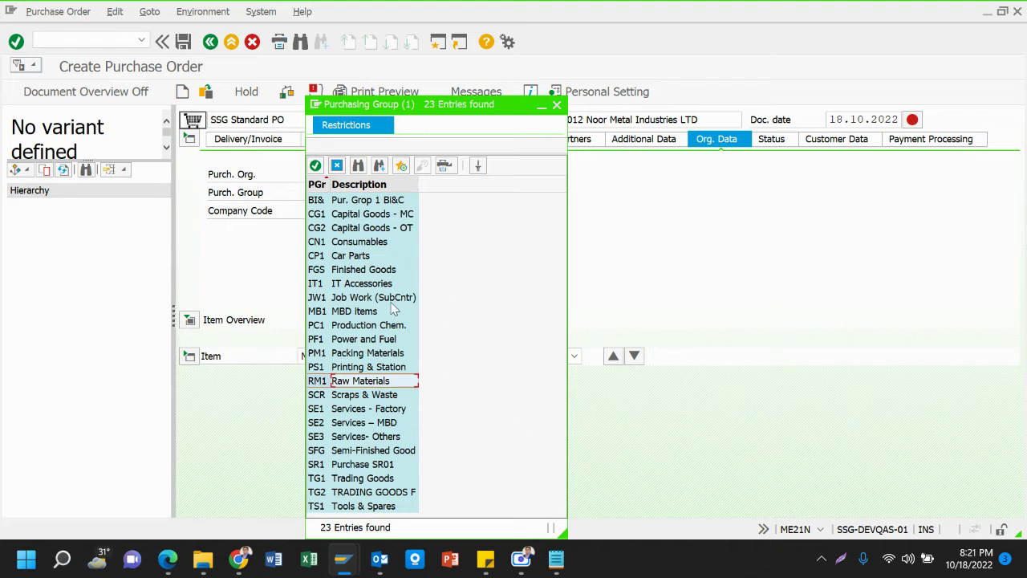
key(Down)
key(Down)
key(Down)
key(Down)
key(Down)
key(Down)
key(Down)
key(Down)
key(Down)
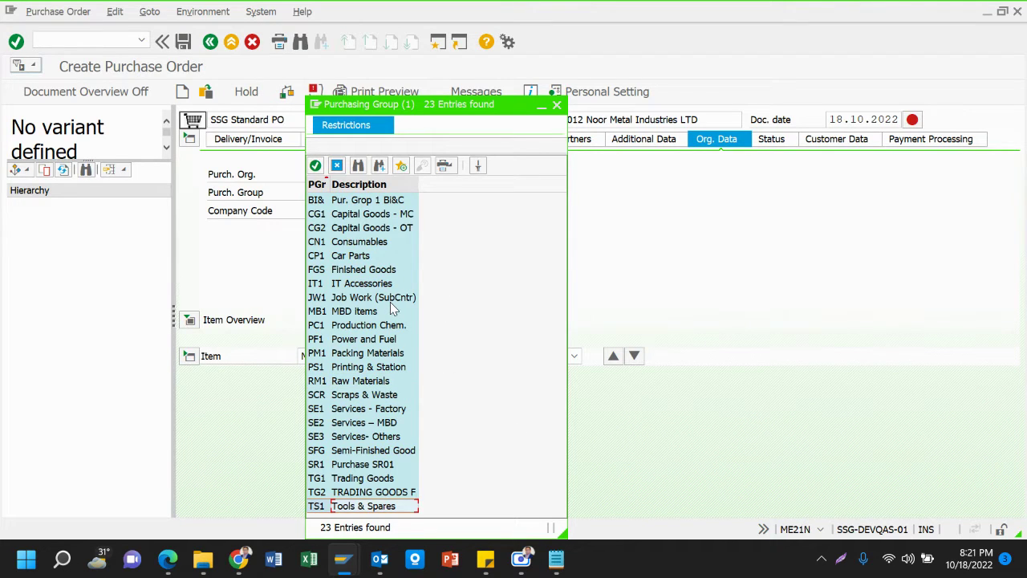
key(Up)
key(Up)
key(Up)
key(Up)
key(Up)
key(Up)
key(Up)
key(Up)
key(Up)
key(Up)
key(Up)
key(Up)
key(Up)
key(Up)
key(Up)
key(Up)
key(Up)
key(Up)
key(Up)
key(Up)
key(Up)
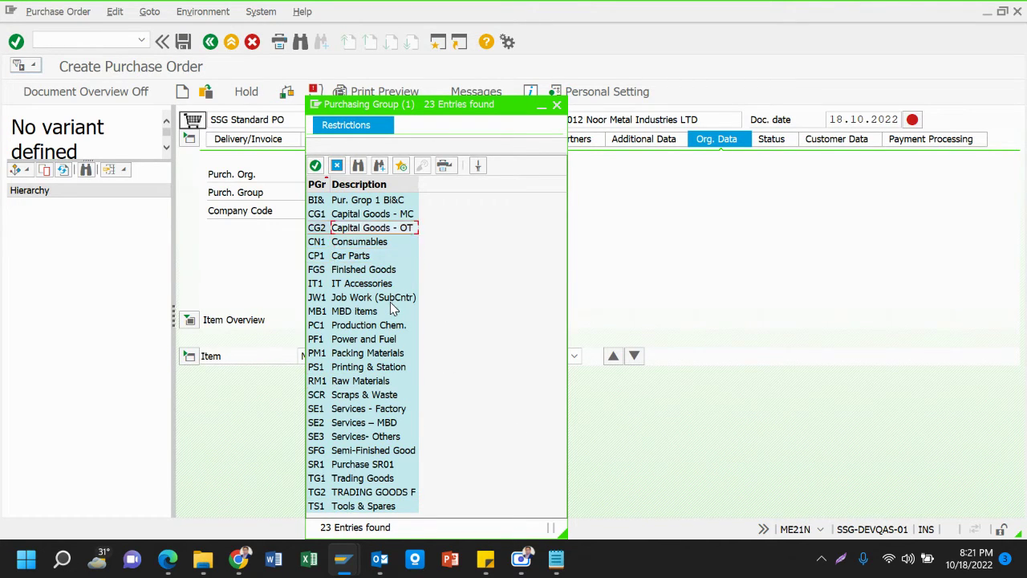
key(Down)
key(Down)
key(Down)
key(Down)
key(Down)
key(Down)
key(Down)
key(Down)
key(Down)
key(Down)
key(Down)
key(Down)
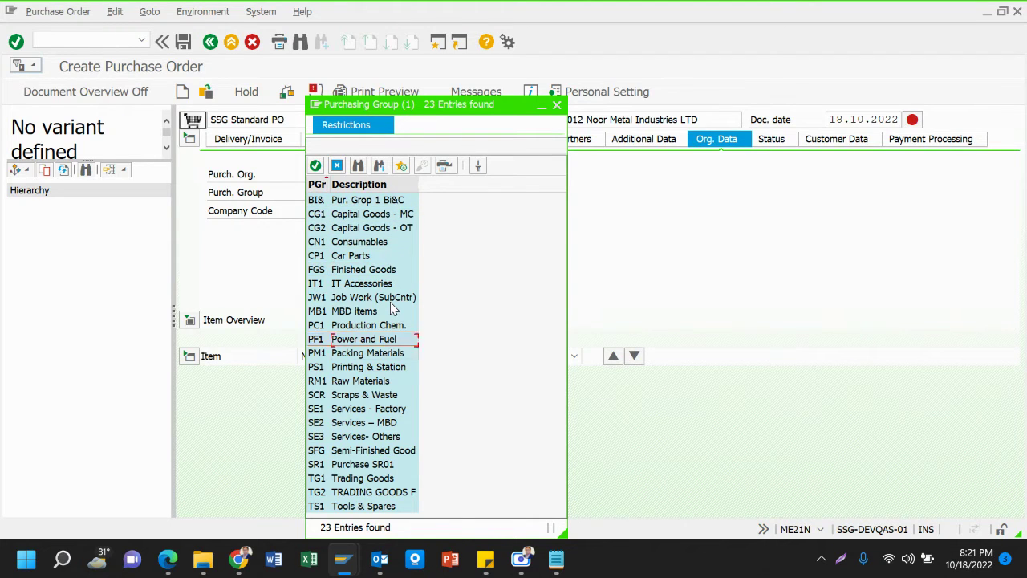
key(Up)
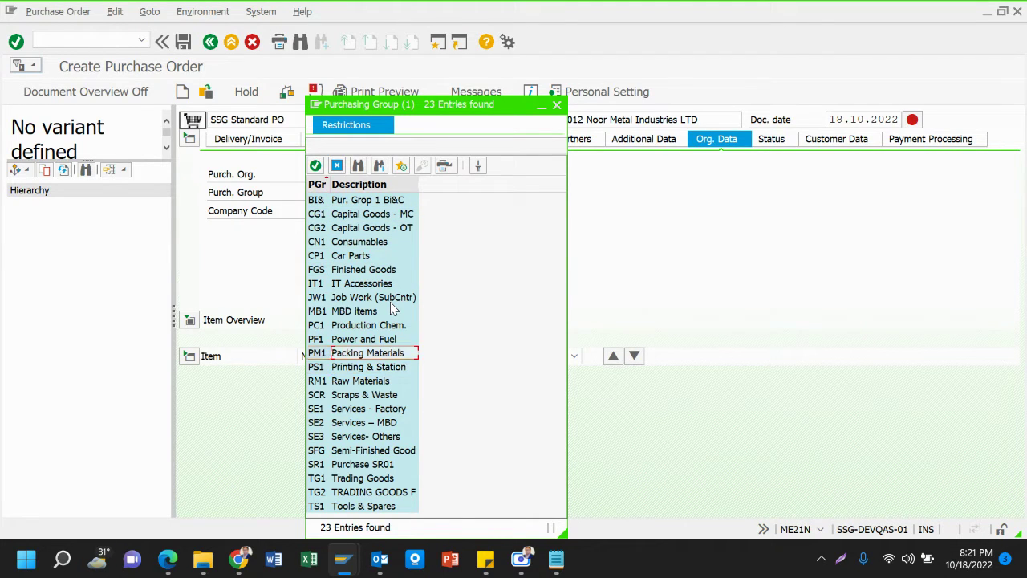
key(Down)
key(Down)
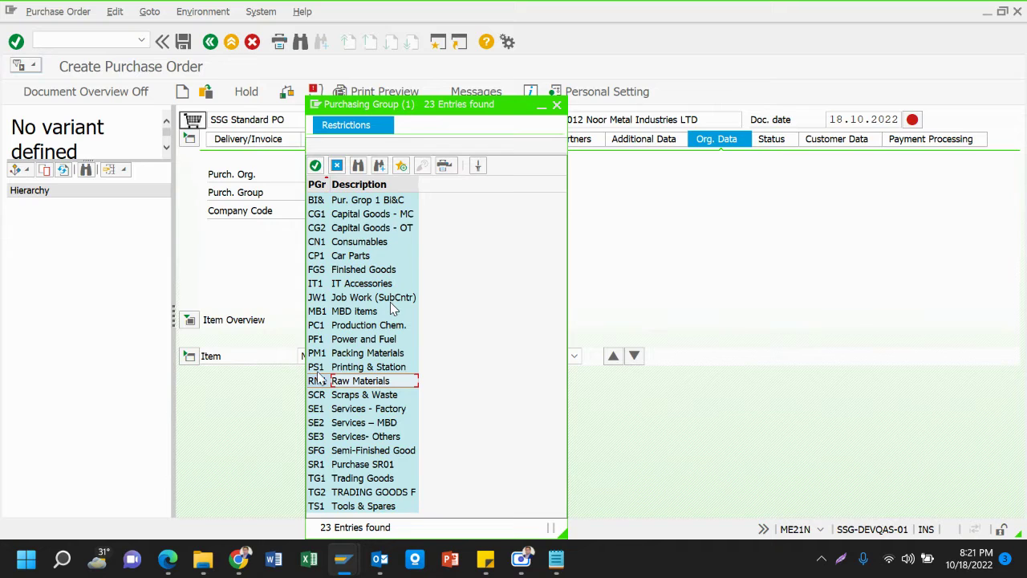
double_click(332, 382)
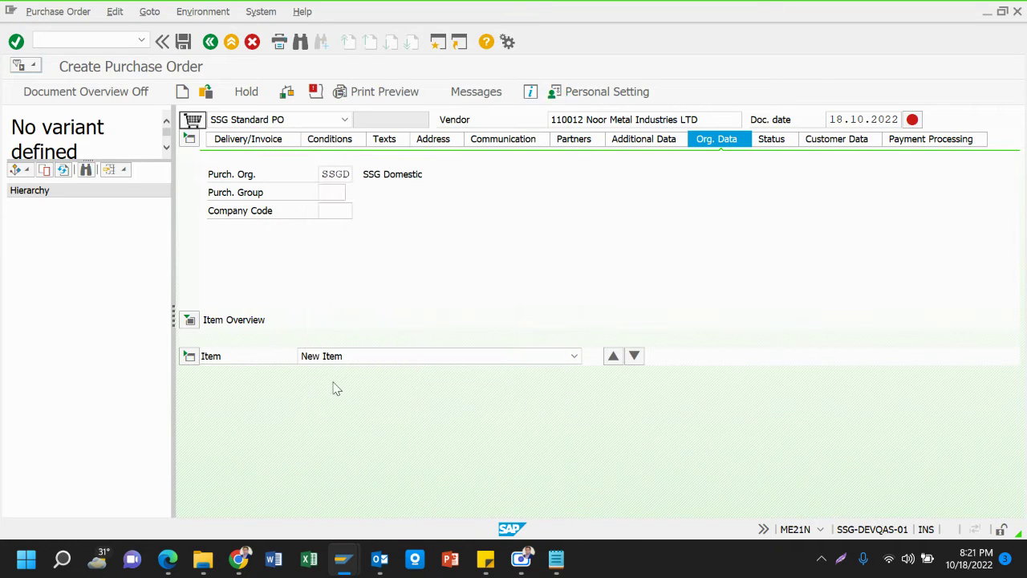
click(334, 210)
text(12)
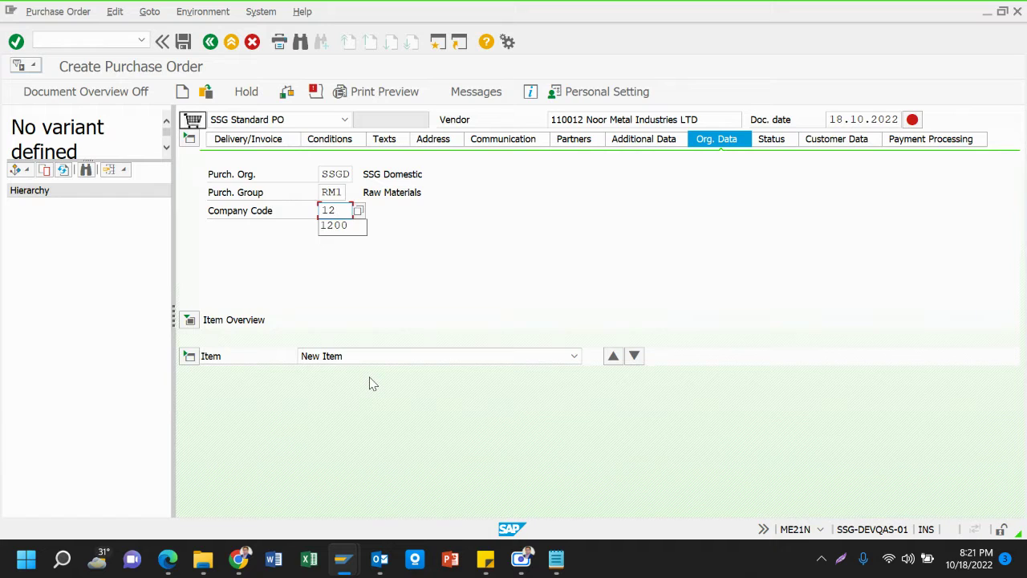
key(Down)
key(Return)
key(Return)
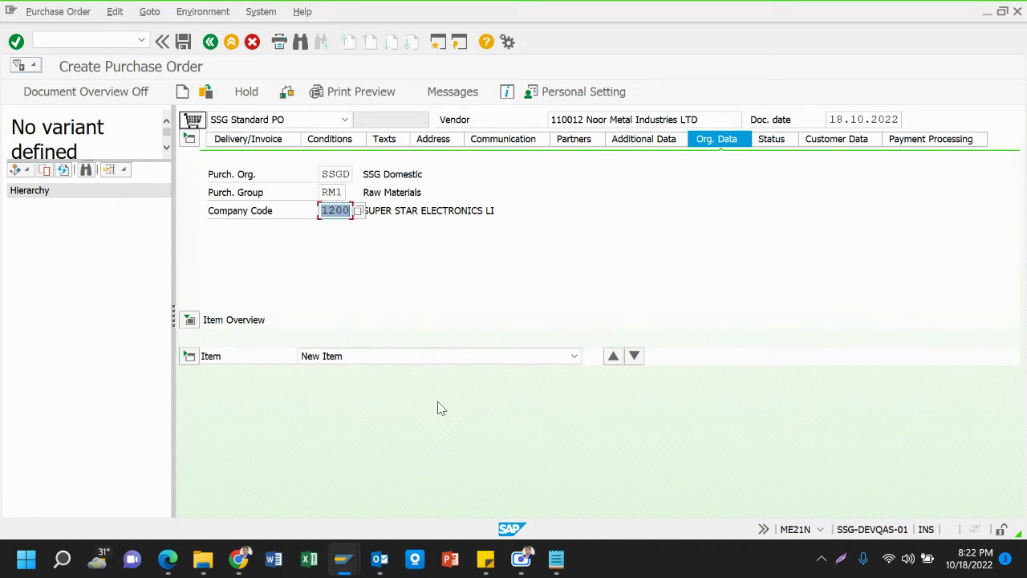
double_click(432, 211)
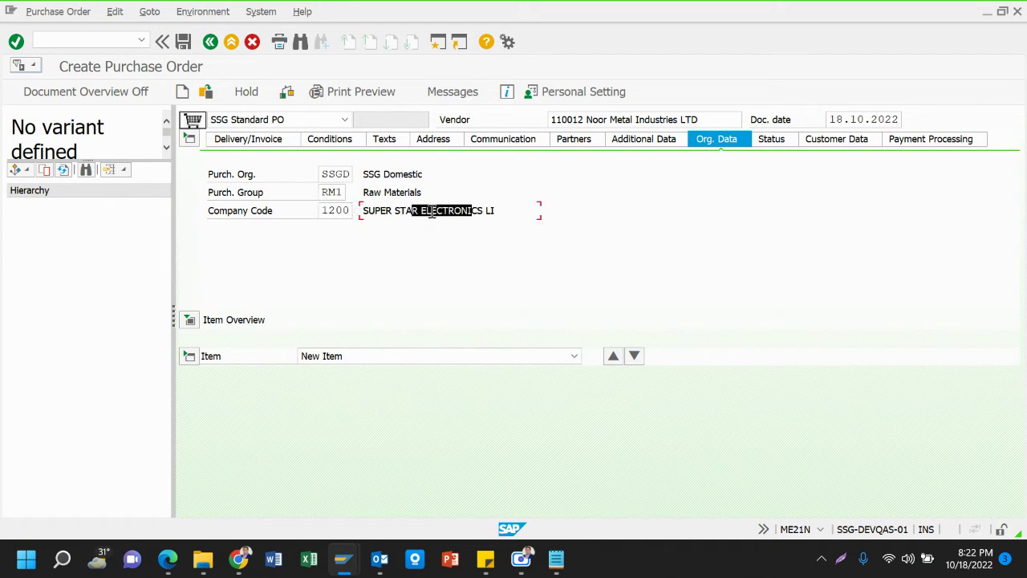
double_click(409, 212)
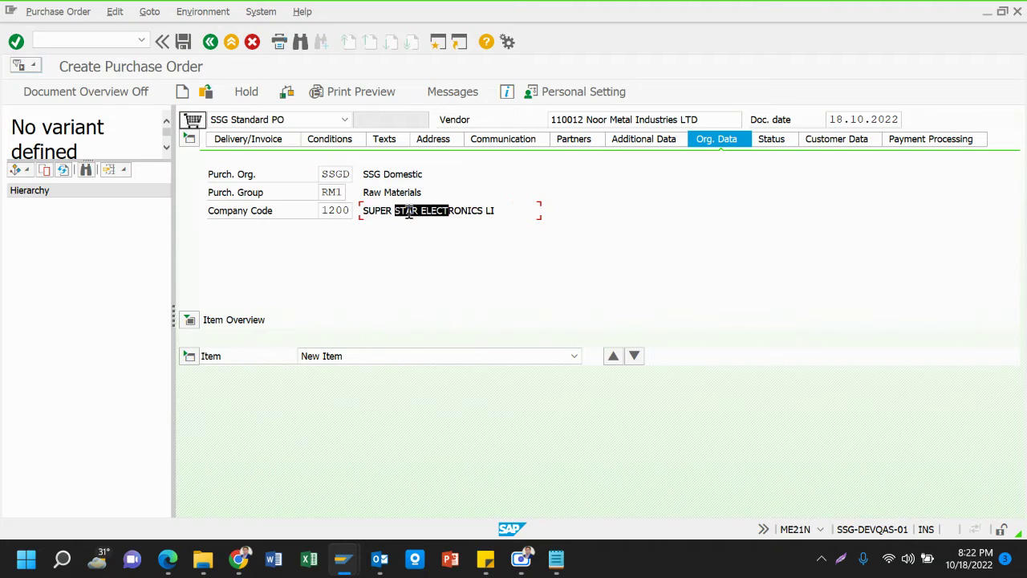
double_click(425, 192)
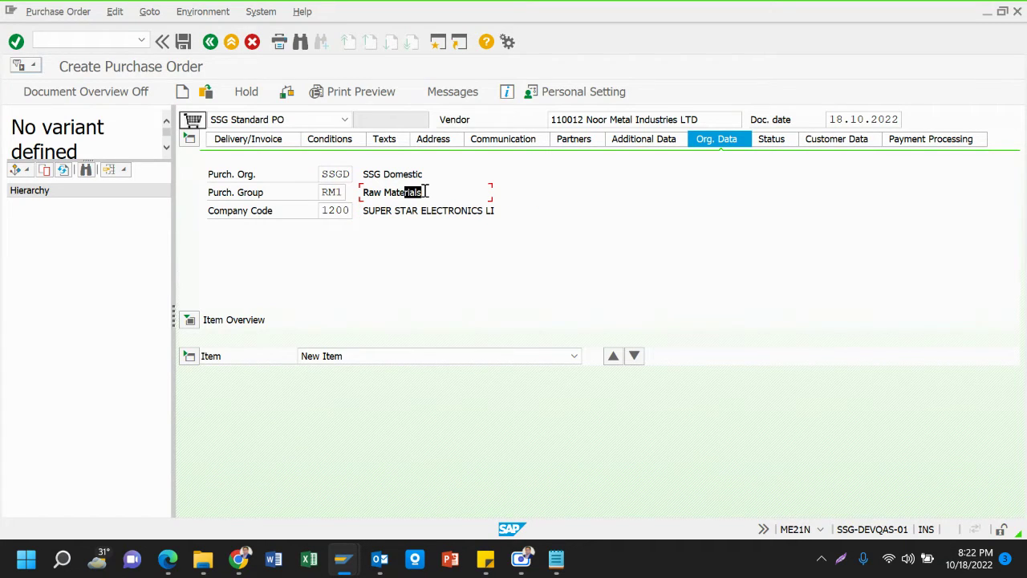
click(191, 141)
click(190, 141)
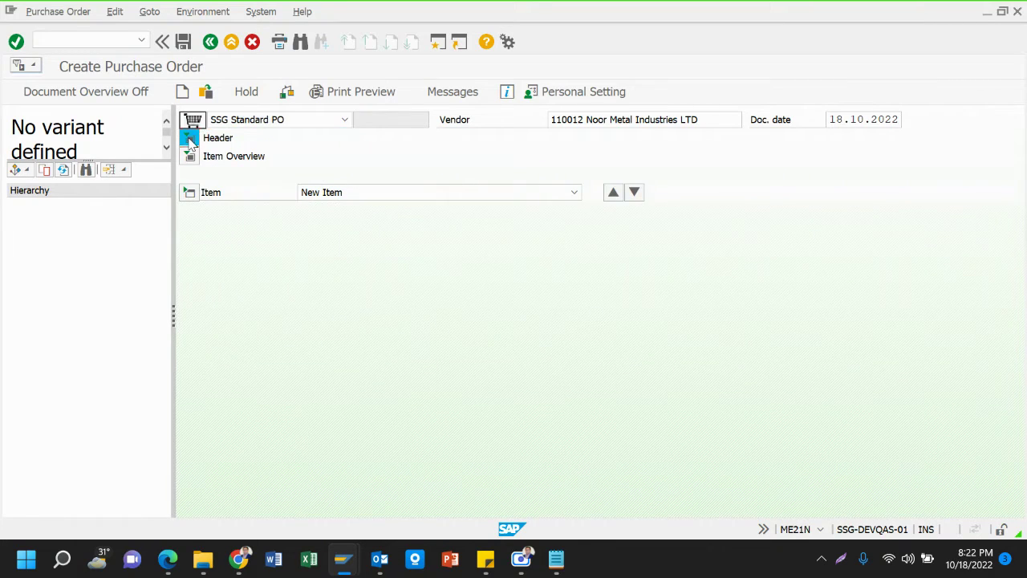
click(342, 207)
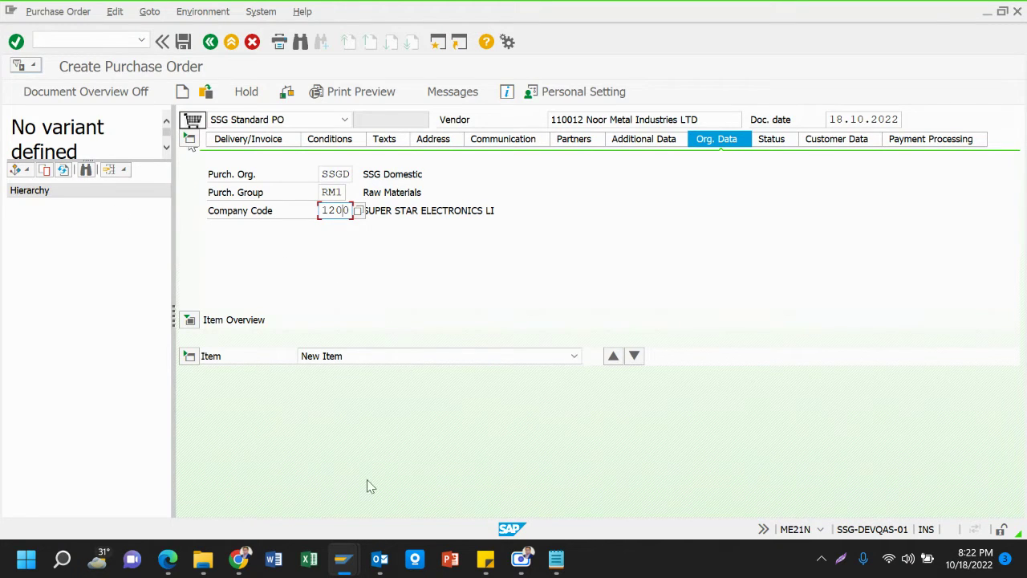
mouse_move(341, 562)
click(238, 560)
Mute all participants in the Jitsi Meet call from the Participants panel, then unmute your own microphone
click(117, 487)
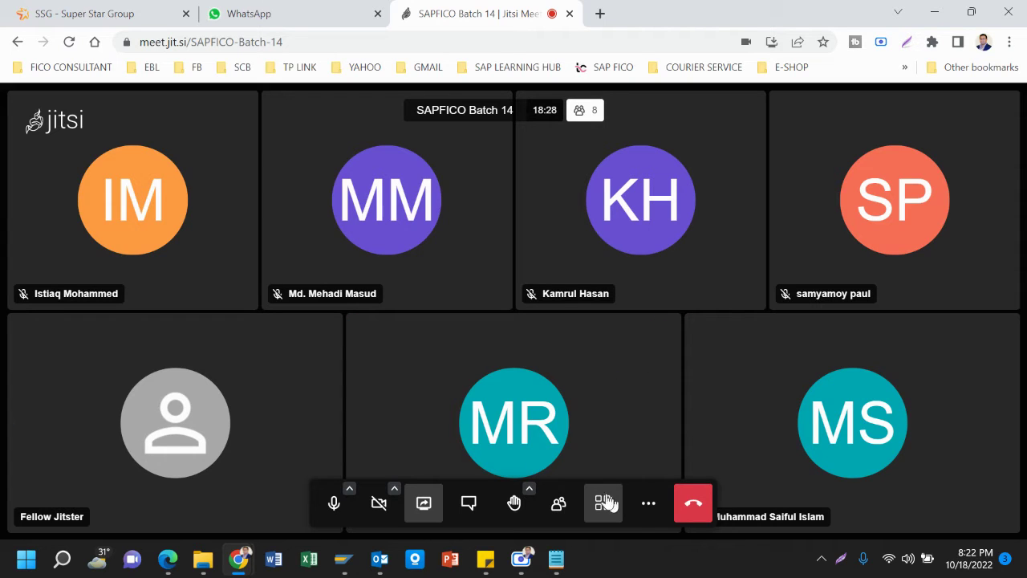
click(559, 506)
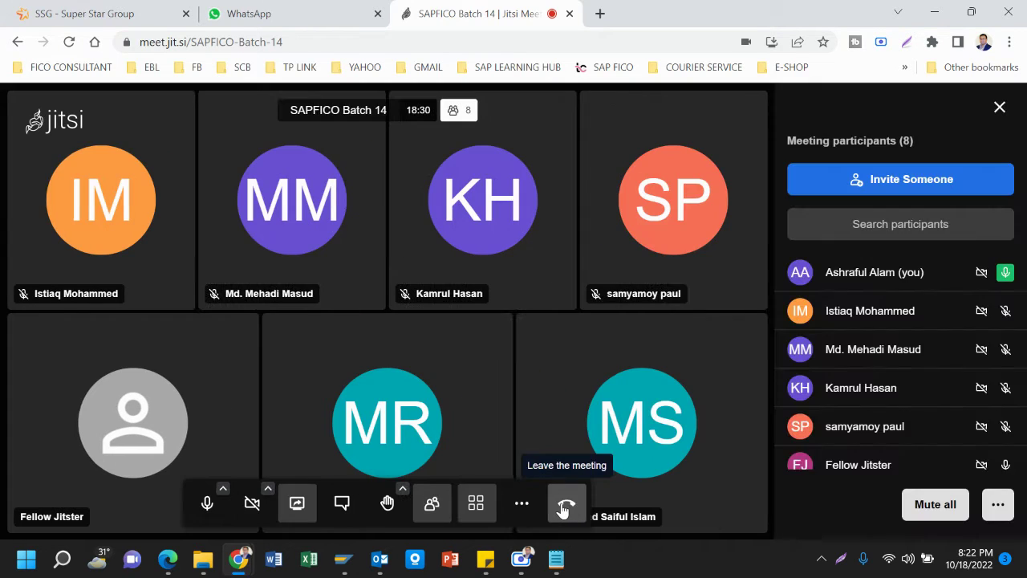
click(935, 504)
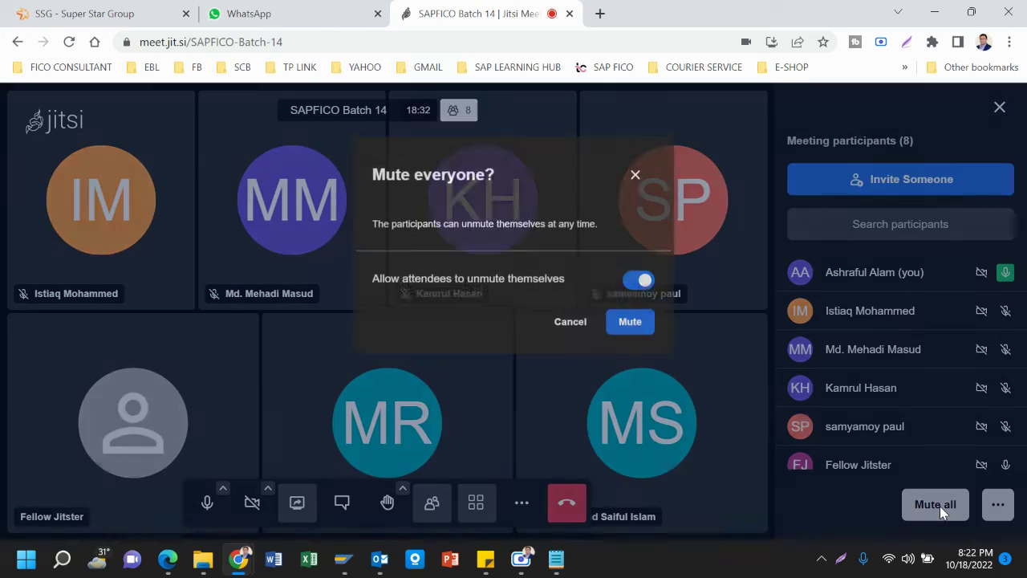
click(630, 318)
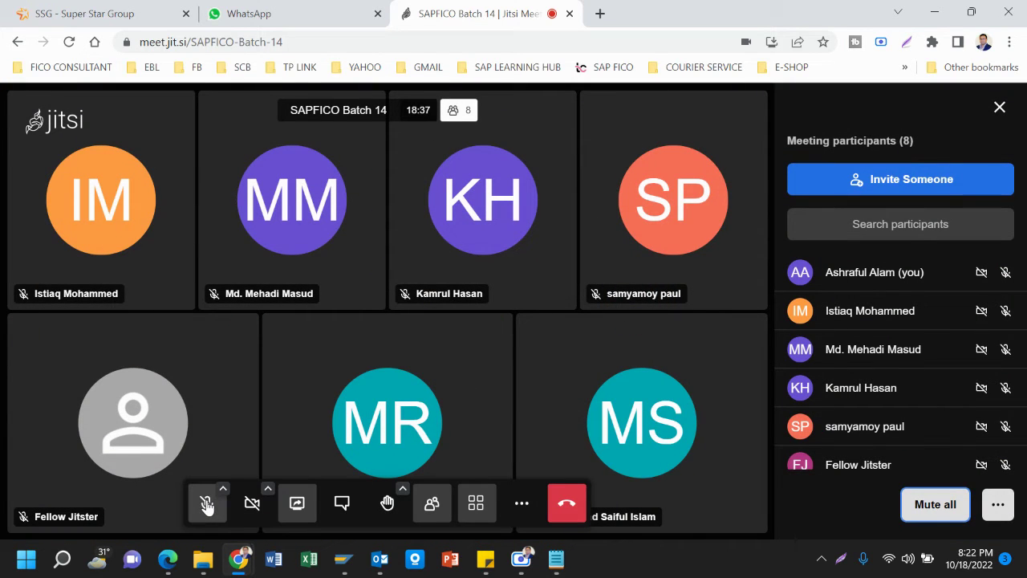
click(215, 499)
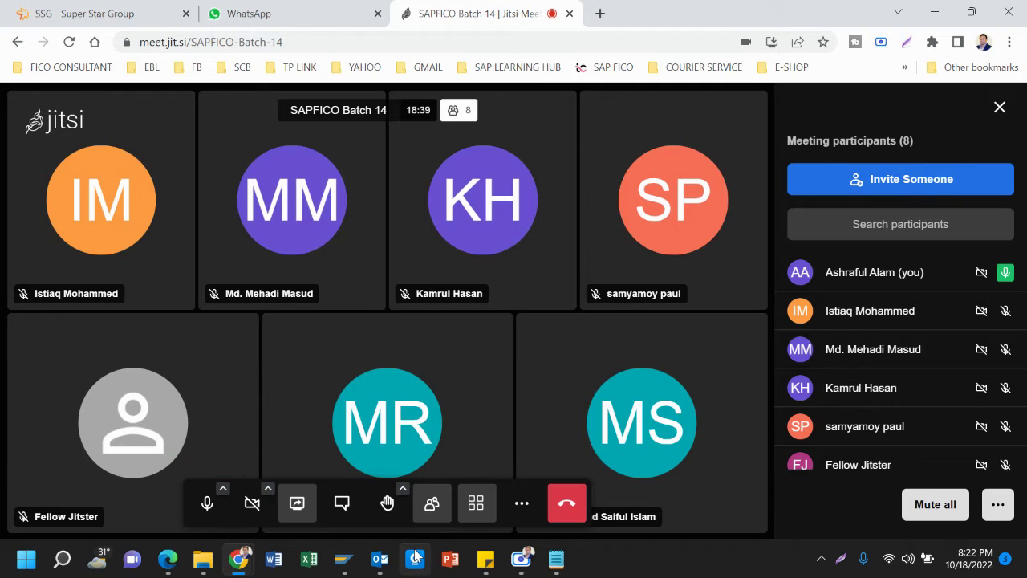
click(343, 559)
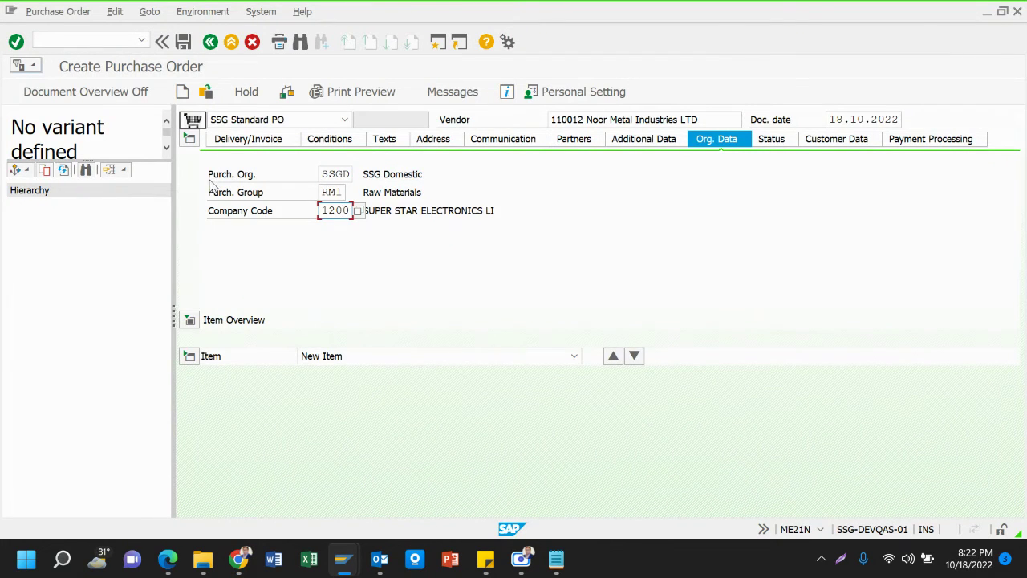
Collapse the header, show Item Overview and search row 1's material by number pattern 12*
click(189, 139)
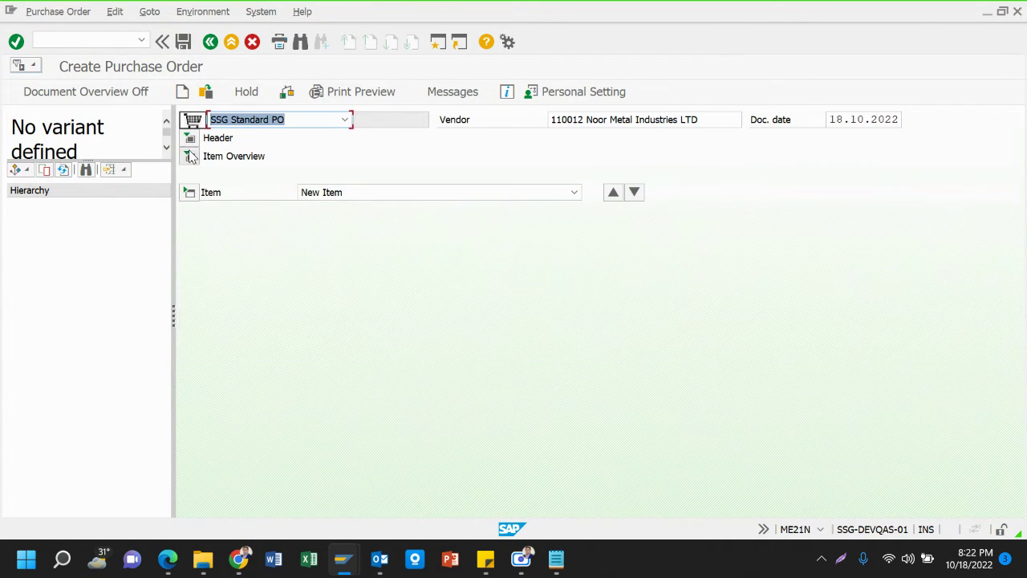
click(189, 156)
click(369, 176)
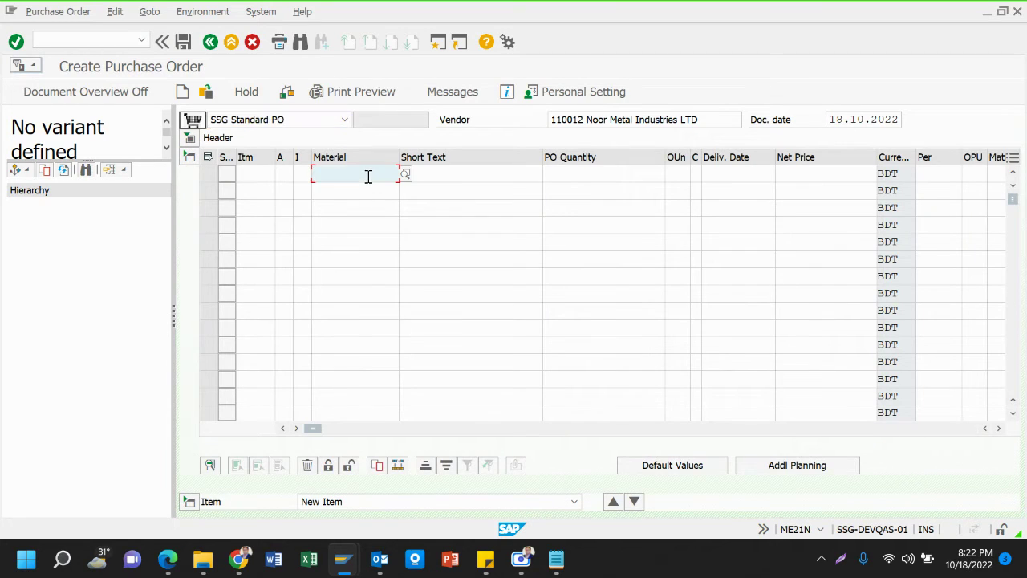
click(405, 174)
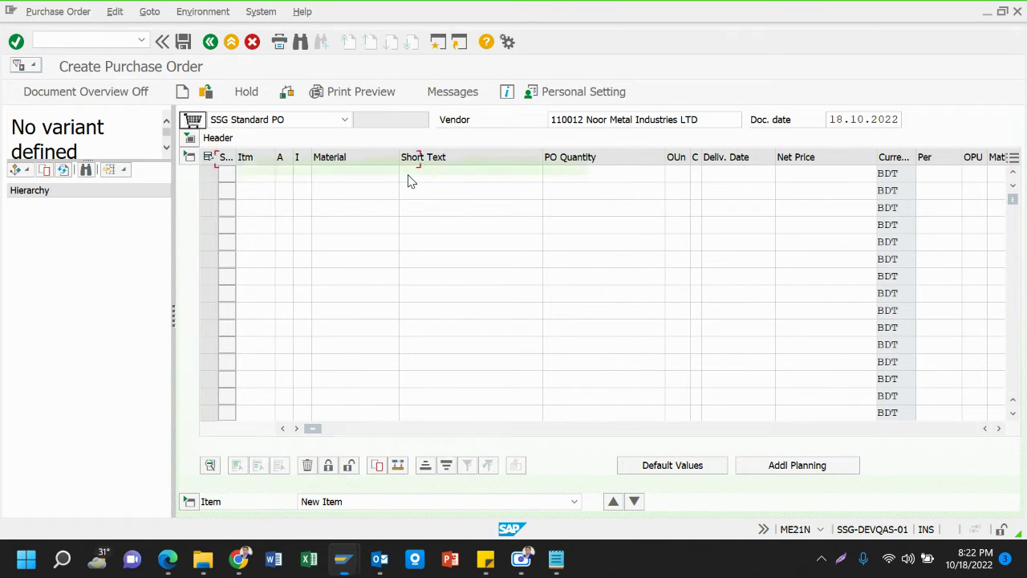
click(409, 239)
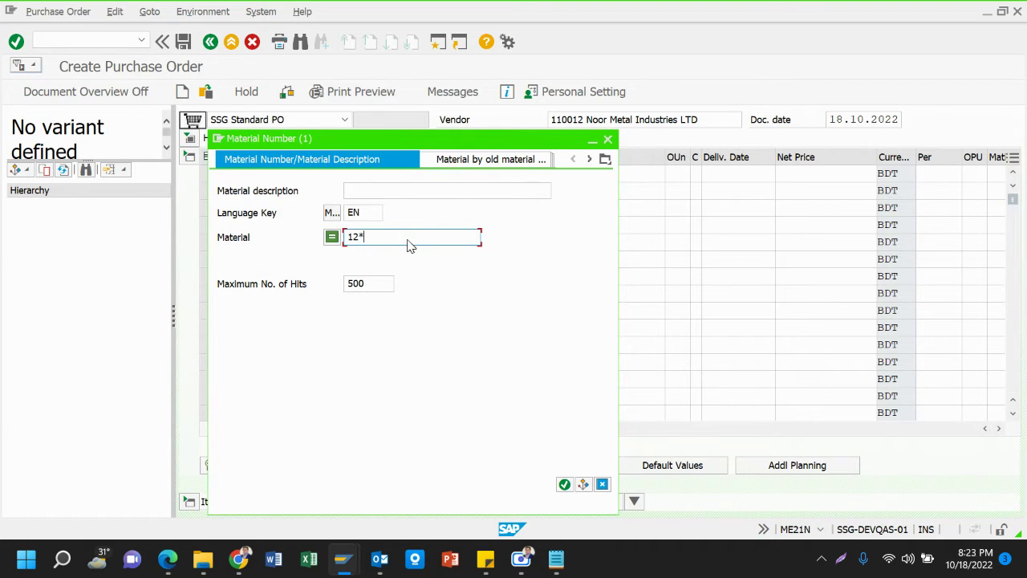
key(Return)
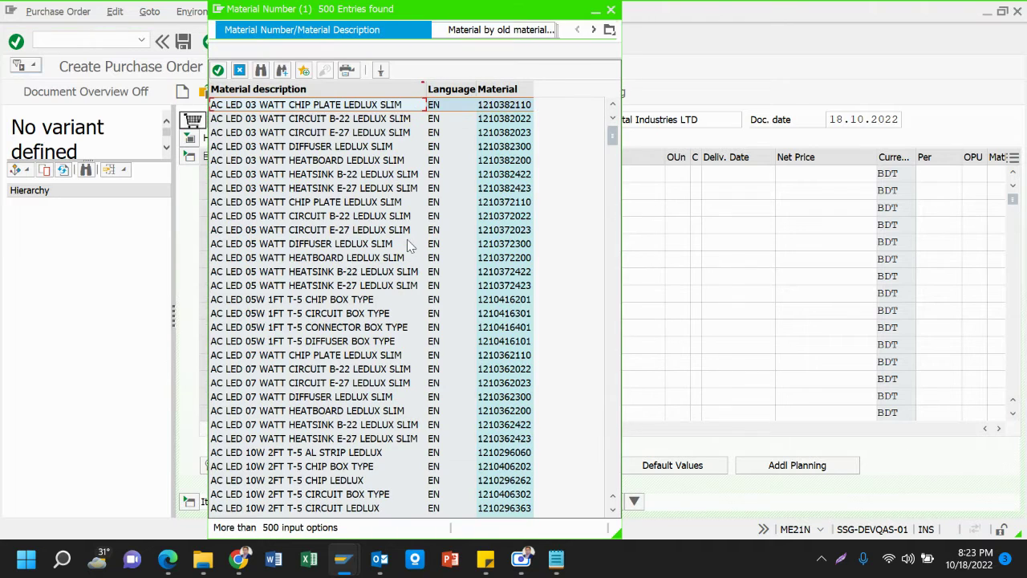
scroll(407, 239, down, 4)
scroll(407, 239, down, 15)
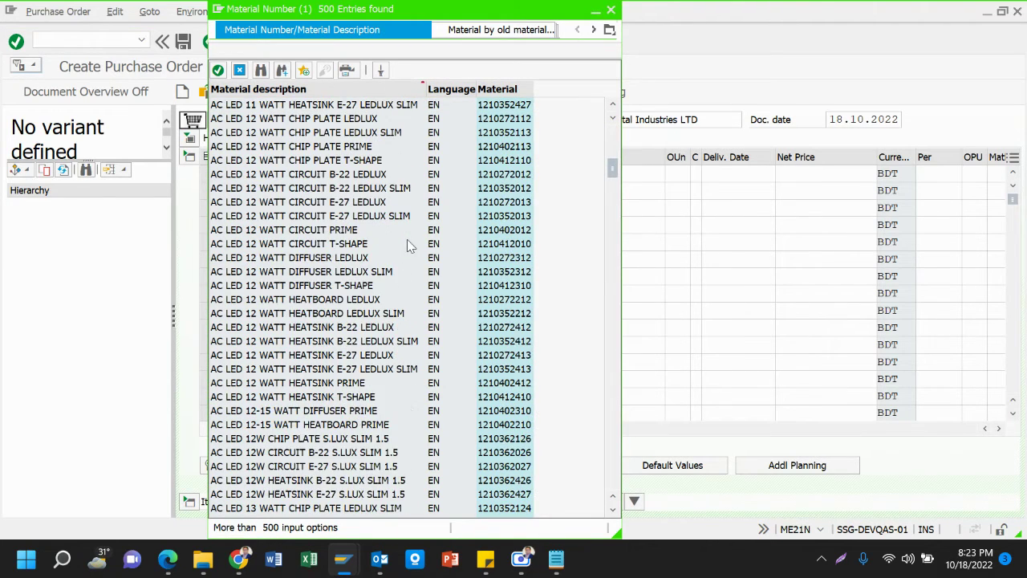
scroll(407, 245, down, 1)
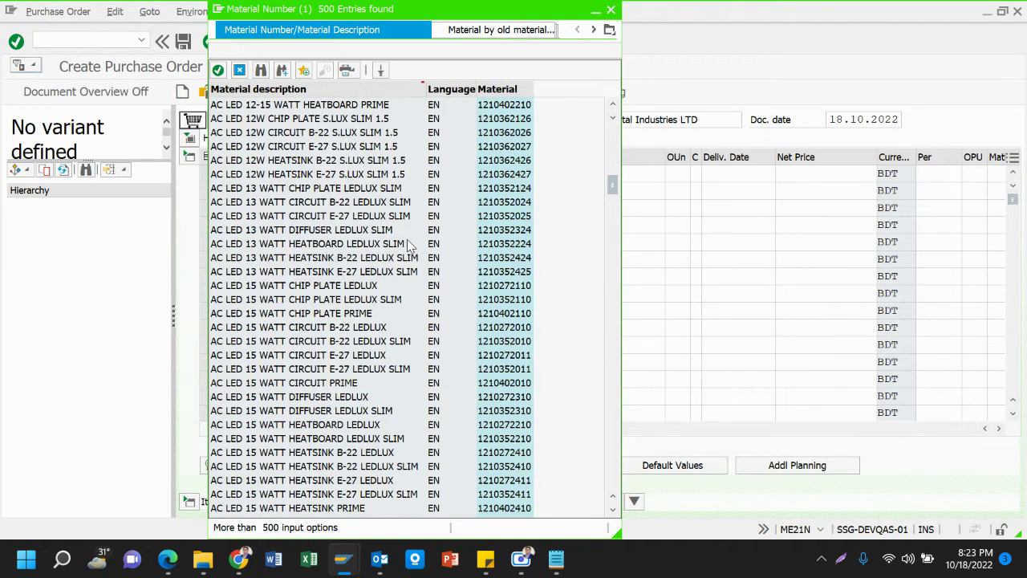
scroll(406, 245, down, 20)
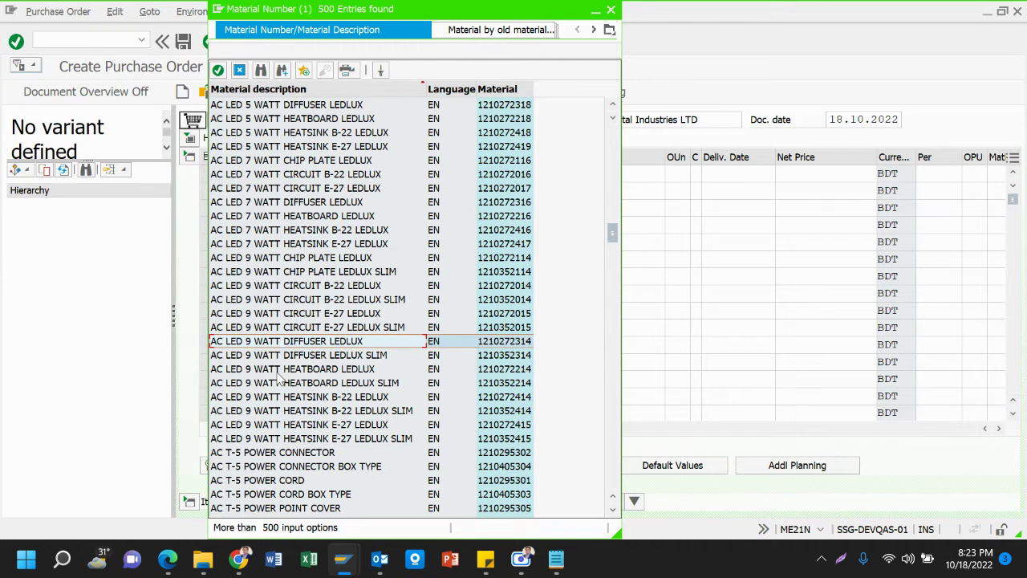
scroll(281, 377, down, 6)
scroll(280, 379, down, 15)
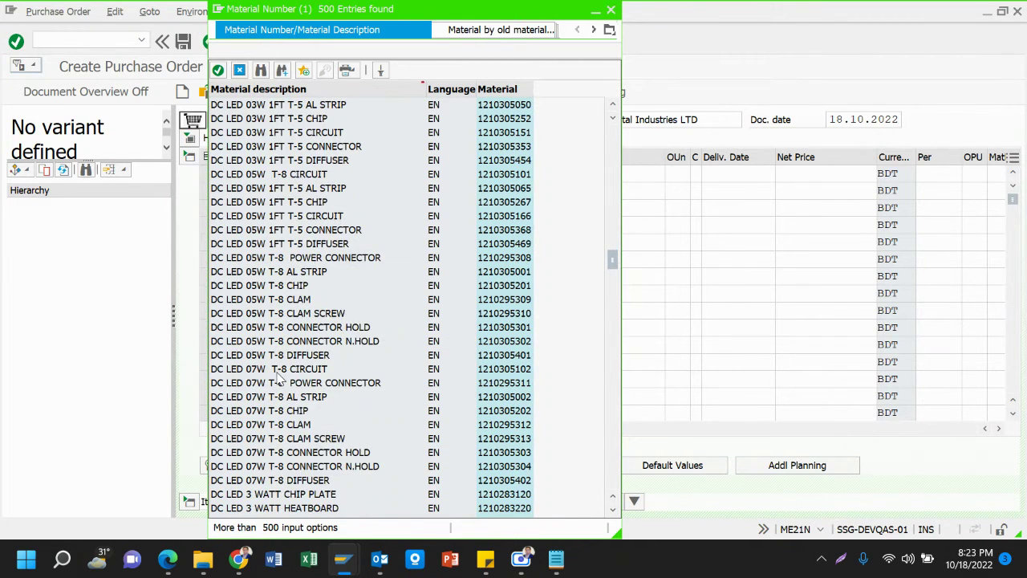
scroll(279, 377, down, 1)
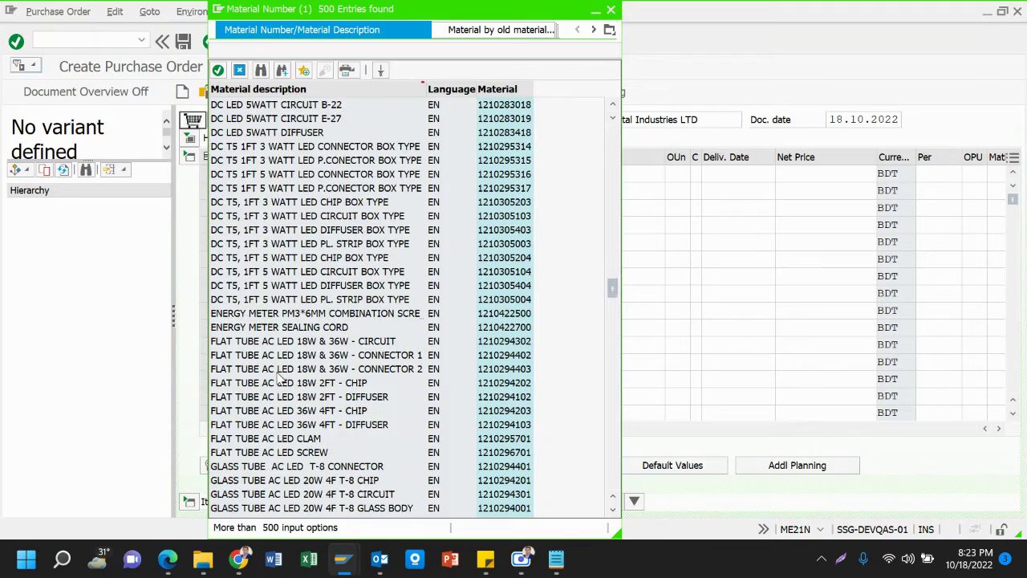
scroll(279, 378, down, 11)
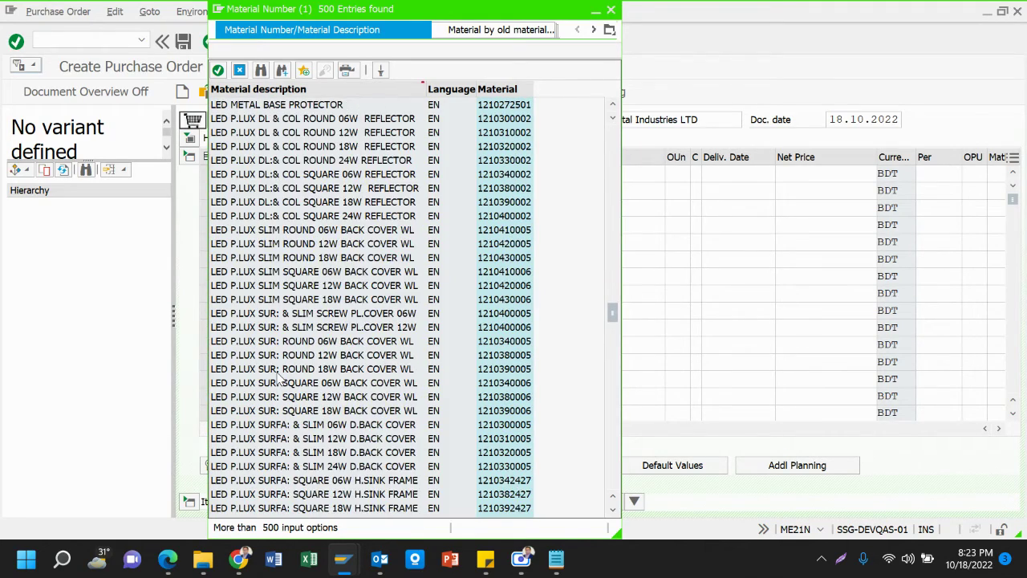
scroll(279, 377, down, 20)
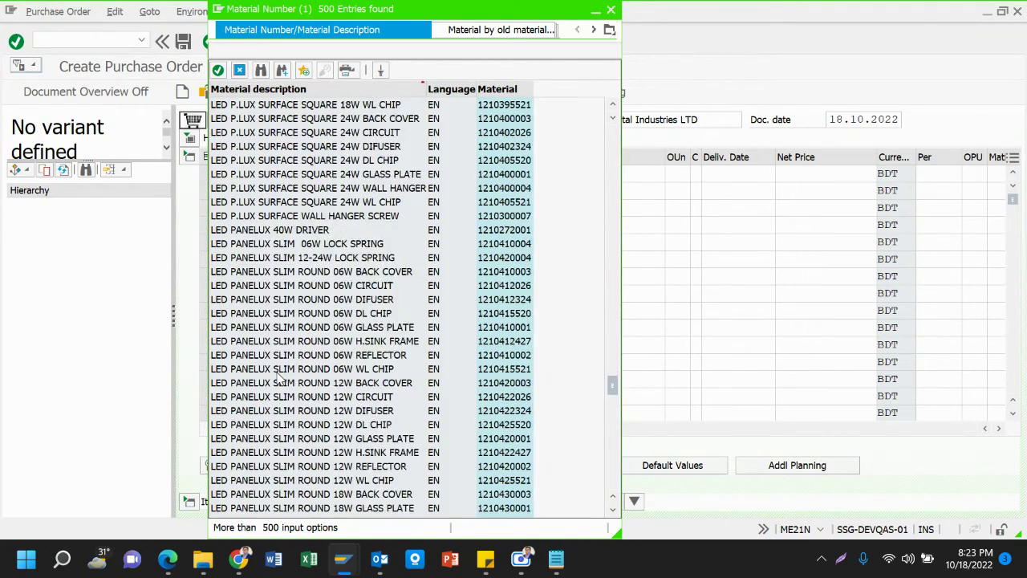
scroll(279, 377, down, 13)
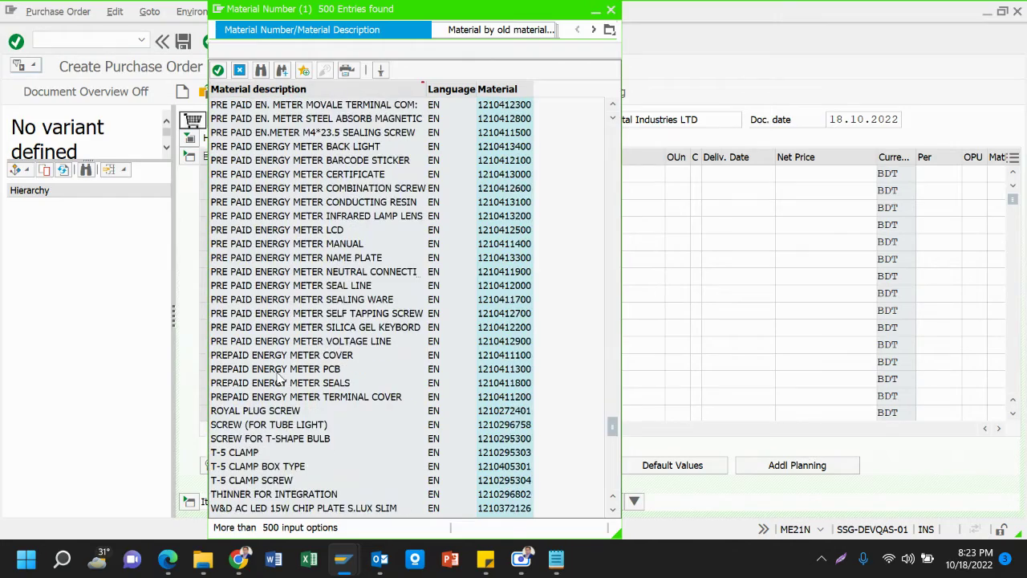
scroll(280, 378, down, 2)
scroll(279, 377, up, 20)
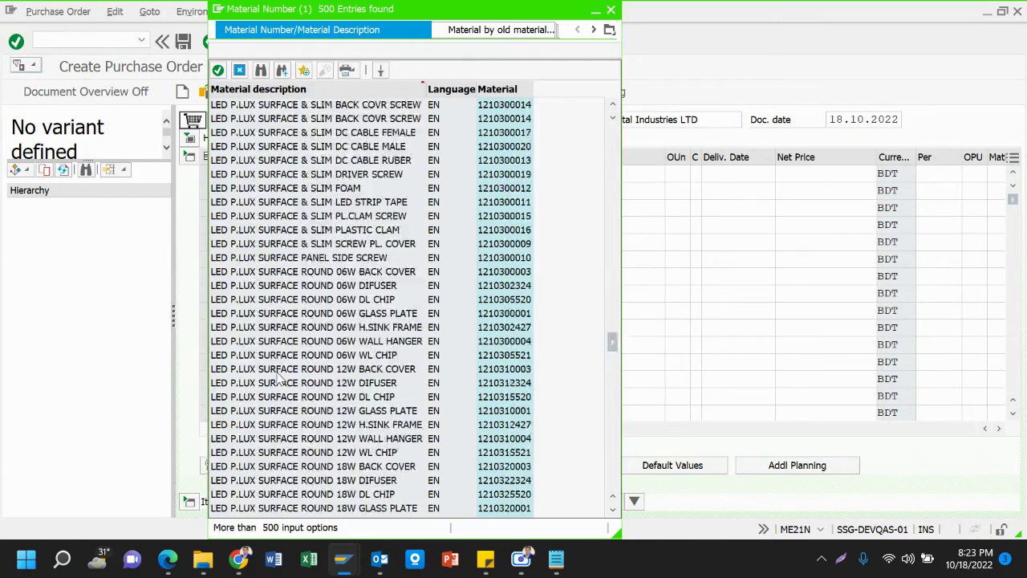
scroll(279, 377, up, 1)
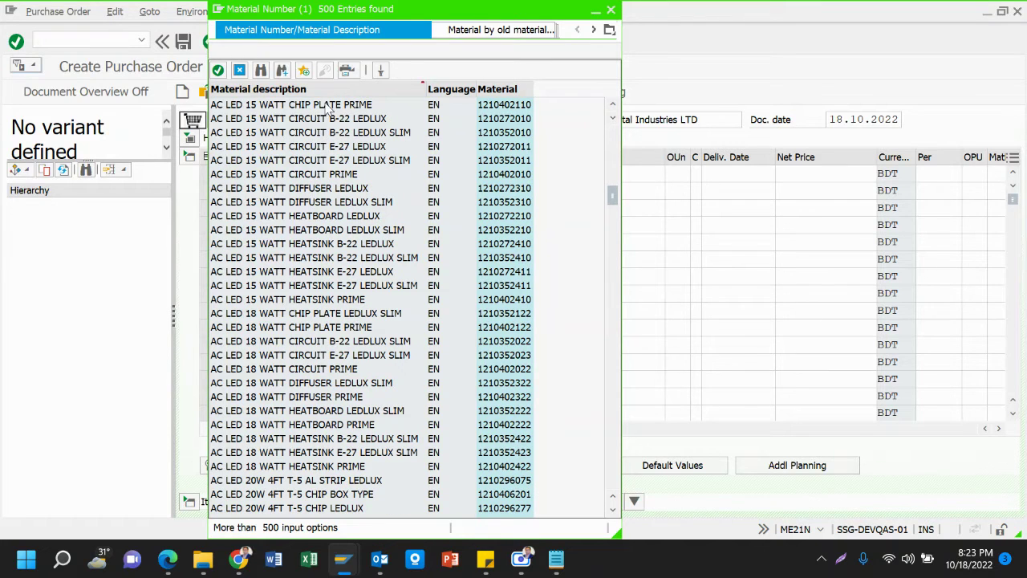
click(329, 108)
double_click(330, 108)
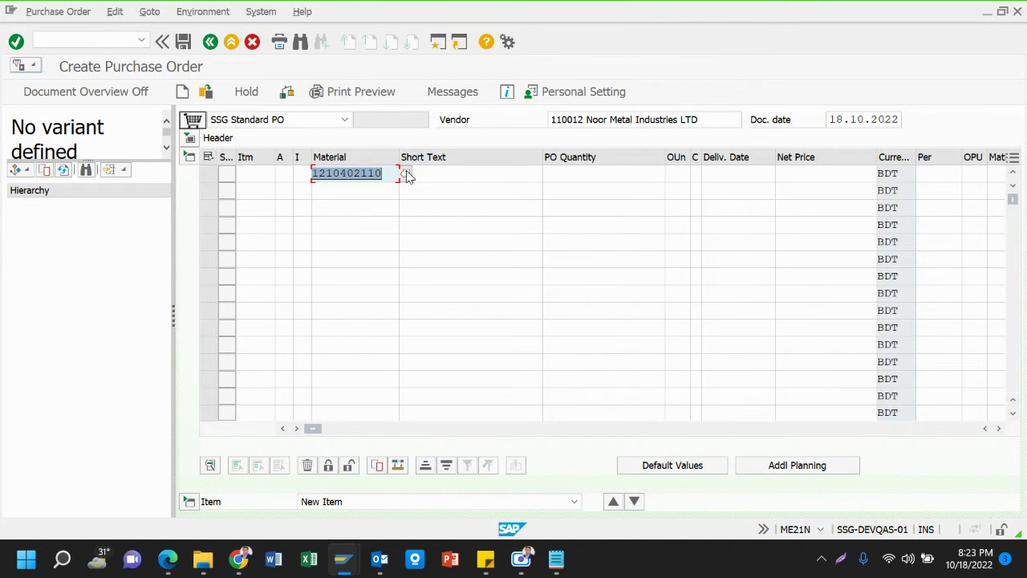
Give item 10 an order quantity of 50,000 and plant 1201, and validate the row
click(626, 173)
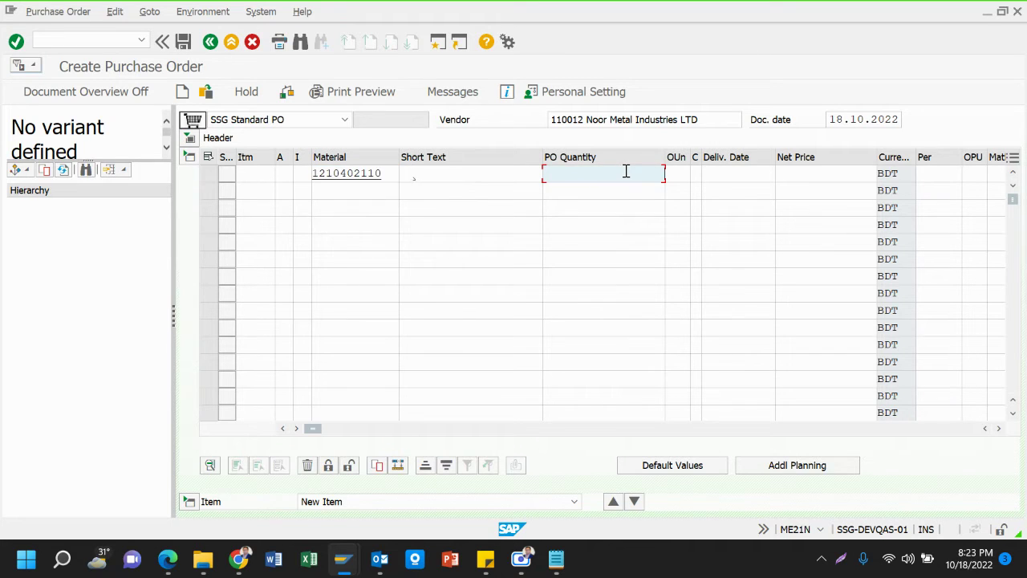
text(5)
key(Down)
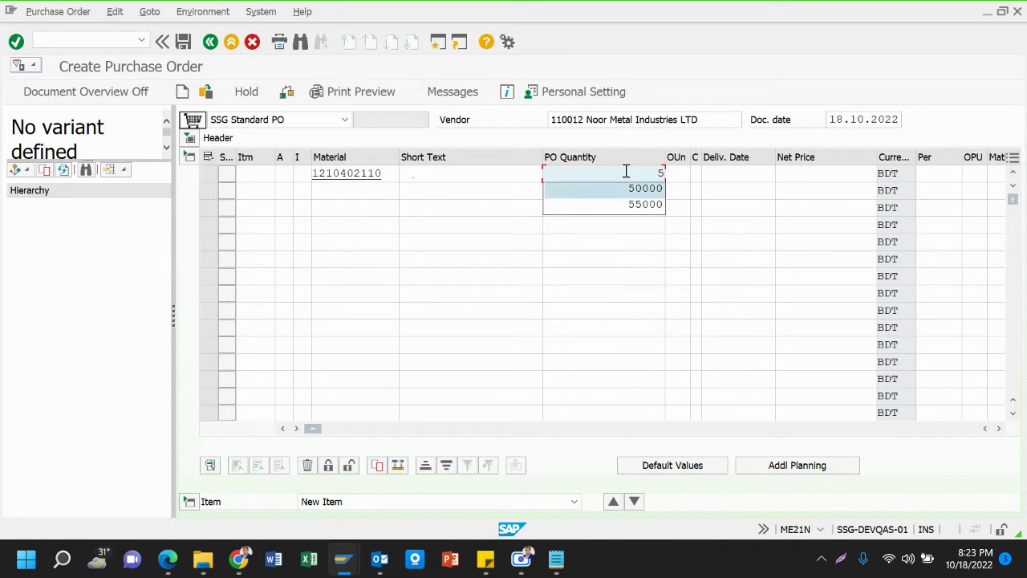
key(Return)
key(Tab)
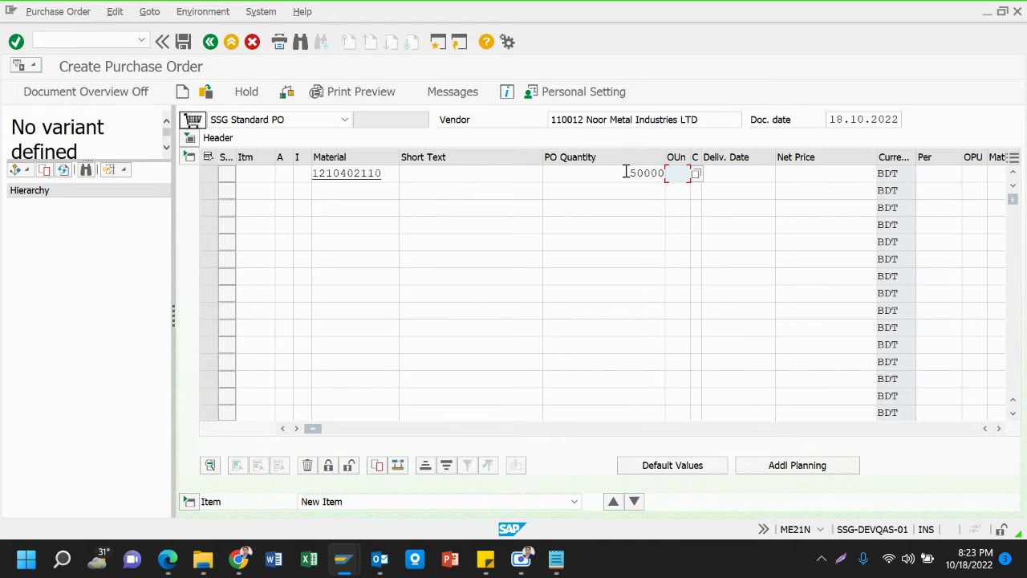
key(Tab)
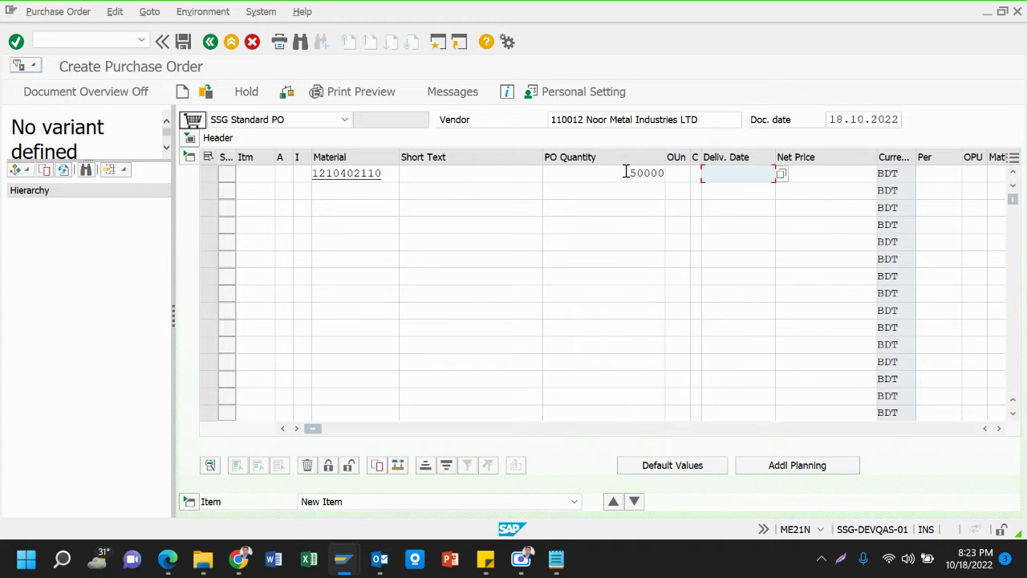
key(Tab)
key(Tab)
key(Tab)
key(Tab)
key(Tab)
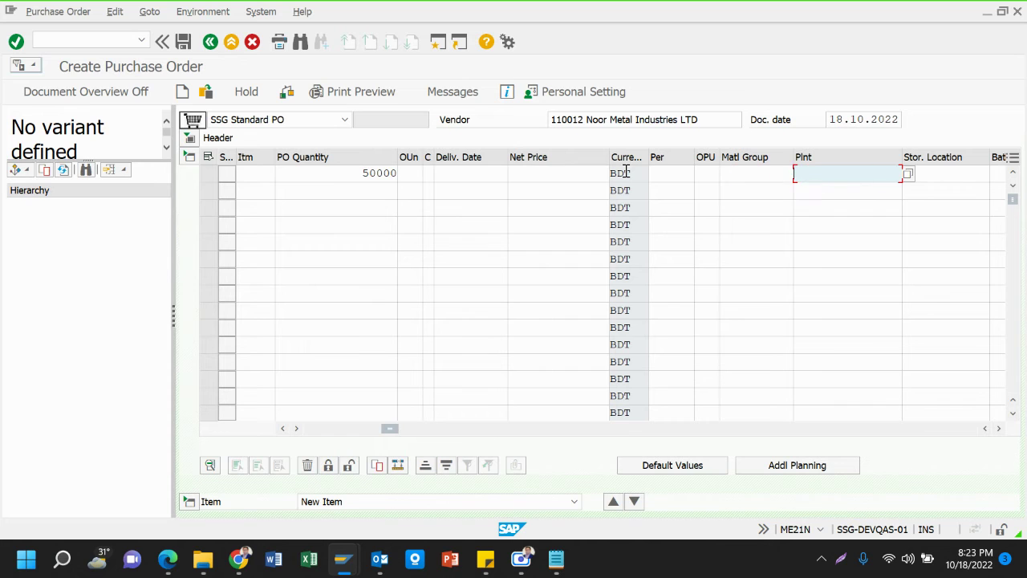
text(1201)
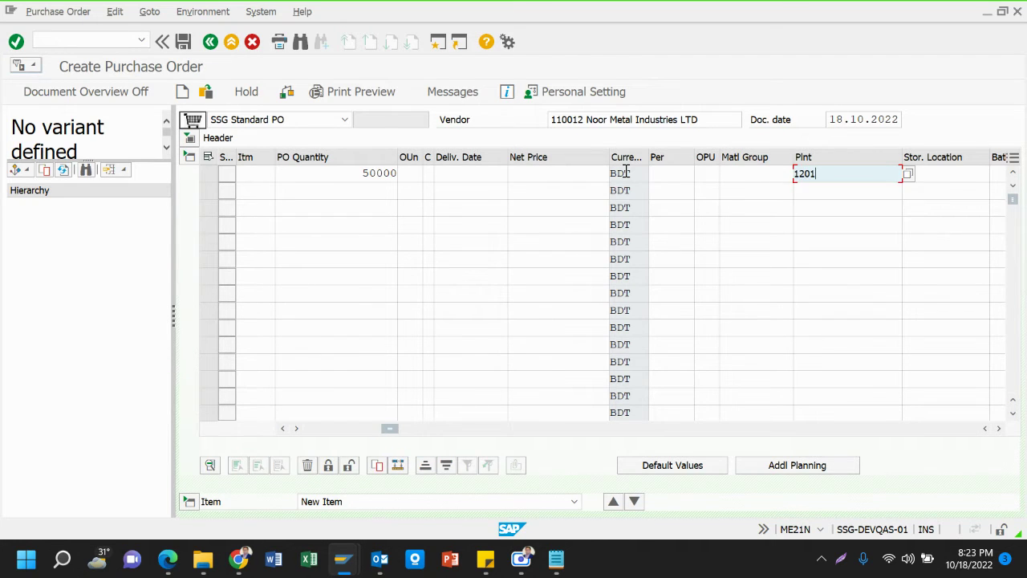
key(Return)
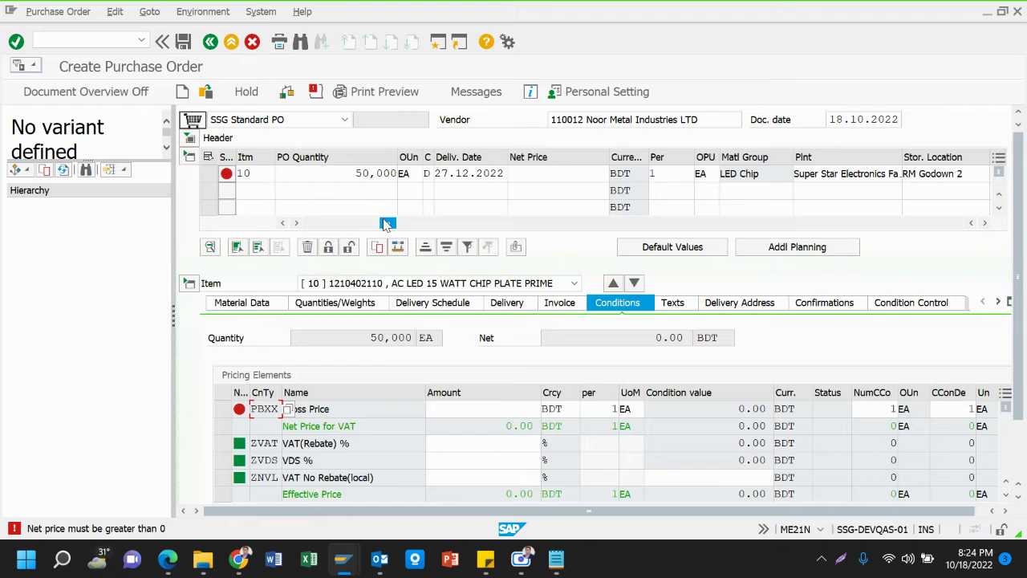
Scroll the item table back left and open the material search for row 2's Material cell
drag(388, 223, 311, 223)
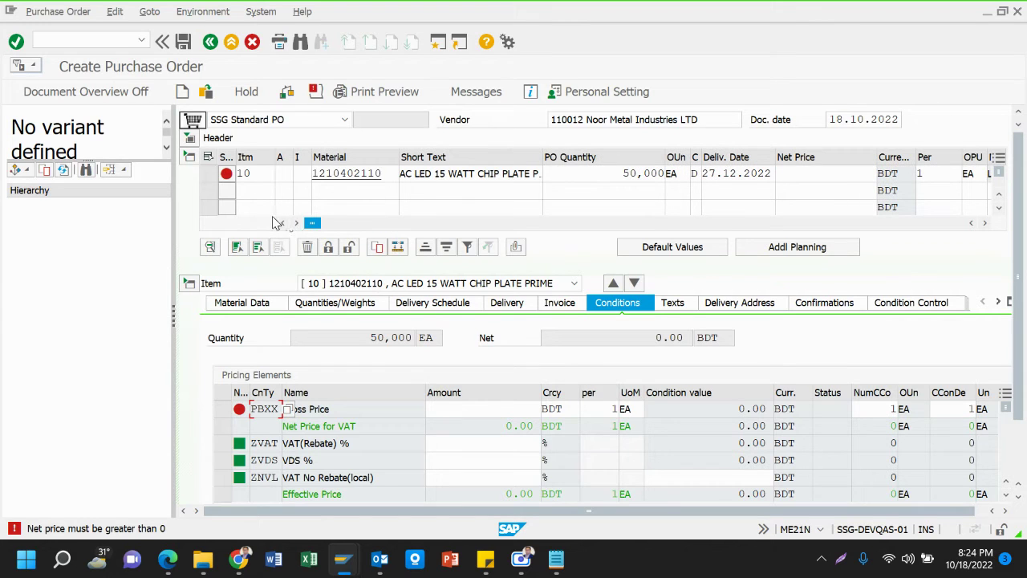
click(350, 190)
click(350, 190)
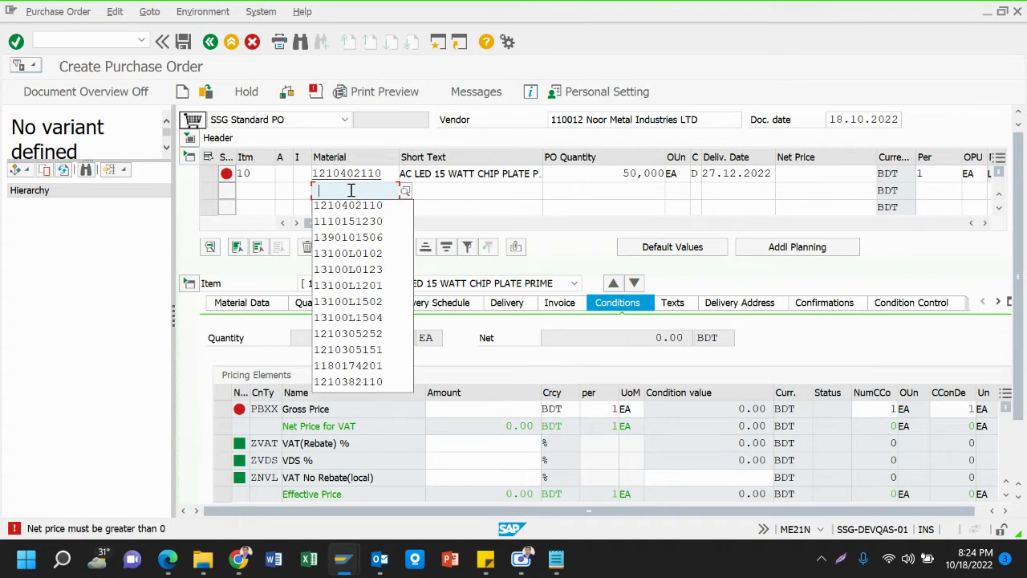
click(404, 193)
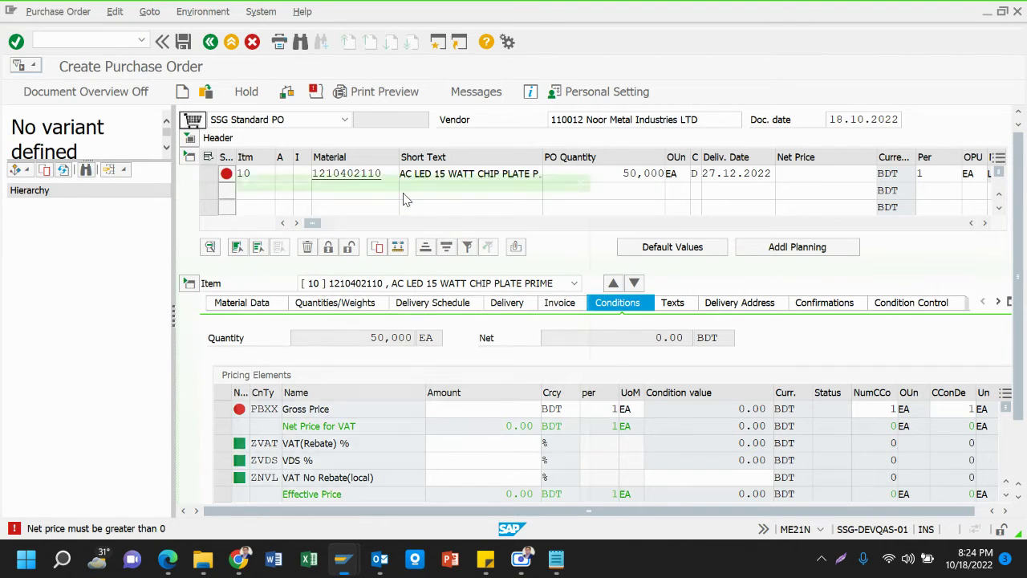
click(380, 255)
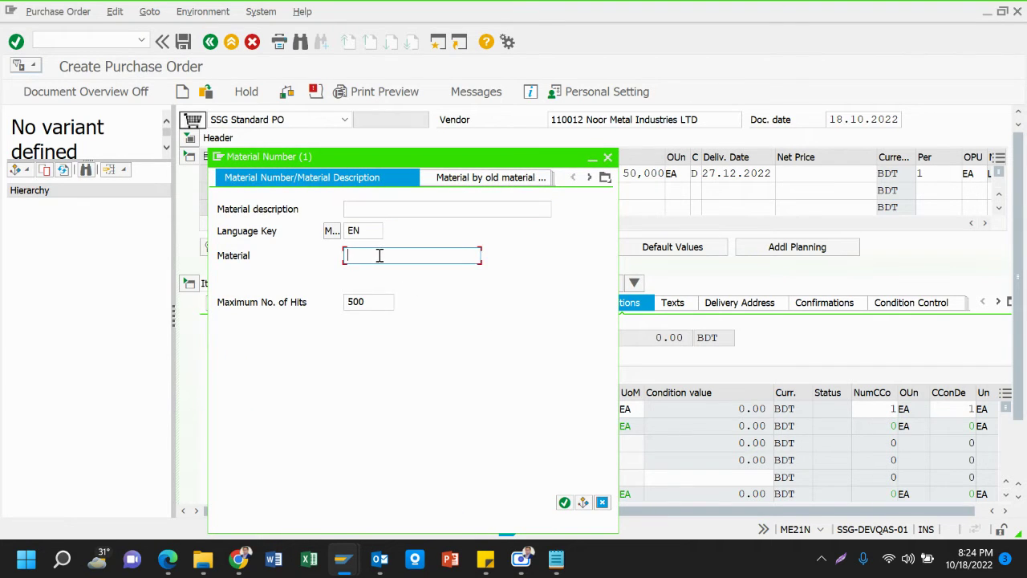
text(1210*)
key(Return)
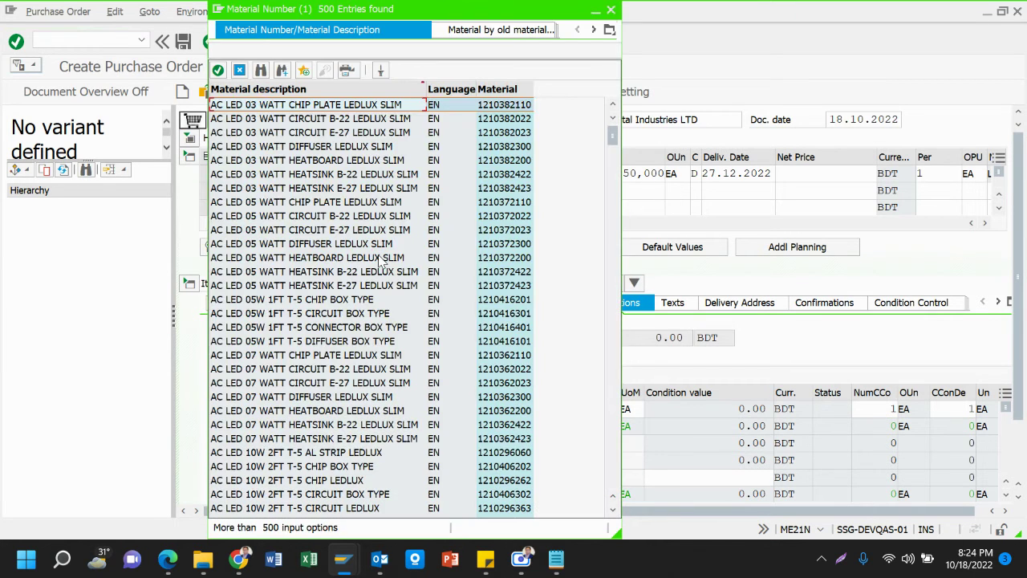
click(372, 147)
double_click(372, 146)
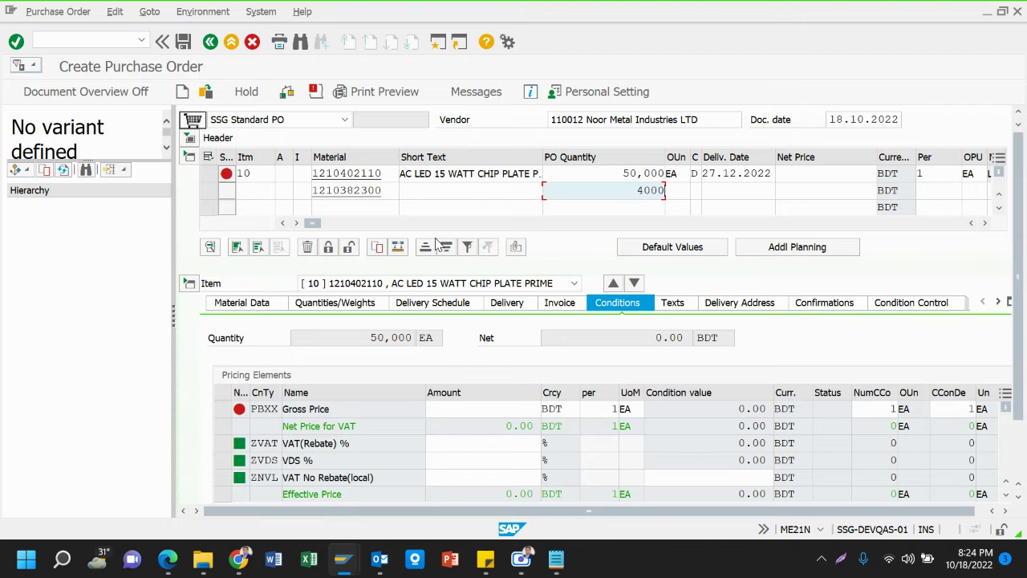
Enter plant 1201 for item 20 and validate the row
key(Tab)
key(Tab)
key(Tab)
key(Tab)
key(Tab)
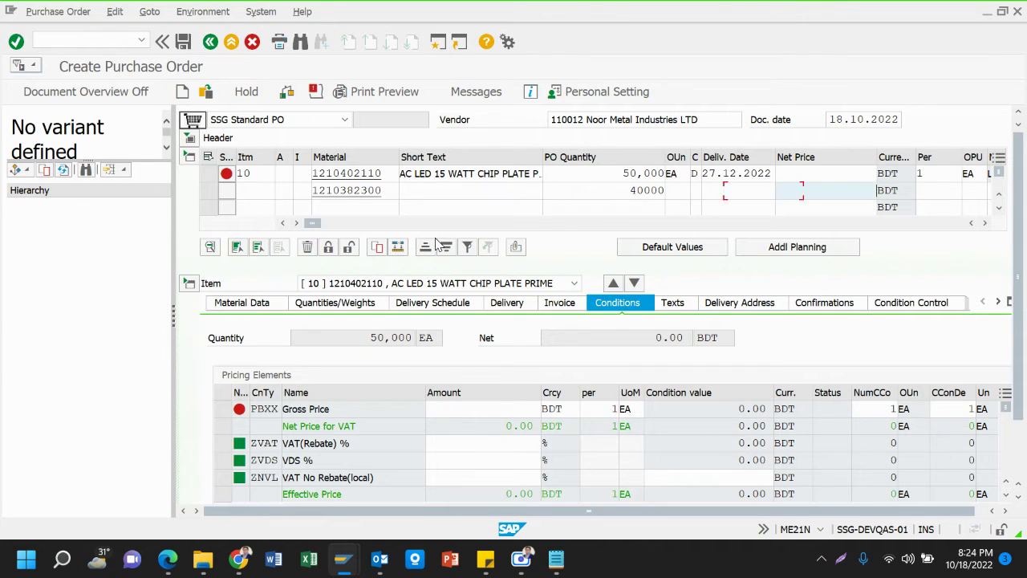
key(Tab)
key(Tab)
key(Tab)
key(Tab)
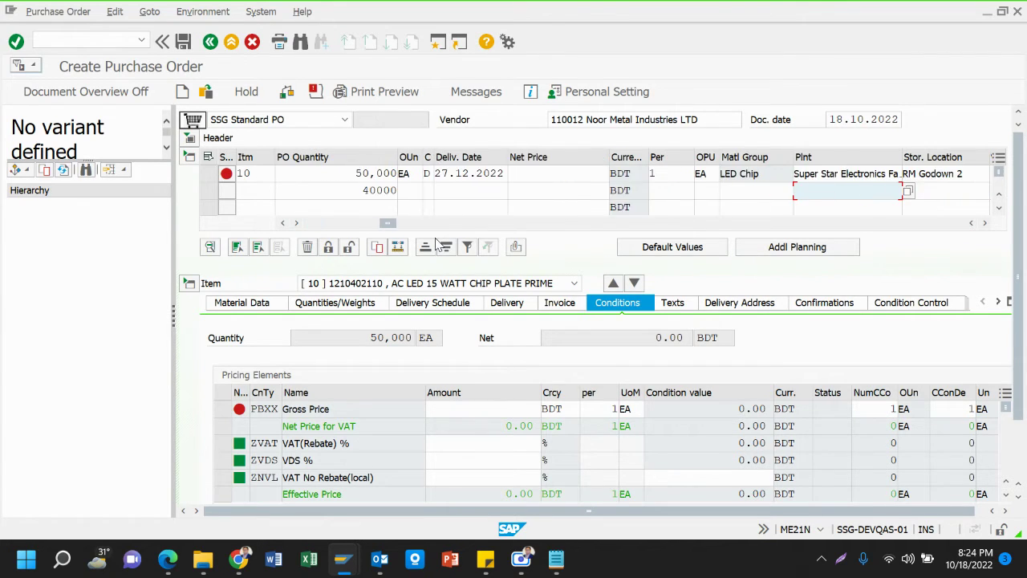
key(shift+Tab)
text(1201)
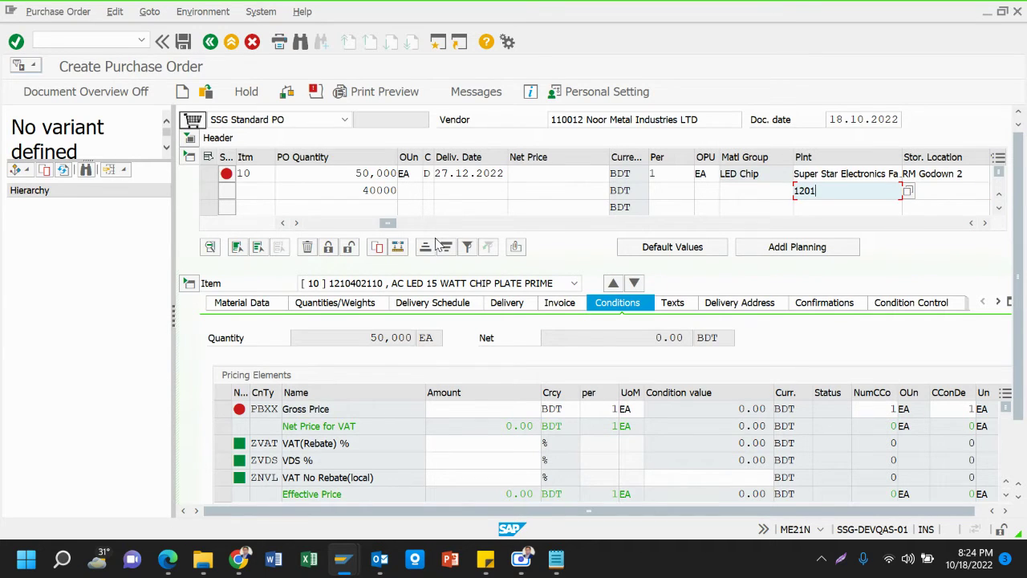
key(Return)
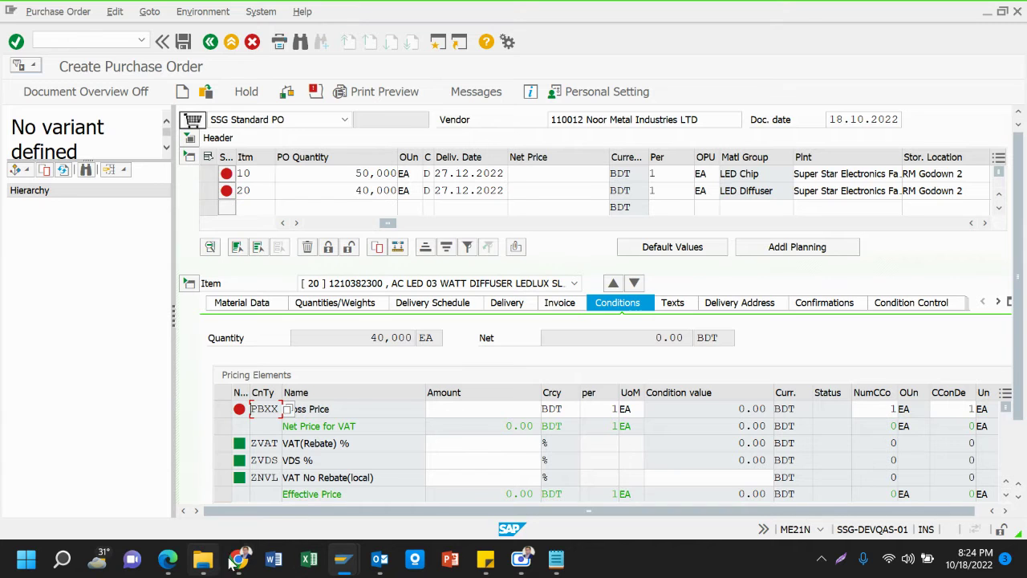
Use a participant's Mute everyone else option, unmute your own mic, and return to SAP
mouse_move(231, 565)
click(110, 503)
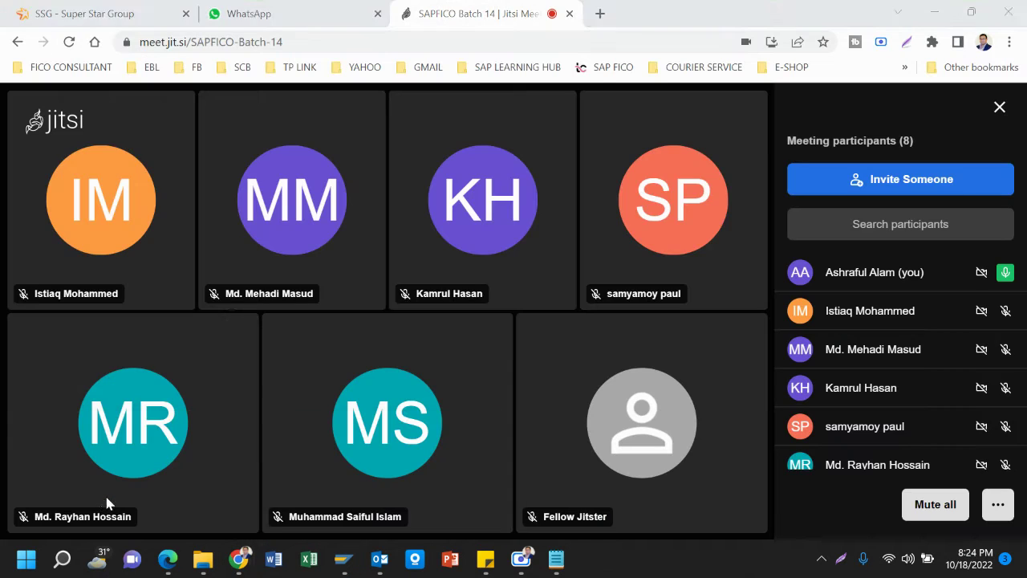
mouse_move(344, 560)
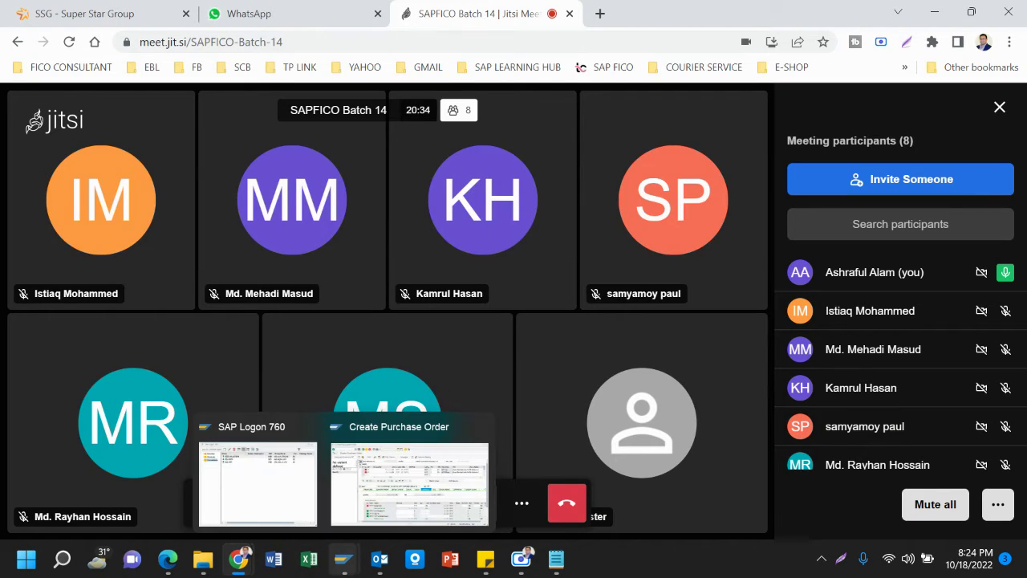
mouse_move(277, 329)
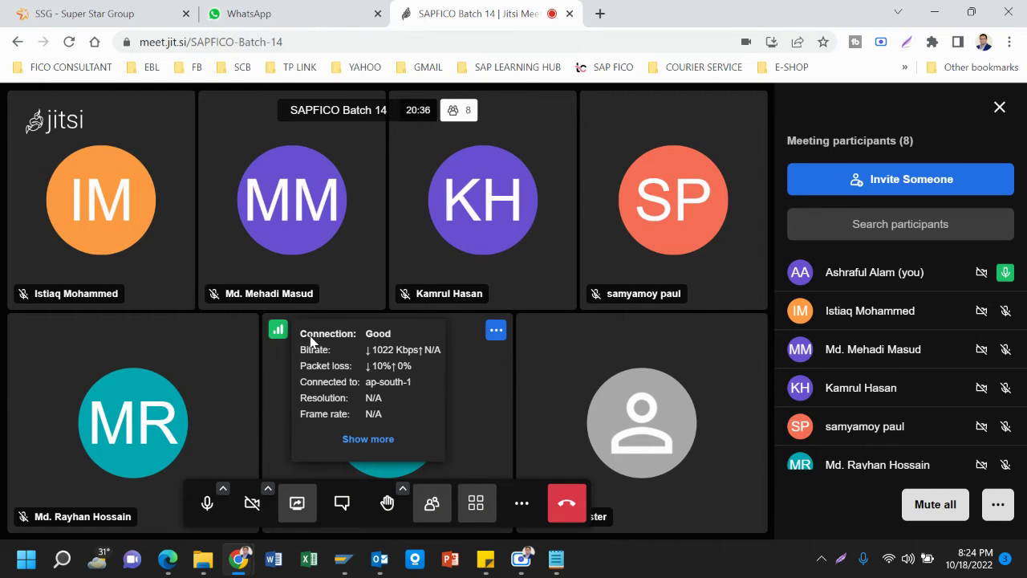
click(496, 330)
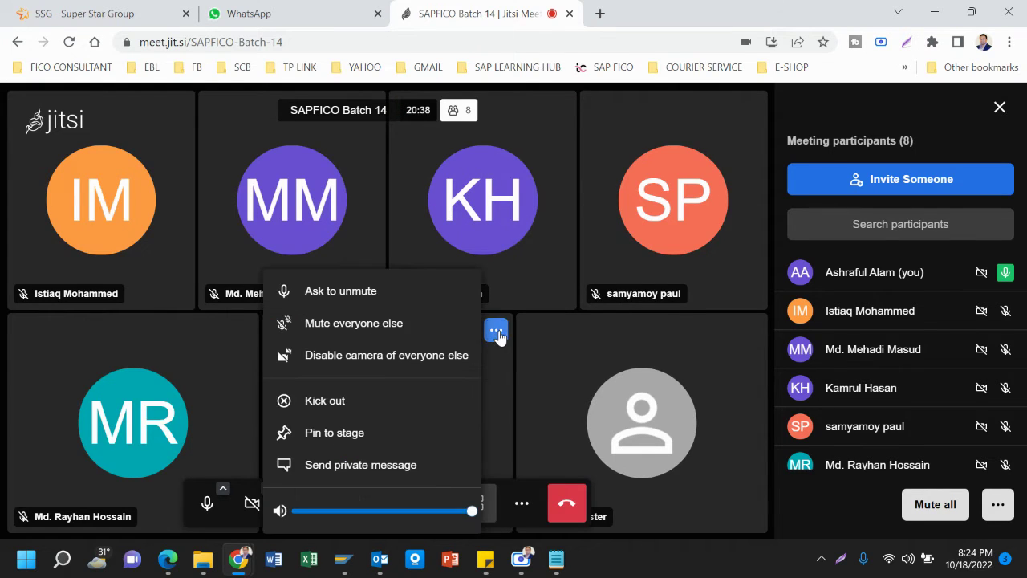
click(371, 325)
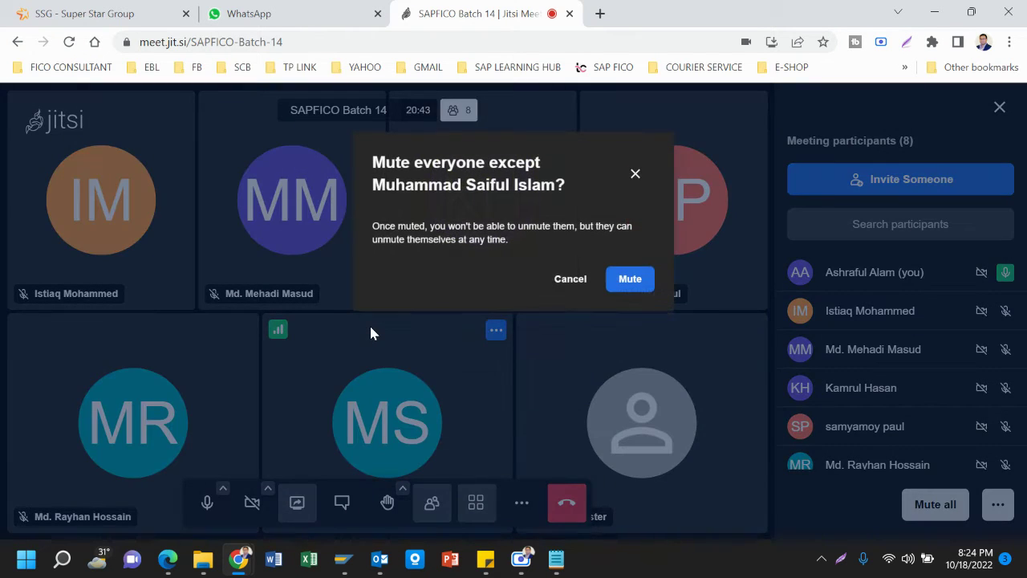
click(623, 283)
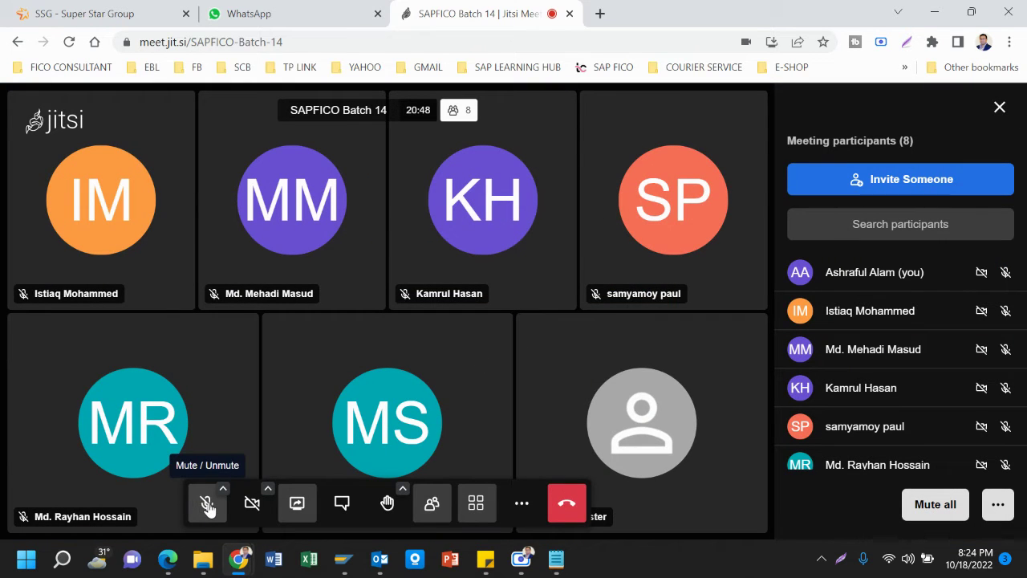
click(207, 504)
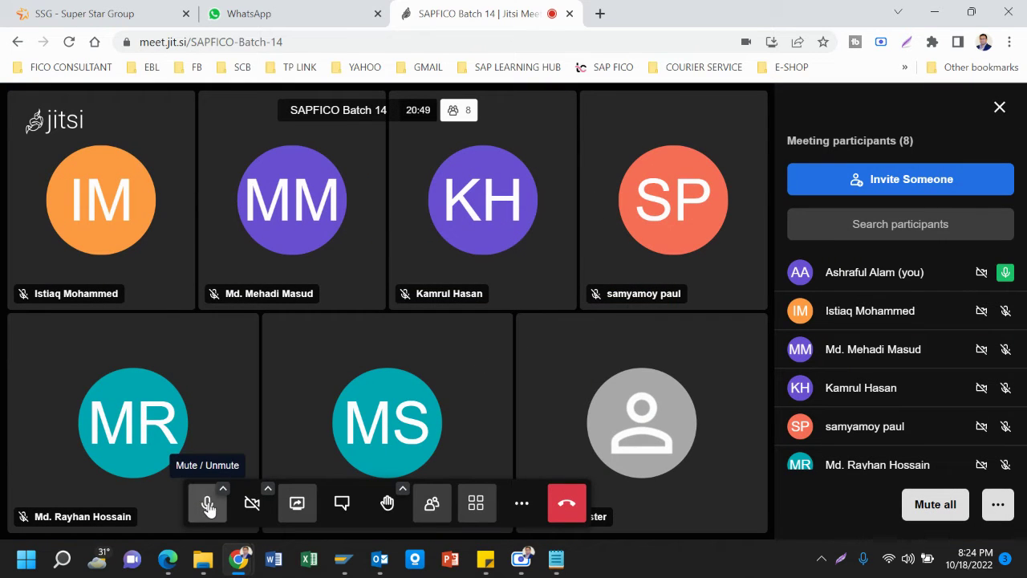
mouse_move(344, 560)
click(383, 496)
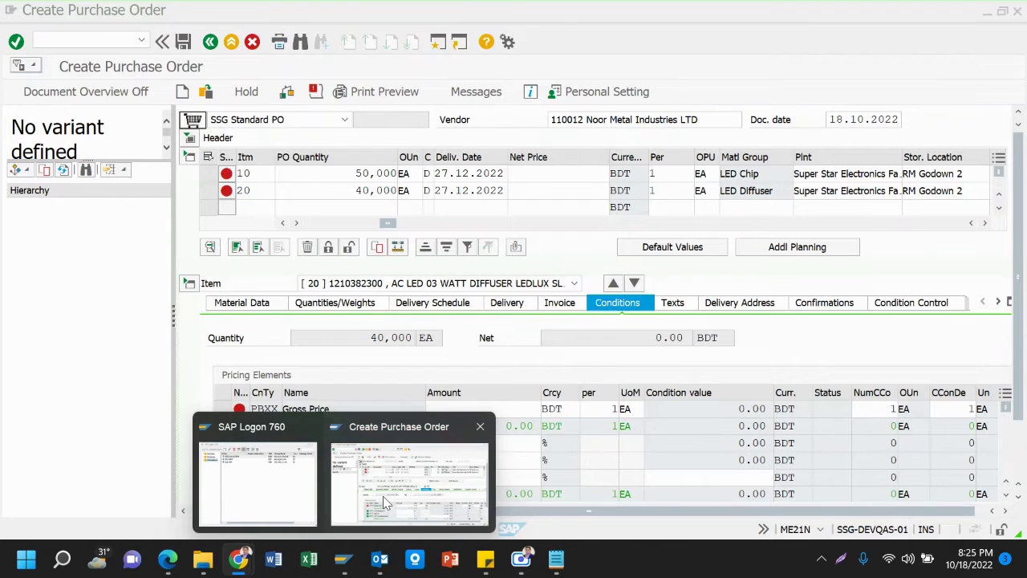
click(550, 175)
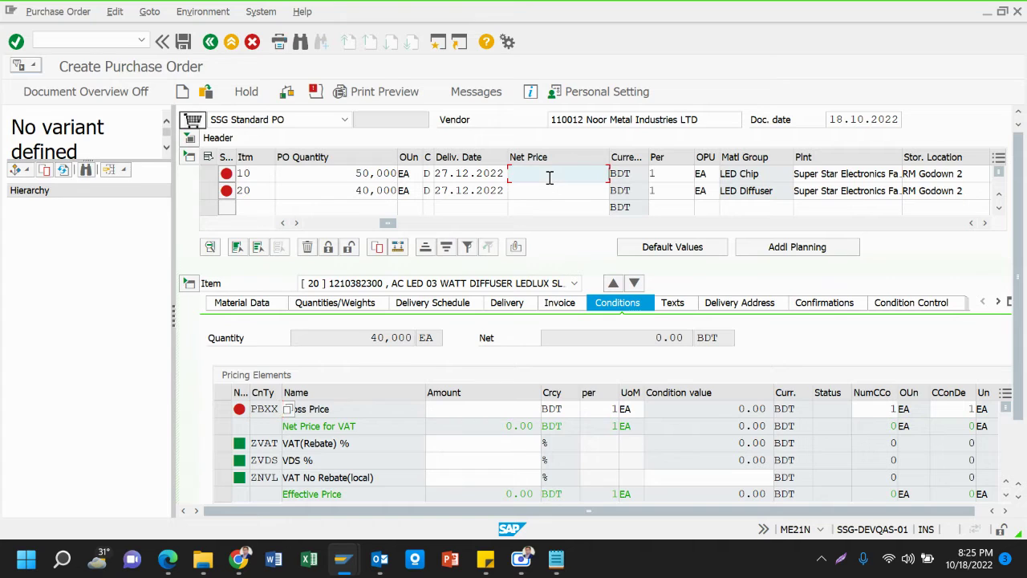
click(550, 190)
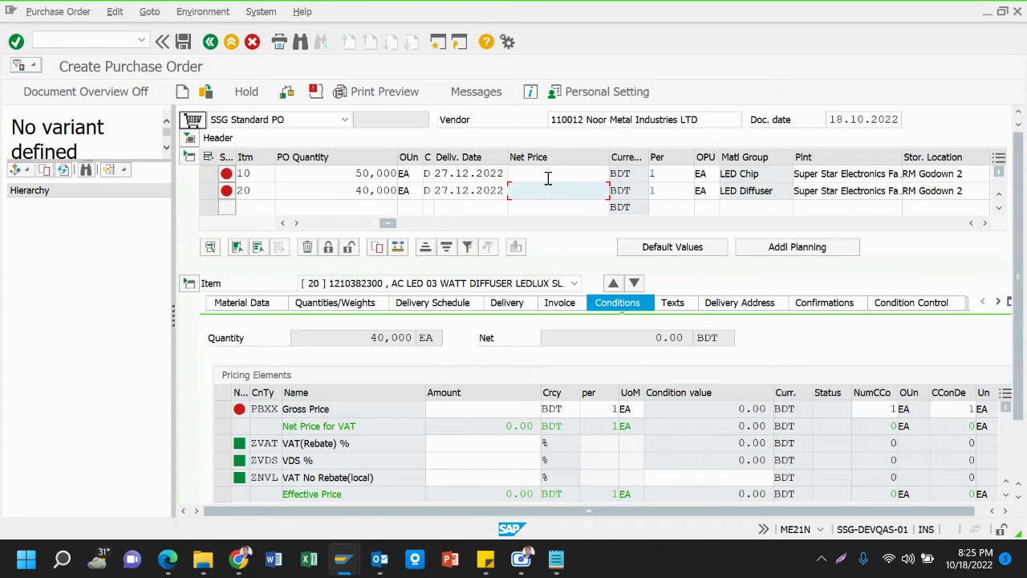
click(548, 174)
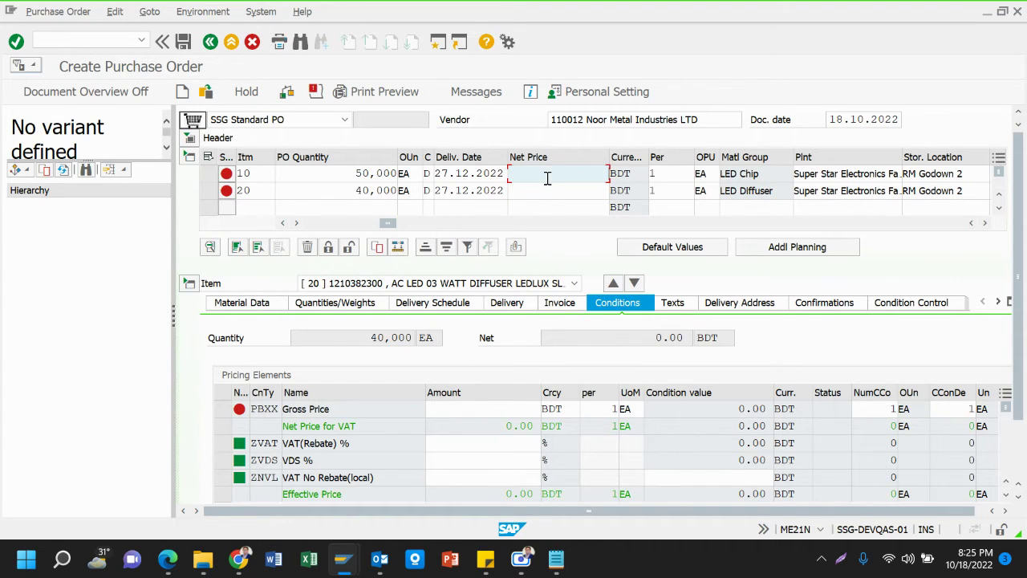
click(190, 158)
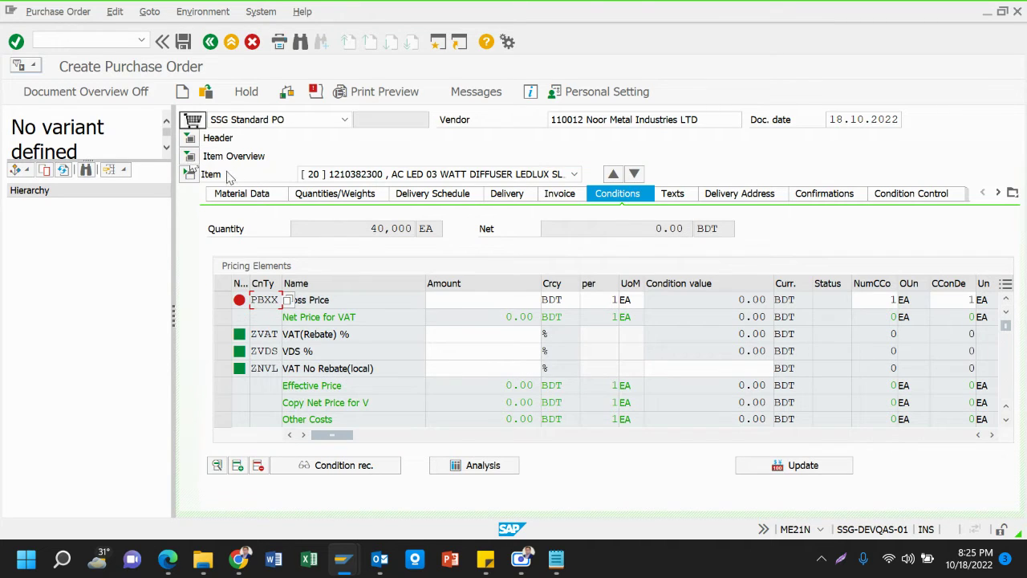
click(189, 157)
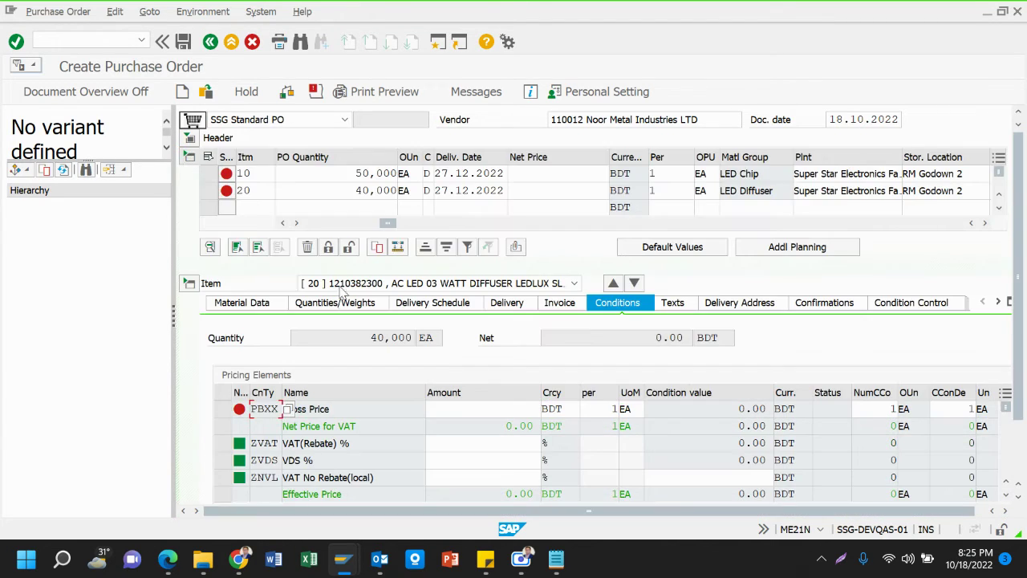
click(575, 283)
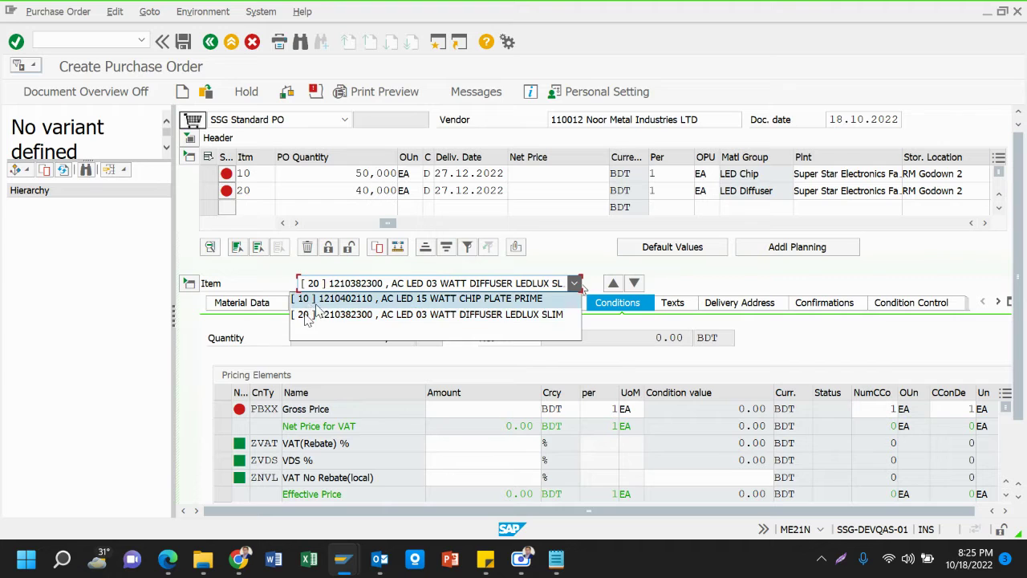
click(398, 309)
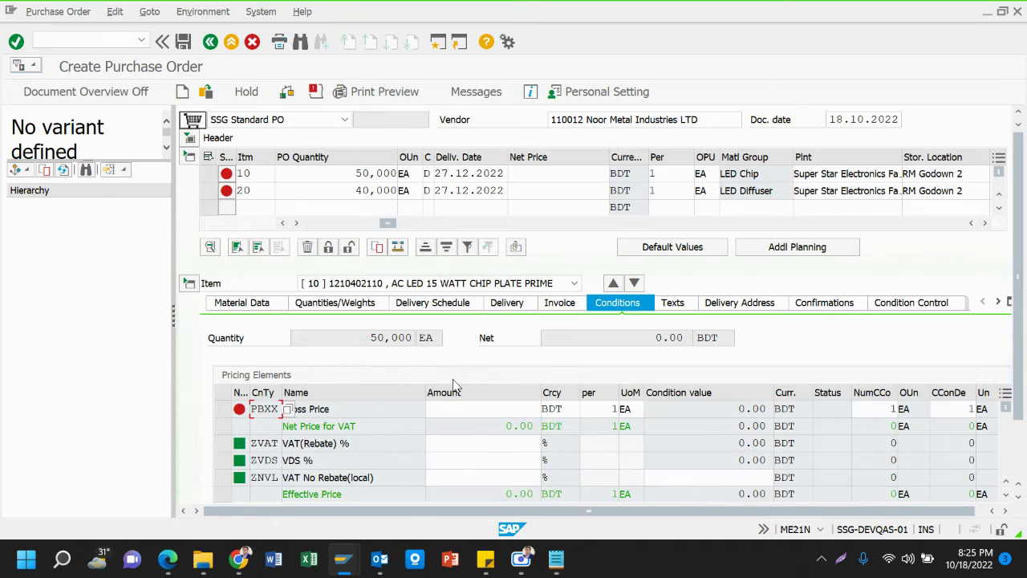
click(451, 408)
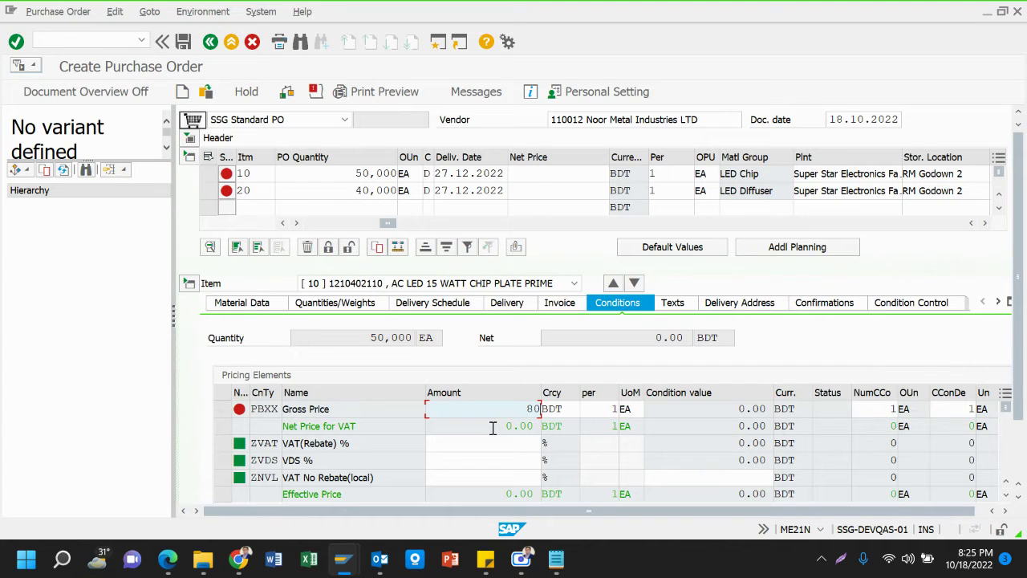
Commit Gross Price 80, add a 15% VAT(Rebate) condition to item 10, then select item 20
key(Return)
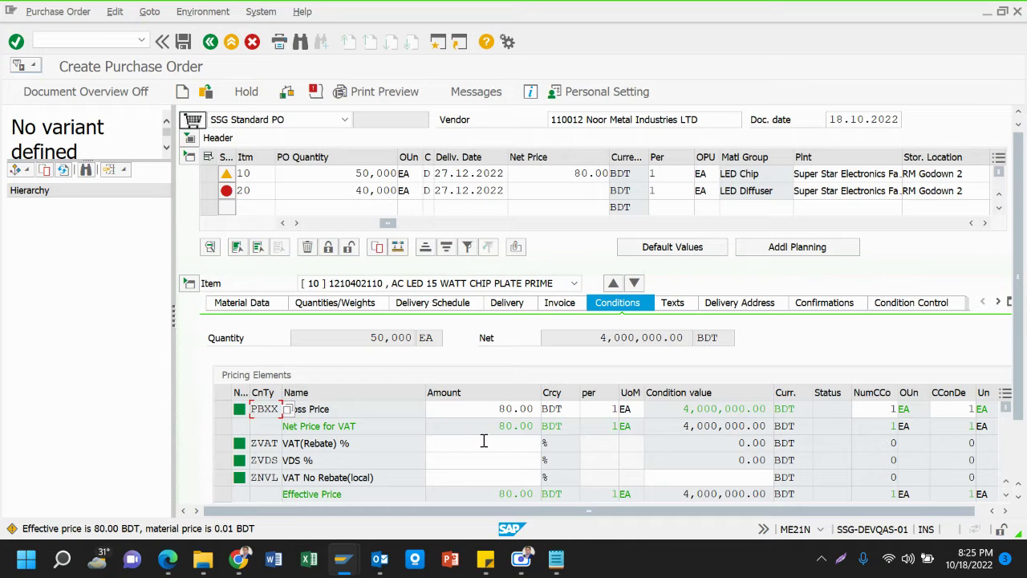
click(475, 445)
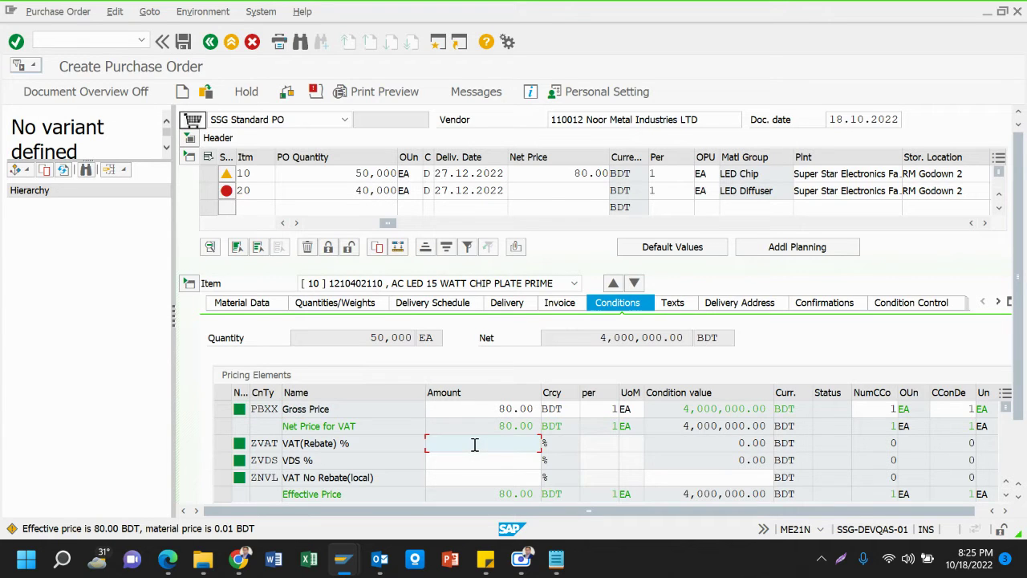
text(15)
key(Return)
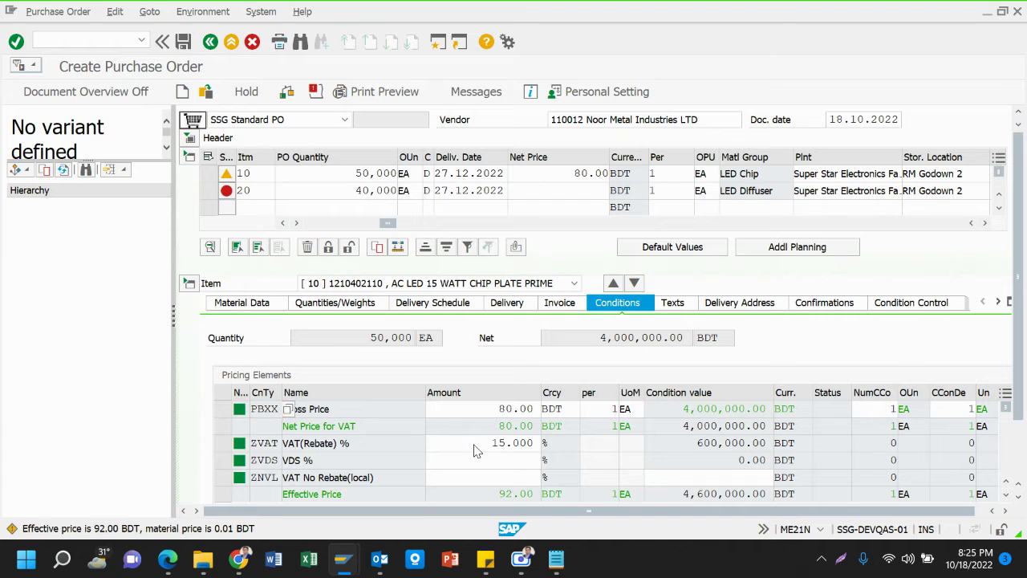
click(574, 285)
click(508, 318)
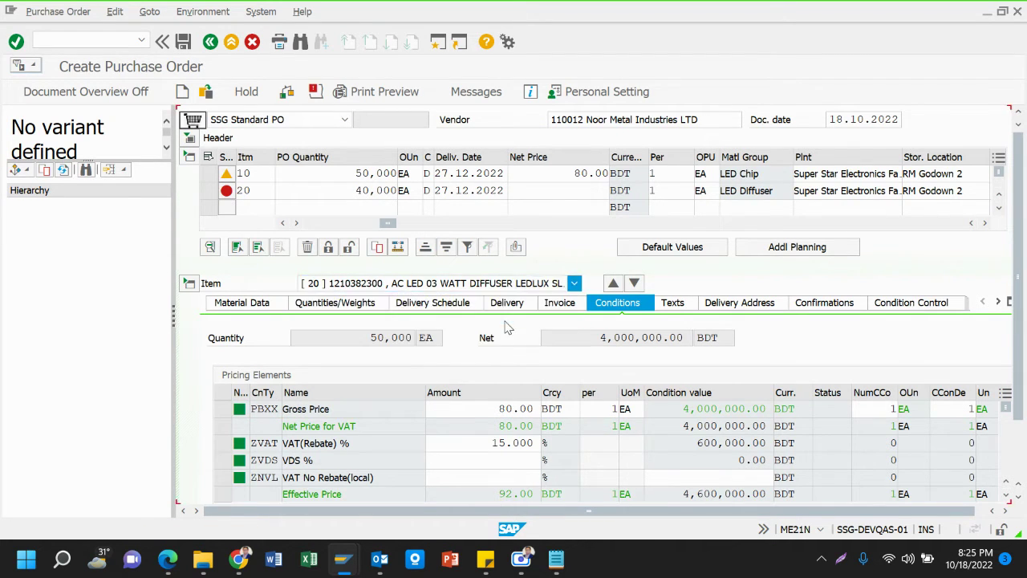
Give item 20 a 95.00 PBXX gross price and 15% ZVAT, then collapse its item details
click(485, 412)
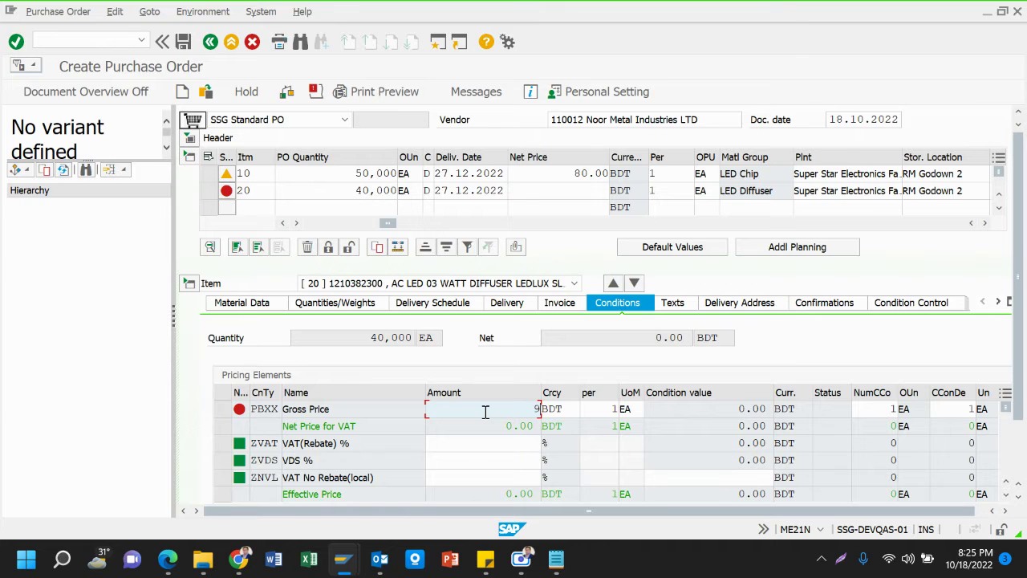
key(Return)
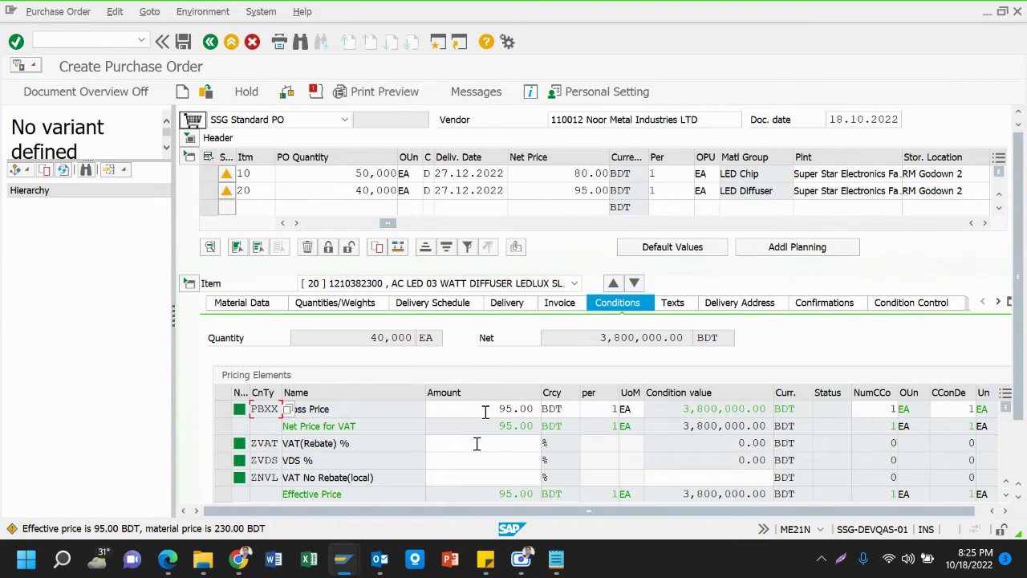
click(476, 444)
text(15)
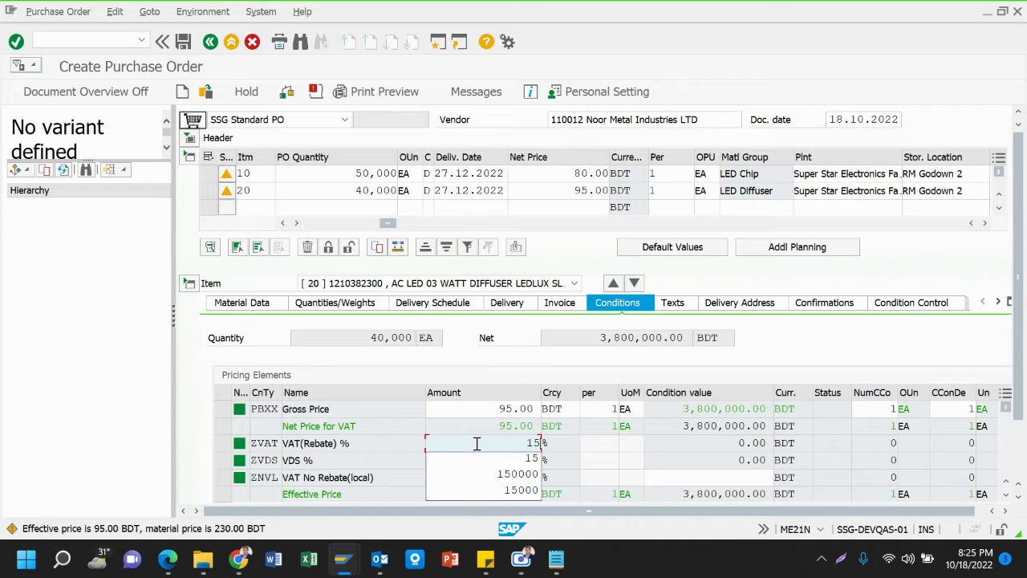
key(Return)
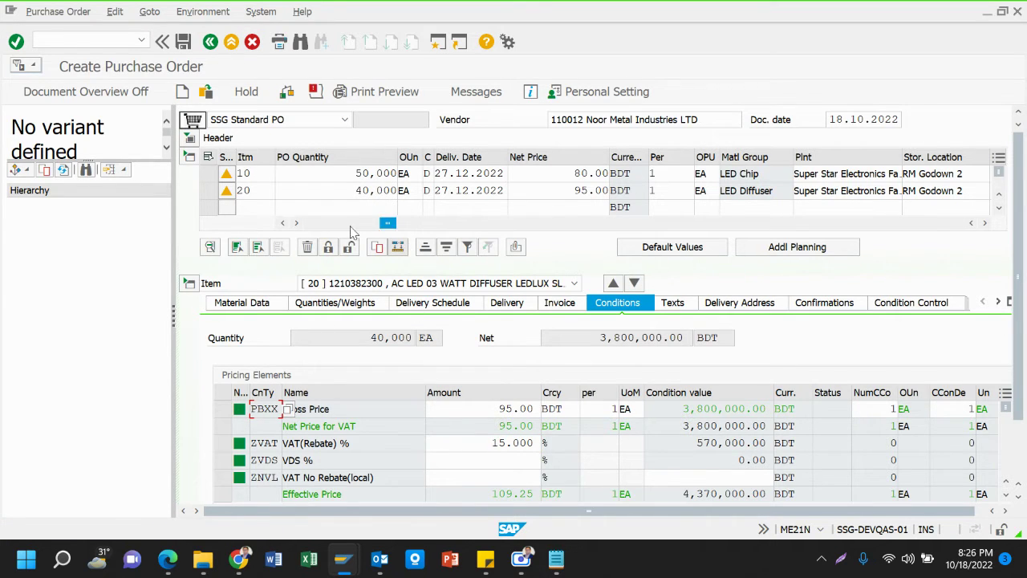
click(189, 284)
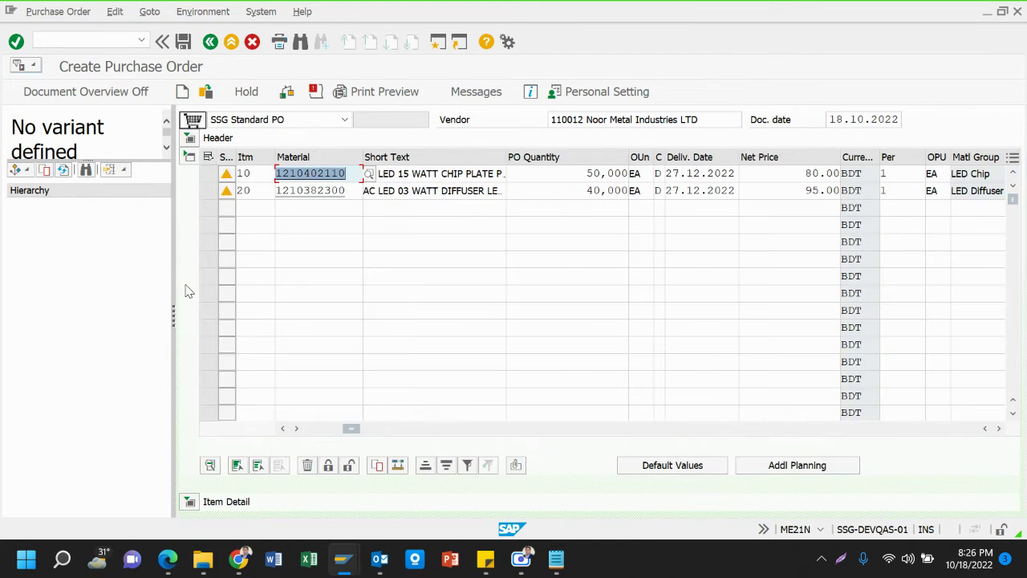
Collapse the item overview, toggle item details, and expand the header showing Org. Data
click(188, 156)
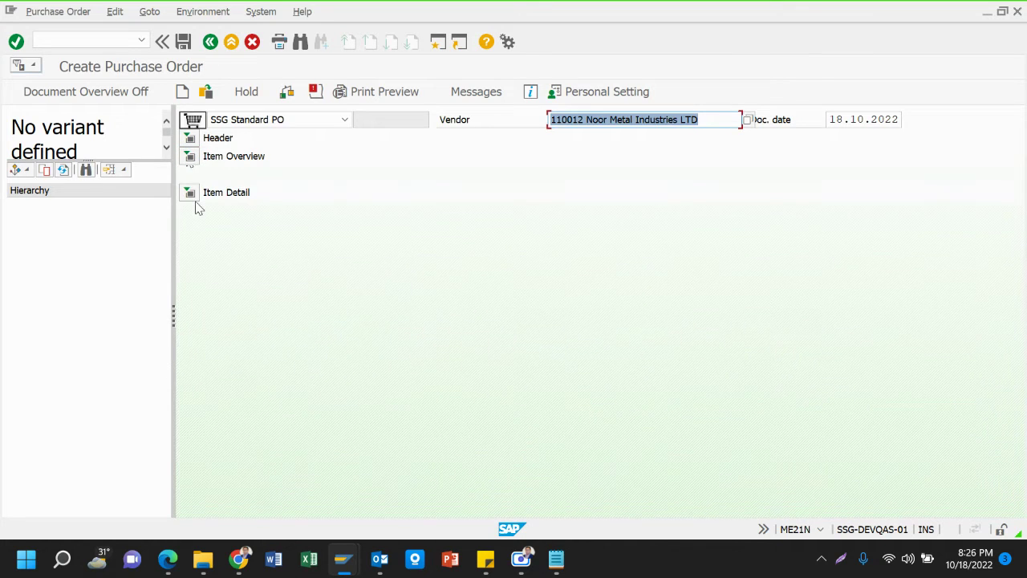
click(189, 193)
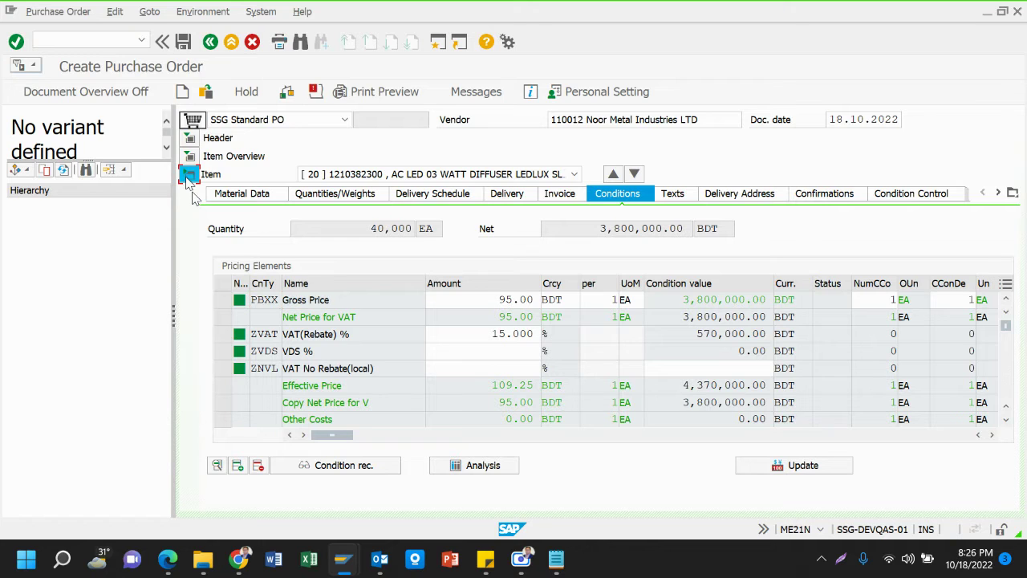
click(190, 175)
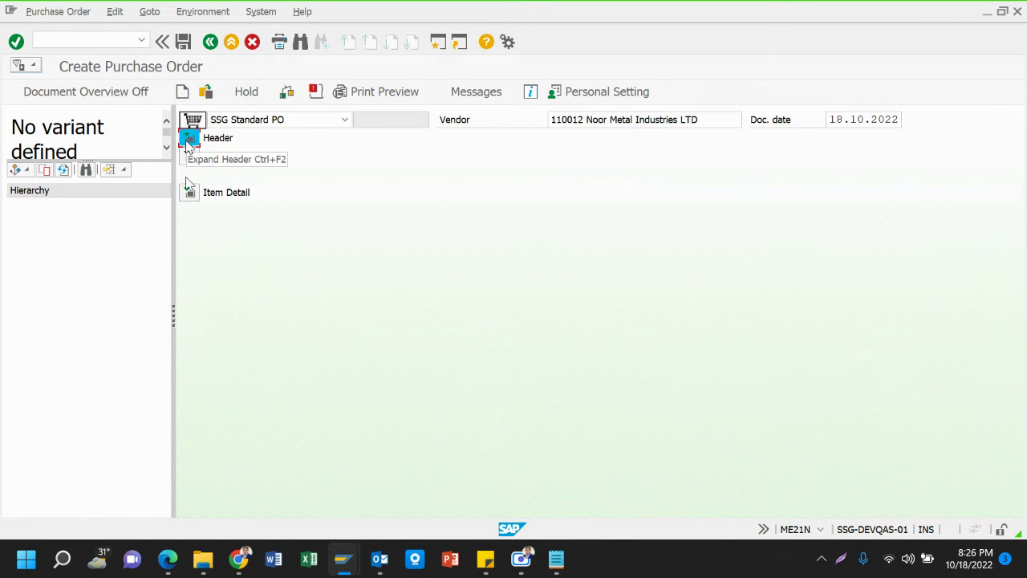
click(190, 138)
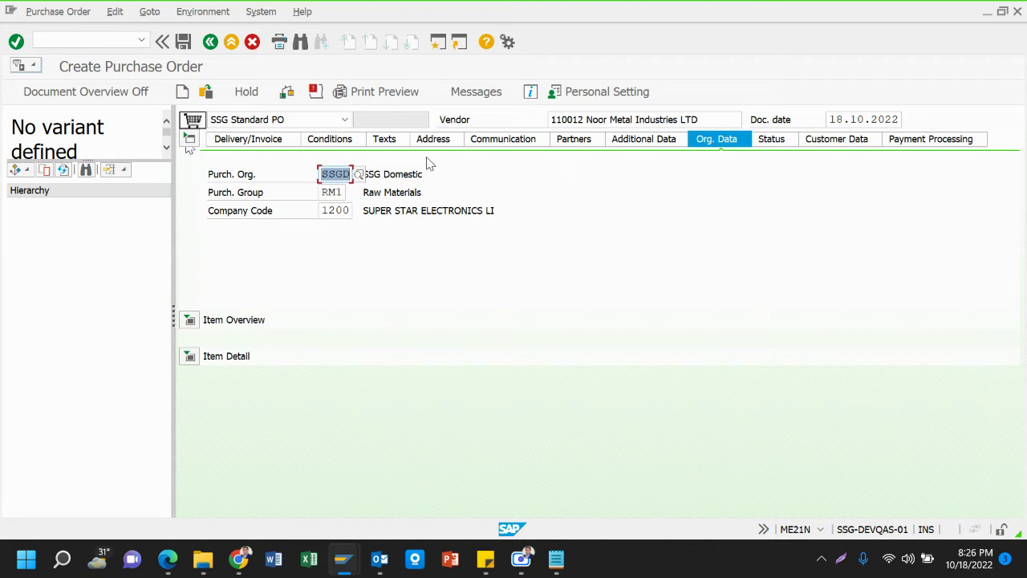
Add header condition ZDLV (Delv Costs bef VAT) of 30000 BDT and accept the price warning
click(345, 141)
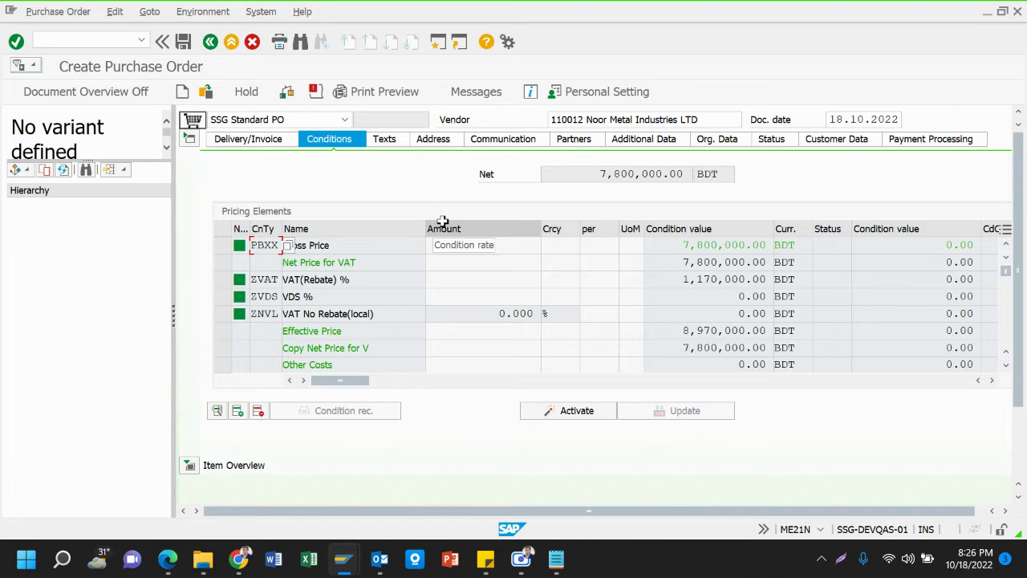
scroll(250, 310, down, 1)
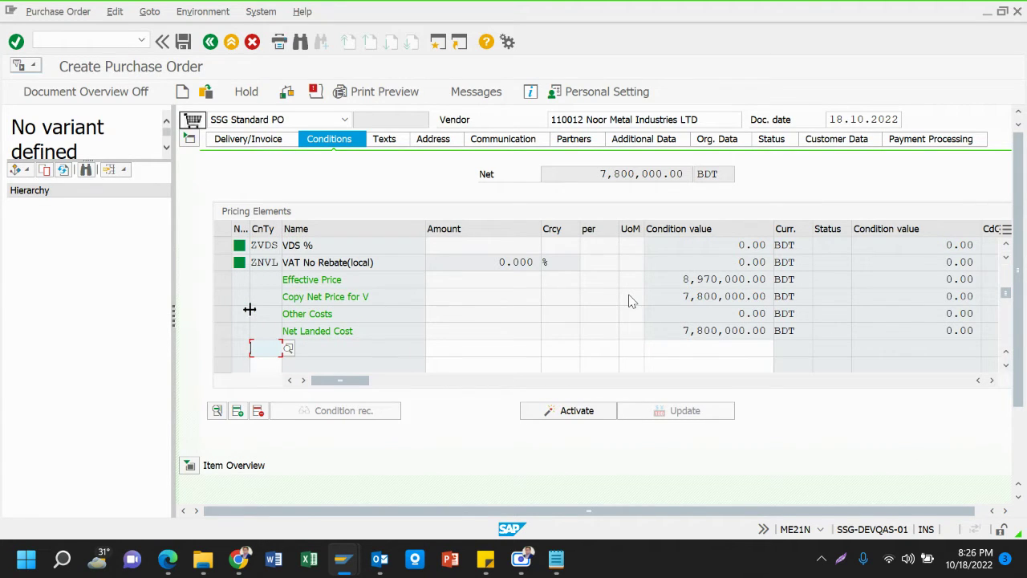
click(286, 348)
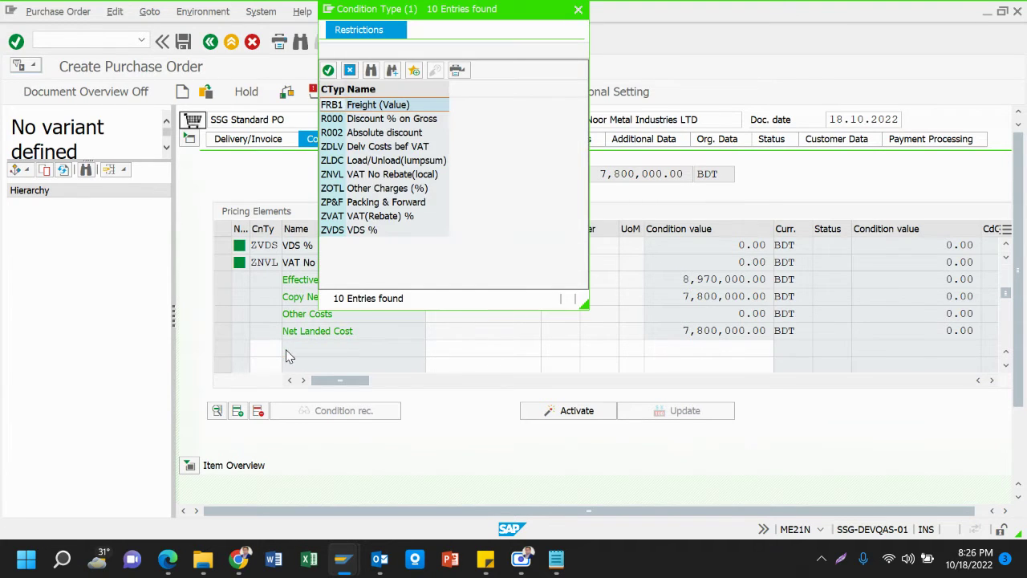
click(389, 150)
double_click(387, 149)
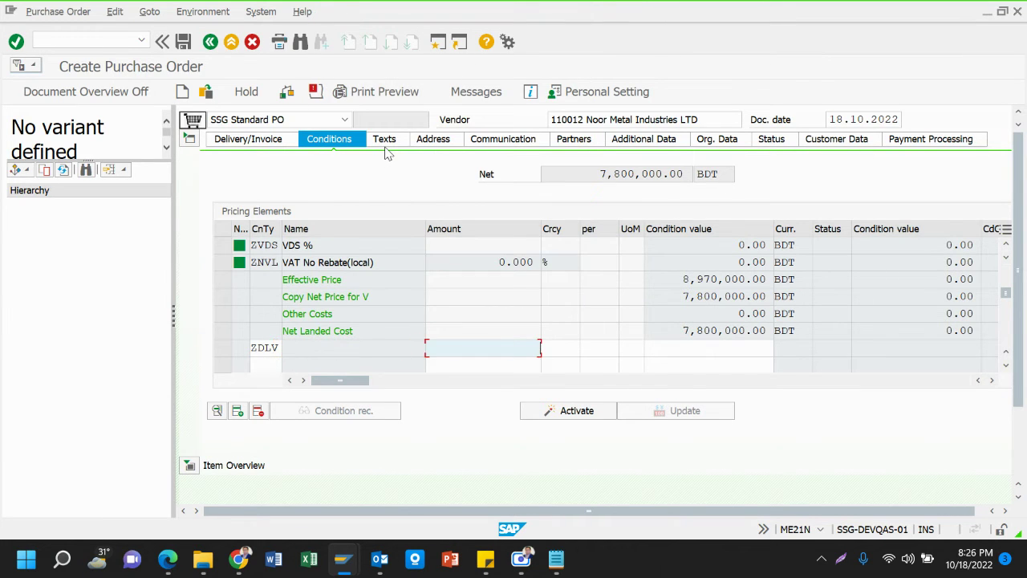
text(30)
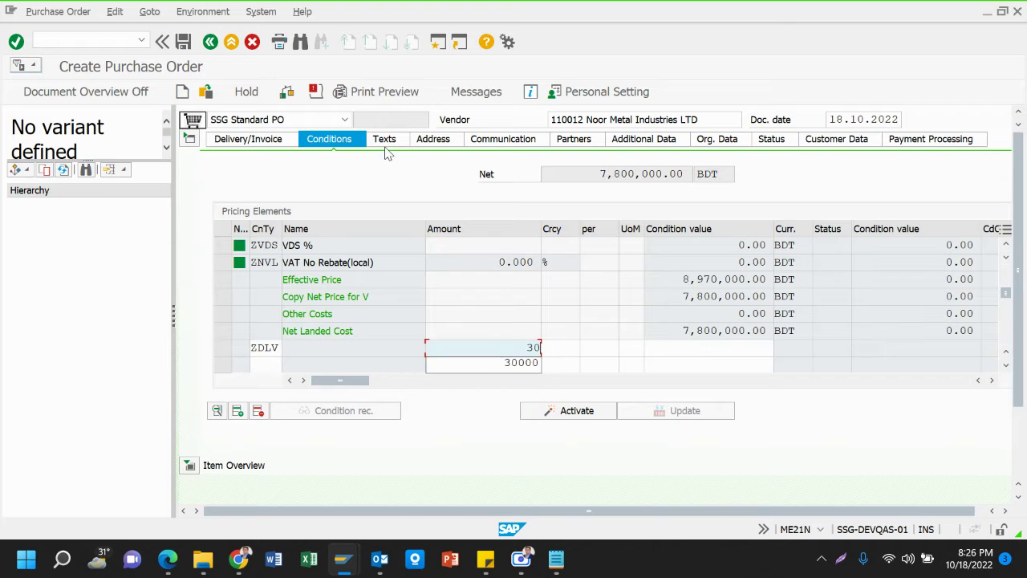
text(000)
key(Tab)
text(BDT)
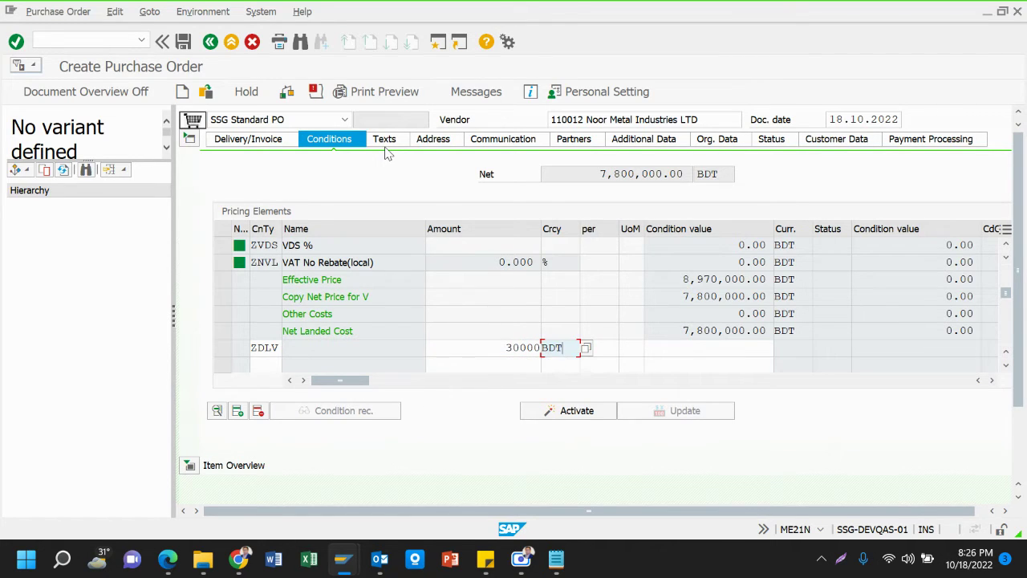
key(Return)
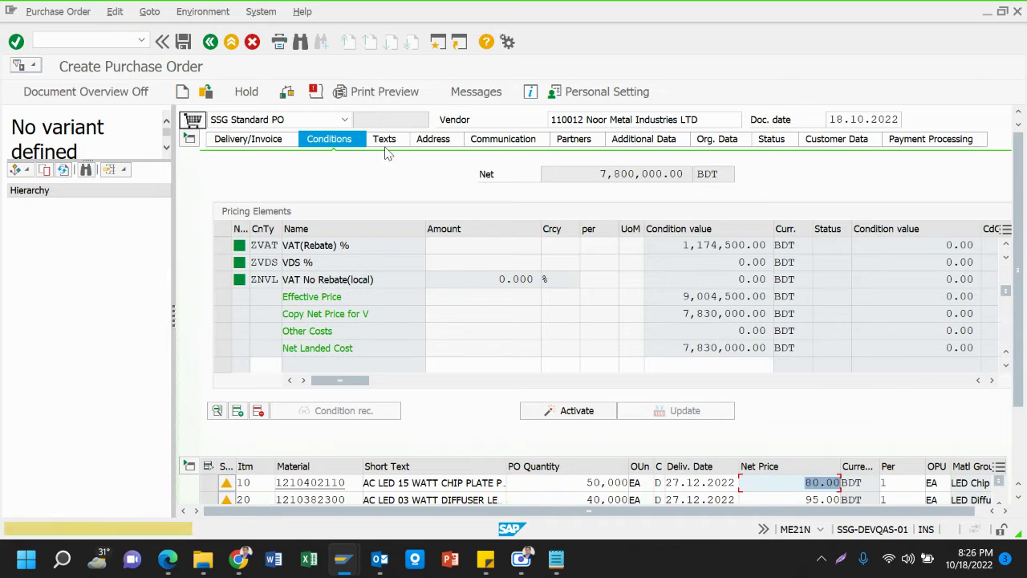
key(Down)
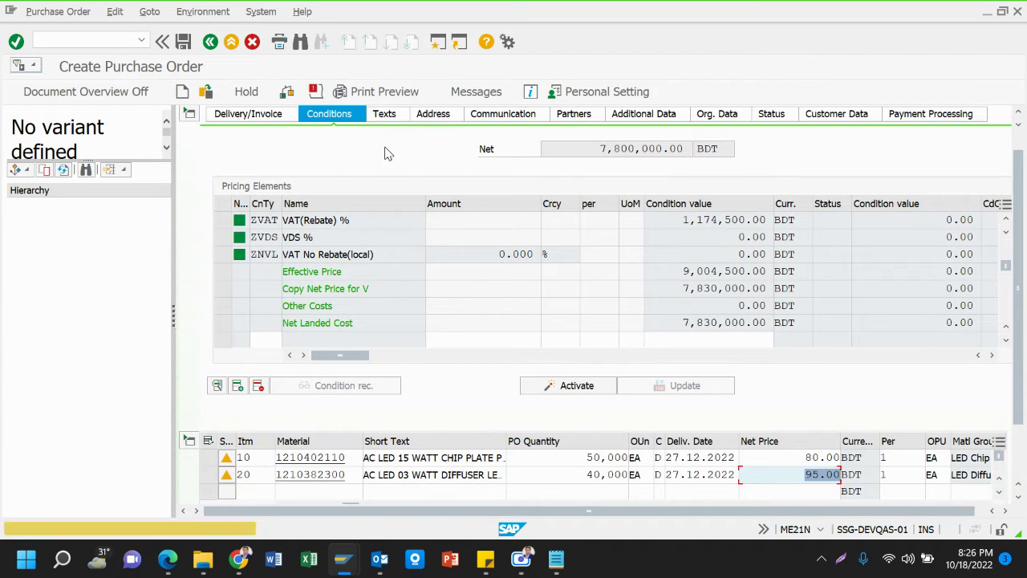
key(Return)
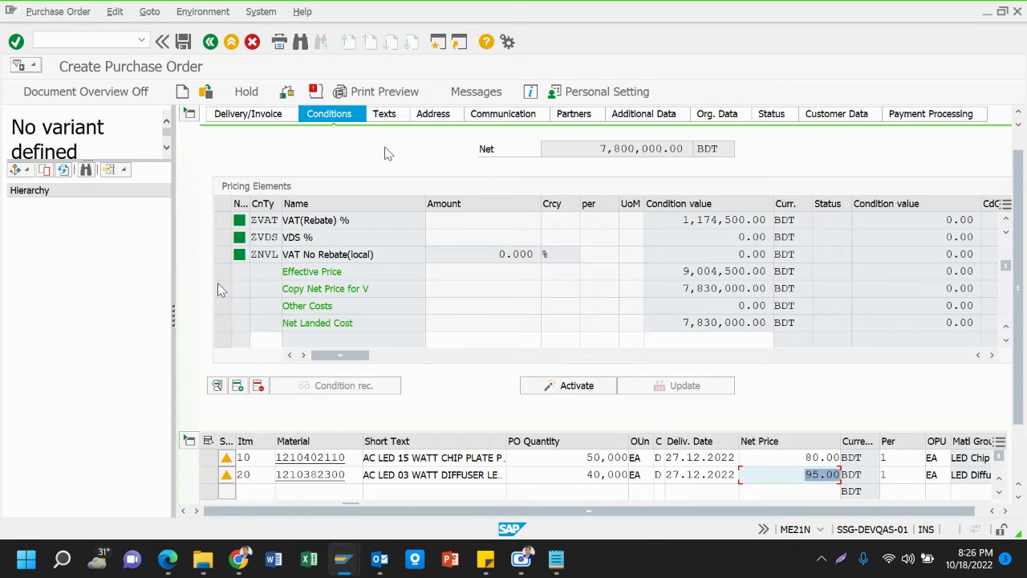
Collapse the header and item overview, then bring the Notepad notes to the front
click(235, 388)
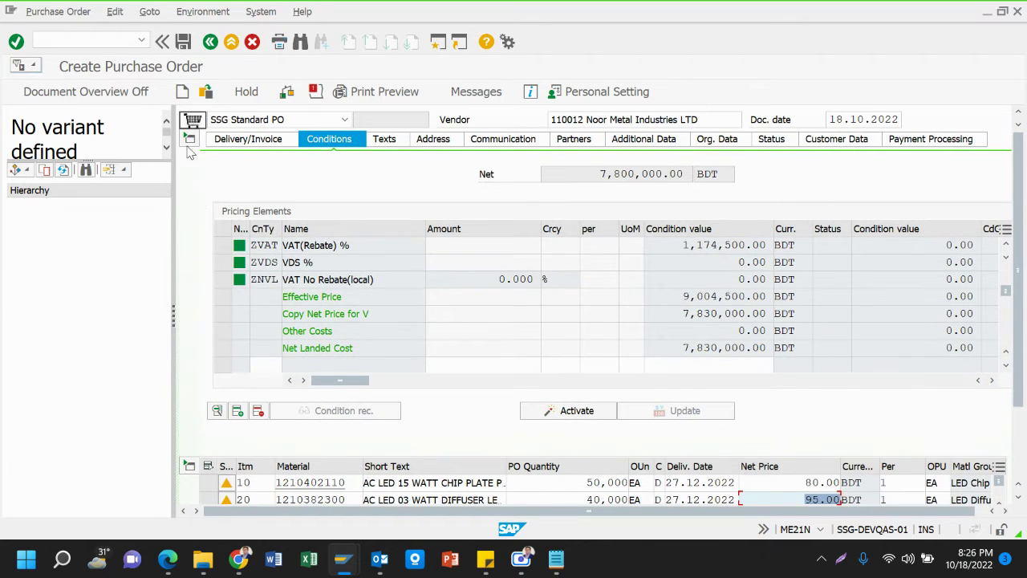
click(189, 139)
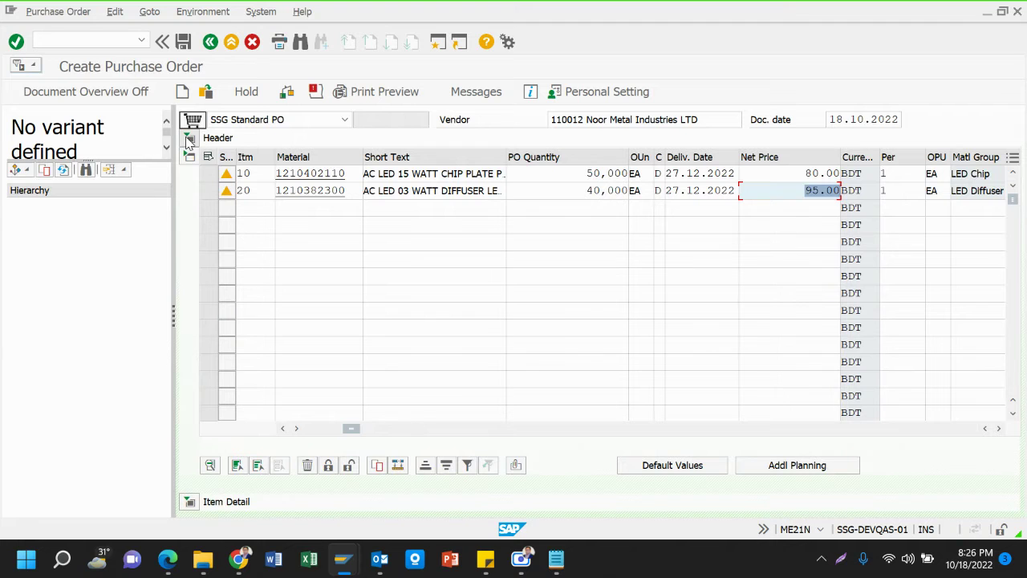
click(189, 156)
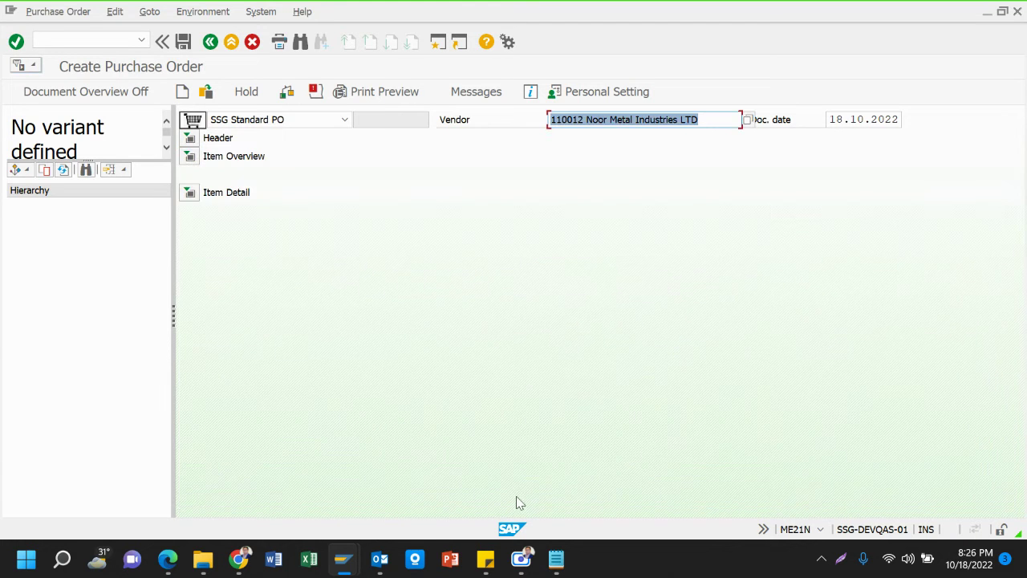
mouse_move(557, 557)
click(561, 507)
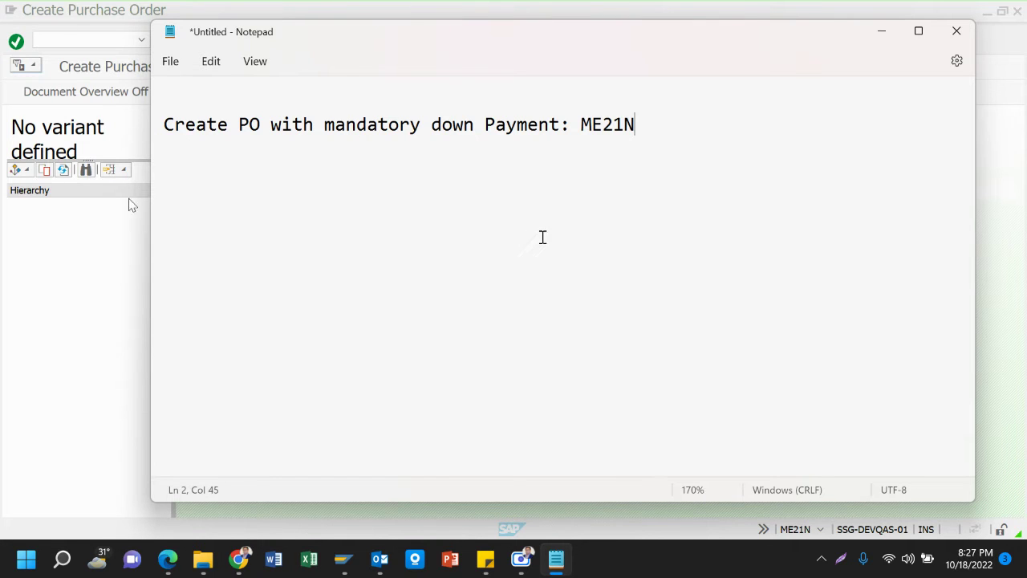
Return to the purchase order and re-expand the header conditions showing net 7,800,000.00 BDT
click(81, 295)
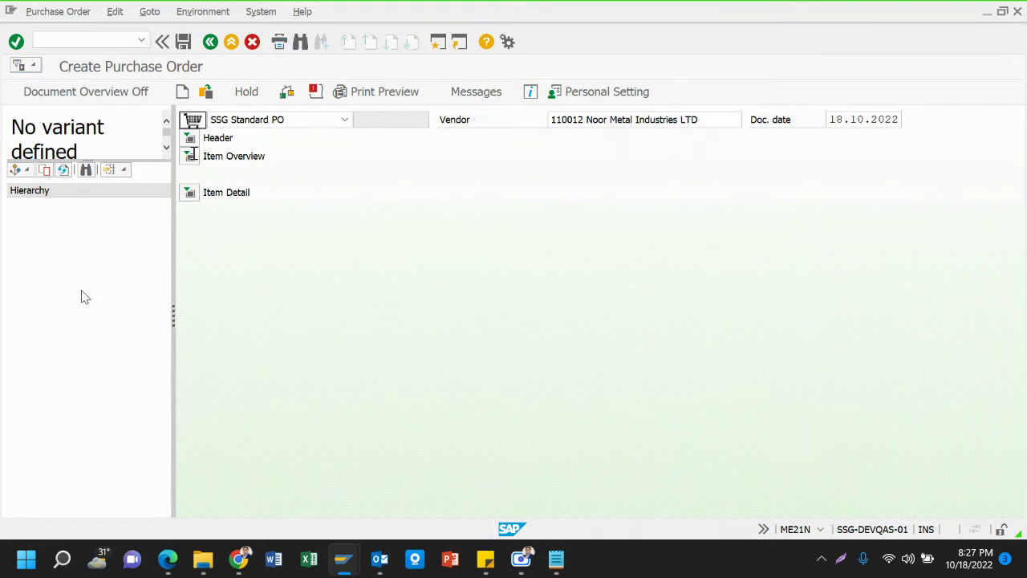
click(191, 139)
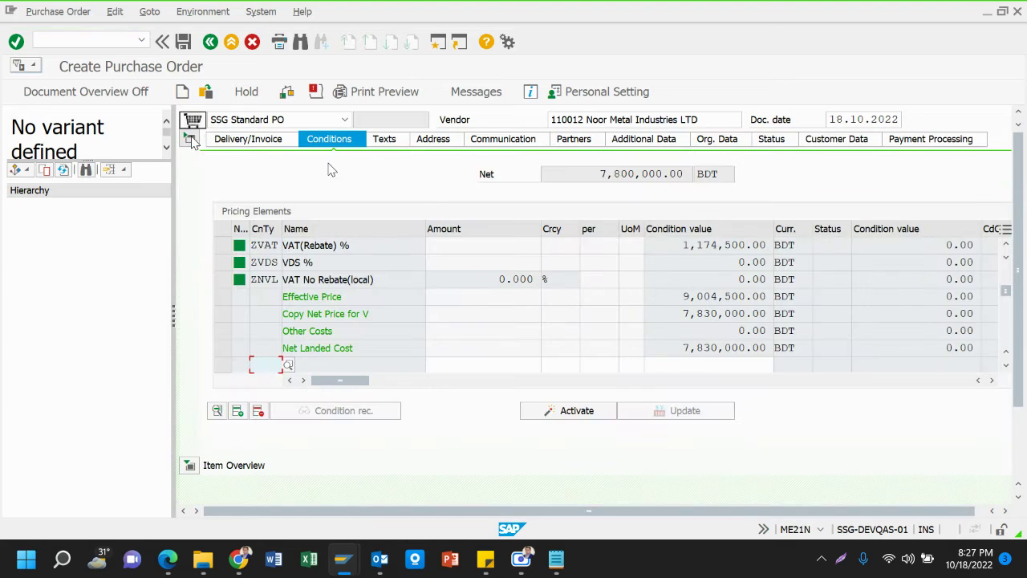
click(616, 174)
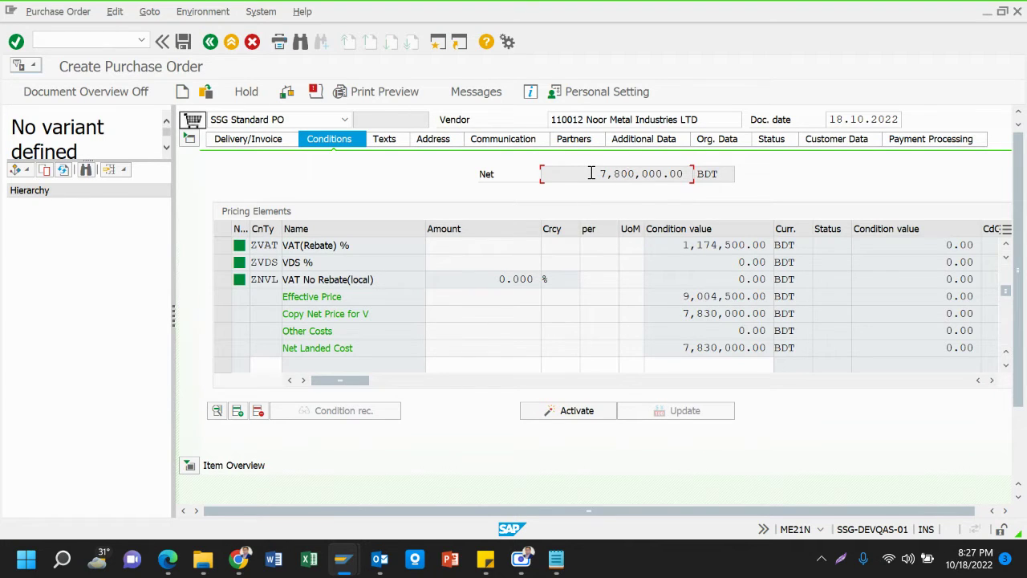
click(190, 141)
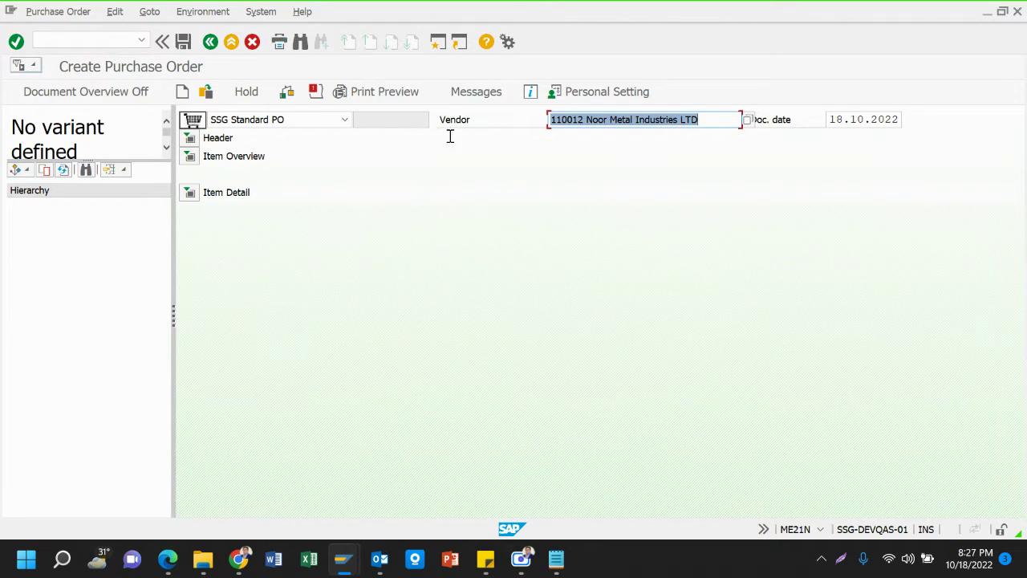
click(408, 118)
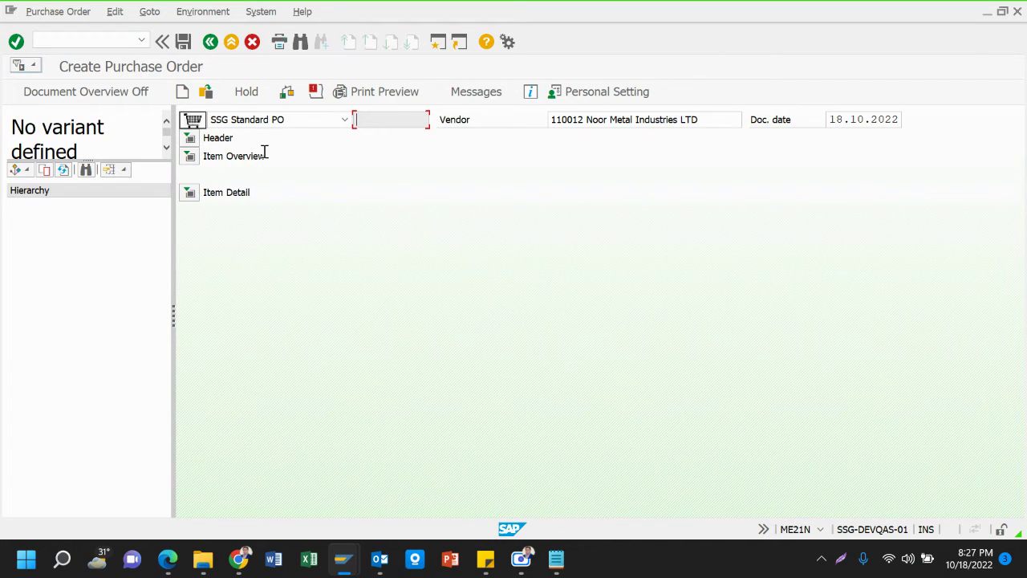
click(190, 138)
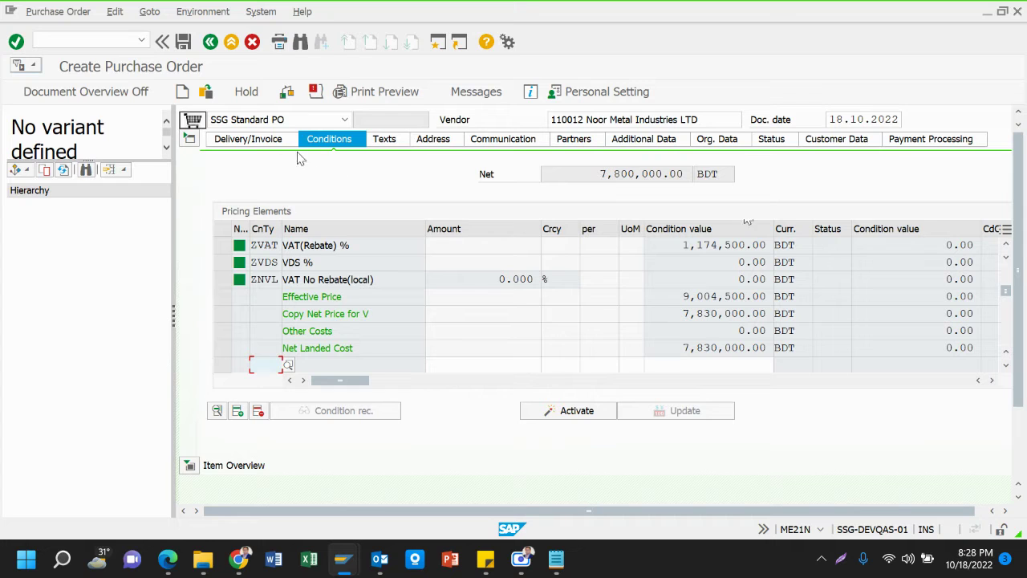
click(187, 144)
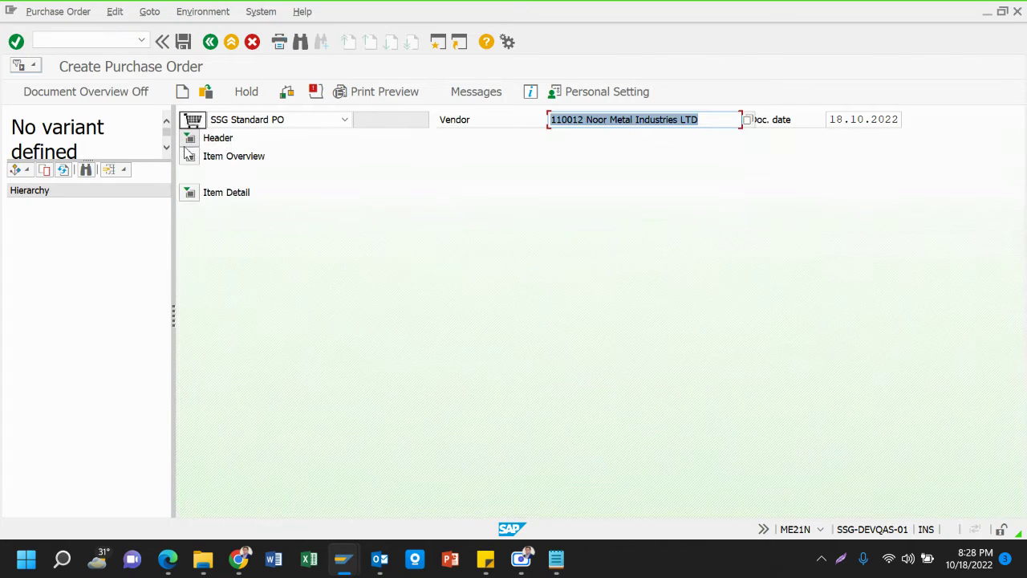
click(190, 138)
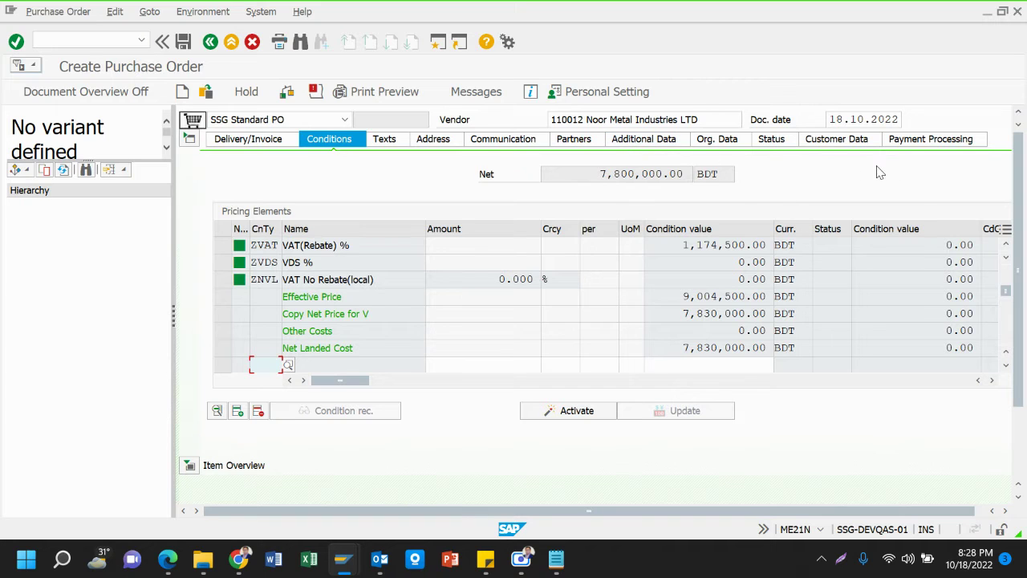
On Payment Processing, set DP Category to Mandatory Down Payment and confirm it
click(955, 143)
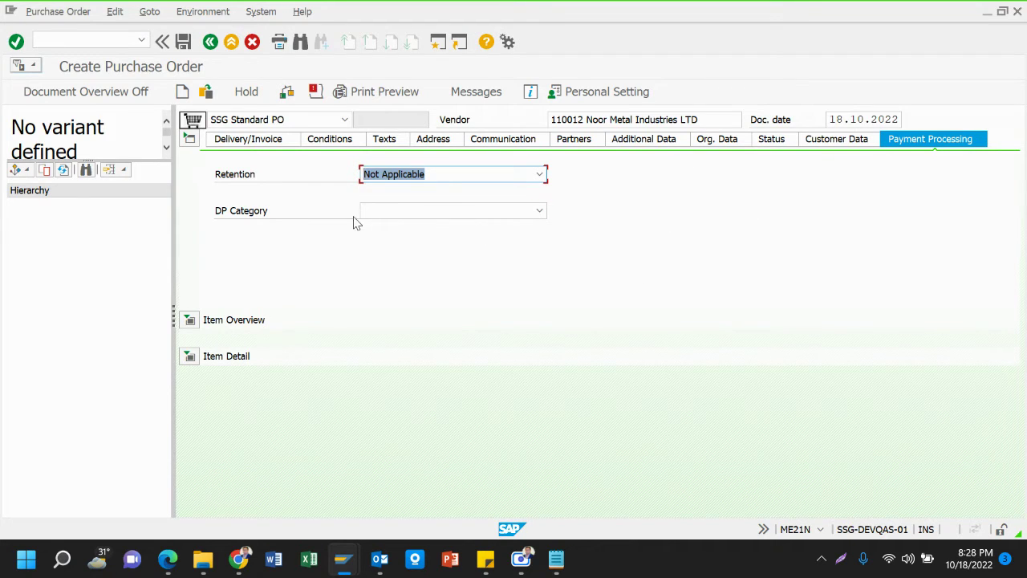
click(237, 213)
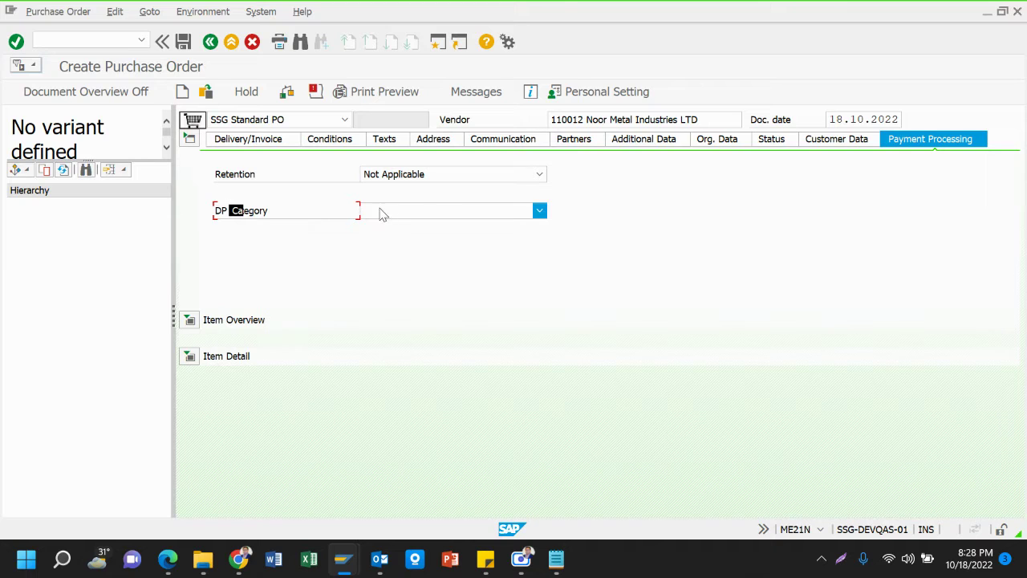
click(415, 210)
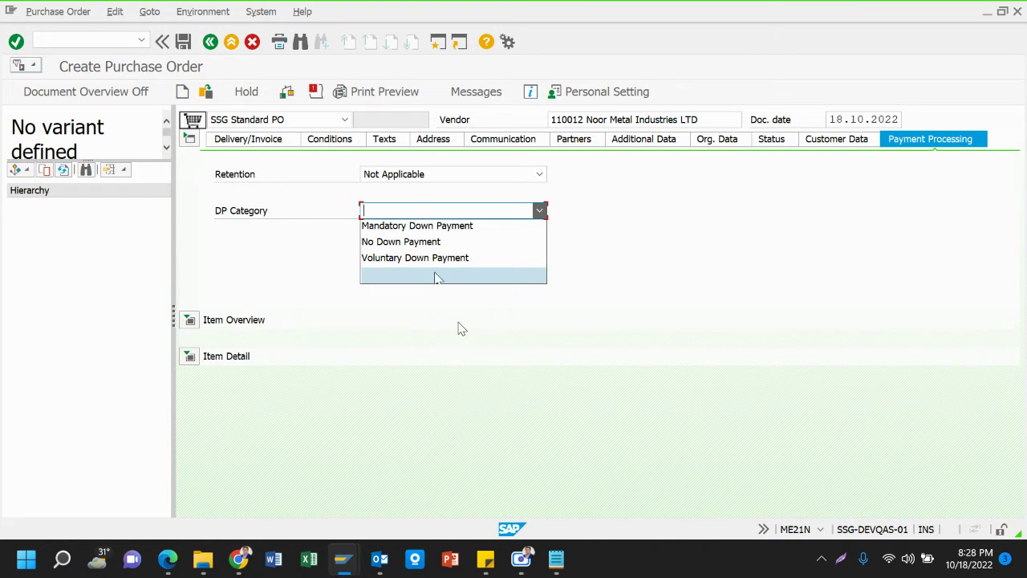
click(446, 287)
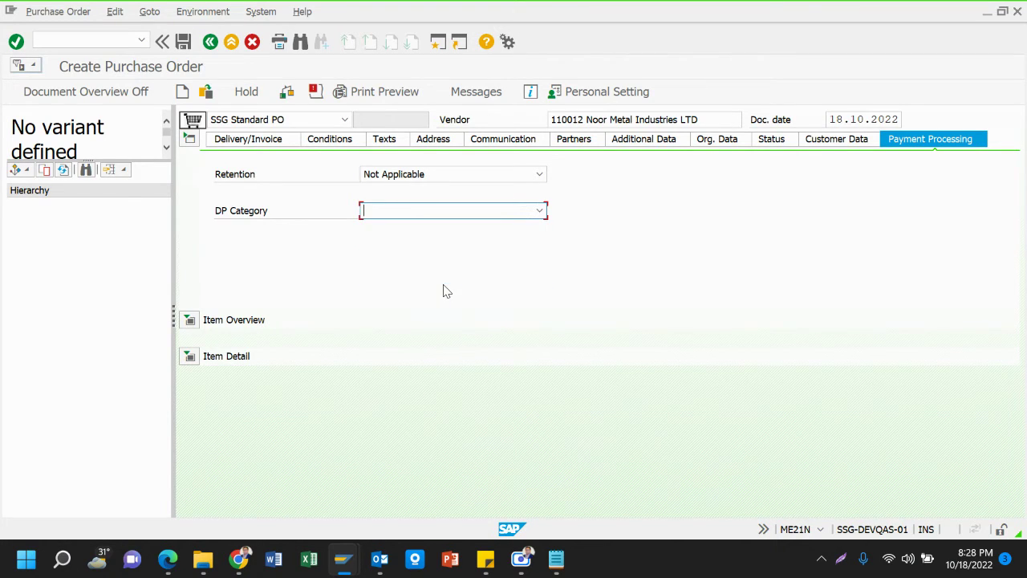
click(442, 213)
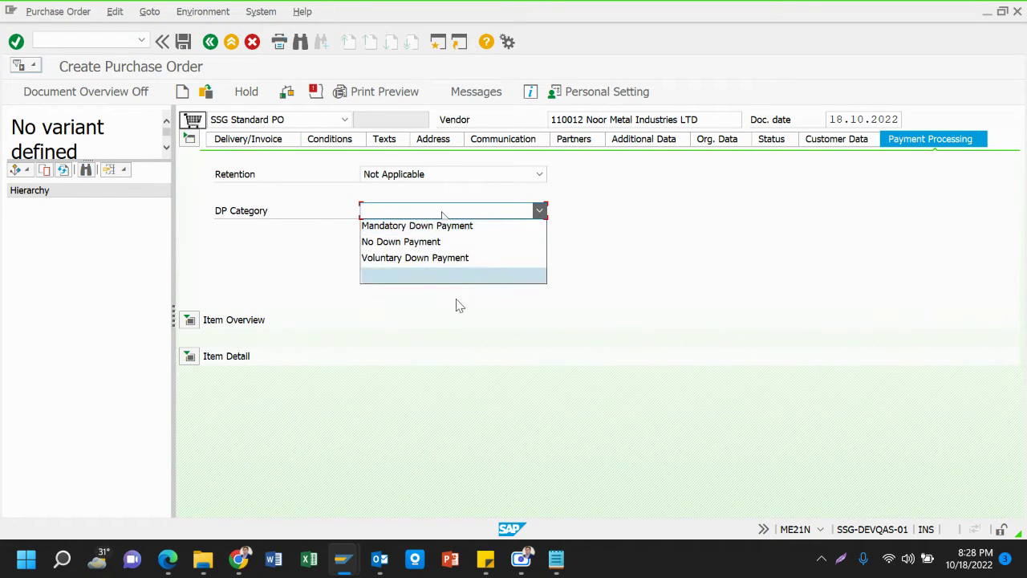
click(410, 227)
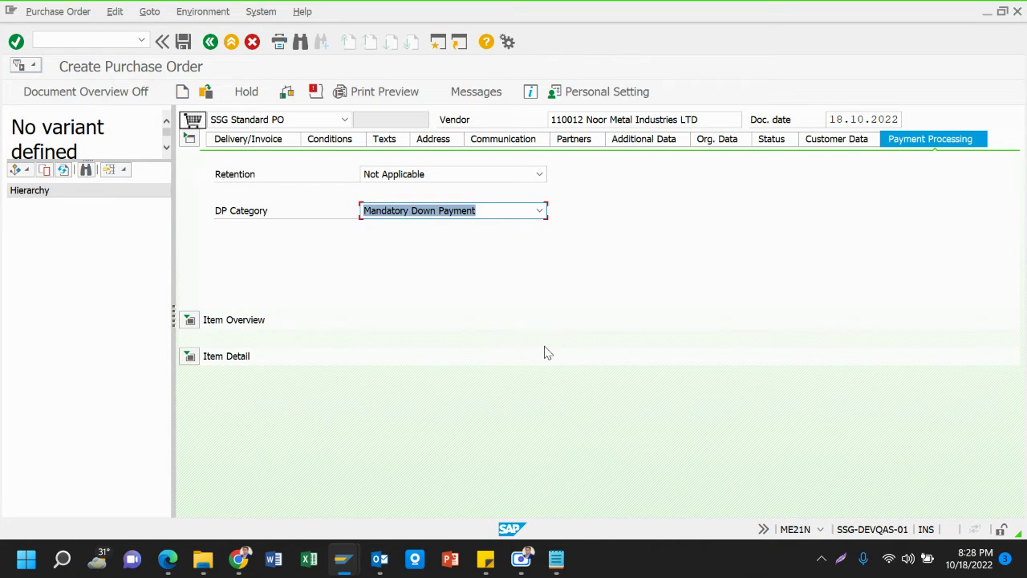
key(Return)
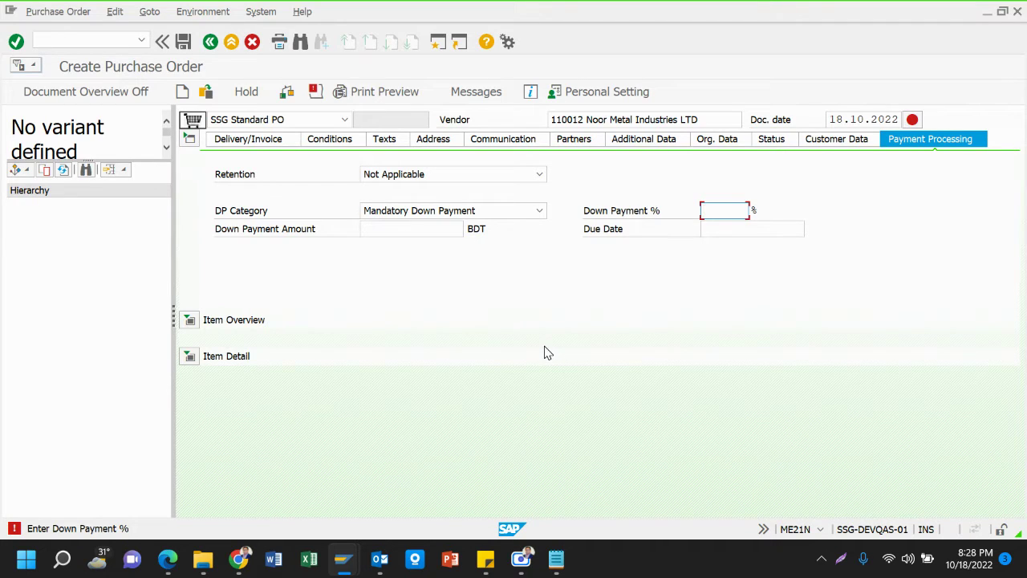
Enter a 50% down payment percentage and confirm it
click(720, 228)
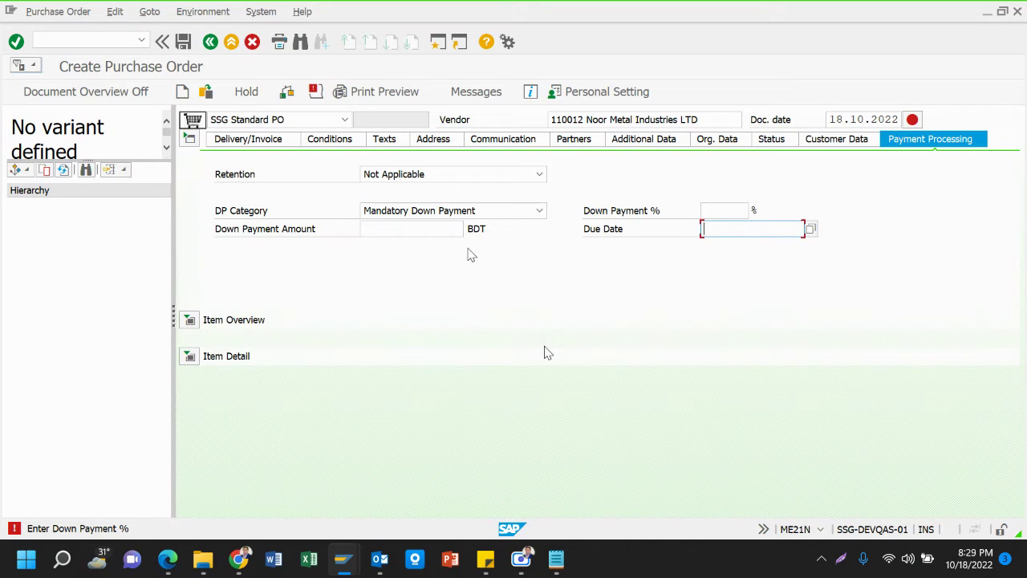
click(425, 231)
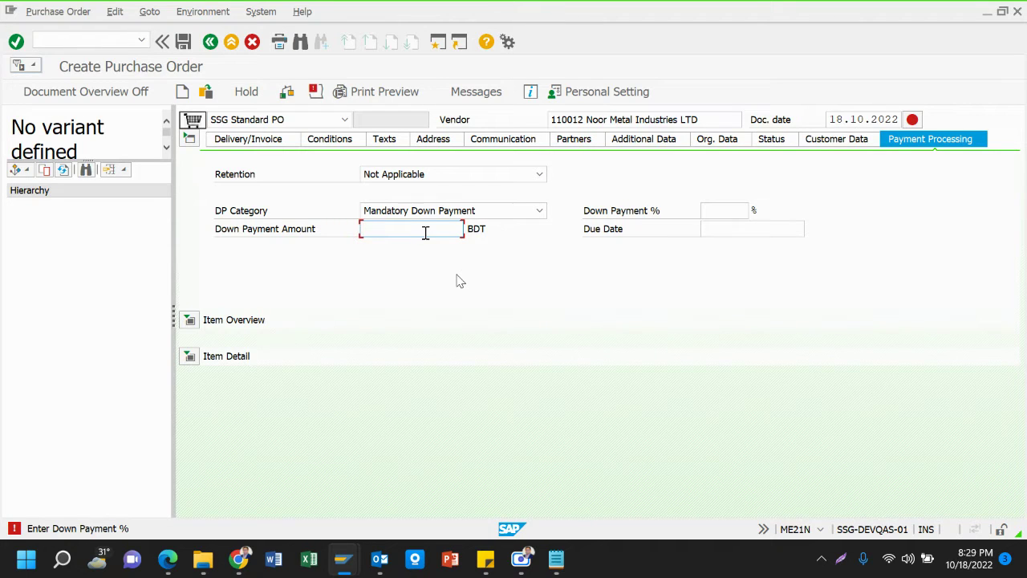
click(725, 213)
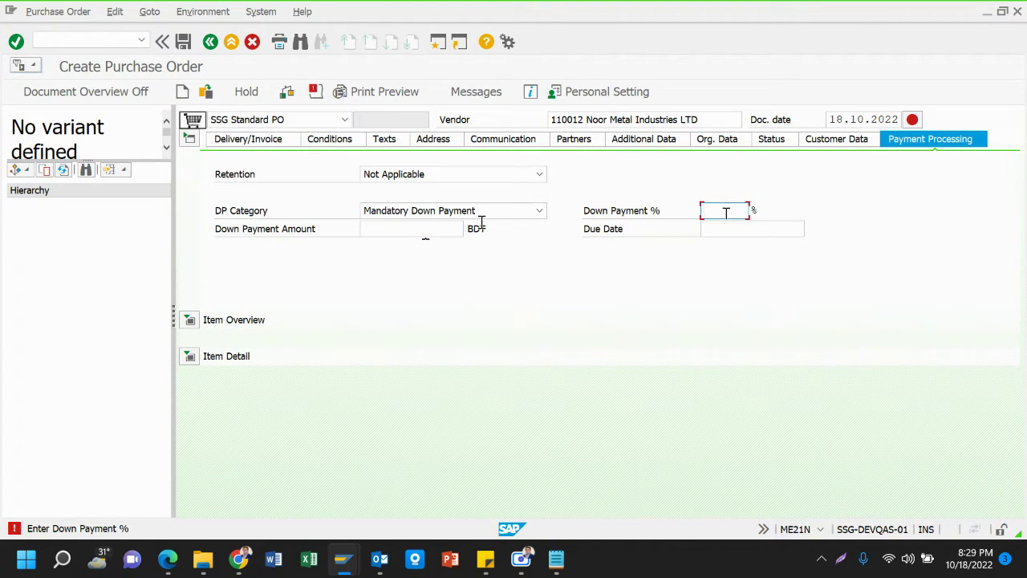
click(437, 231)
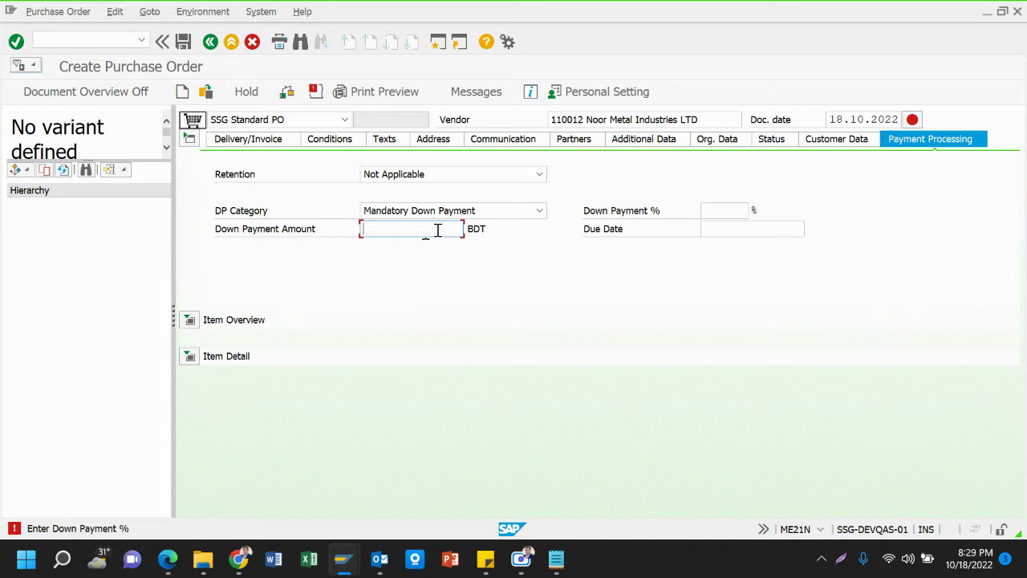
click(730, 214)
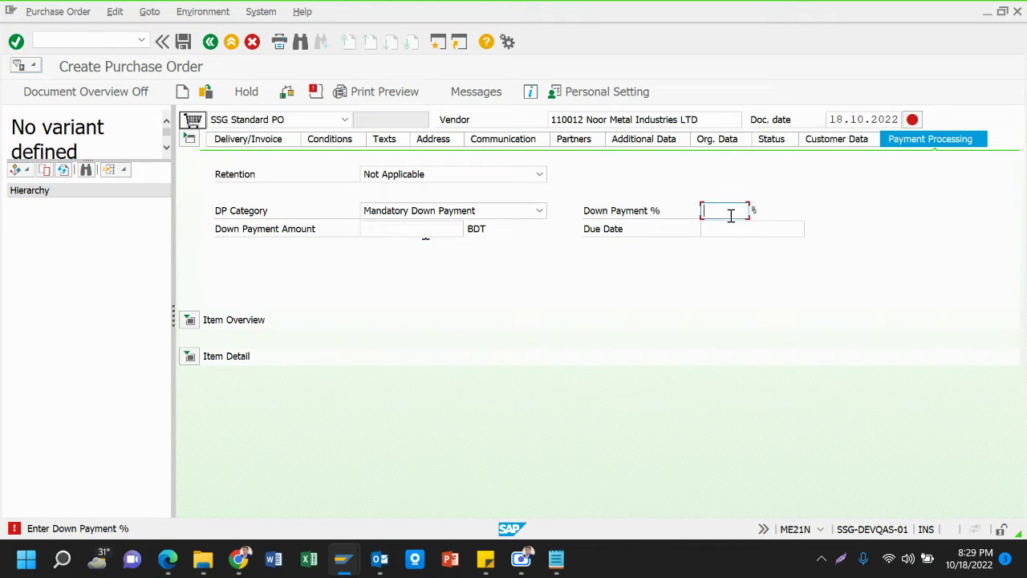
text(50)
key(Return)
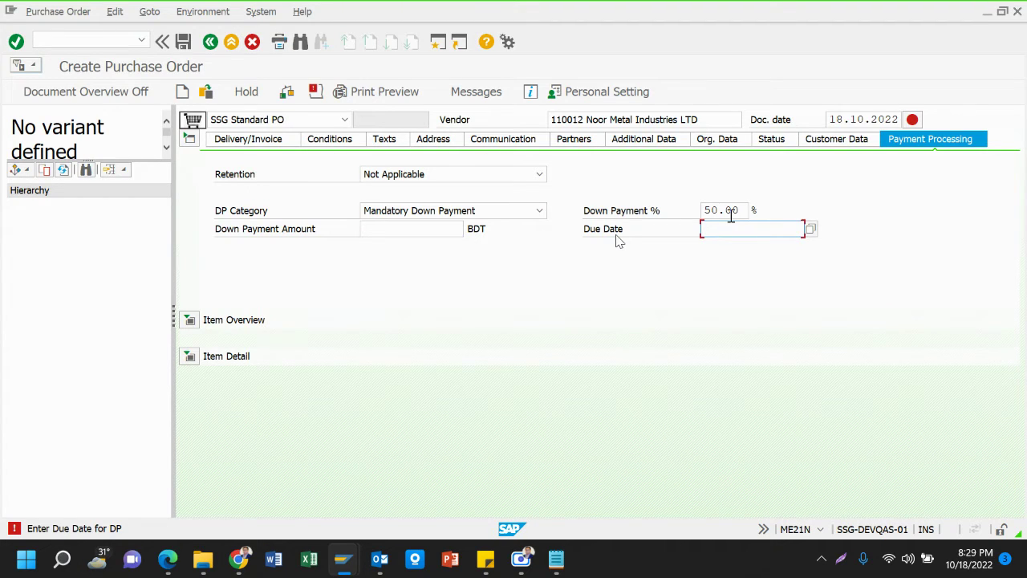
Pick 31.10.2022 from the calendar as the down payment due date
click(811, 229)
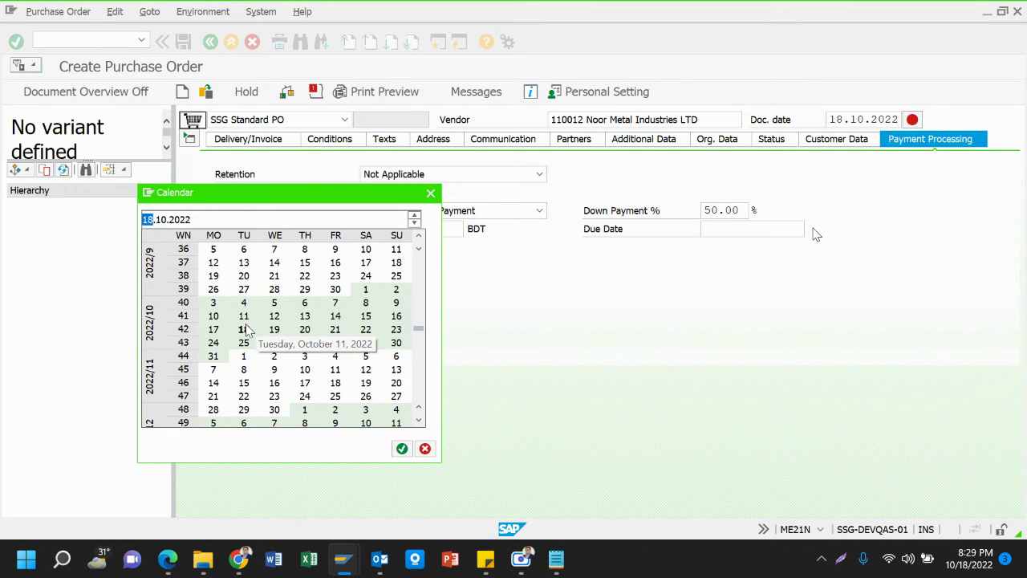
double_click(215, 361)
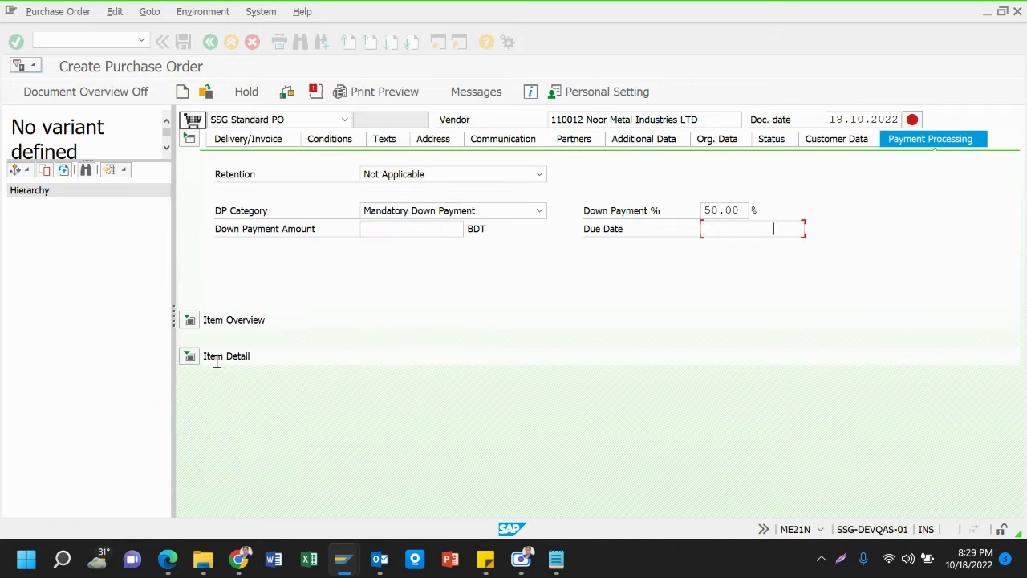
click(731, 231)
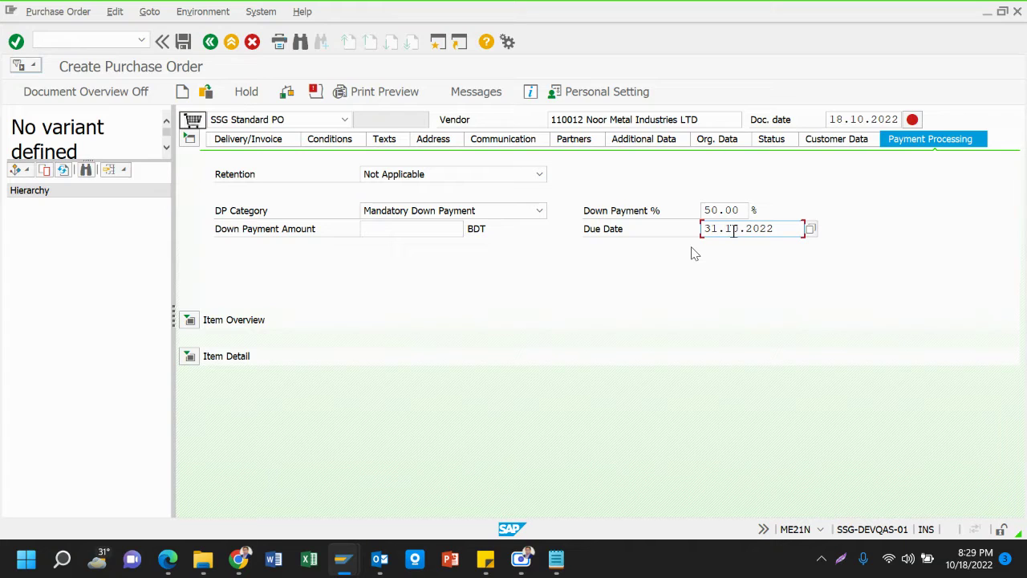
key(ctrl+a)
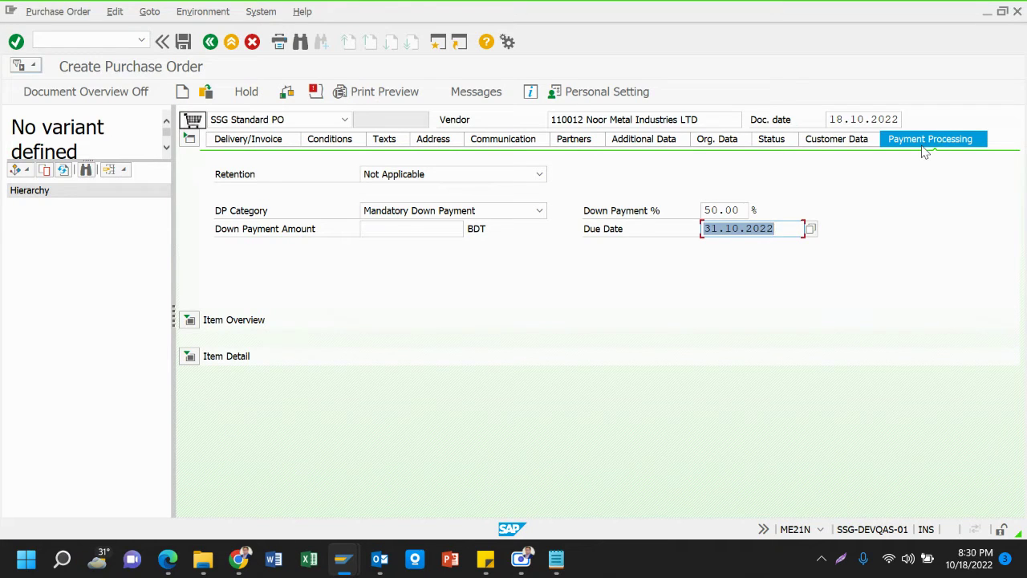
Recheck that DP Category stays Mandatory Down Payment with 50.00% due 31.10.2022
click(231, 210)
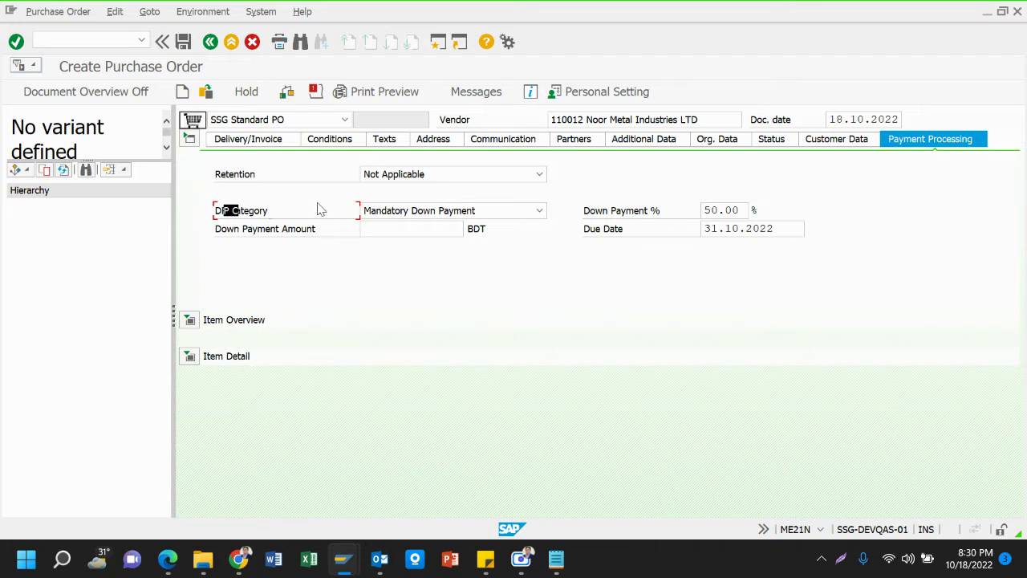
click(540, 211)
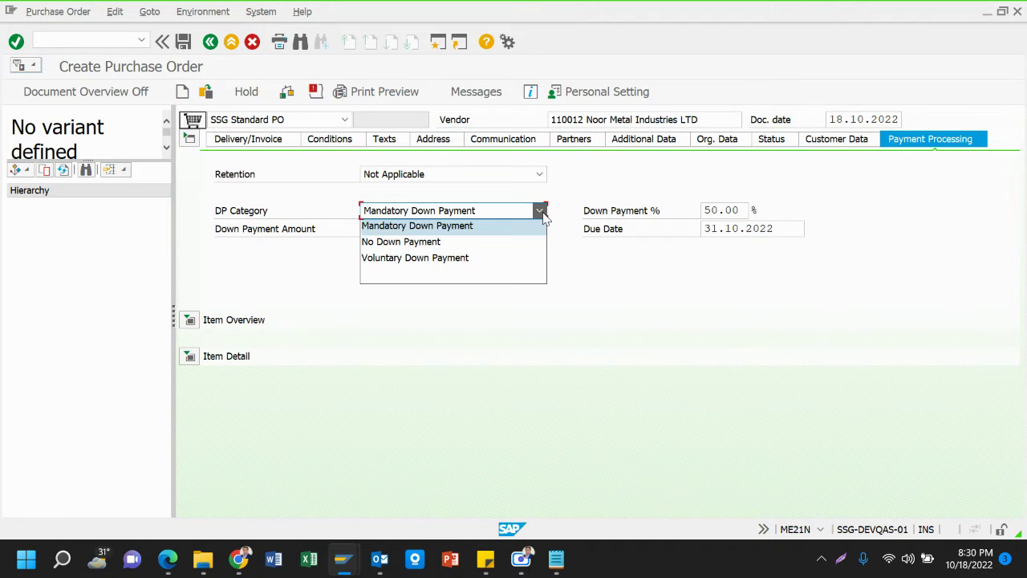
click(472, 227)
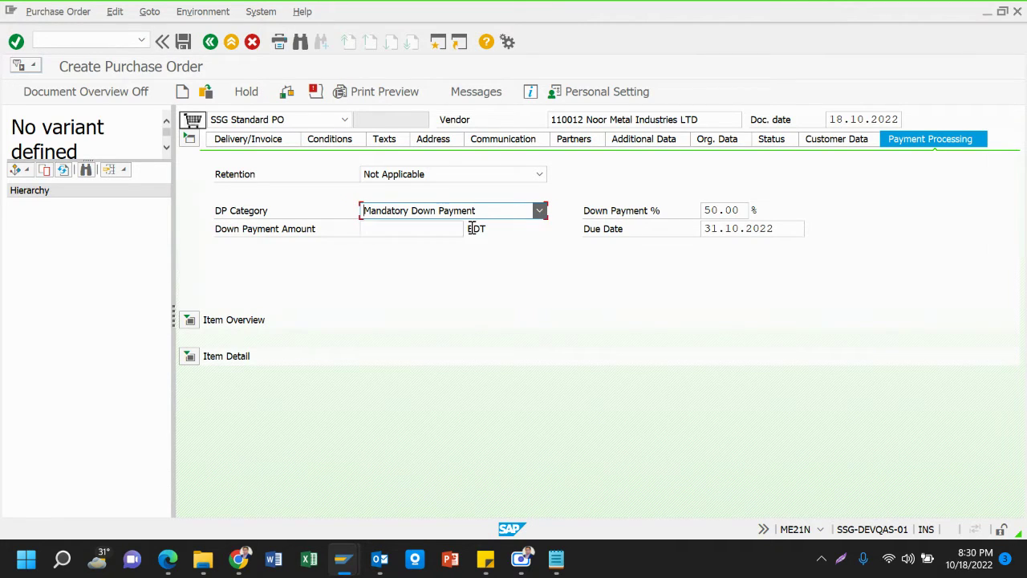
click(426, 230)
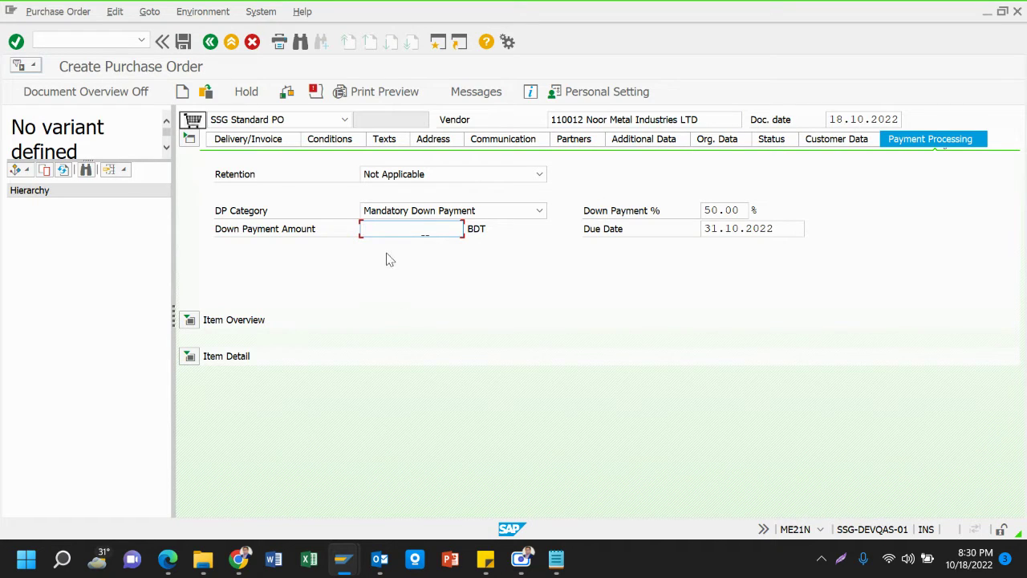
click(725, 212)
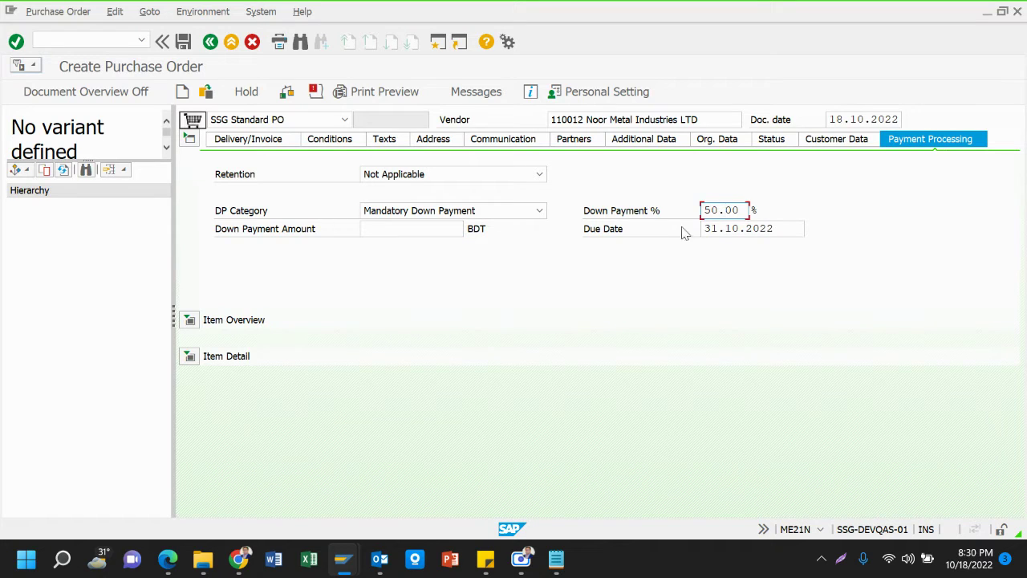
click(734, 231)
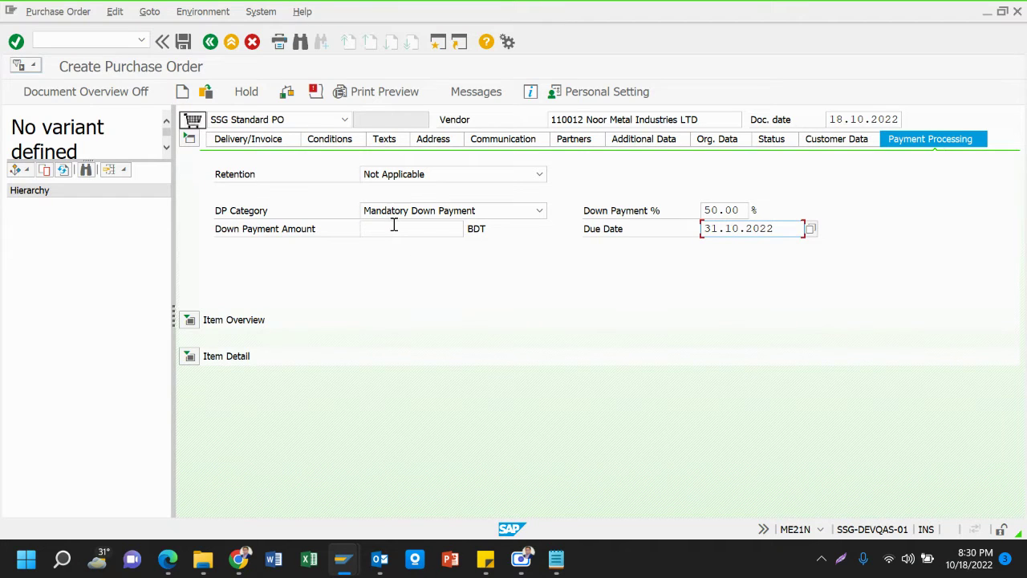
Toggle the header closed and open, then show the Retention options list
click(189, 138)
click(189, 138)
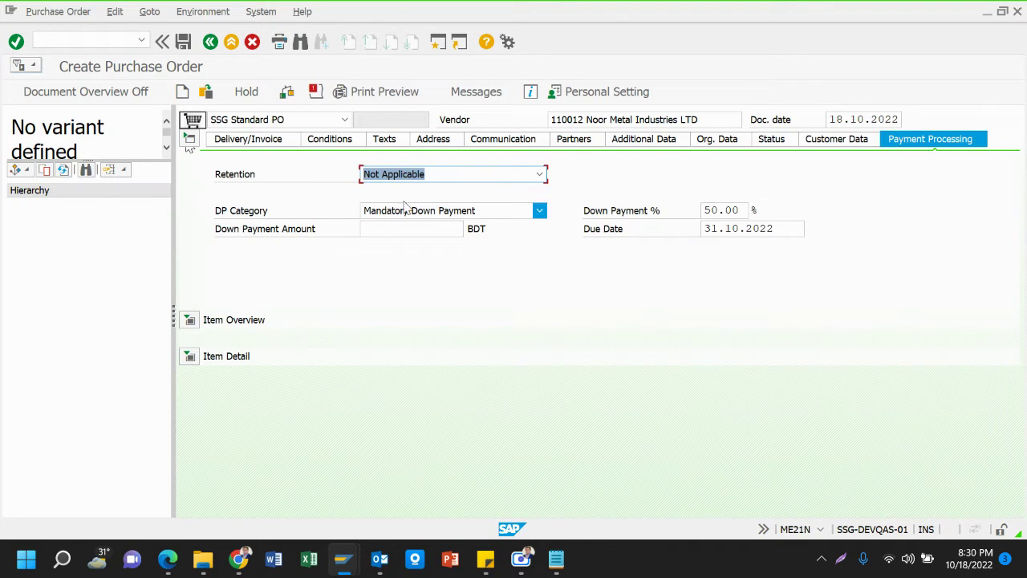
click(277, 183)
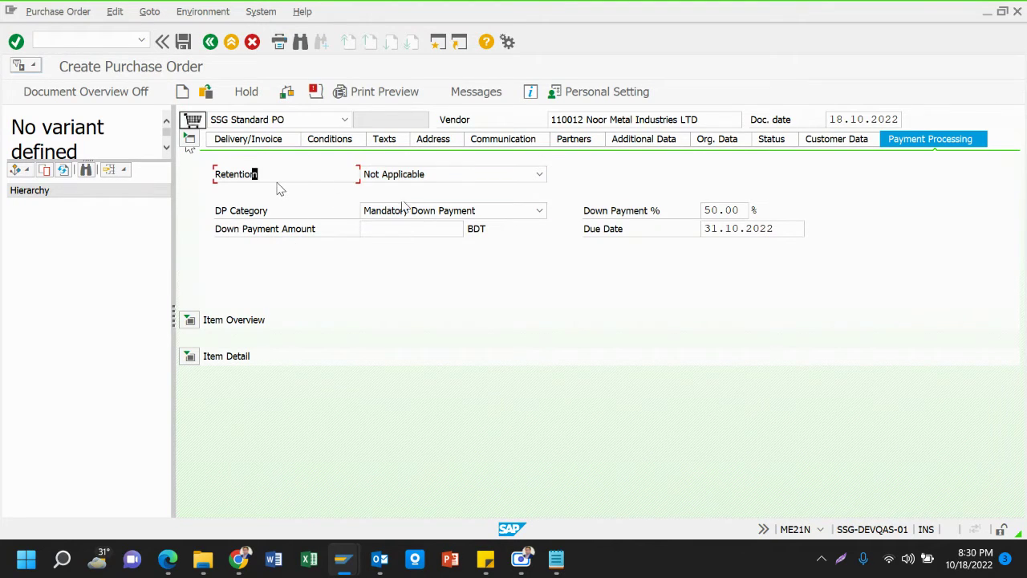
click(464, 178)
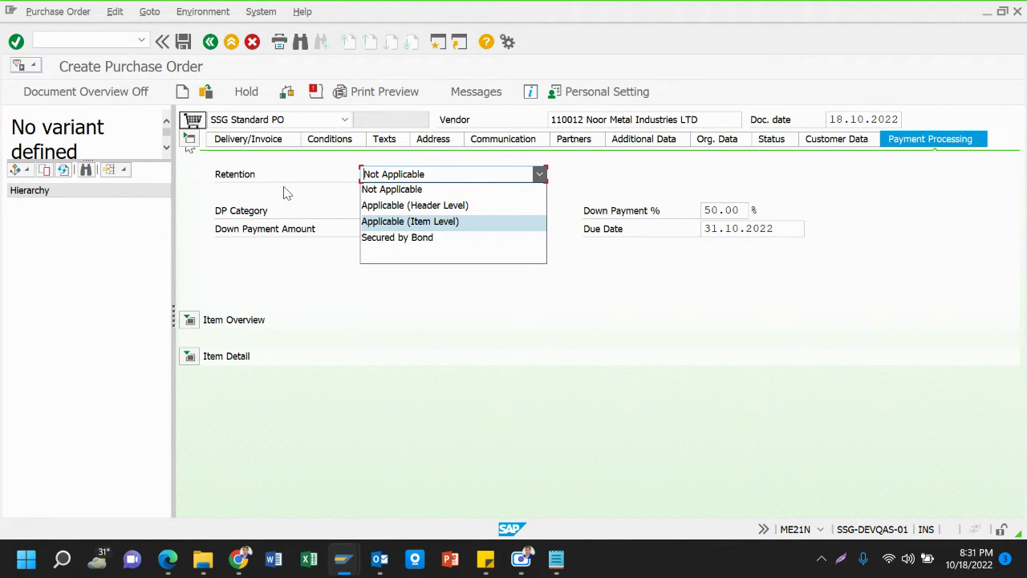
Leave Retention at Not Applicable, check the down payment amount, and expand the two LED item lines
click(225, 183)
drag(238, 176, 250, 176)
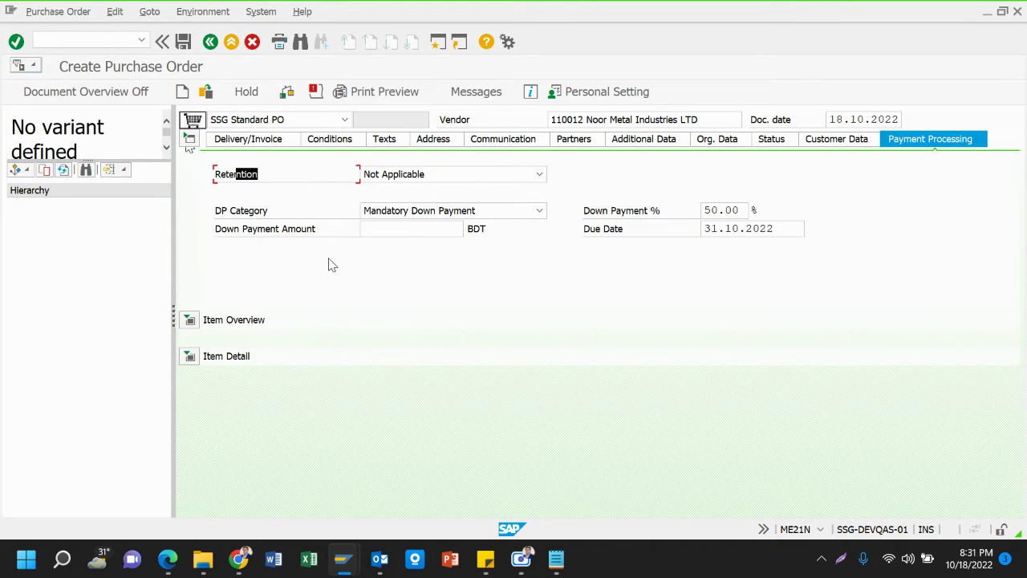
click(413, 231)
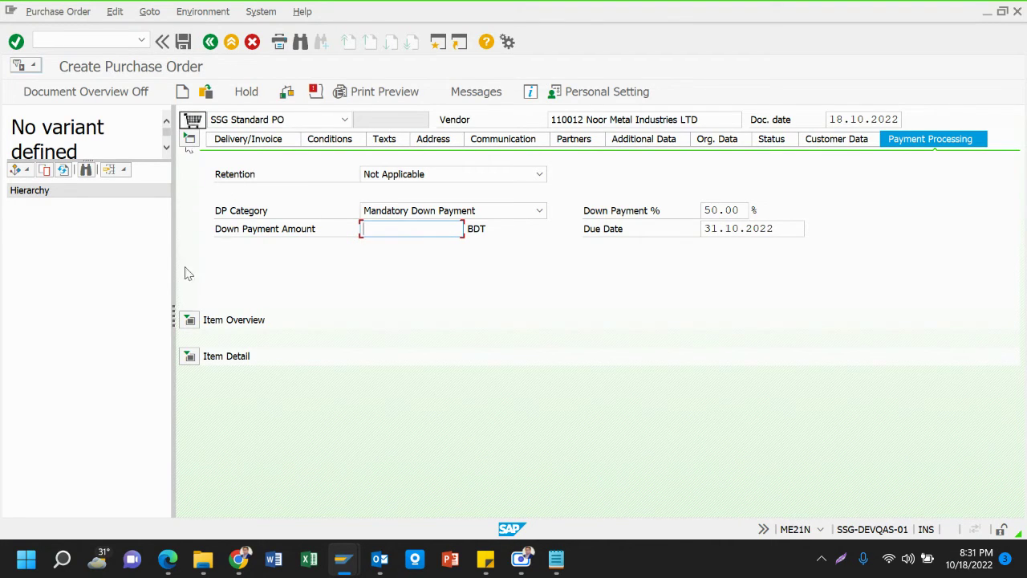
click(190, 320)
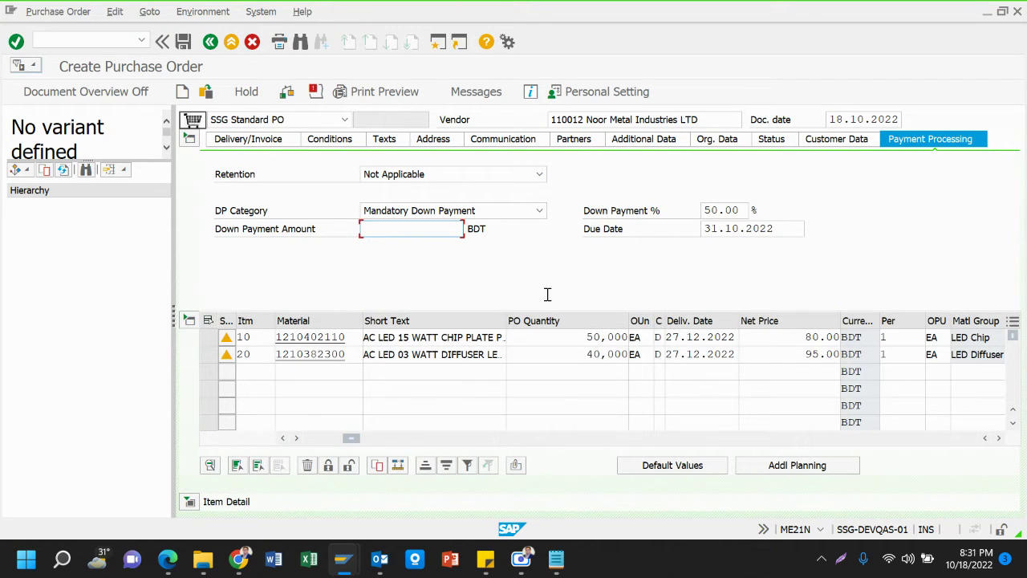
Show item conditions with the overview and header collapsed, then save the purchase order
click(188, 321)
click(190, 140)
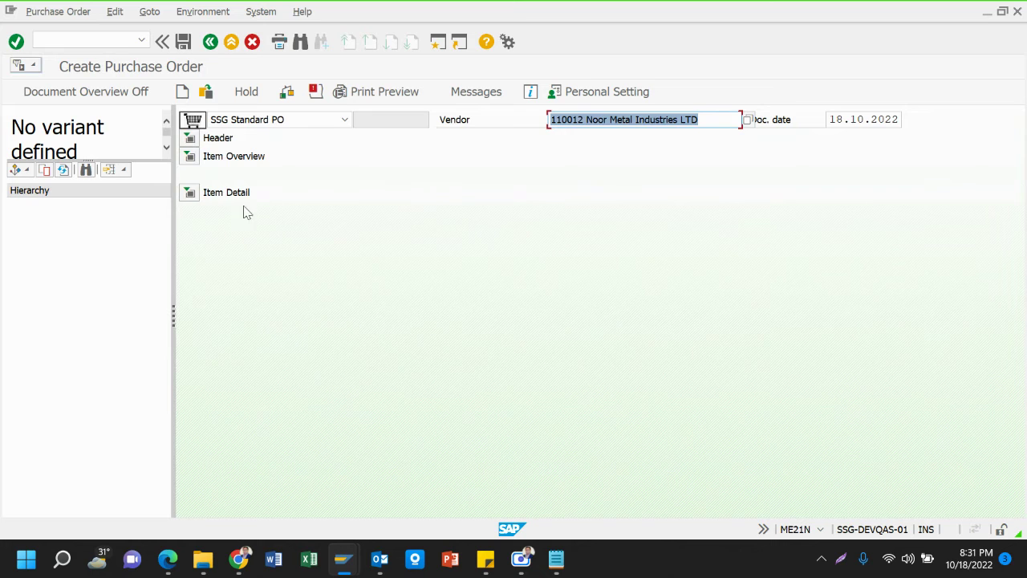
click(190, 192)
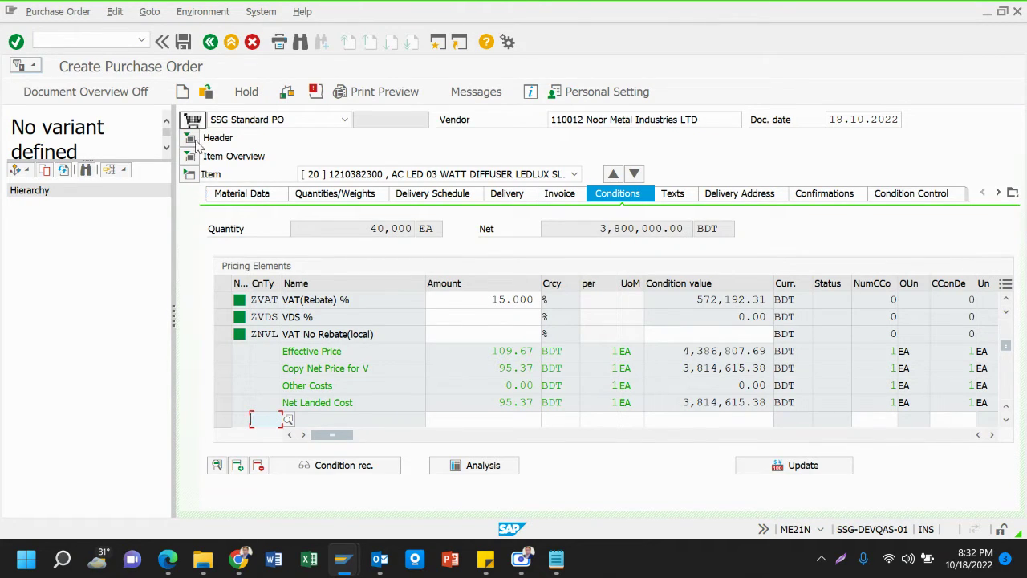
click(183, 42)
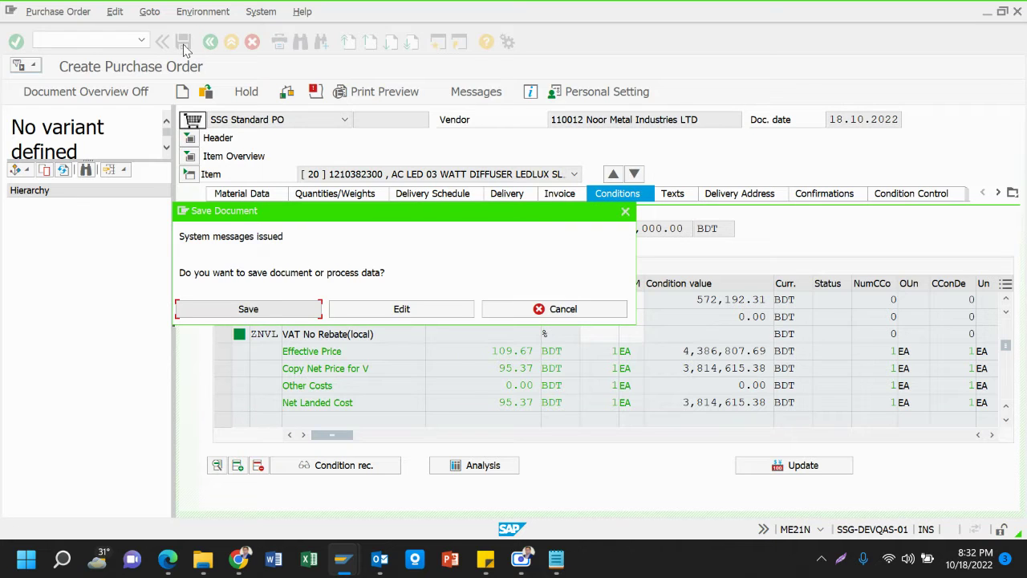
click(249, 310)
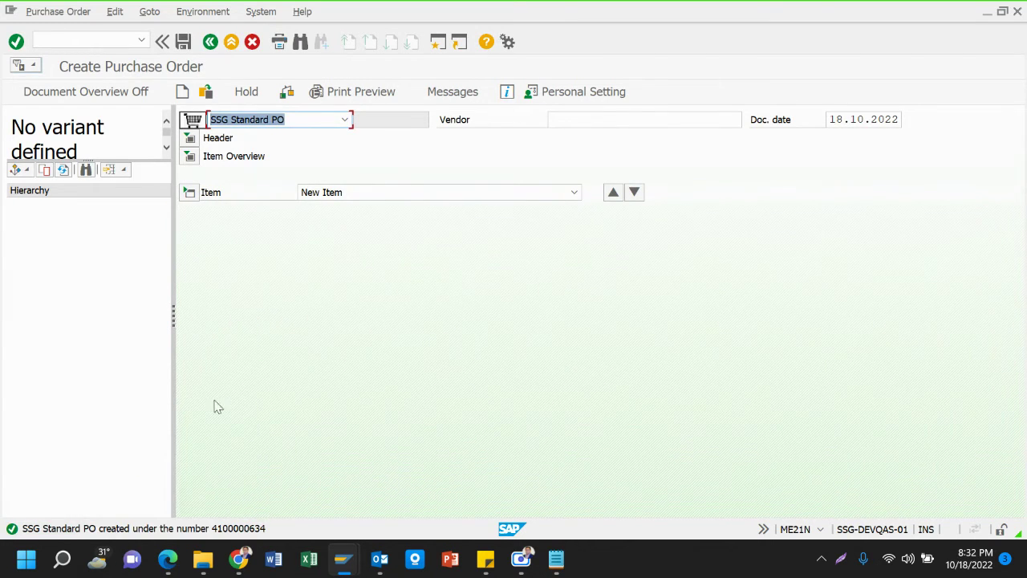
double_click(204, 531)
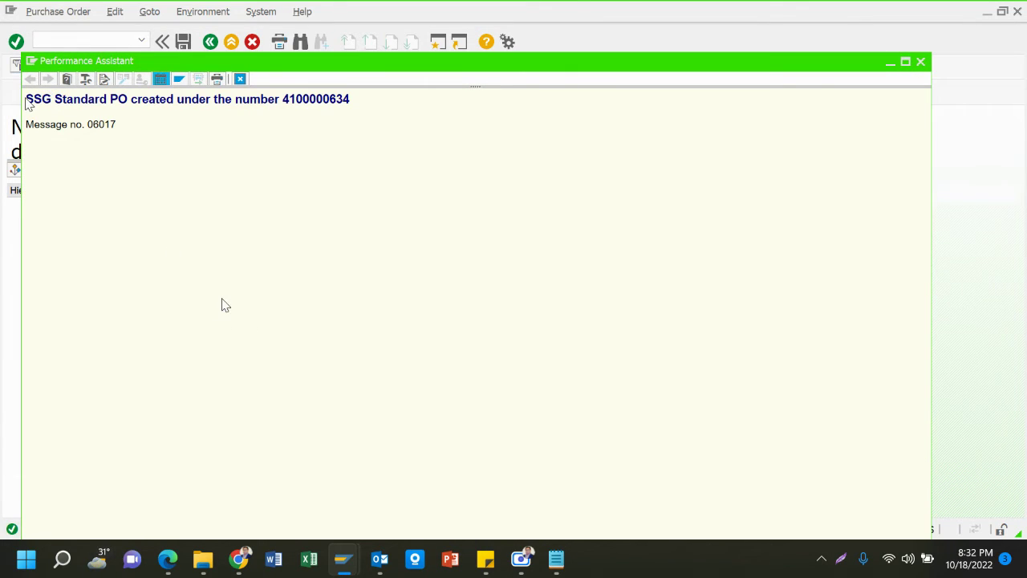
drag(27, 98, 372, 113)
key(ctrl+c)
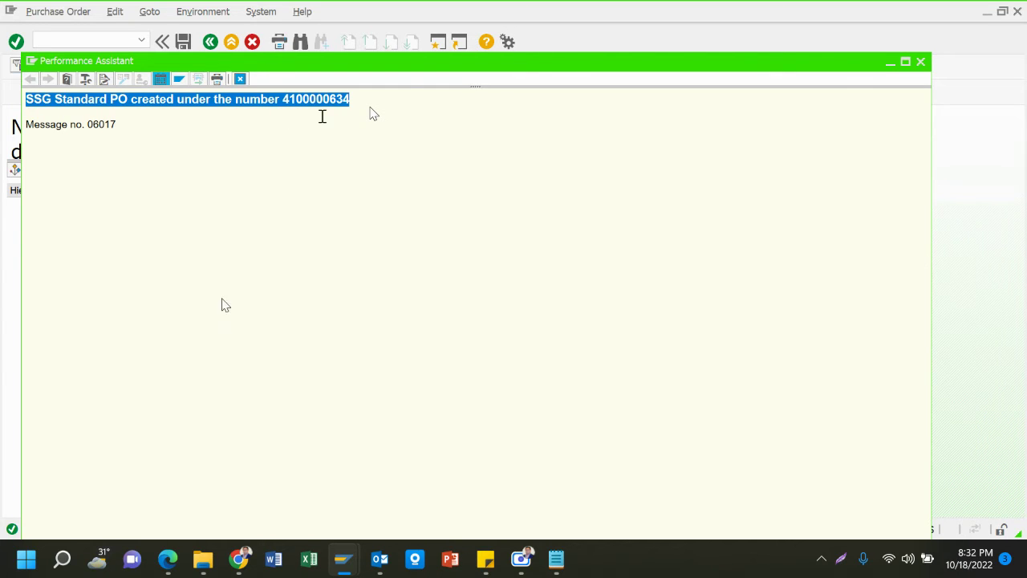
click(565, 559)
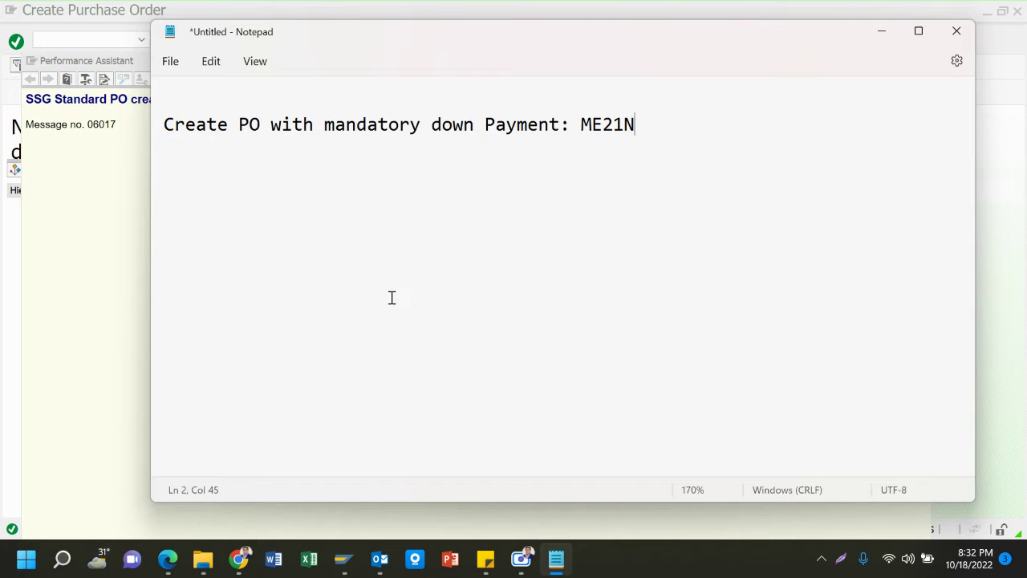
key(Return)
key(Return)
key(ctrl+v)
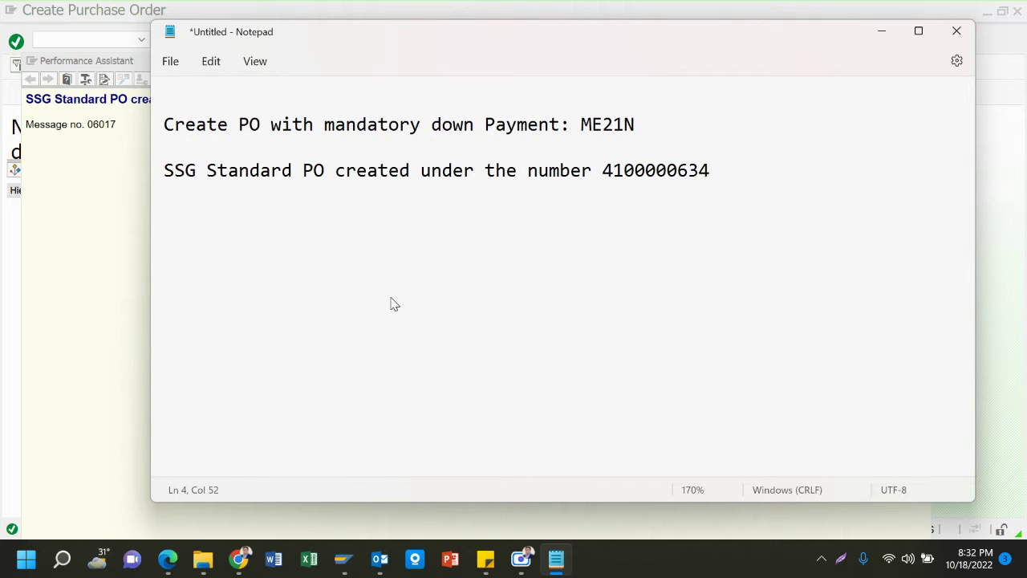
click(89, 230)
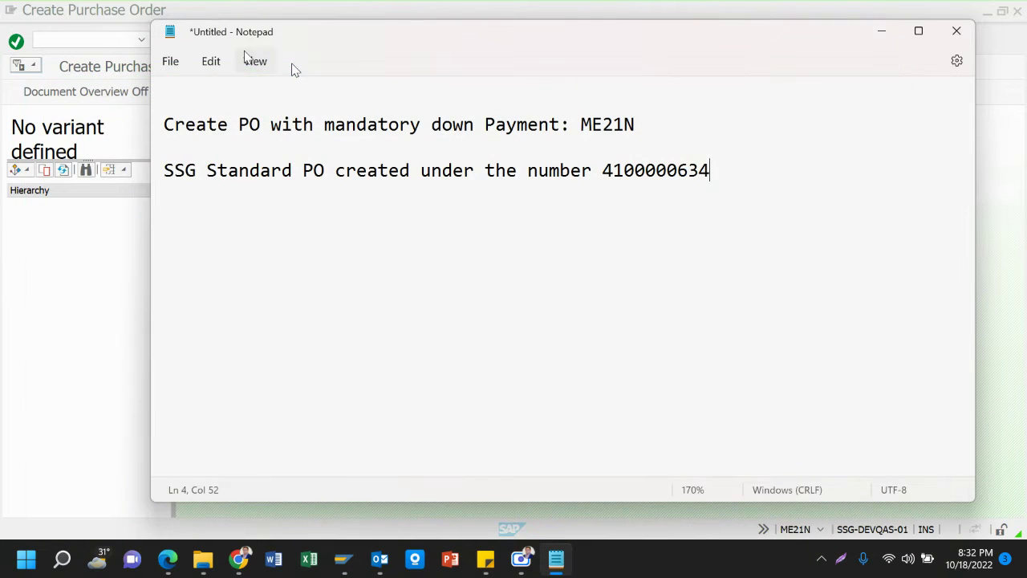
click(113, 45)
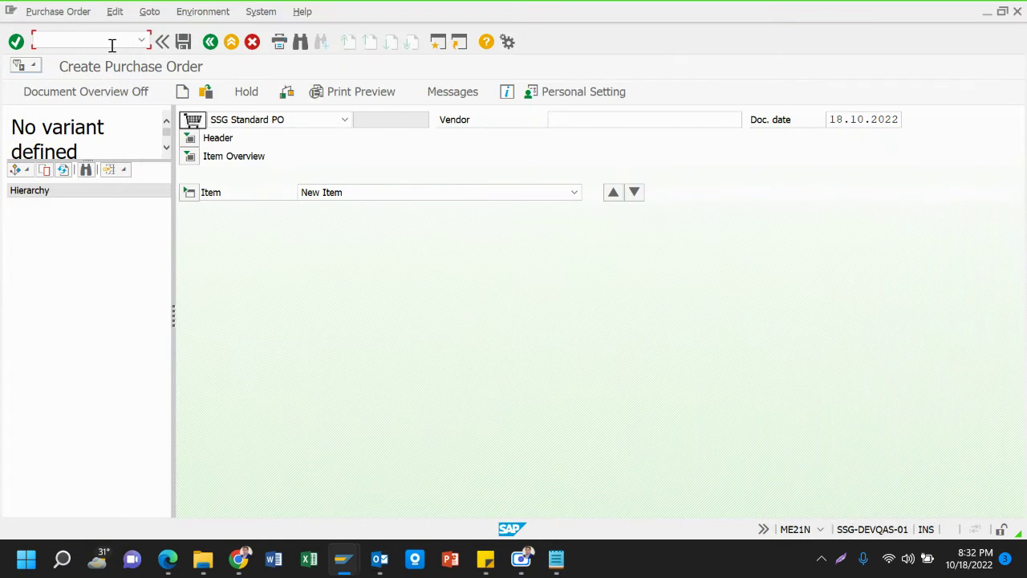
Start the ME28 release transaction after correcting a mistyped ME29N/ME28N code
text(/NME29N)
key(BackSpace)
key(BackSpace)
text(8N)
key(Return)
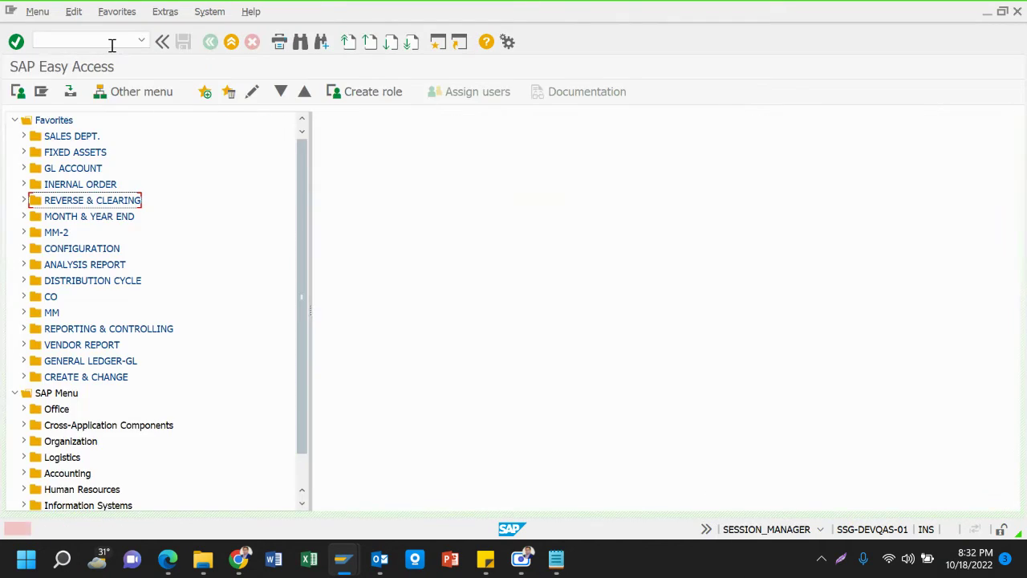
click(113, 45)
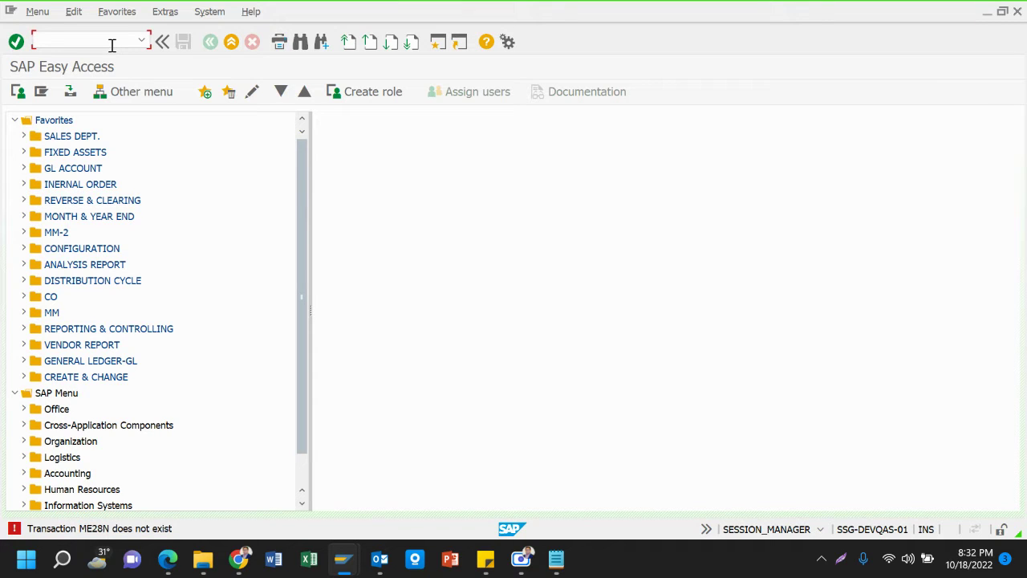
text(ME28)
key(Return)
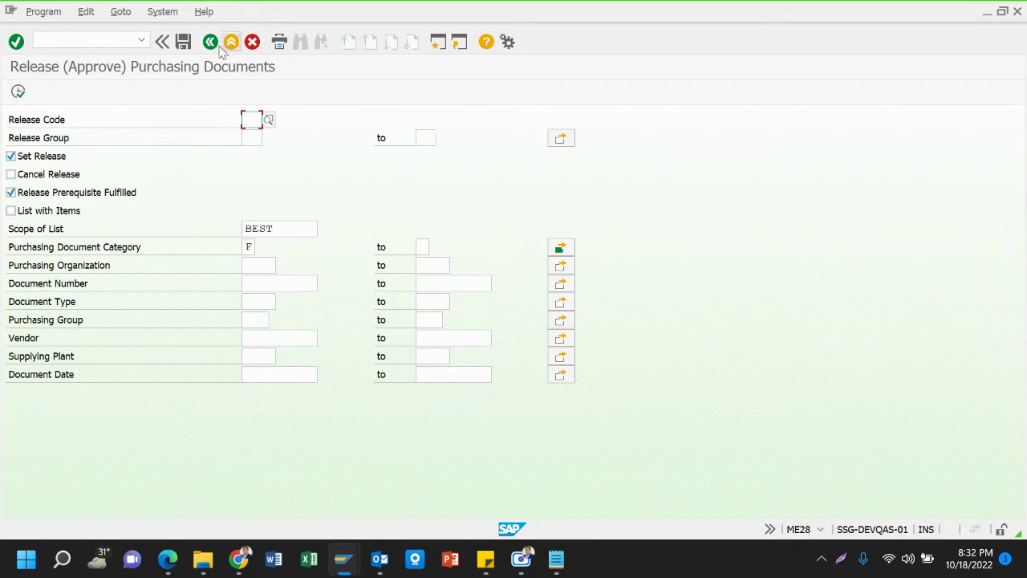
Look up the MD/DMD release code without choosing it, then exit to the Easy Access menu
click(270, 121)
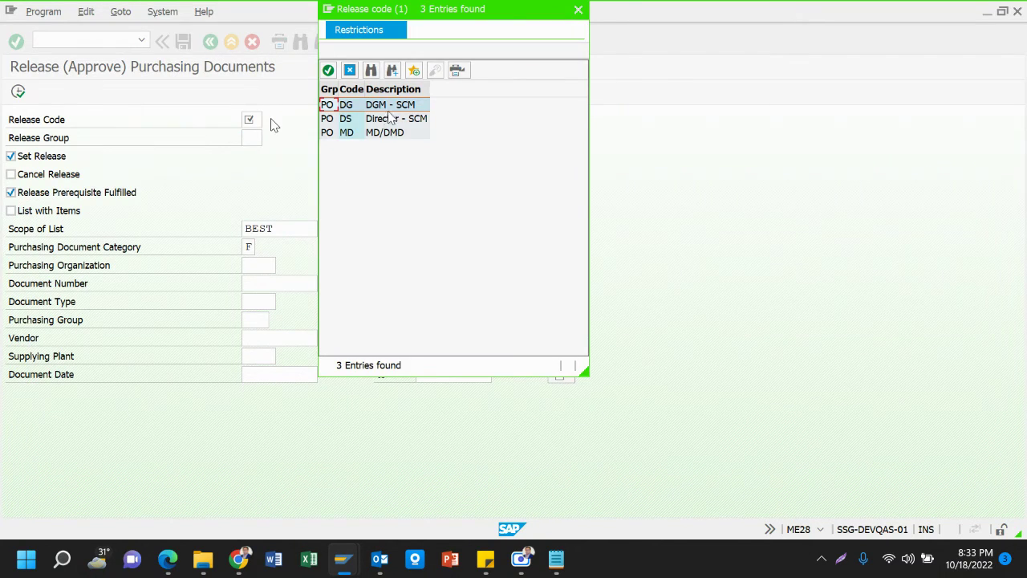
click(382, 135)
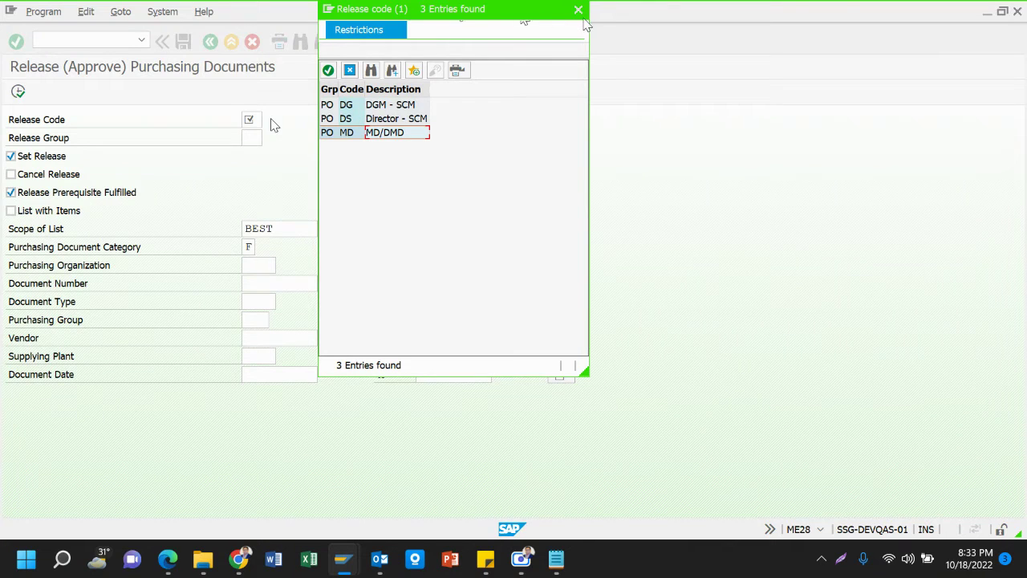
click(578, 9)
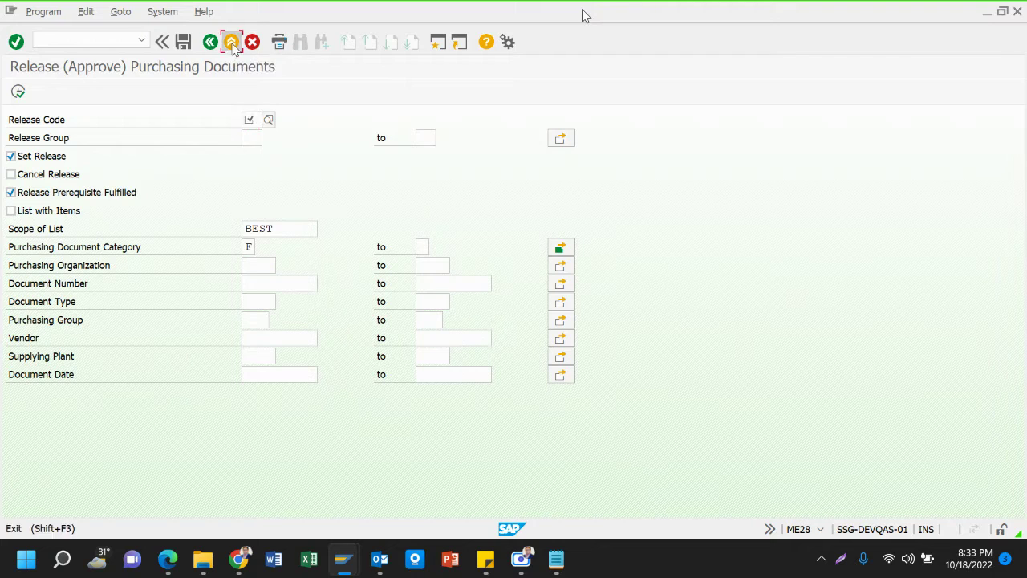
click(231, 41)
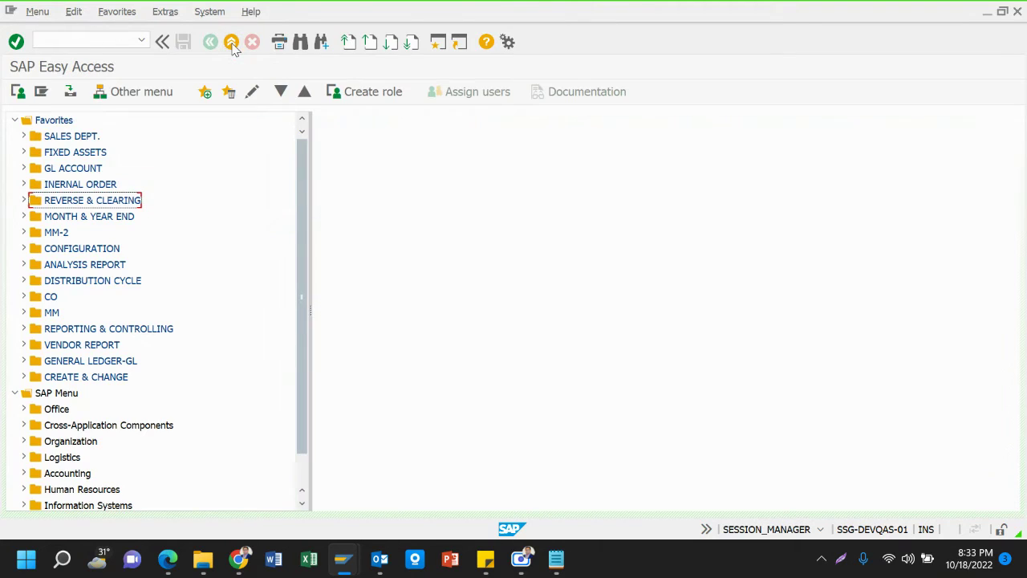
Start the ME29N purchase order release transaction
click(102, 40)
text(ME29)
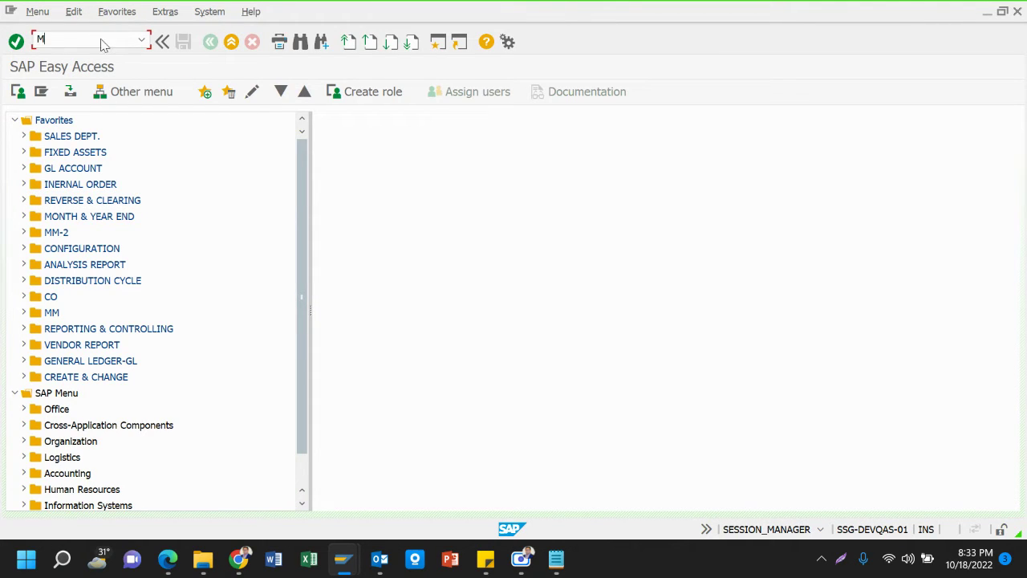
text(N)
key(Return)
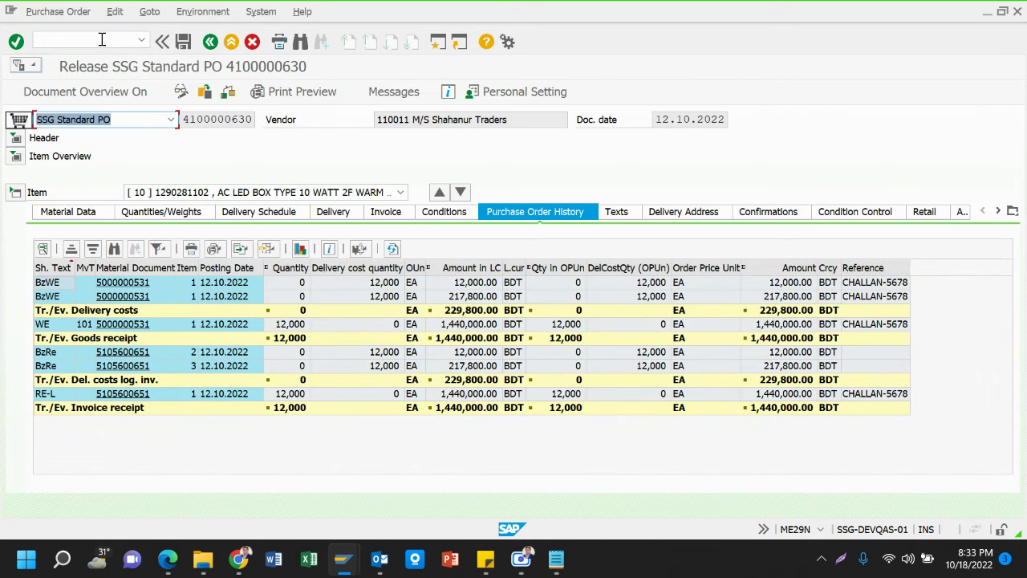
click(213, 117)
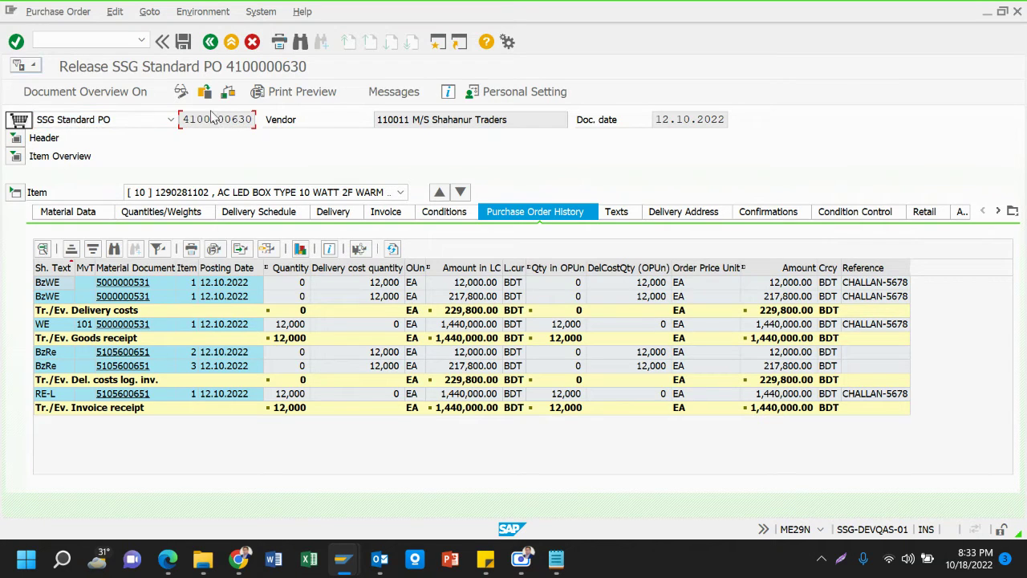
click(205, 93)
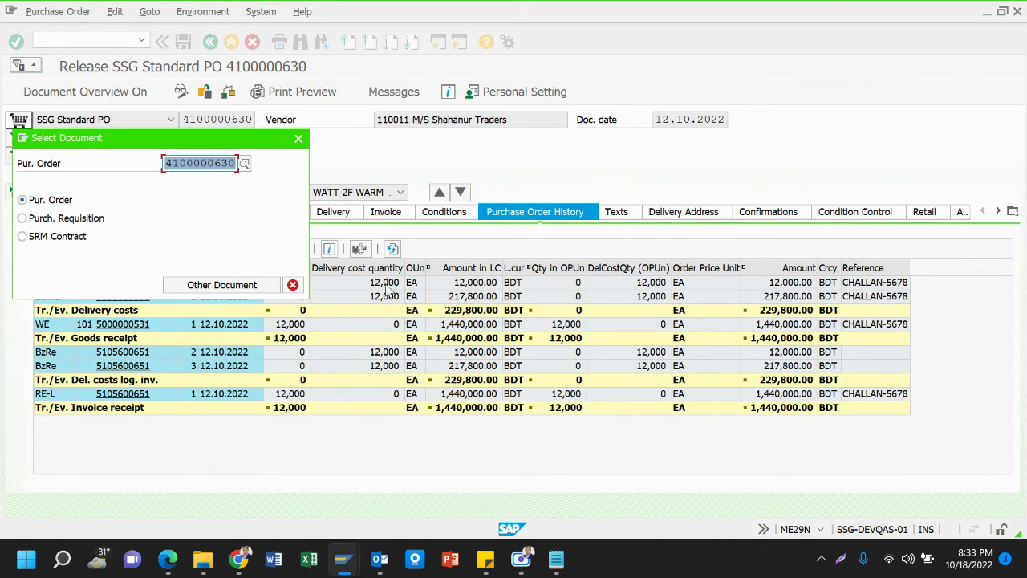
click(556, 559)
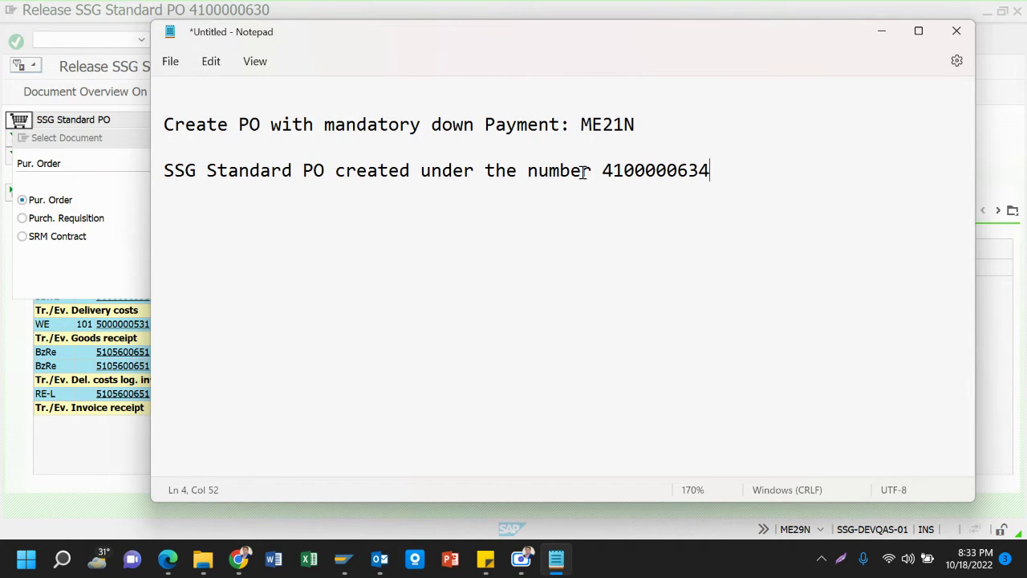
drag(604, 170, 724, 164)
key(ctrl+c)
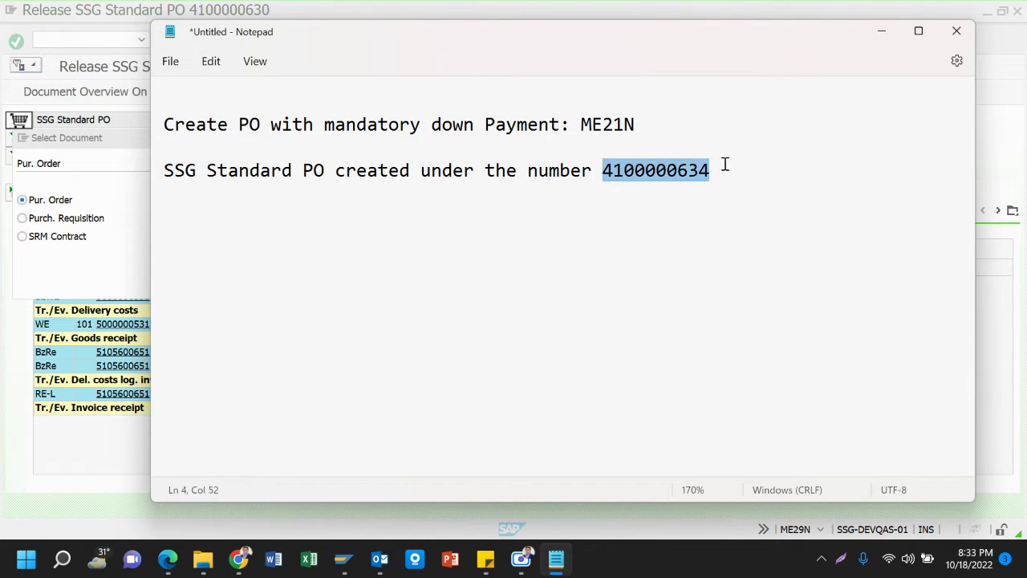
key(alt+Tab)
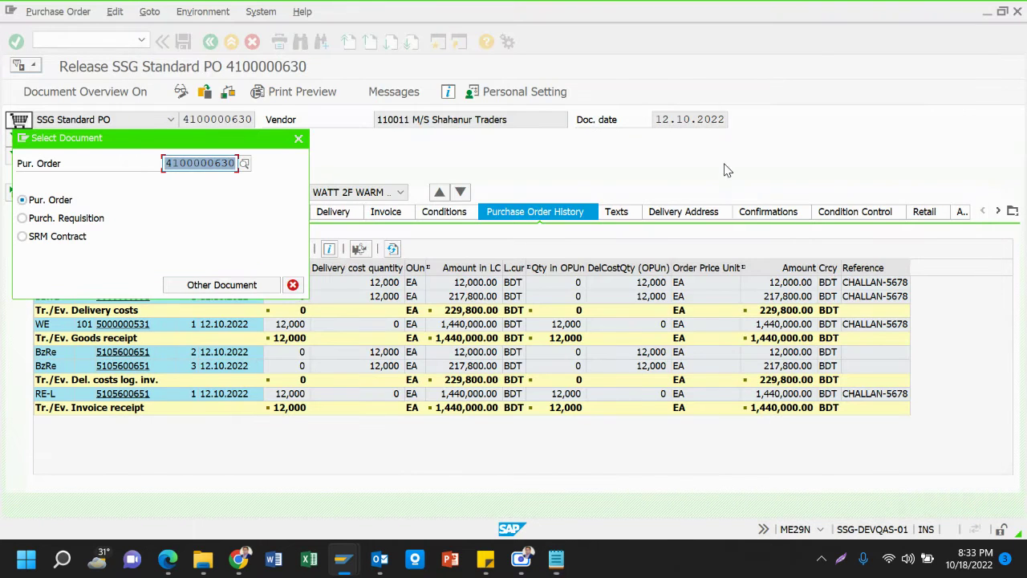
key(ctrl+v)
key(Return)
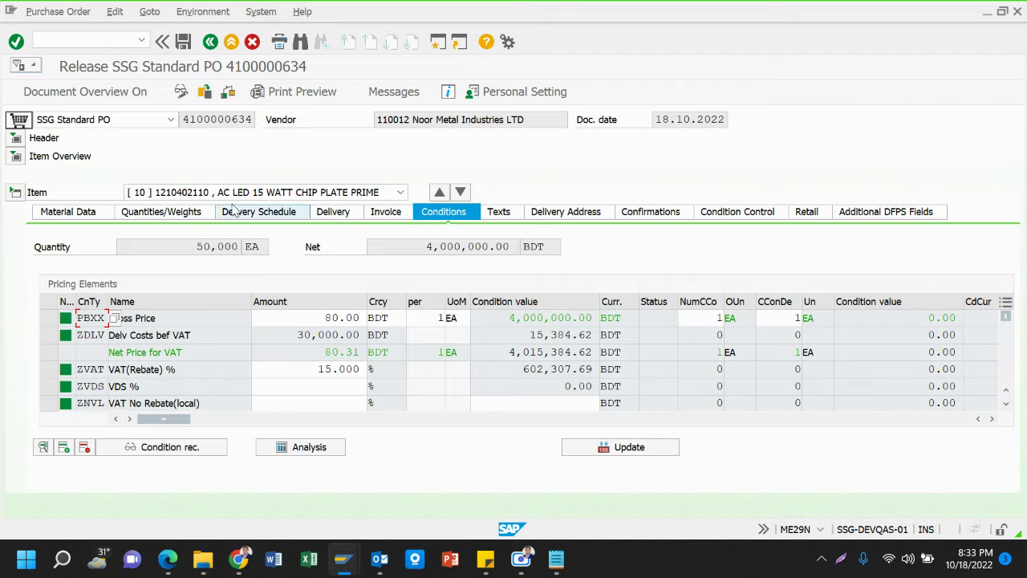
Approve release codes DG, DS and MD in the header's Release strategy, then save and confirm
click(17, 194)
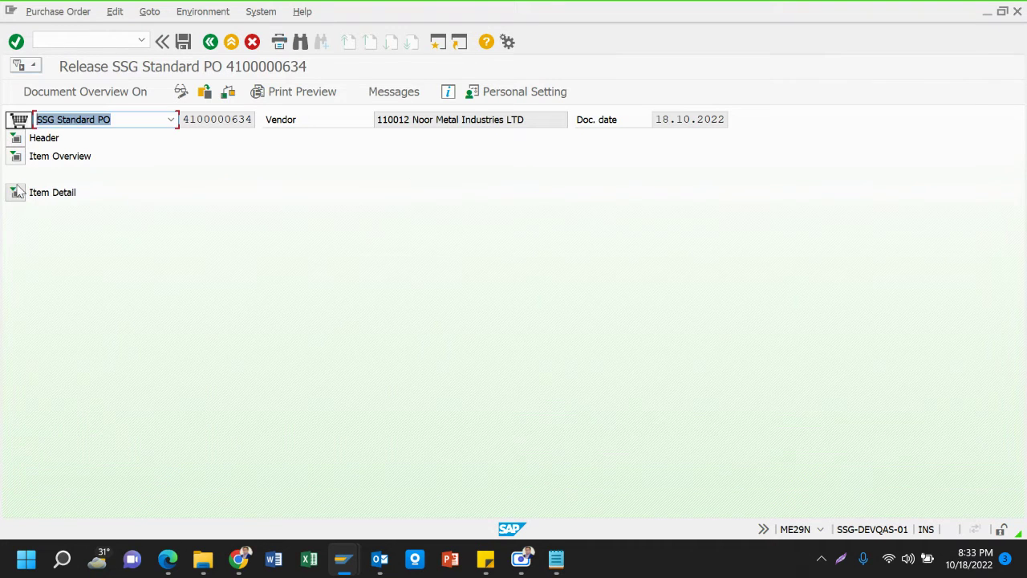
click(16, 138)
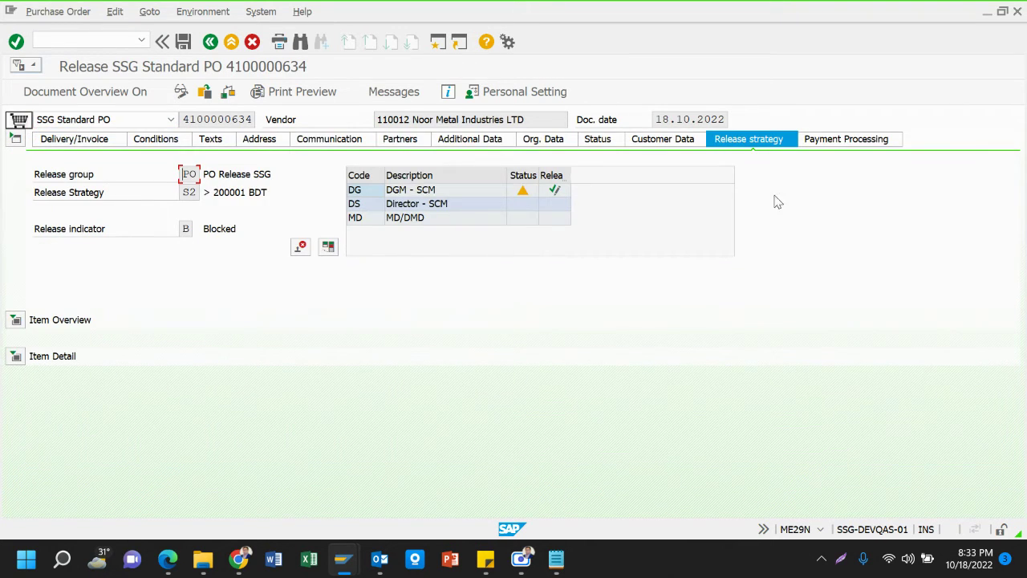
click(555, 190)
click(555, 204)
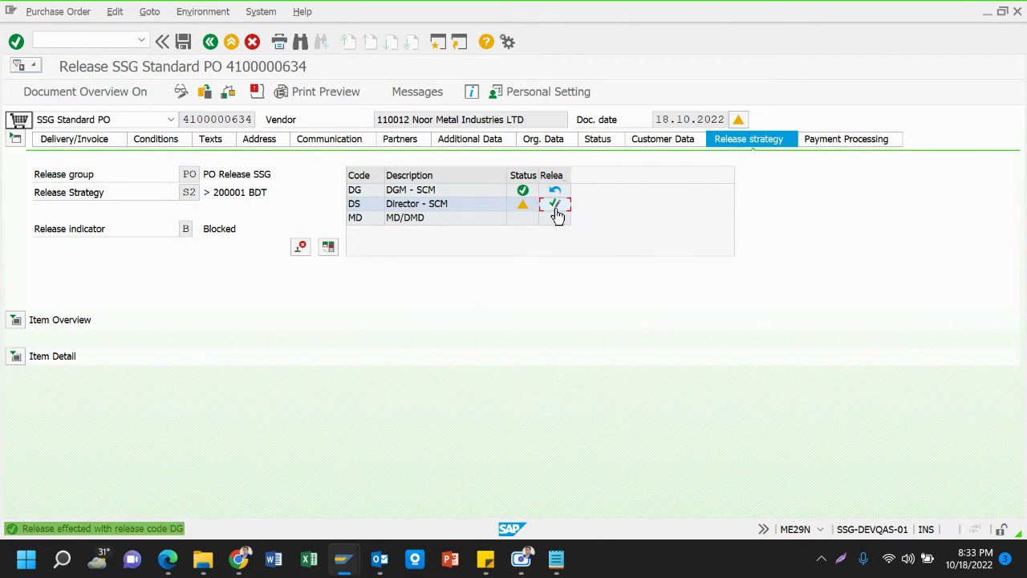
click(555, 219)
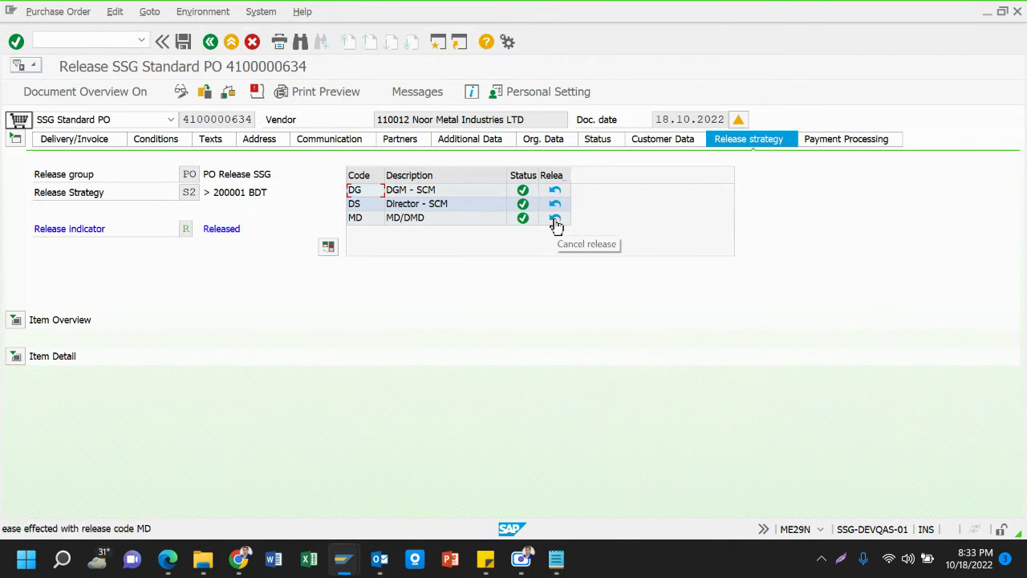
click(183, 42)
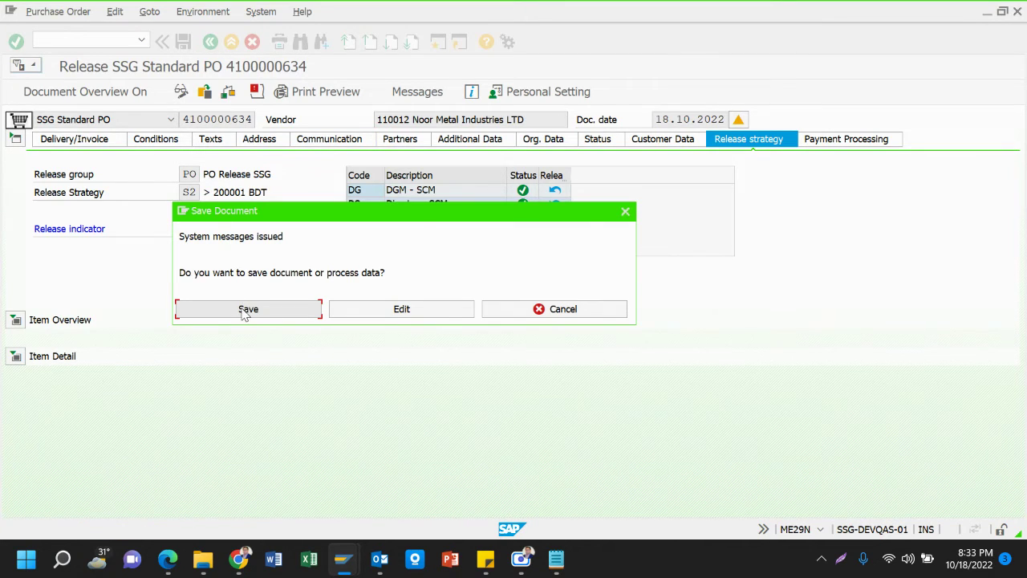
click(245, 309)
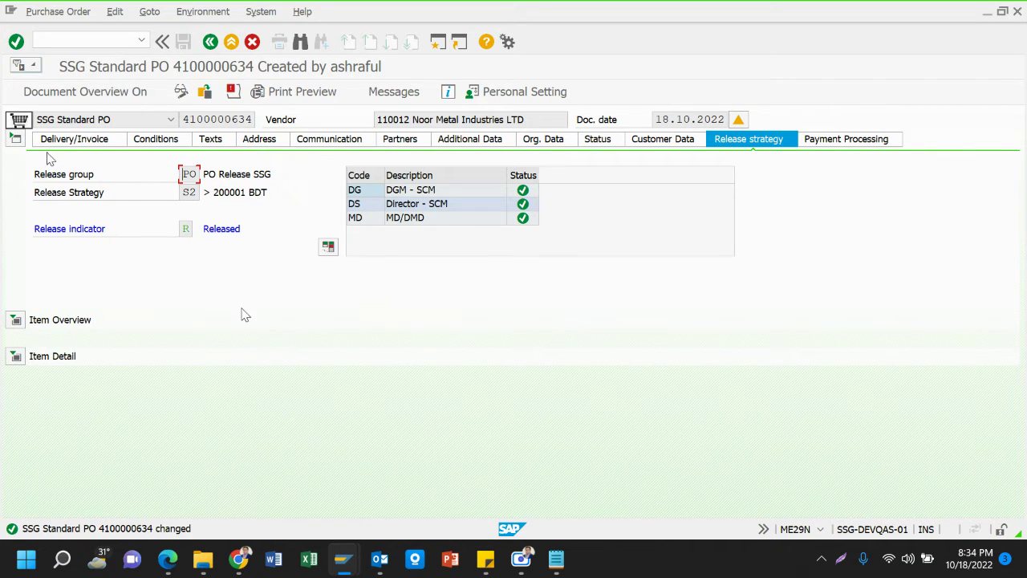
Check the header conditions, then open the blank Terms of payment header text
click(156, 143)
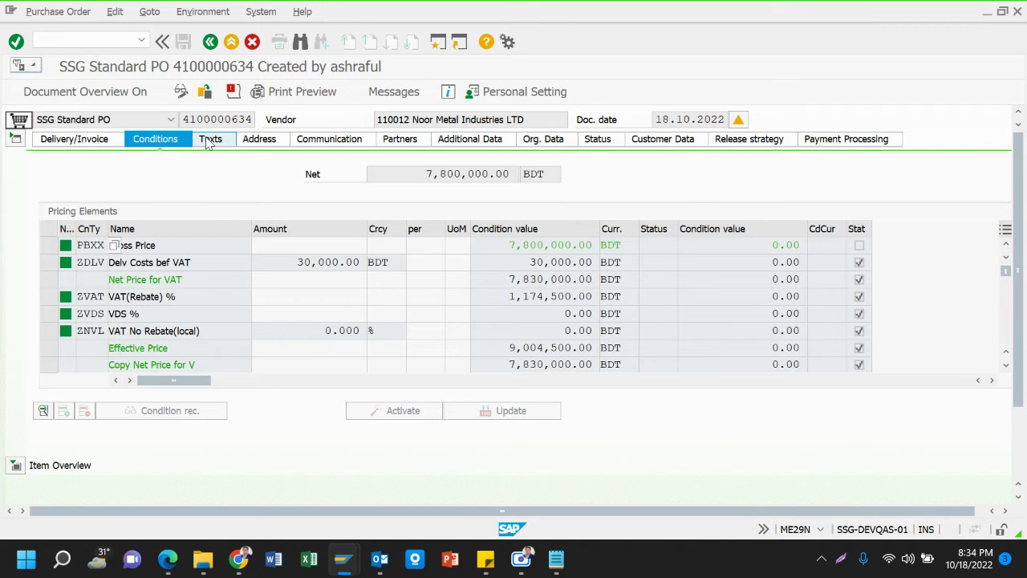
click(211, 138)
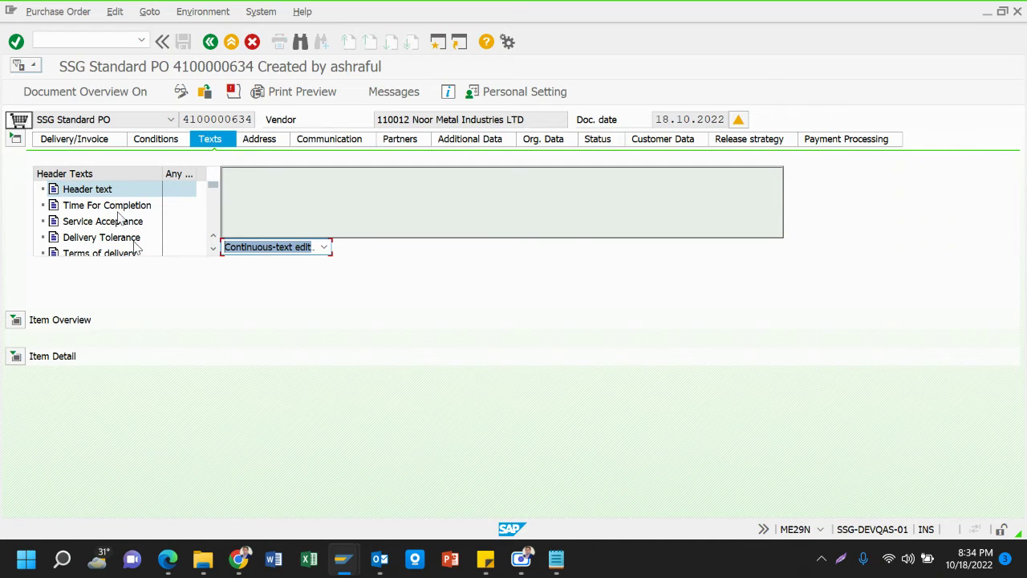
click(214, 253)
click(214, 254)
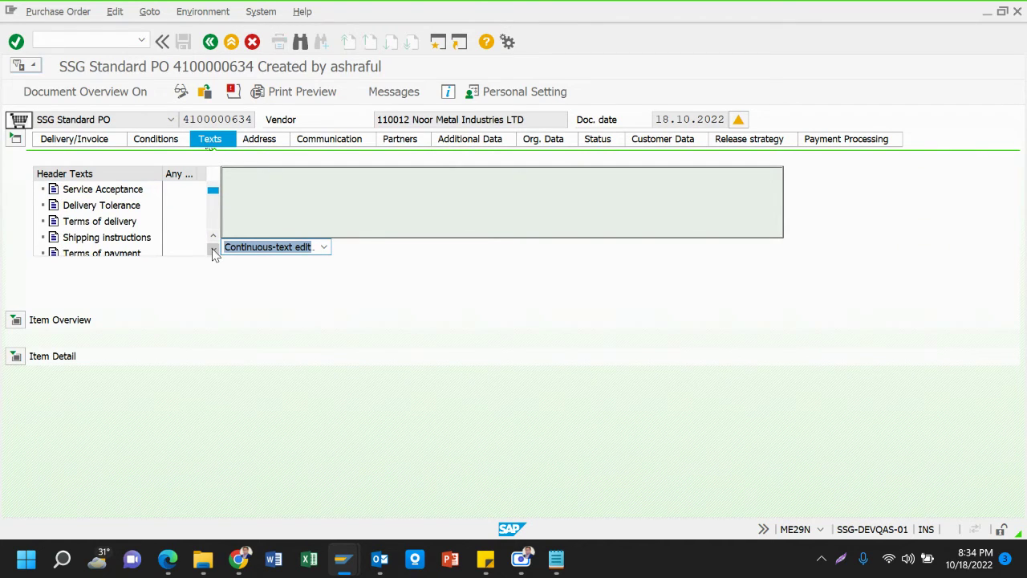
click(214, 253)
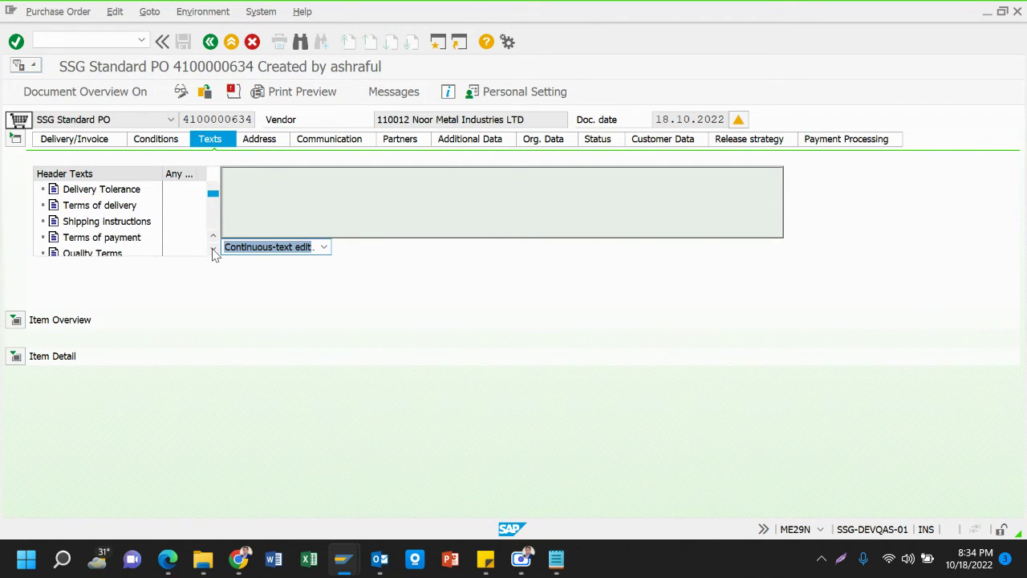
click(130, 243)
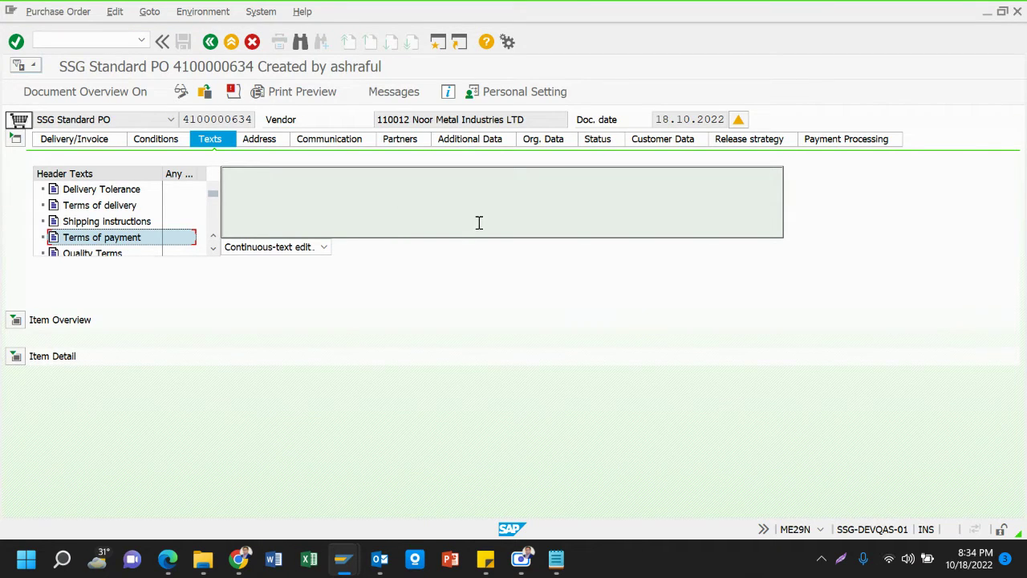
click(338, 207)
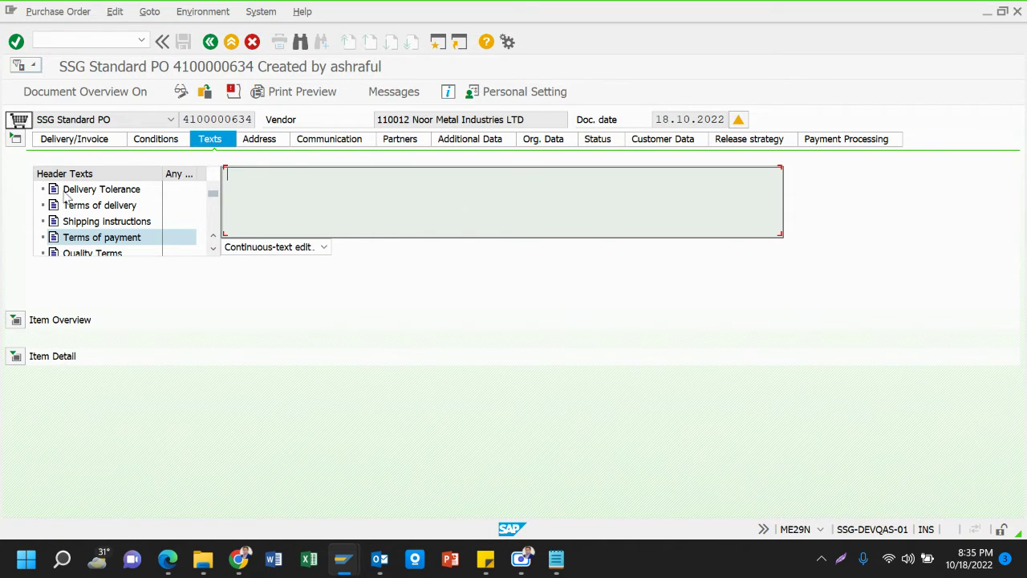
click(16, 140)
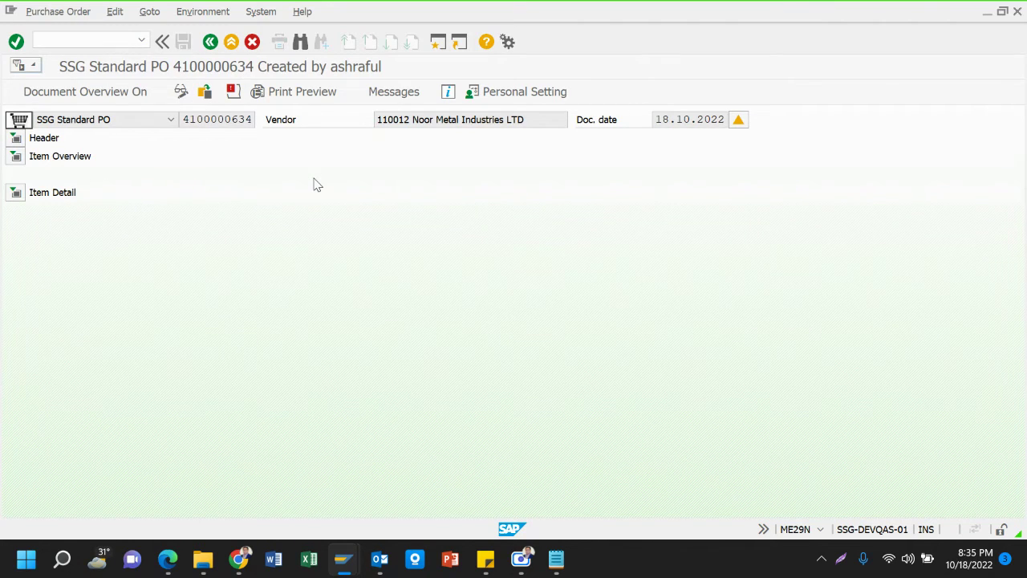
click(16, 137)
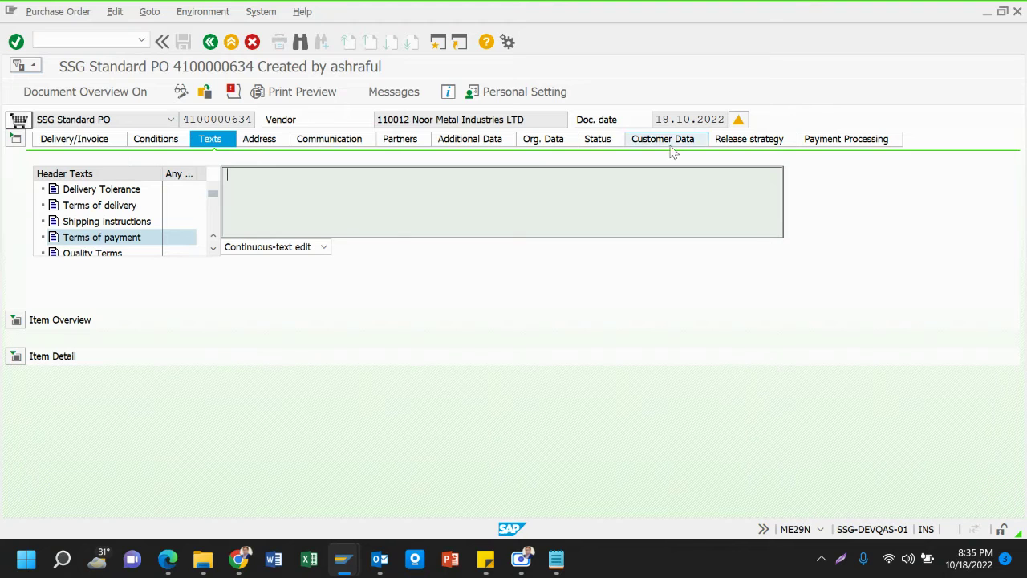
Review the header's Payment Processing, Release strategy, Delivery/Invoice and Conditions tabs
click(855, 139)
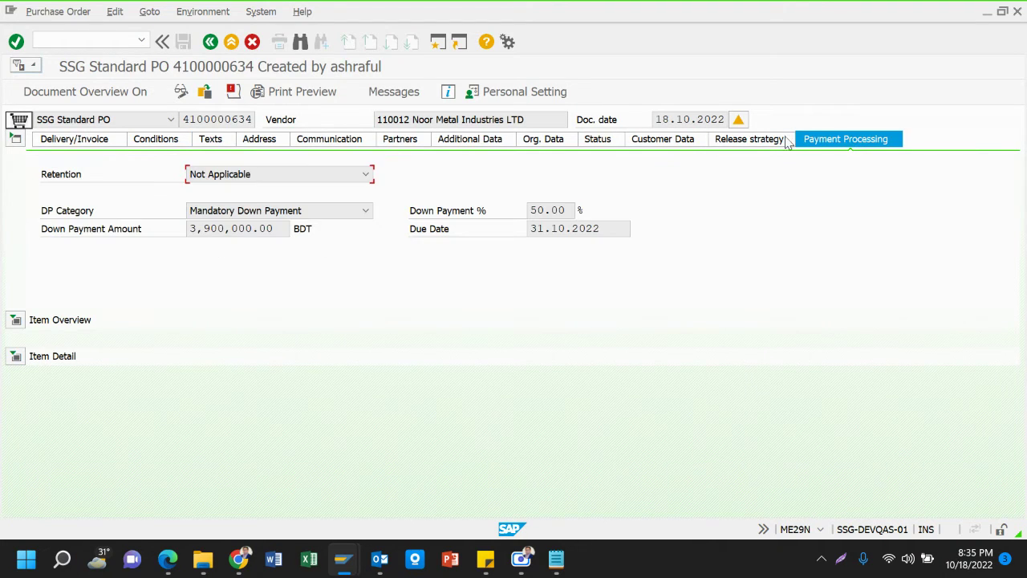
click(726, 141)
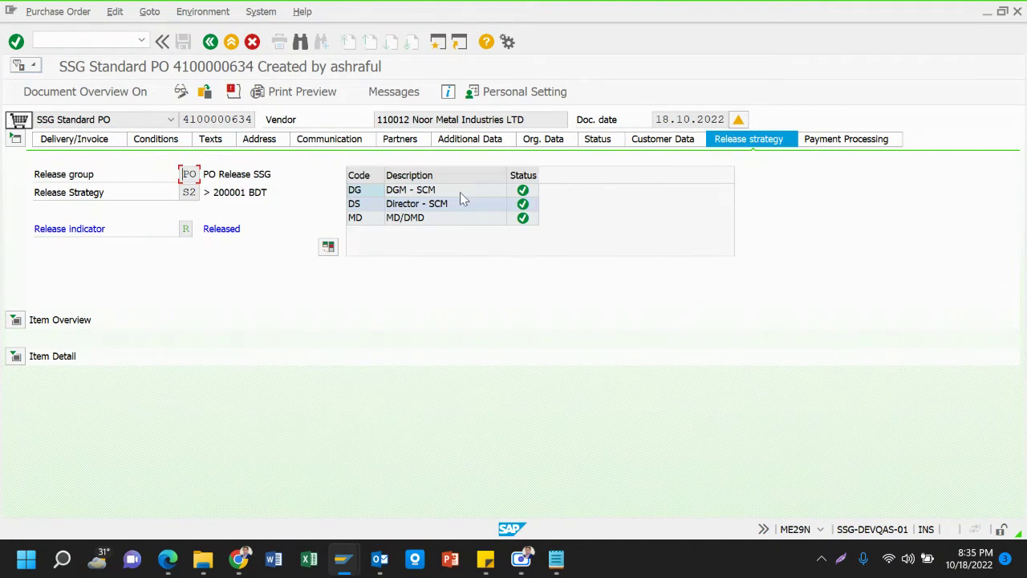
click(72, 143)
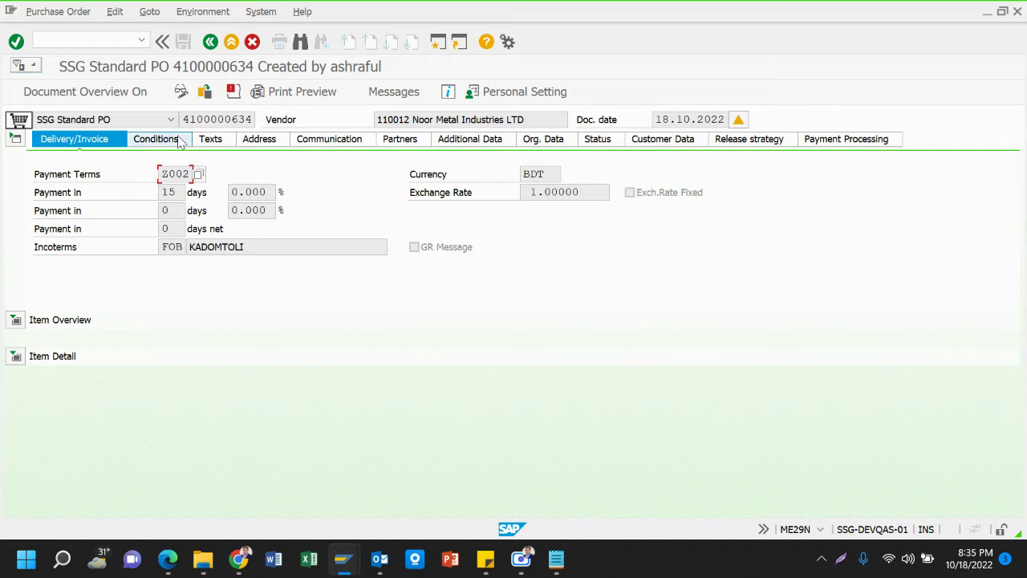
click(178, 144)
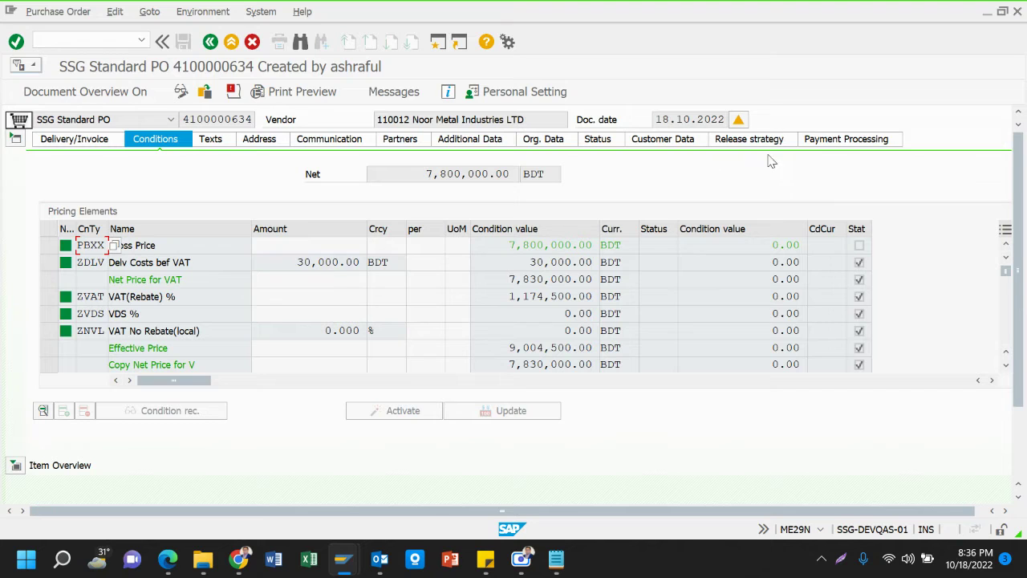
Confirm the 50.00% down payment of 3,900,000.00 BDT, then exit to SAP Easy Access
click(854, 139)
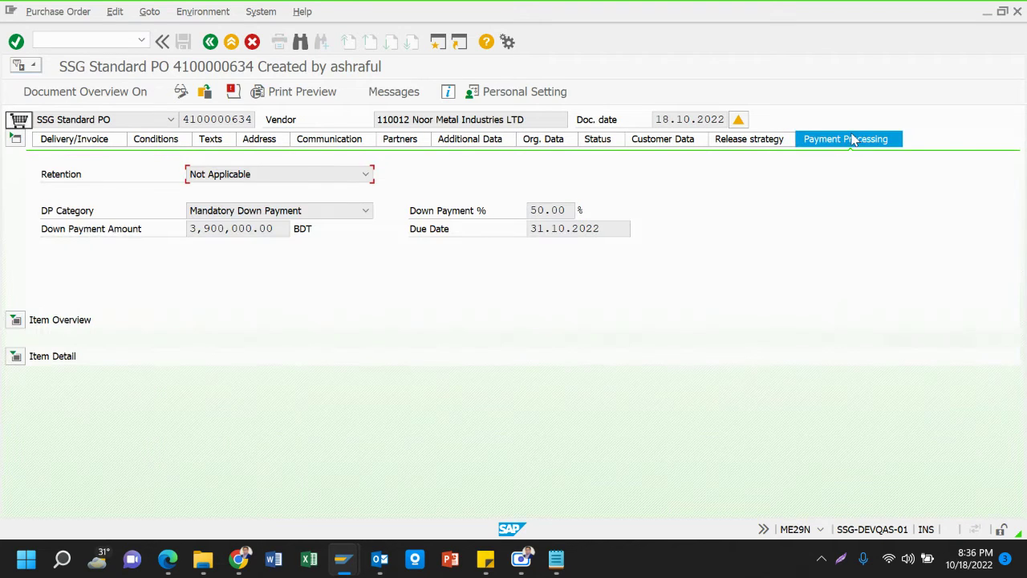
click(532, 212)
drag(543, 215, 578, 216)
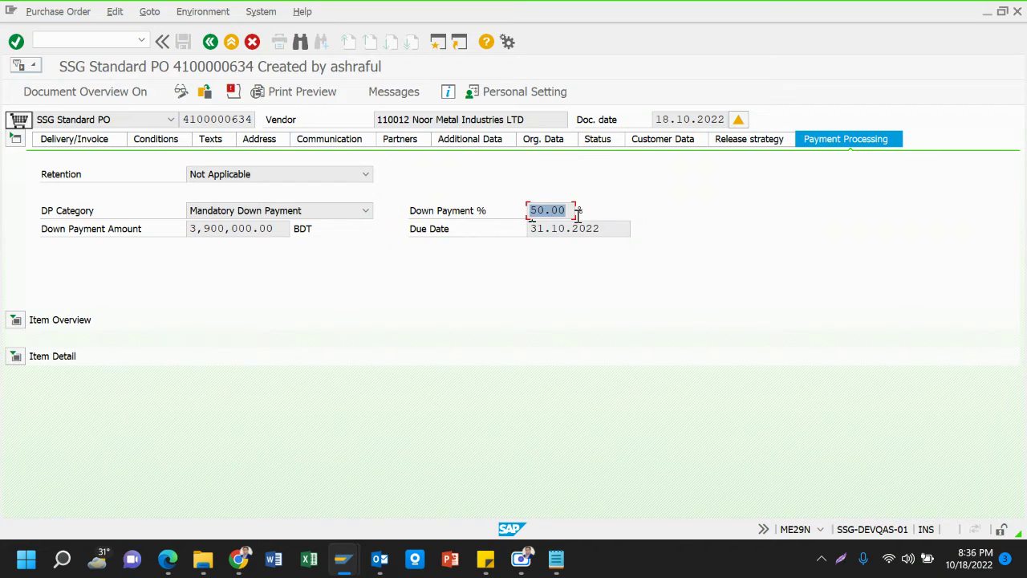
click(194, 230)
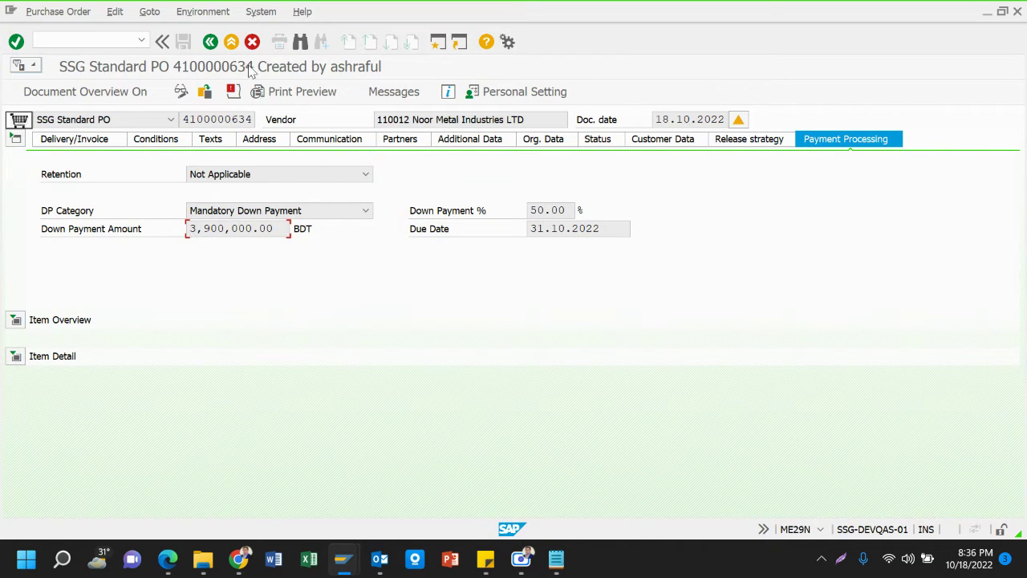
click(232, 42)
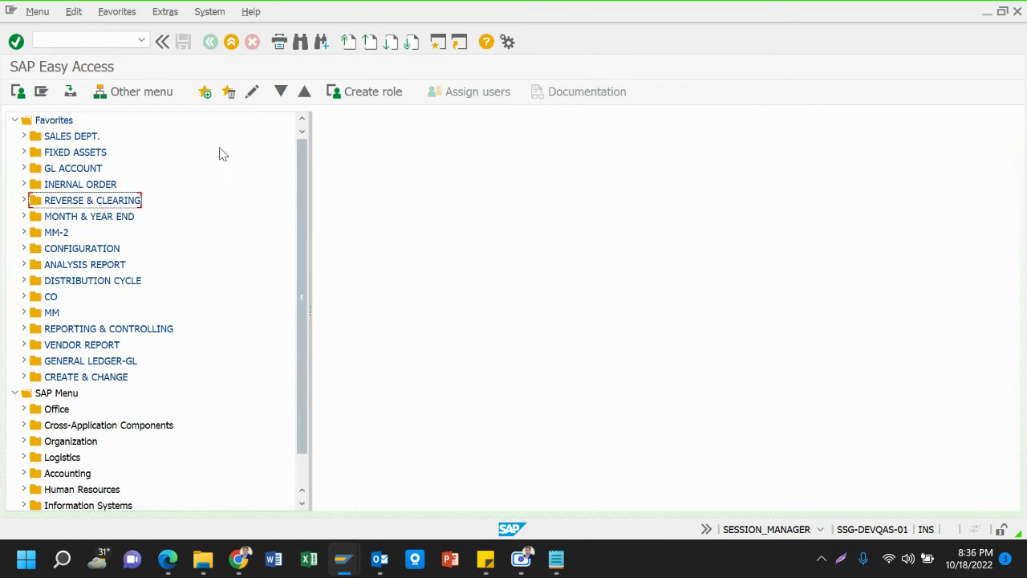
Add a new note line 'DP Processing/Settle the DP :' below the PO number
click(556, 560)
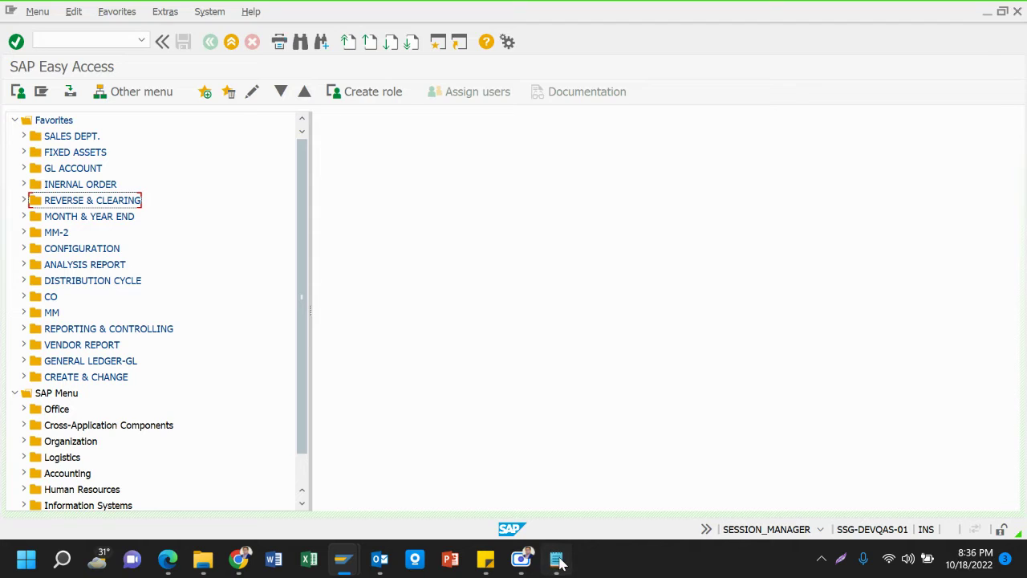
click(735, 182)
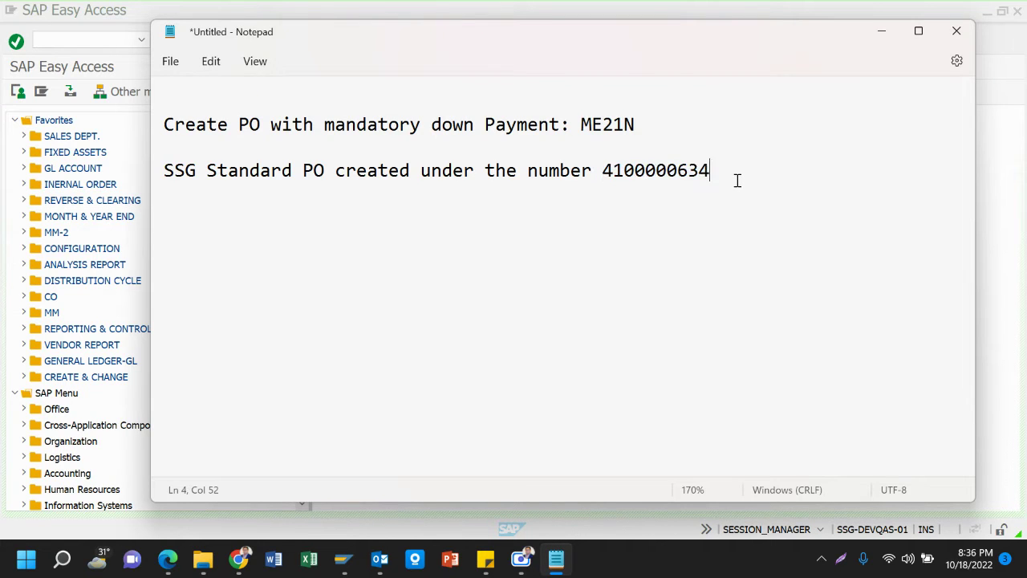
key(Return)
key(Return)
text(dp)
key(BackSpace)
key(BackSpace)
key(BackSpace)
text(DP)
text(rocess)
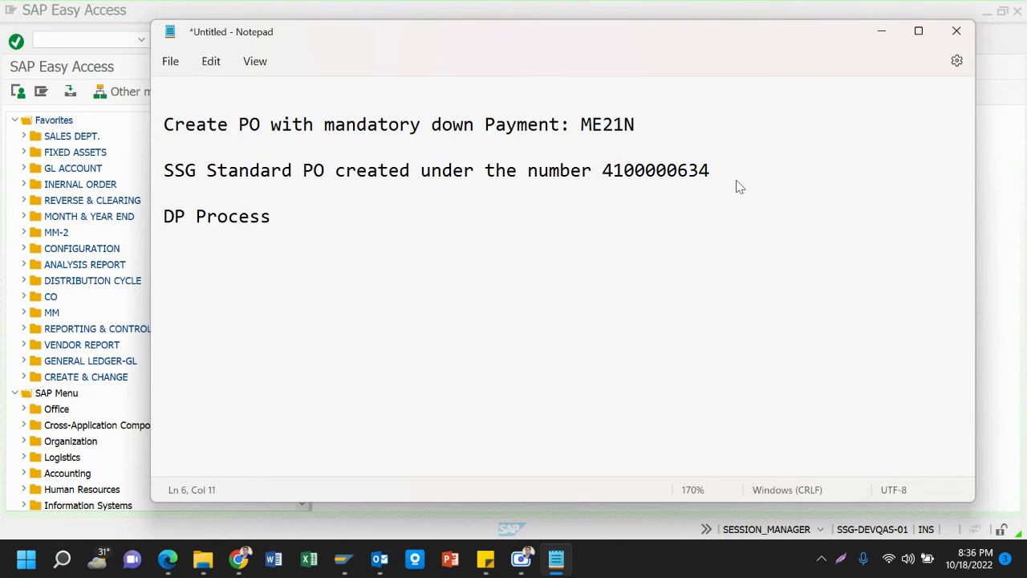
text(ing :)
text(/Settle )
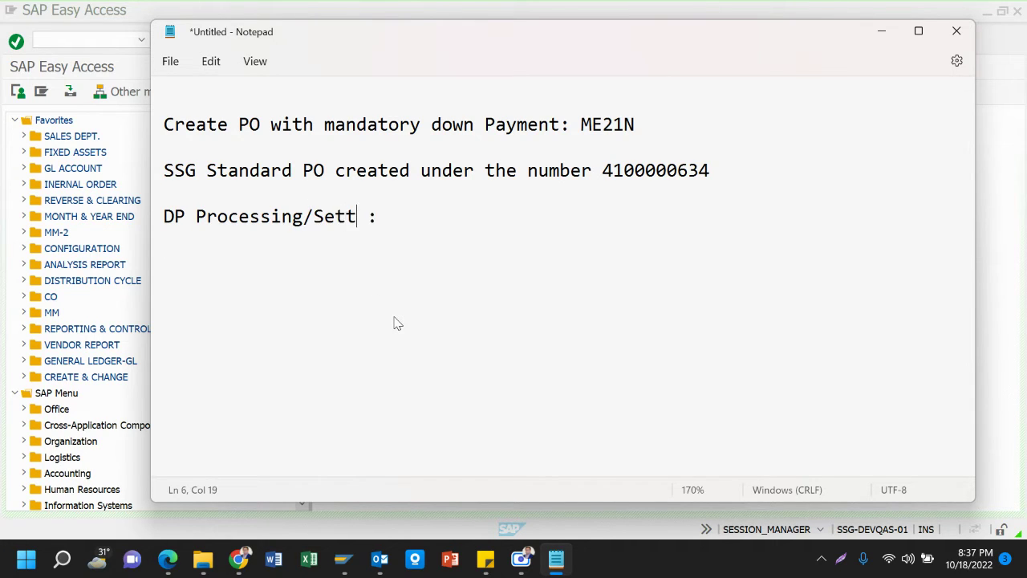
text(the DP)
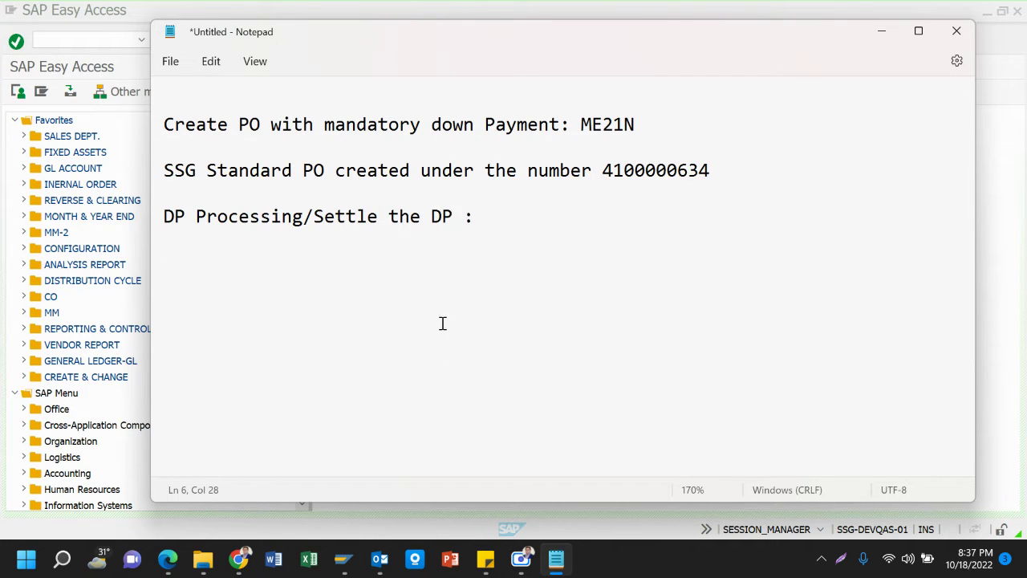
Append the code ME2DP after the colon, fixing the mistyped ME@DP
click(495, 219)
text(ME@DP)
key(Left)
key(Left)
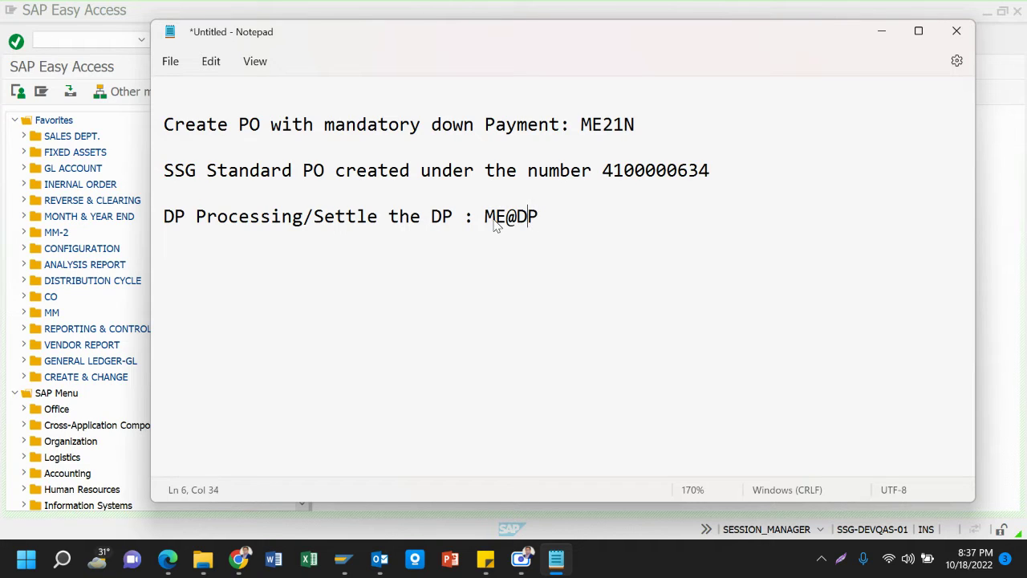
key(BackSpace)
text(2)
key(Right)
key(Right)
key(shift+Left)
key(shift+Left)
key(shift+Left)
key(shift+Left)
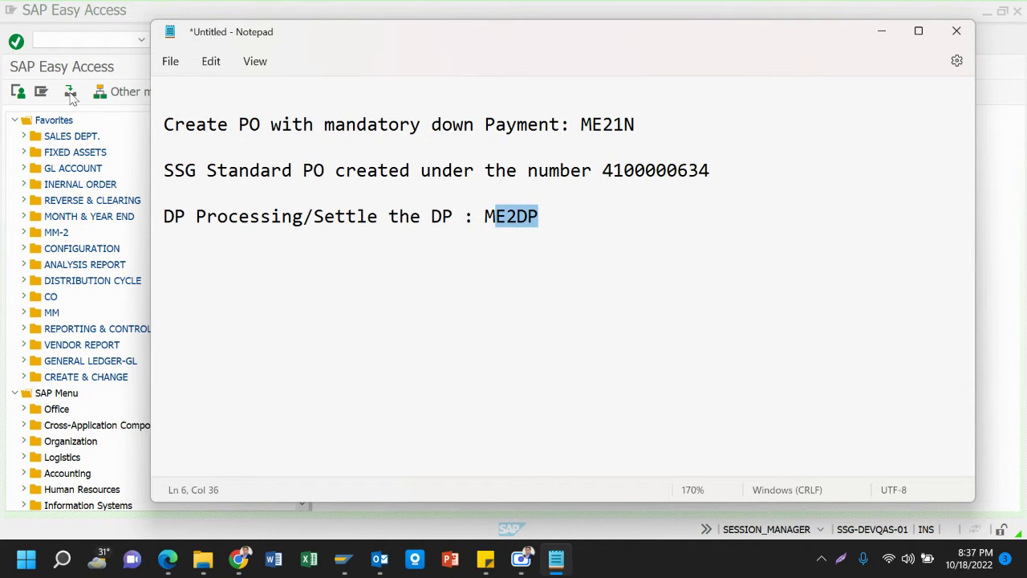
Run transaction ME2DP from the SAP command field
click(101, 41)
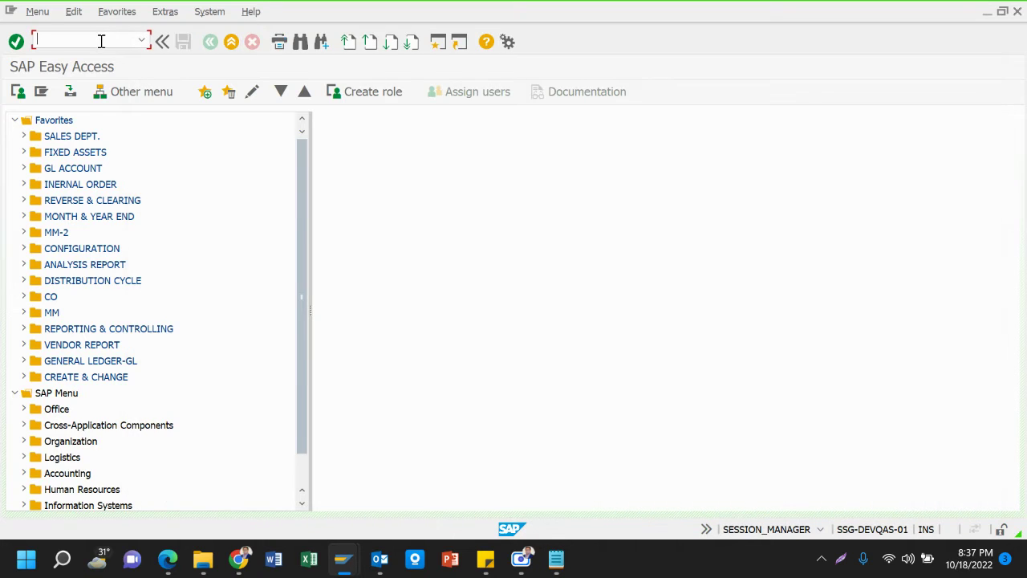
text(me2dp)
key(Return)
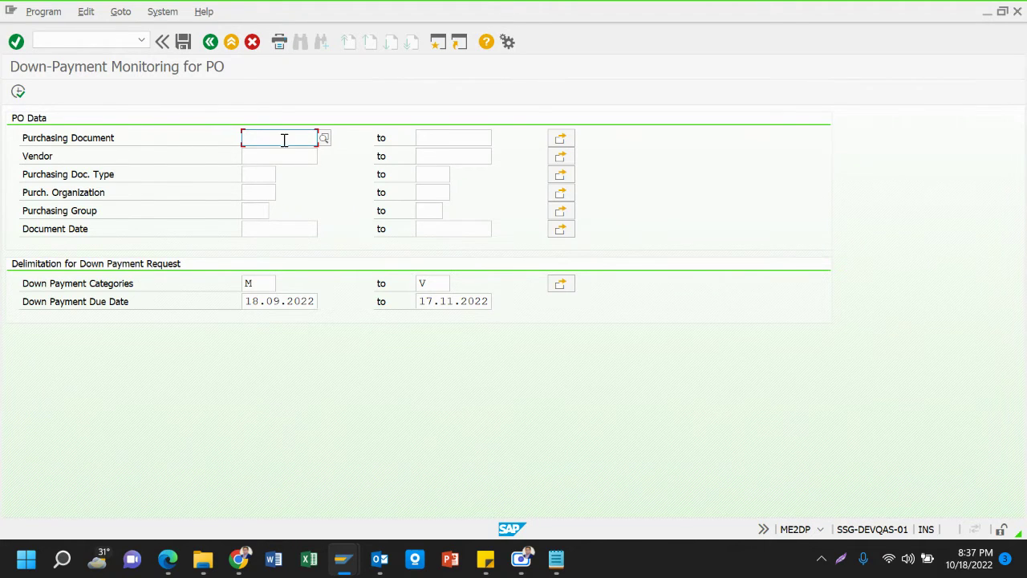
Inspect the Vendor, Purchasing Document and Purchasing Doc. Type selection fields
click(280, 155)
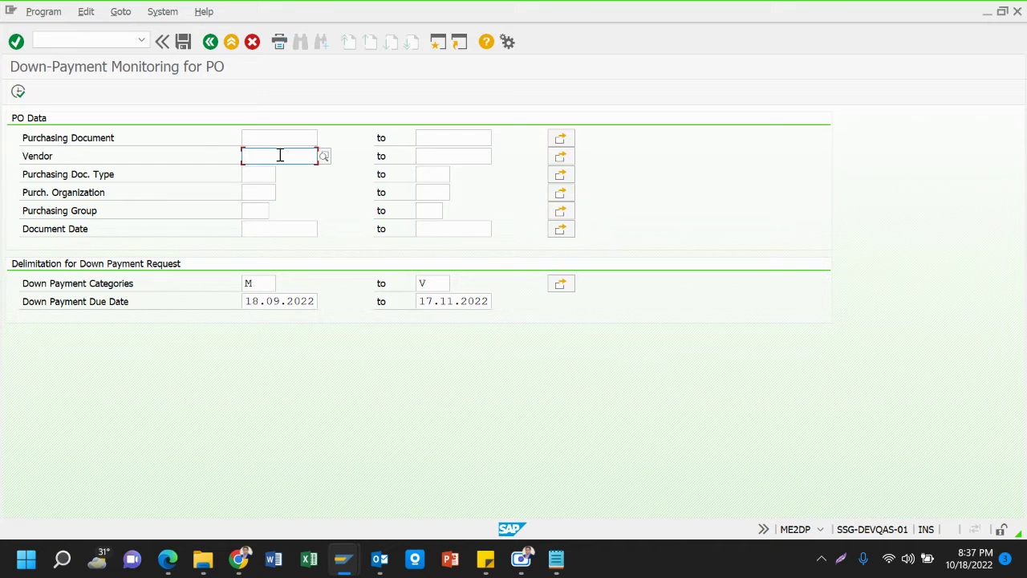
click(282, 141)
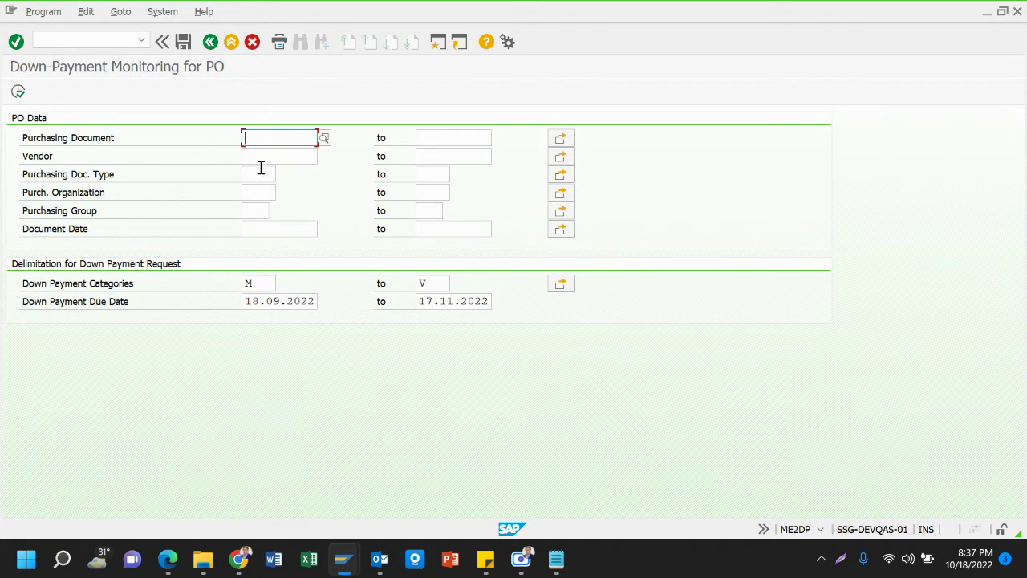
click(261, 172)
click(268, 135)
click(252, 158)
mouse_move(565, 557)
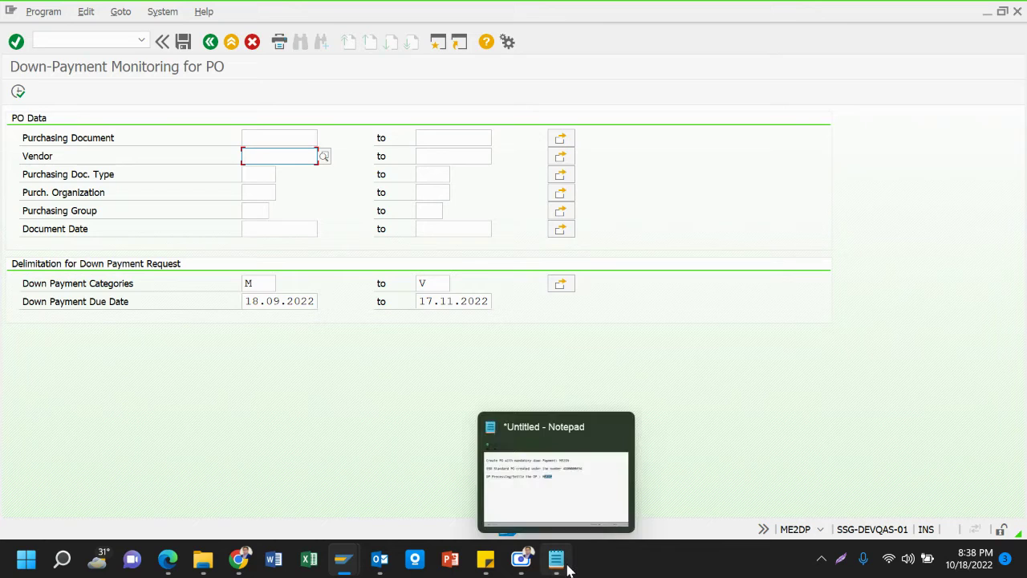
click(585, 483)
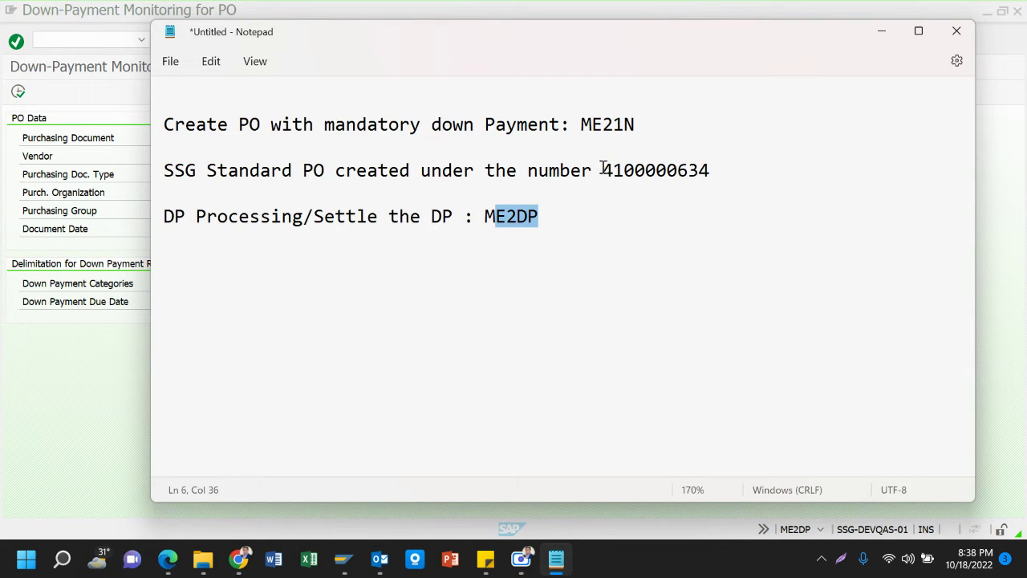
drag(602, 167, 715, 171)
key(ctrl+c)
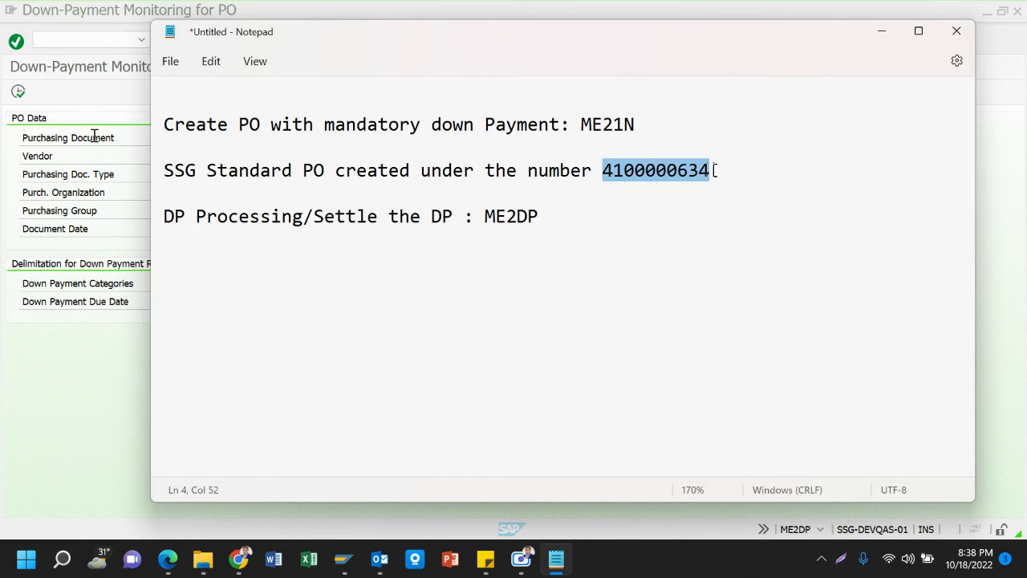
click(93, 169)
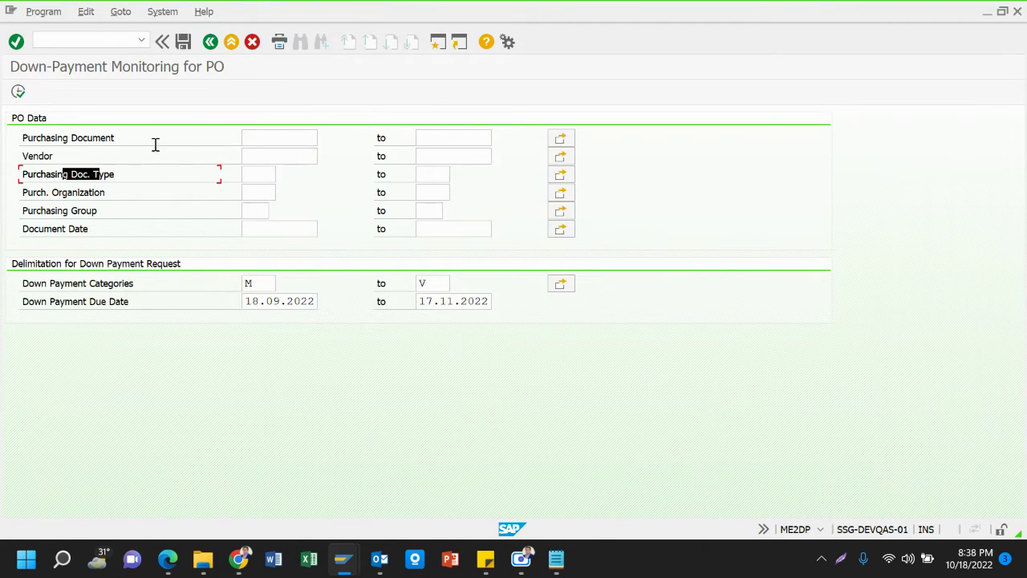
click(265, 145)
key(ctrl+v)
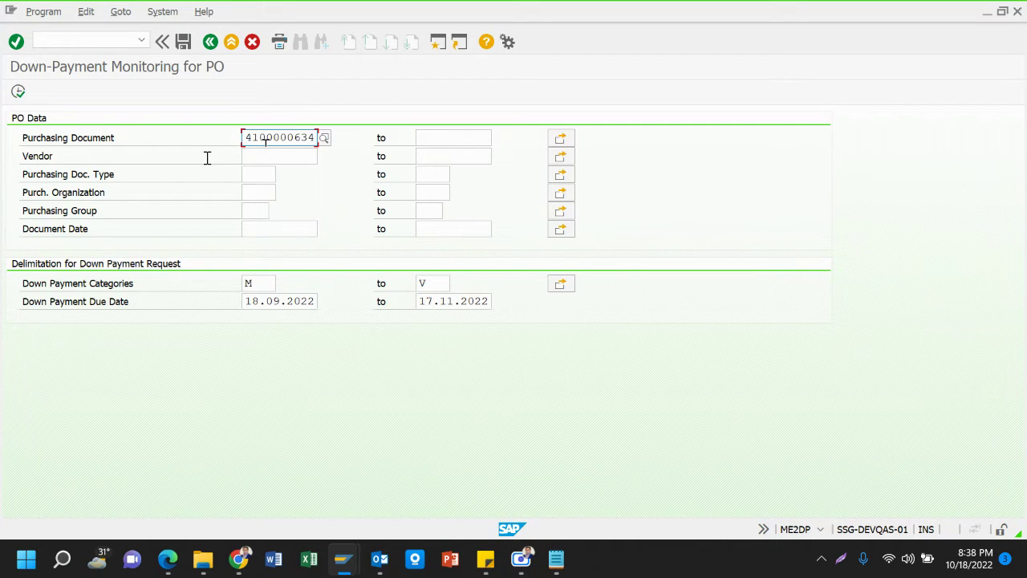
click(122, 135)
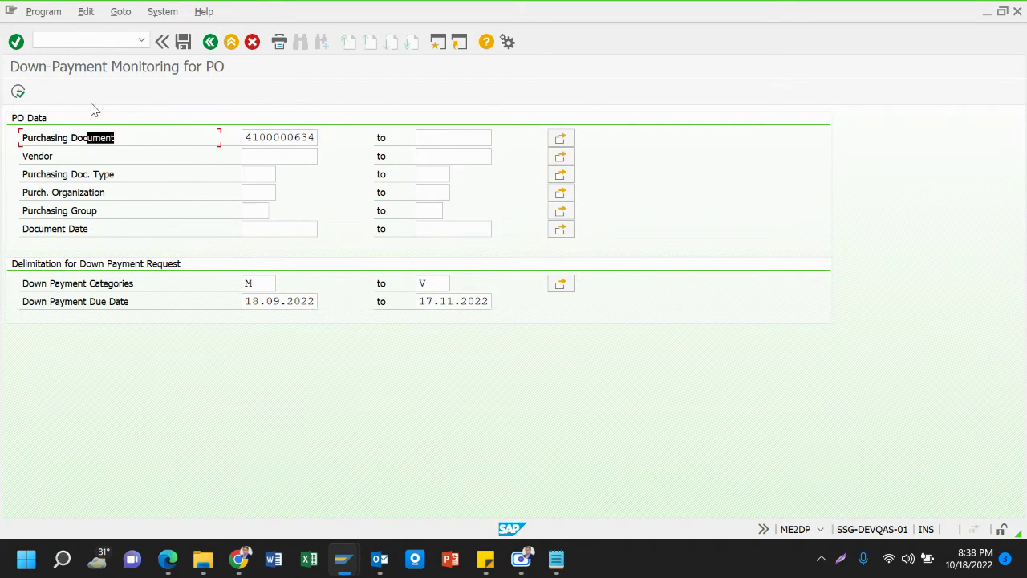
click(18, 92)
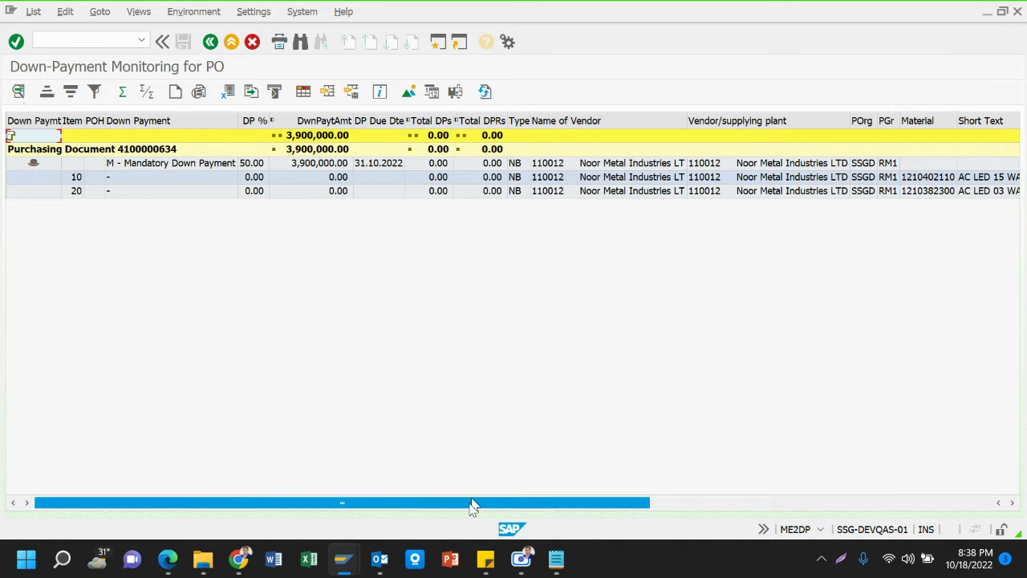
drag(472, 506, 803, 494)
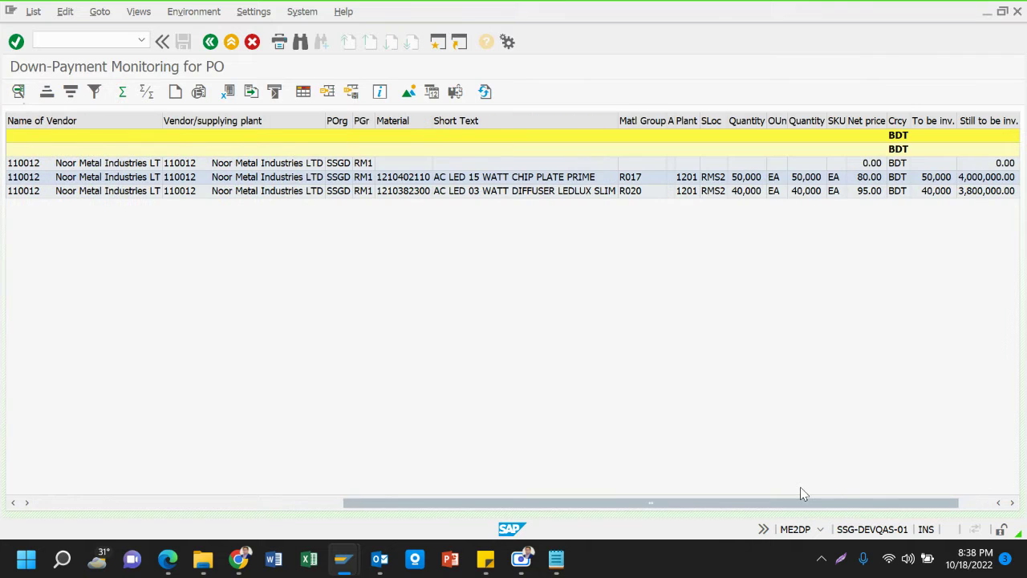
click(523, 178)
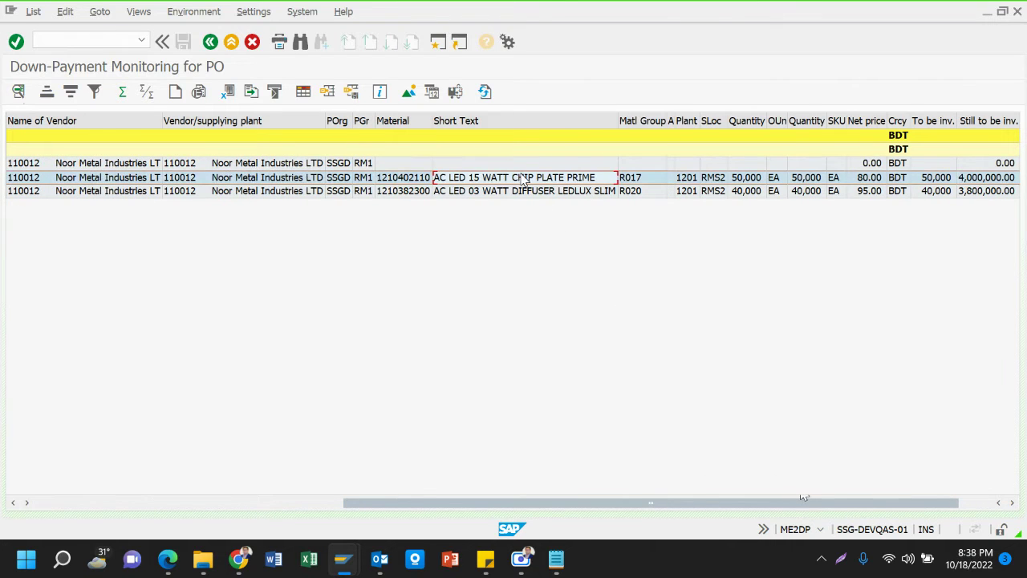
key(Down)
key(Up)
key(Up)
key(Down)
key(Up)
key(Up)
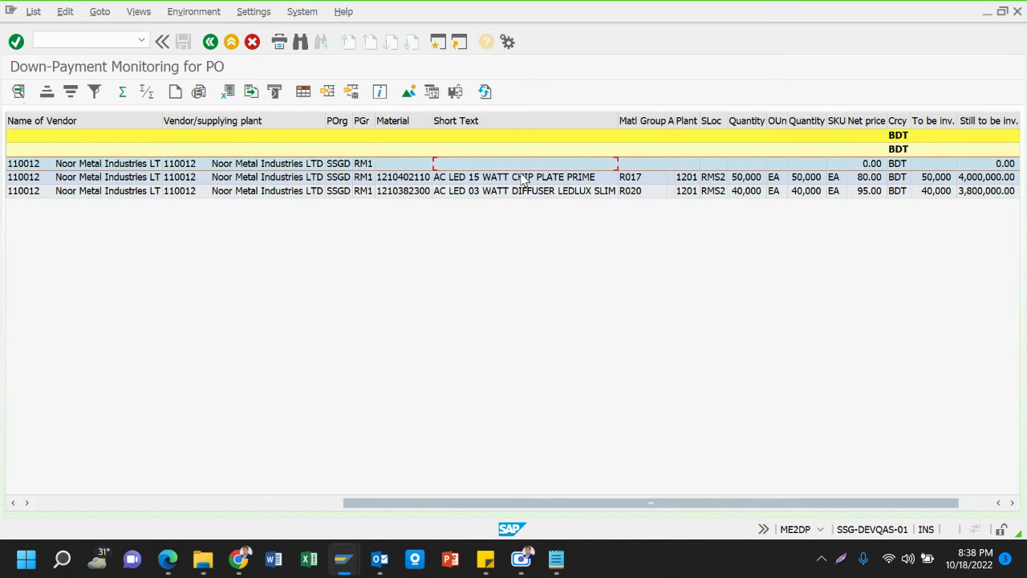
Review the item columns: 4,000,000.00 still to be delivered for item 10 and 3,800,000.00 for item 20
key(Down)
key(Right)
key(Right)
key(Right)
key(Right)
key(Right)
key(Right)
key(Right)
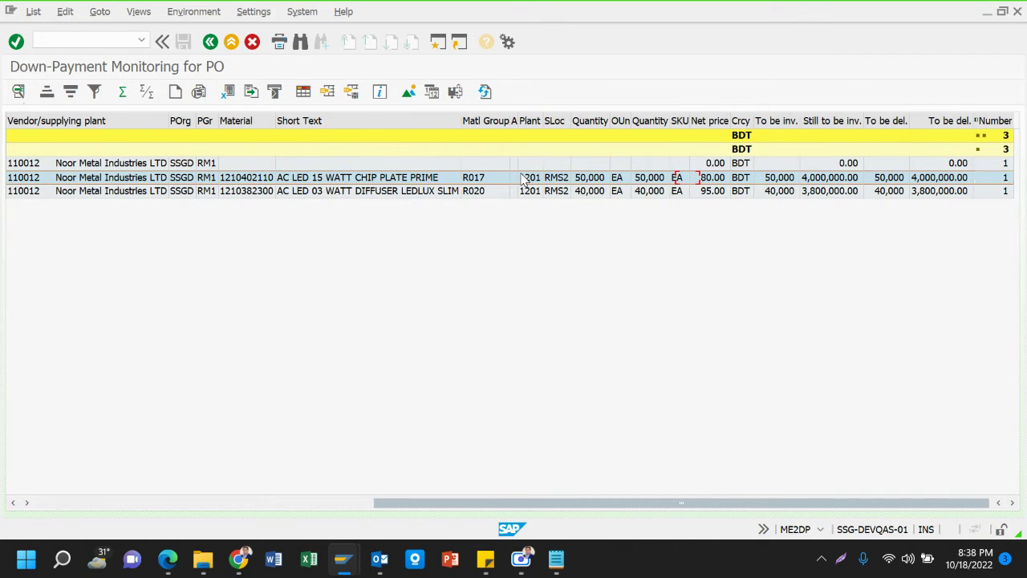
key(Right)
key(Right)
key(Right)
key(Right)
key(Right)
key(Right)
key(Right)
key(Left)
key(Left)
key(Left)
key(Left)
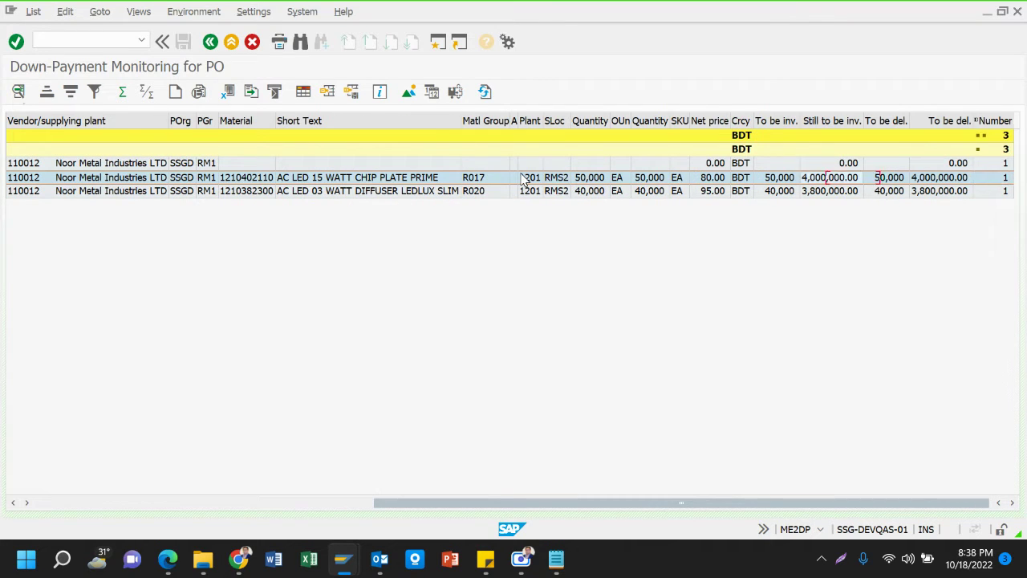
key(Left)
key(Left)
key(Left)
key(Left)
key(Left)
key(Left)
key(Left)
key(Left)
key(Left)
key(Left)
key(Left)
key(Left)
key(Left)
key(Left)
key(Left)
key(Left)
key(Left)
key(Left)
key(Left)
key(Left)
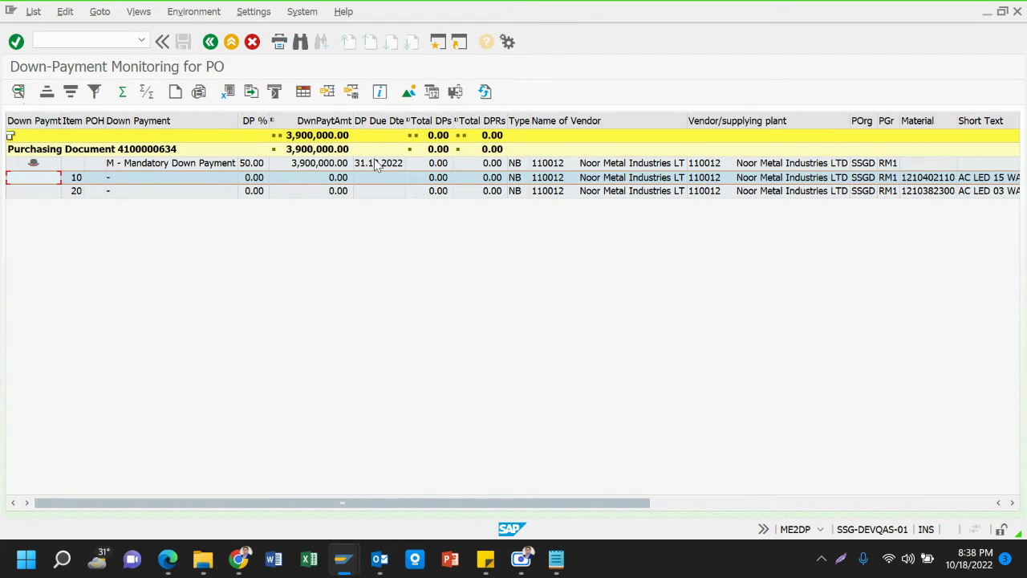
key(Right)
key(Right)
key(Right)
key(Right)
key(Right)
key(Right)
key(Right)
key(Right)
key(Right)
key(Right)
key(Right)
key(Right)
key(Right)
key(Right)
key(Right)
key(Right)
key(Right)
key(Right)
key(Right)
key(Right)
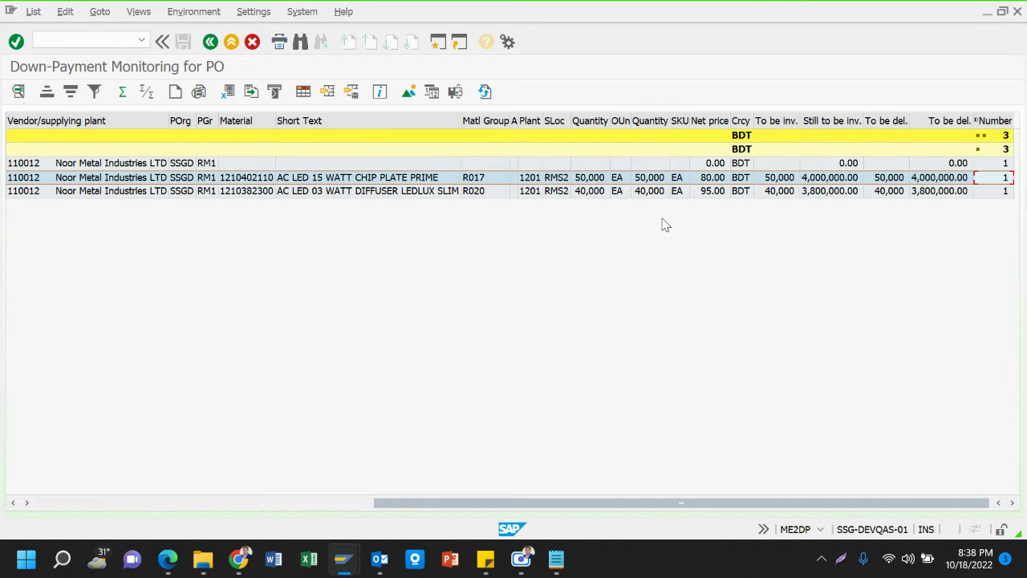
key(Down)
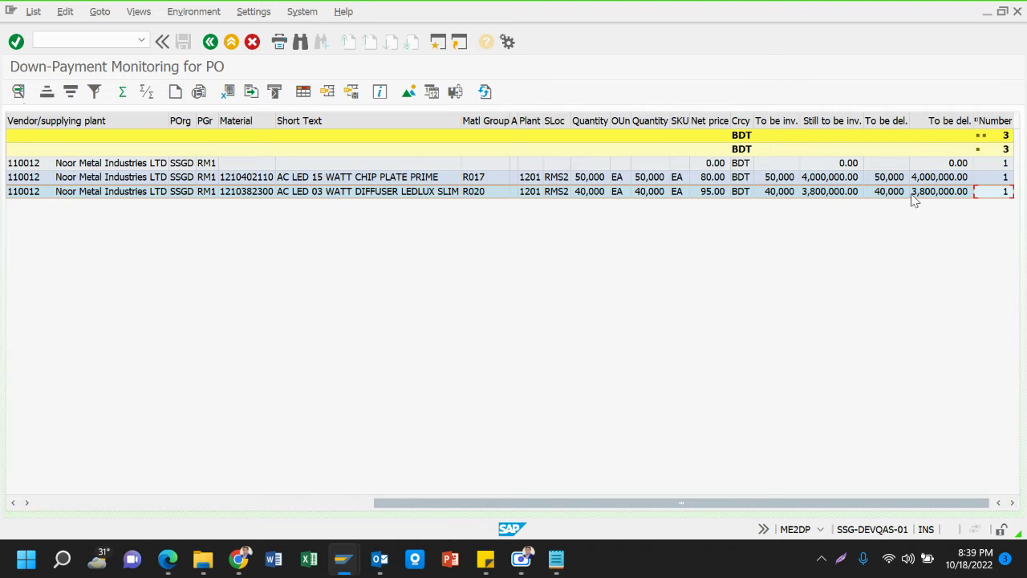
click(928, 178)
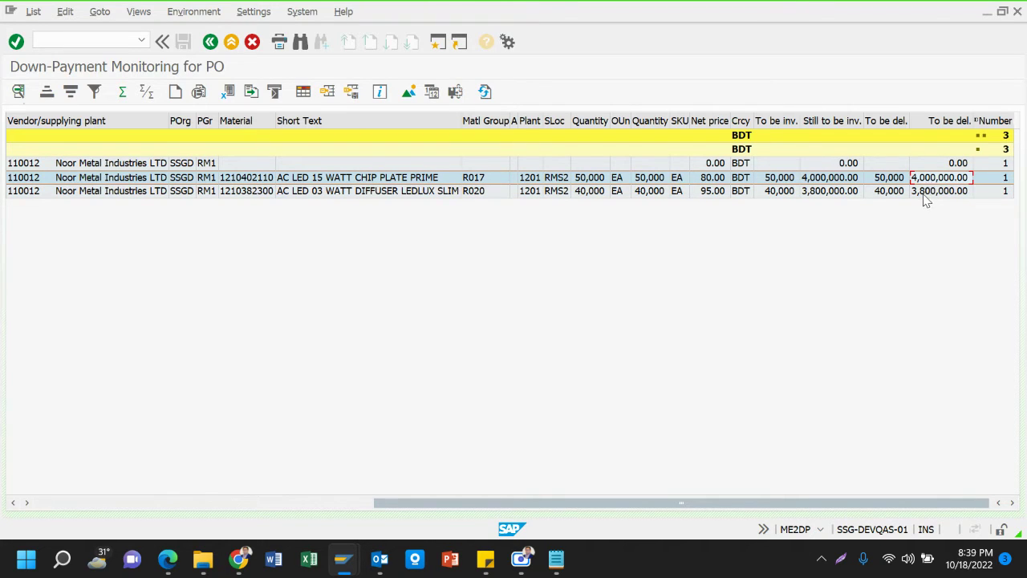
click(924, 194)
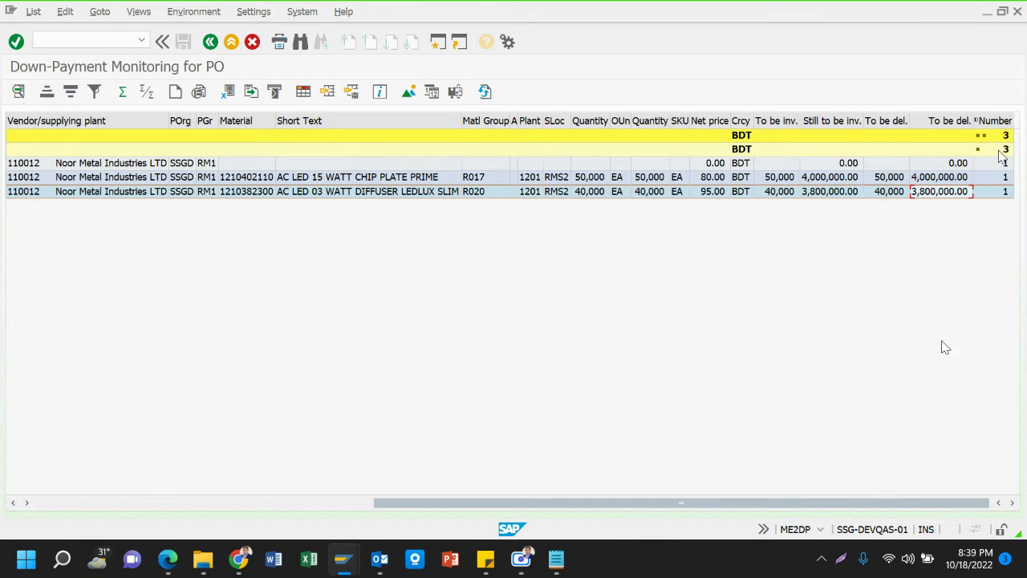
click(115, 506)
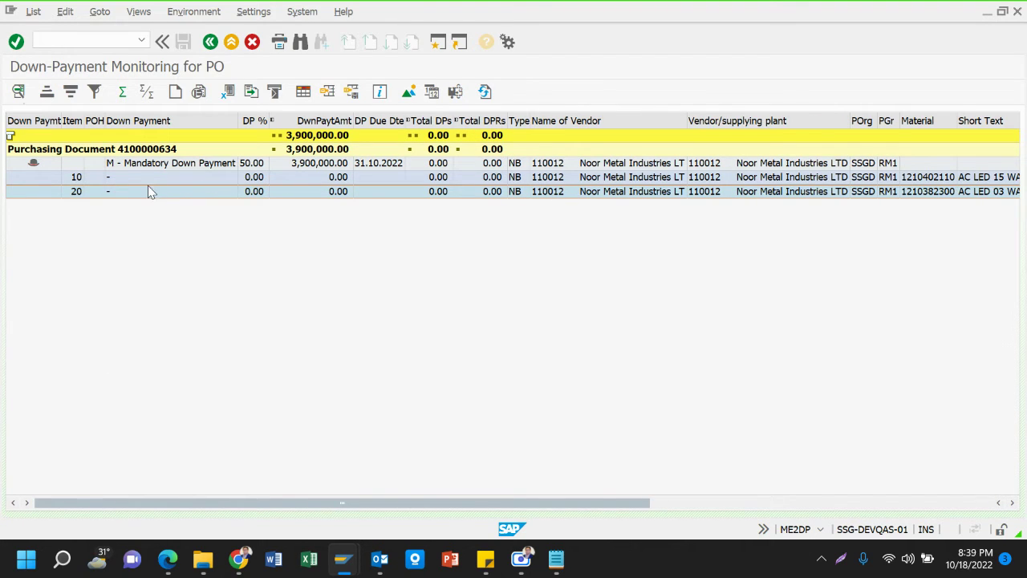
click(136, 166)
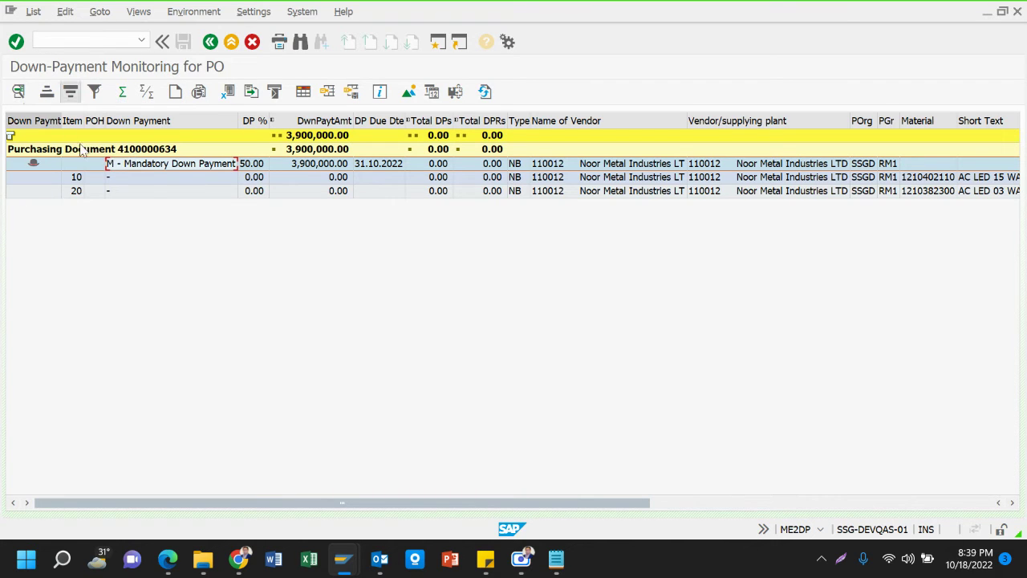
click(147, 182)
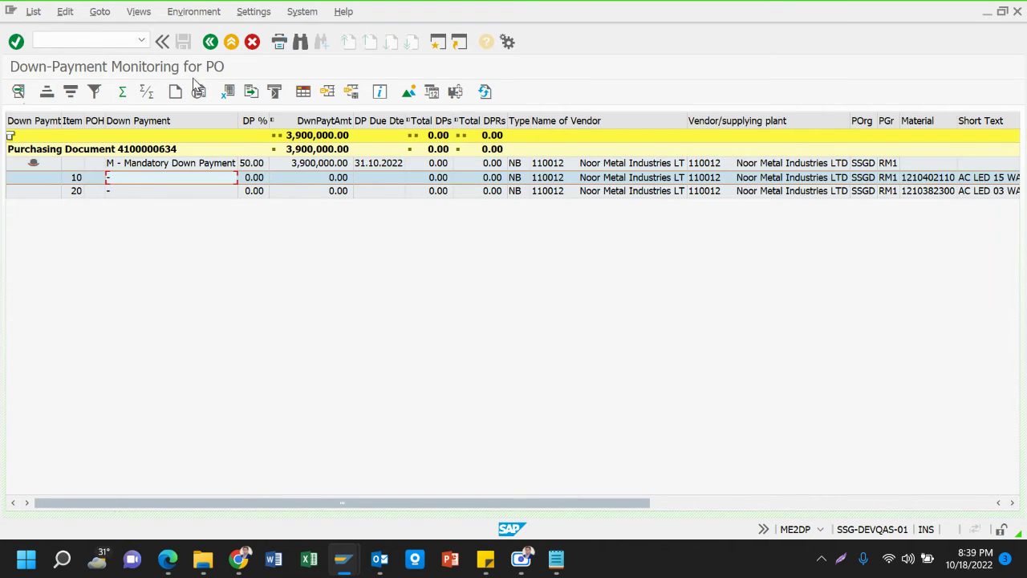
click(152, 150)
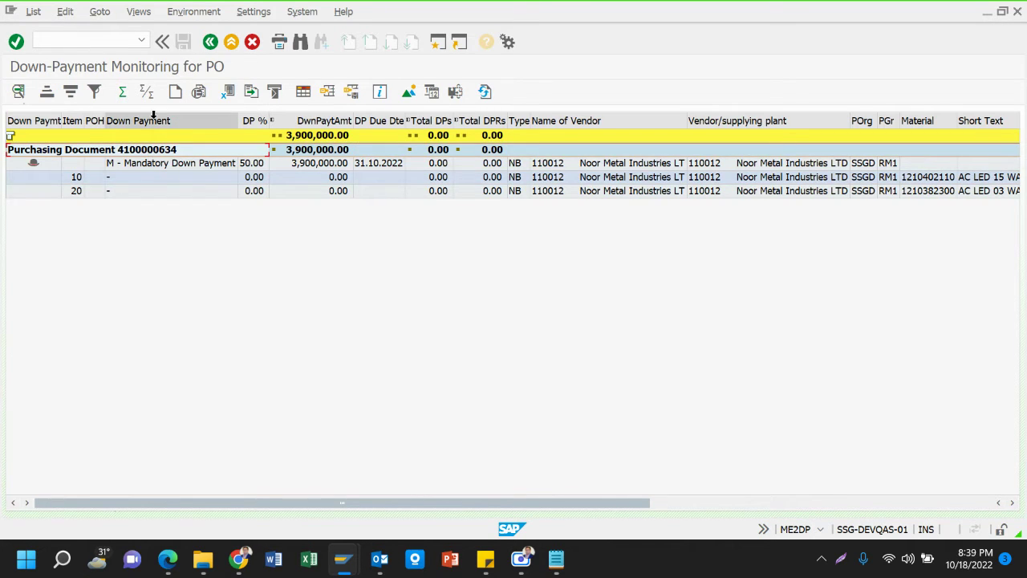
click(176, 91)
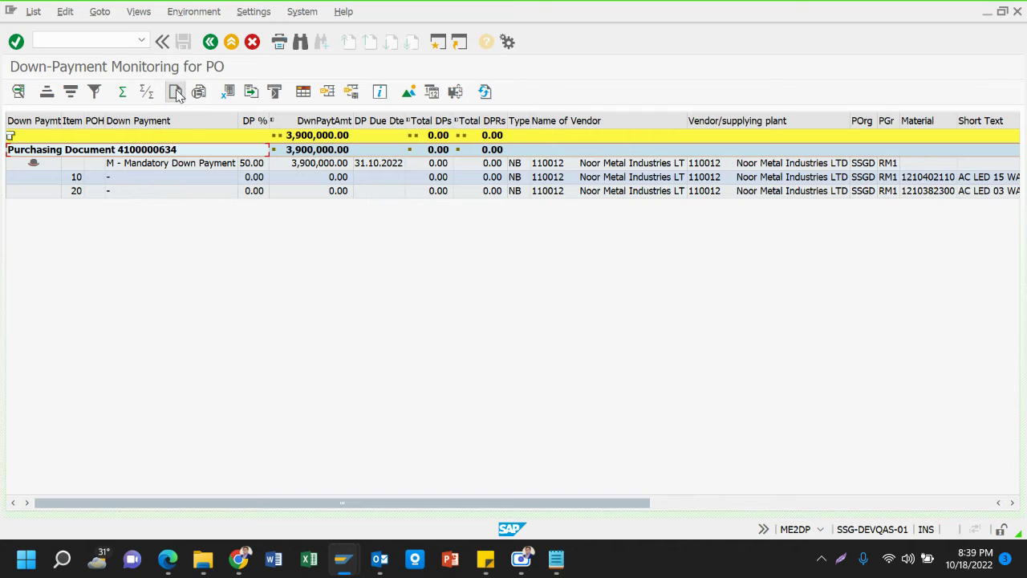
click(163, 165)
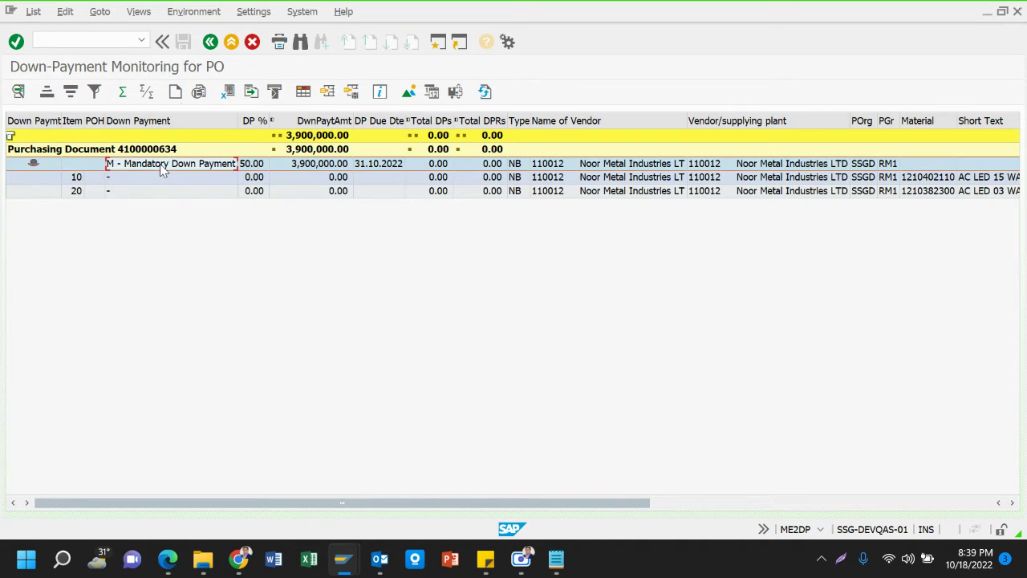
click(175, 91)
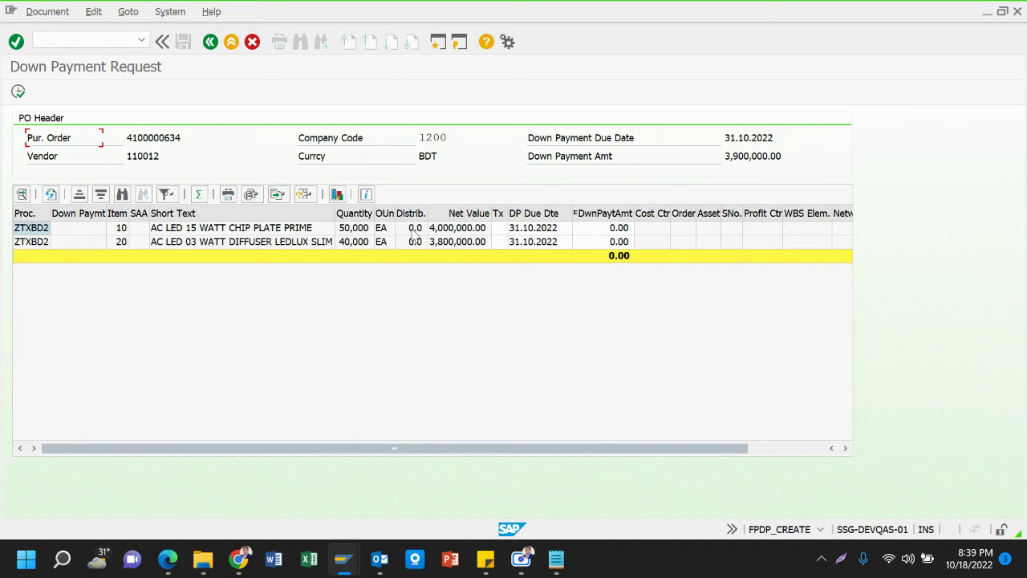
Step across item 10's fields on the request and land in its DwnPaytAmt cell
click(255, 229)
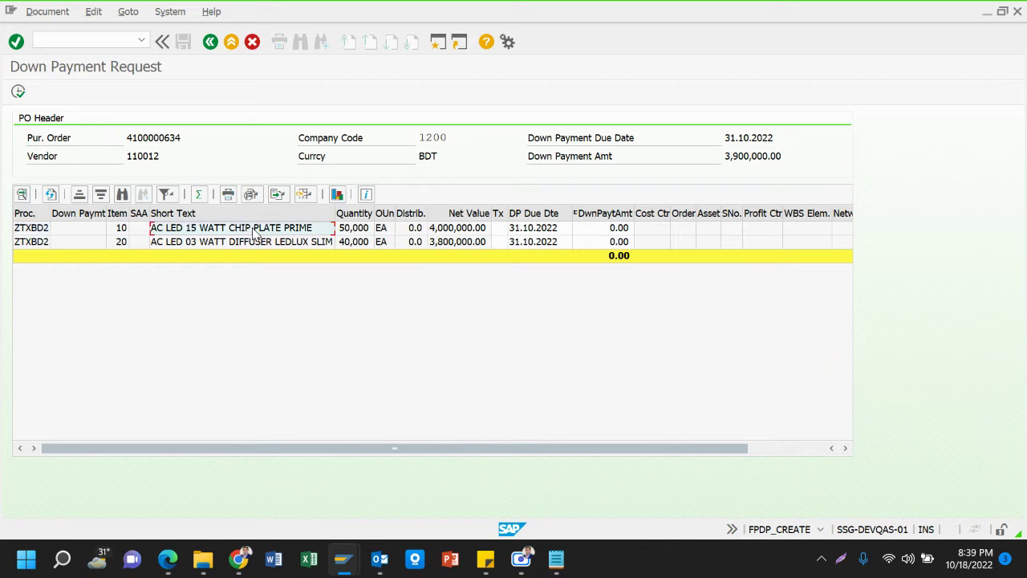
key(Tab)
key(Tab)
key(Tab)
key(Tab)
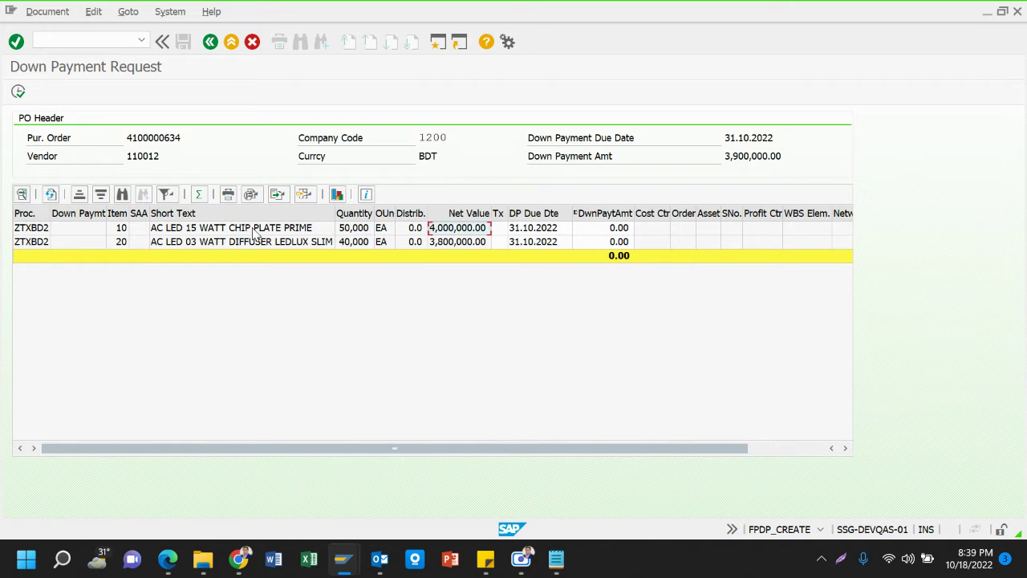
key(Tab)
key(Tab)
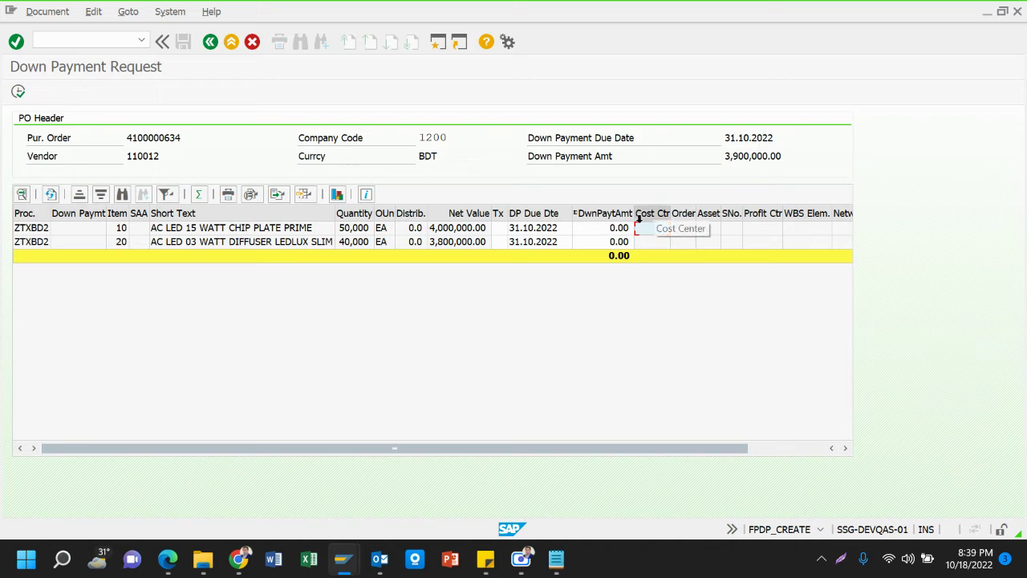
click(604, 229)
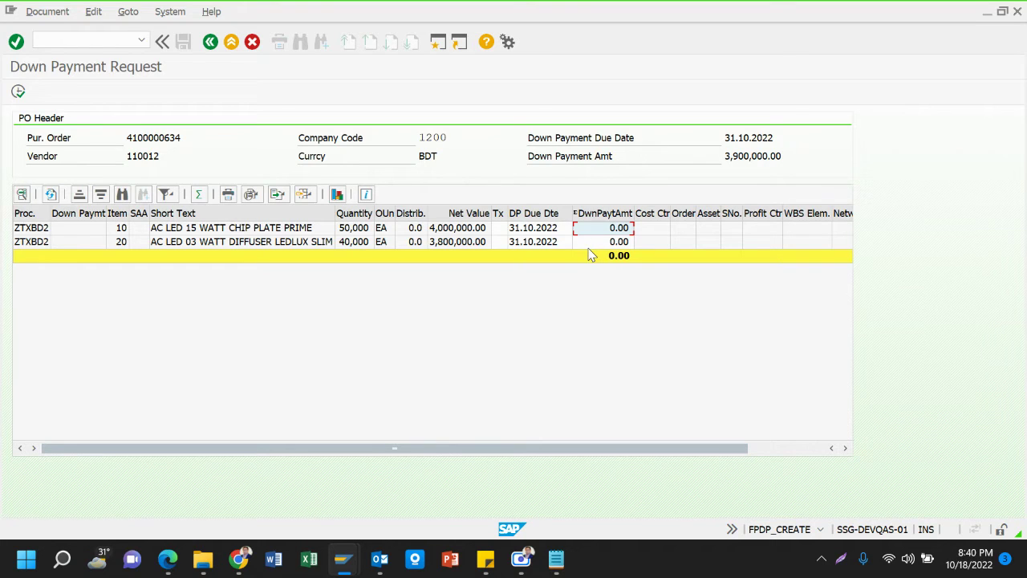
Enter 2000000 in item 10's DwnPaytAmt and replace item 20's 0.00 with 1,900,000
text(2000000)
key(Tab)
key(Tab)
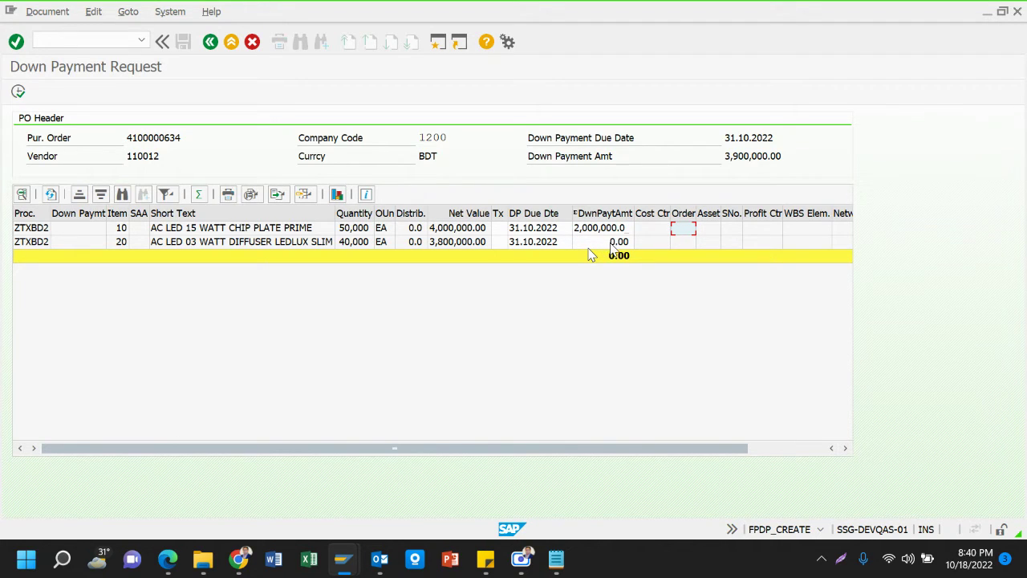
click(612, 243)
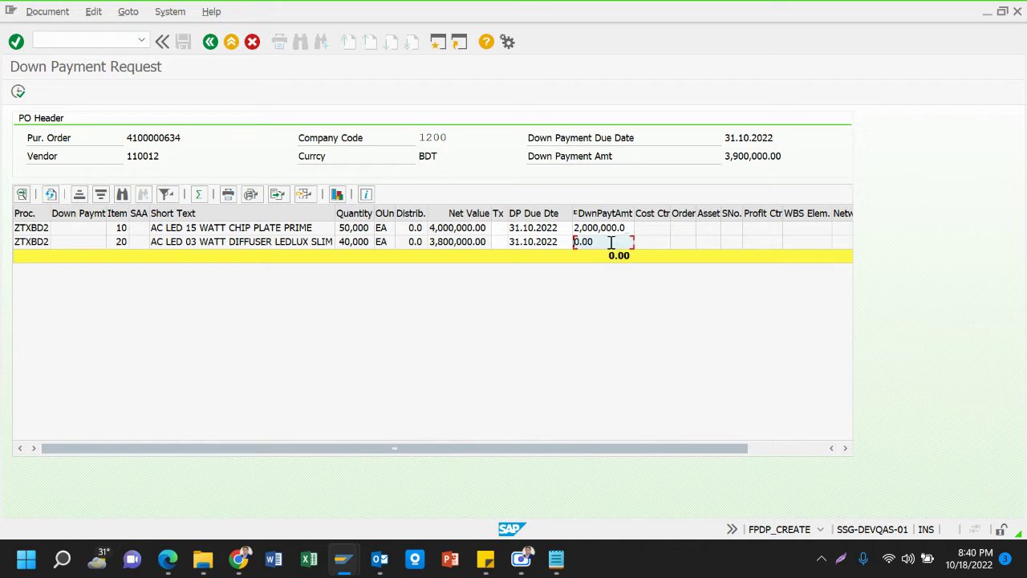
key(Delete)
key(Delete)
key(Delete)
key(Delete)
text(1,900,000)
key(Return)
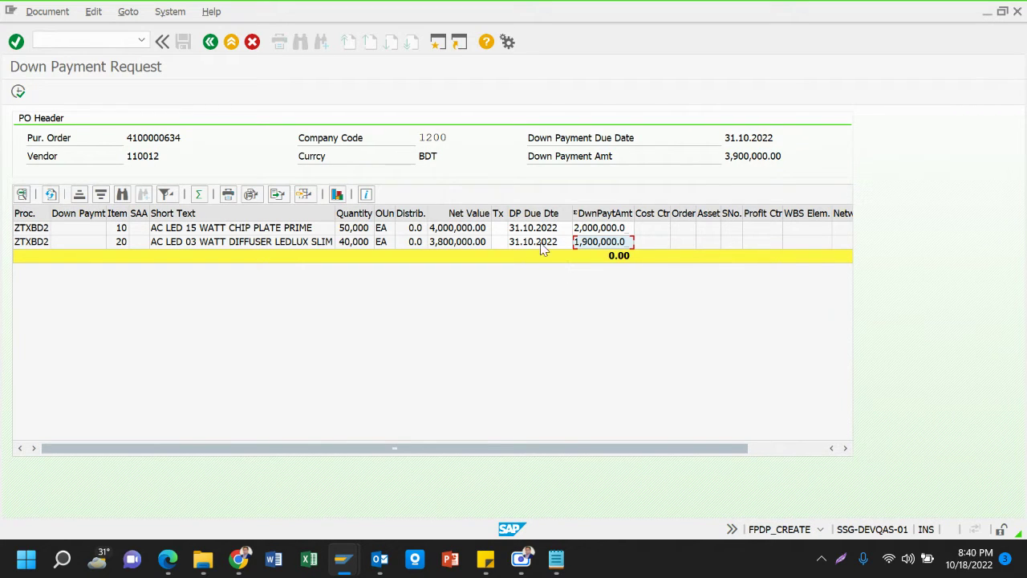
key(Up)
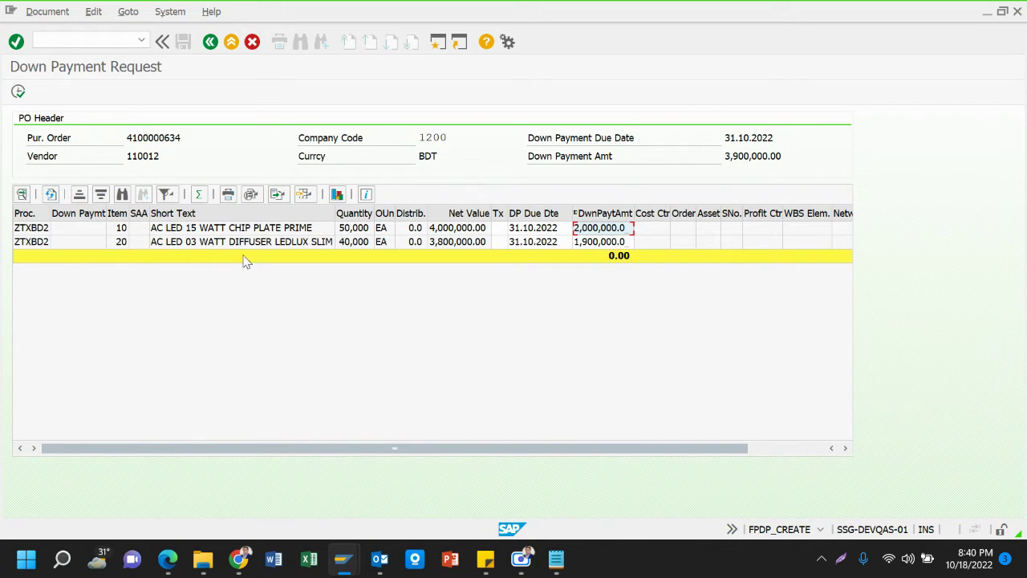
Check the item amounts 2,000,000 and 1,900,000 against the 3,900,000 total down payment
click(477, 230)
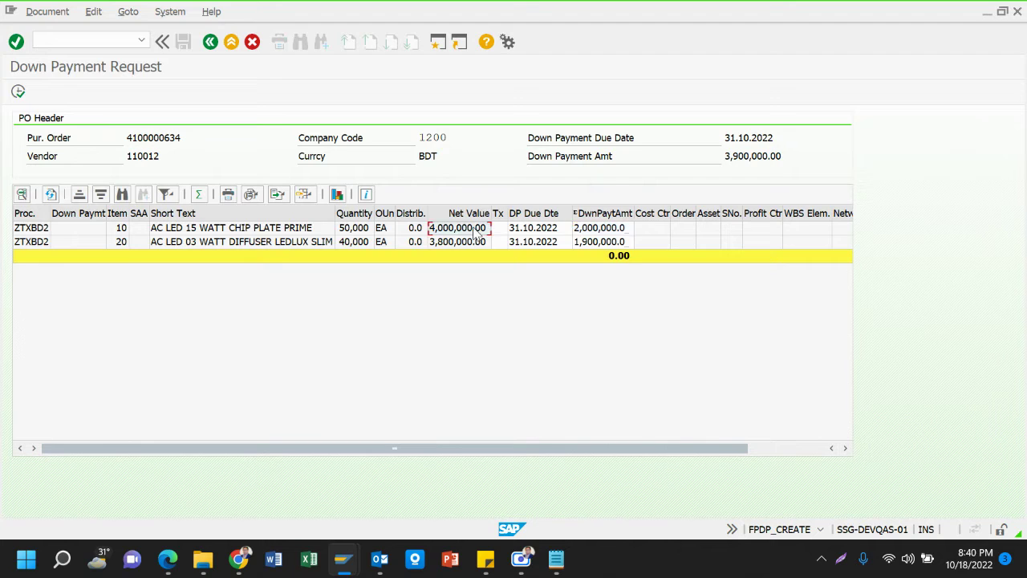
click(582, 231)
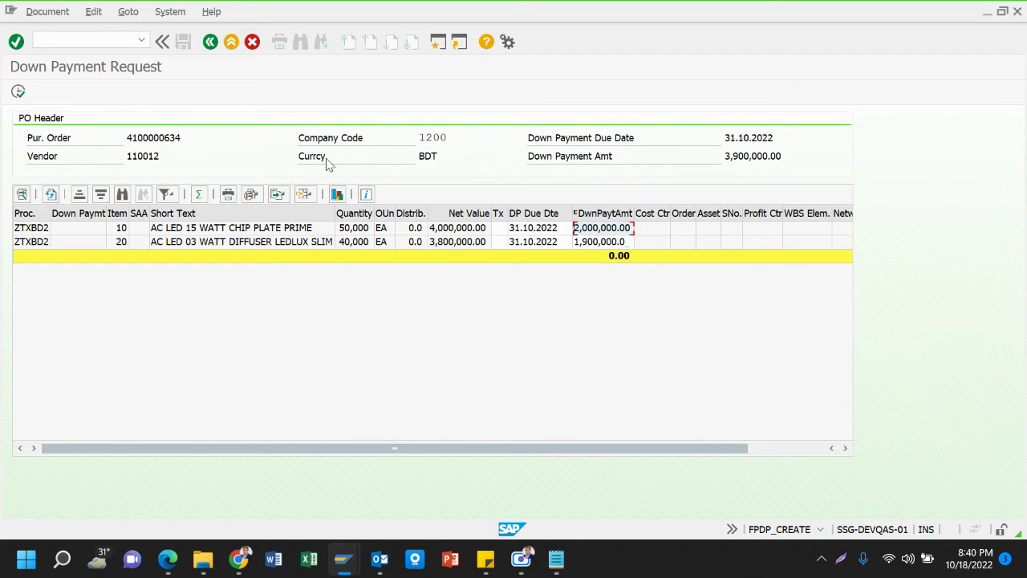
click(728, 156)
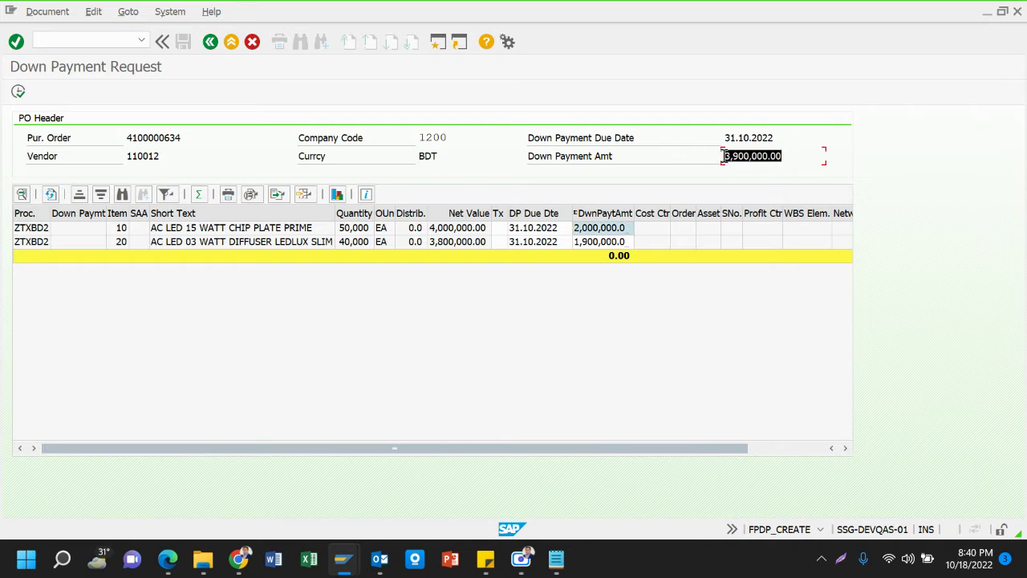
click(577, 242)
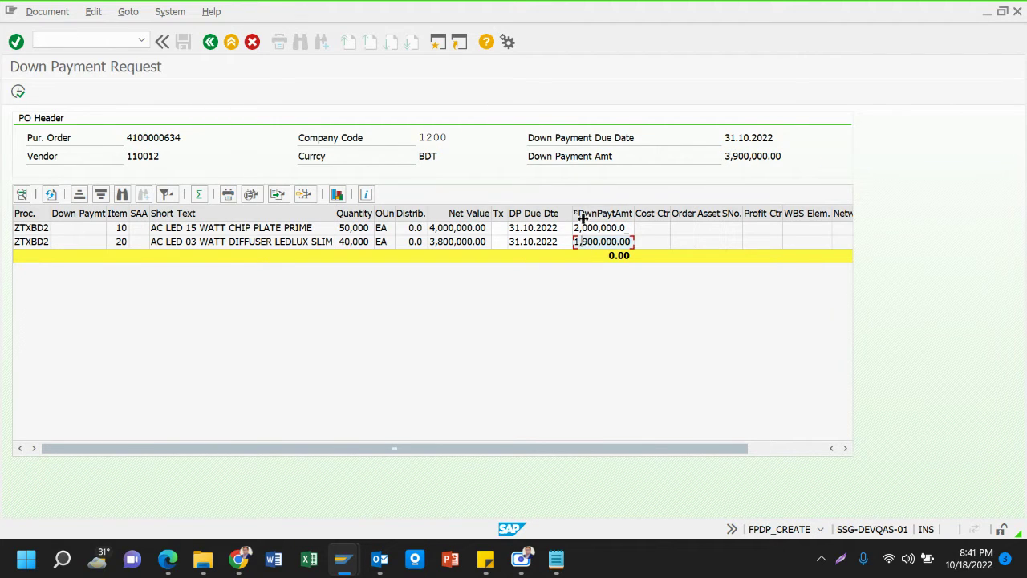
click(605, 229)
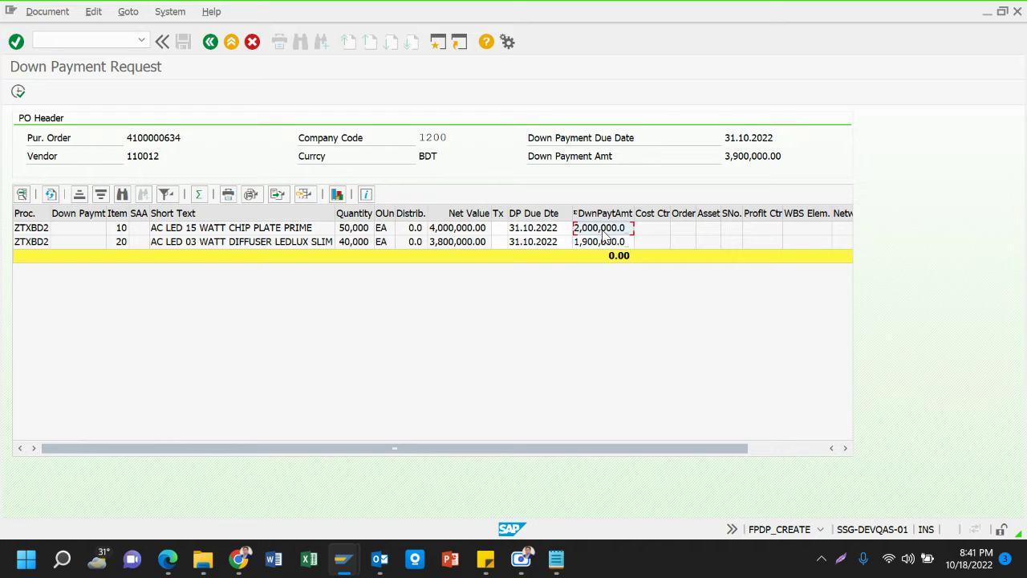
Execute the request, accept the missing MWSKZ tax code notice, and execute again for header data
click(18, 93)
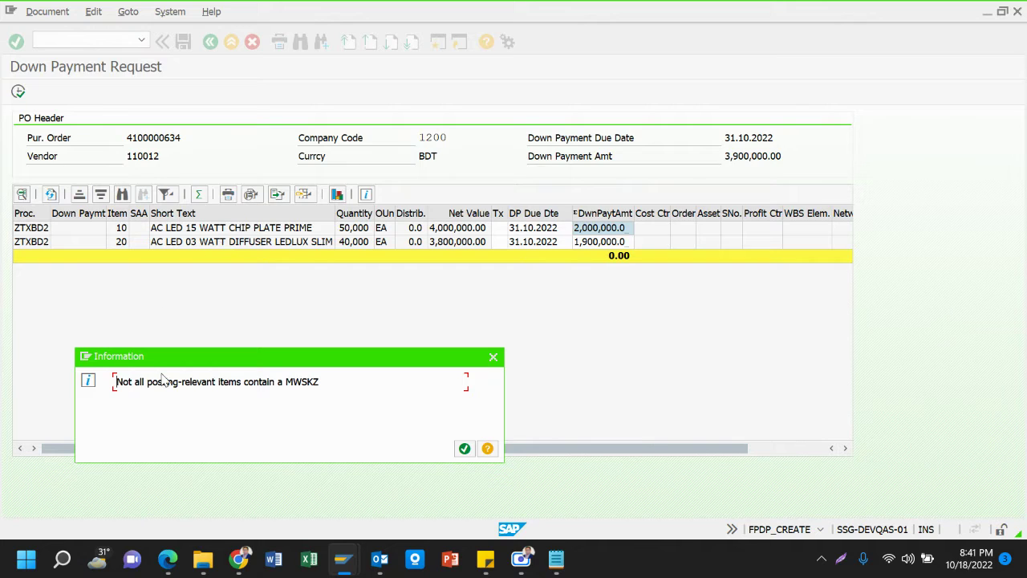
click(465, 450)
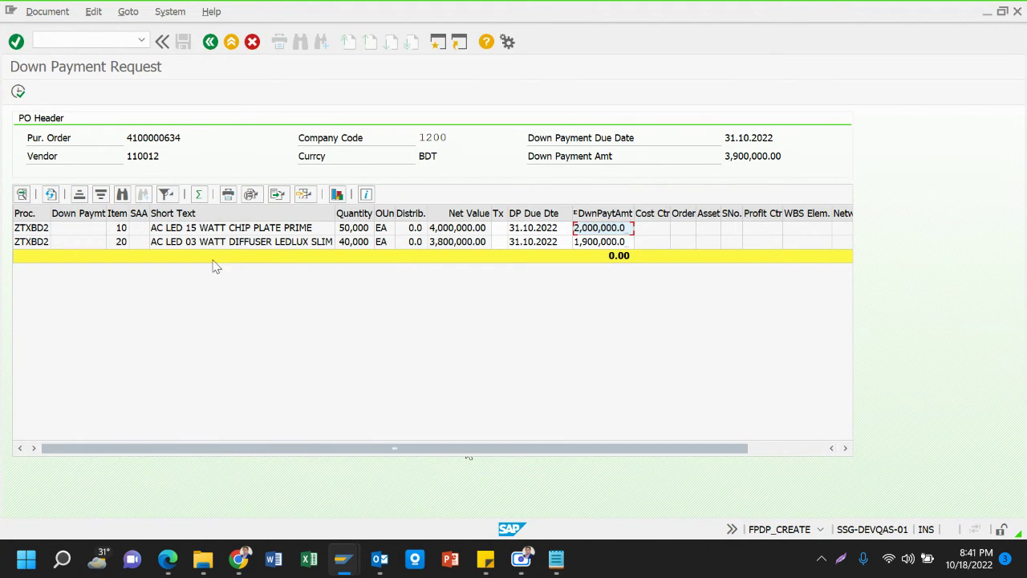
click(18, 92)
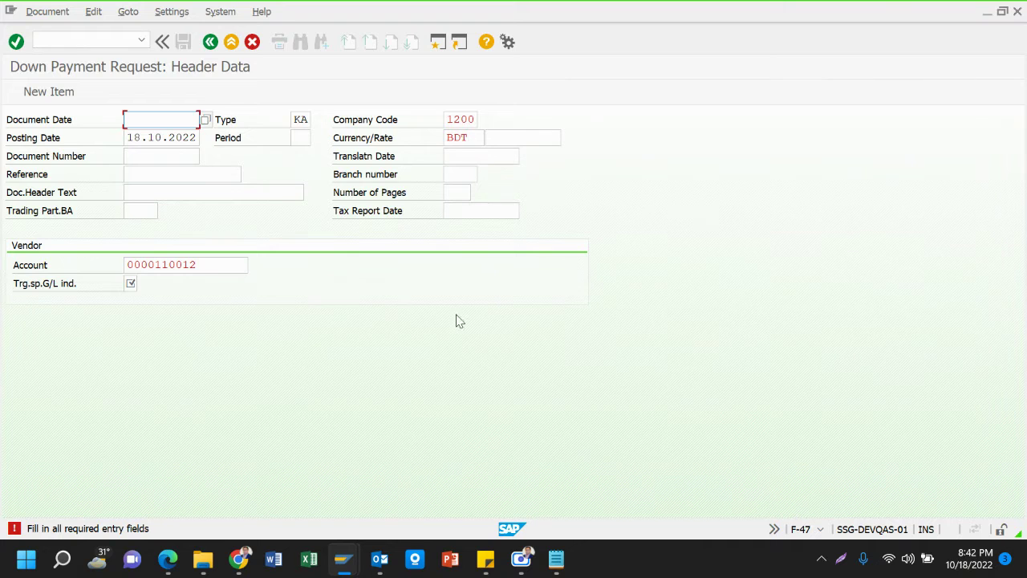
Bring the Notepad process notes in front of the Down Payment Request header screen
click(557, 564)
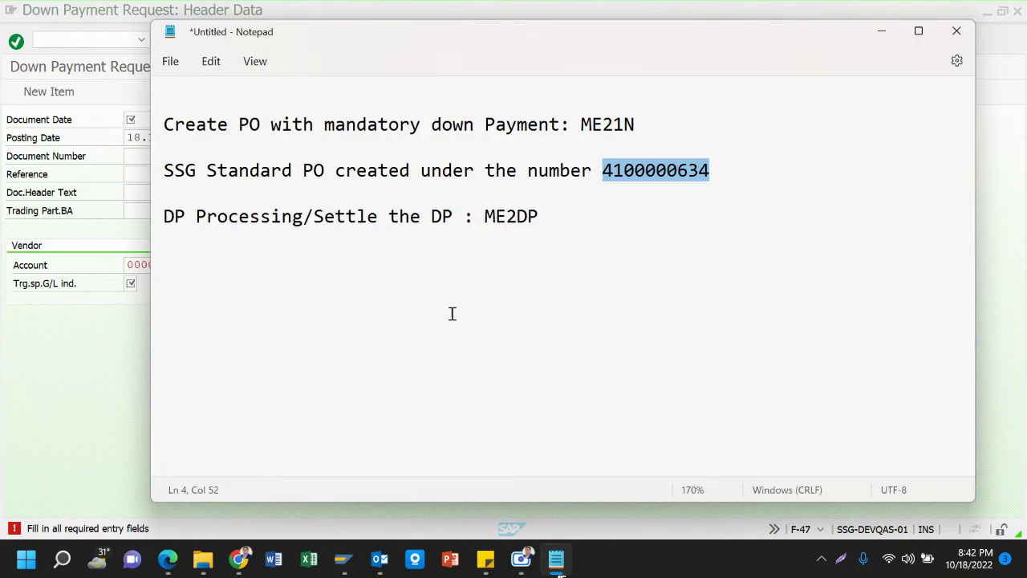
Relabel the ME2DP line as 'Create DP Request' and move Processing/Settle the DP onto its own line
click(307, 213)
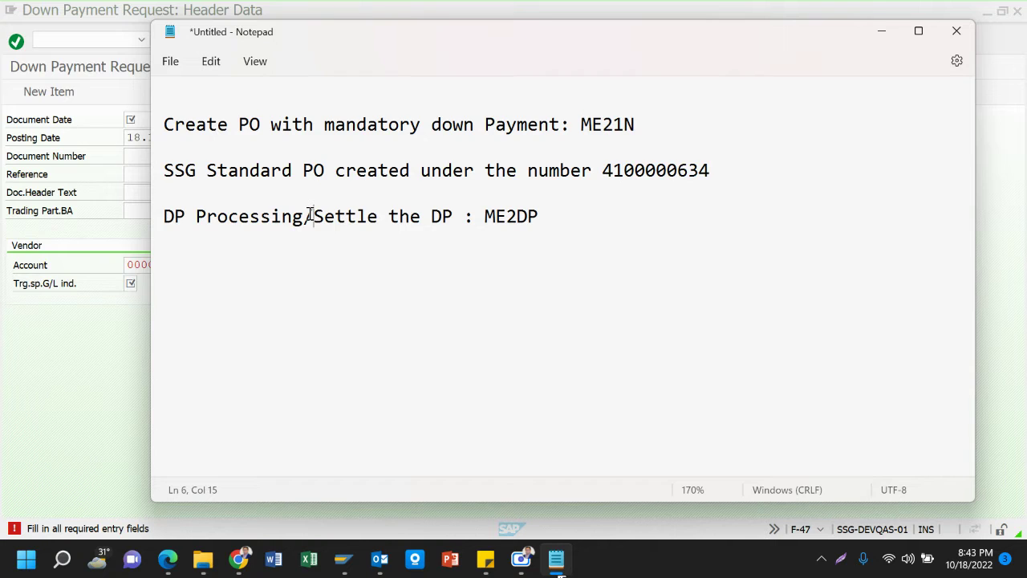
click(198, 214)
text(Requ)
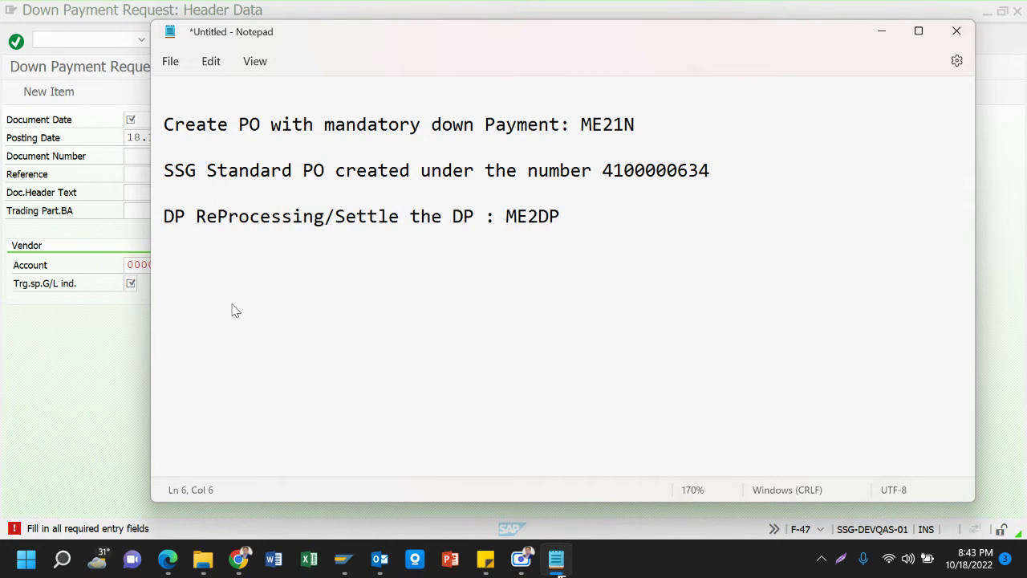
text(est)
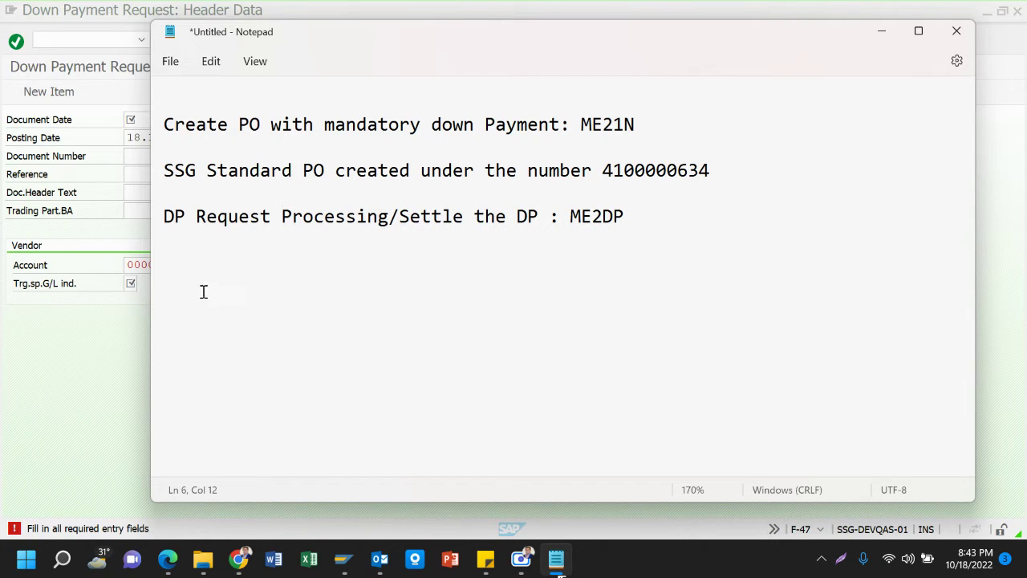
click(165, 214)
text(Create)
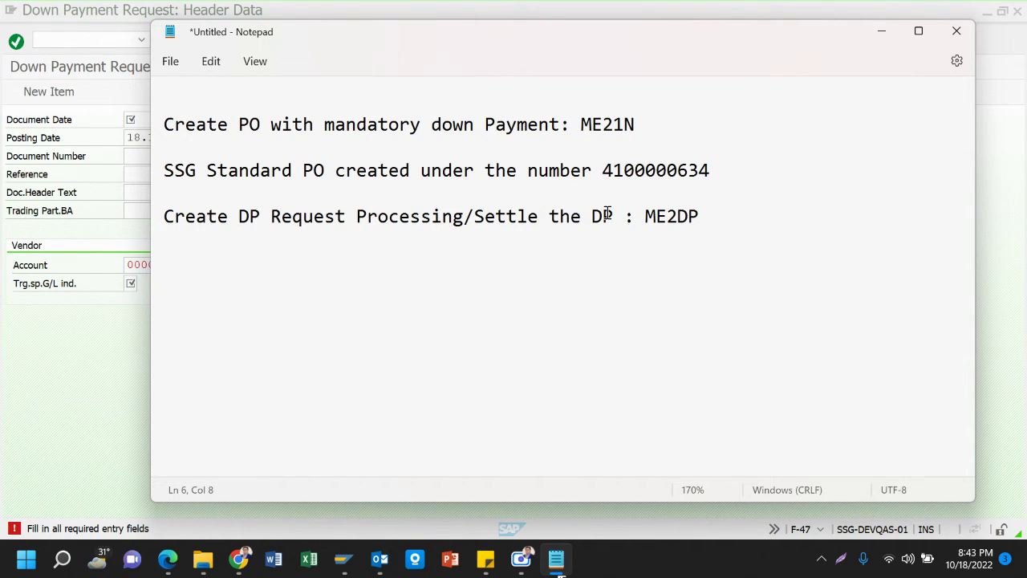
click(353, 215)
key(Return)
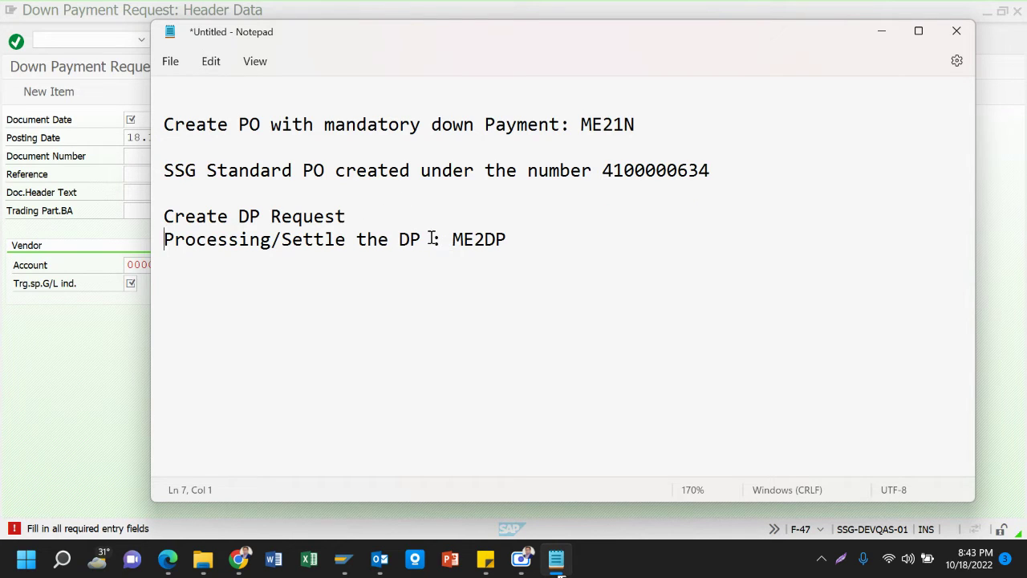
Move ': ME2DP' after 'Create DP Request', end line 7 with a colon, then return to SAP
drag(431, 238, 519, 236)
key(ctrl+x)
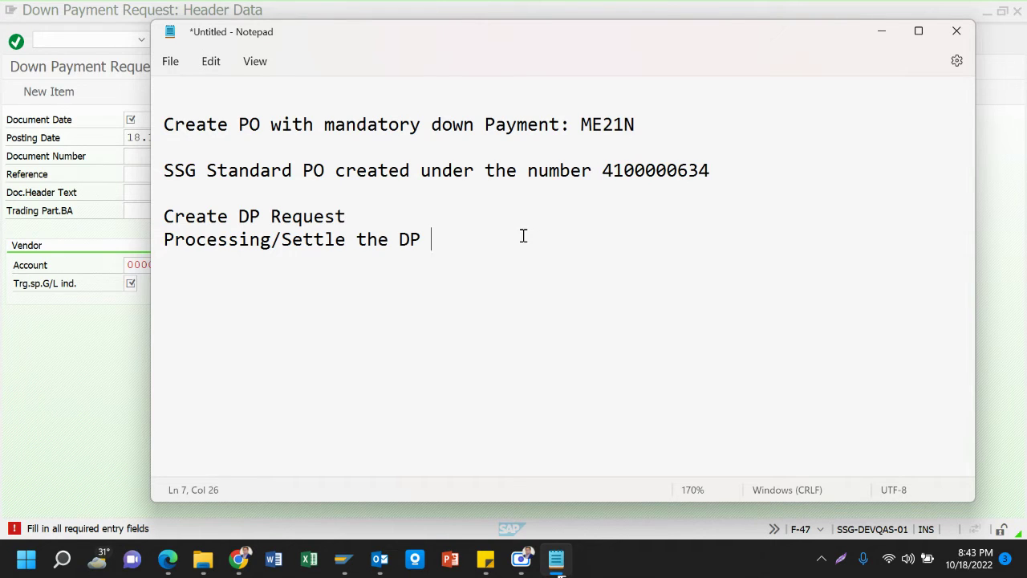
click(367, 211)
key(ctrl+v)
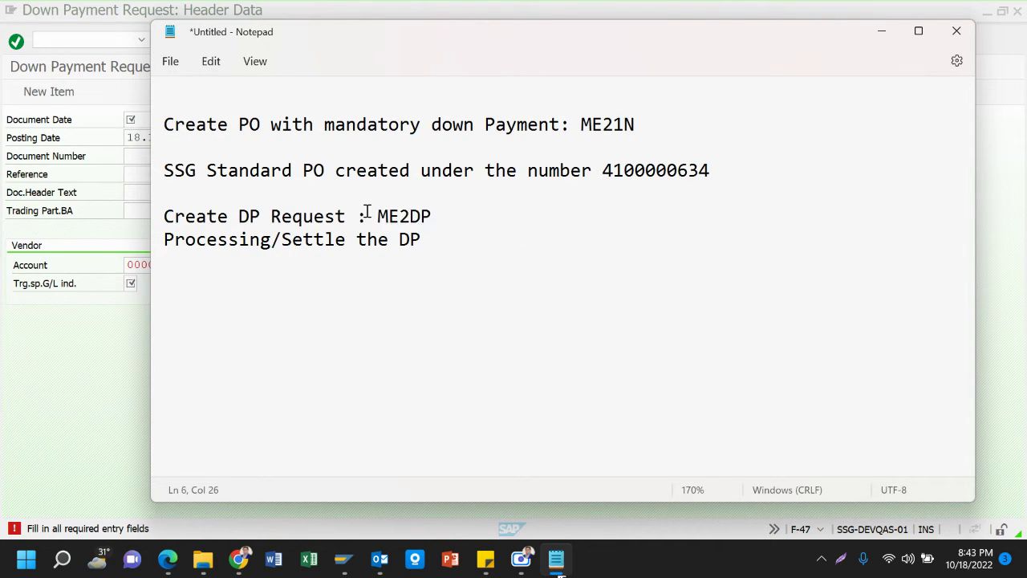
click(436, 234)
key(BackSpace)
text(:)
click(72, 213)
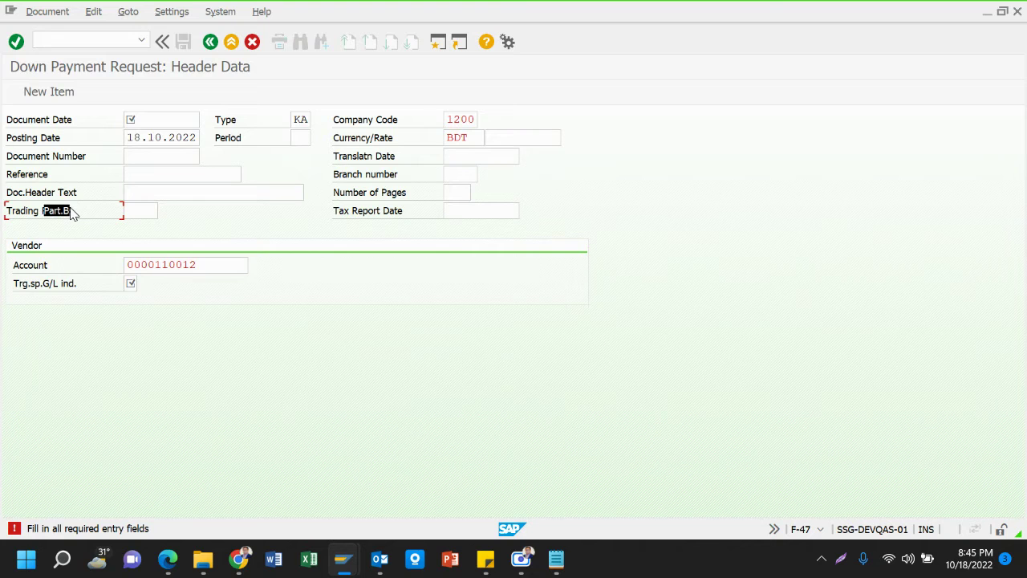
click(164, 121)
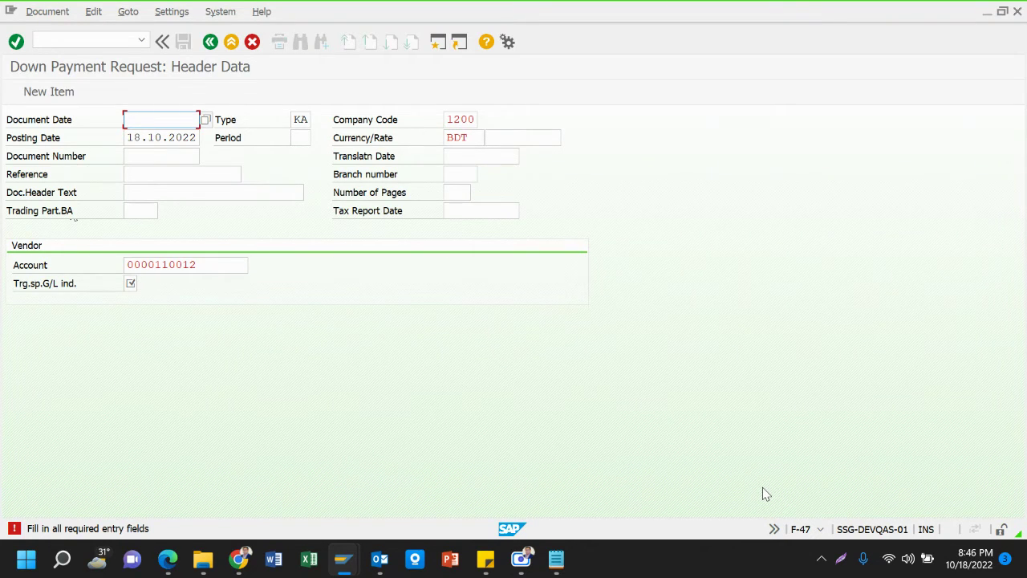
click(206, 120)
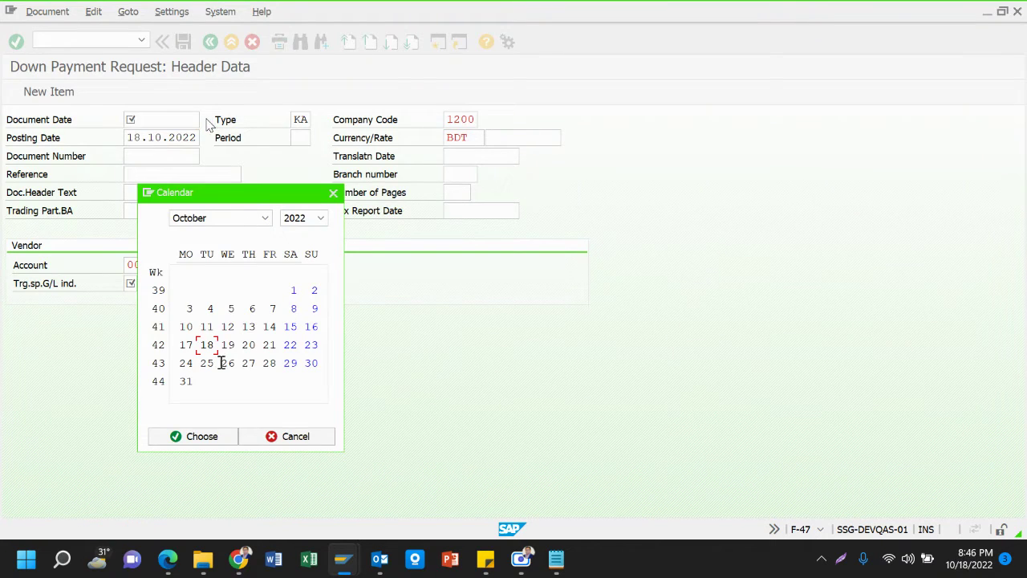
double_click(207, 346)
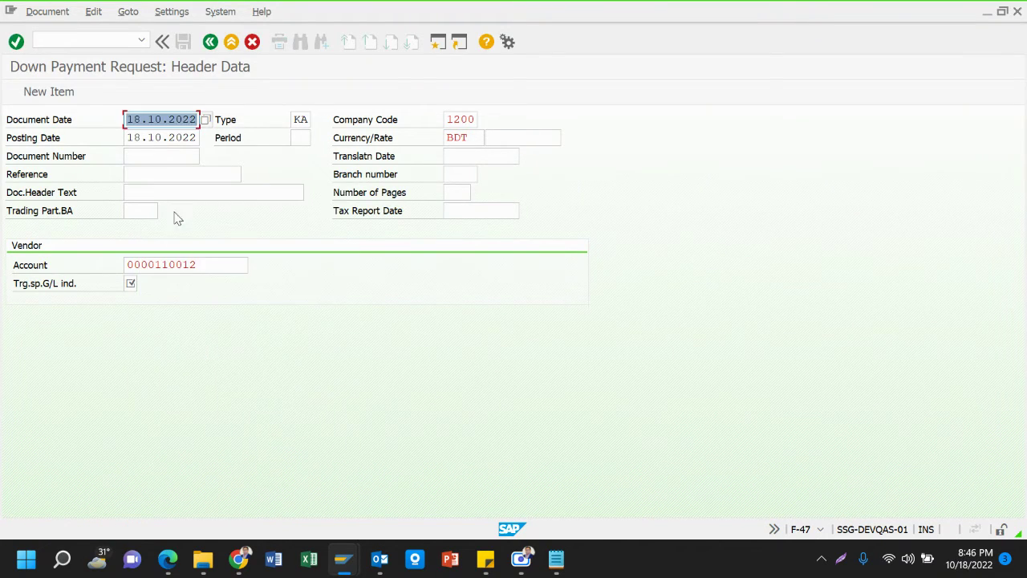
click(140, 173)
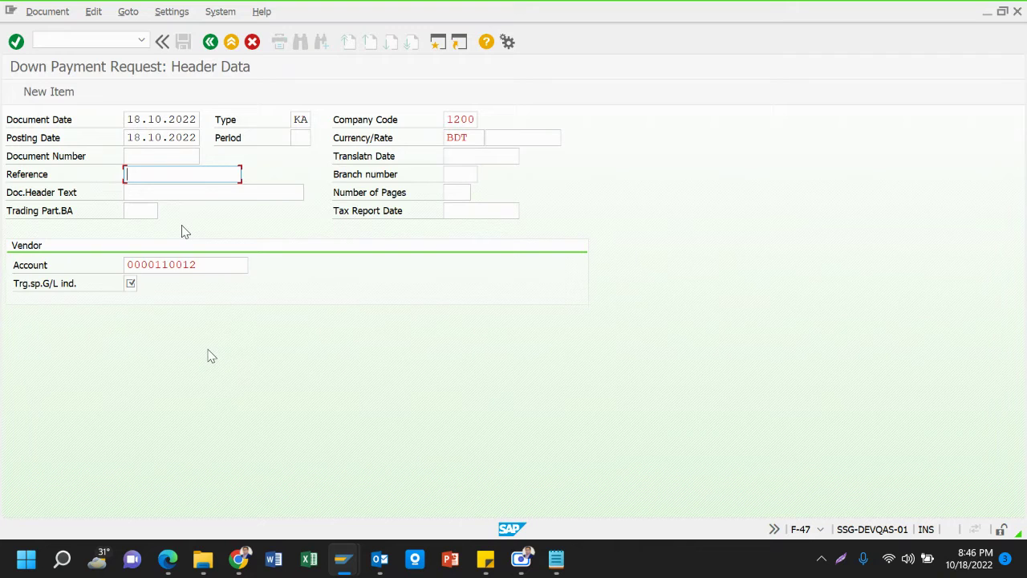
key(BackSpace)
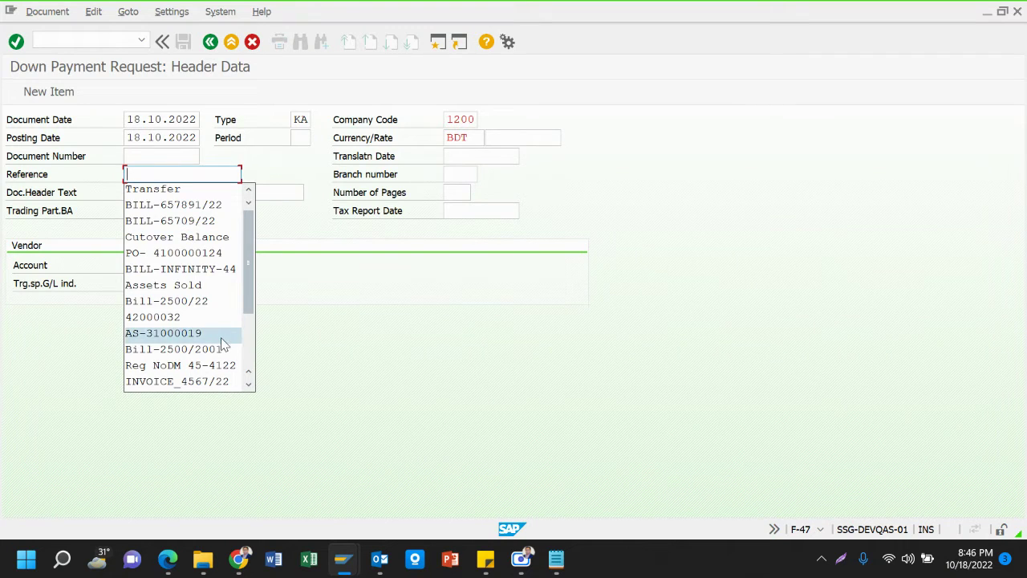
click(205, 255)
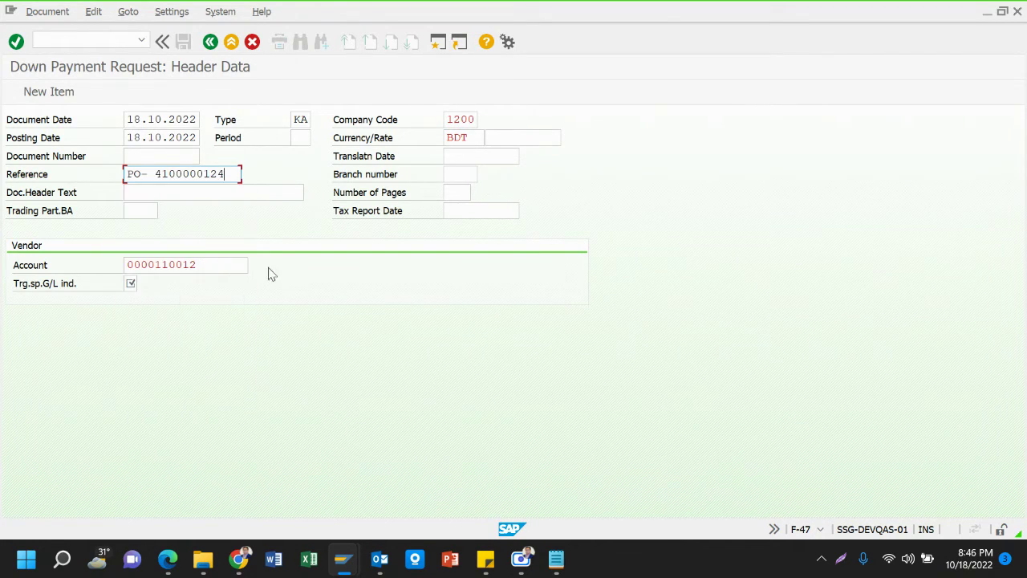
click(559, 559)
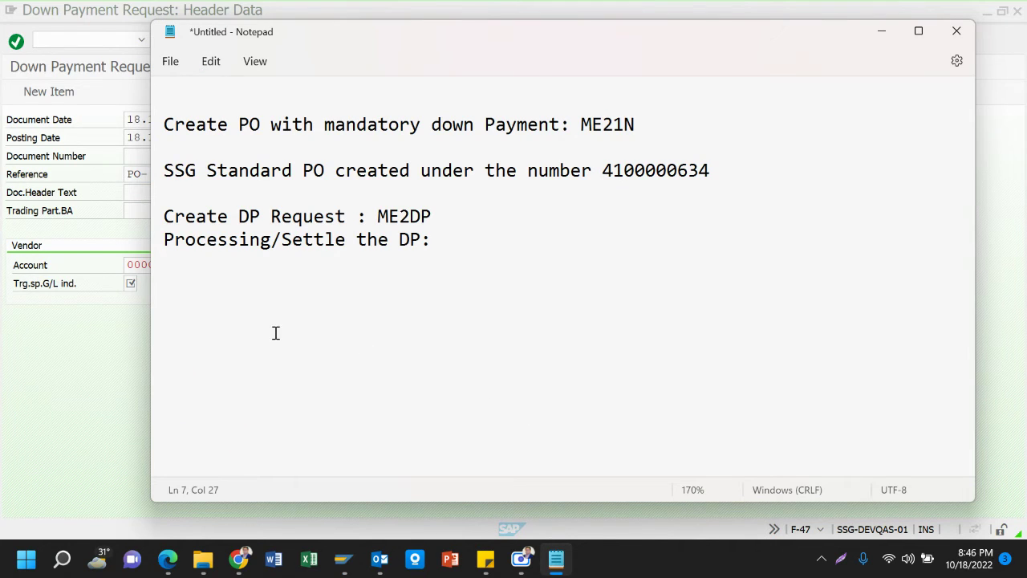
click(137, 333)
key(BackSpace)
key(BackSpace)
key(BackSpace)
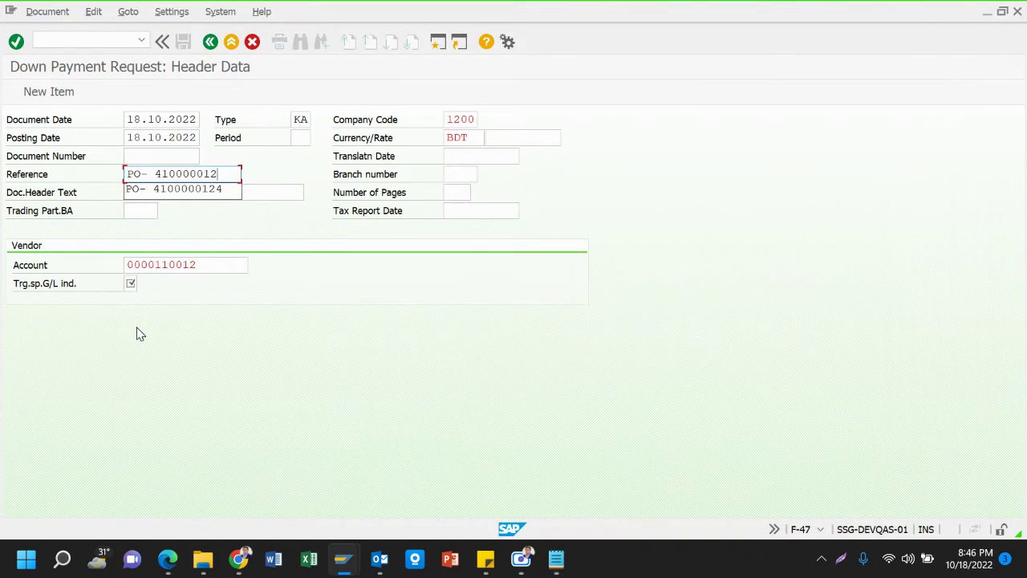
text(634)
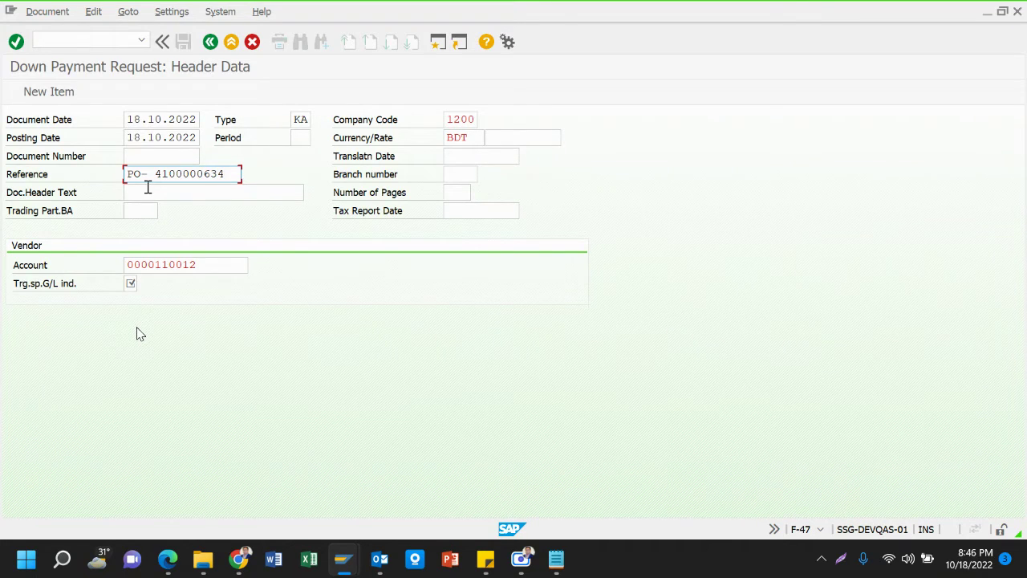
Enter 'DP Request' as the document header text and move on to the vendor account fields
click(148, 189)
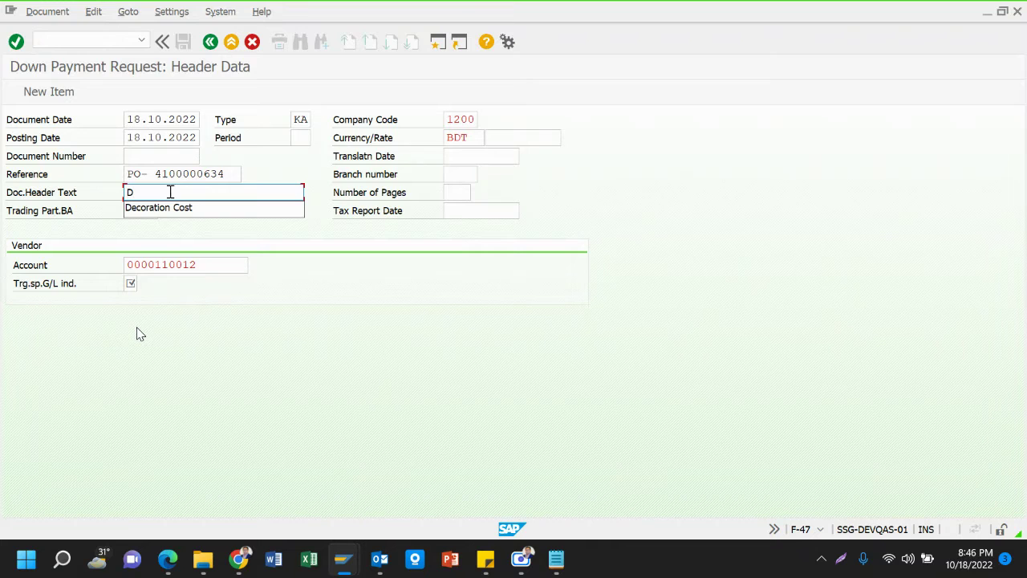
text(P )
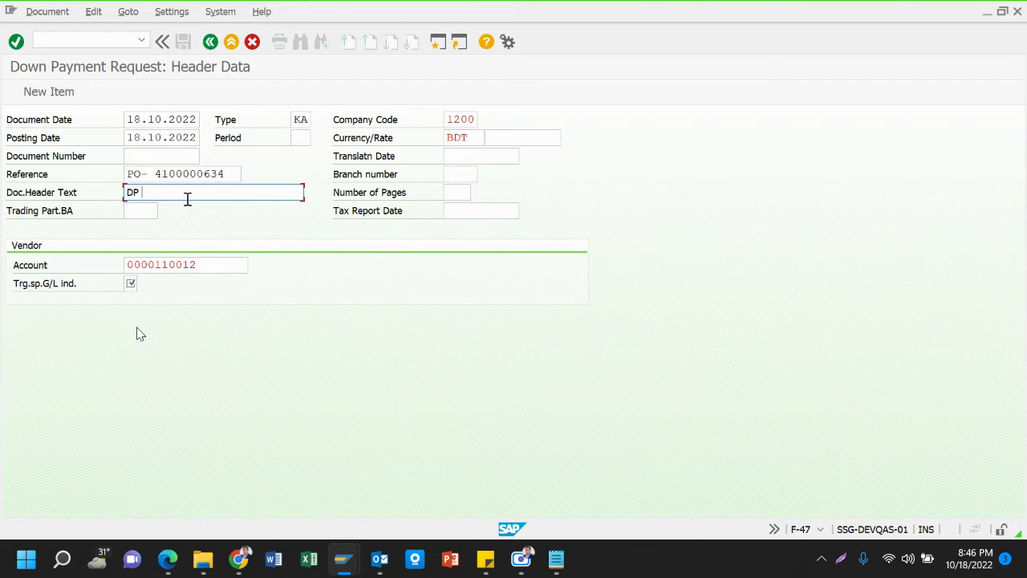
text(Request)
click(210, 263)
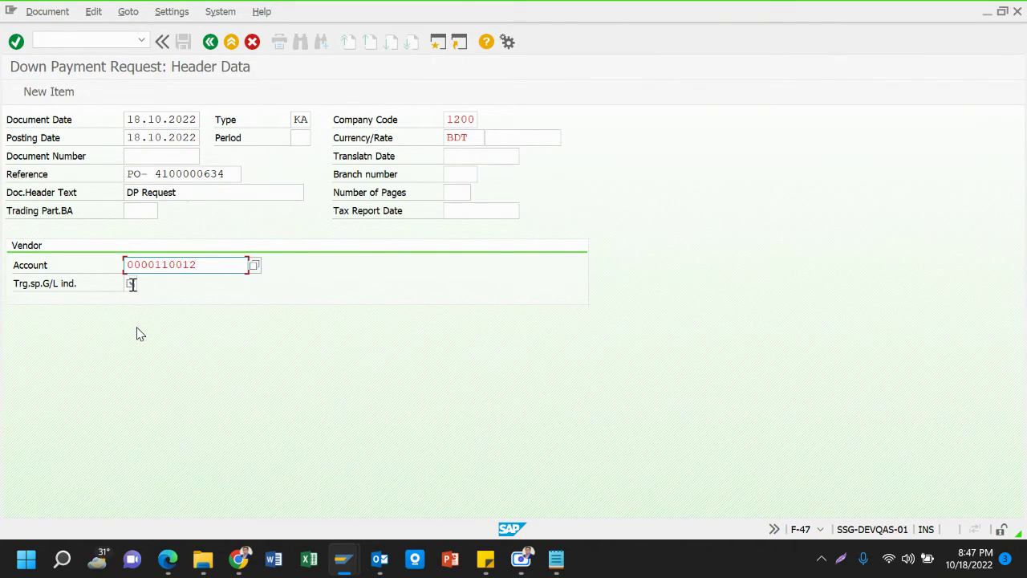
click(133, 283)
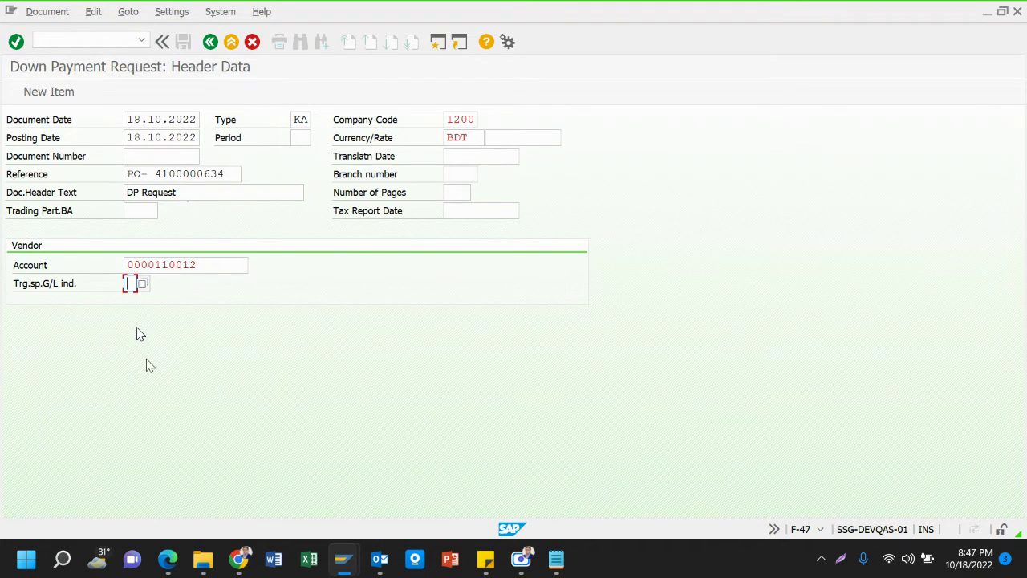
Set target special G/L indicator A (Down Payments, Current Assets) and continue to the line items overview
text(A)
click(142, 285)
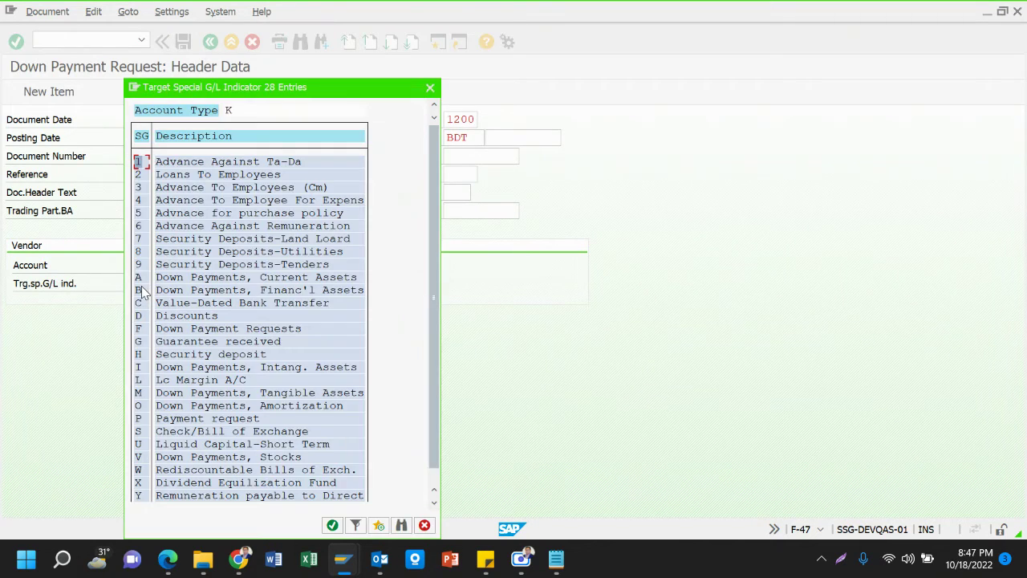
click(199, 279)
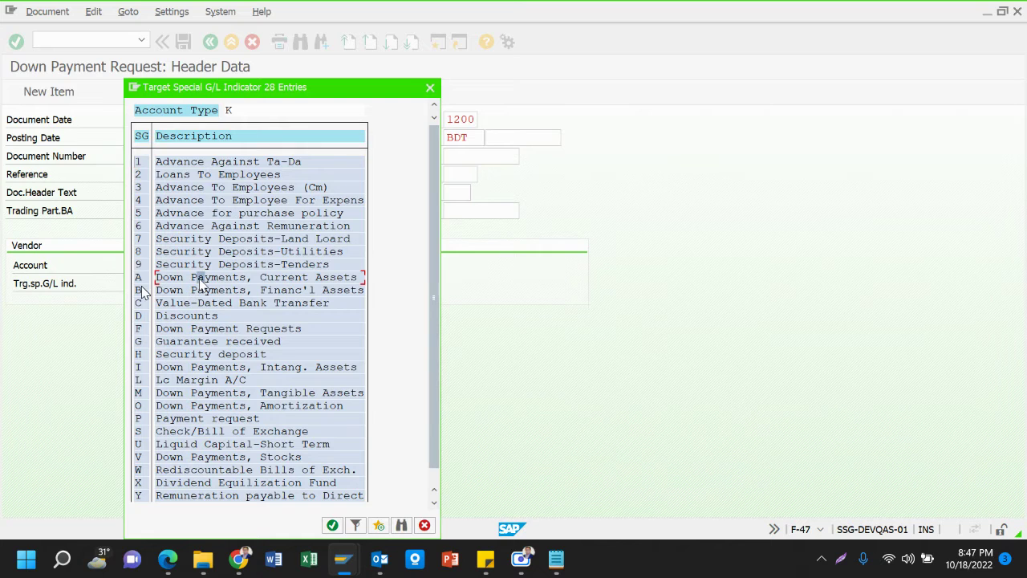
double_click(301, 283)
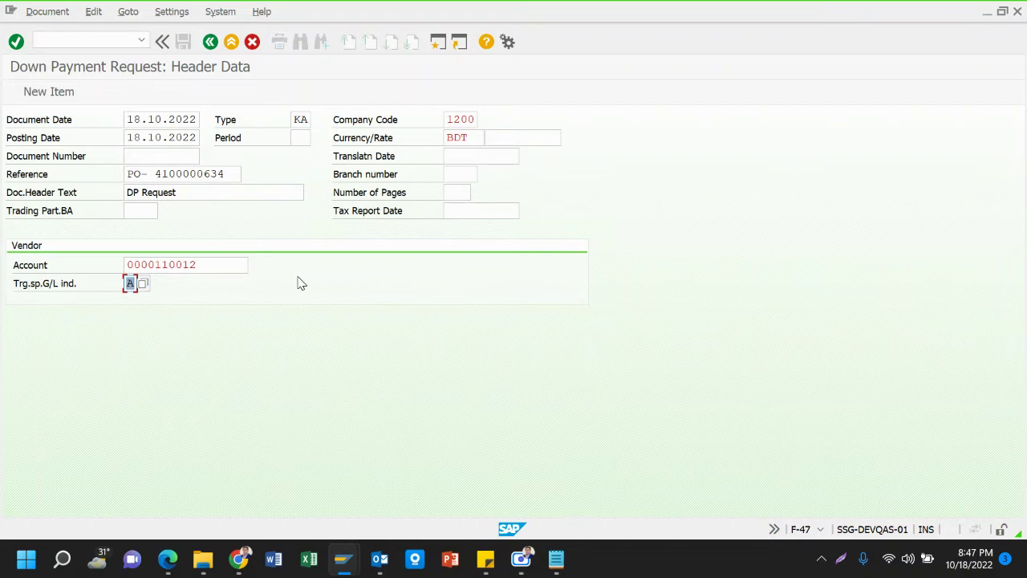
key(Return)
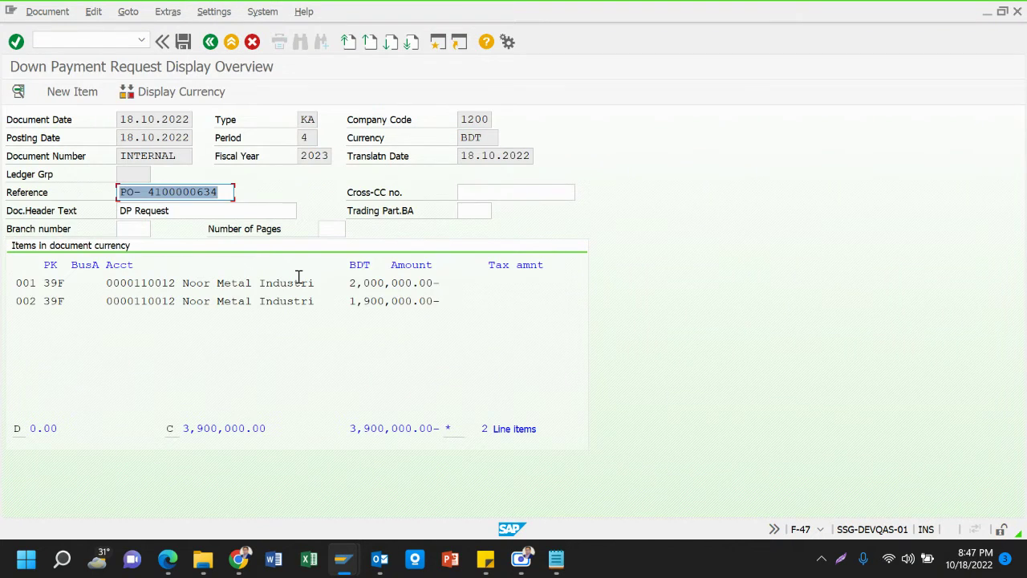
click(315, 351)
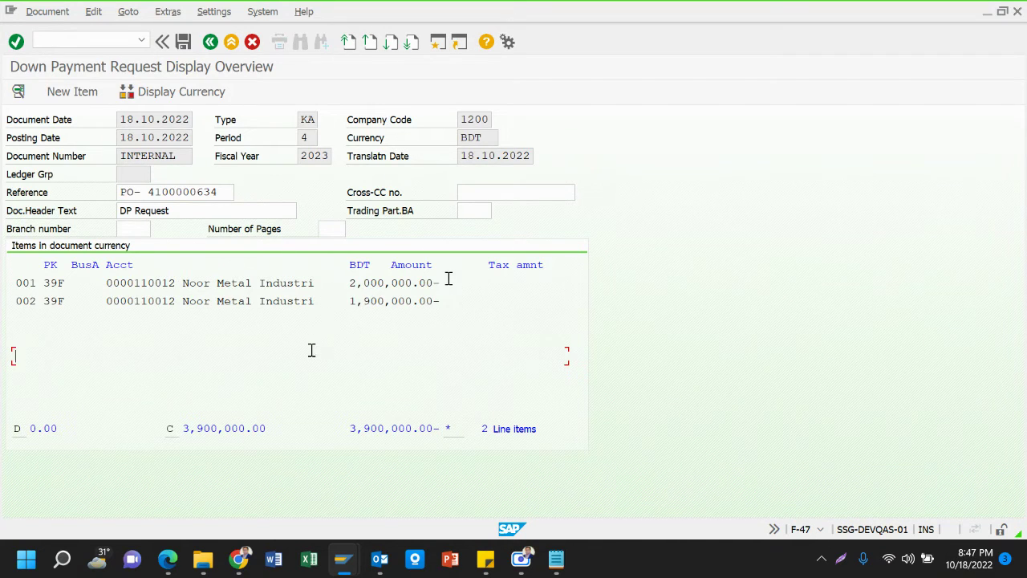
drag(442, 283, 340, 283)
drag(442, 300, 328, 301)
drag(450, 302, 353, 302)
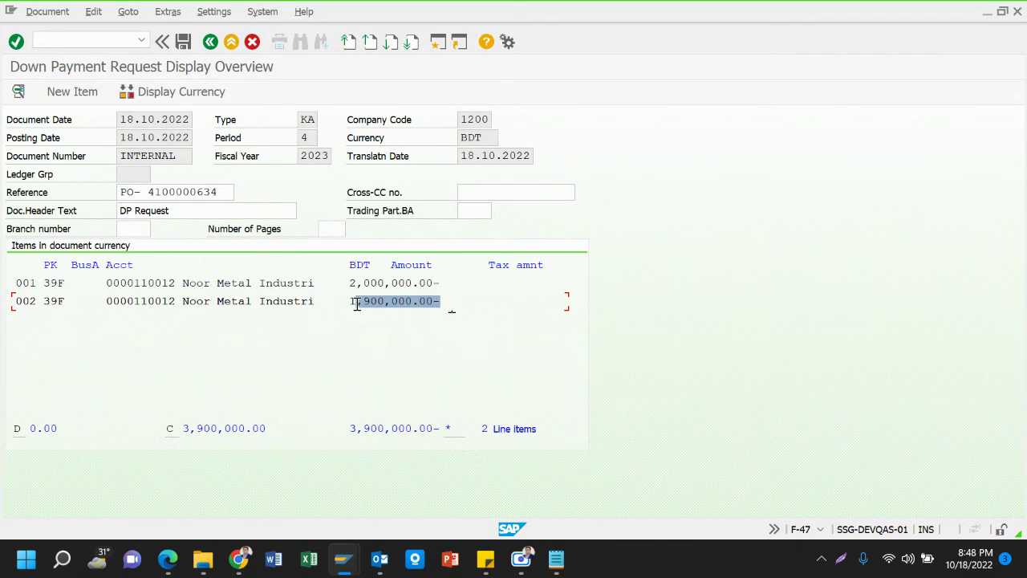
click(355, 302)
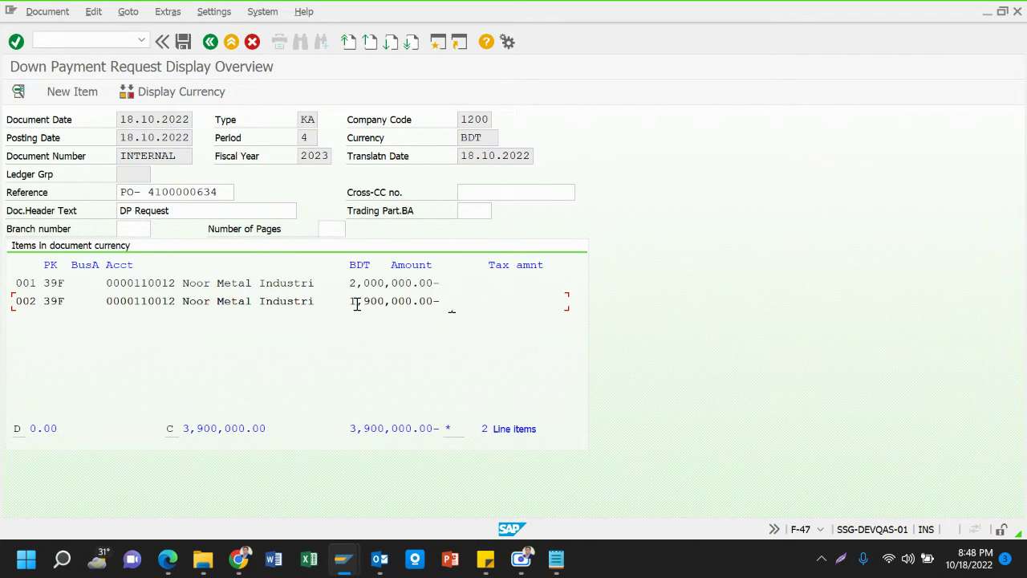
click(180, 430)
drag(190, 430, 325, 436)
click(273, 430)
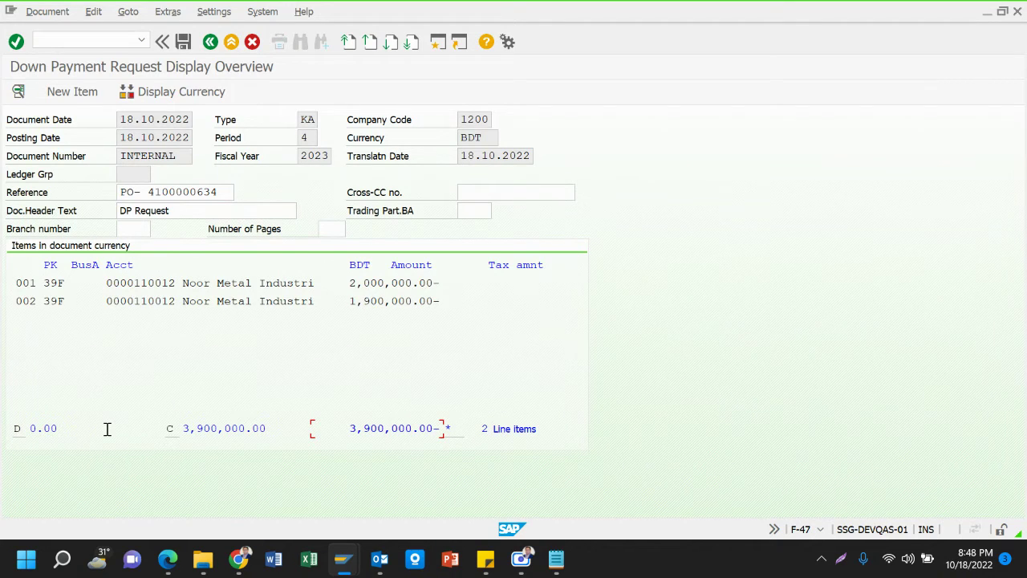
drag(73, 423, 6, 422)
drag(167, 430, 268, 435)
click(281, 304)
click(183, 44)
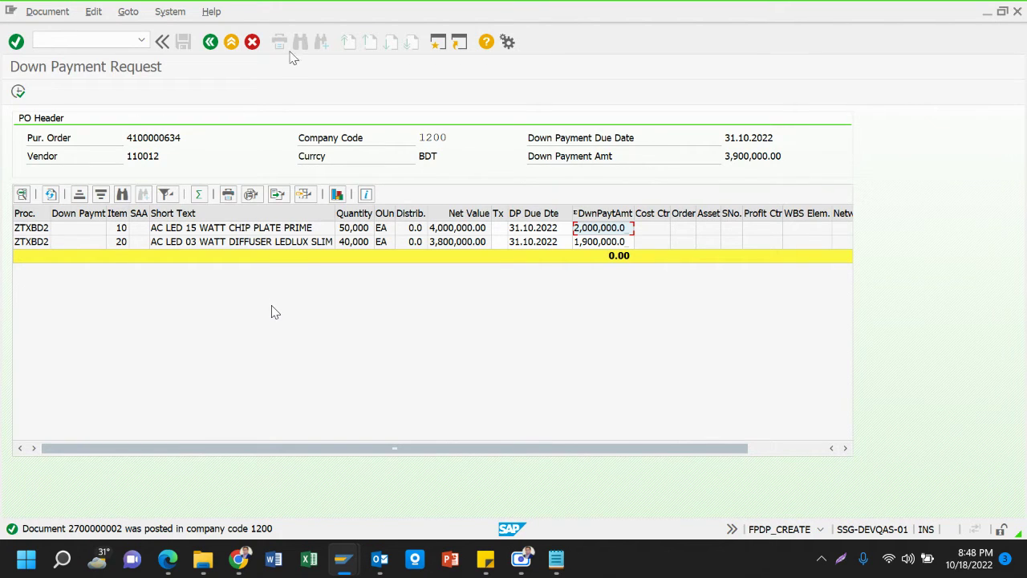
click(235, 44)
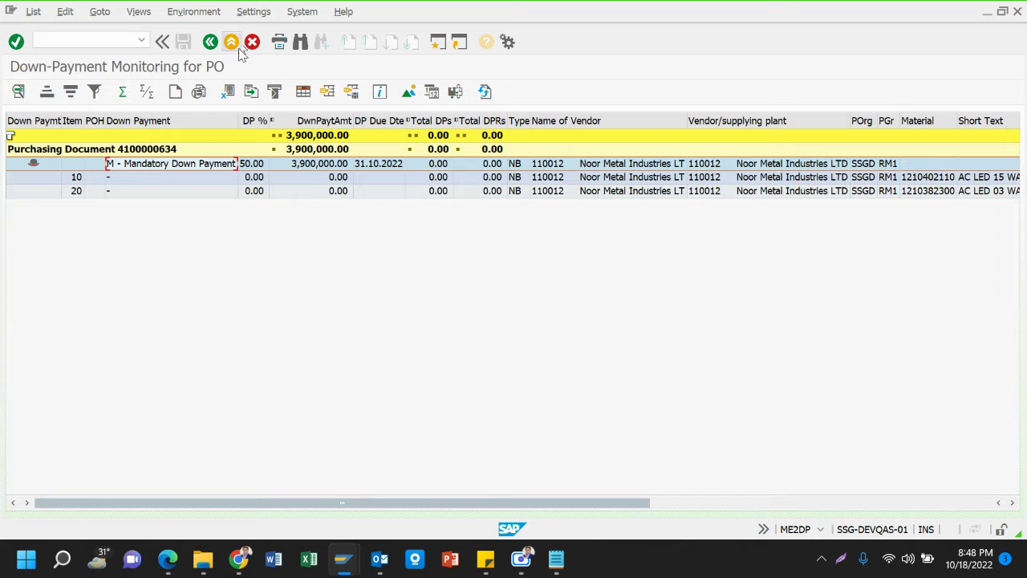
click(232, 44)
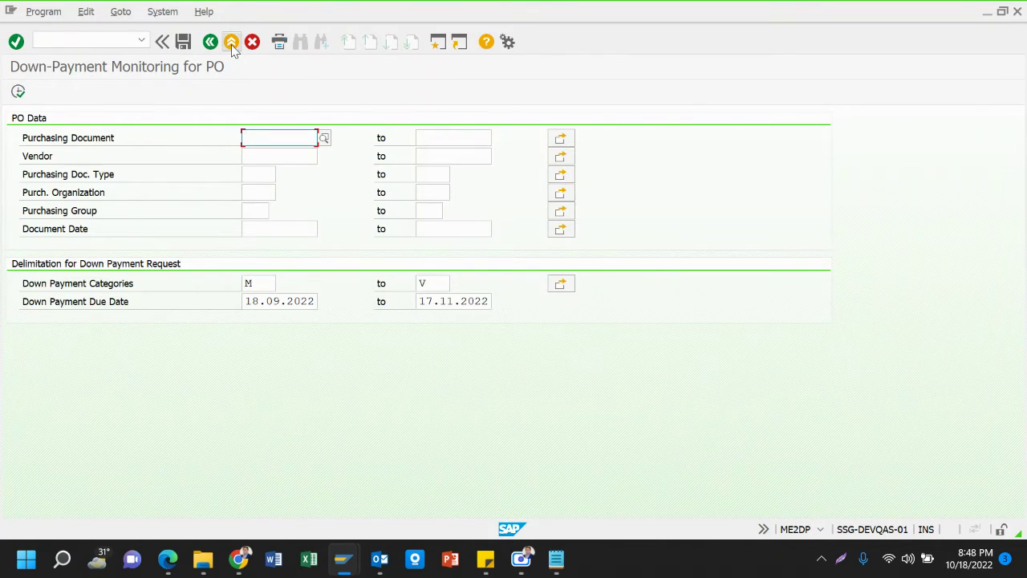
click(232, 44)
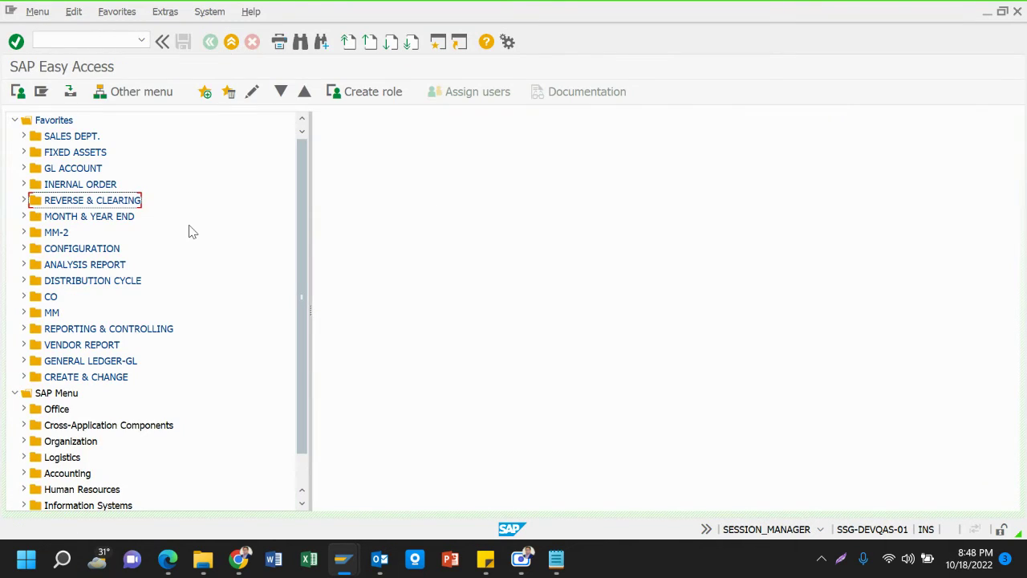
click(105, 45)
Run FBL1N for vendor 110012 with special G/L transactions included
text(fbl1n)
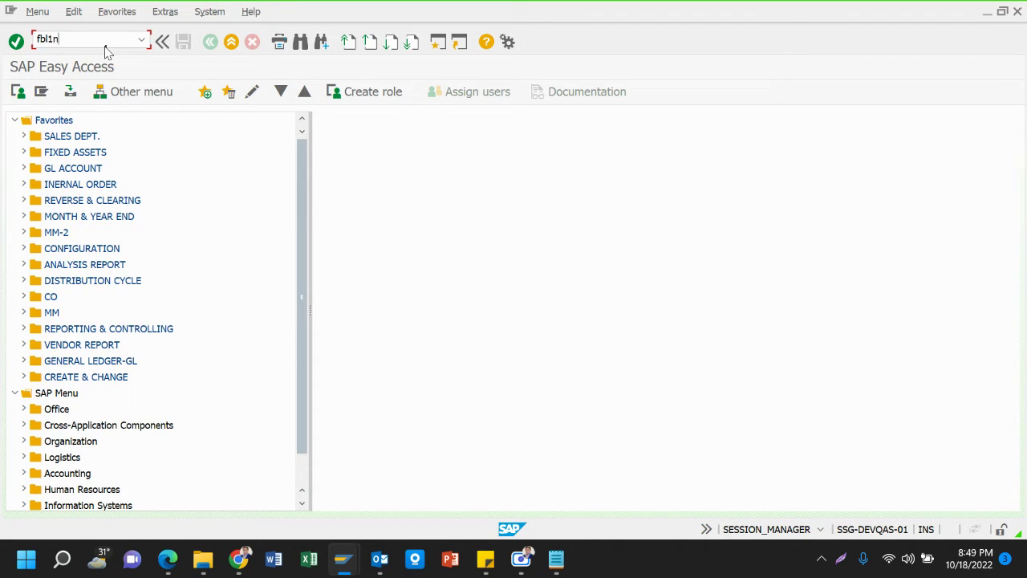
key(Return)
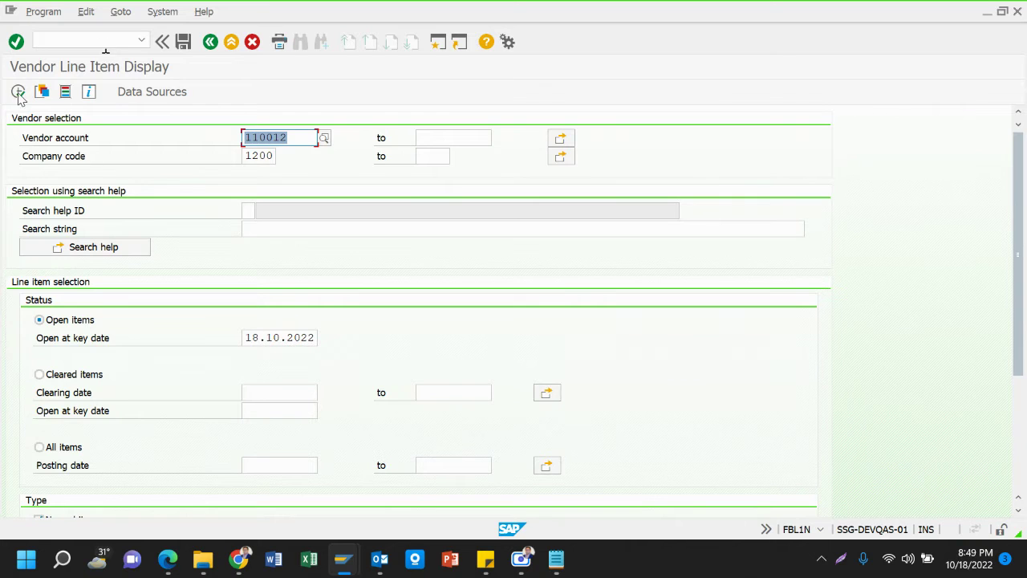
scroll(11, 226, down, 3)
scroll(11, 226, down, 1)
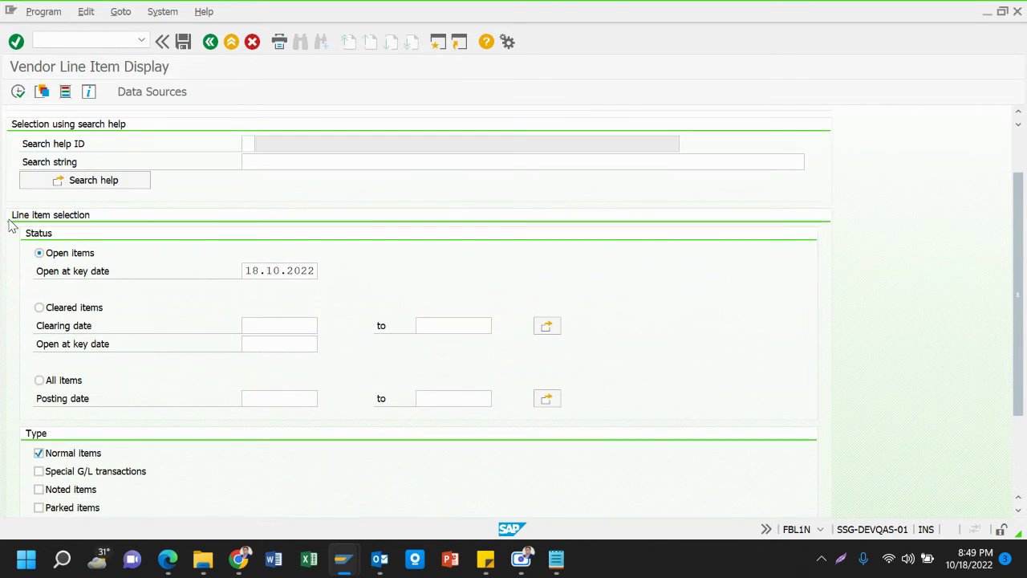
click(105, 471)
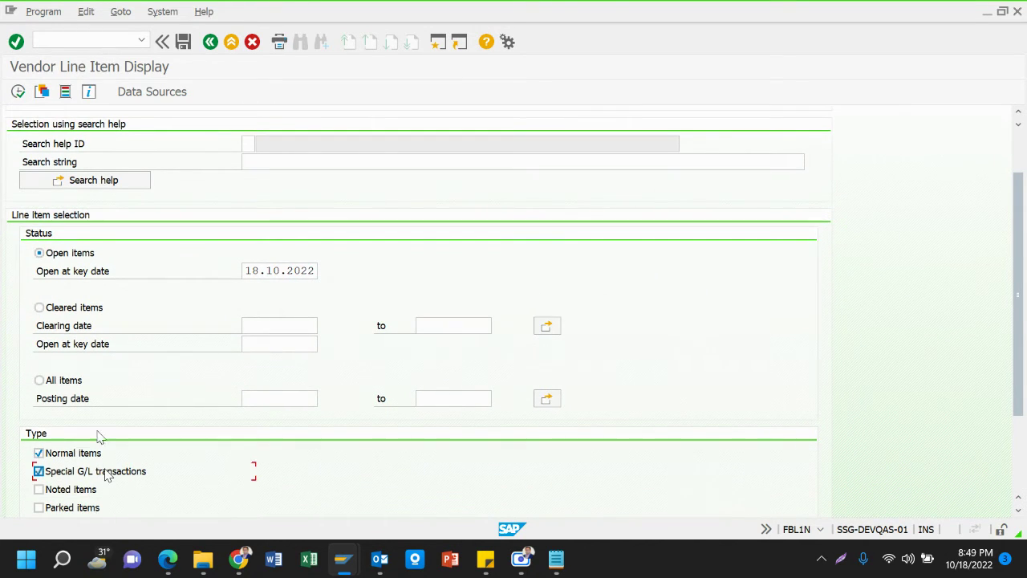
click(17, 92)
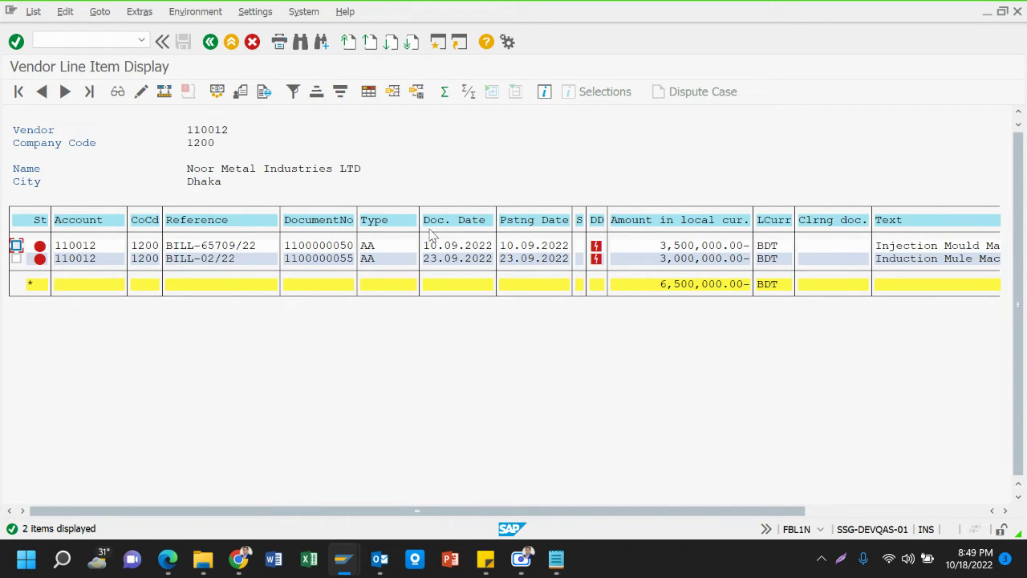
Rerun the vendor line item report showing only noted items to view the down-payment requests
click(211, 42)
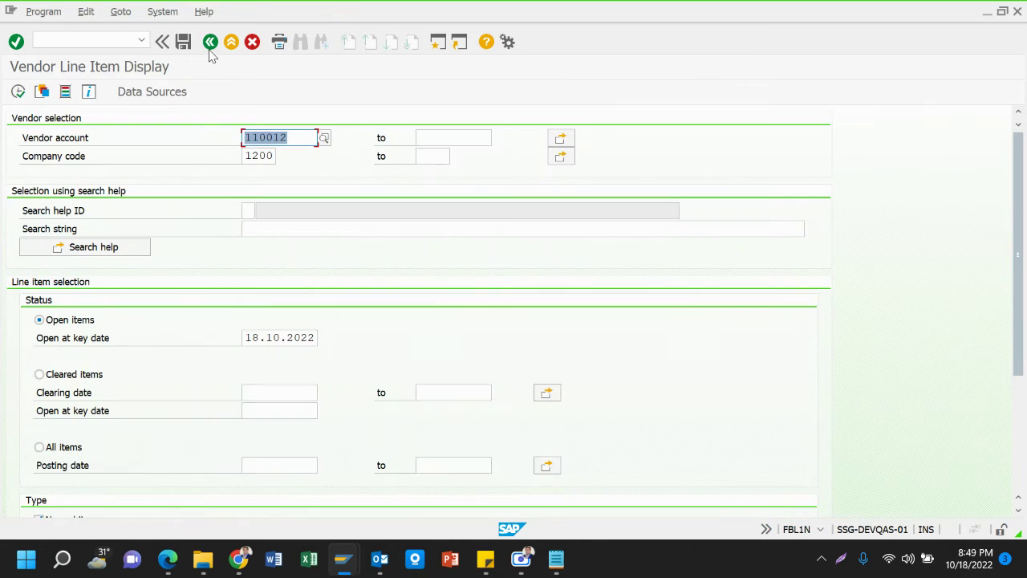
scroll(76, 413, down, 2)
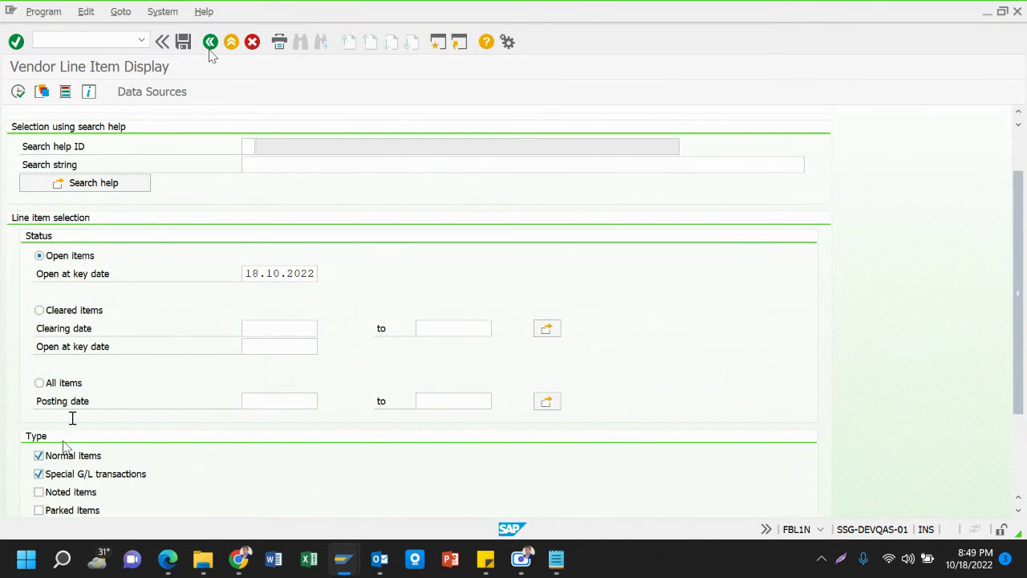
click(61, 455)
click(78, 475)
click(76, 493)
click(18, 92)
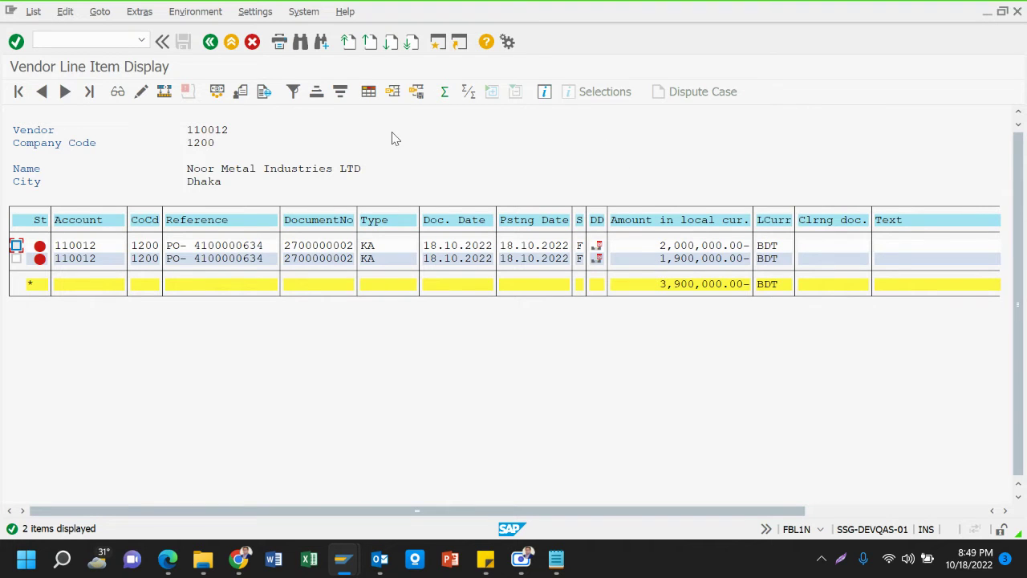
Back in the selection criteria, re-include special G/L transactions and normal items
click(210, 41)
scroll(121, 430, down, 5)
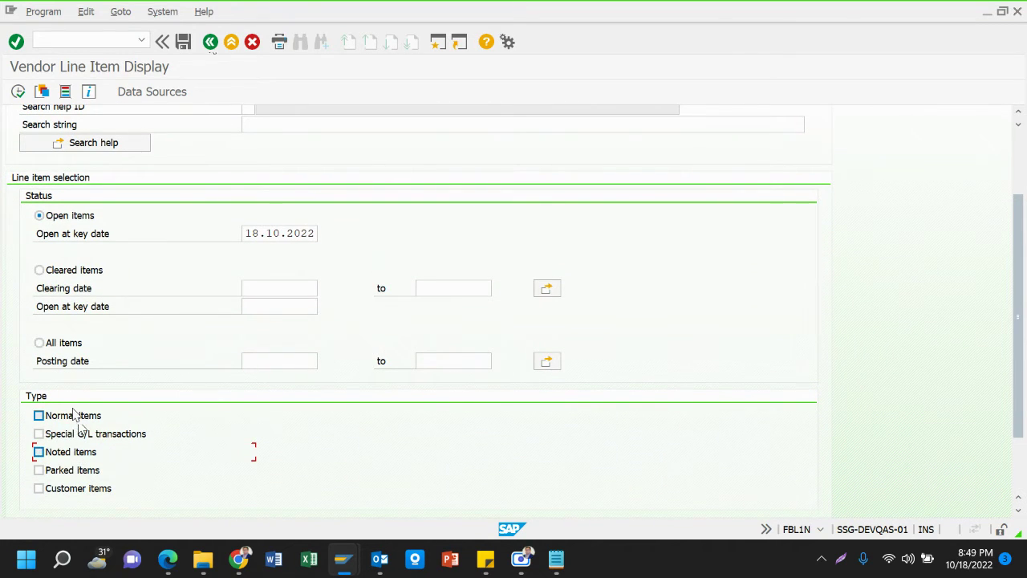
click(81, 434)
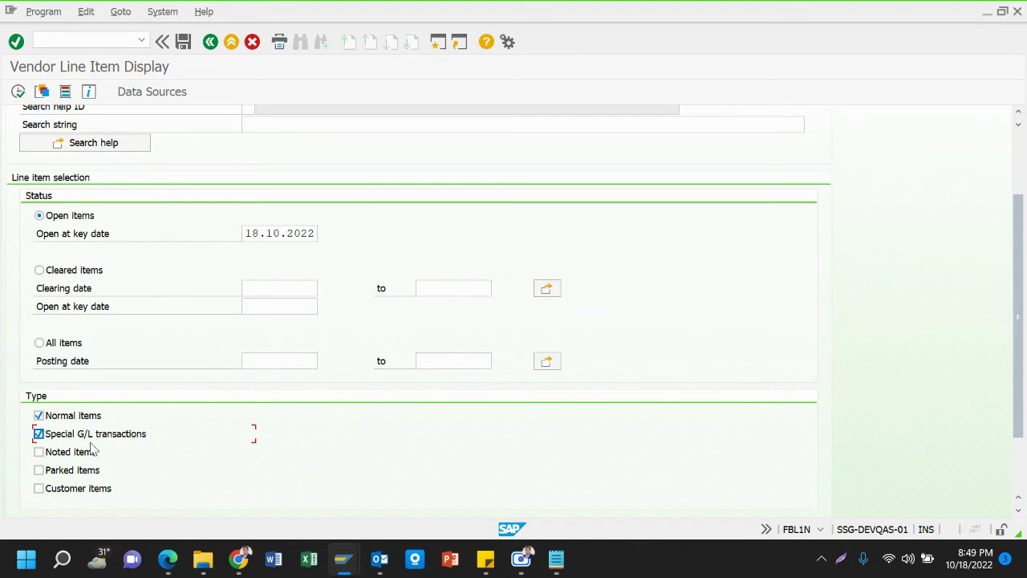
click(67, 419)
In the Notepad DP line, insert '/Payment' after 'Settle'
mouse_move(561, 560)
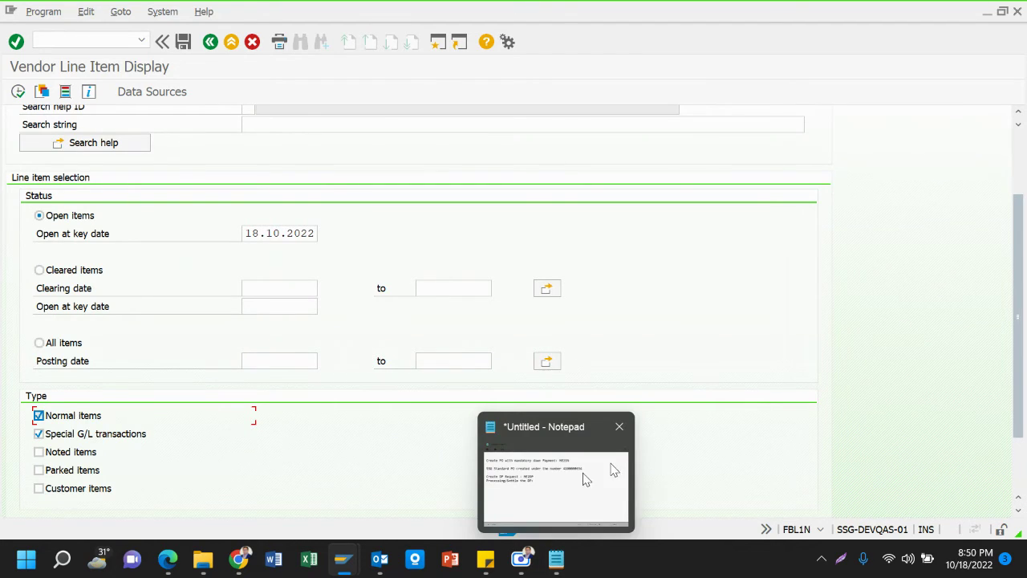
click(585, 476)
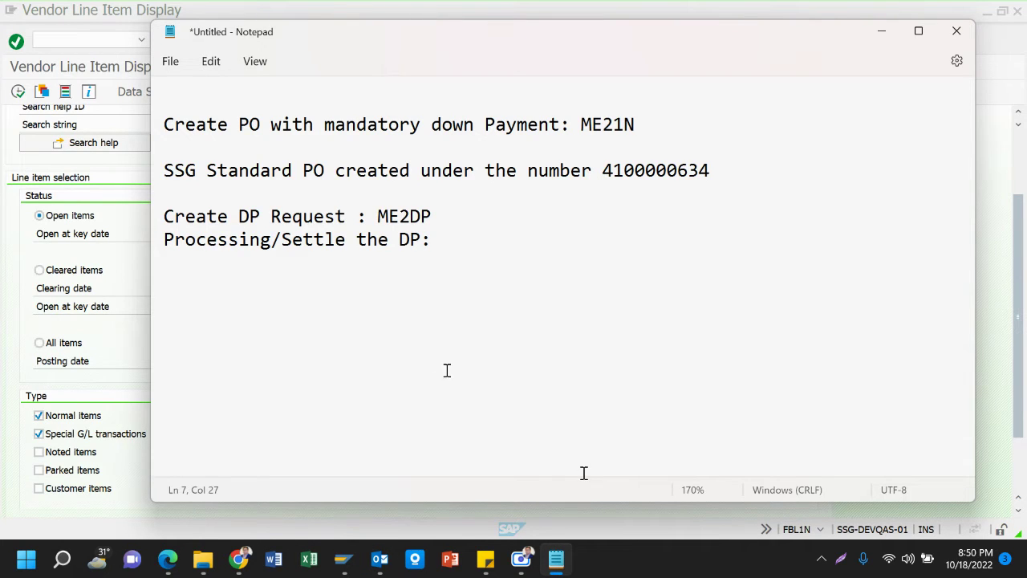
click(273, 238)
click(353, 239)
click(345, 243)
text(/Pa)
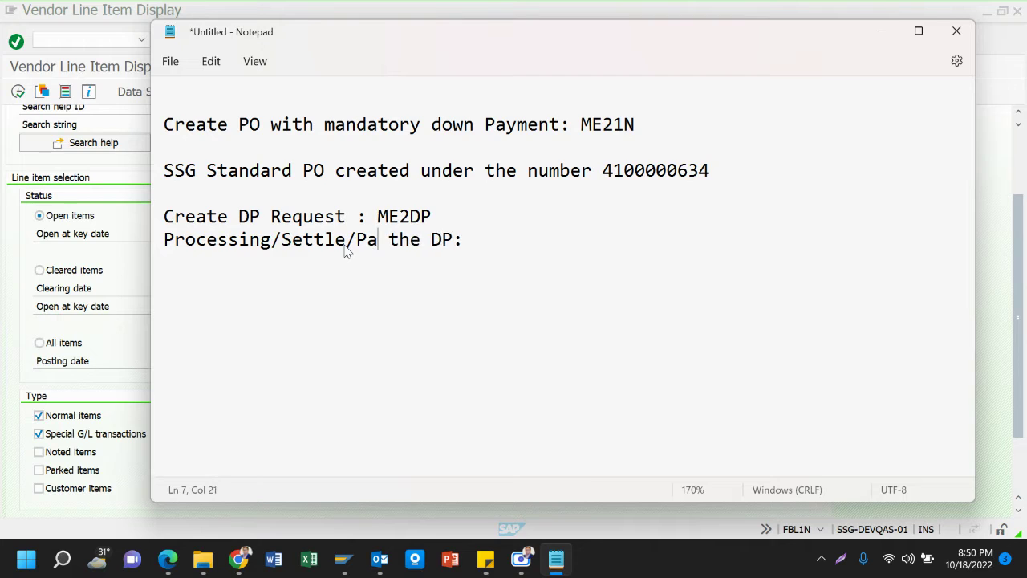
text(yment)
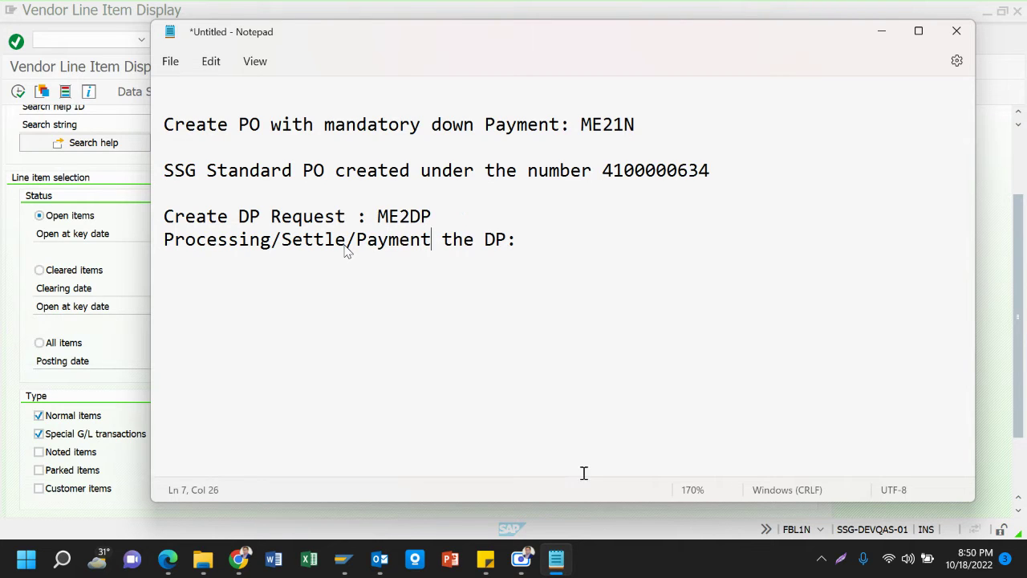
End the DP line with 'F-53' as the settlement transaction
click(533, 241)
key(BackSpace)
text(F-51)
key(BackSpace)
text(3)
key(BackSpace)
text(3)
Start the outgoing payment transaction F-53 in SAP
click(115, 251)
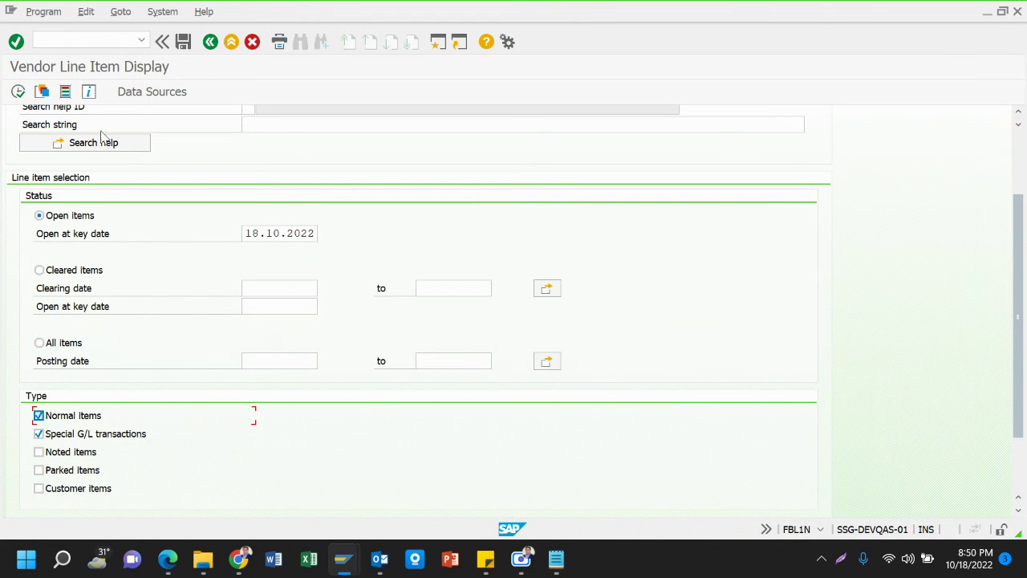
click(105, 41)
text(/nf-53)
key(Return)
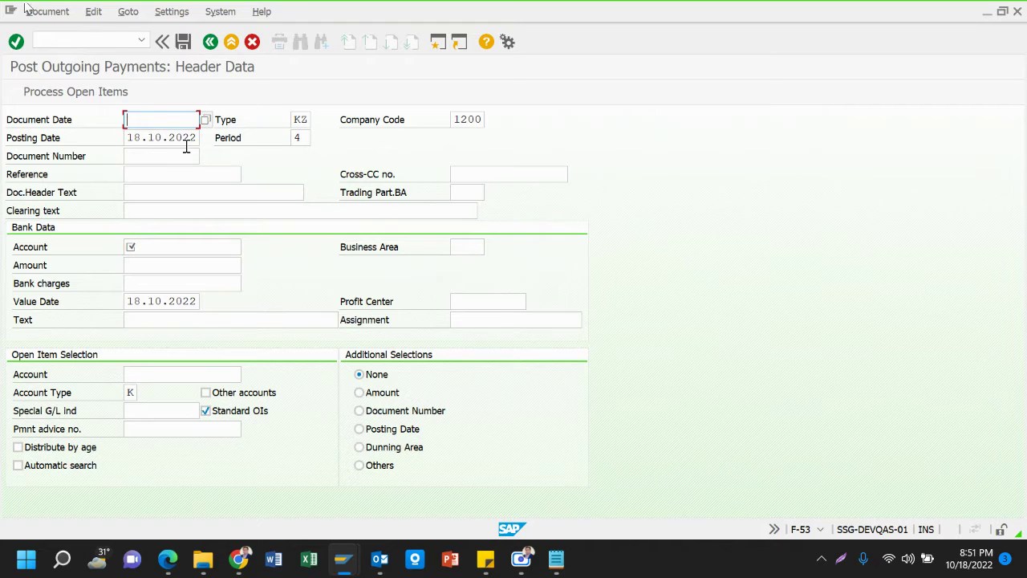
click(205, 120)
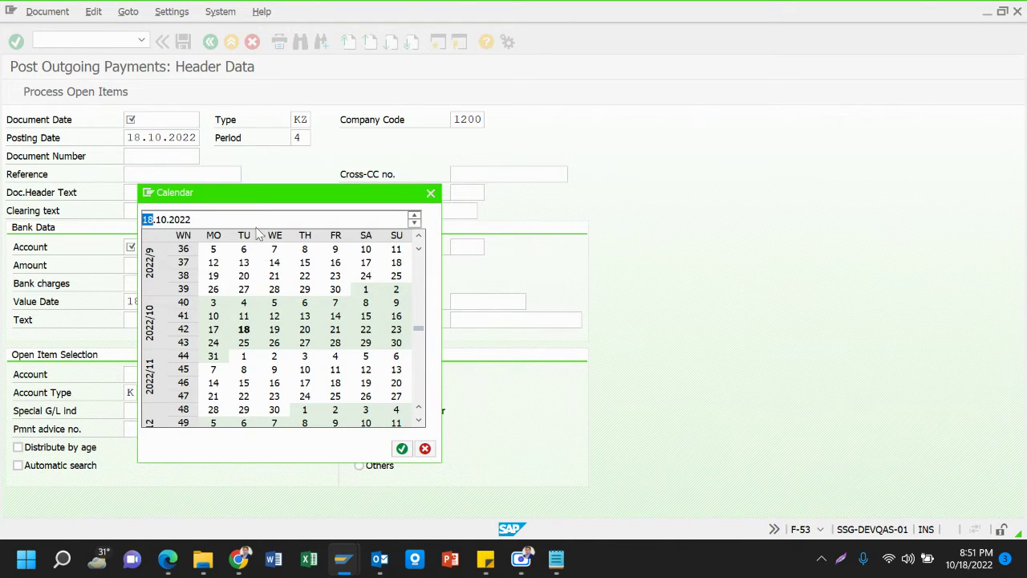
double_click(244, 331)
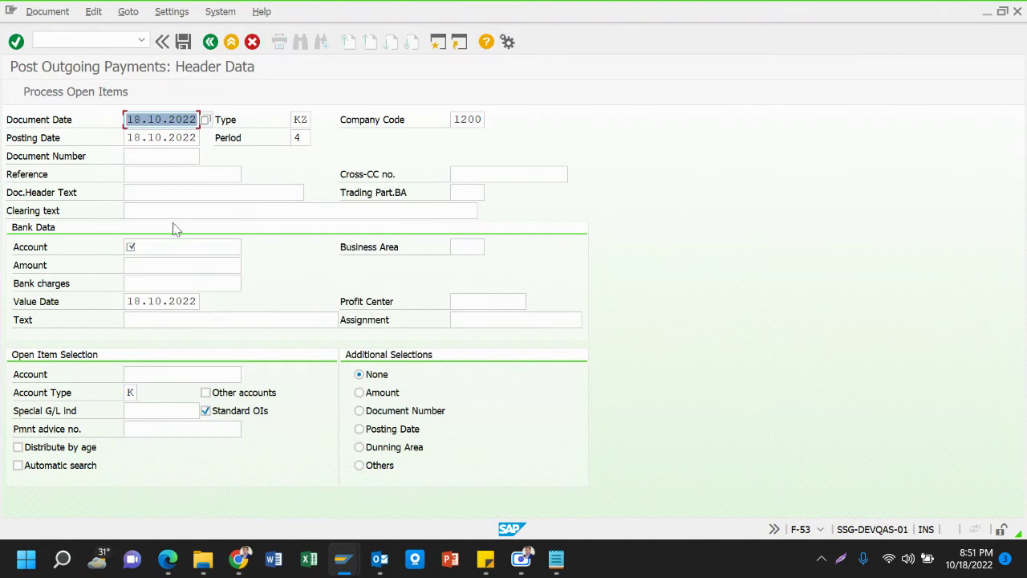
click(149, 169)
key(Down)
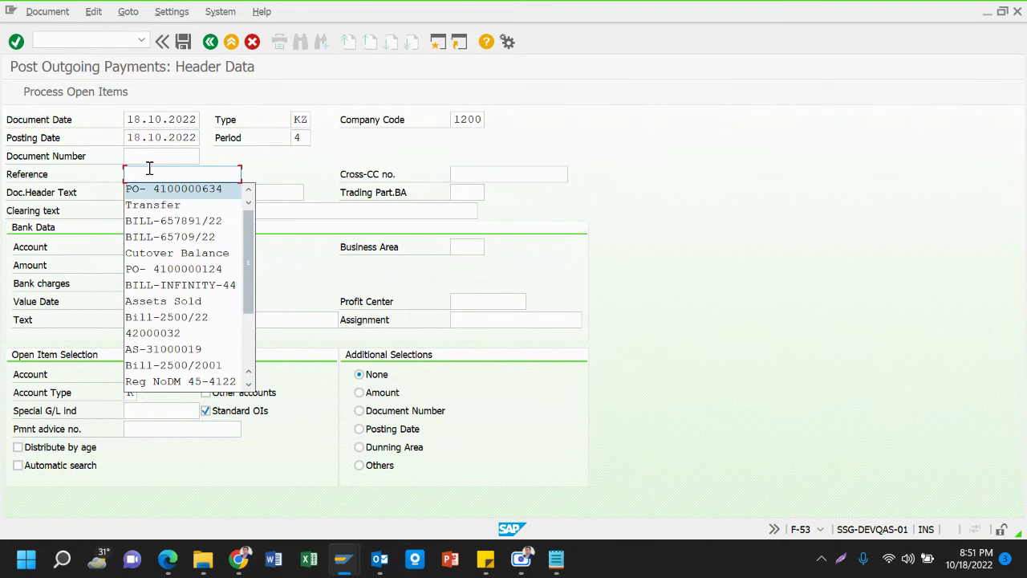
key(Return)
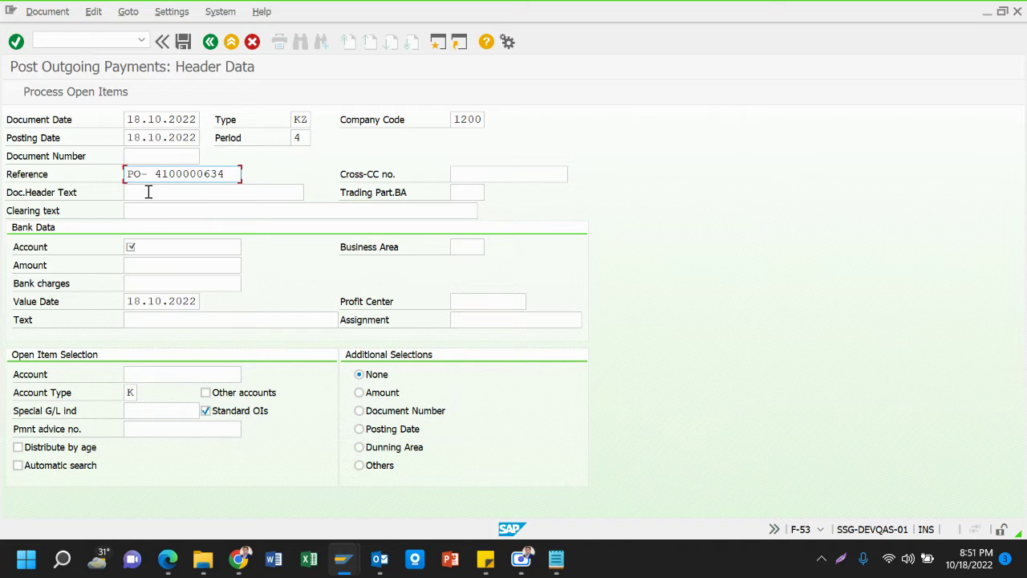
key(Tab)
click(148, 192)
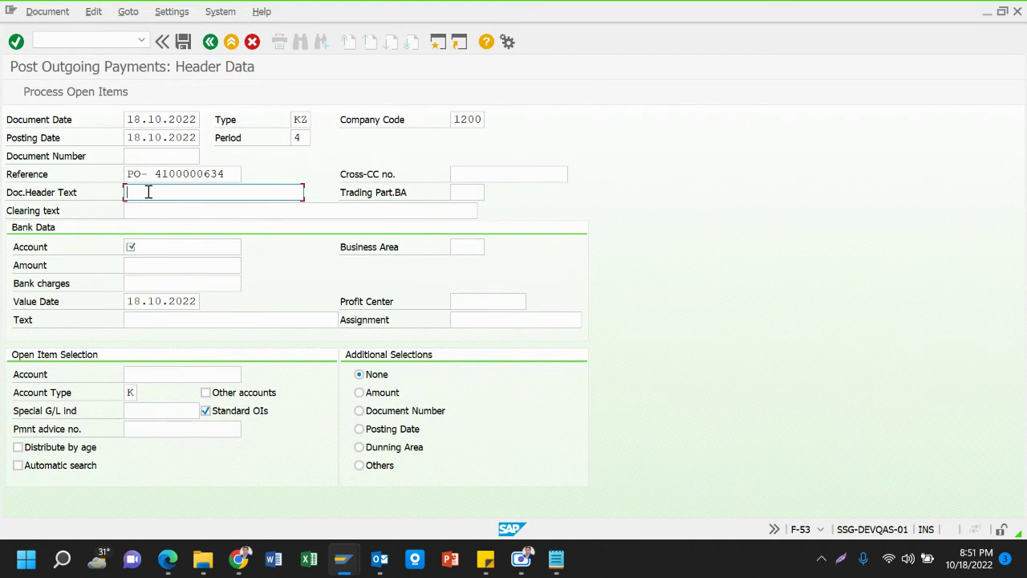
text(D)
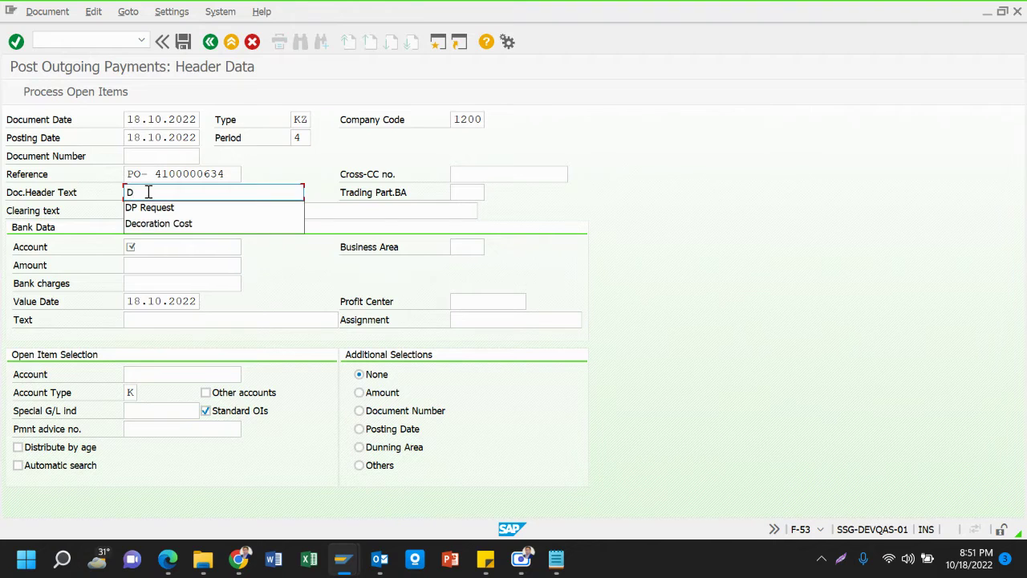
text(P )
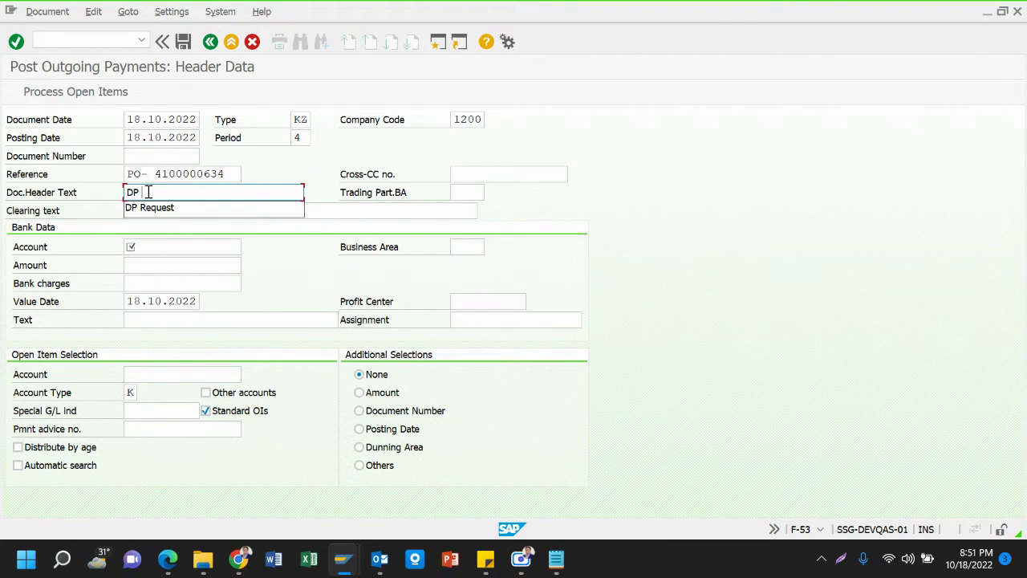
text(Payment)
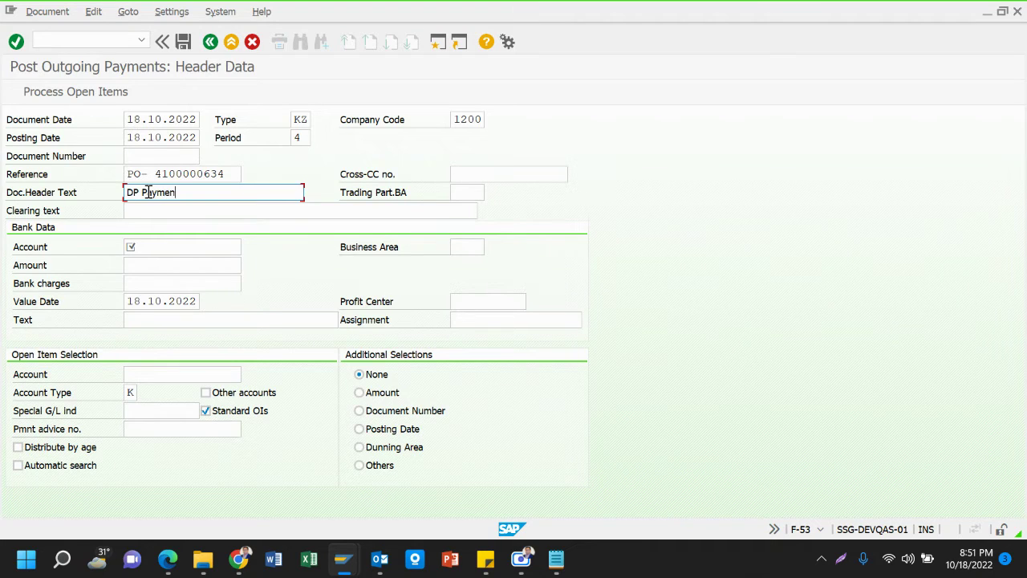
click(187, 211)
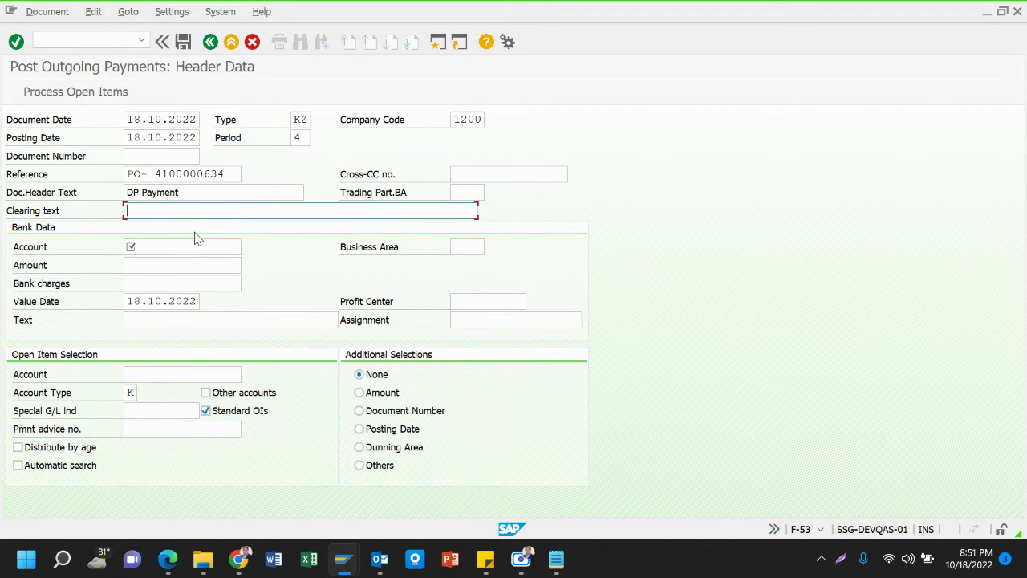
text(DP)
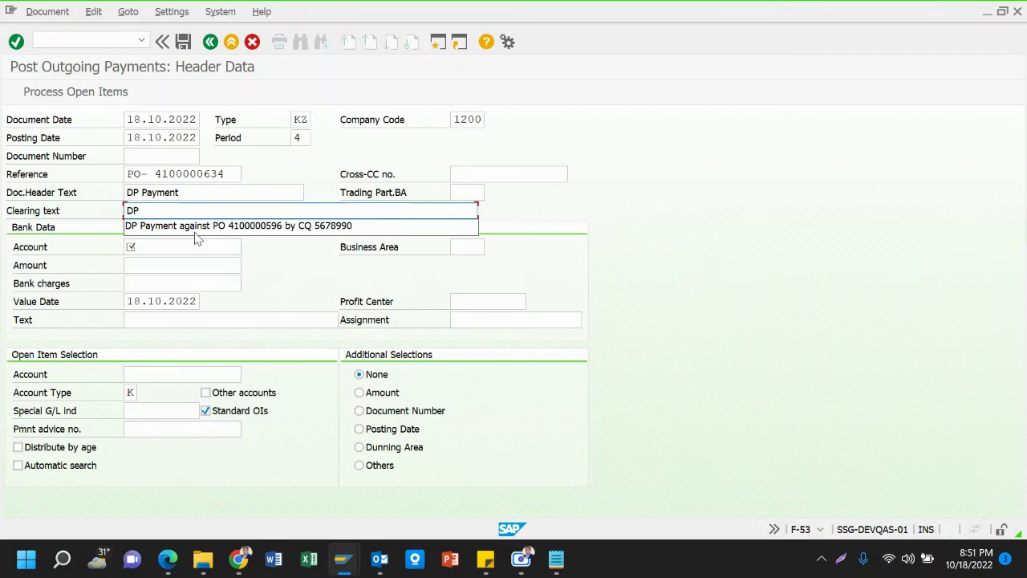
click(209, 228)
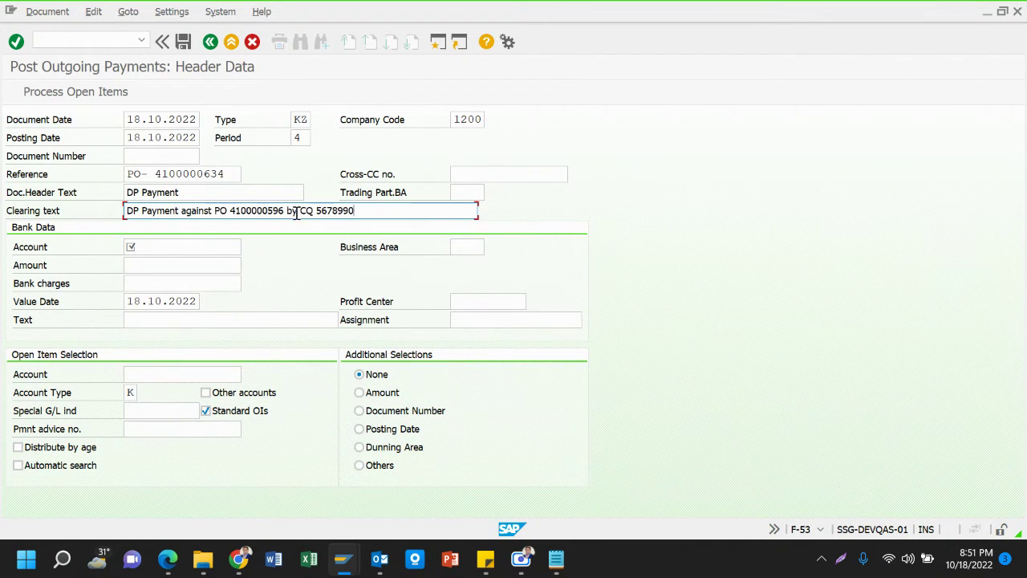
drag(230, 211, 322, 211)
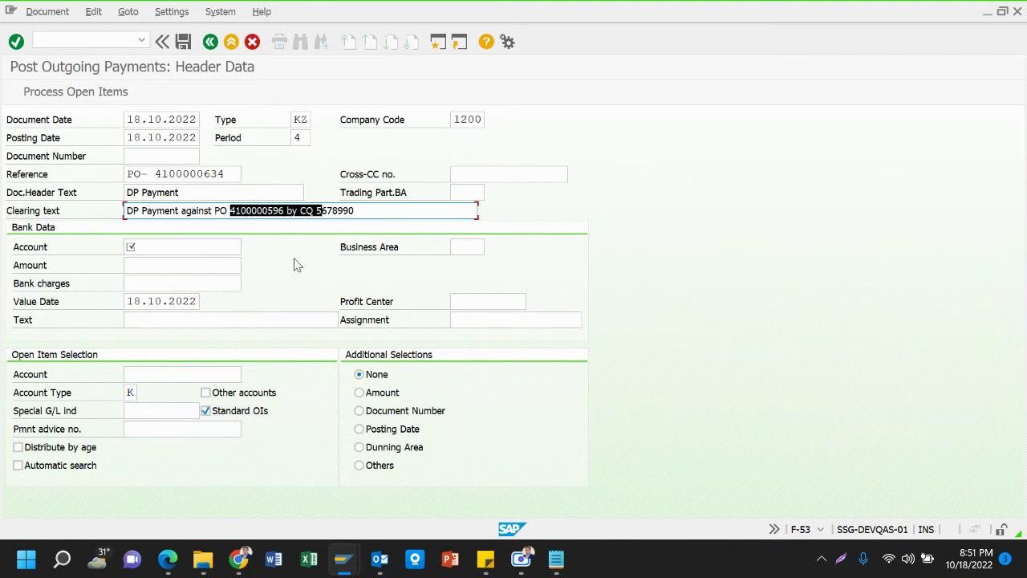
click(280, 210)
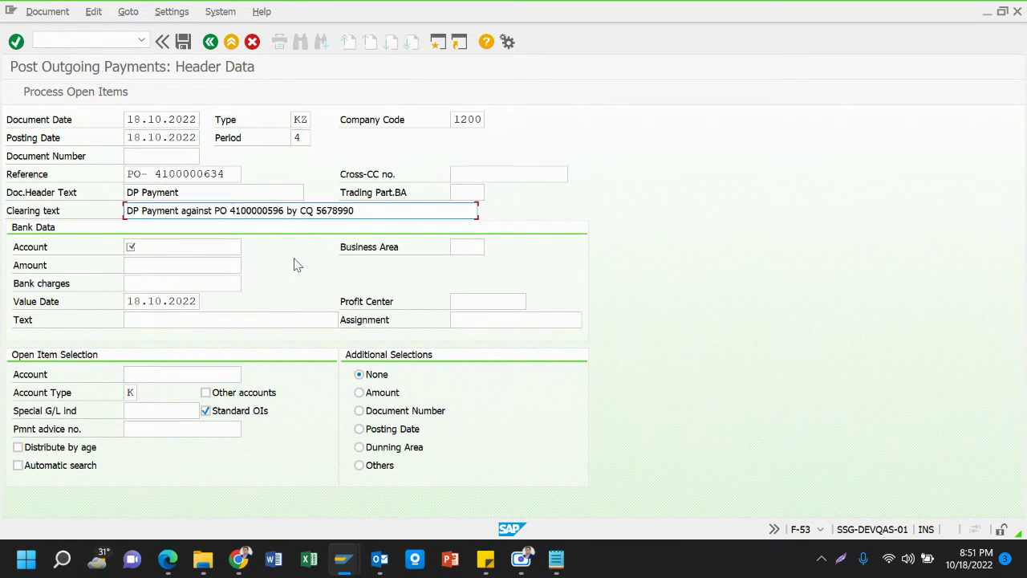
key(BackSpace)
key(BackSpace)
key(BackSpace)
text(634)
click(209, 253)
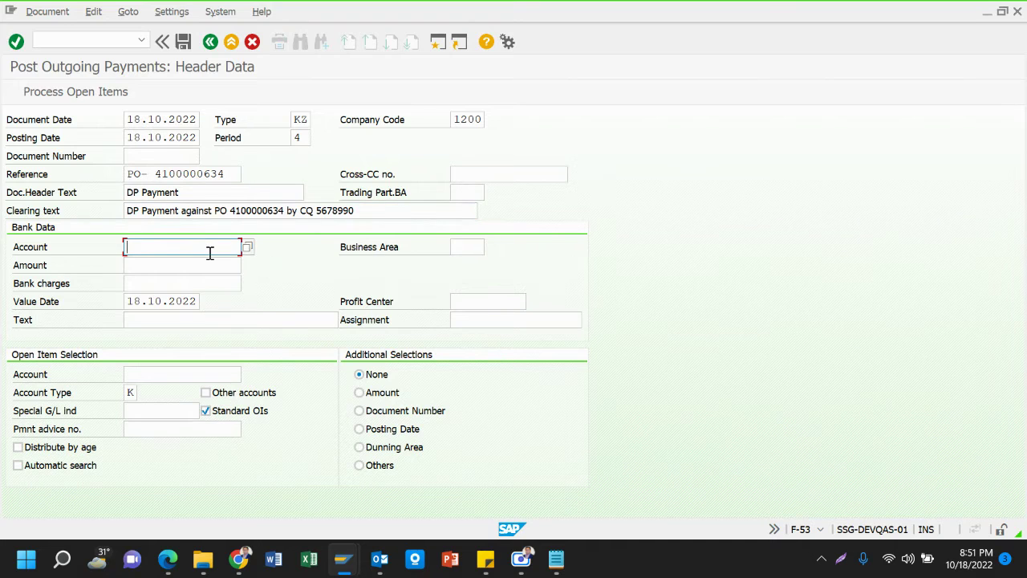
Choose the Jamuna Bank-SSEL_OD_14922-Mohakhali Br_Outgoing bank G/L account via a *bank* search
click(247, 248)
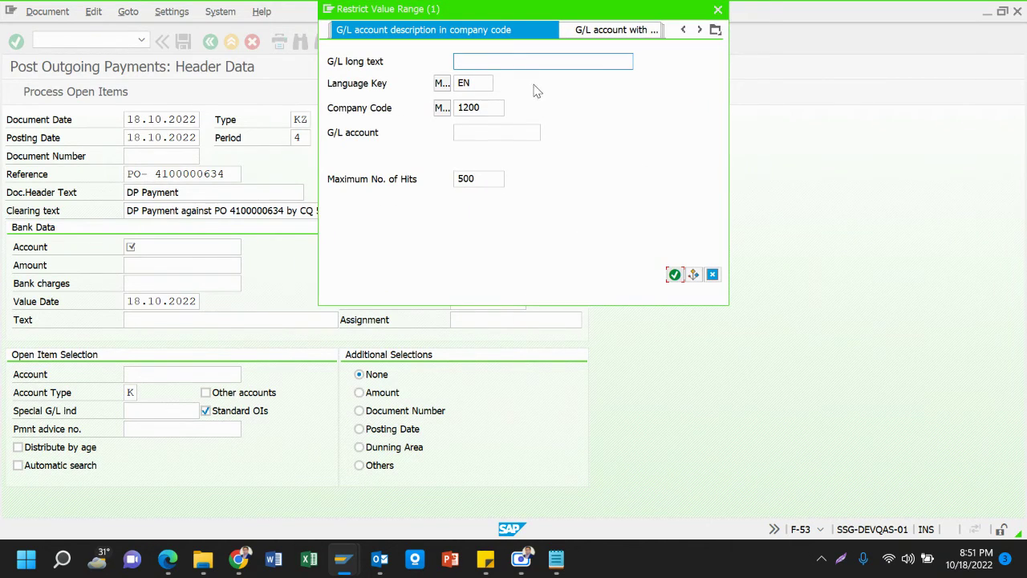
text(*bank*)
key(Return)
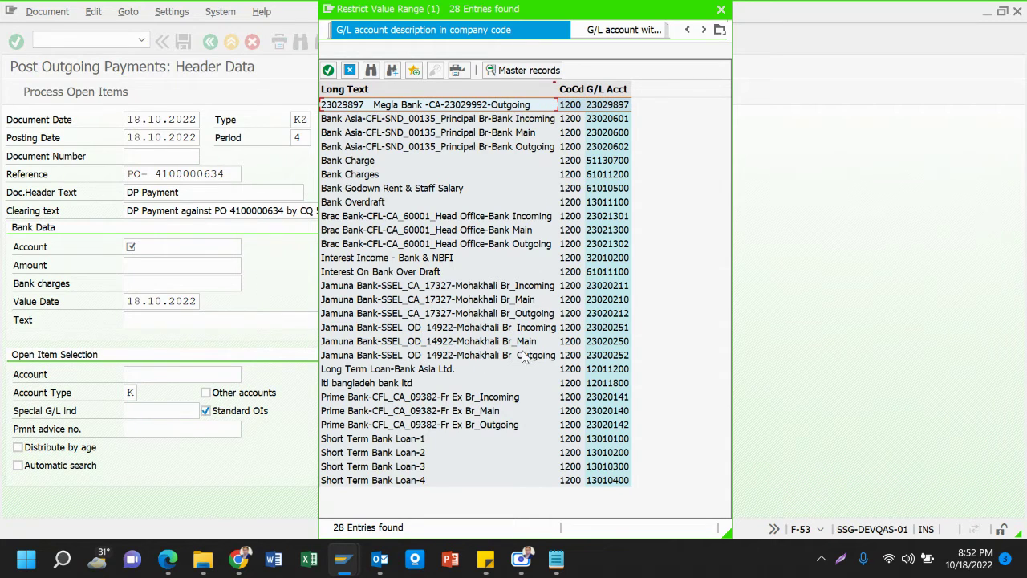
double_click(524, 356)
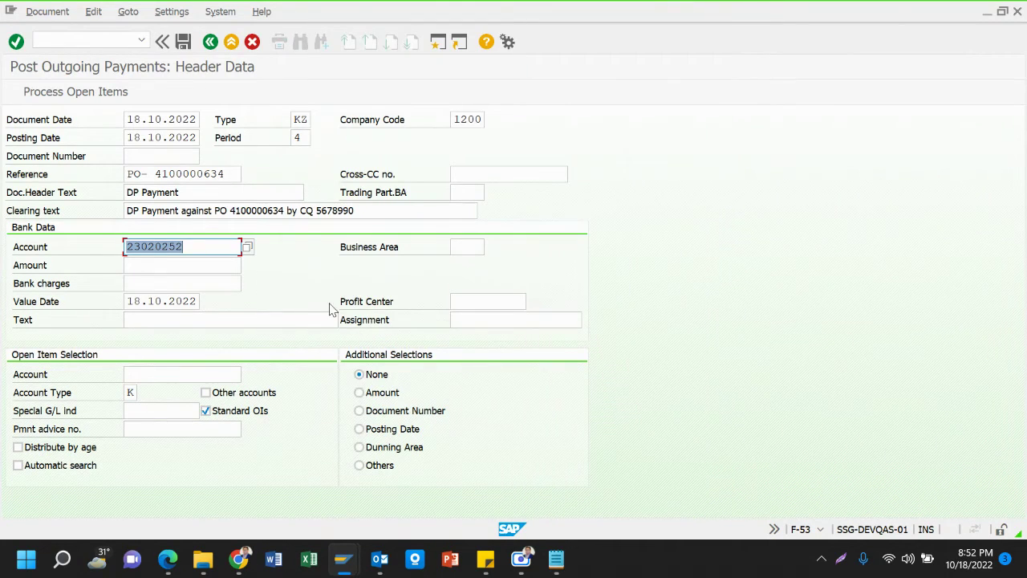
Enter bank amount 3900000 and vendor account 110012 for open item selection
click(219, 263)
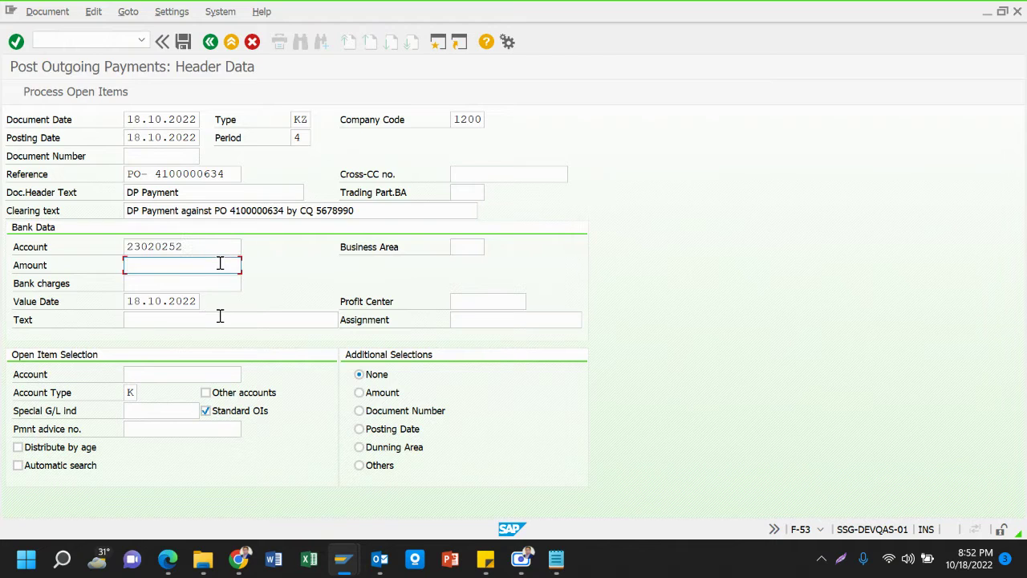
text(3900000)
click(158, 377)
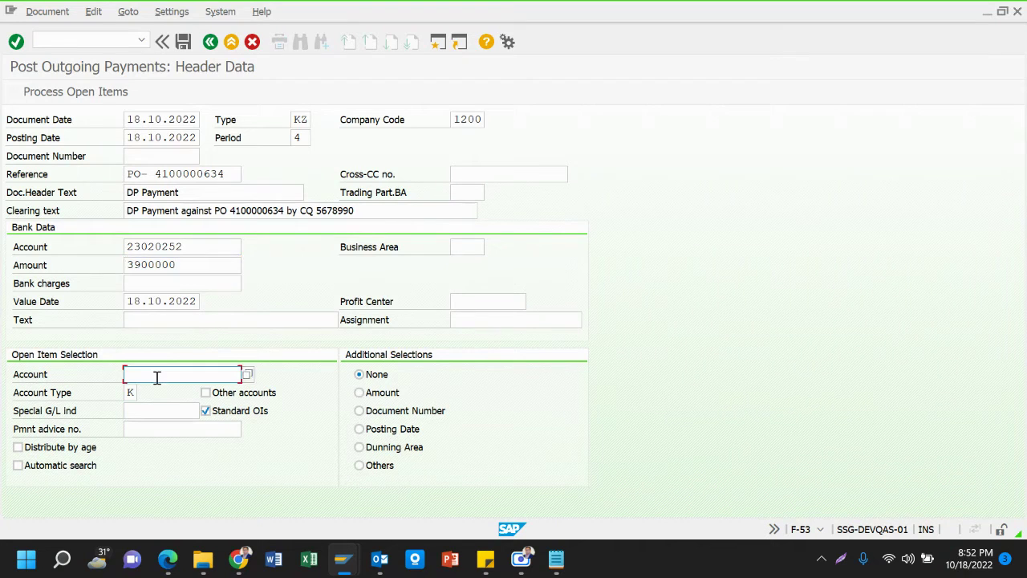
text(11)
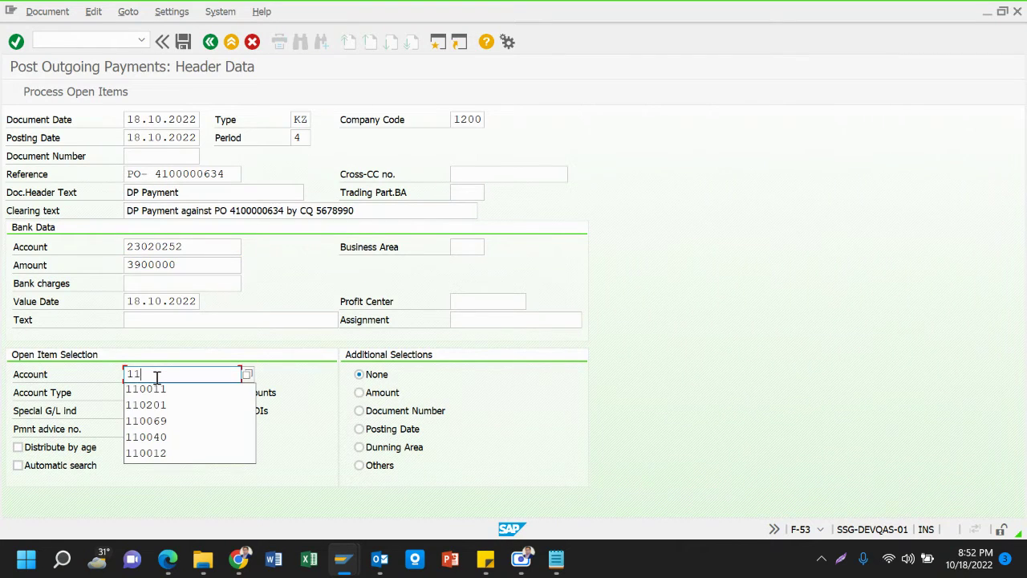
text(00)
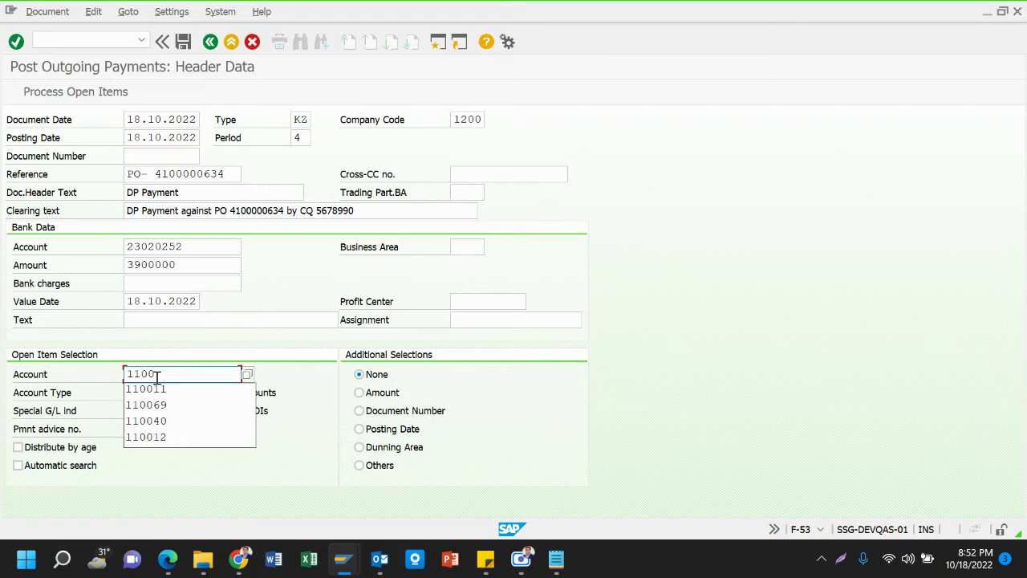
text(12)
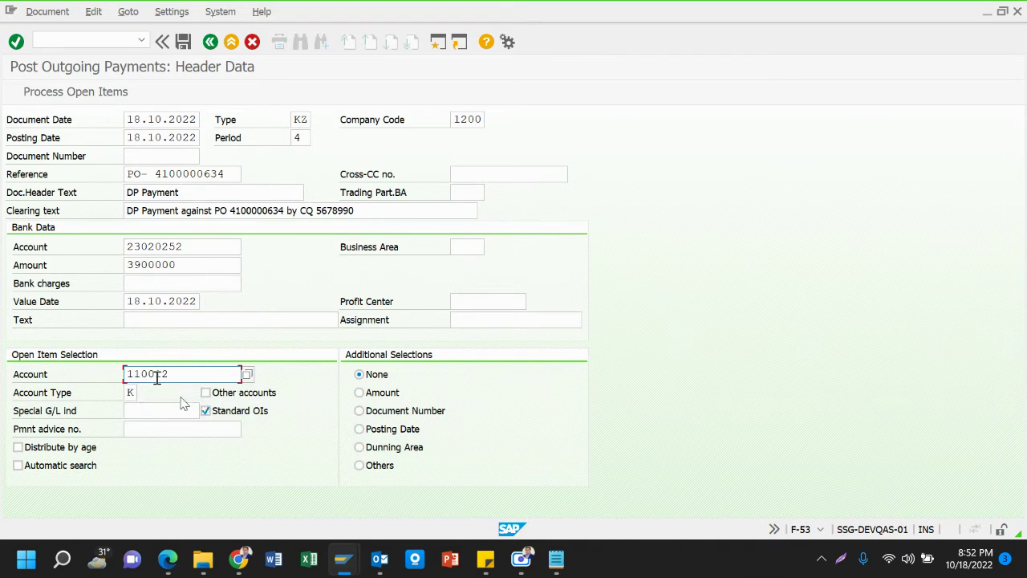
click(143, 412)
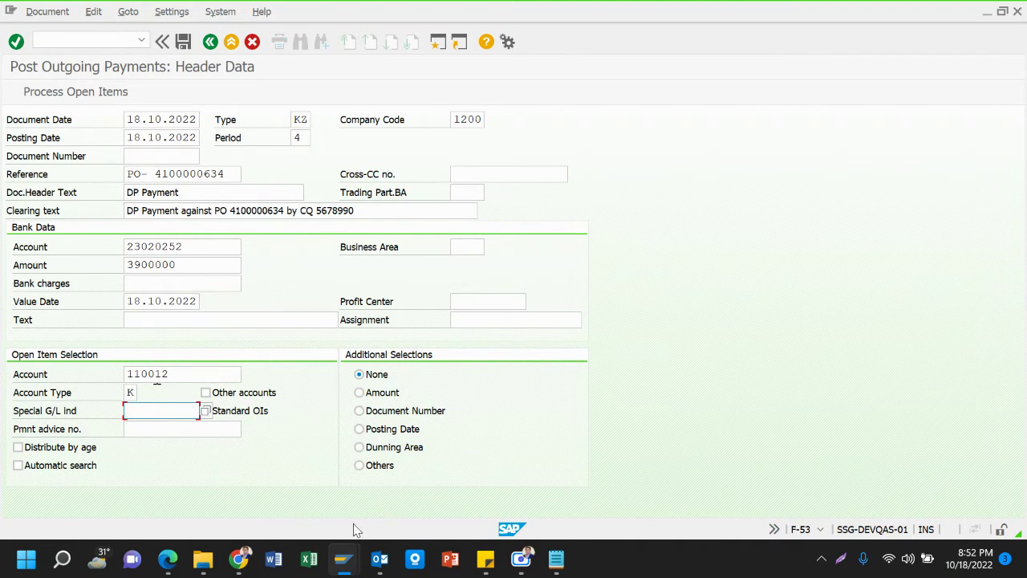
mouse_move(351, 558)
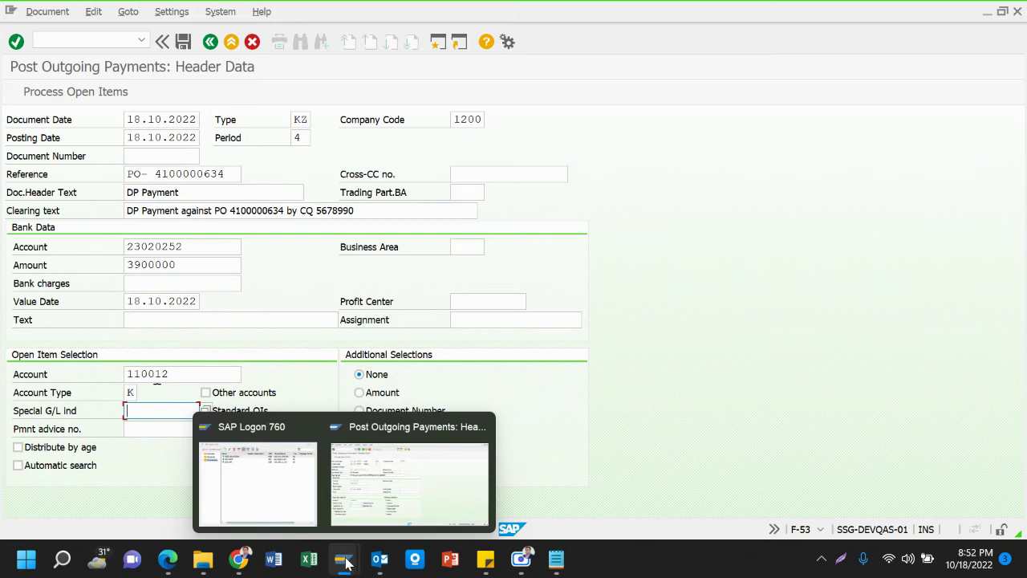
click(403, 486)
click(437, 41)
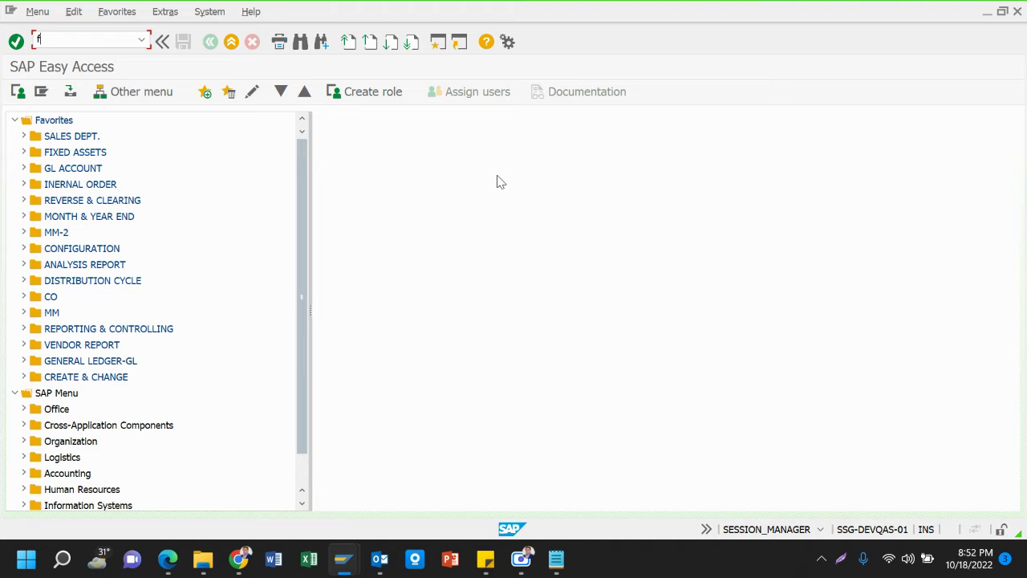
text(fbl1n)
key(Return)
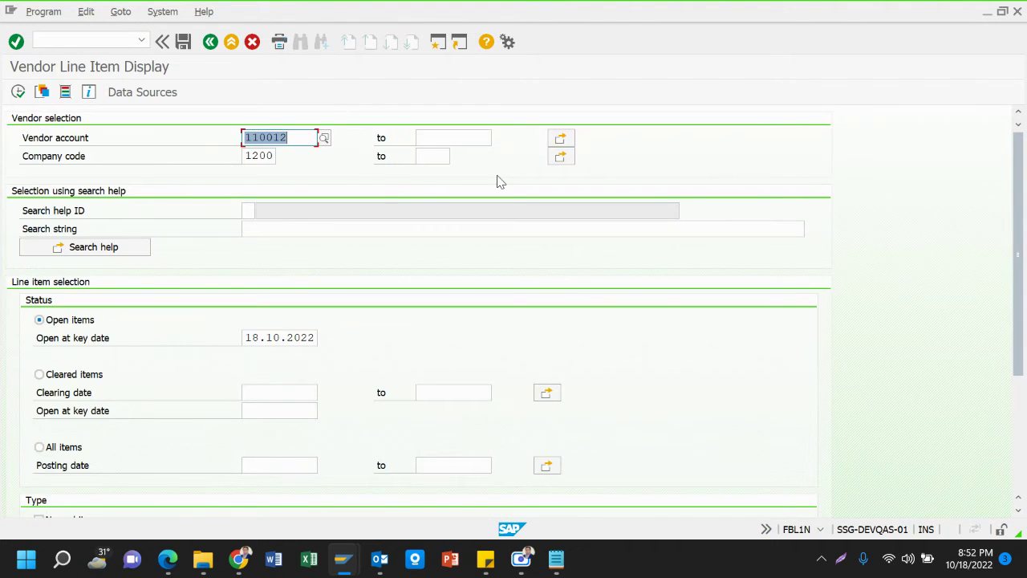
scroll(116, 366, down, 3)
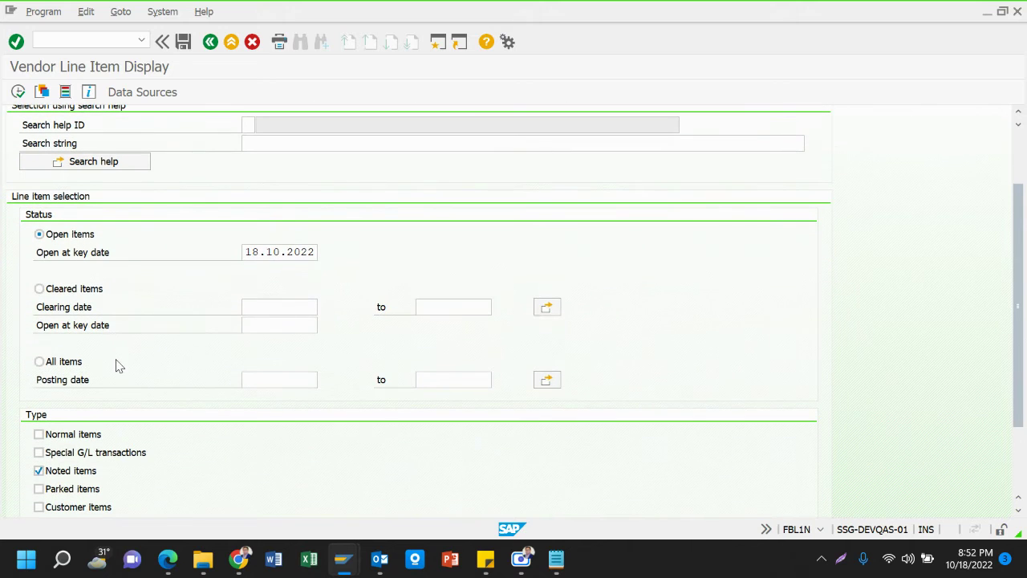
click(17, 92)
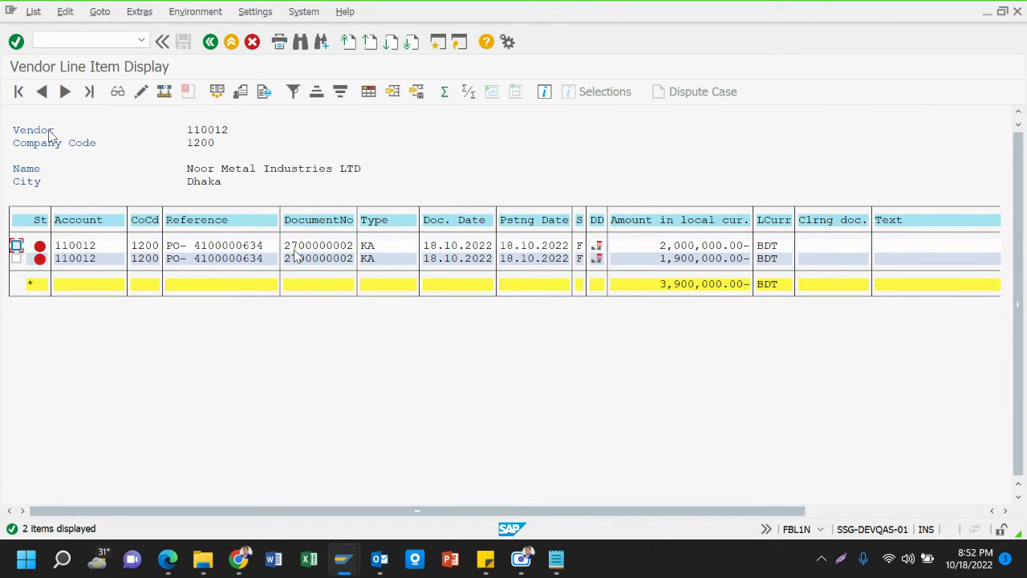
drag(285, 246, 359, 255)
key(ctrl+c)
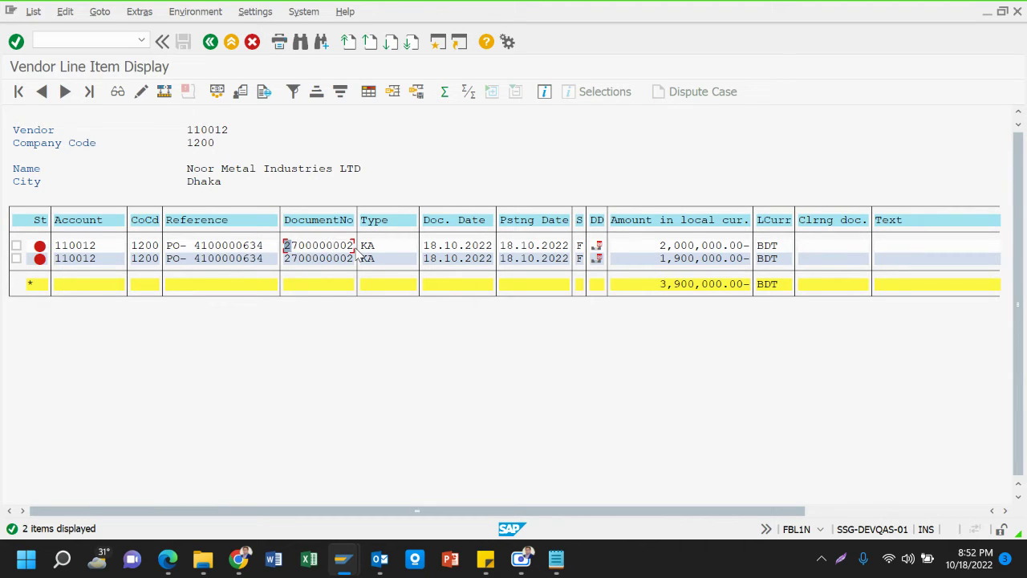
key(F3)
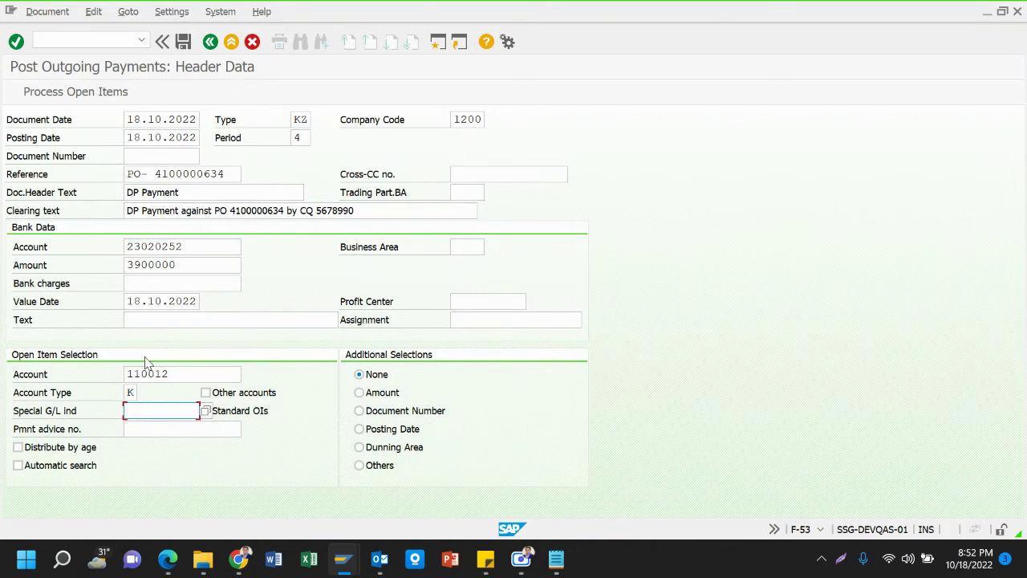
Confirm both FBL1N items carry special G/L indicator F, then select open items by document number
click(146, 424)
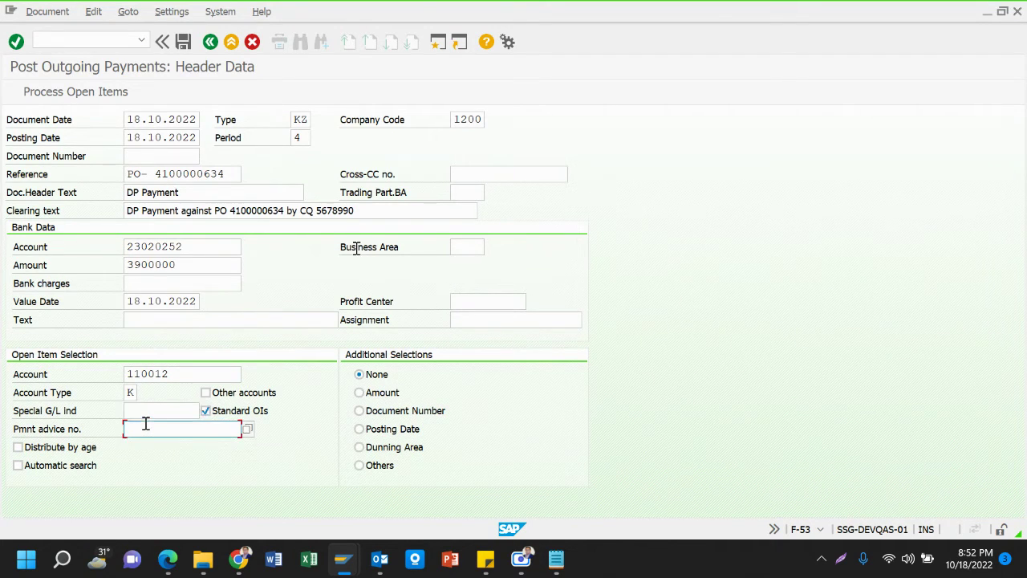
click(142, 410)
key(alt+Tab)
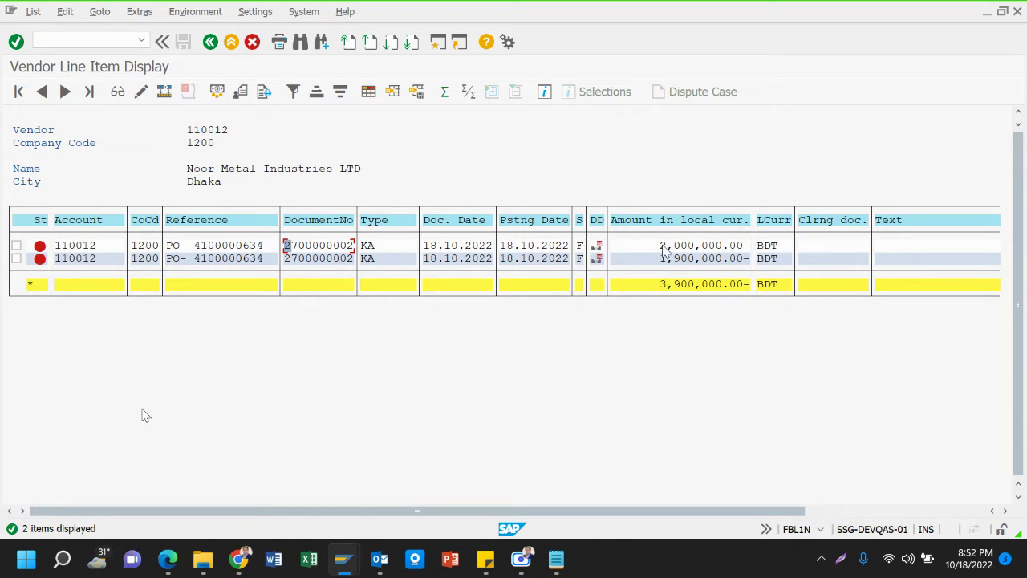
click(578, 248)
click(582, 260)
click(580, 248)
click(583, 257)
click(581, 246)
click(579, 257)
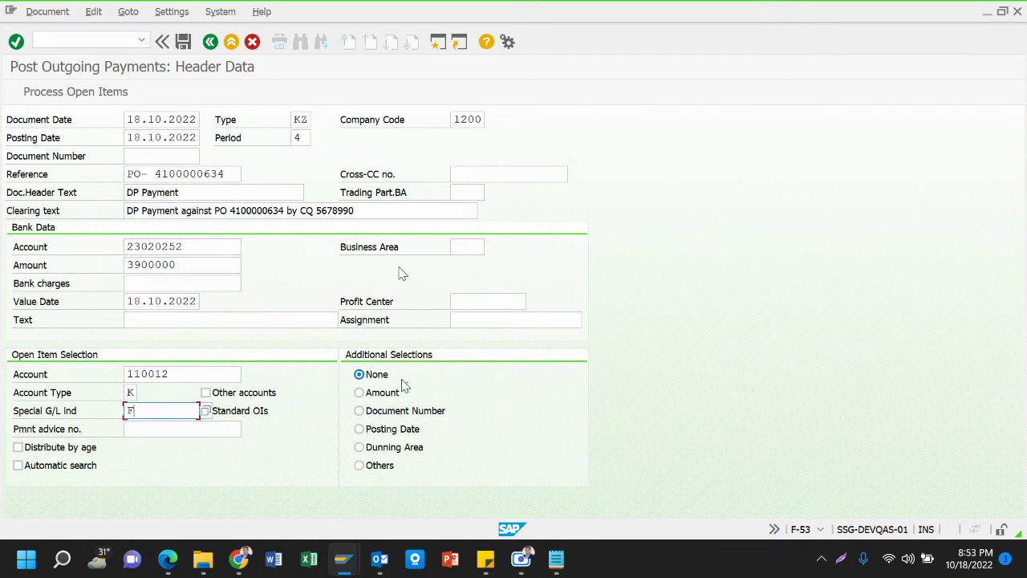
click(429, 414)
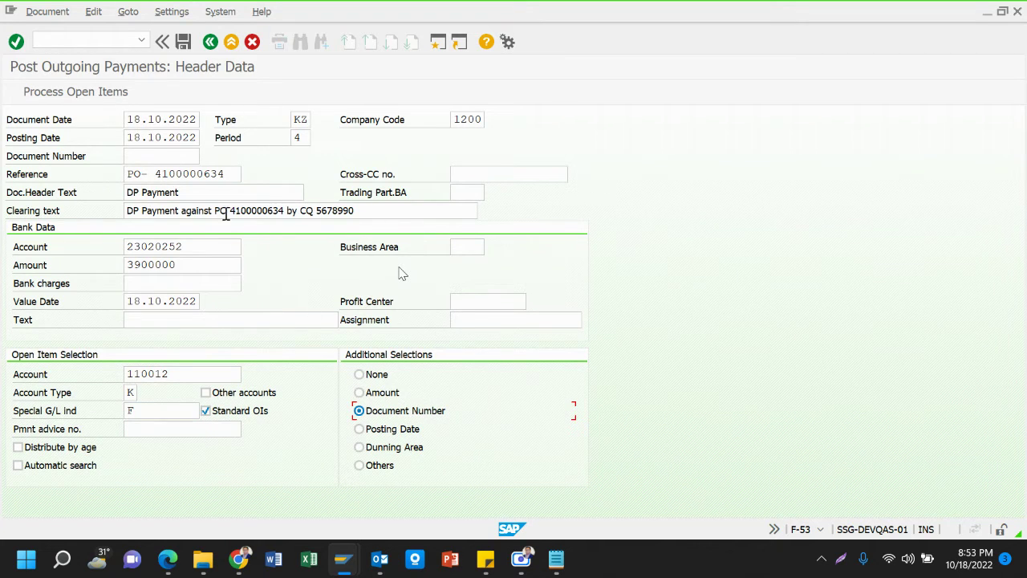
click(80, 91)
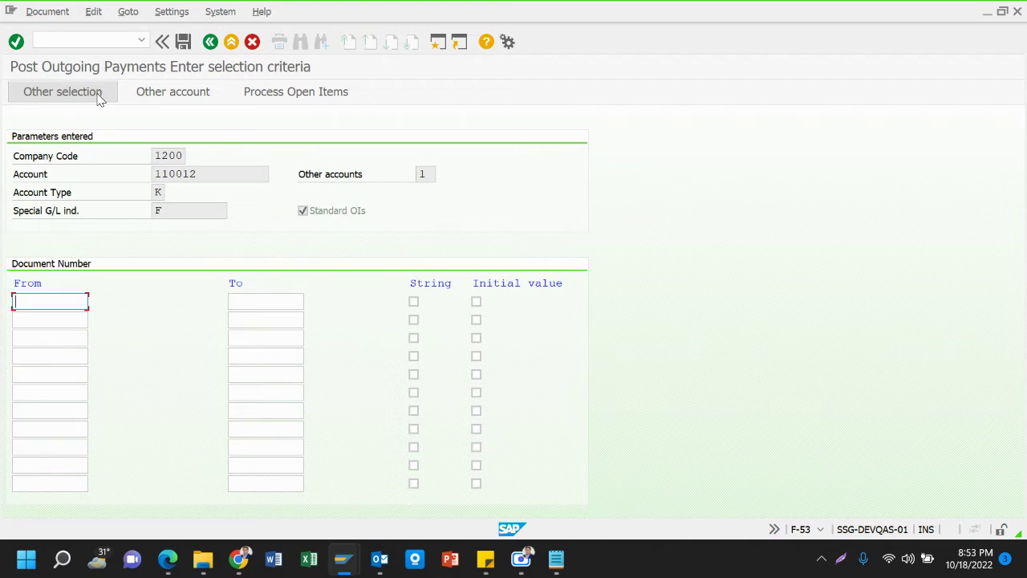
key(ctrl+v)
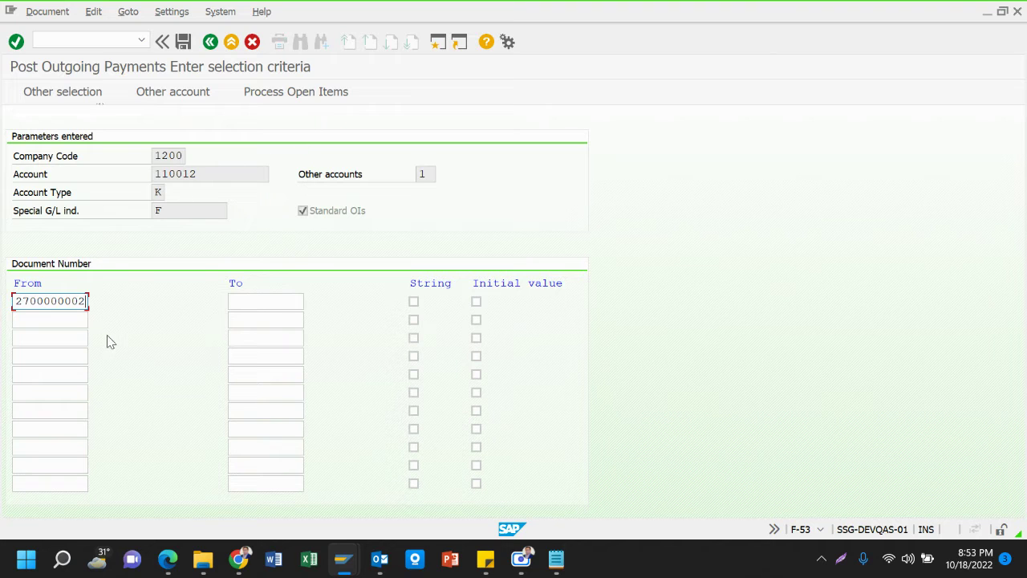
click(320, 101)
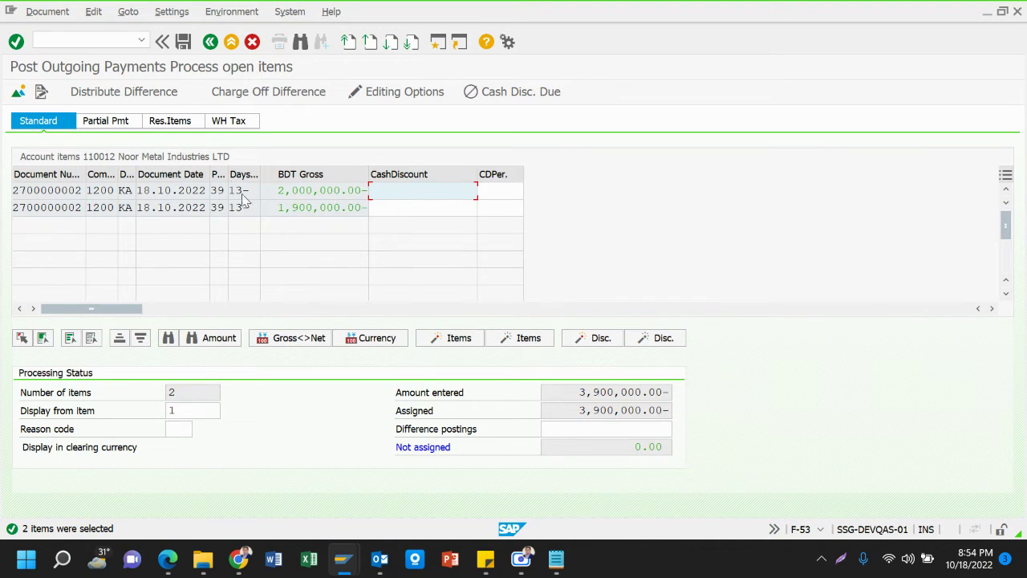
Simulate the payment and check the 3,900,000.00 bank credit balances both vendor debits
click(294, 205)
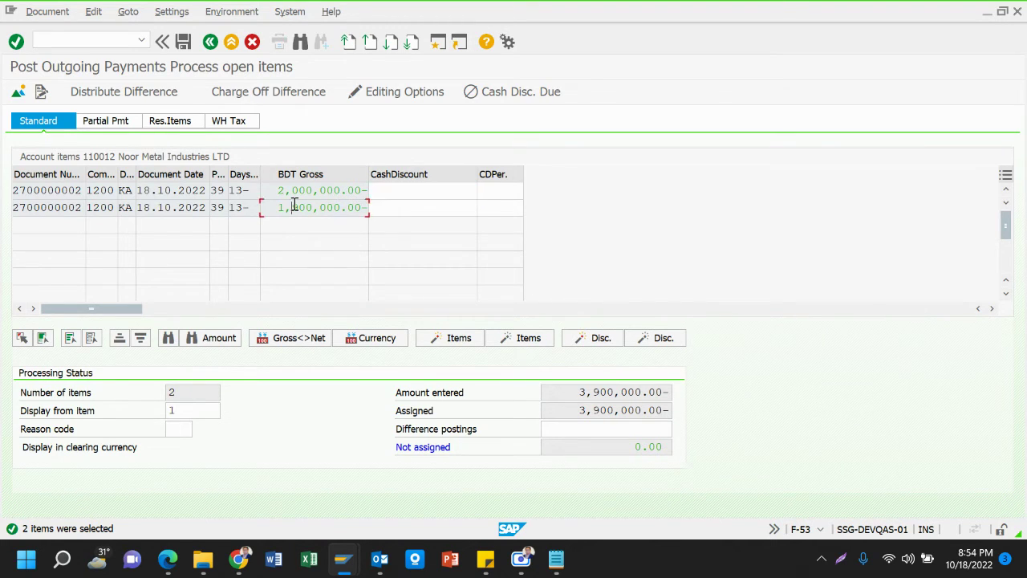
click(307, 197)
click(61, 12)
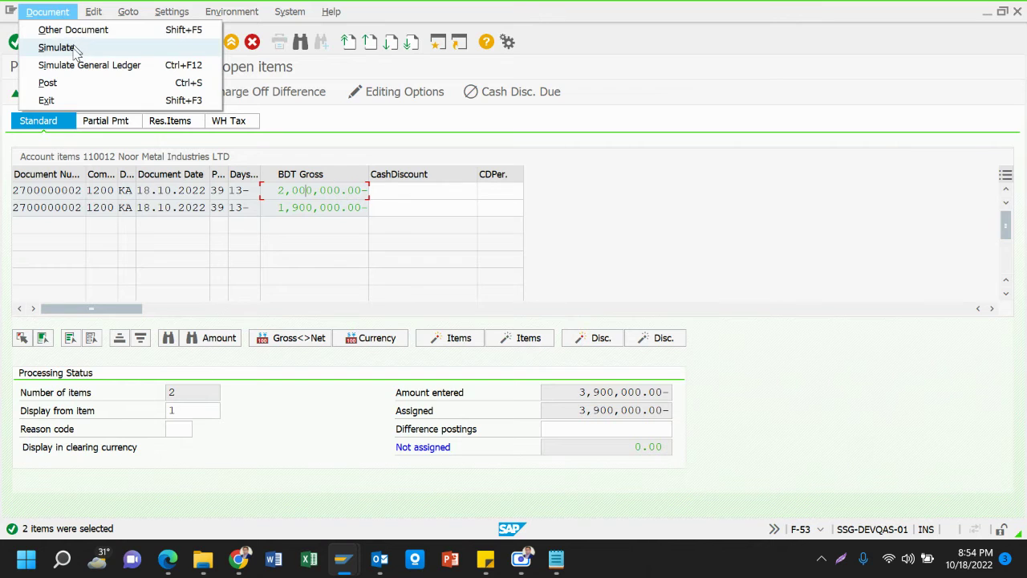
click(74, 48)
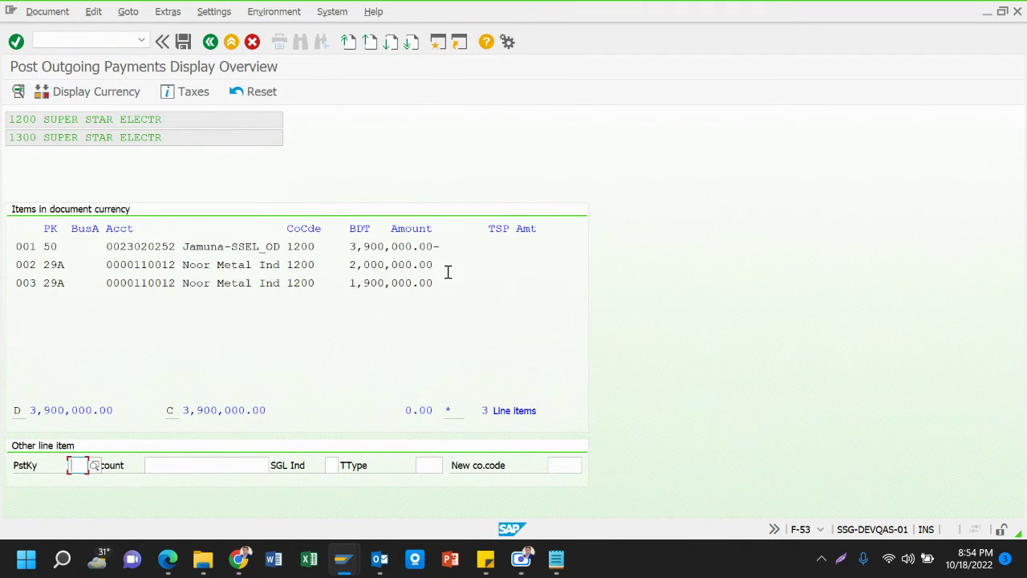
click(105, 269)
drag(107, 270, 426, 297)
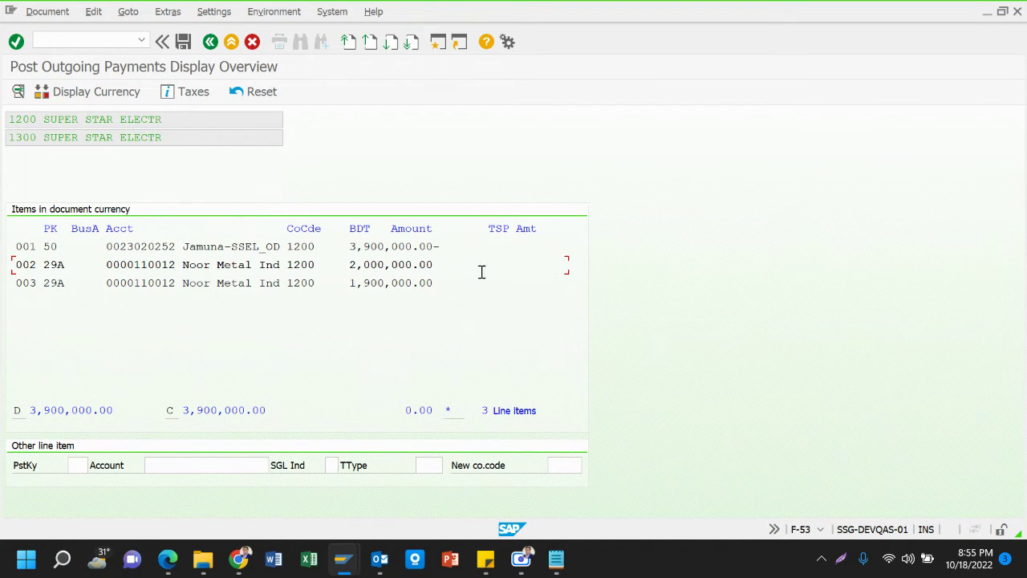
click(184, 42)
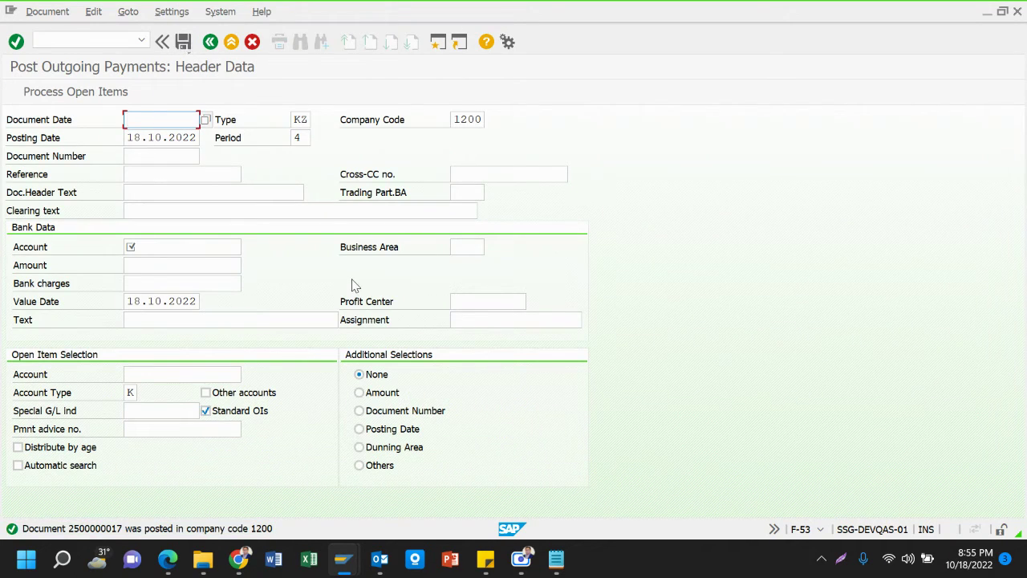
mouse_move(337, 568)
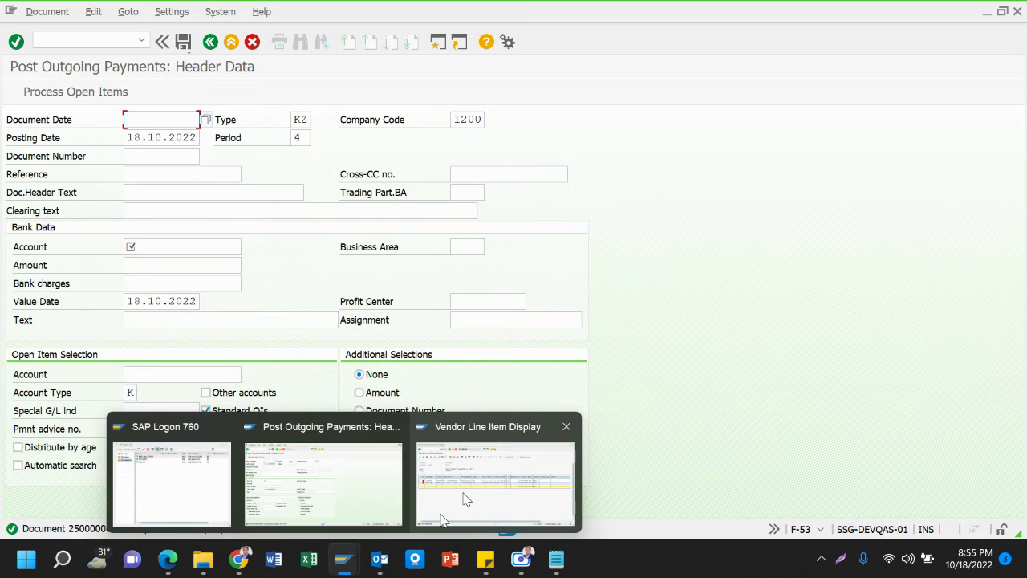
click(467, 495)
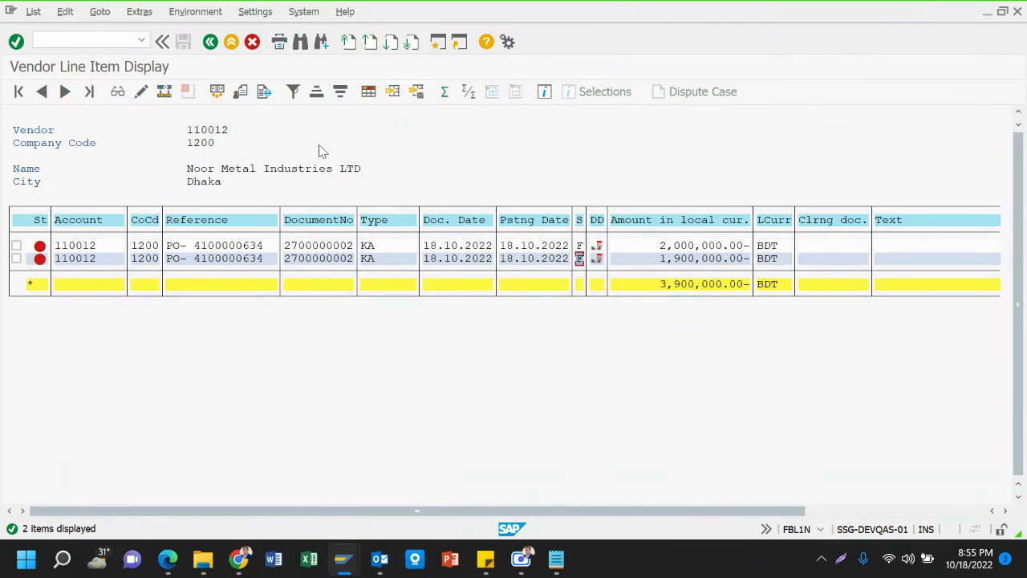
Rerun vendor 110012's open item report including normal items and special G/L transactions
click(210, 42)
scroll(93, 384, down, 3)
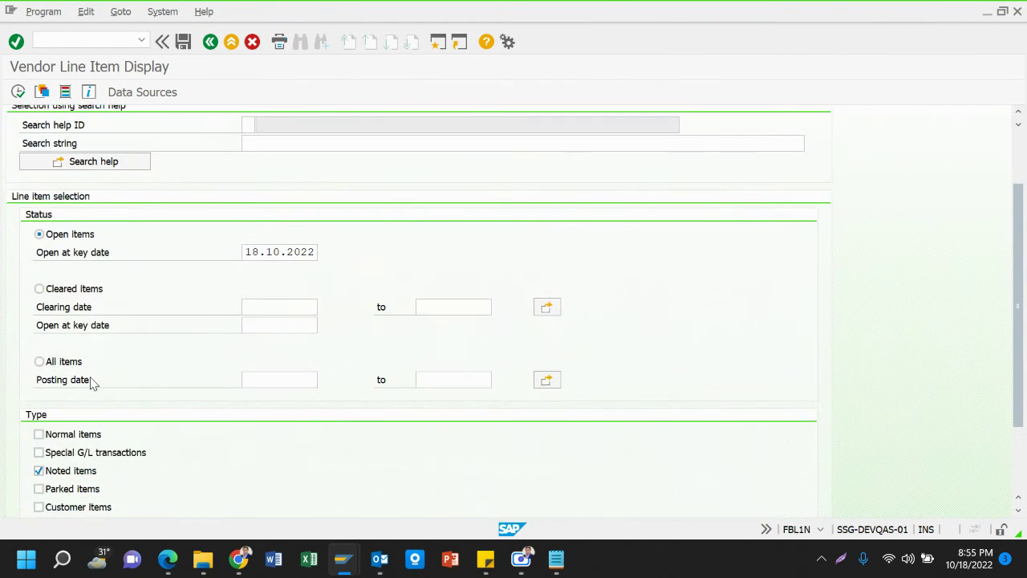
click(18, 91)
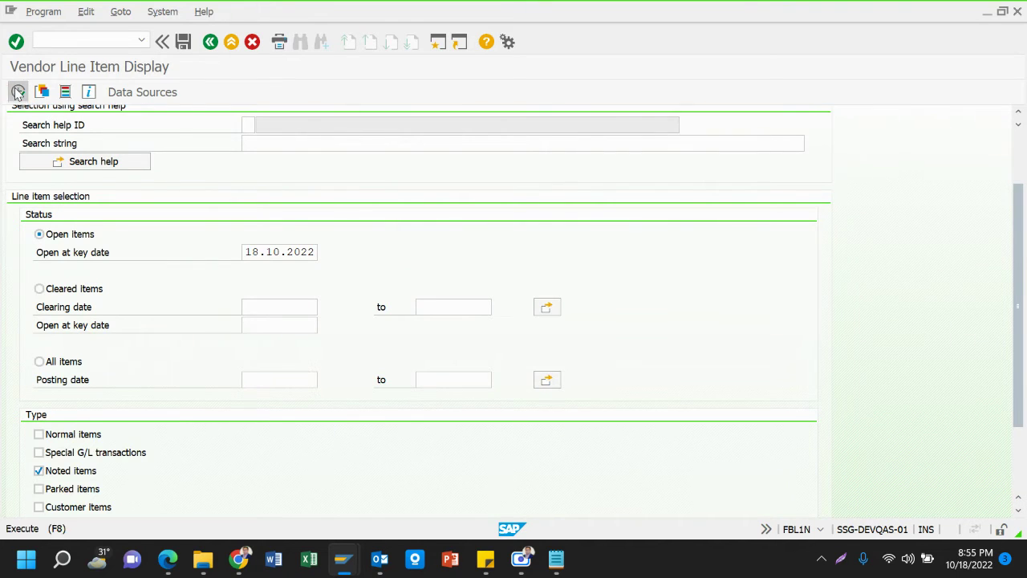
scroll(146, 385, down, 2)
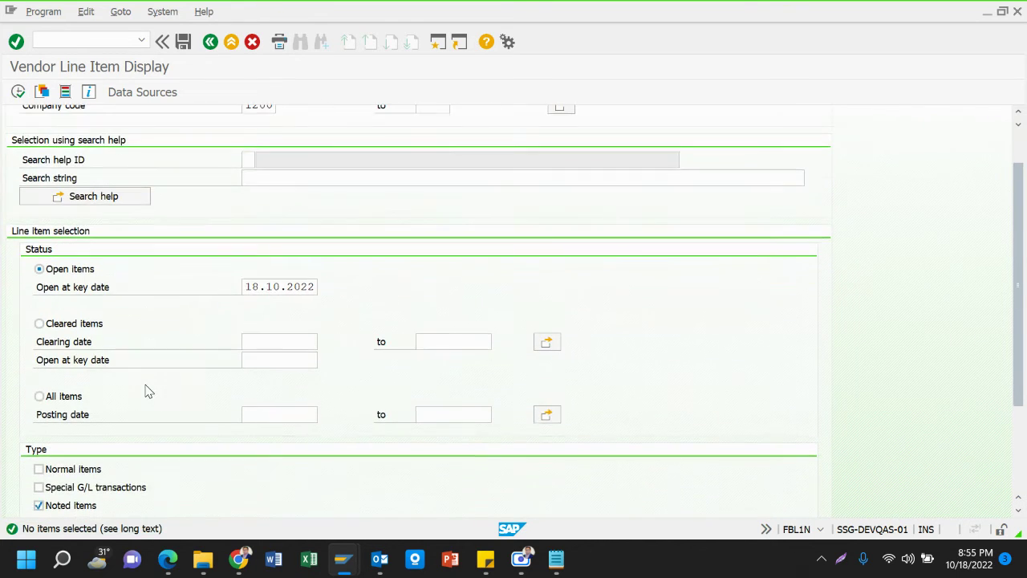
click(67, 473)
click(69, 487)
click(18, 92)
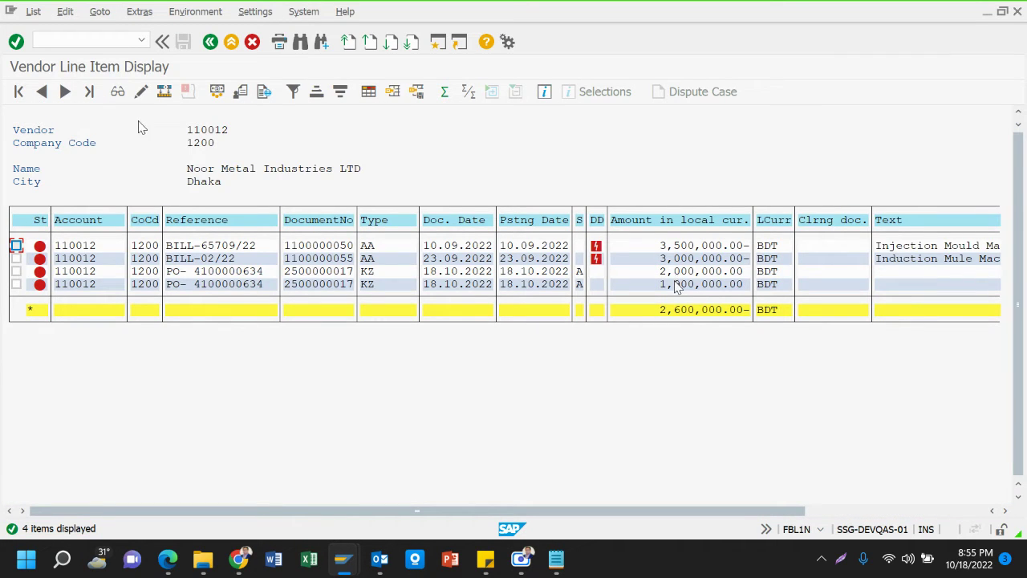
Review the four open items totalling 2,600,000.00-, then exit to the selection screen
click(580, 272)
key(Down)
key(Up)
key(Left)
key(Left)
key(Left)
key(Right)
key(Right)
key(Right)
key(Down)
key(Down)
key(Up)
key(Up)
key(Down)
click(898, 271)
click(232, 43)
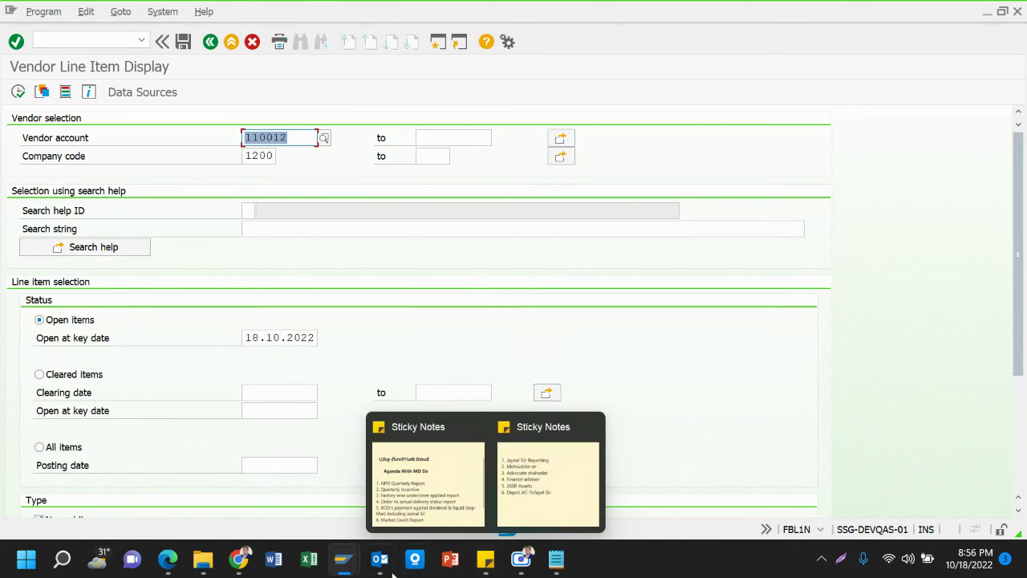
Switch to the outgoing payments window and start goods receipt with /nmigo
mouse_move(342, 560)
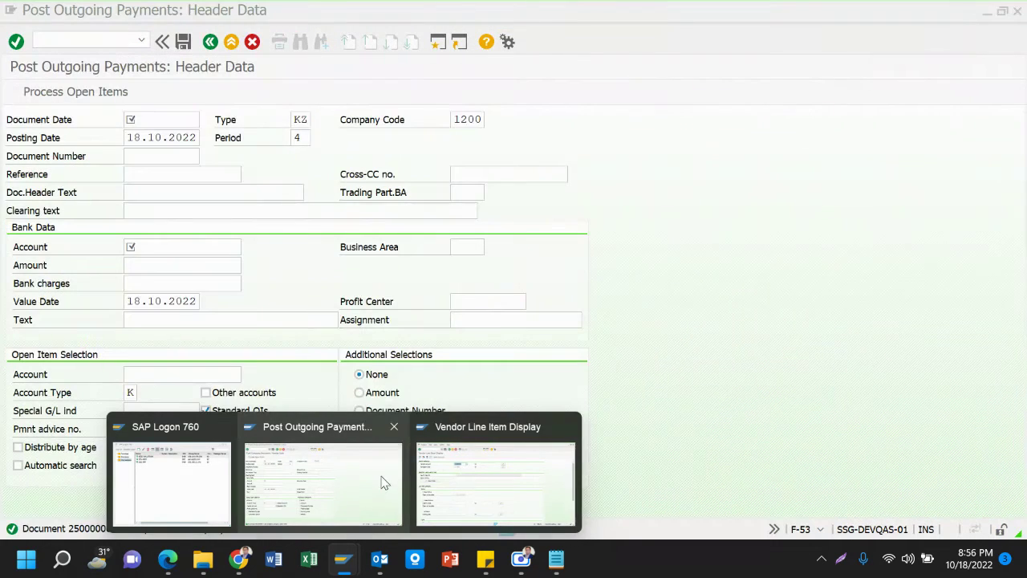
click(384, 482)
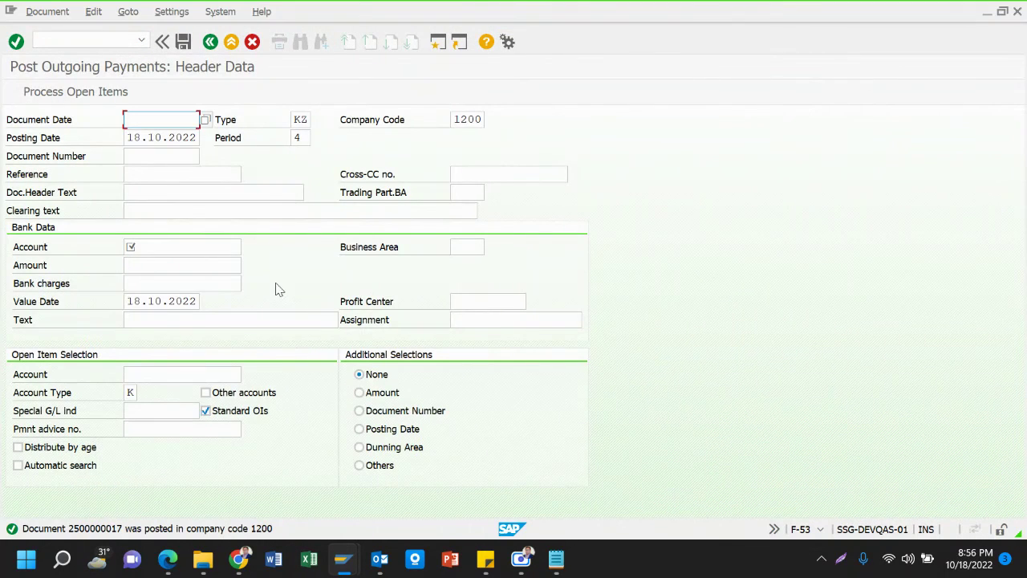
click(119, 36)
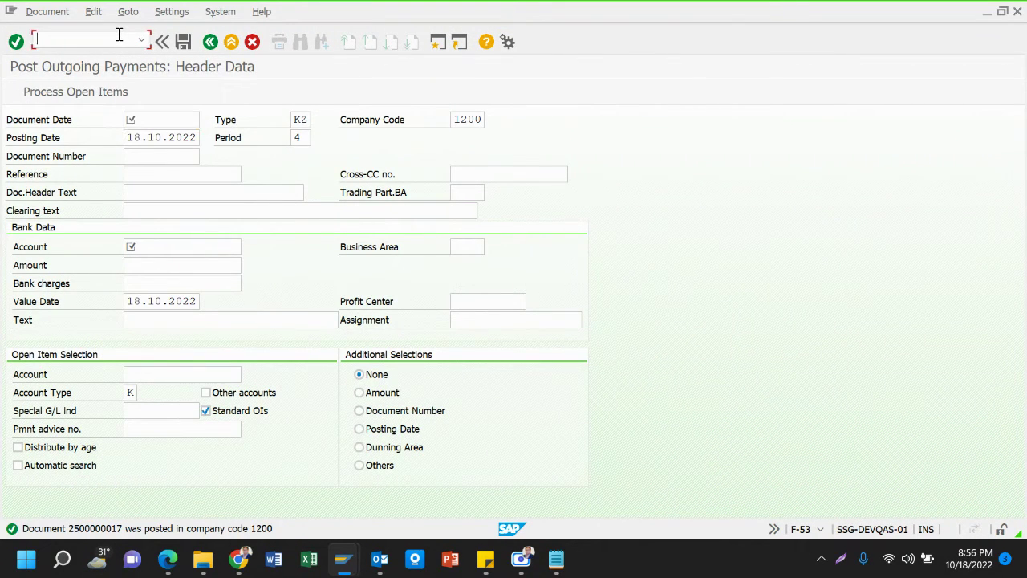
text(/n)
text(migo)
key(Return)
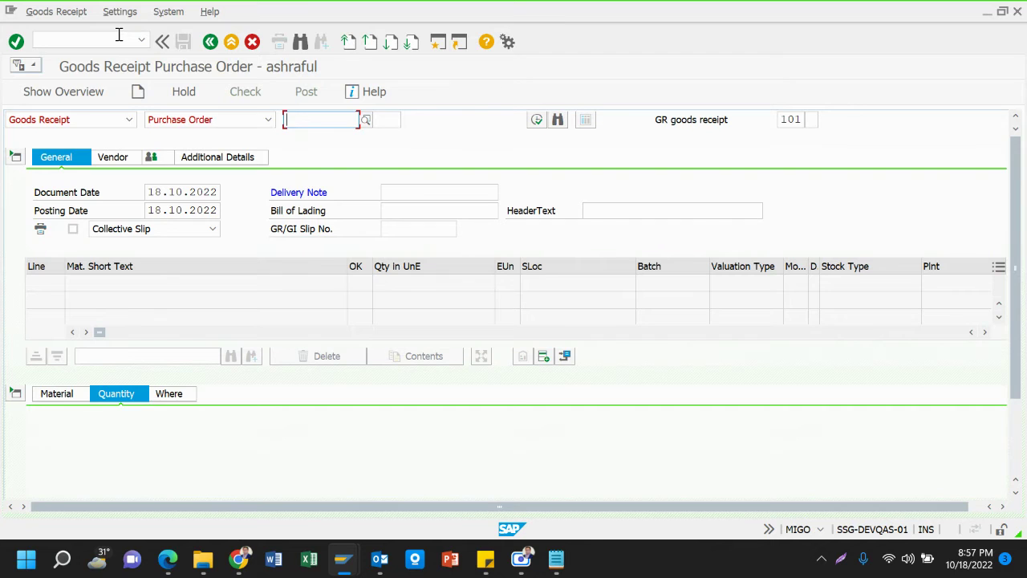
key(Down)
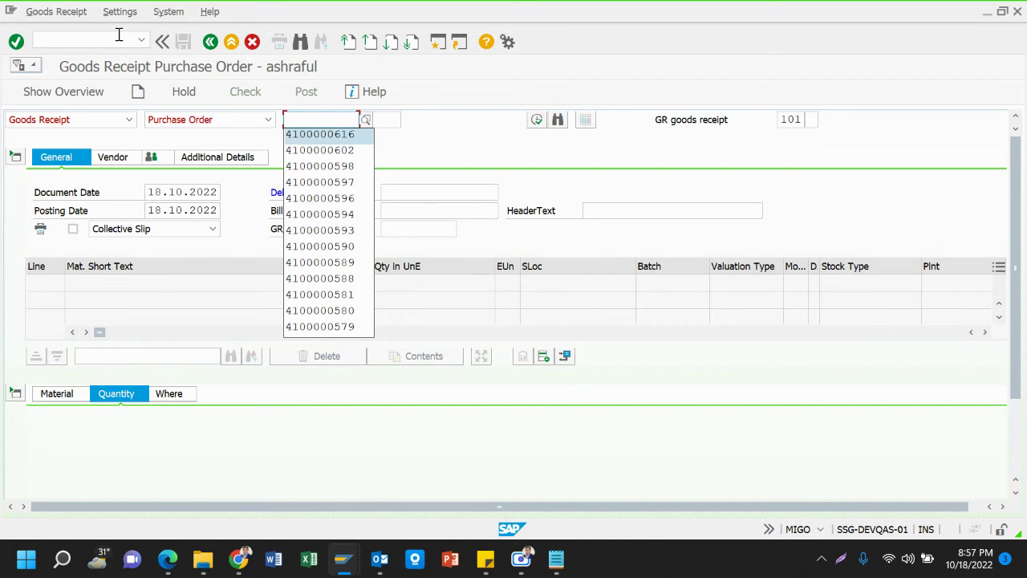
key(Up)
click(339, 136)
key(alt+Tab)
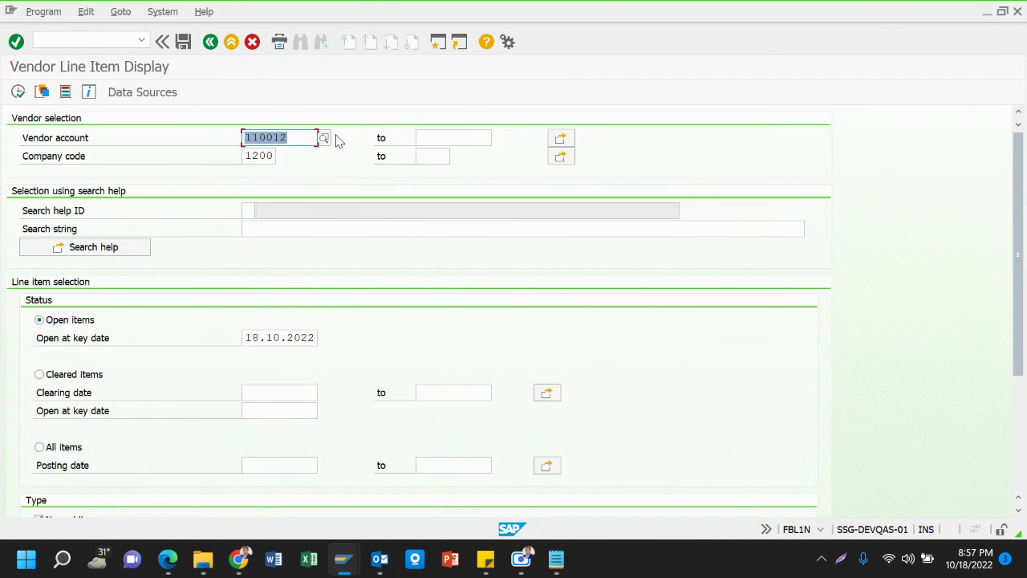
key(alt+Tab)
key(alt+Tab)
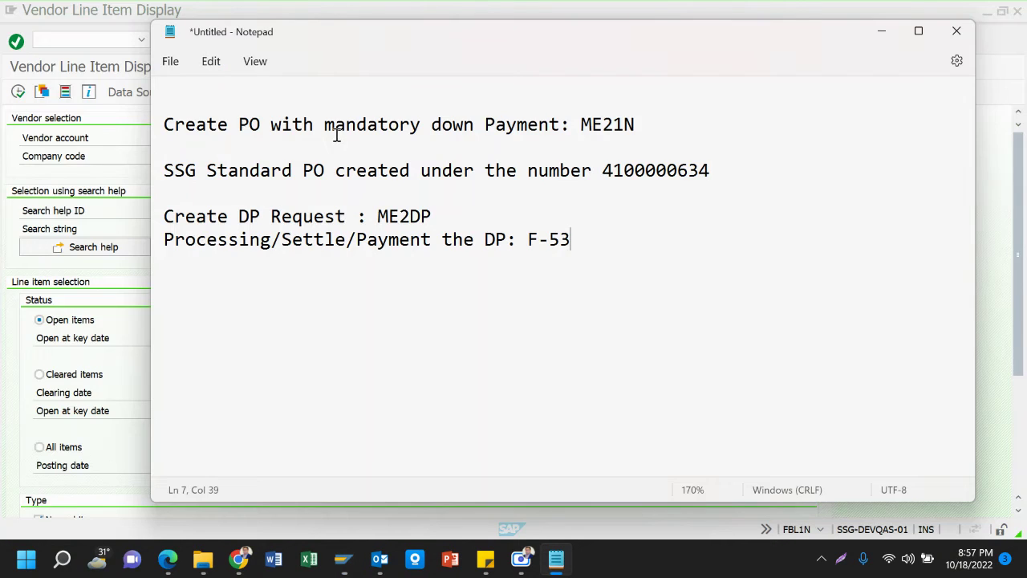
key(alt+Tab)
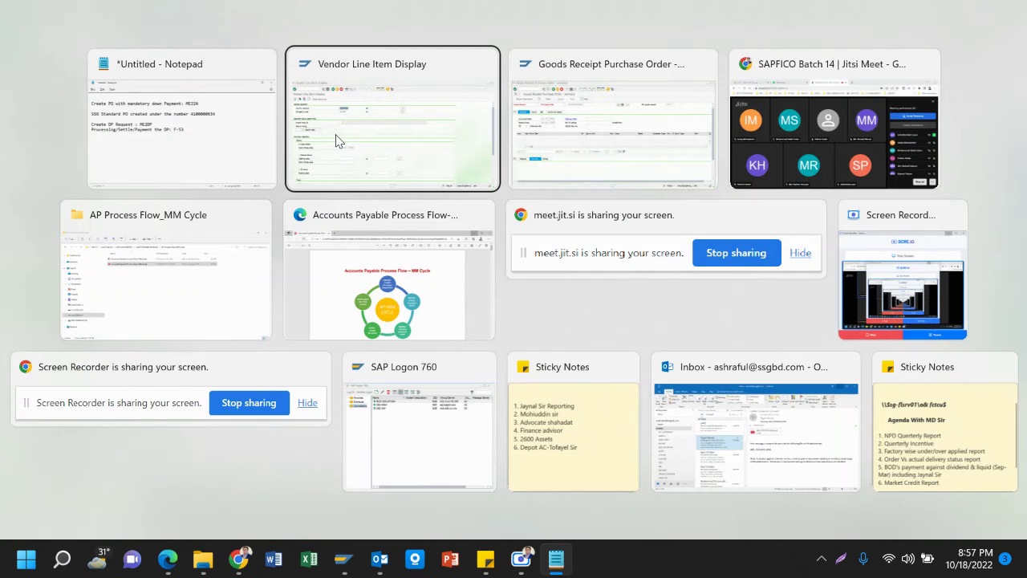
key(alt+Tab)
key(alt+Tab)
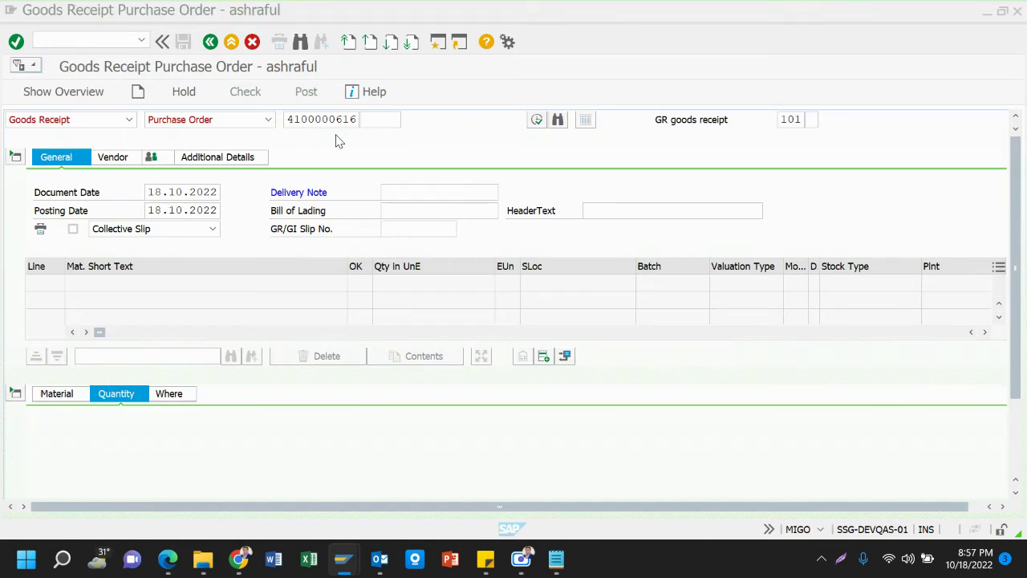
key(Return)
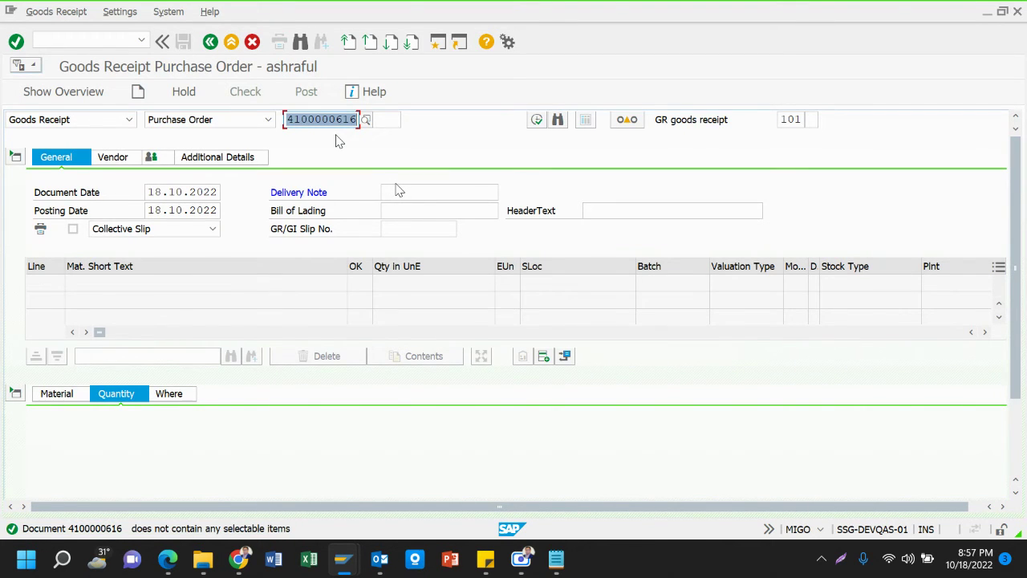
click(345, 122)
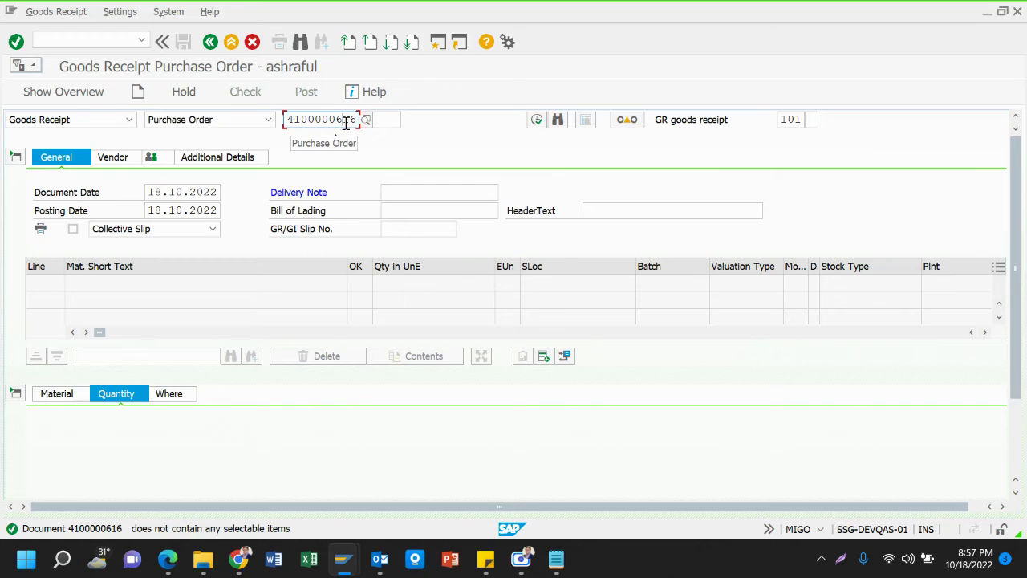
key(Delete)
key(Delete)
text(34)
key(Return)
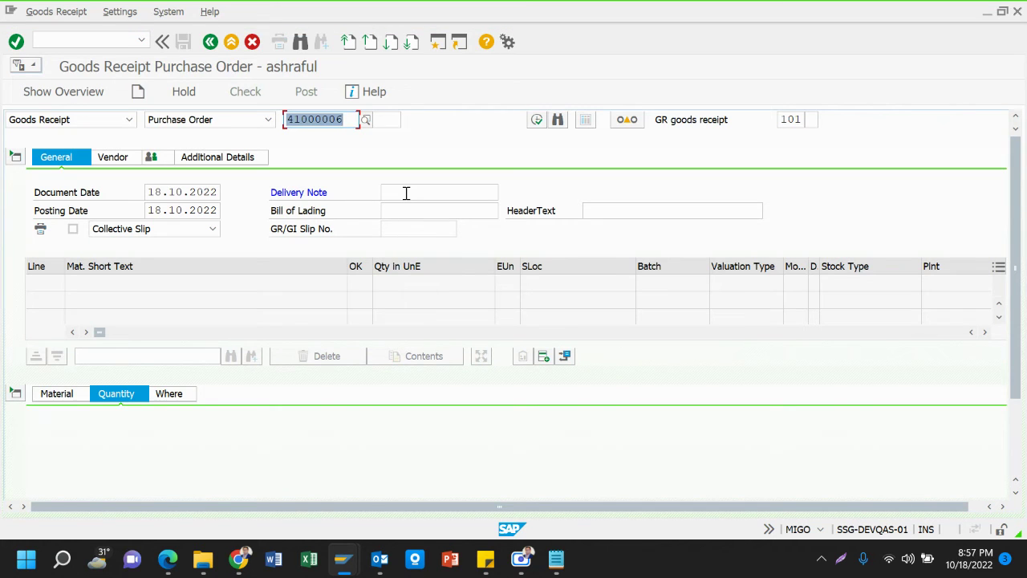
click(347, 118)
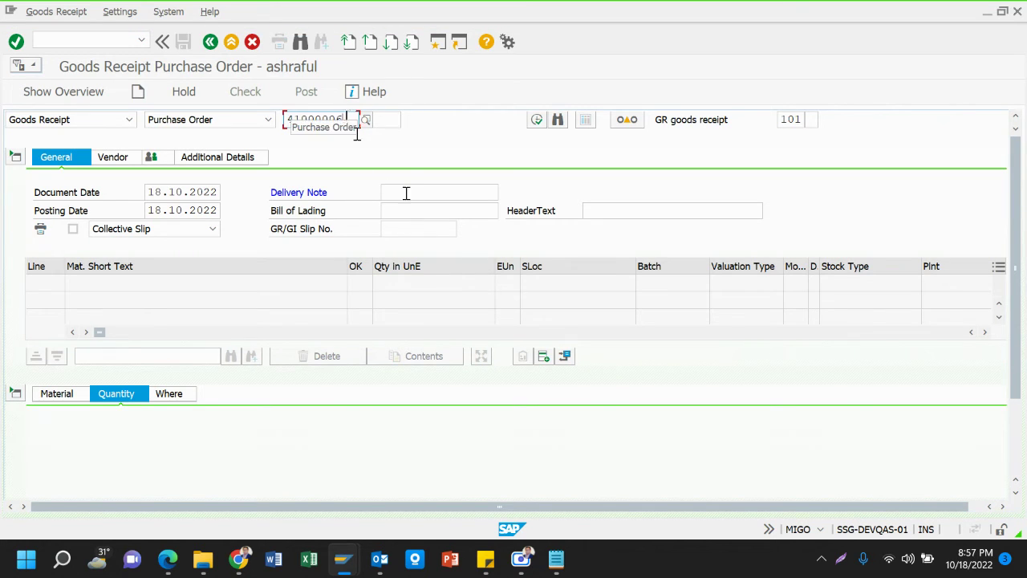
text(3)
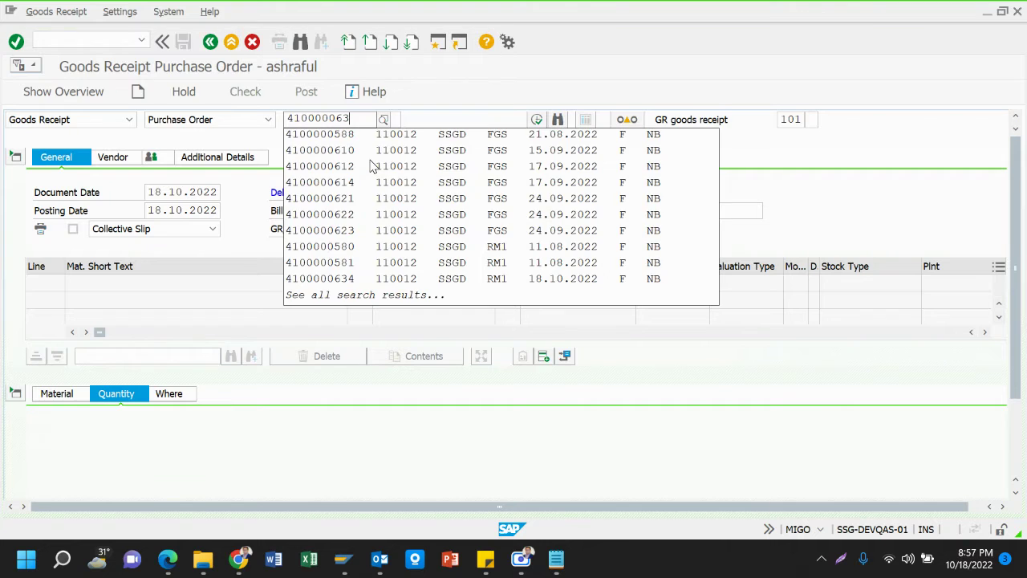
text(4)
key(Return)
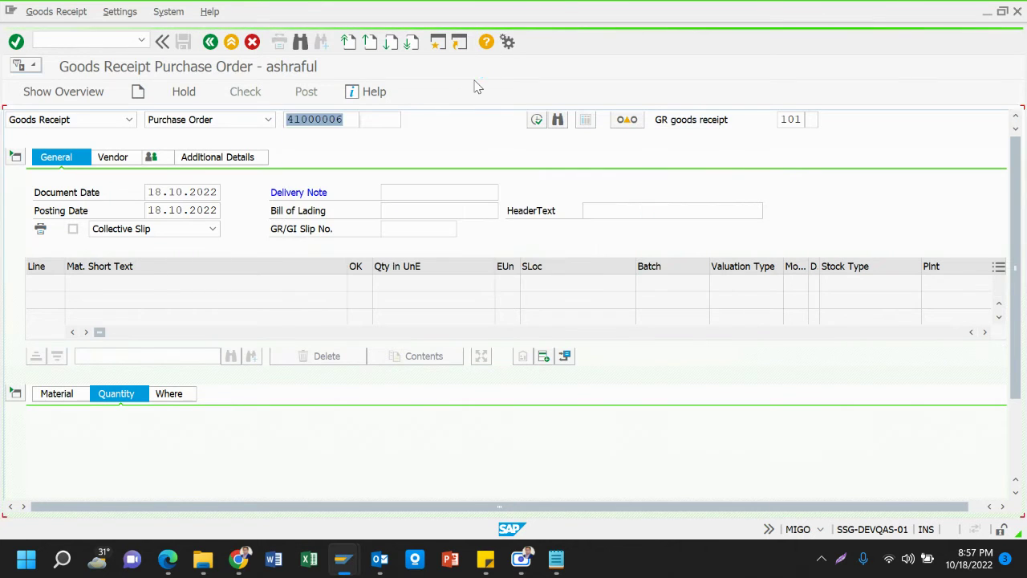
click(409, 192)
key(Return)
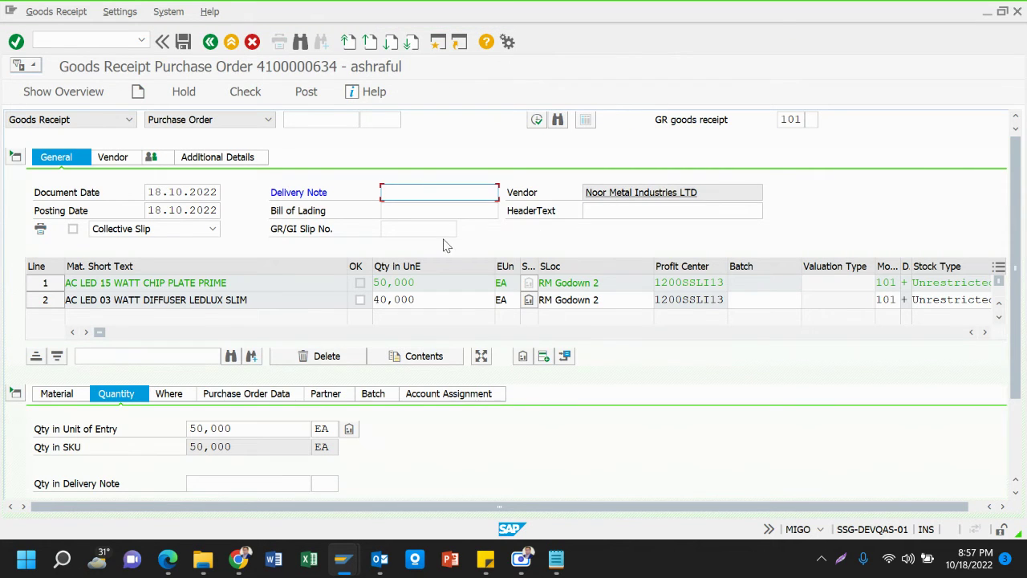
Enter delivery note Challan No-6789 and mark both item lines OK for receipt
click(442, 198)
key(Down)
key(Down)
key(Down)
key(Down)
key(Down)
key(Down)
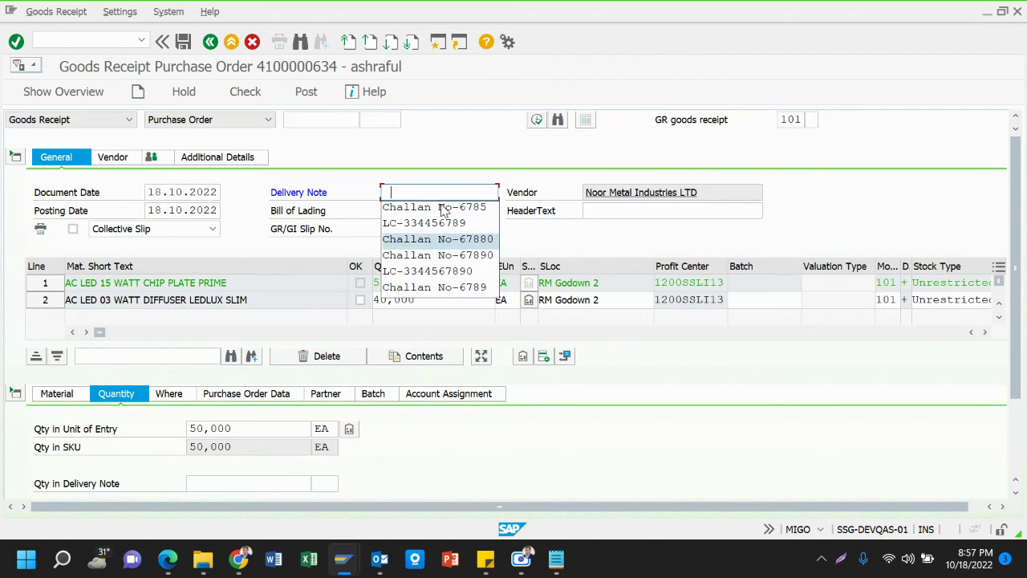
key(Return)
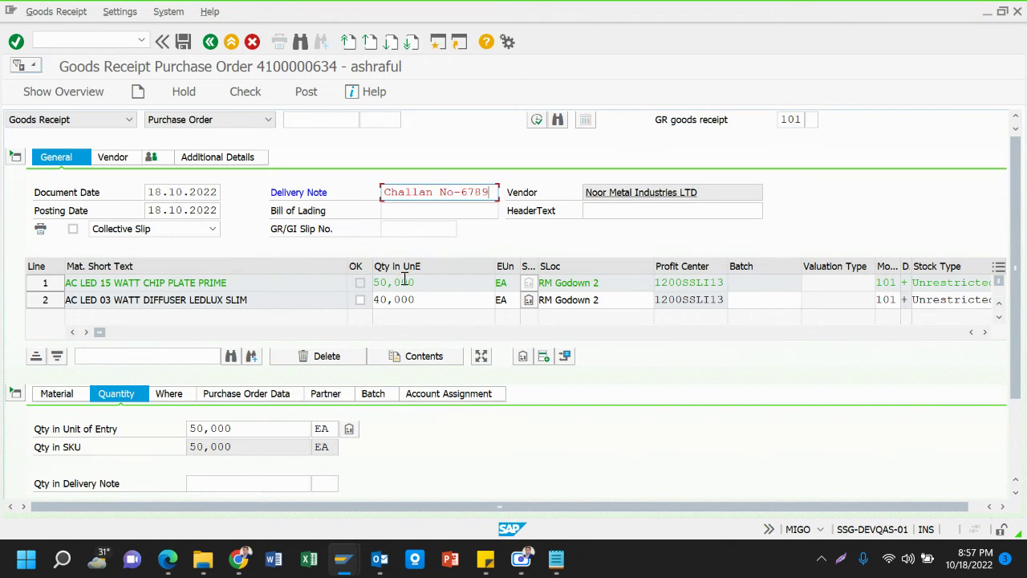
scroll(293, 429, down, 3)
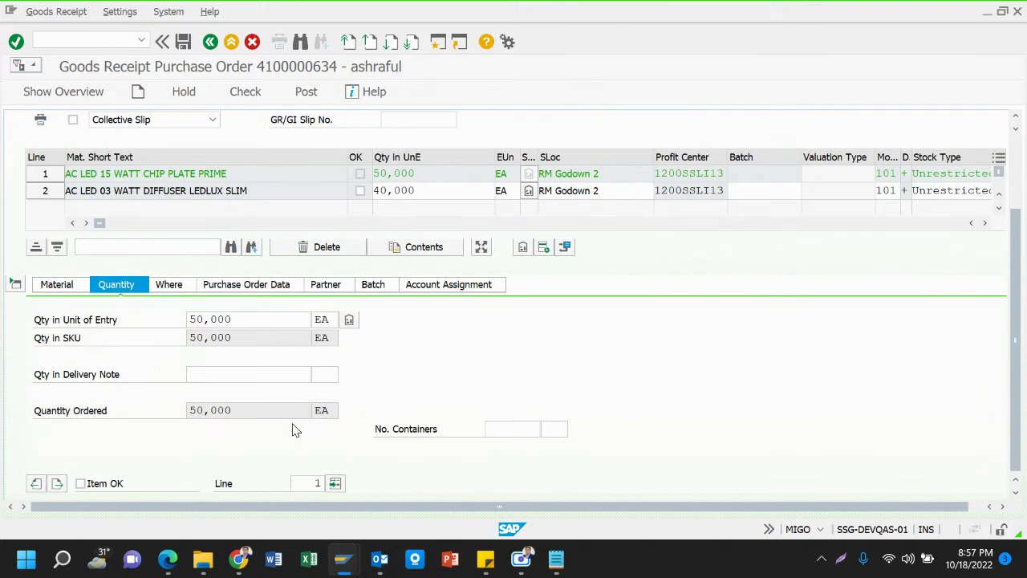
click(80, 484)
click(60, 487)
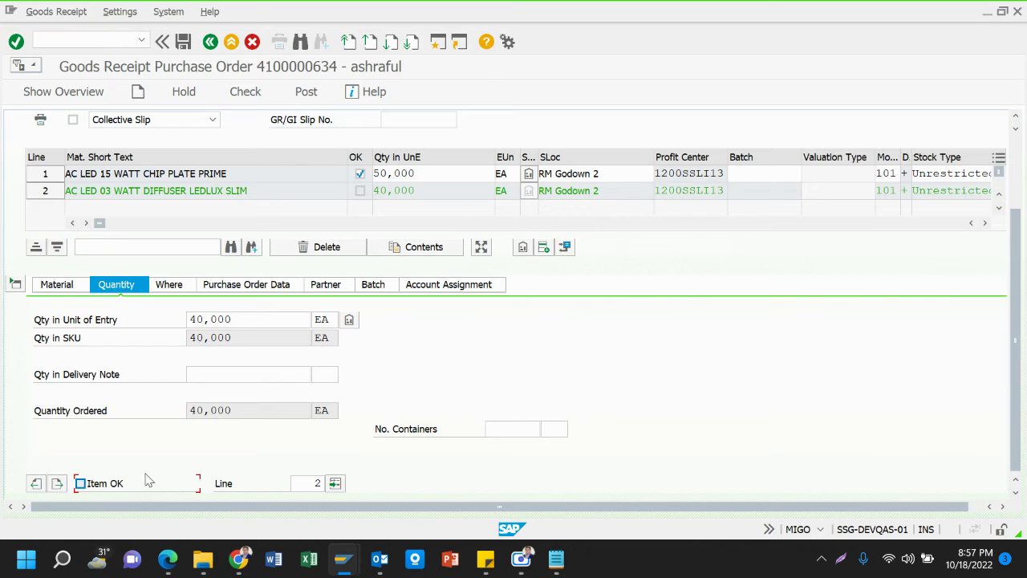
click(80, 485)
click(248, 94)
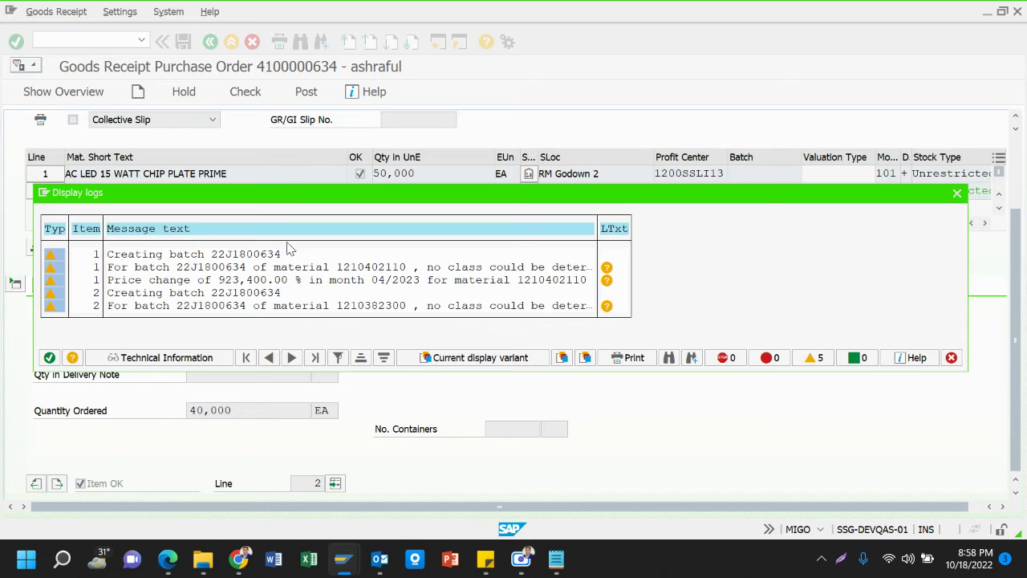
click(49, 357)
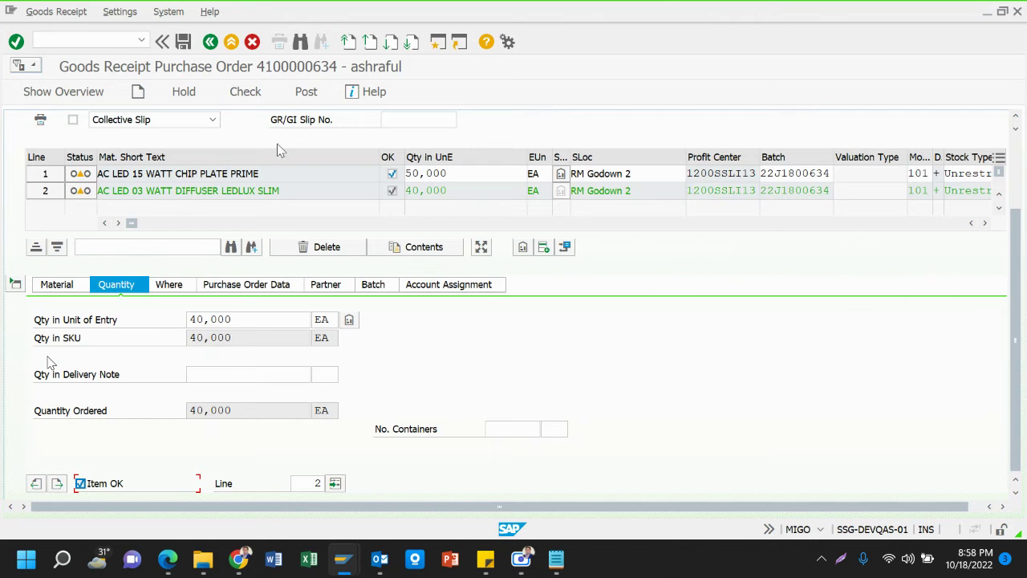
click(311, 93)
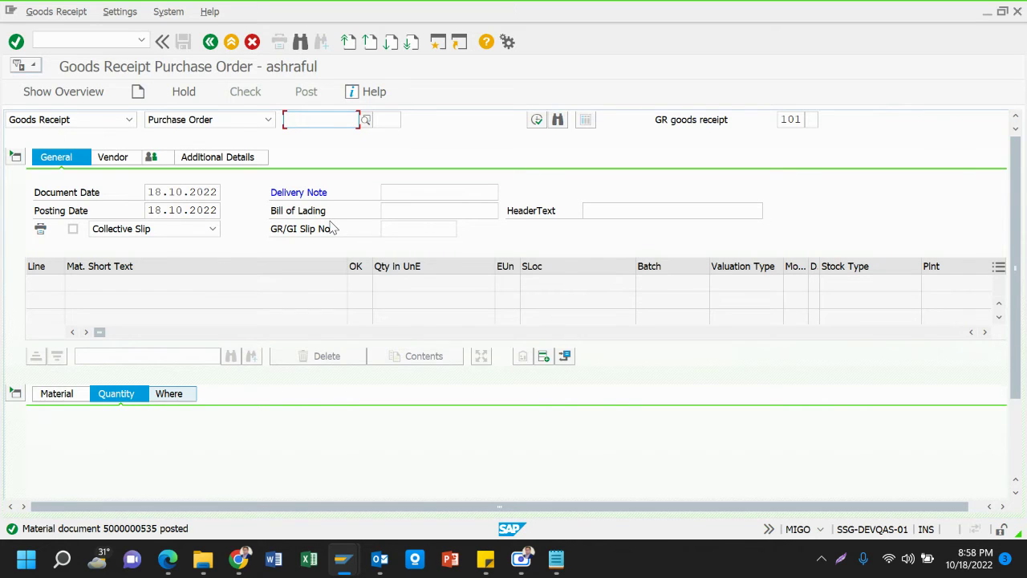
Exit the goods receipt to SAP Easy Access and place the cursor in the command field
click(231, 42)
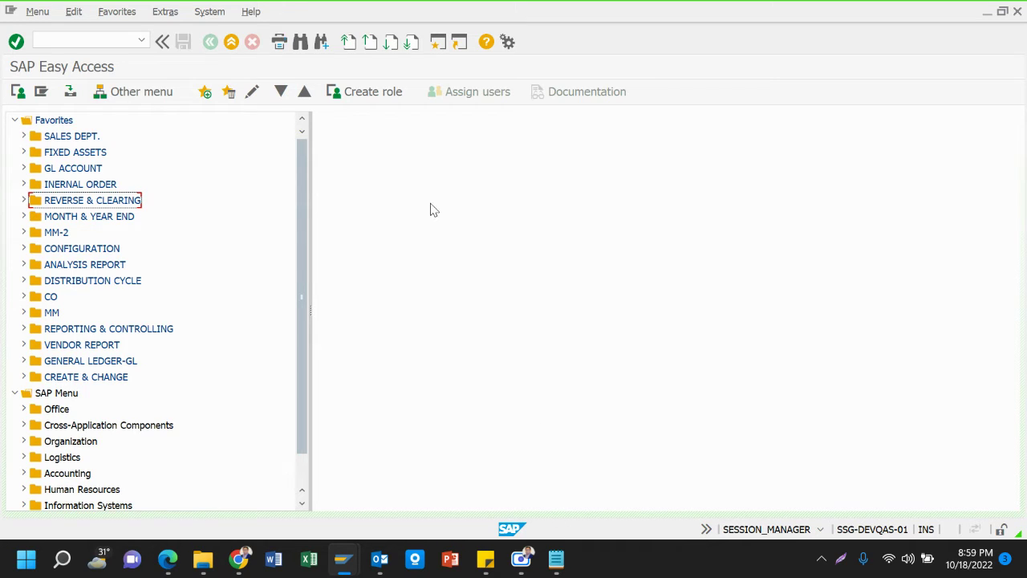
click(114, 40)
text(miro)
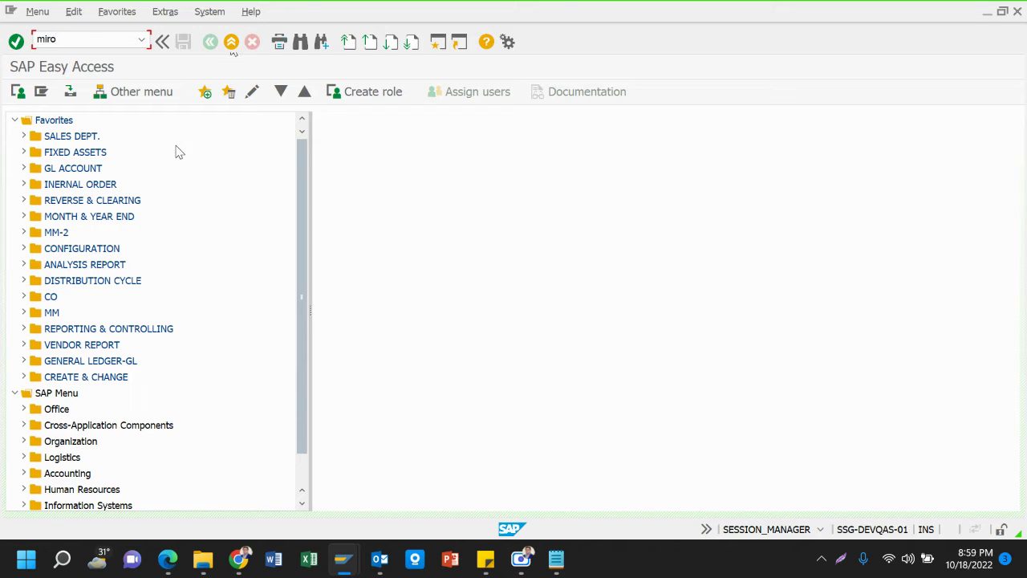
key(Return)
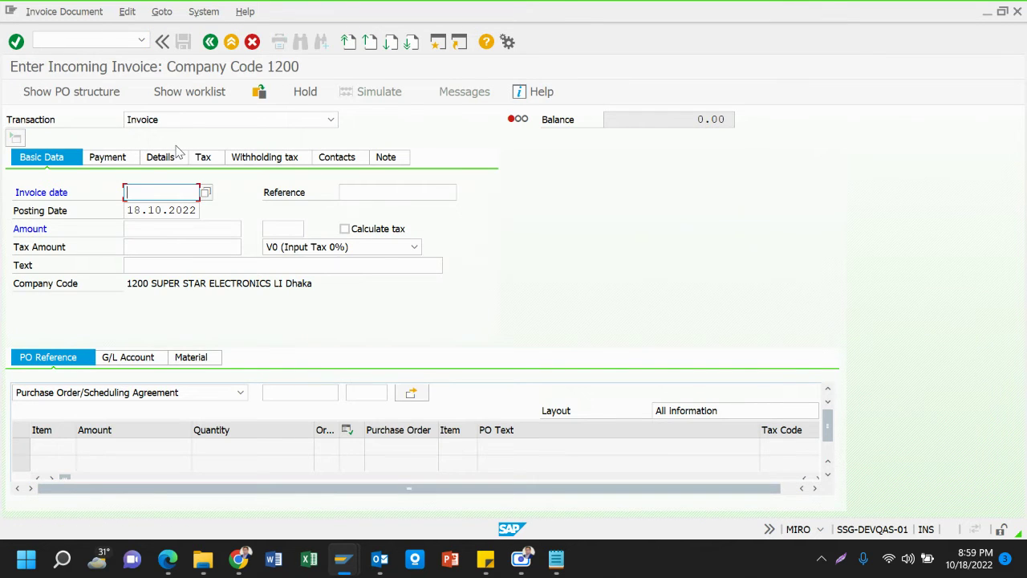
click(205, 193)
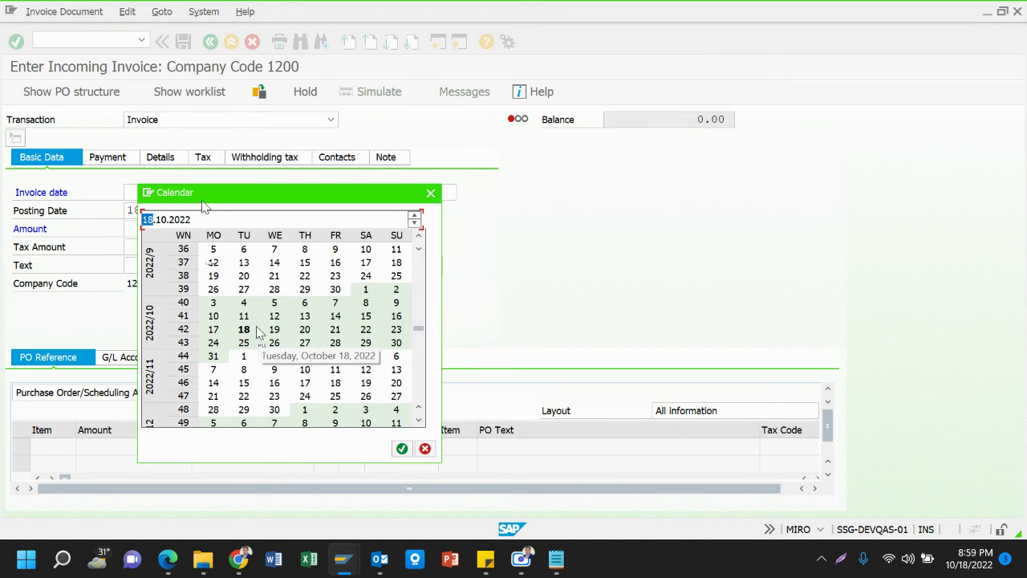
double_click(248, 333)
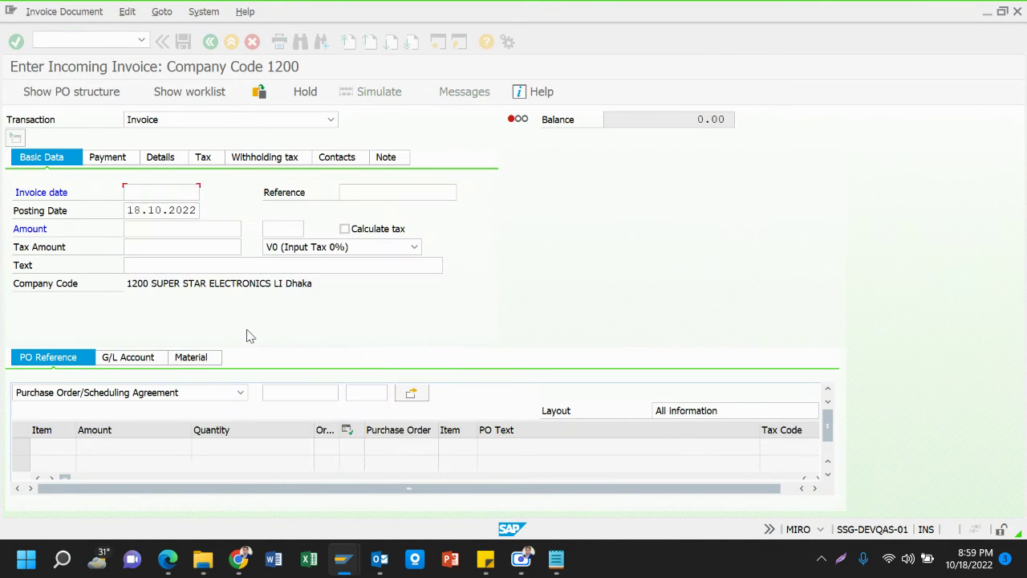
click(364, 195)
key(Down)
key(Return)
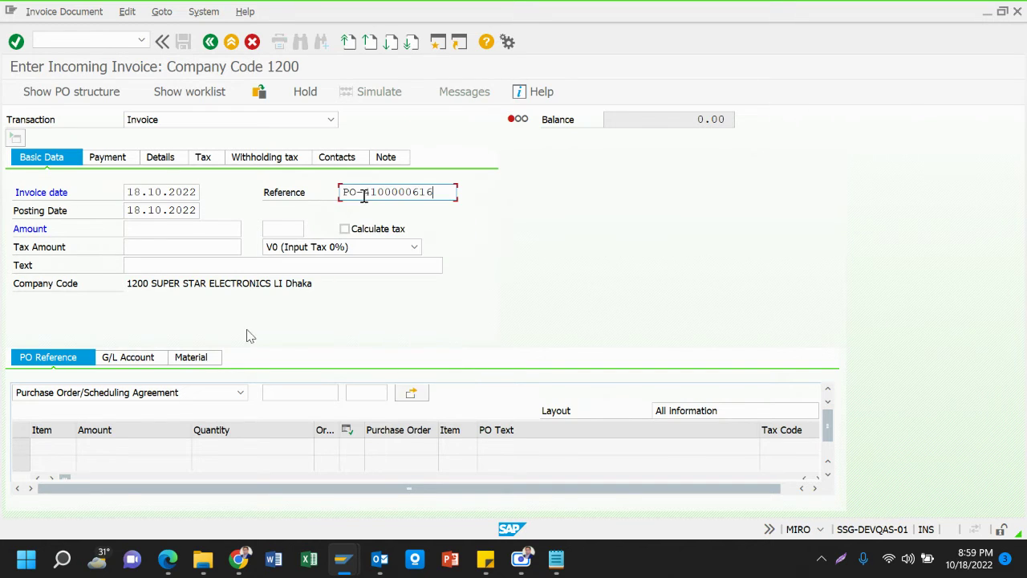
key(BackSpace)
key(BackSpace)
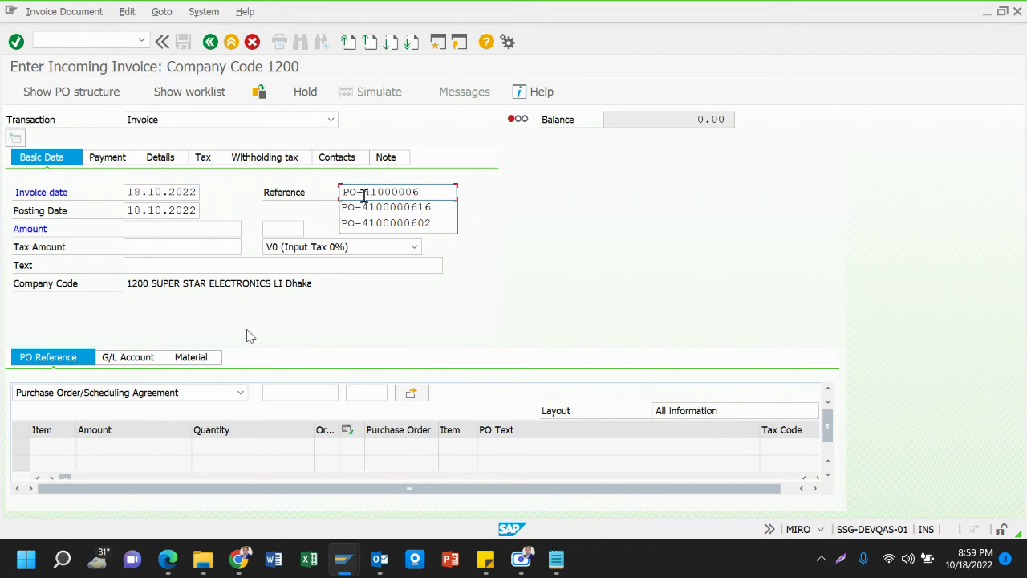
text(34)
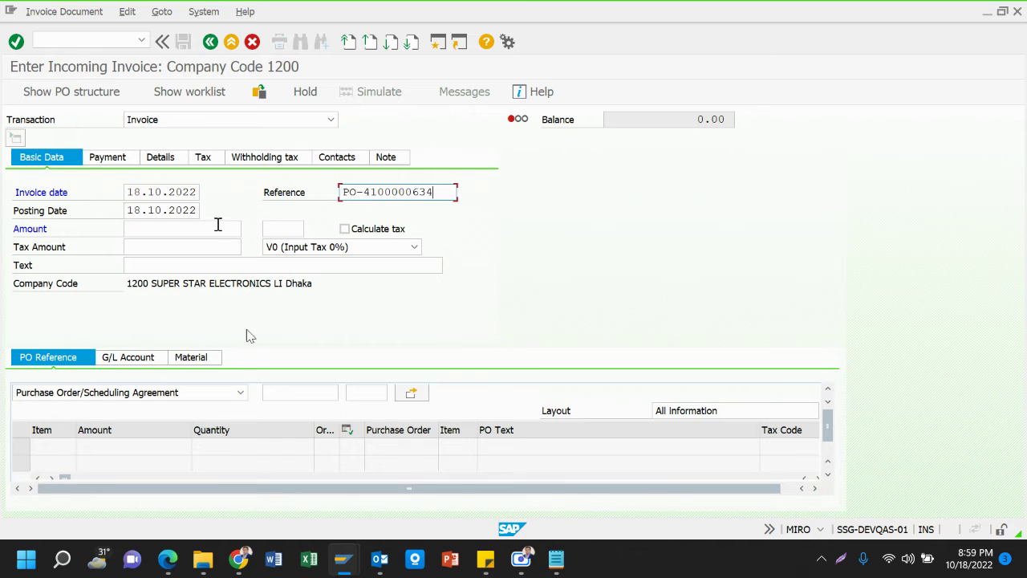
click(220, 227)
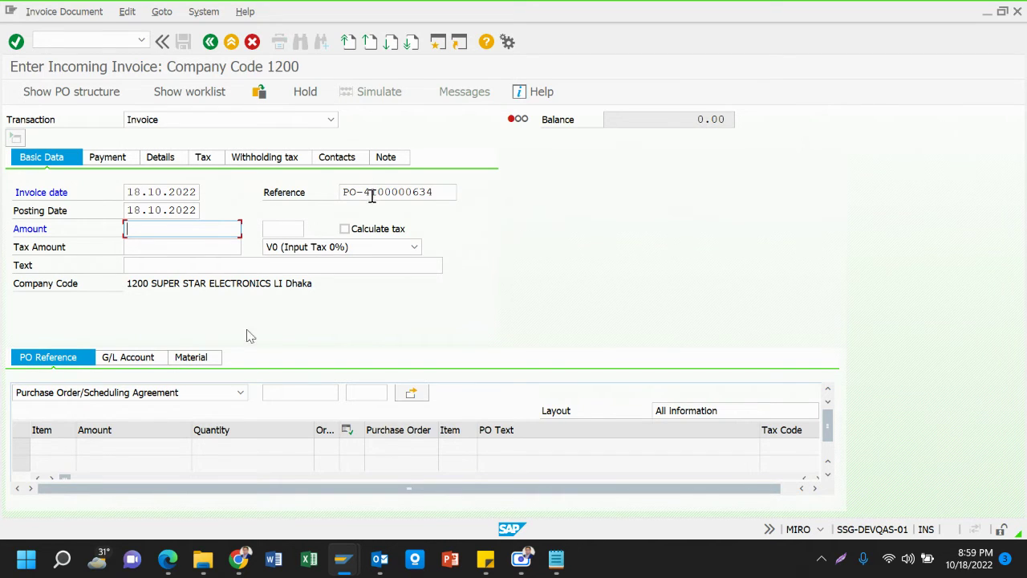
drag(363, 193, 446, 192)
key(ctrl+c)
click(446, 191)
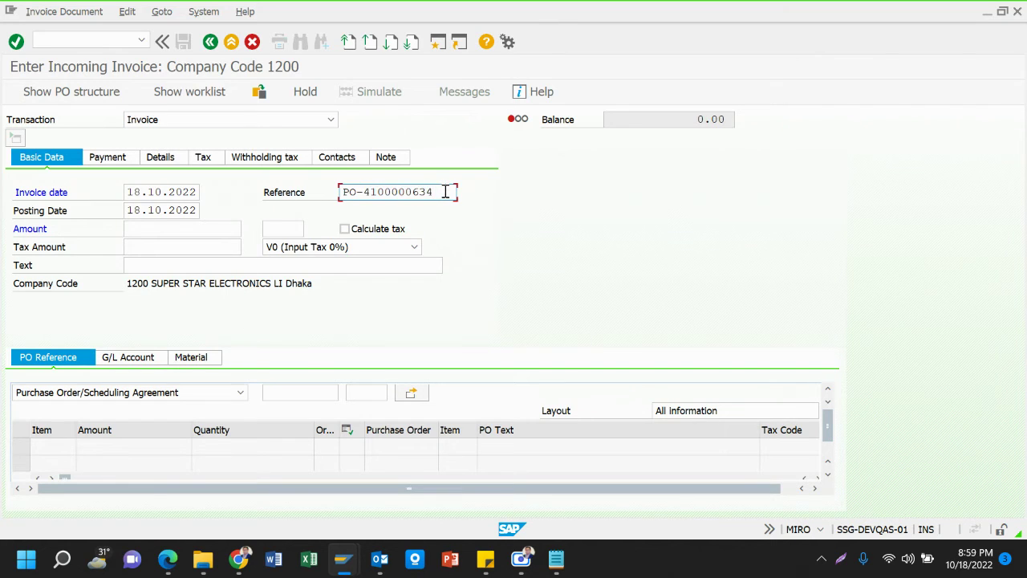
click(291, 393)
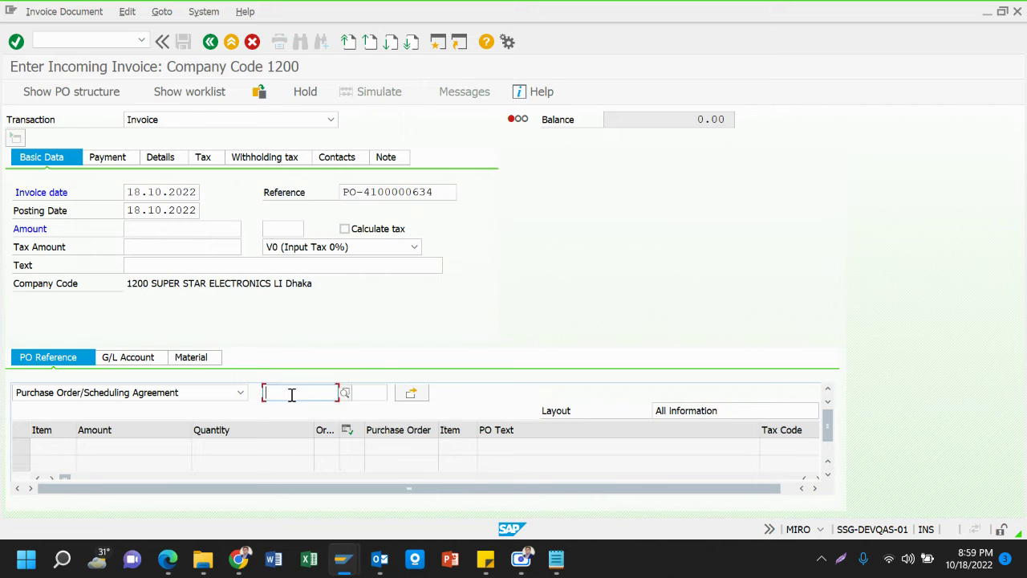
key(ctrl+v)
click(192, 267)
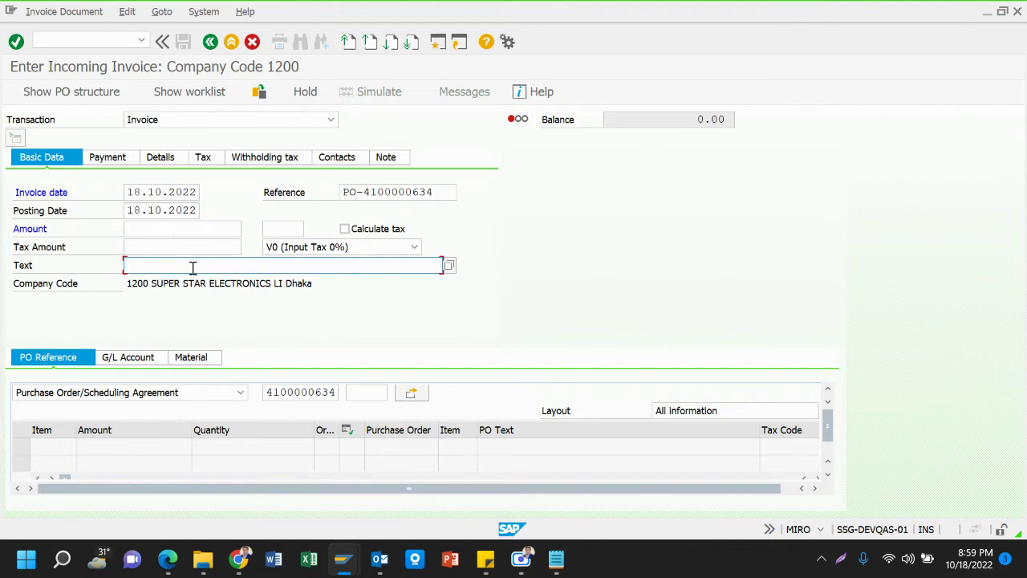
text(I)
key(Down)
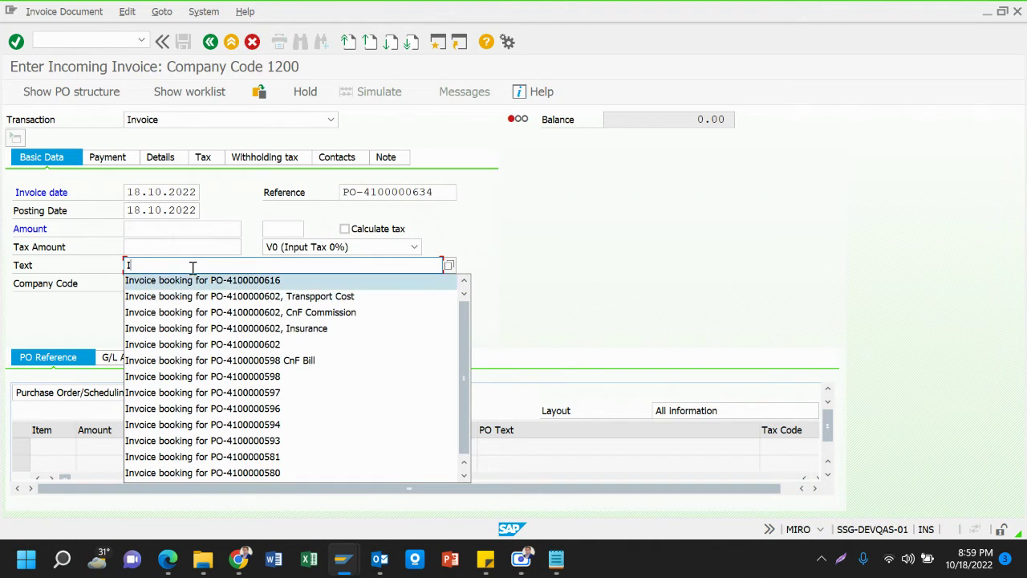
key(Return)
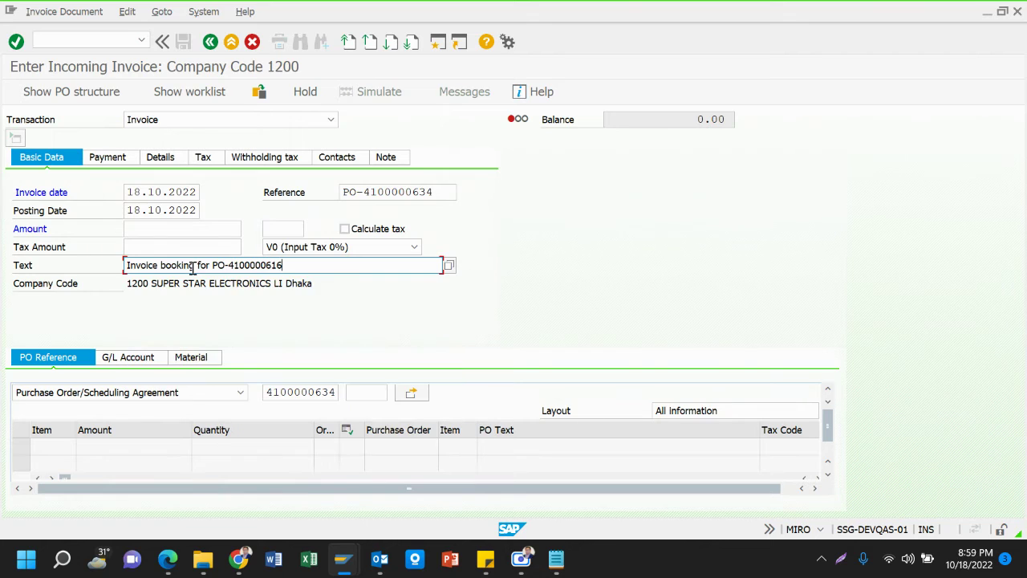
key(BackSpace)
key(BackSpace)
text(34)
key(Return)
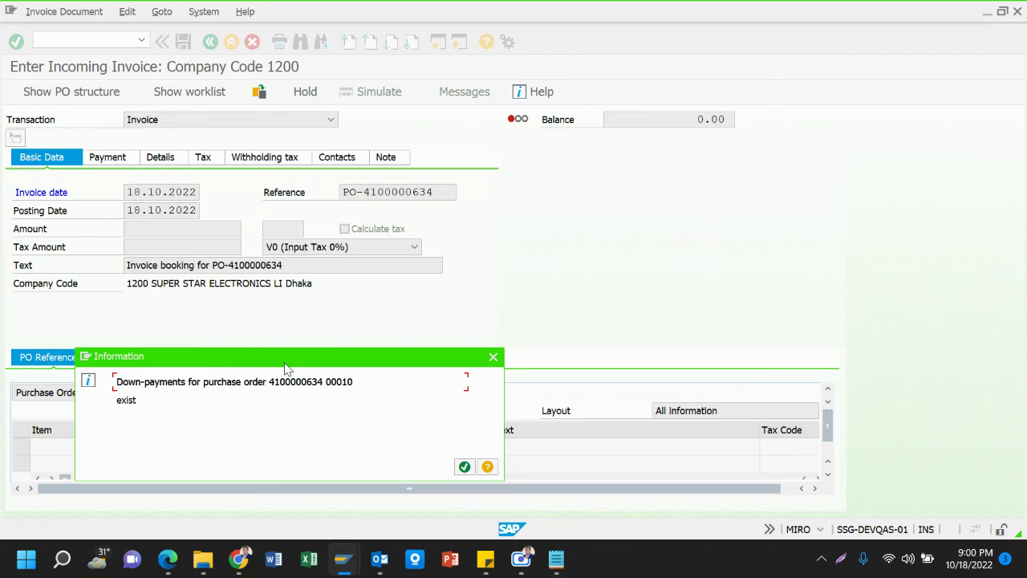
drag(289, 351, 415, 141)
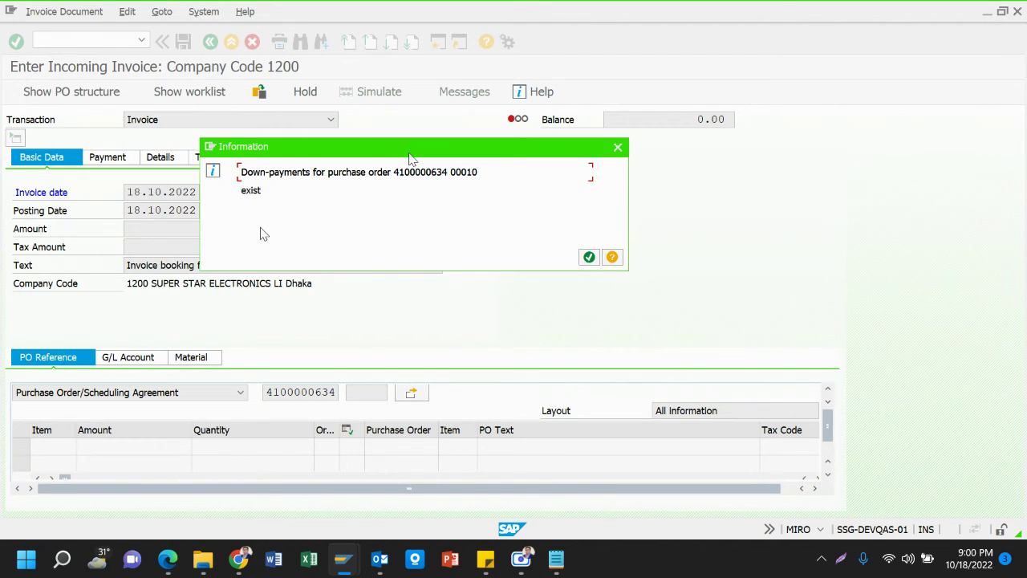
drag(366, 172, 430, 172)
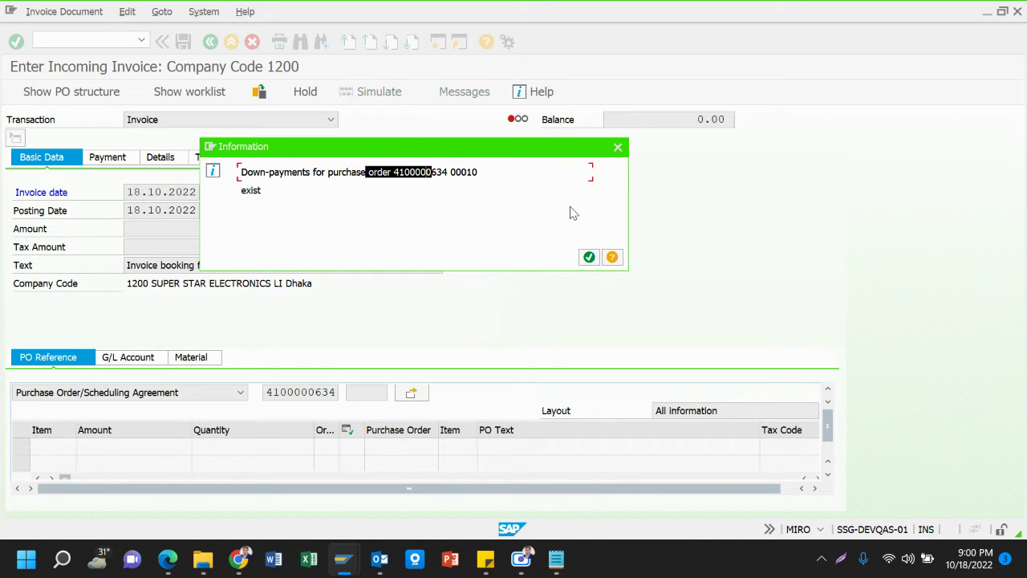
drag(405, 172, 487, 178)
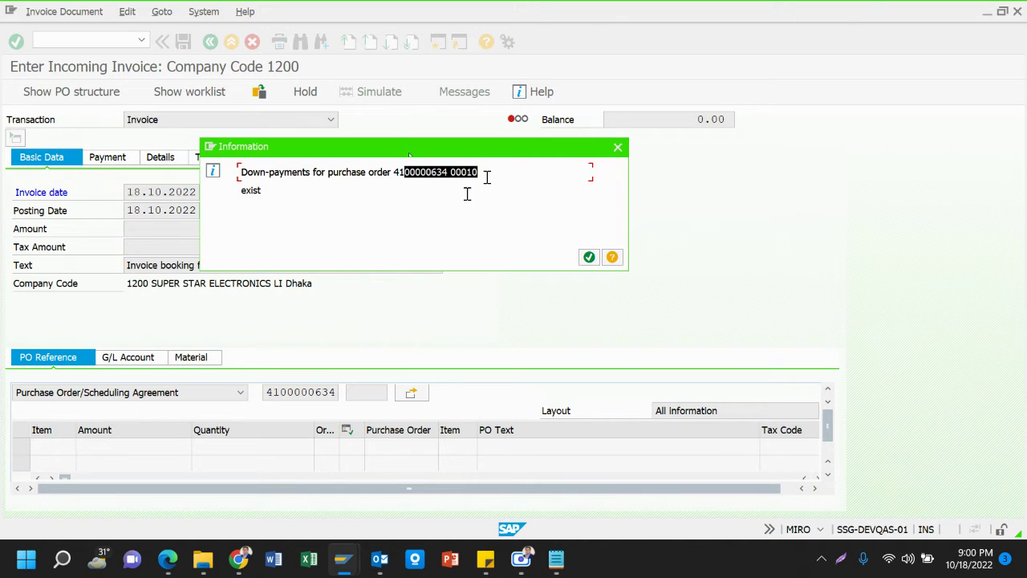
click(589, 258)
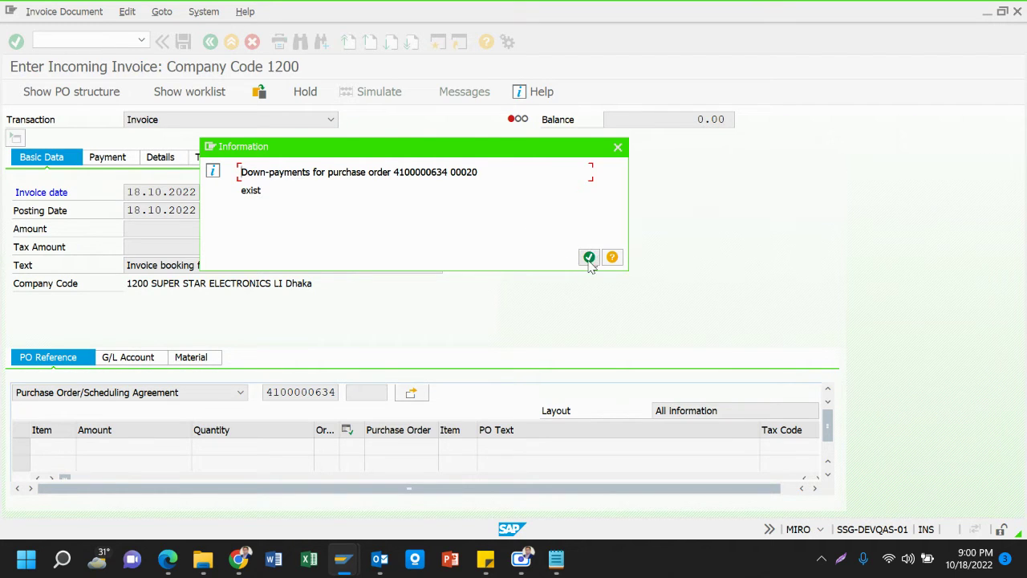
click(589, 258)
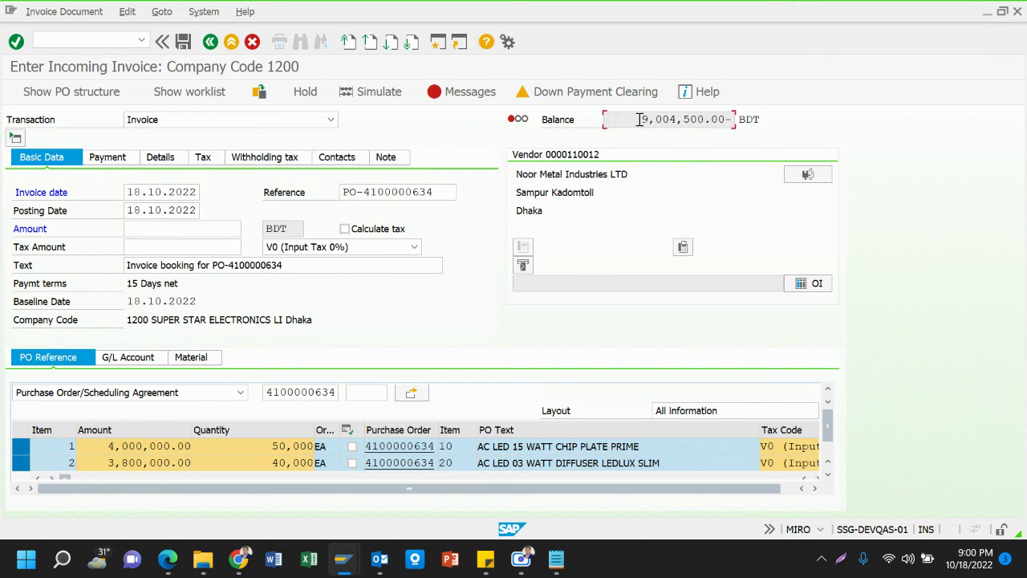
Paste the 9,004,500.00 balance as the invoice amount and accept the 3,900,000.00 BDT down-payment notice
drag(638, 120, 723, 128)
key(ctrl+c)
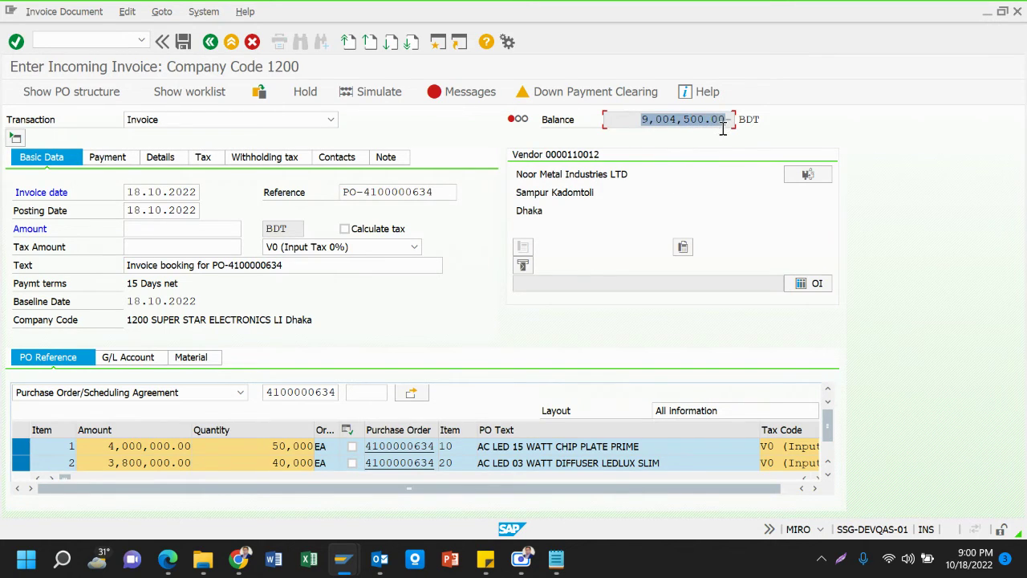
click(209, 229)
key(ctrl+v)
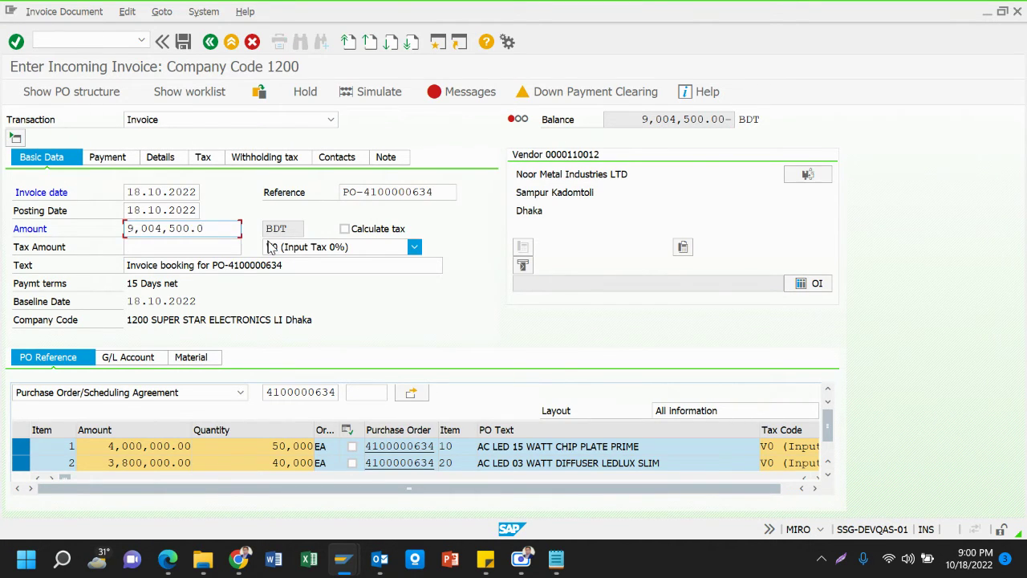
key(Return)
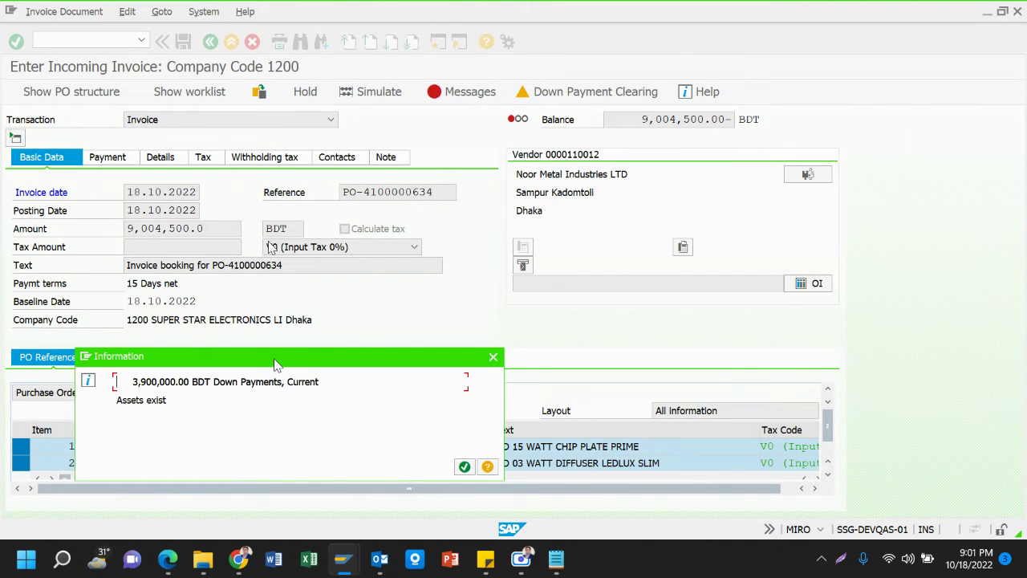
drag(277, 360, 326, 129)
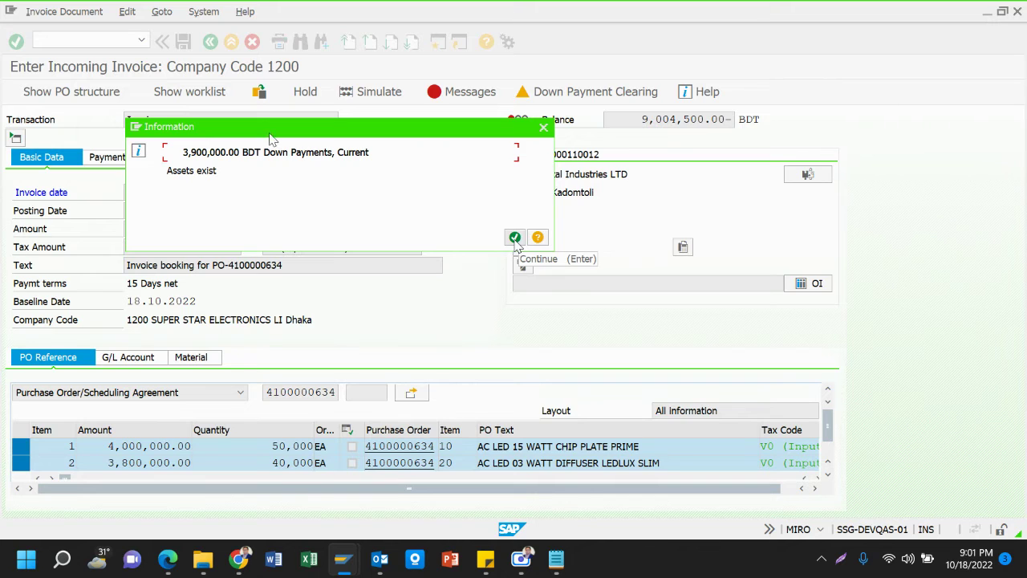
click(515, 239)
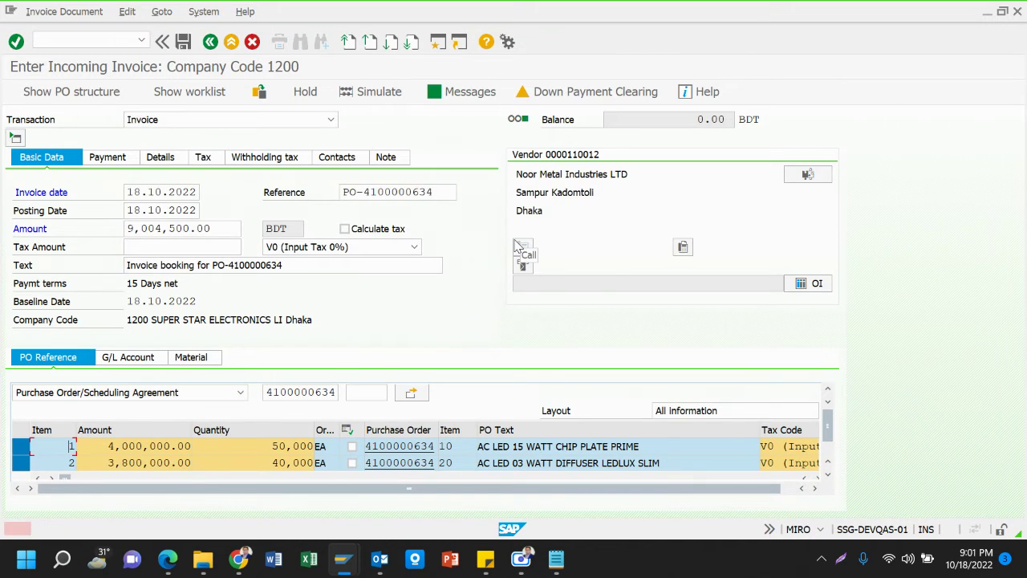
Set payment method C on the invoice and post it
click(115, 161)
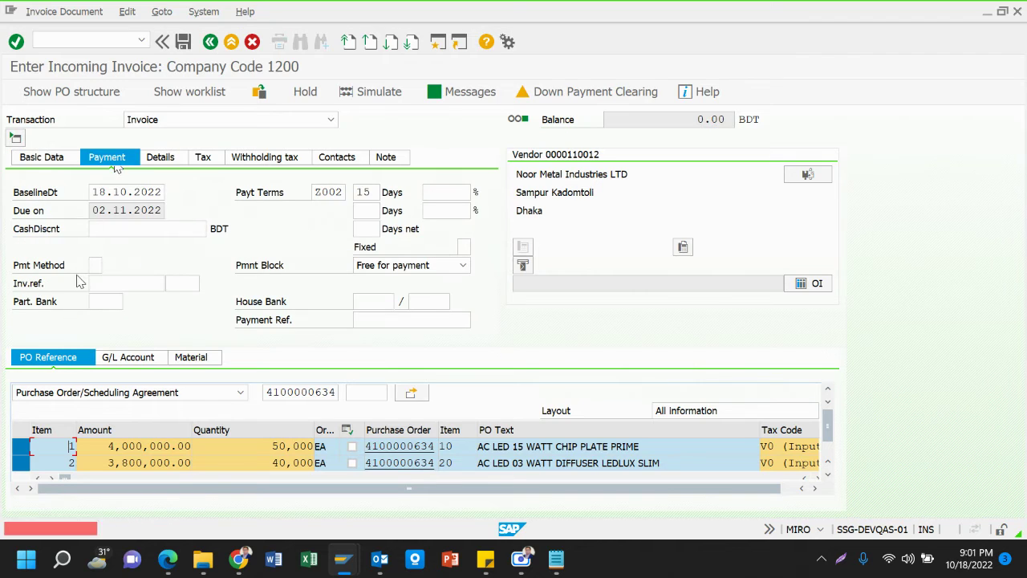
click(100, 264)
click(100, 262)
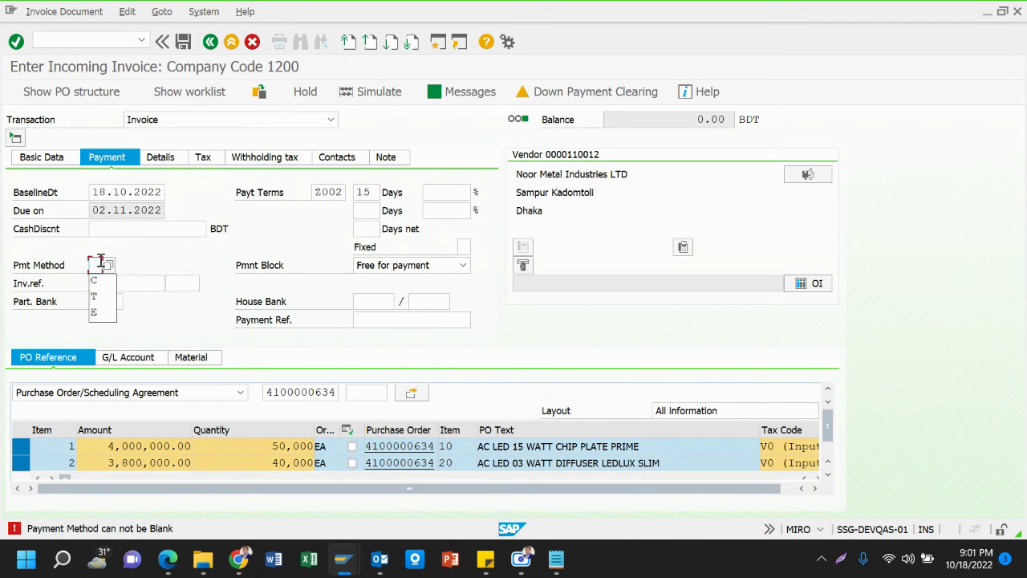
key(Down)
key(Return)
key(Return)
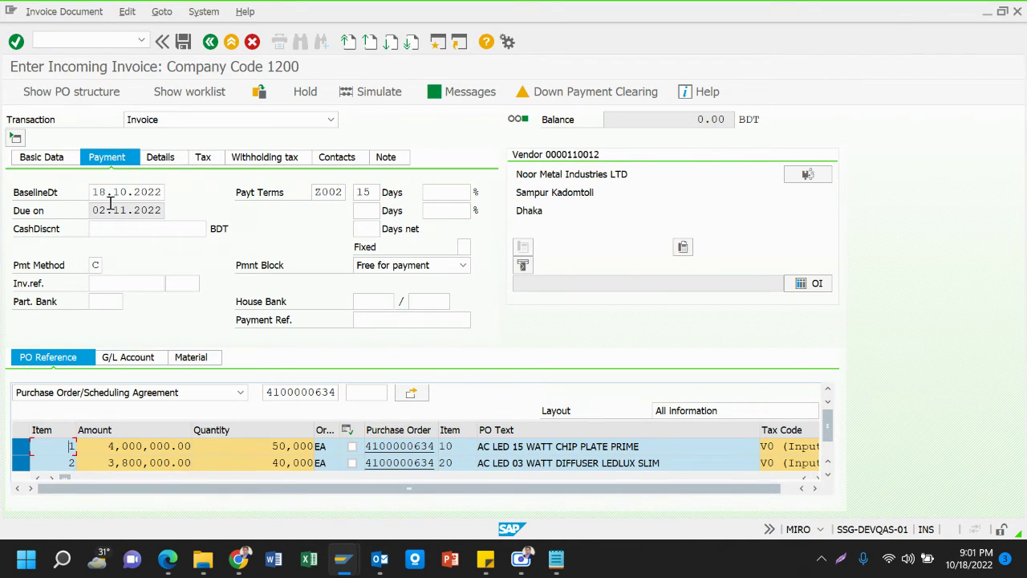
click(51, 163)
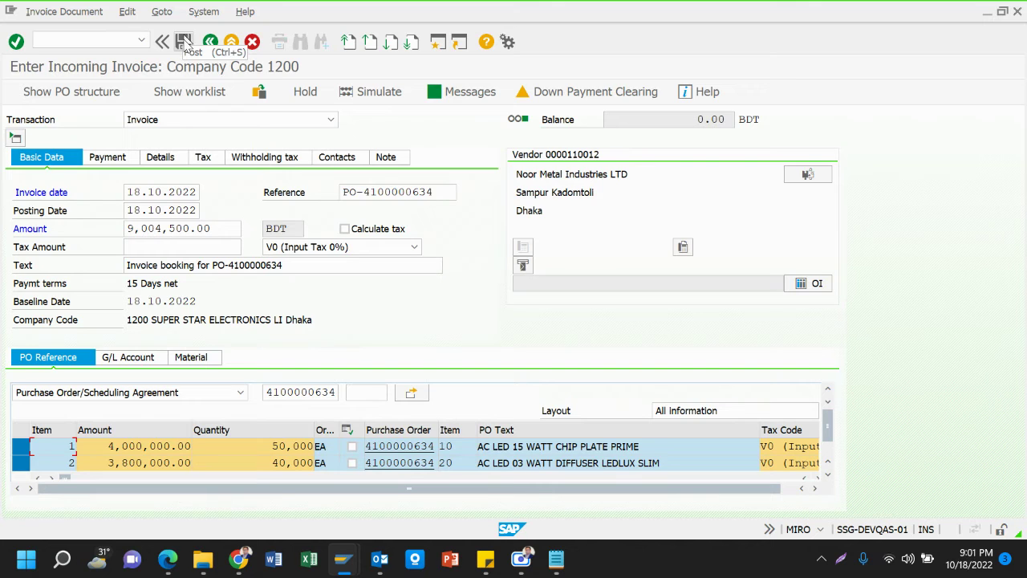
click(184, 42)
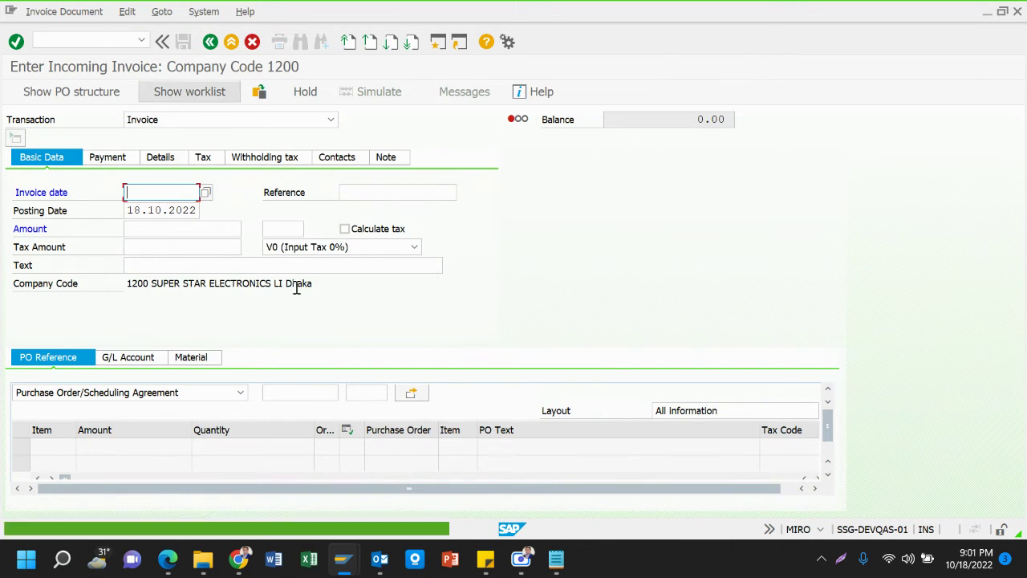
mouse_move(555, 559)
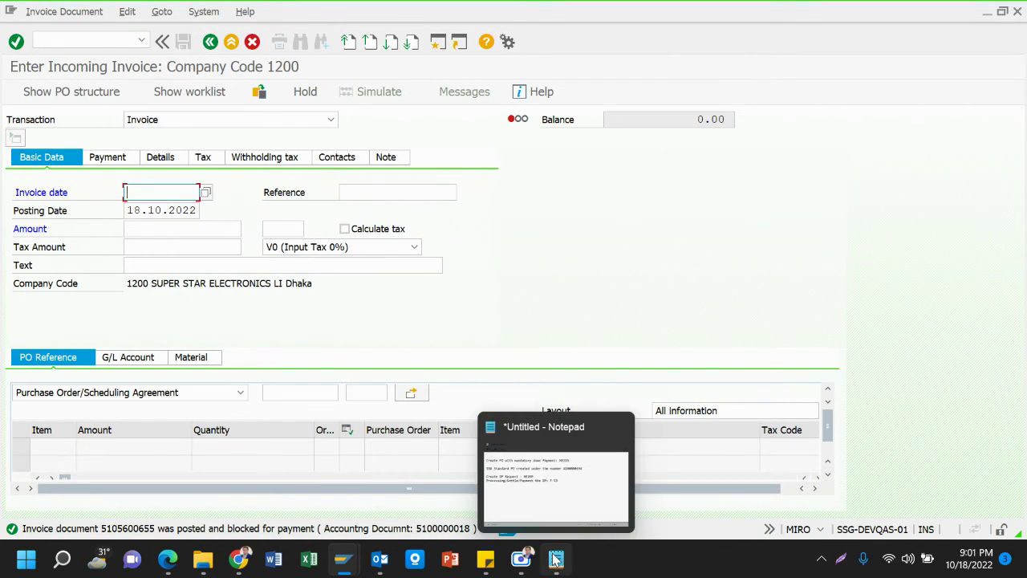
mouse_move(344, 560)
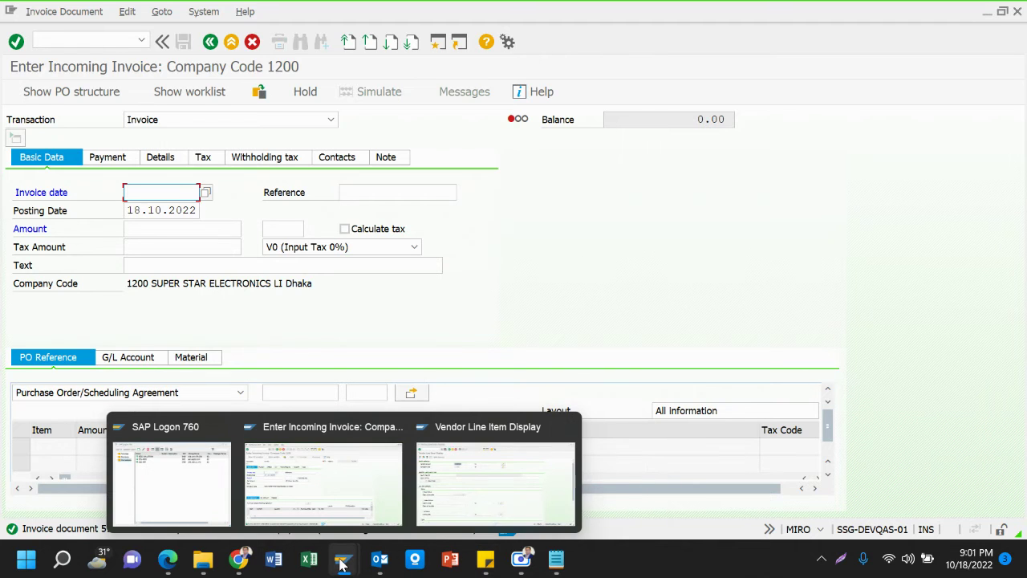
click(458, 480)
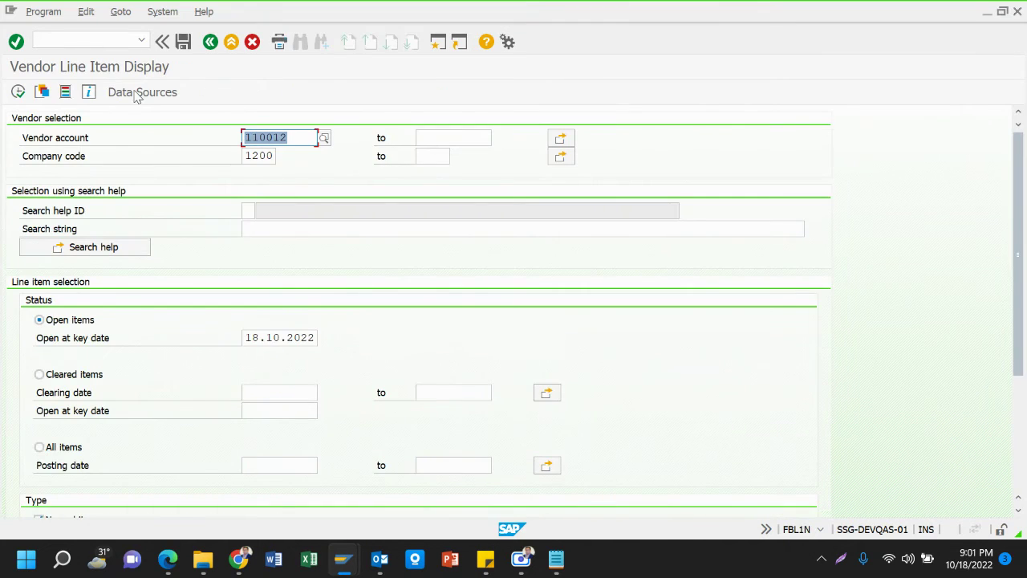
scroll(64, 191, down, 1)
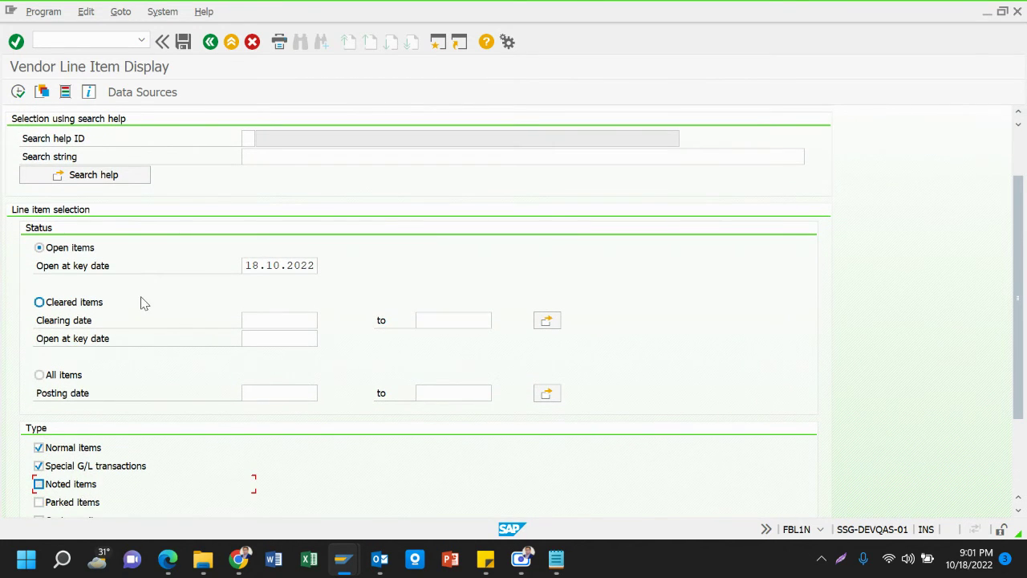
scroll(142, 301, up, 1)
scroll(141, 303, up, 1)
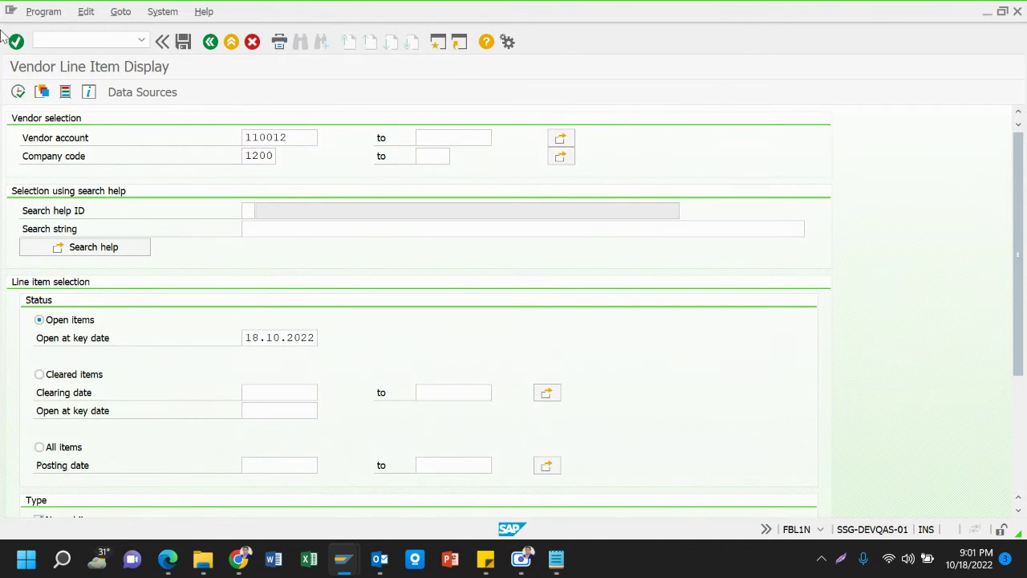
click(18, 91)
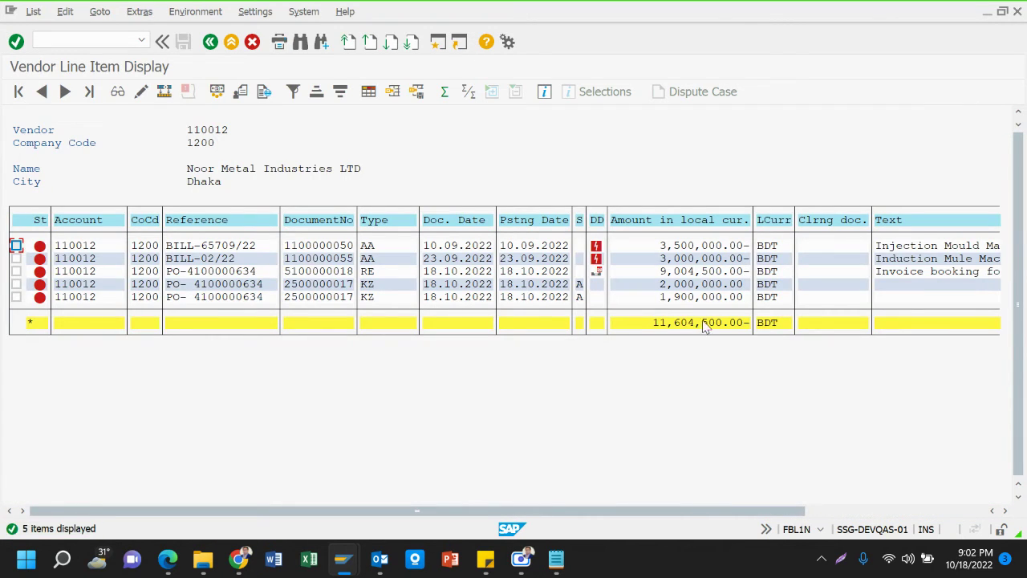
Review the 9,004,500.00 invoice and 2,000,000.00 advance amounts in FBL1N, then bring up Excel
click(679, 271)
click(676, 286)
click(670, 273)
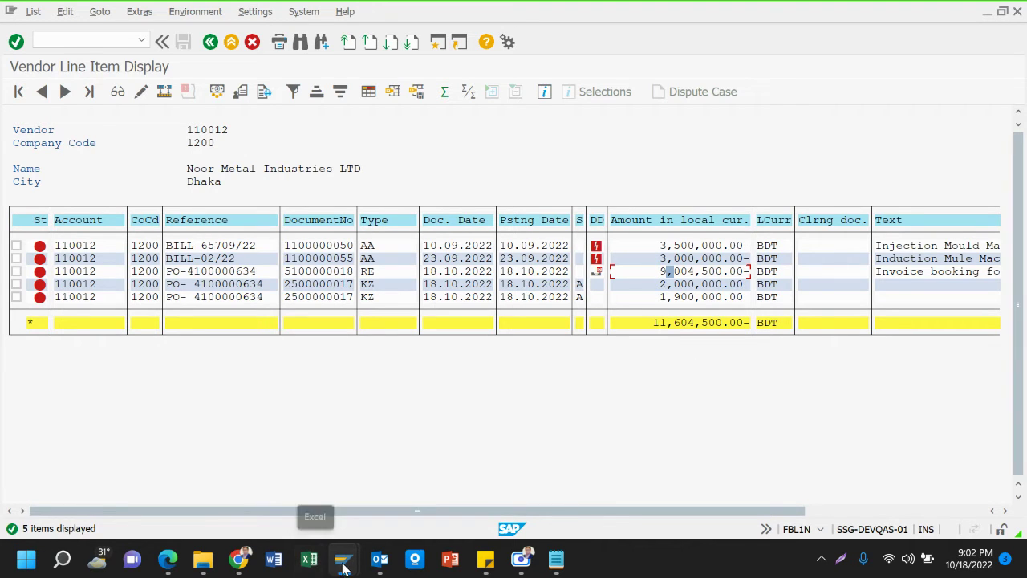
click(313, 562)
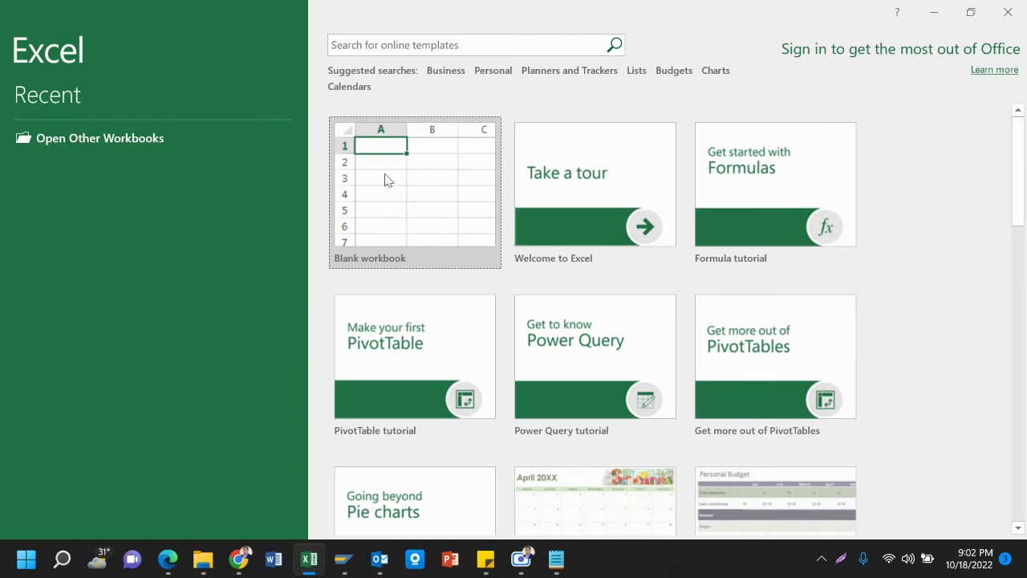
Start a blank workbook and enter the label 'Bill Amount' in B3
click(385, 179)
click(385, 180)
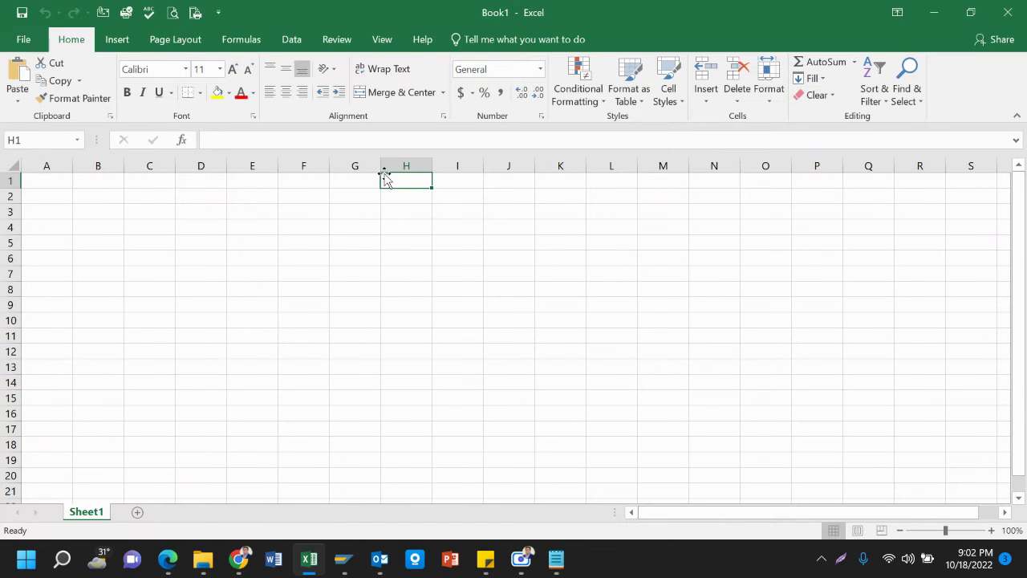
click(109, 212)
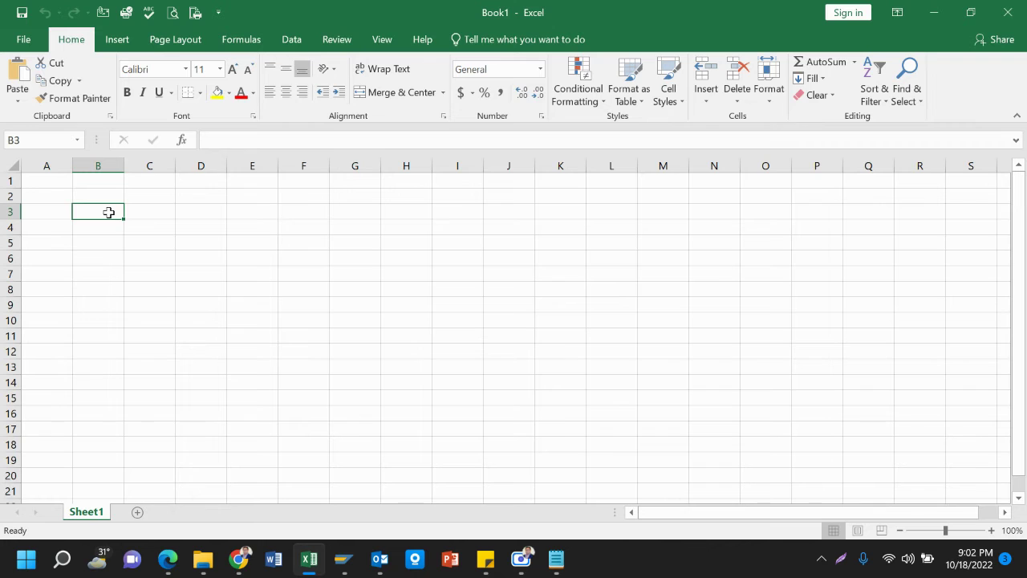
text(Bill)
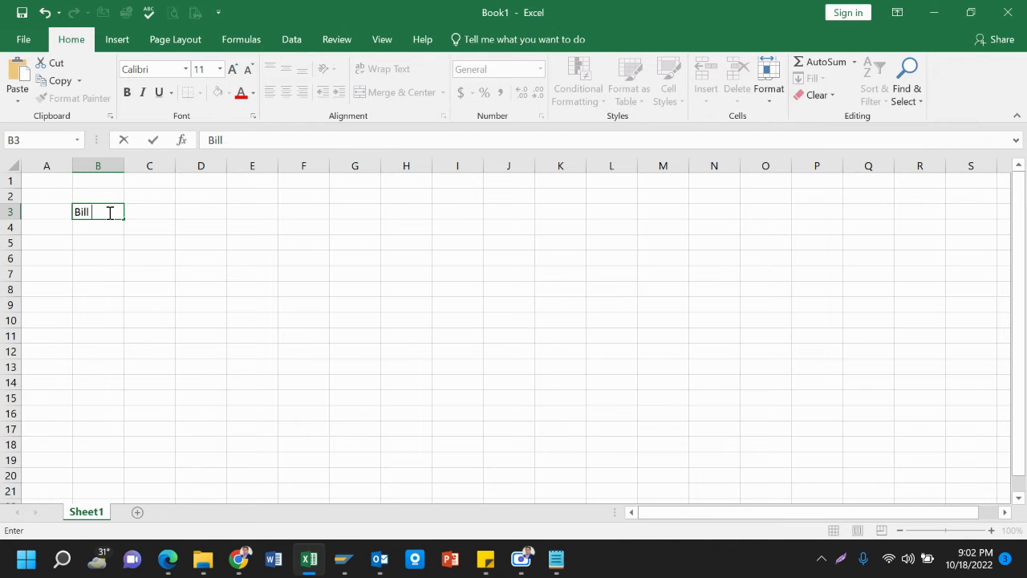
text( Amount)
key(Tab)
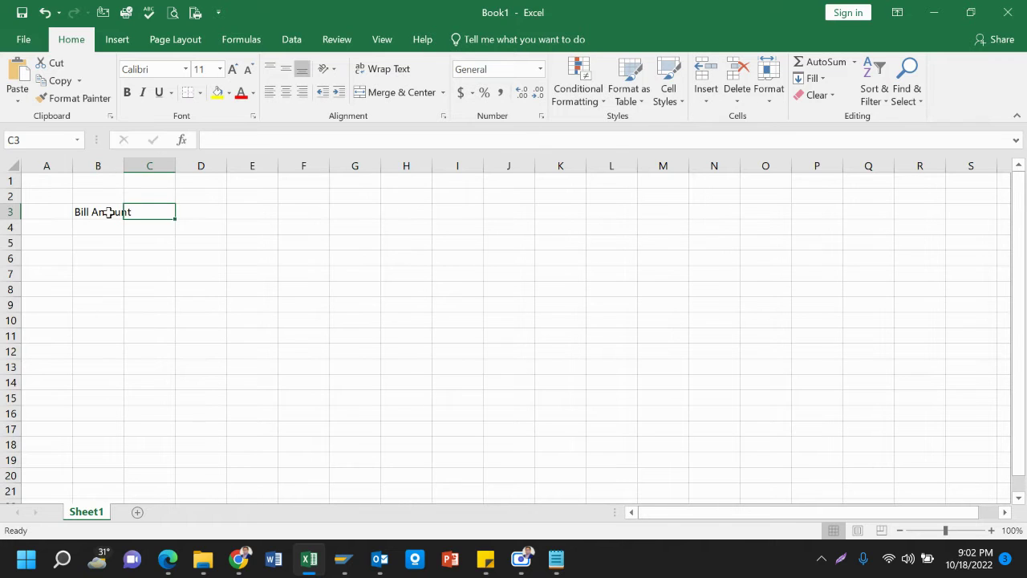
Copy the 9,004,500.00 invoice amount from SAP into cell C3
key(alt+Tab)
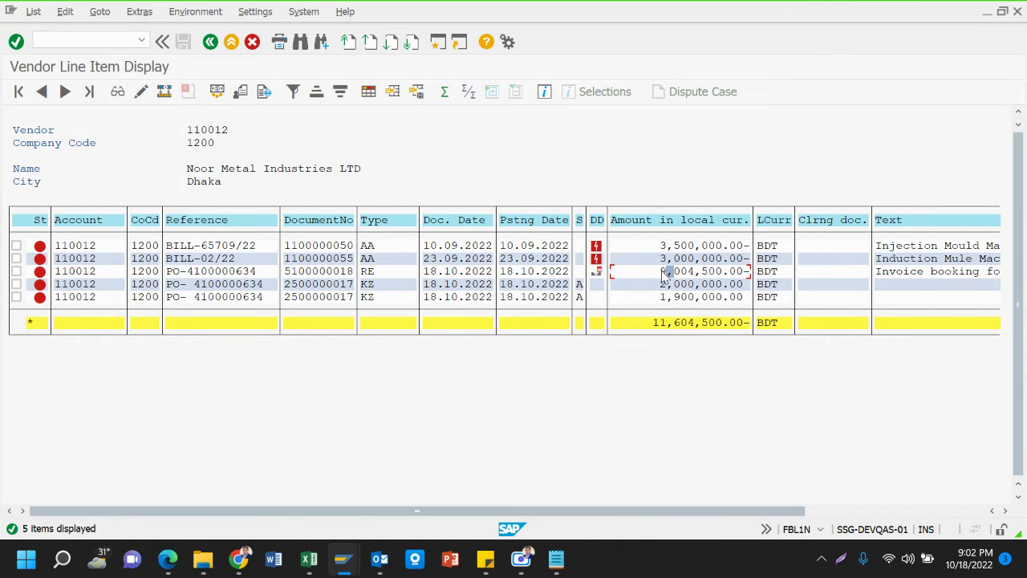
drag(662, 273, 749, 278)
key(ctrl+c)
key(alt+Tab)
key(F2)
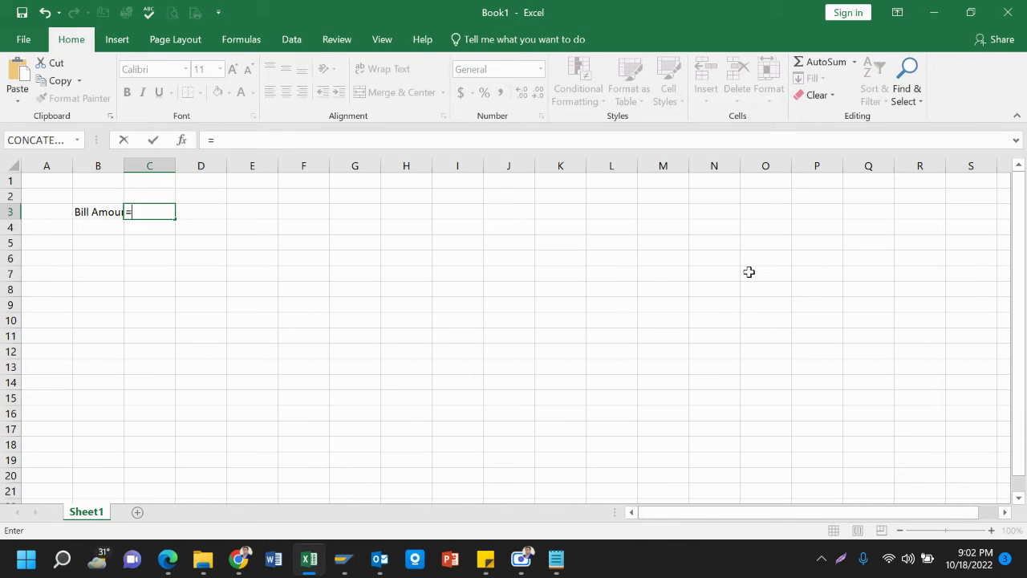
key(ctrl+v)
key(Return)
key(Left)
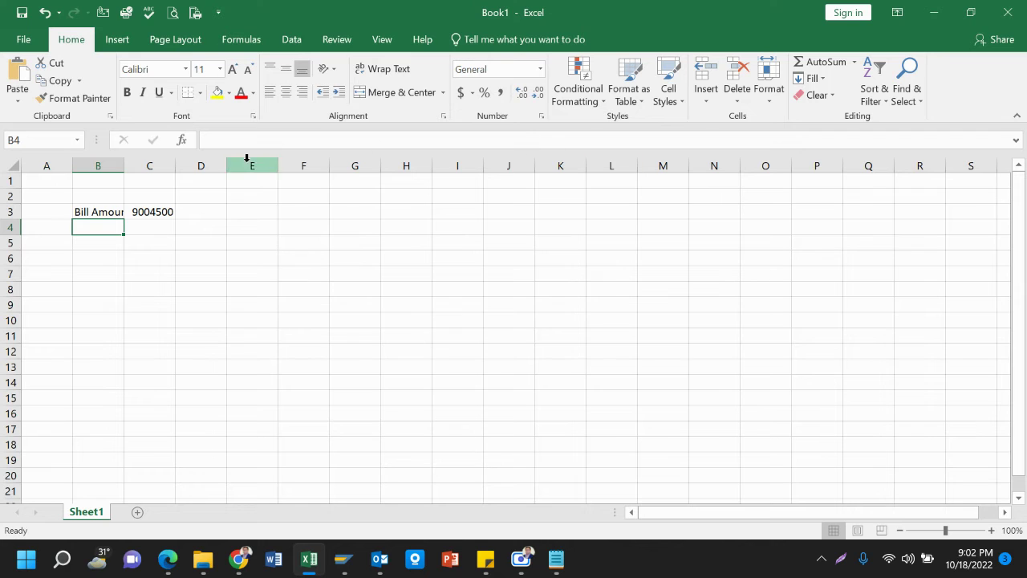
Format column C with thousands separators and no decimals, and widen column B
click(165, 165)
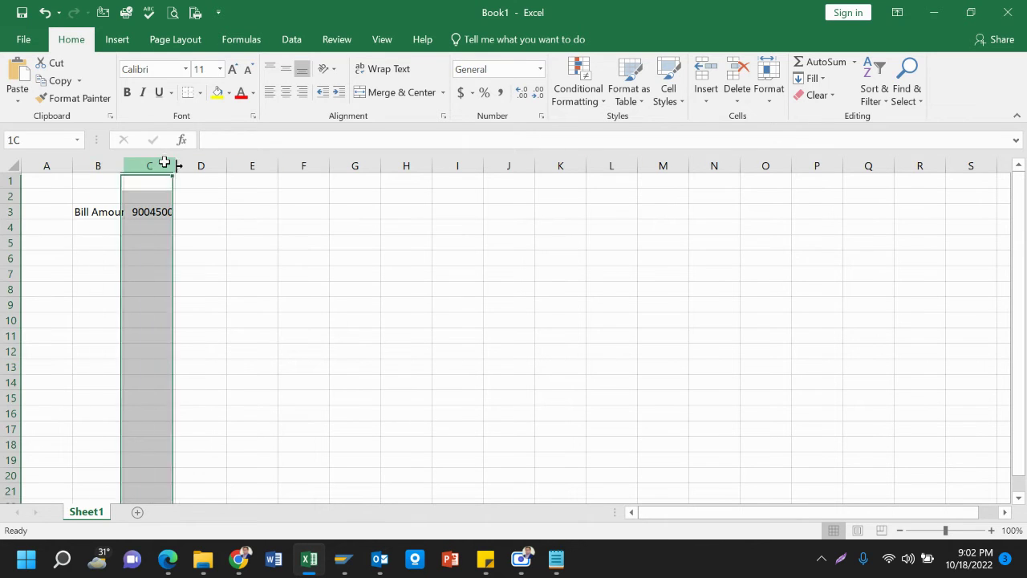
click(501, 94)
click(537, 94)
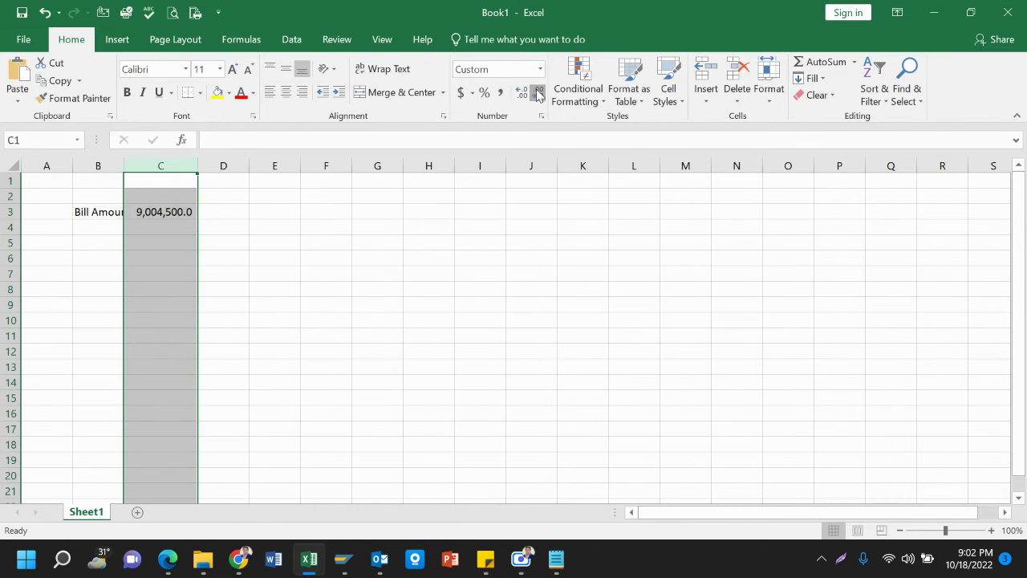
click(538, 94)
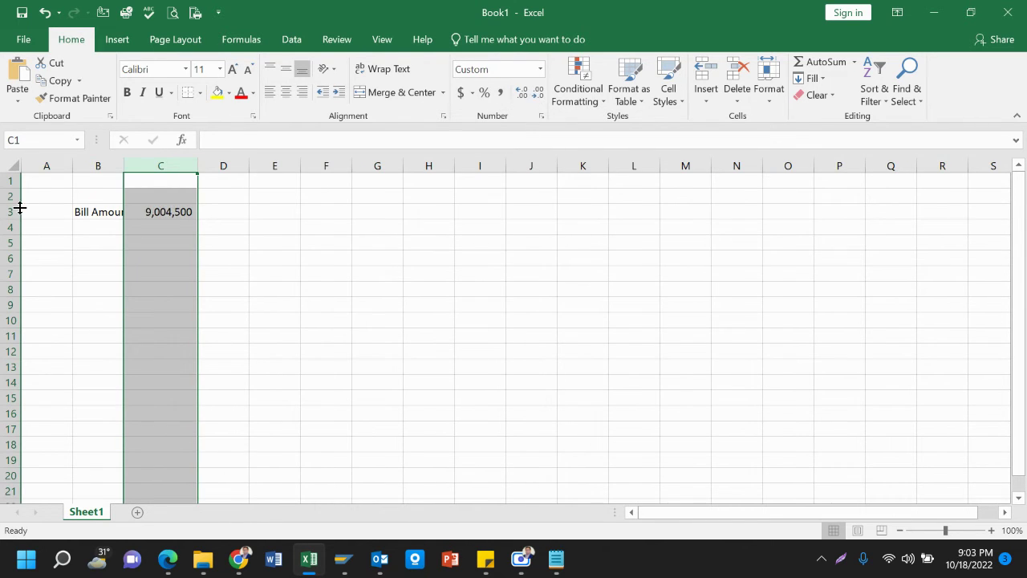
double_click(123, 165)
Enter 'Less Advance Payment' in B4 with 3,900,000 in C4
click(98, 229)
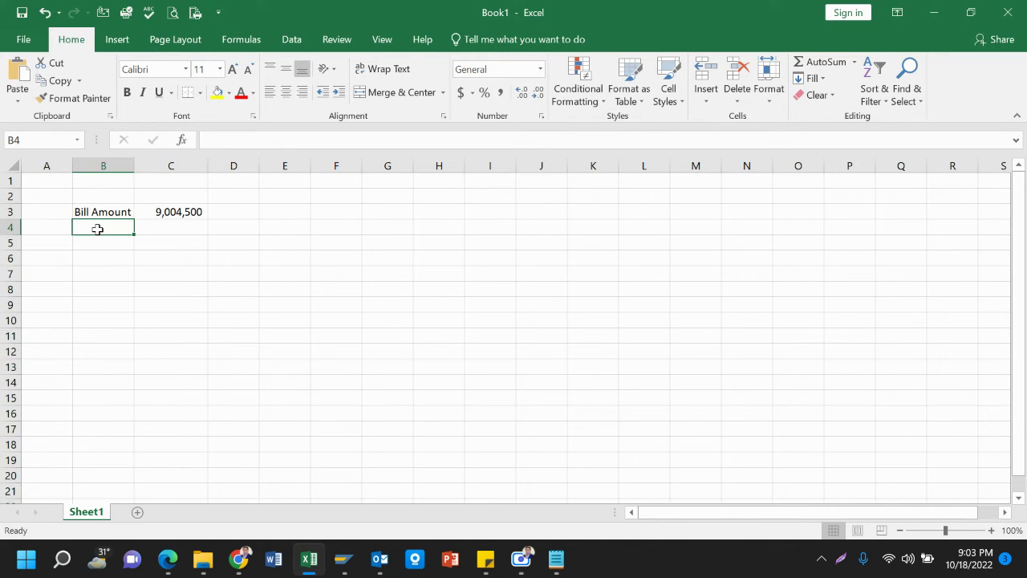
text(Less)
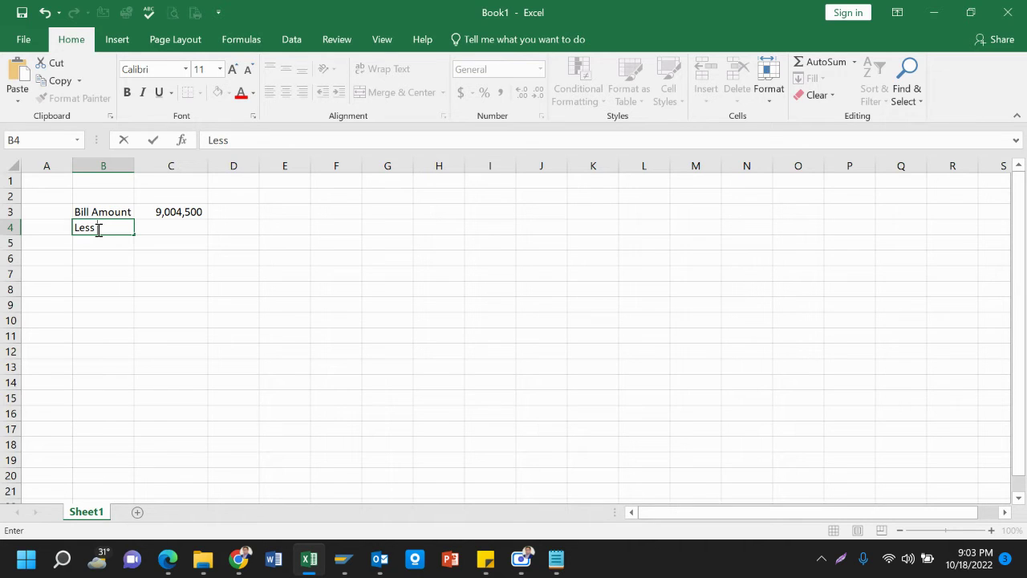
text( Advance Pay)
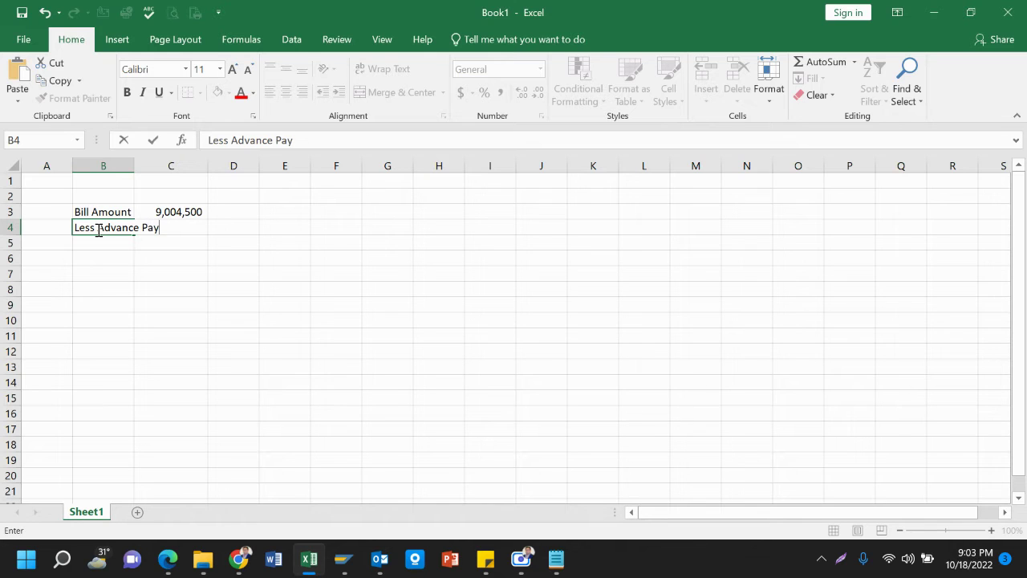
text(ment)
key(Tab)
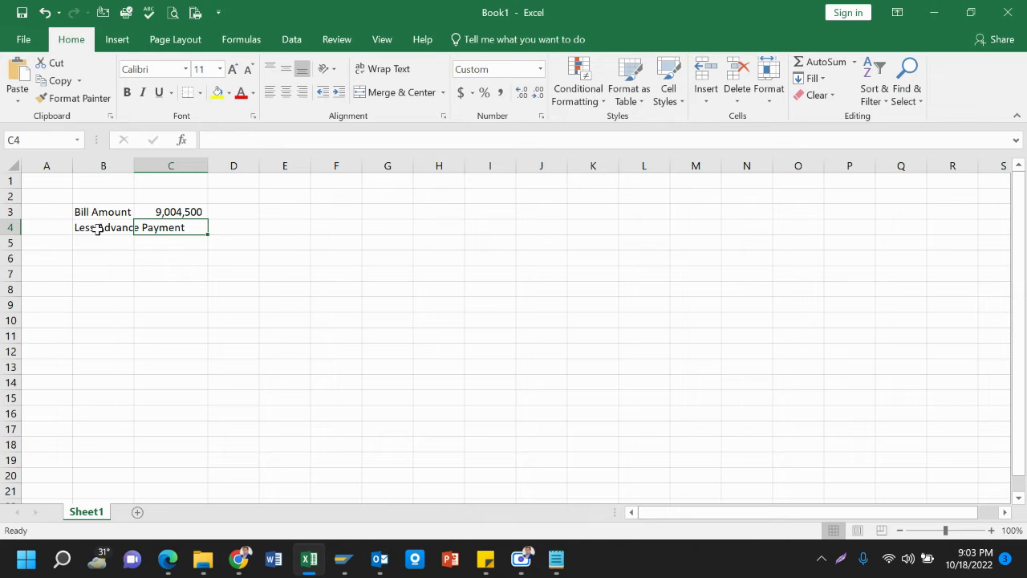
text(3,900)
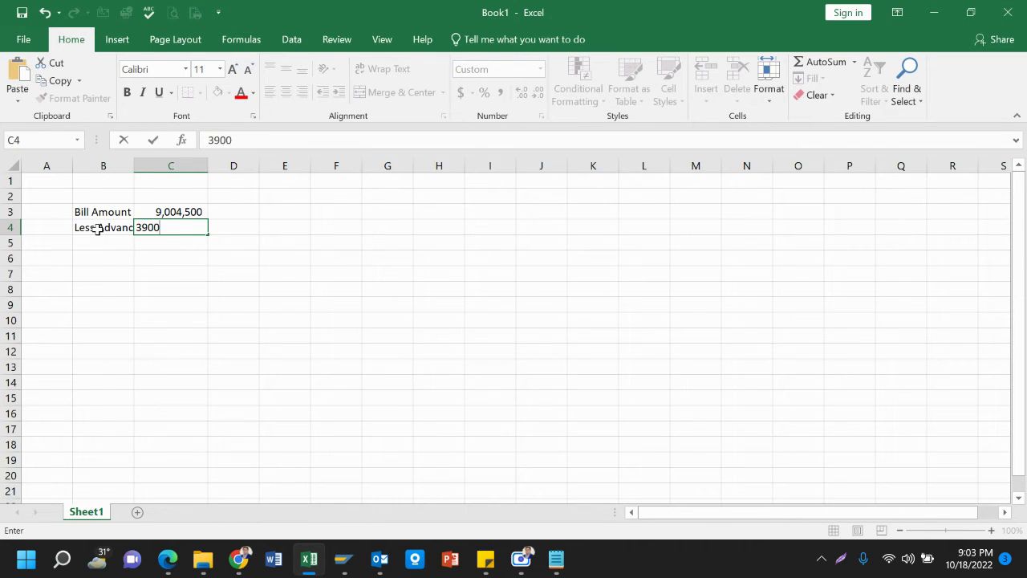
text(,000)
key(Return)
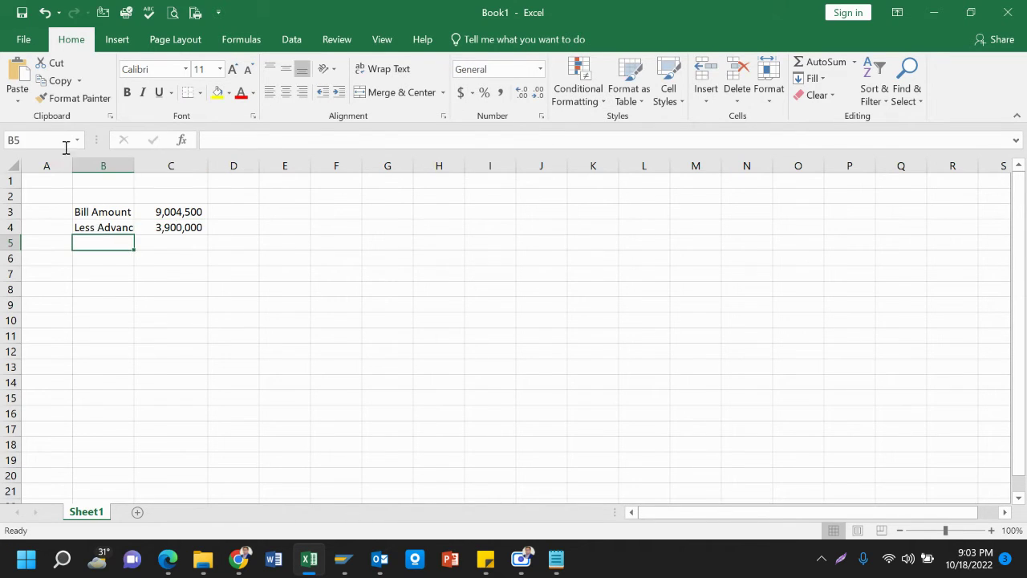
double_click(134, 165)
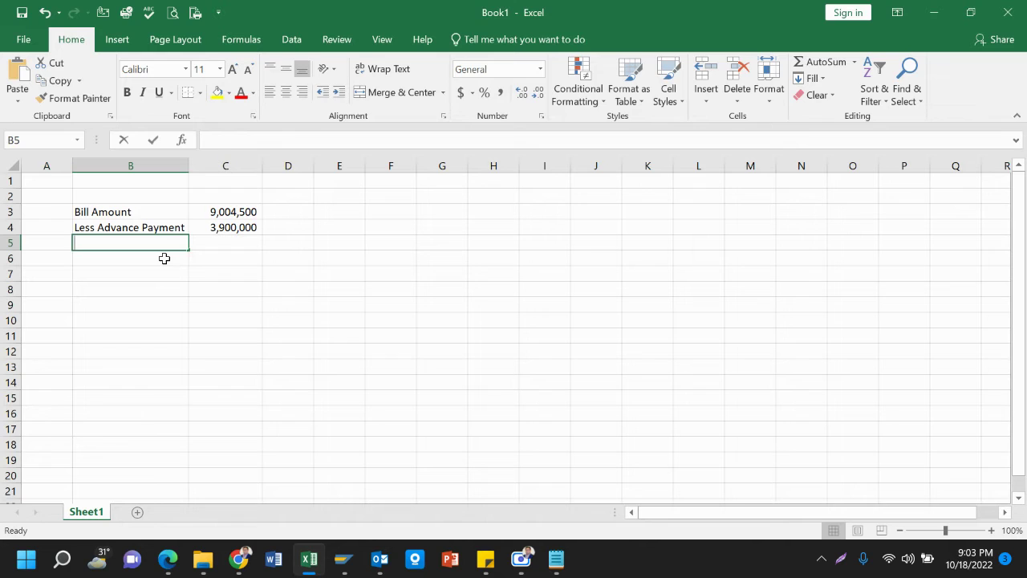
Add the 'Net Payable' label in B5 with formula =C3-C4 in C5
text(Net Pay)
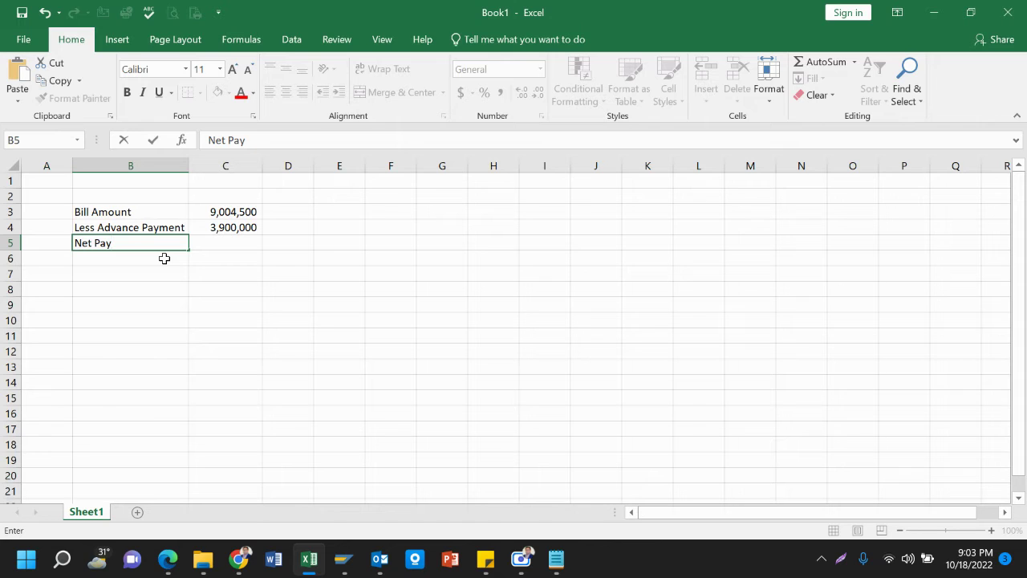
text(a)
key(BackSpace)
text(ble)
key(Tab)
text(=)
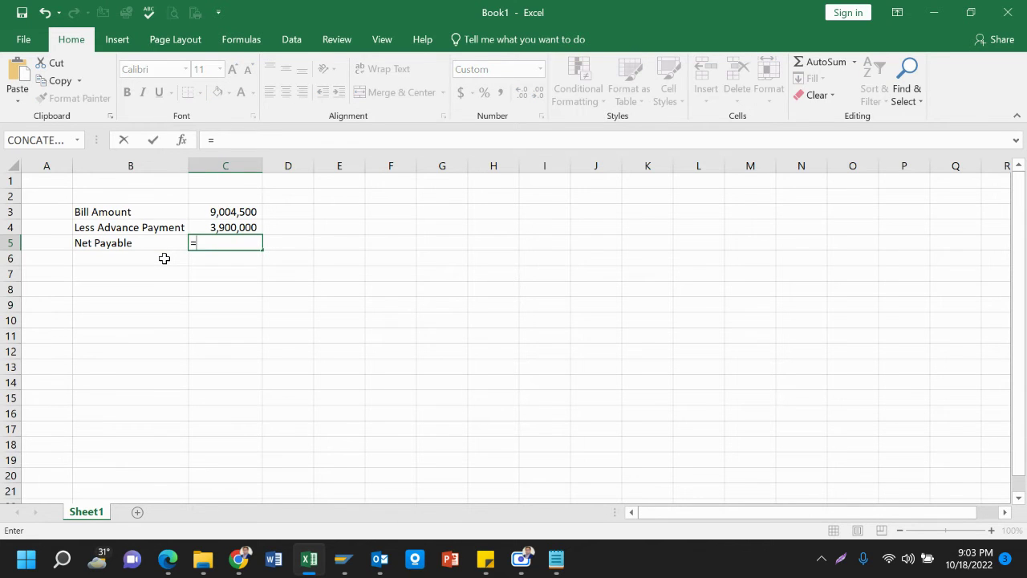
key(Up)
key(Up)
text(-)
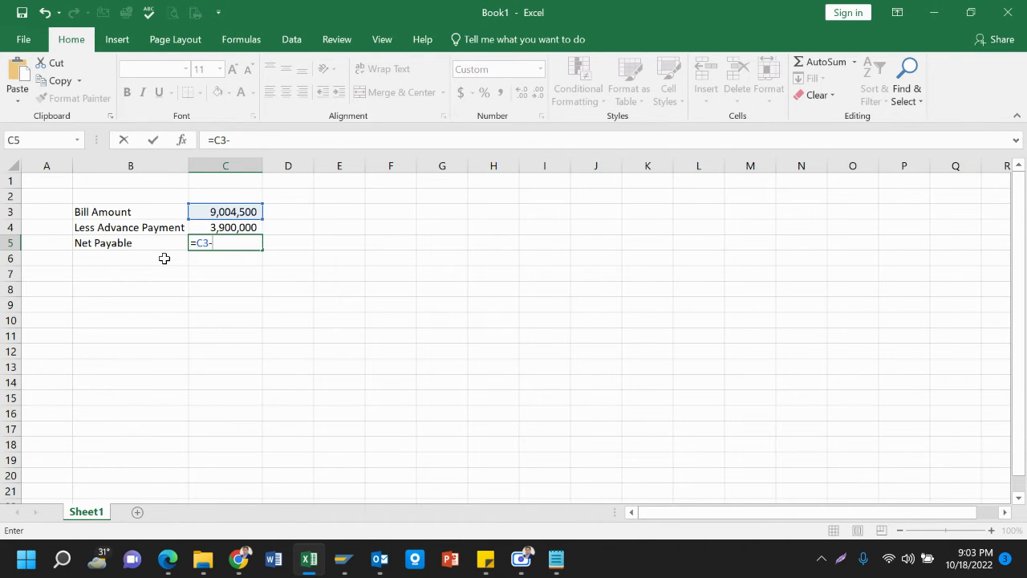
key(Up)
key(Return)
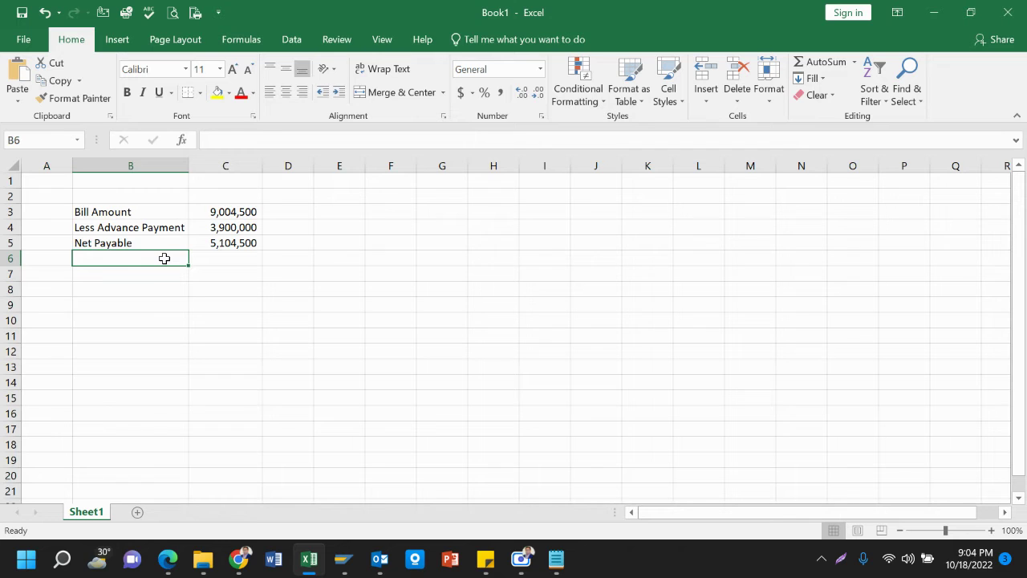
Enter the label 'Less: TDS' in B6
text(Les)
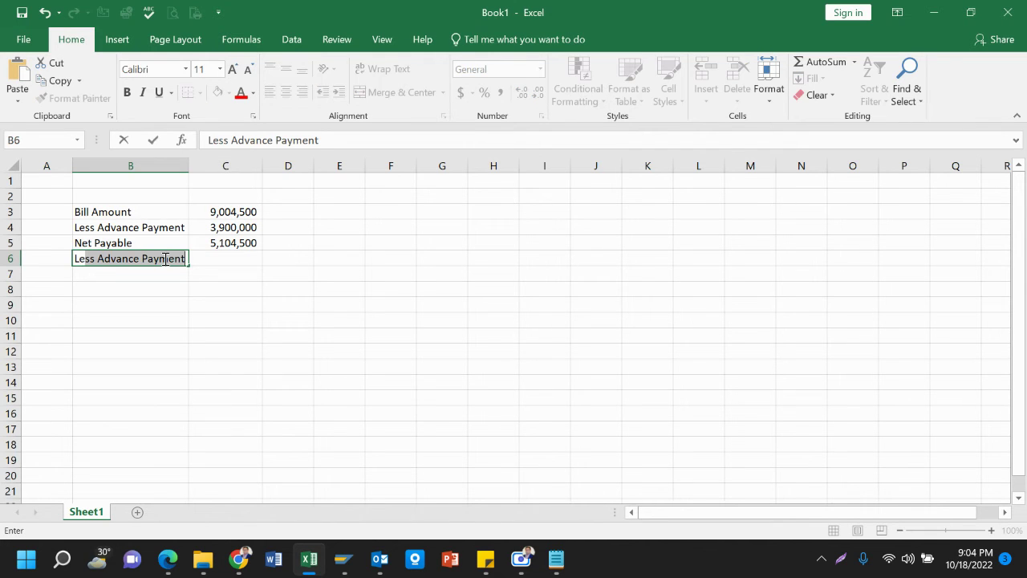
text(s)
key(BackSpace)
key(BackSpace)
text(:)
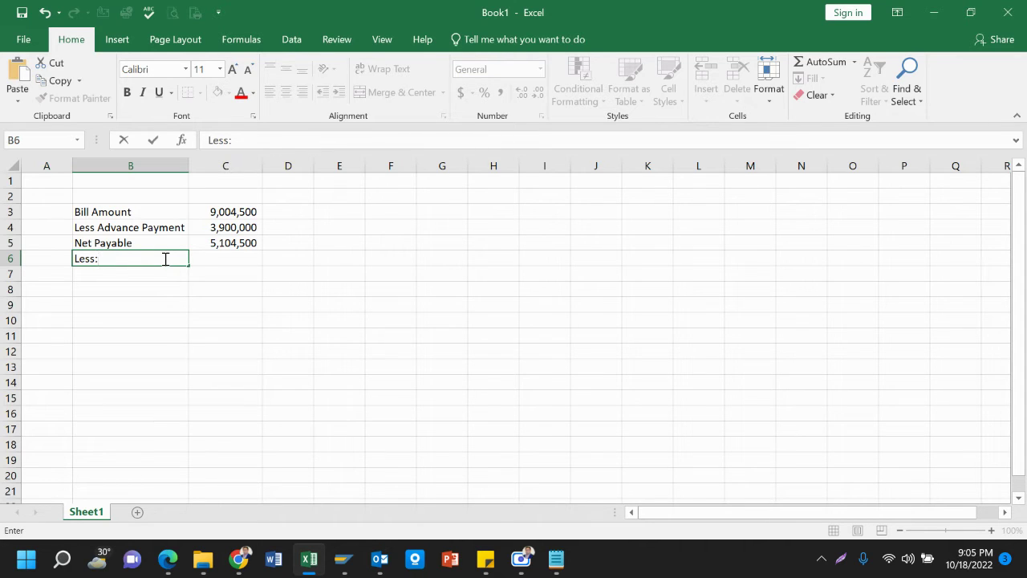
text( TDS)
key(Tab)
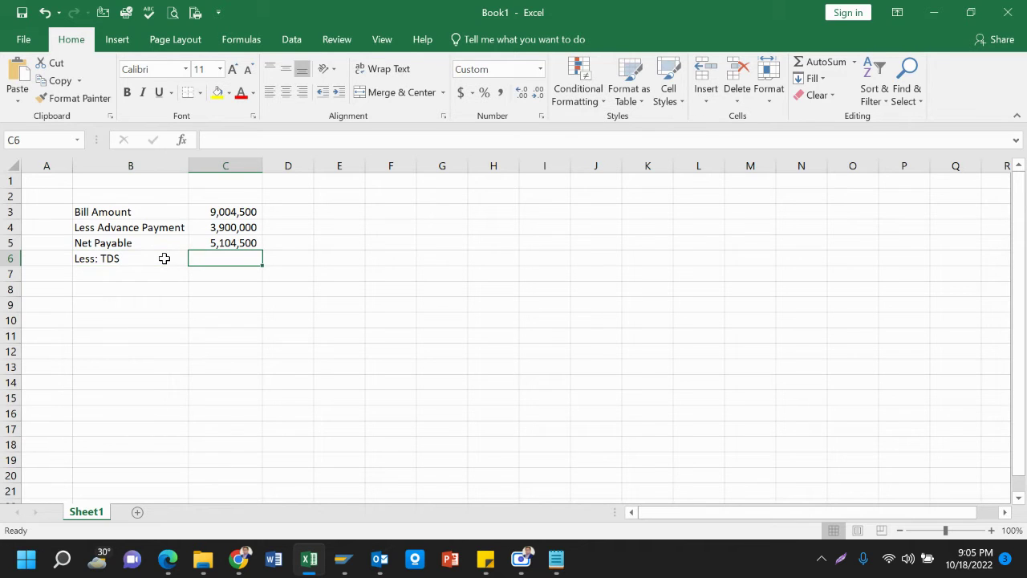
Calculate TDS in C6 with =7800000*3%, giving 234,000
click(252, 214)
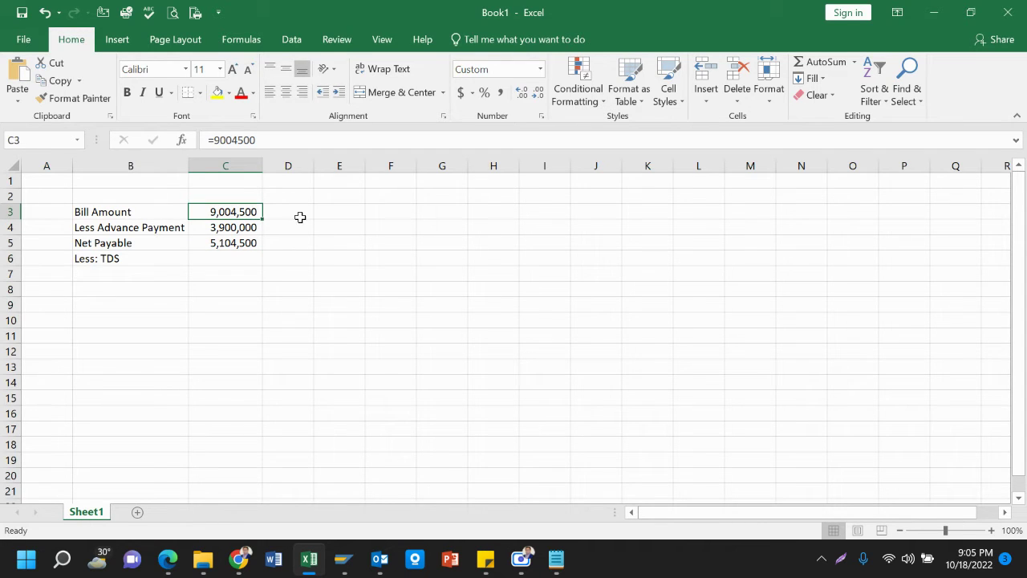
click(218, 260)
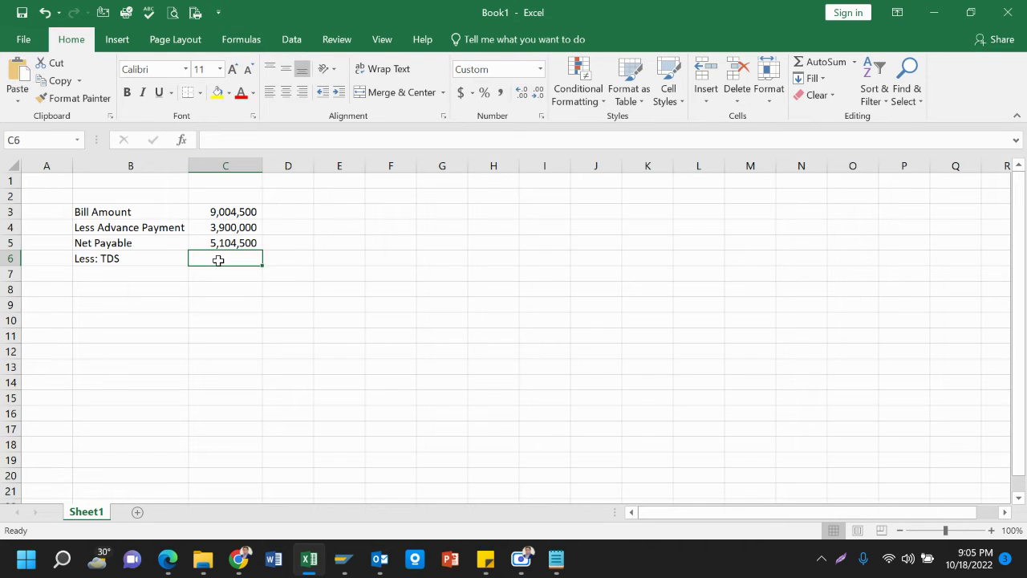
text(=7)
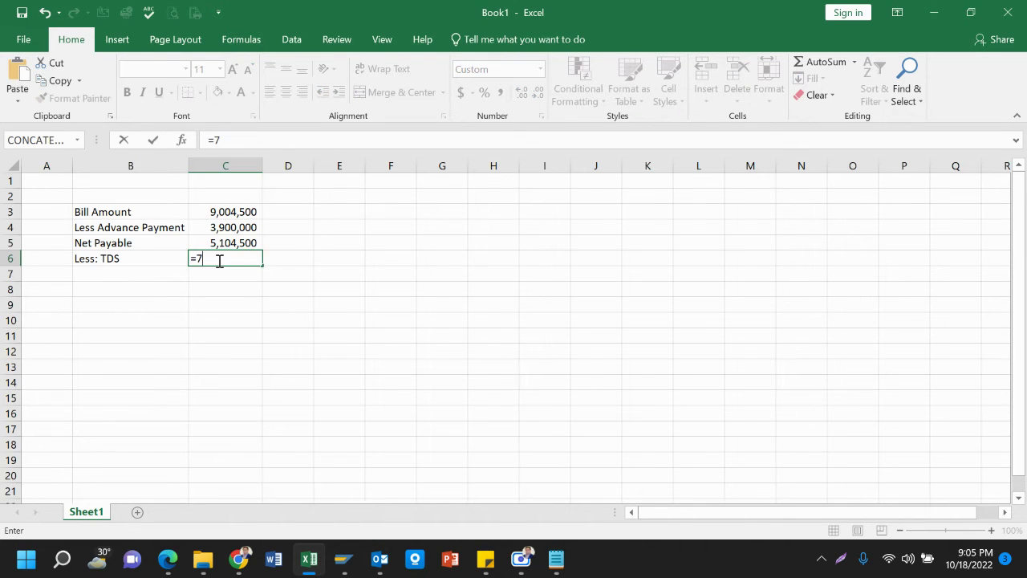
text(800000*)
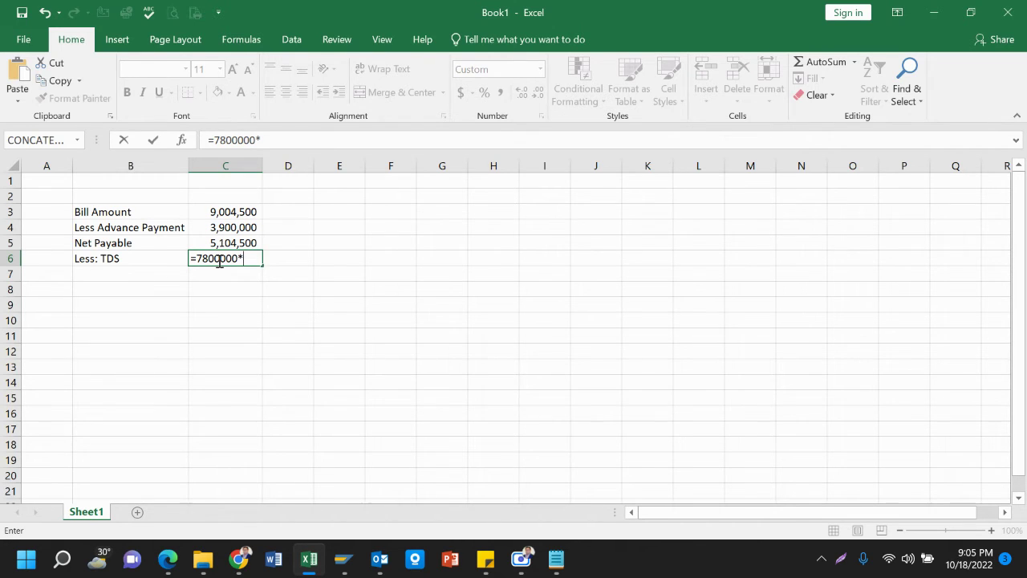
text(3)
key(BackSpace)
text(3%)
key(Return)
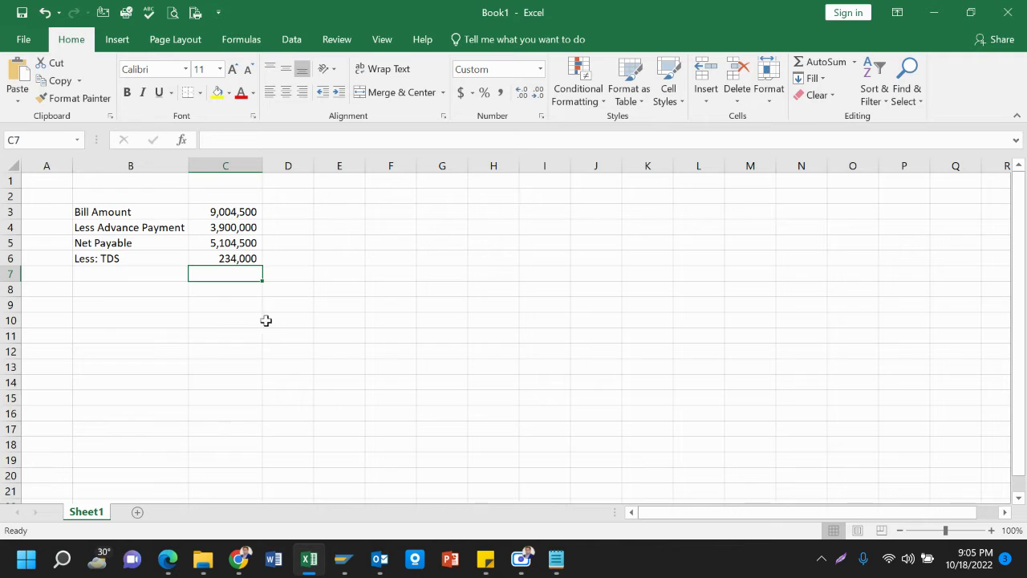
click(249, 261)
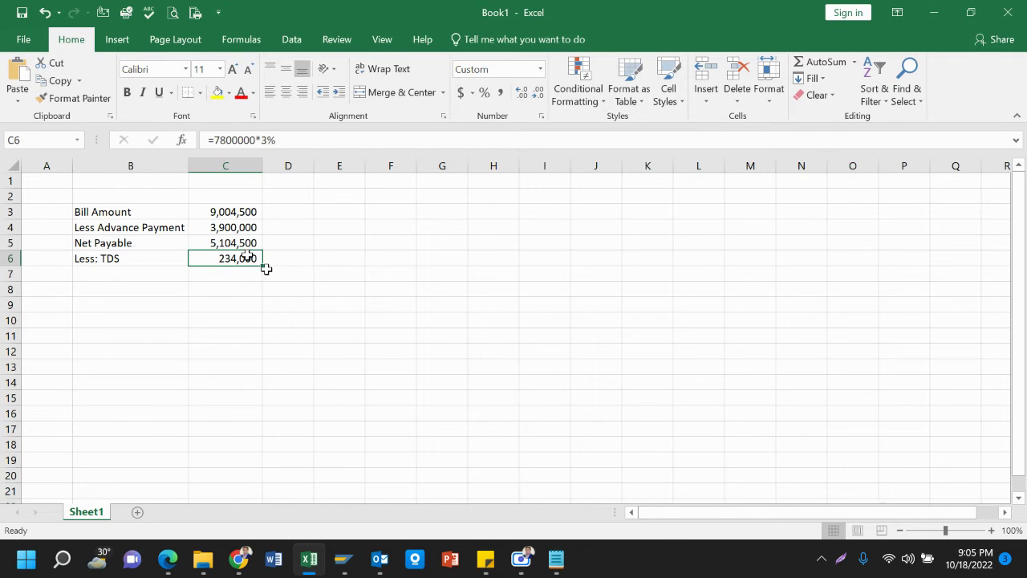
Copy the Net Payable label into B7 and enter =C5-C6 in C7 for 4,870,500
click(119, 243)
key(ctrl+c)
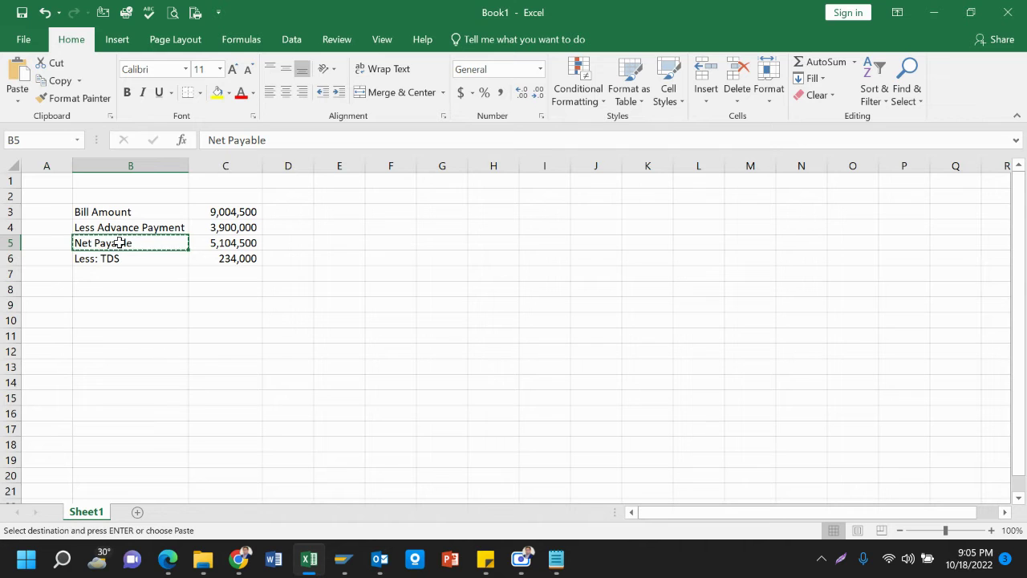
key(Down)
key(Down)
key(ctrl+v)
key(Right)
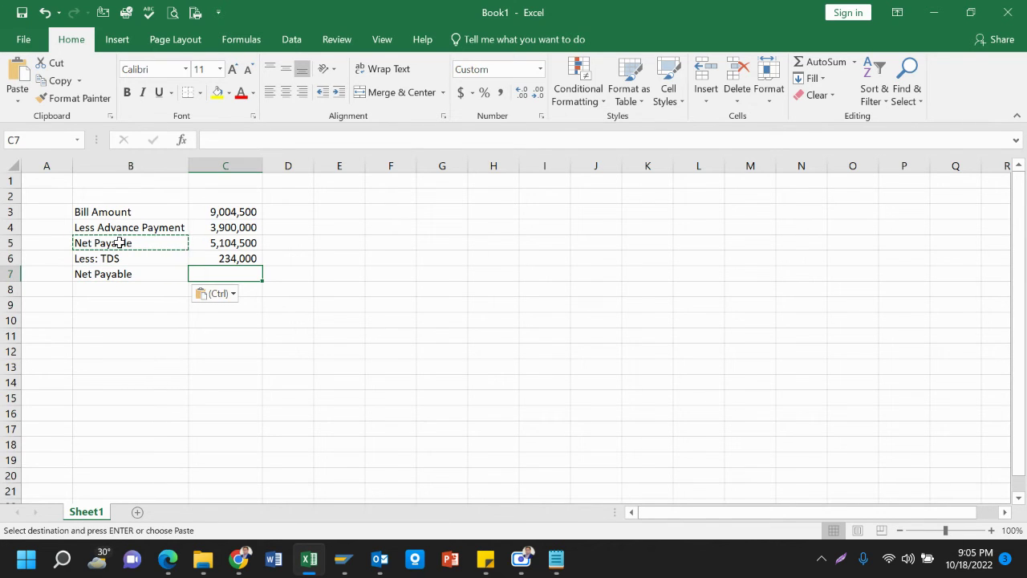
text(=)
key(Up)
key(Up)
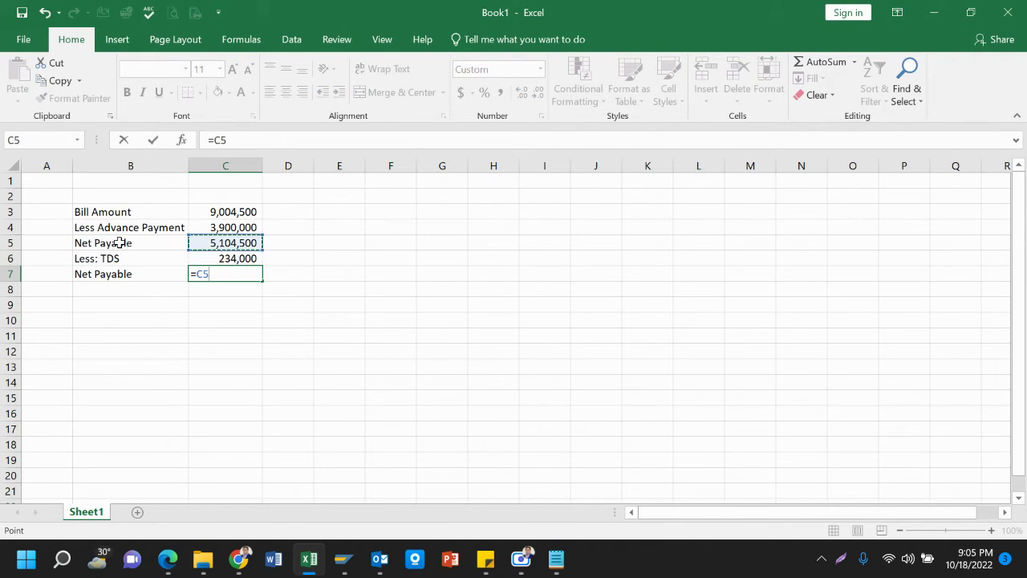
text(-)
key(Up)
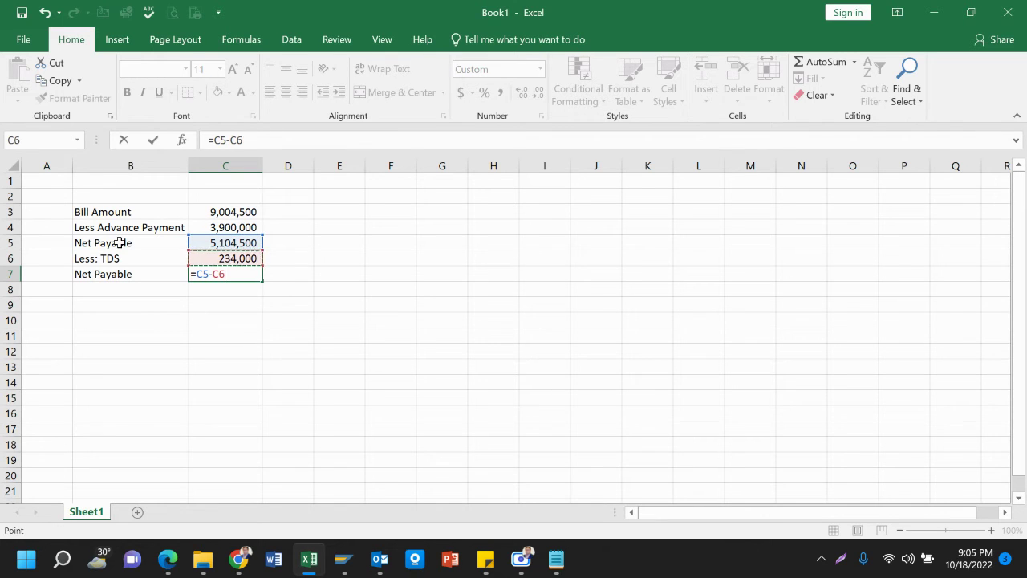
key(Return)
click(47, 259)
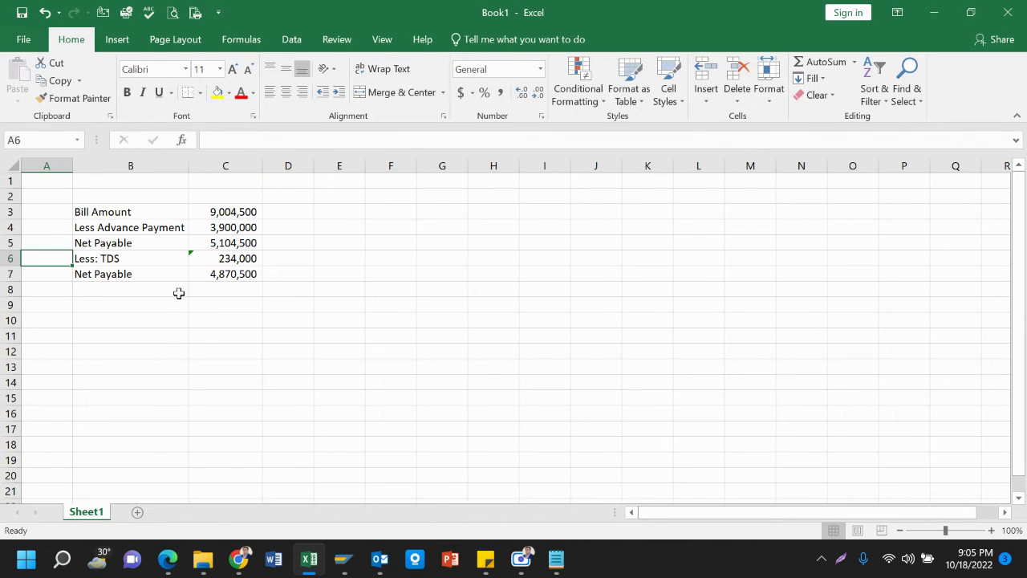
click(245, 276)
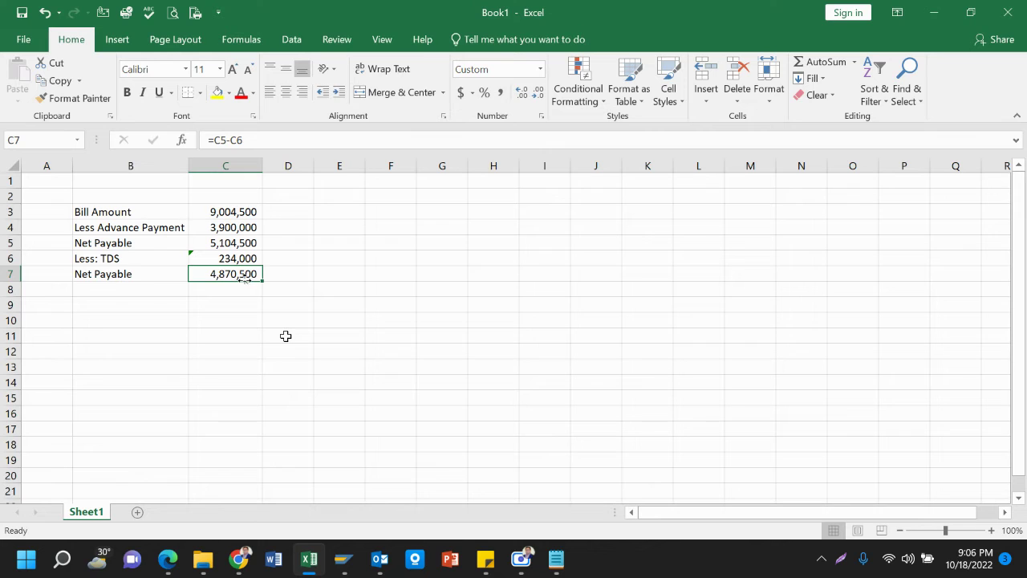
Ignore the inconsistent-formula error on the TDS cell C6
key(Up)
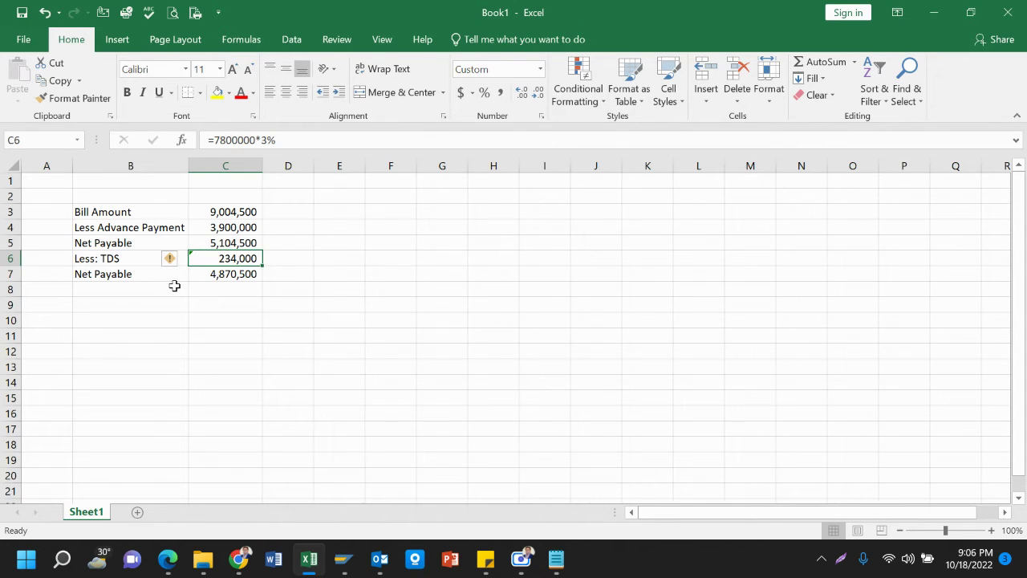
click(175, 260)
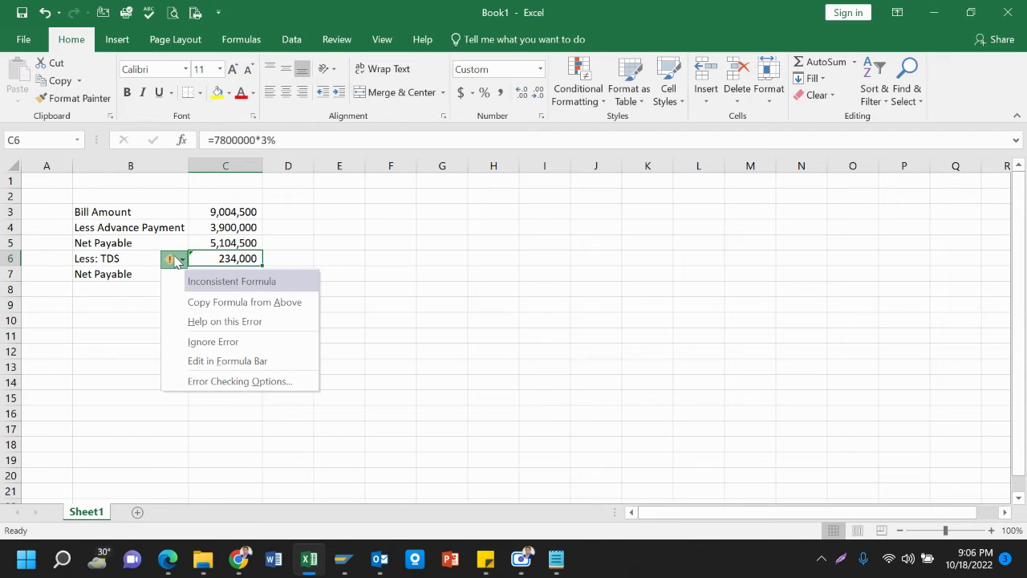
click(213, 344)
click(238, 272)
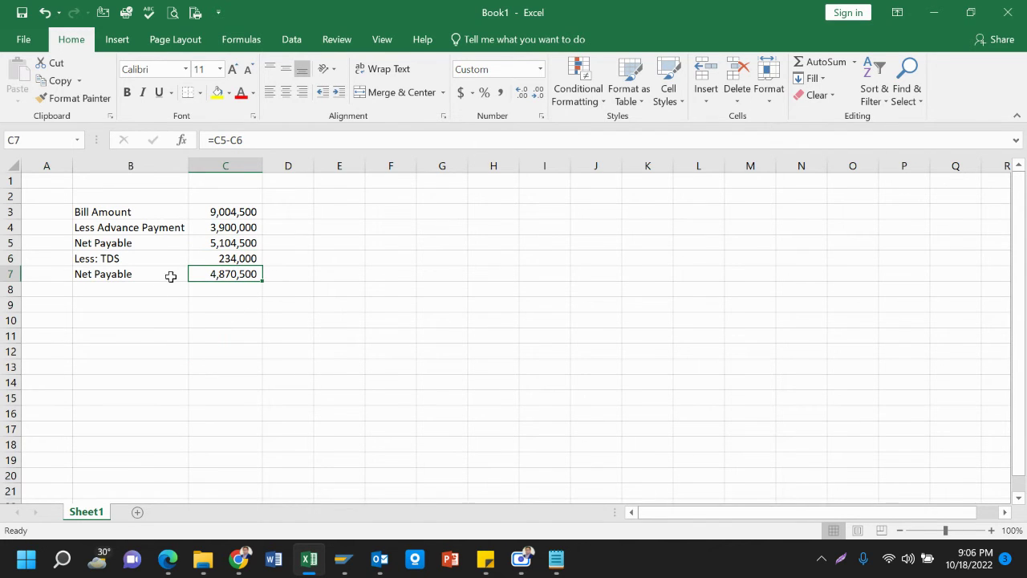
click(249, 311)
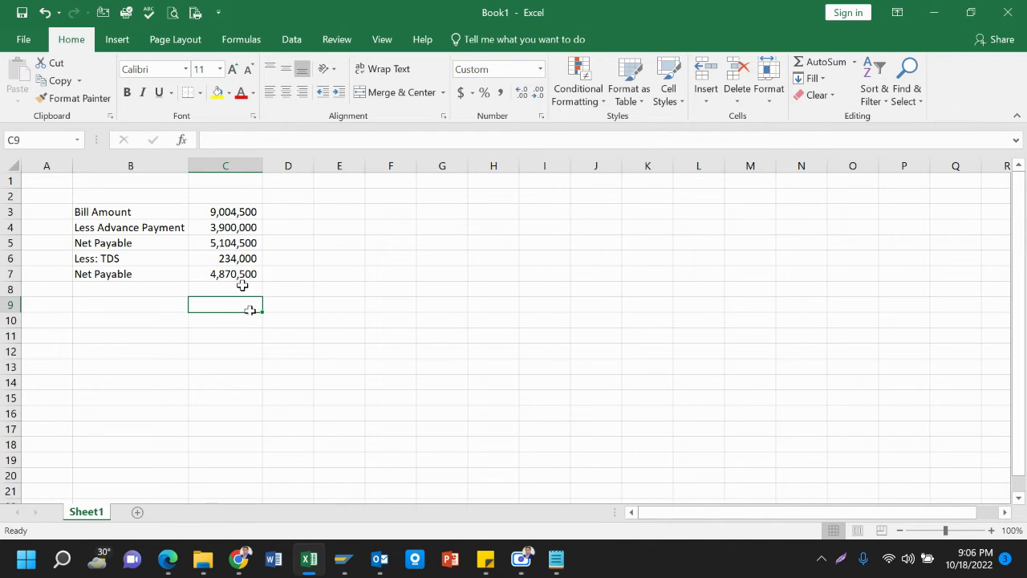
click(241, 273)
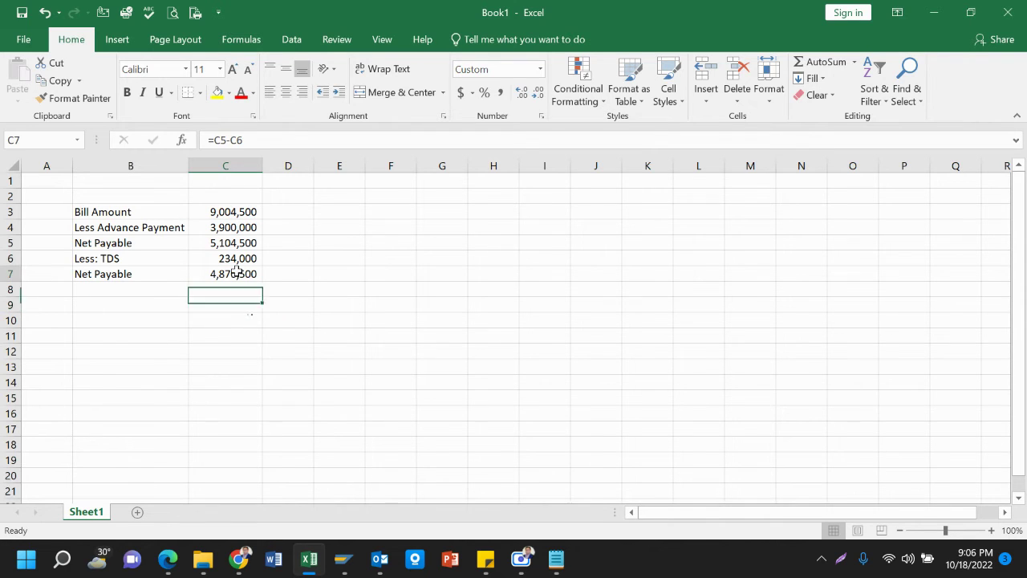
Rename the B7 label to 'Net Amount to be Paid'
click(180, 275)
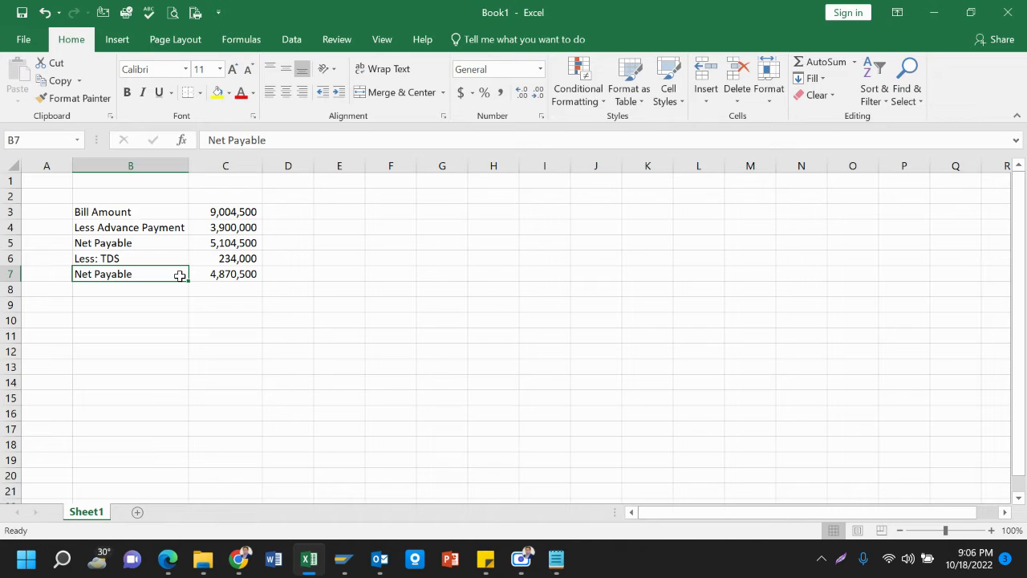
text(Net )
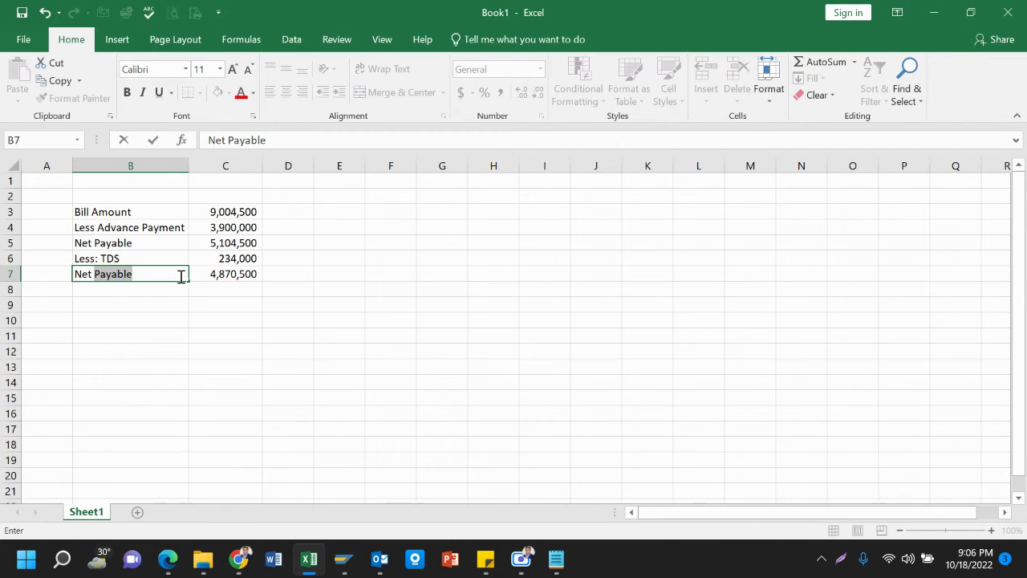
text(Amou)
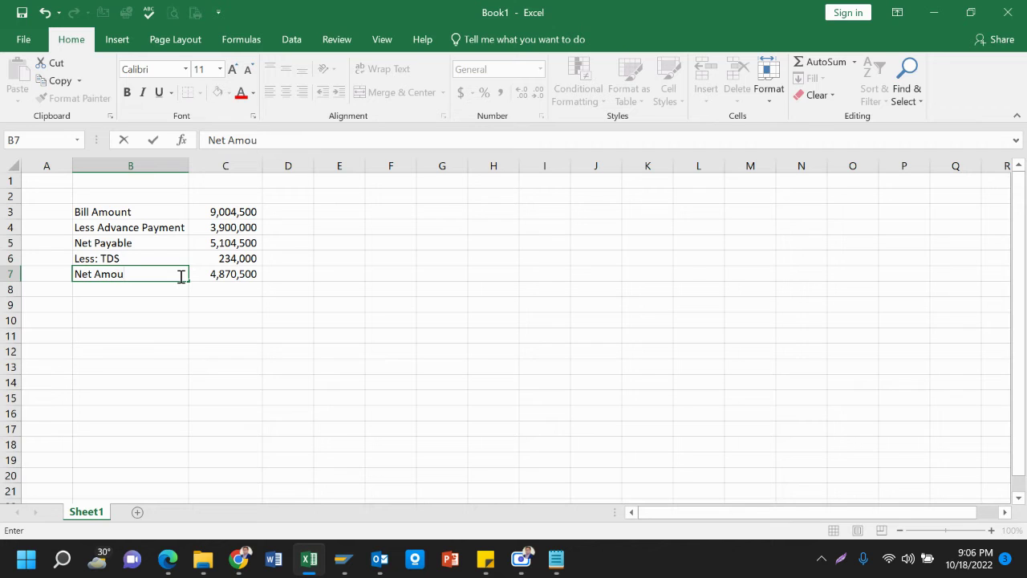
text(nt to be Paid)
key(Return)
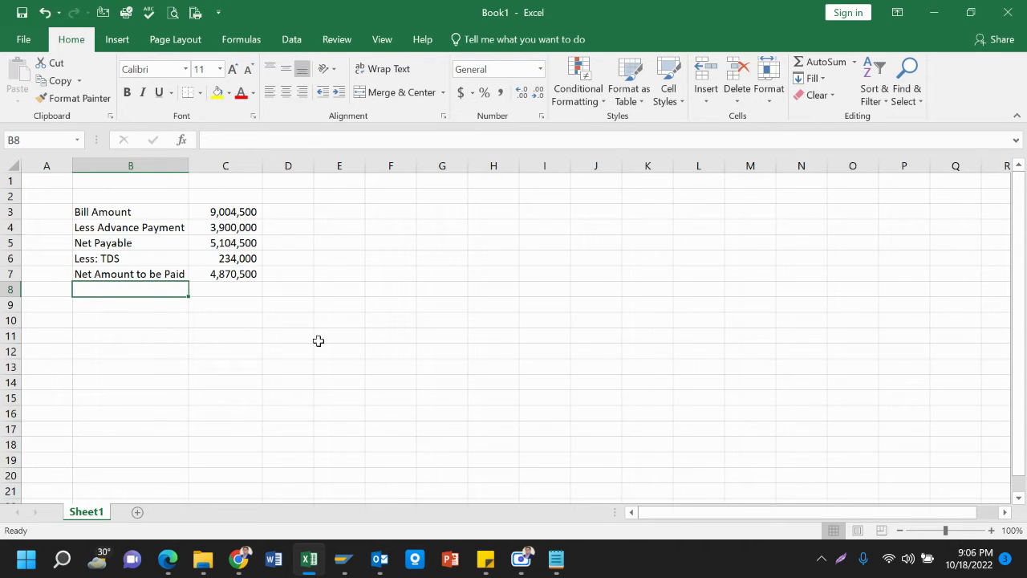
Start transaction F-53 in the SAP window with /nf-53
mouse_move(341, 557)
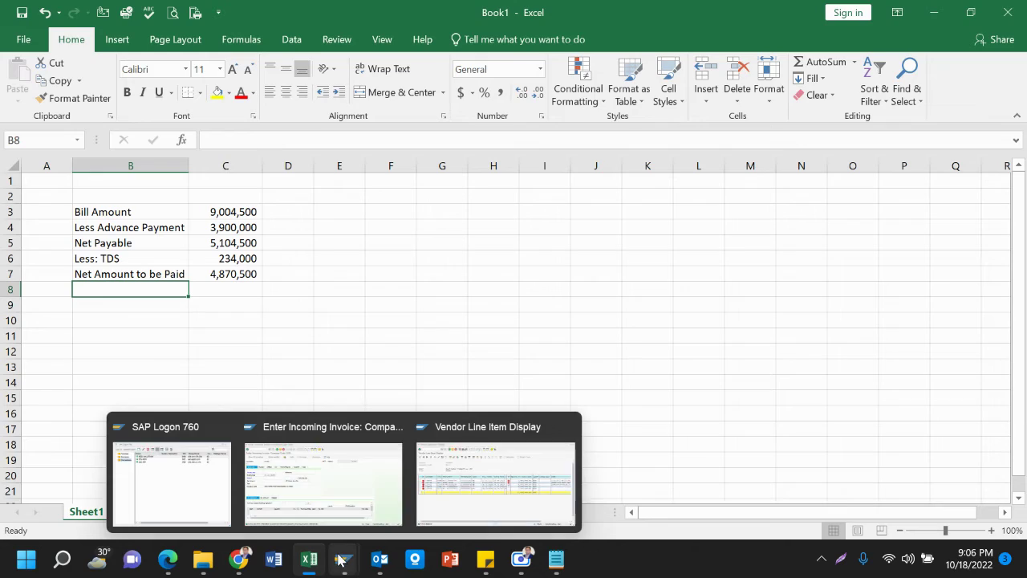
mouse_move(377, 478)
mouse_move(467, 479)
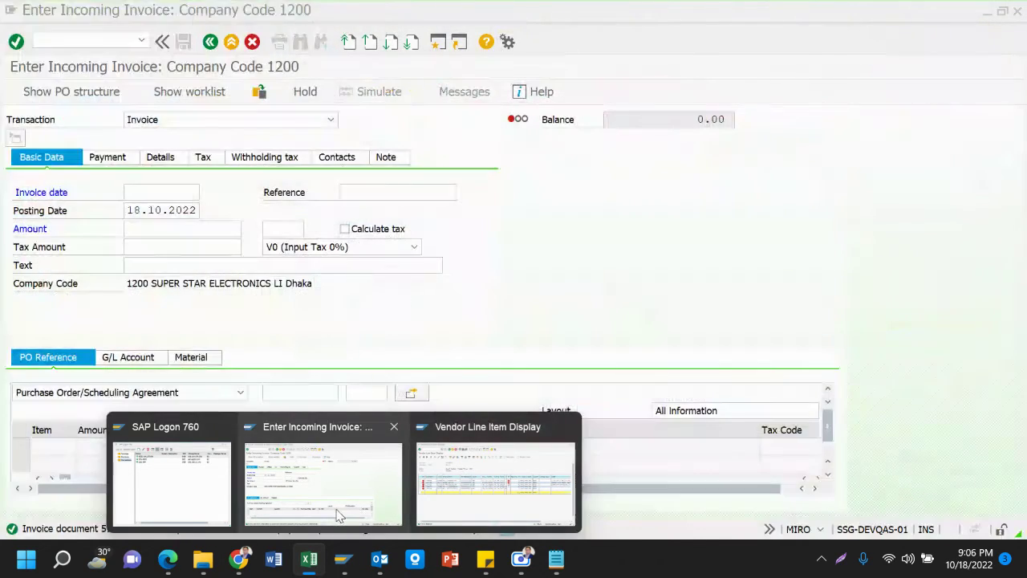
click(337, 507)
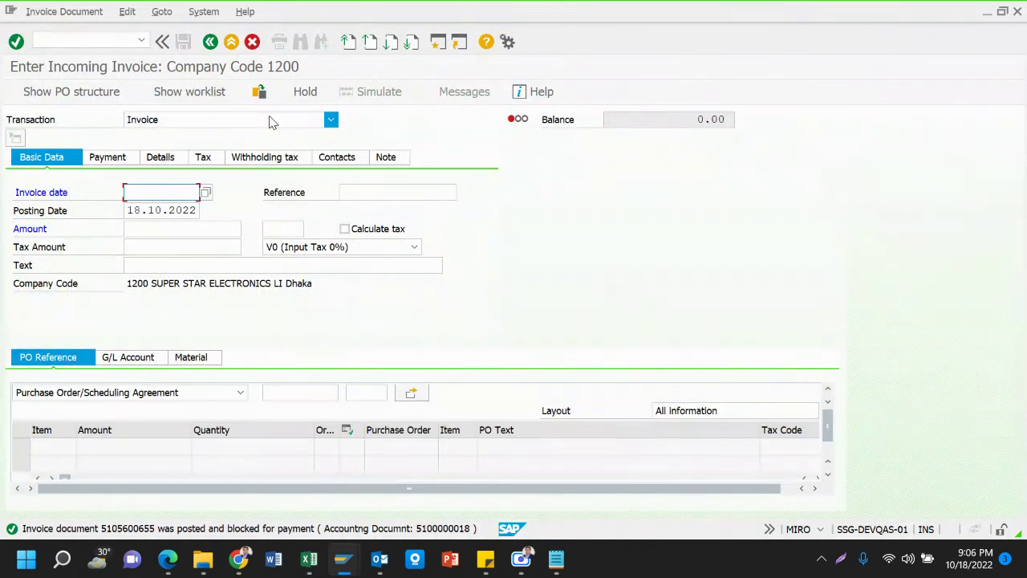
click(117, 41)
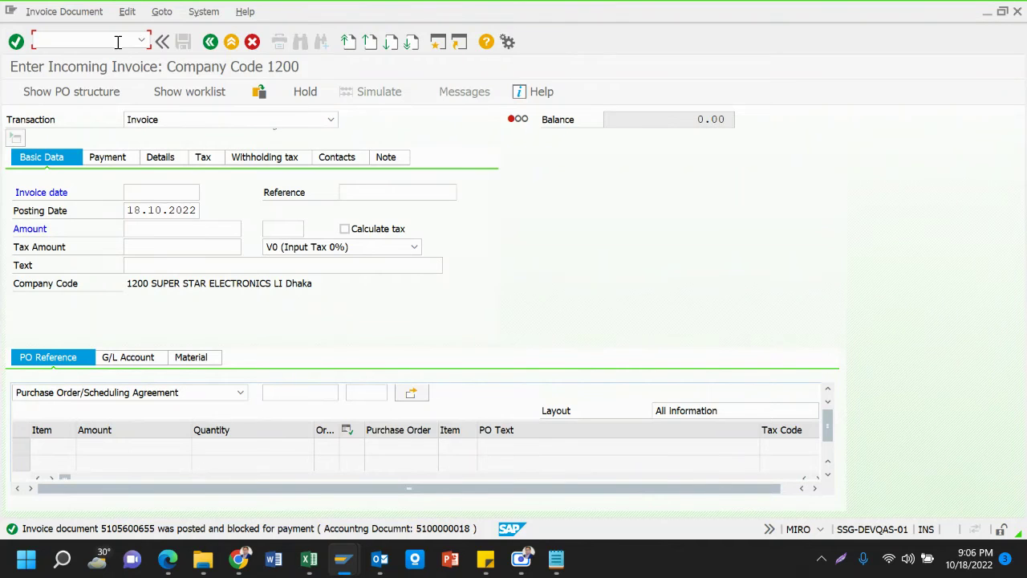
text(/nf-53)
key(Return)
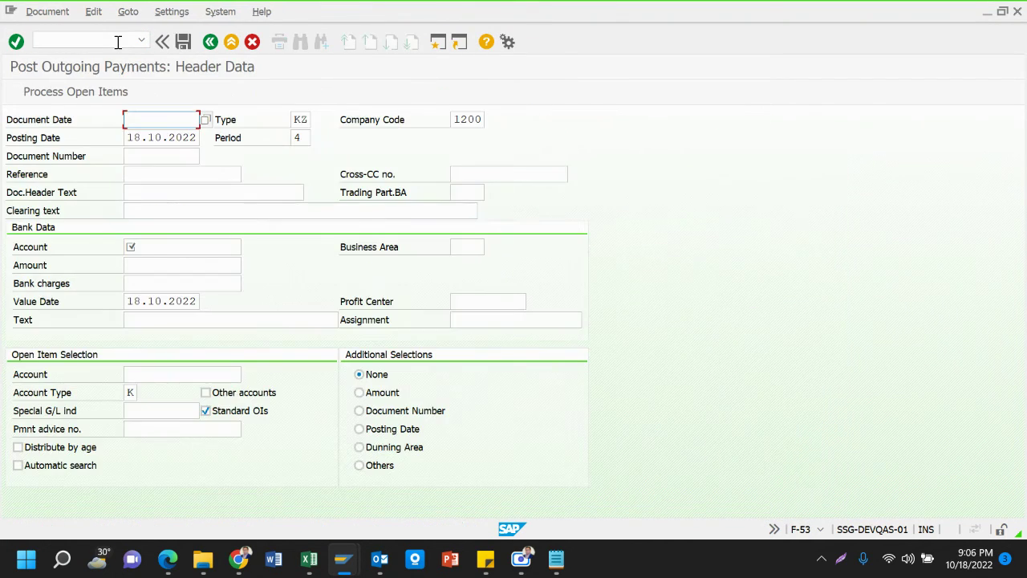
click(205, 121)
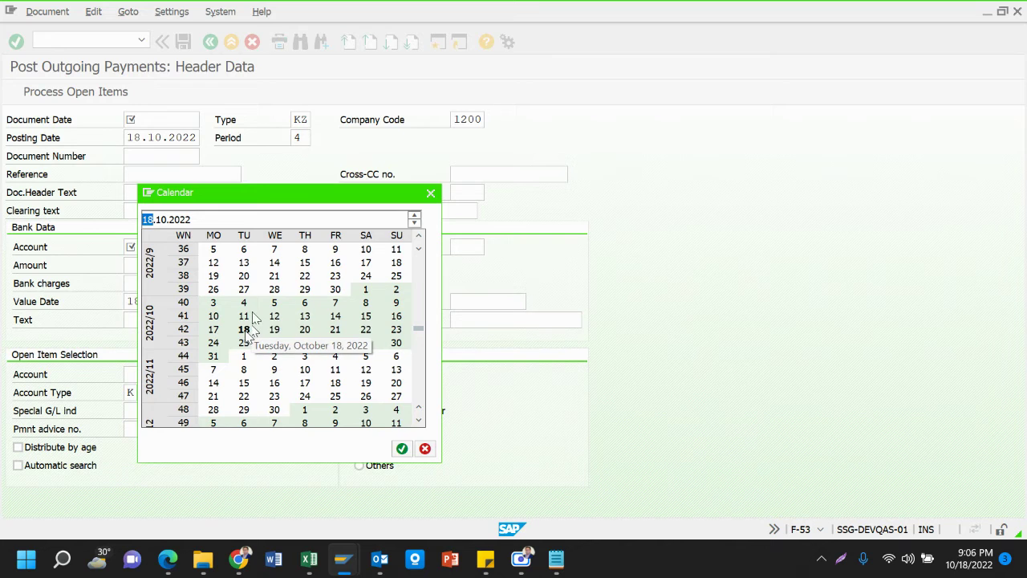
double_click(244, 329)
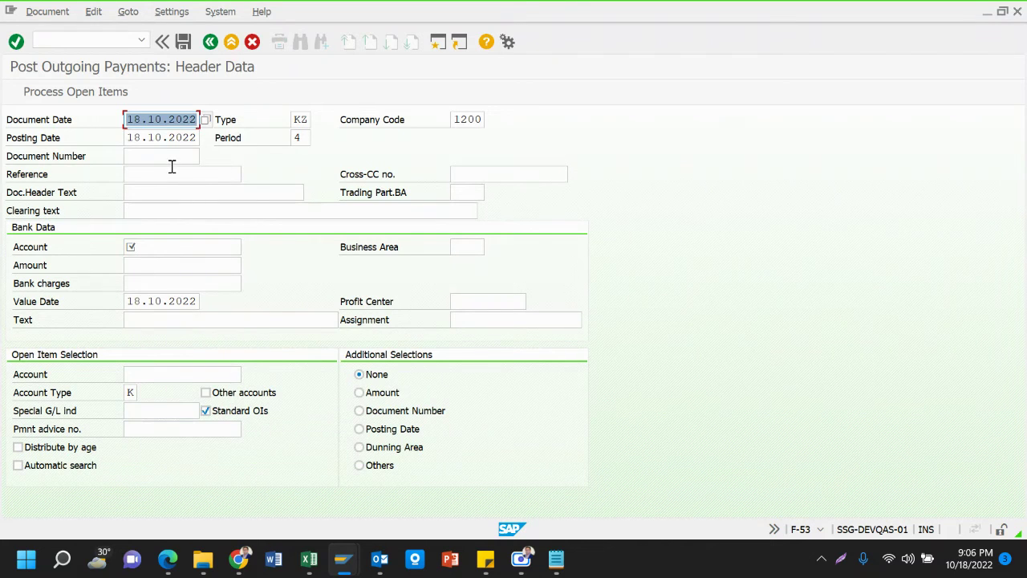
click(164, 173)
key(Down)
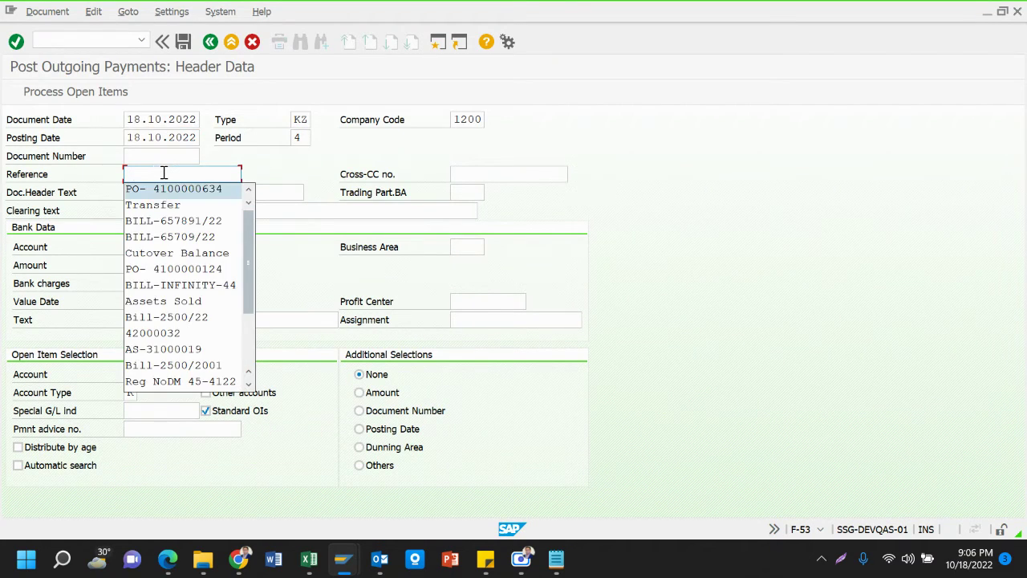
key(Return)
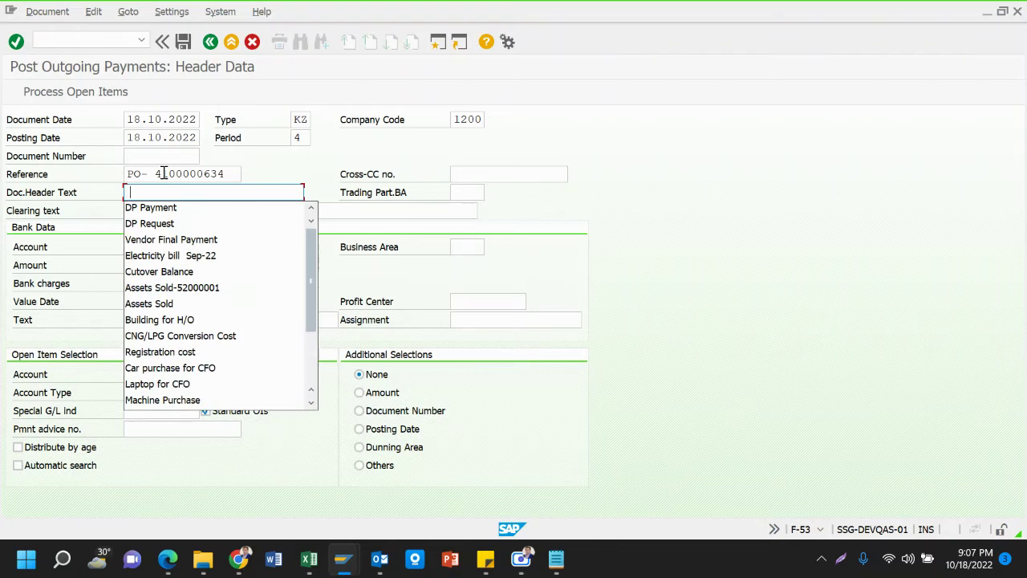
key(Down)
key(Down)
key(Down)
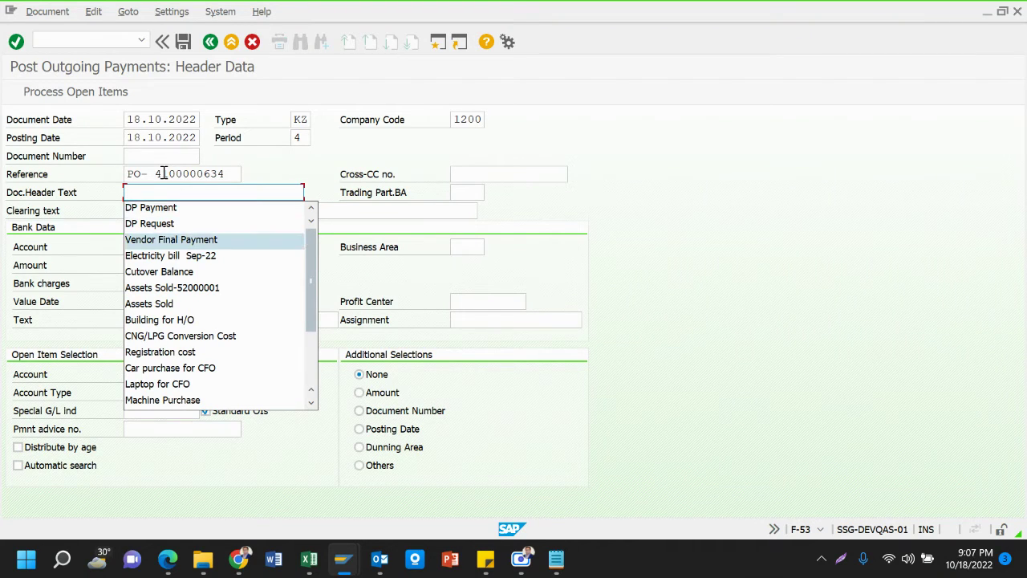
key(Return)
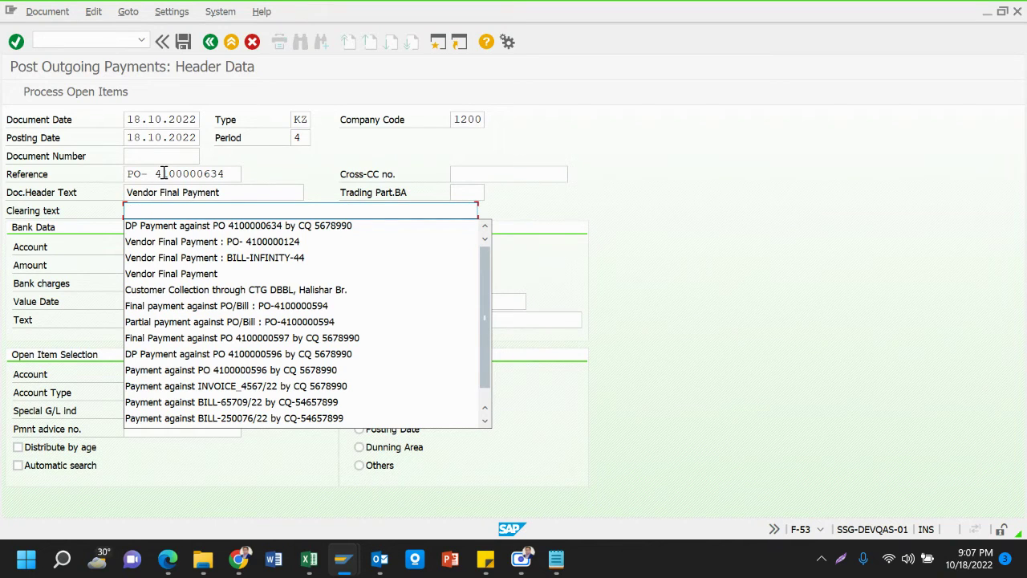
key(Down)
key(Down)
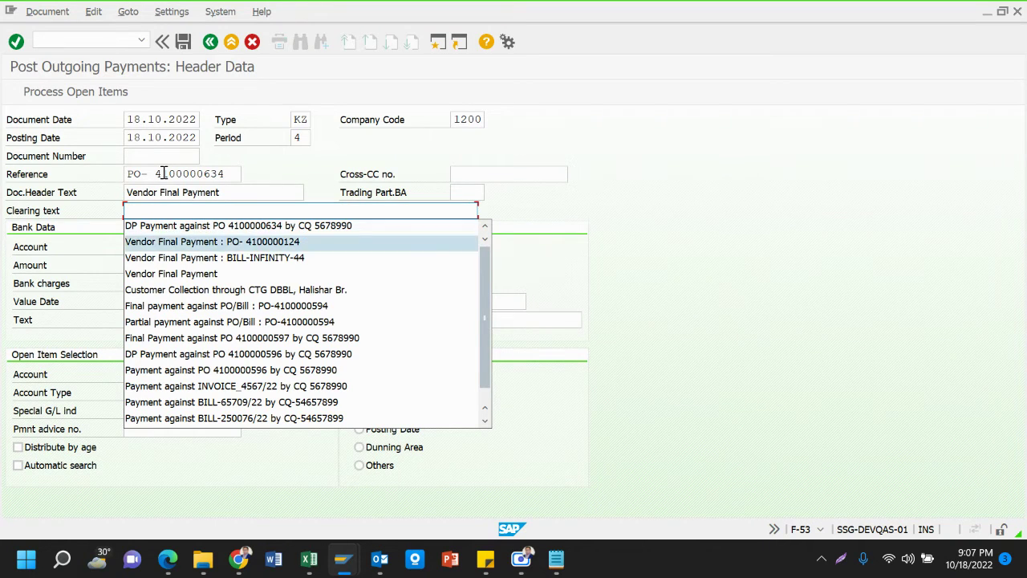
key(Return)
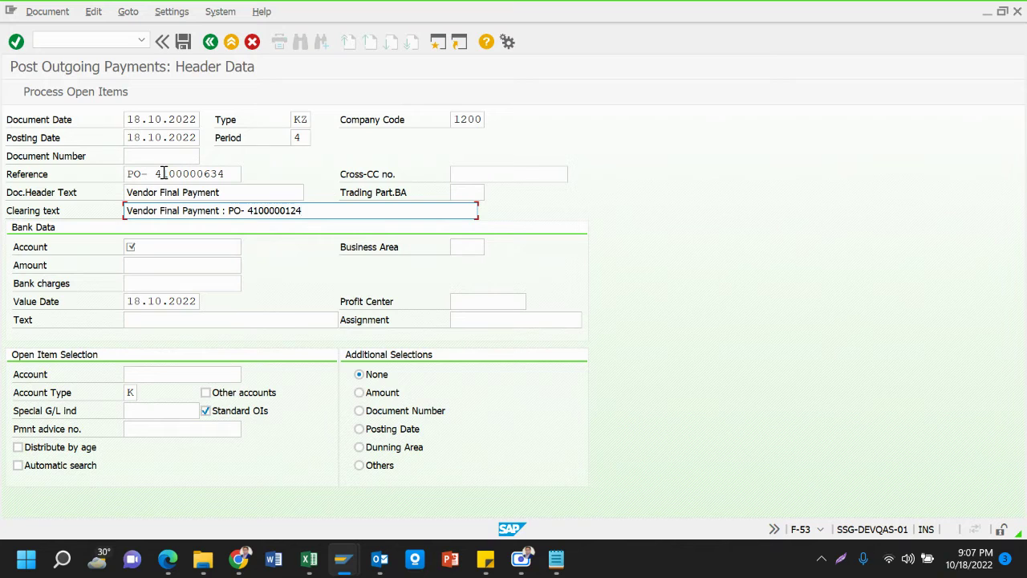
key(BackSpace)
key(BackSpace)
key(BackSpace)
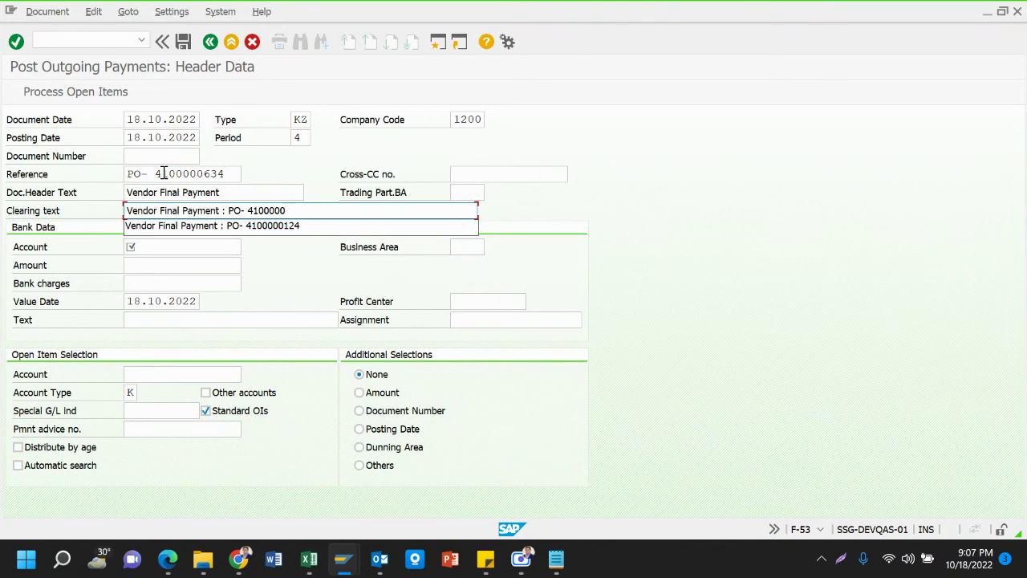
text(634)
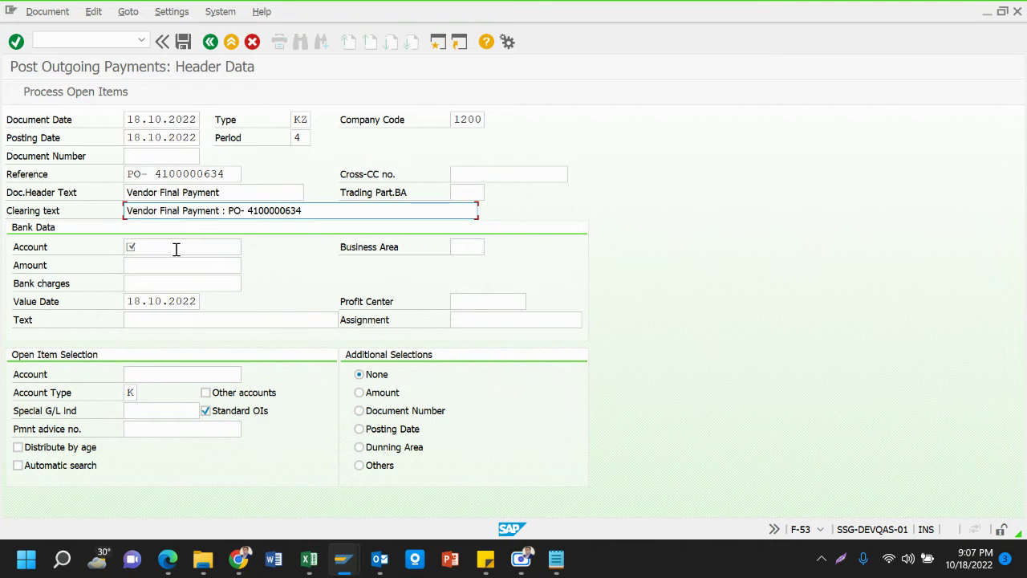
click(175, 248)
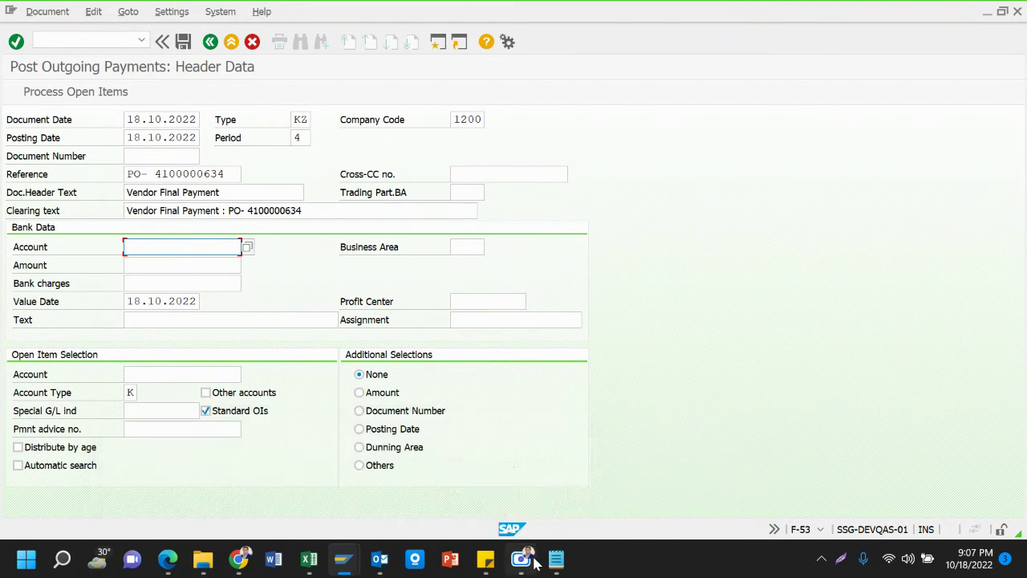
Copy the 4,870,500 net amount to be paid from Excel's C7 back to SAP
mouse_move(308, 560)
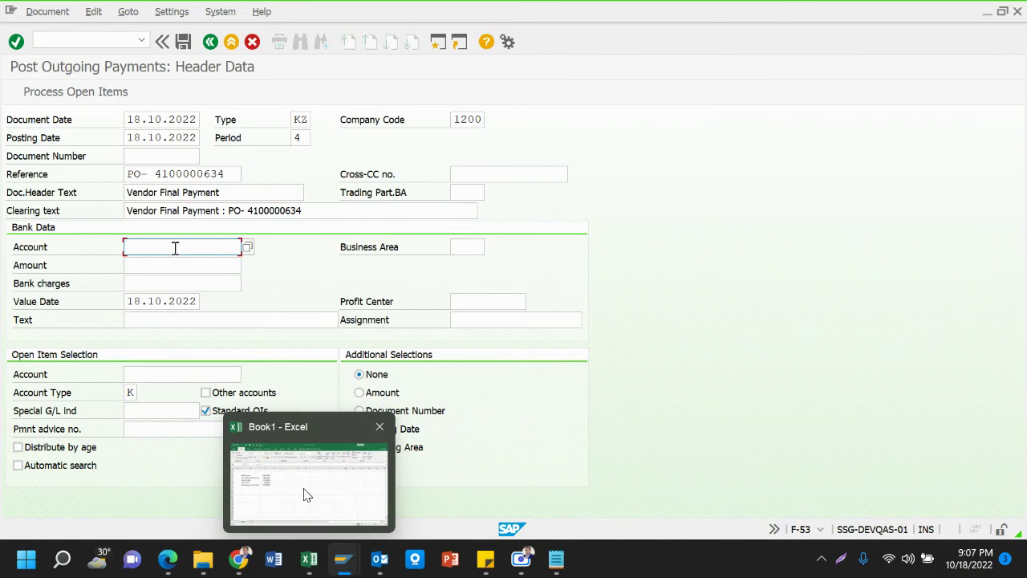
click(306, 495)
click(232, 274)
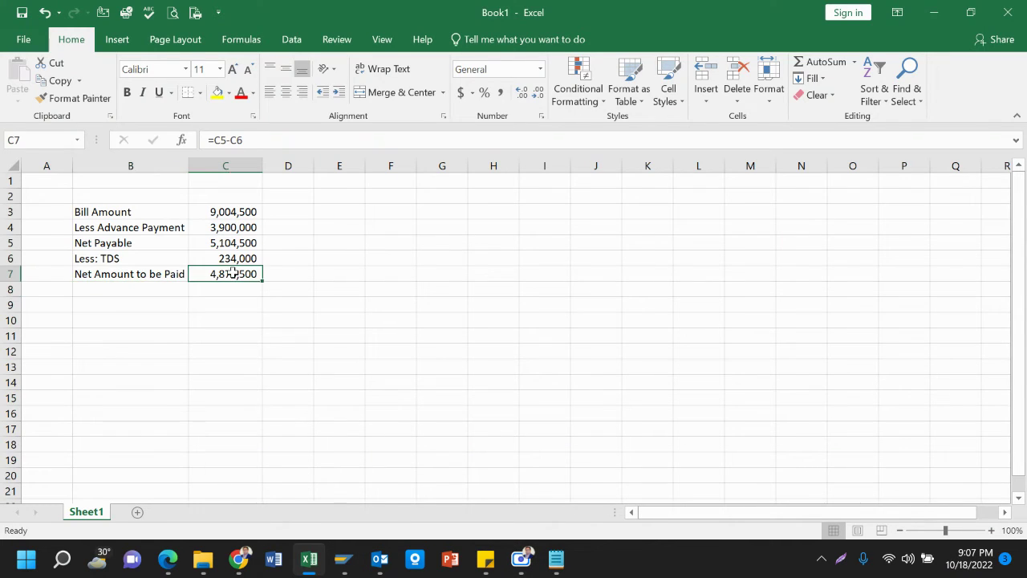
key(ctrl+c)
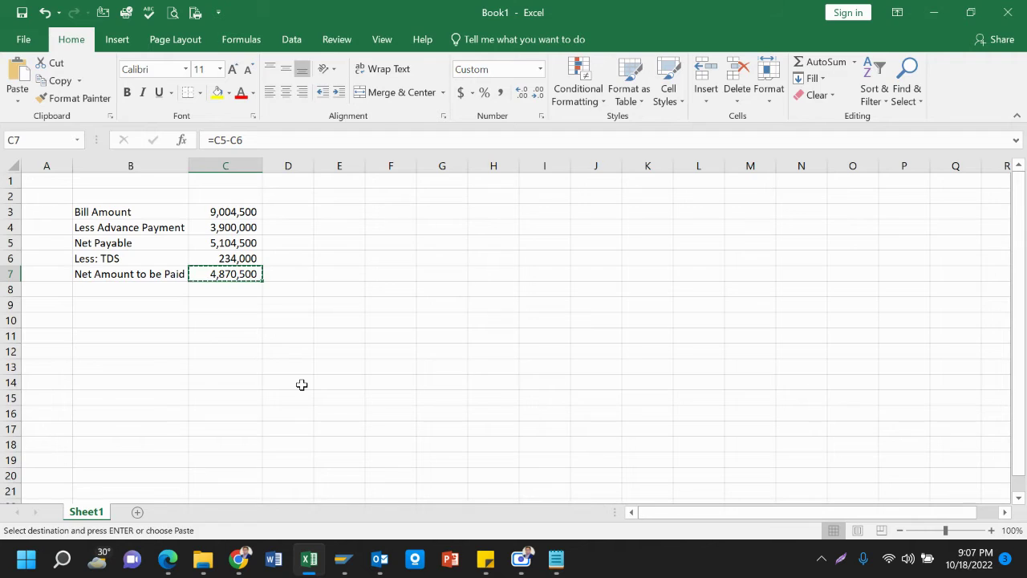
key(alt+Tab)
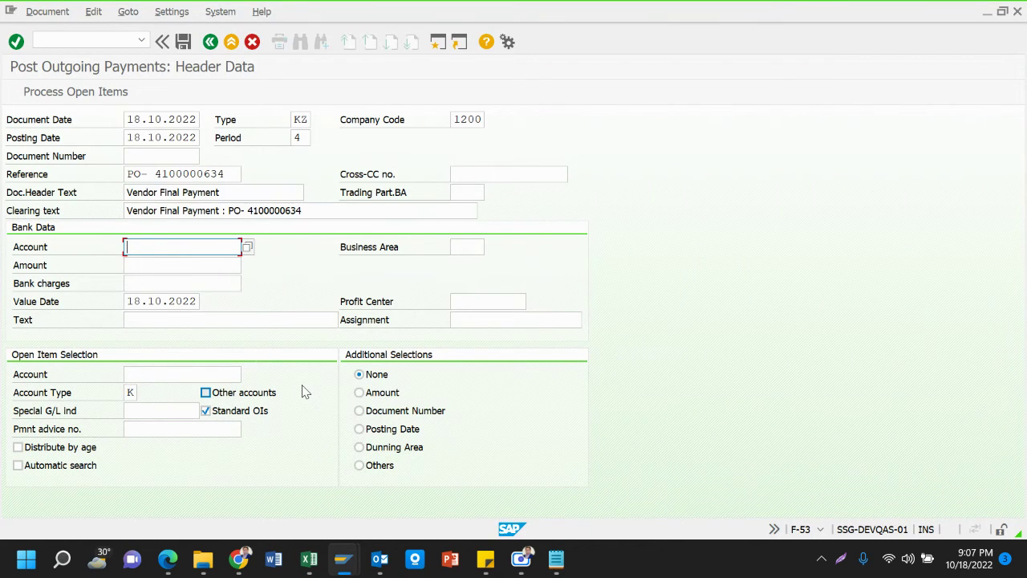
key(Down)
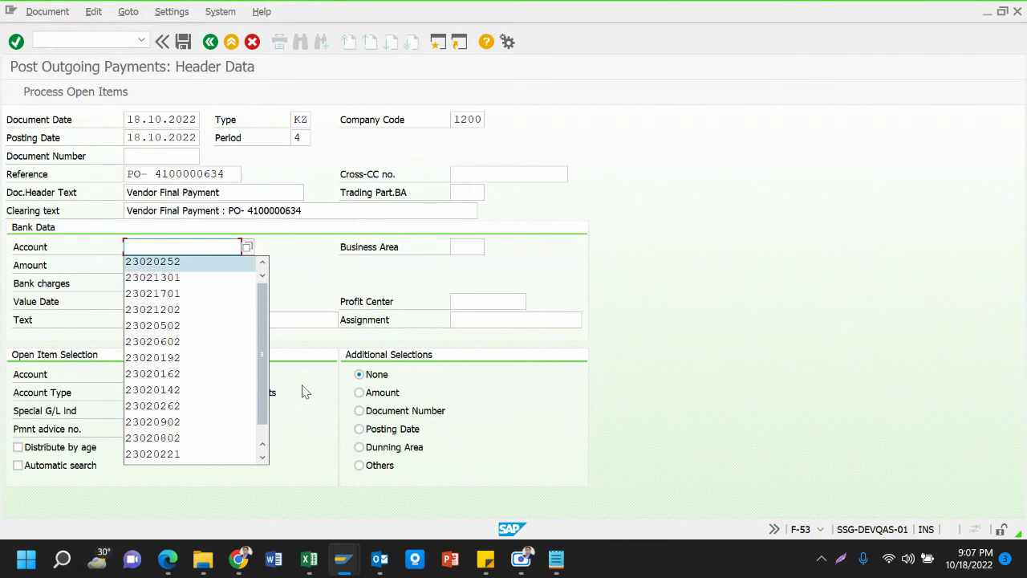
key(Return)
key(Tab)
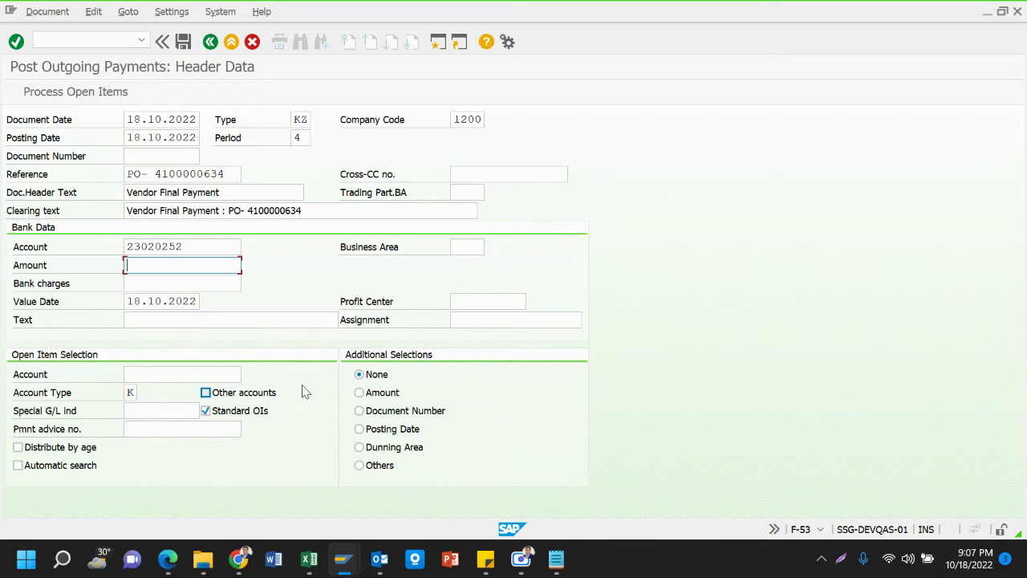
key(ctrl+v)
key(BackSpace)
Set vendor 110012, special G/L indicator A and document-number selection, then show vendor line items
click(165, 380)
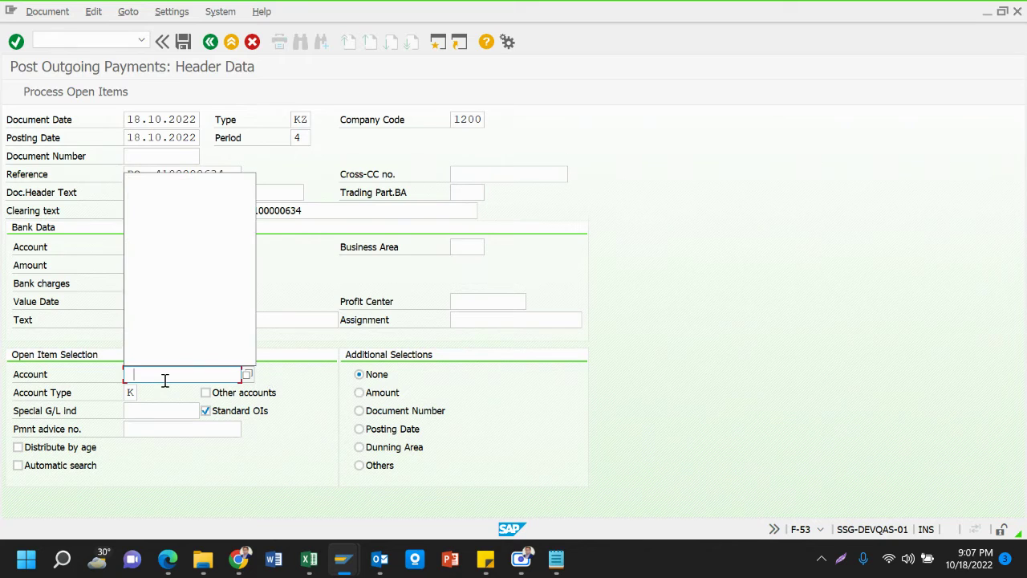
key(Return)
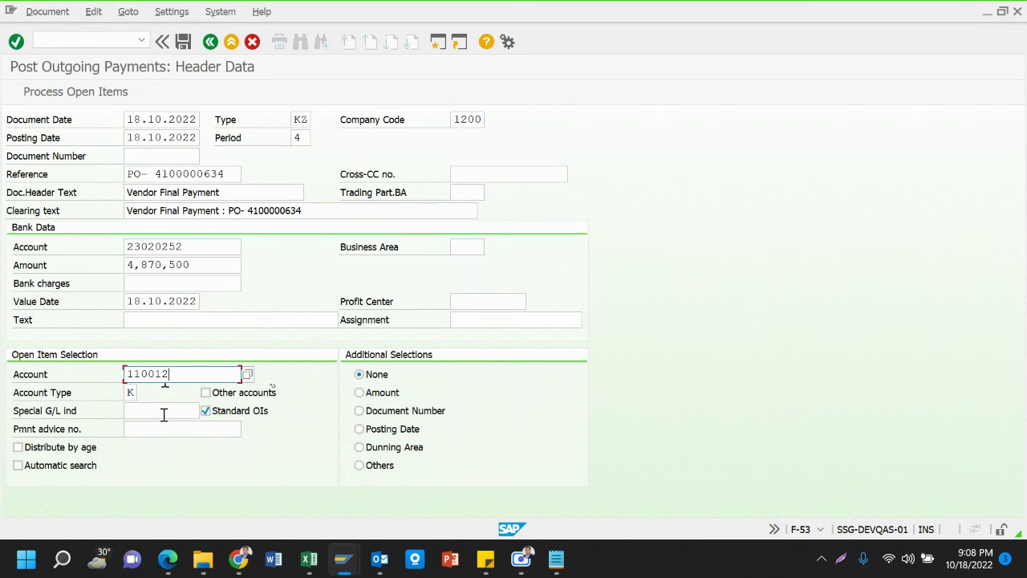
click(163, 413)
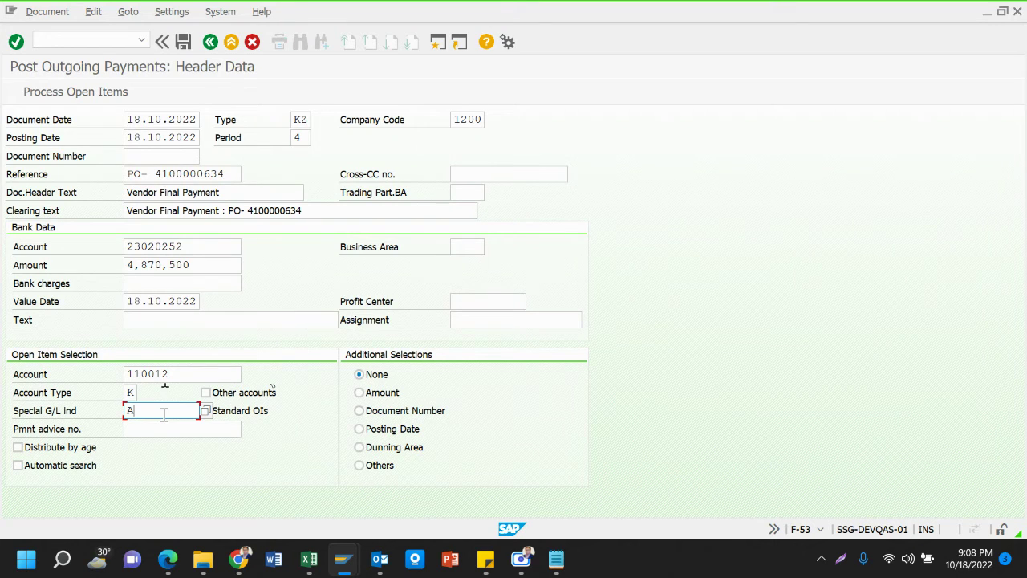
click(409, 414)
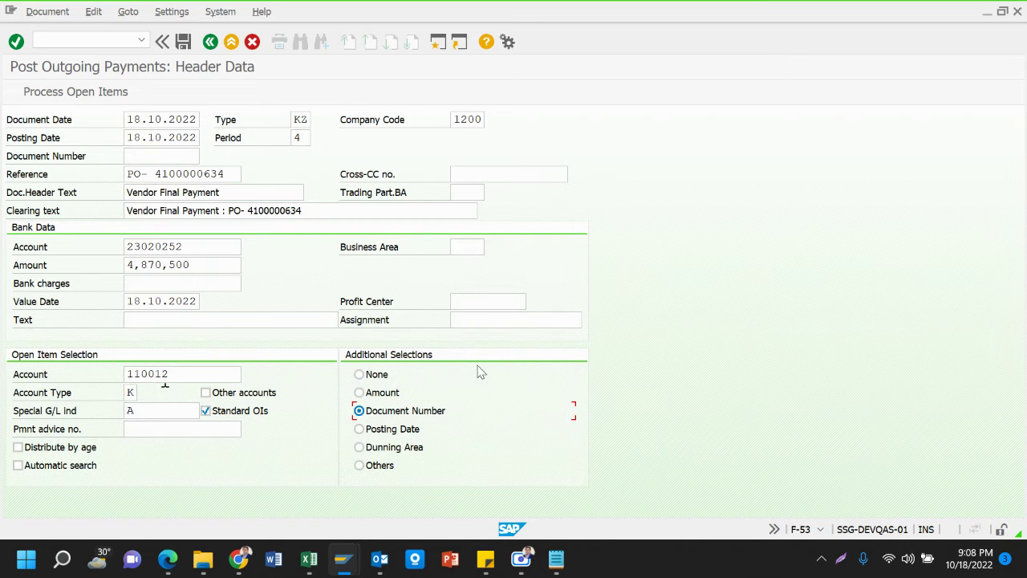
click(343, 559)
click(472, 491)
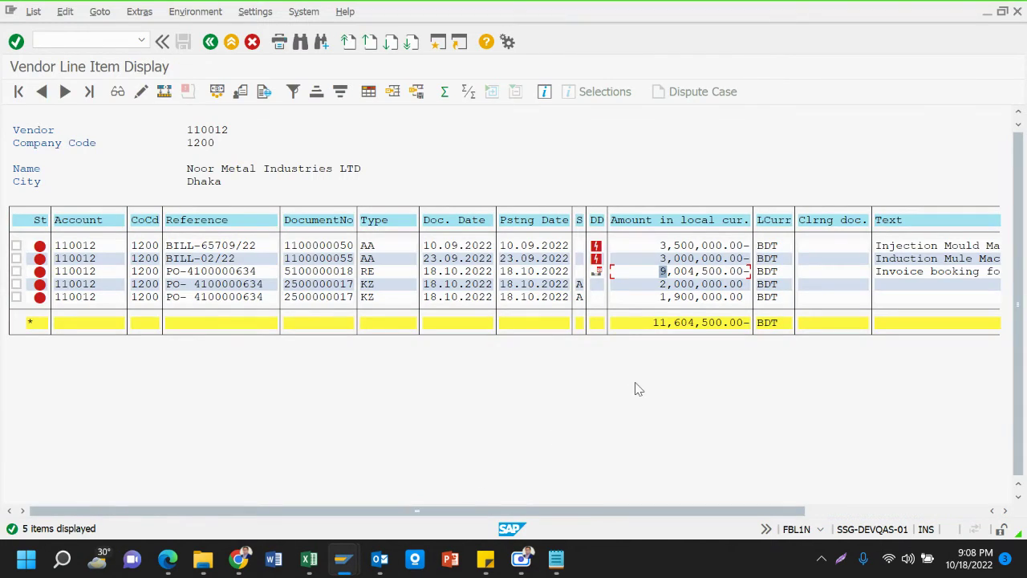
Review the 9,004,500 invoice and 2,000,000 and 1,900,000 advances, then bring Notepad forward
click(679, 272)
click(679, 285)
click(679, 297)
click(559, 559)
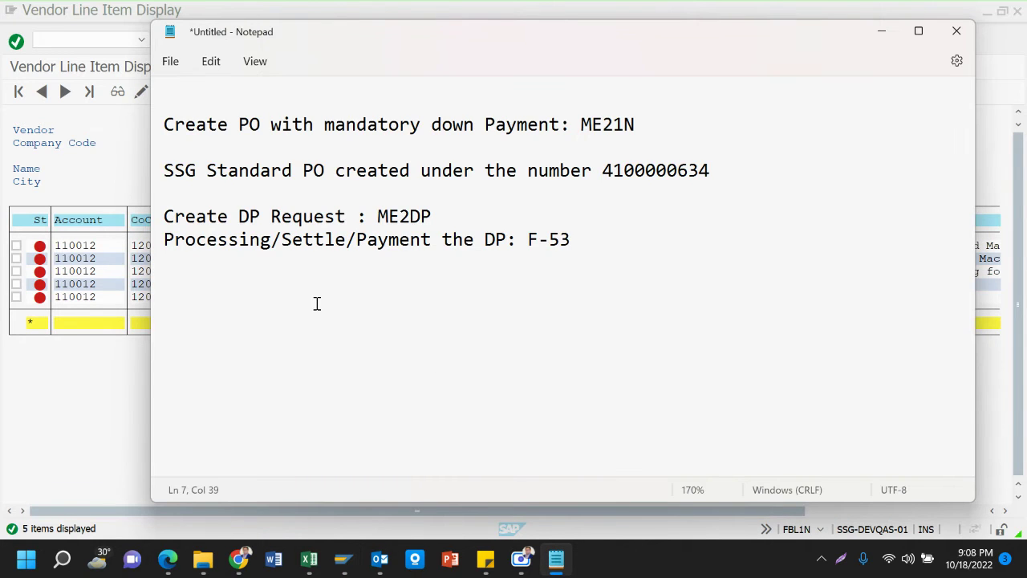
Add a blank line after the F-53 note in Notepad and return to Excel's Book1
click(194, 312)
click(633, 235)
key(Return)
key(Return)
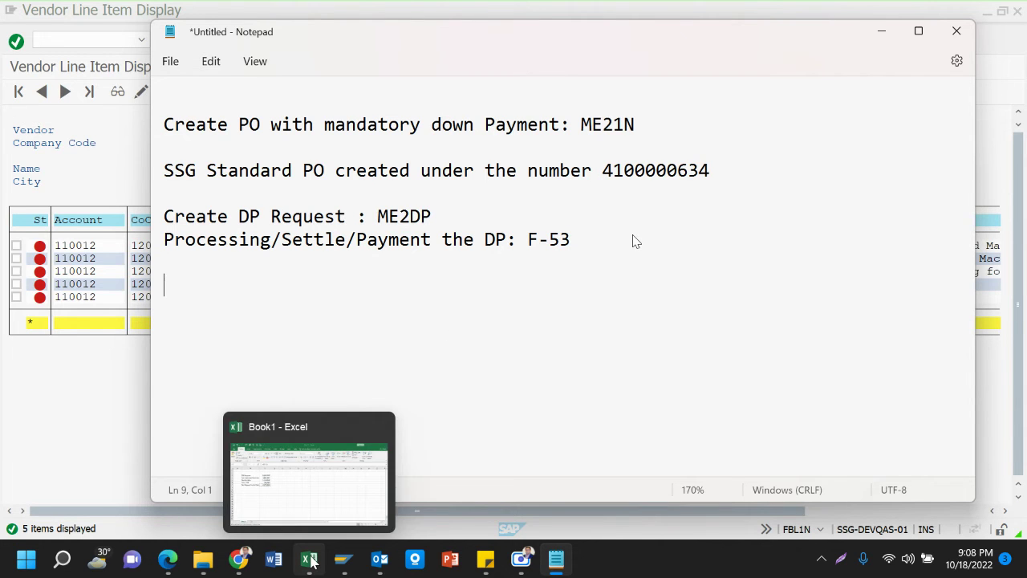
click(296, 488)
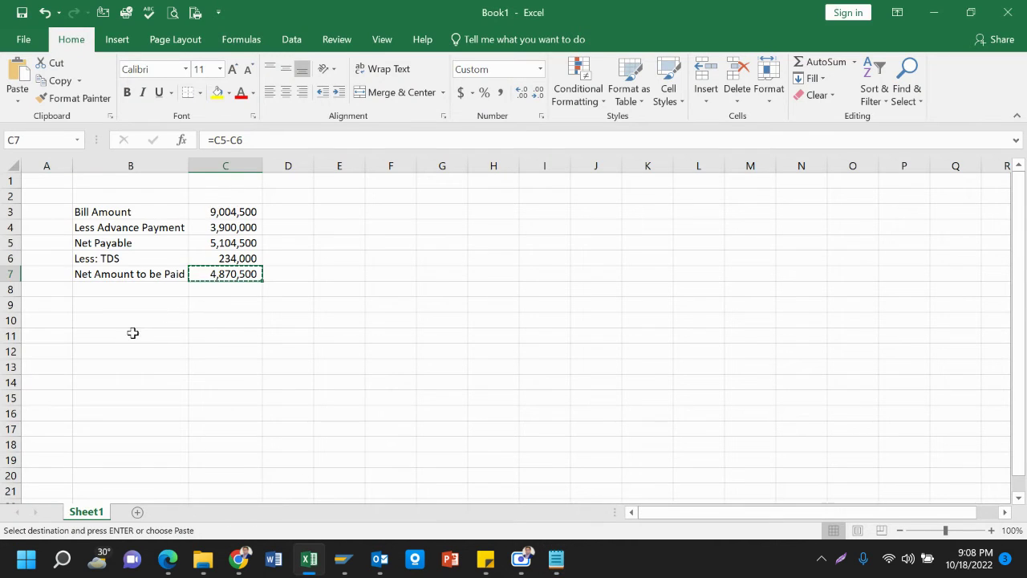
Enter the row 'Vendor', Dr, =C5 in B9:D9
click(126, 308)
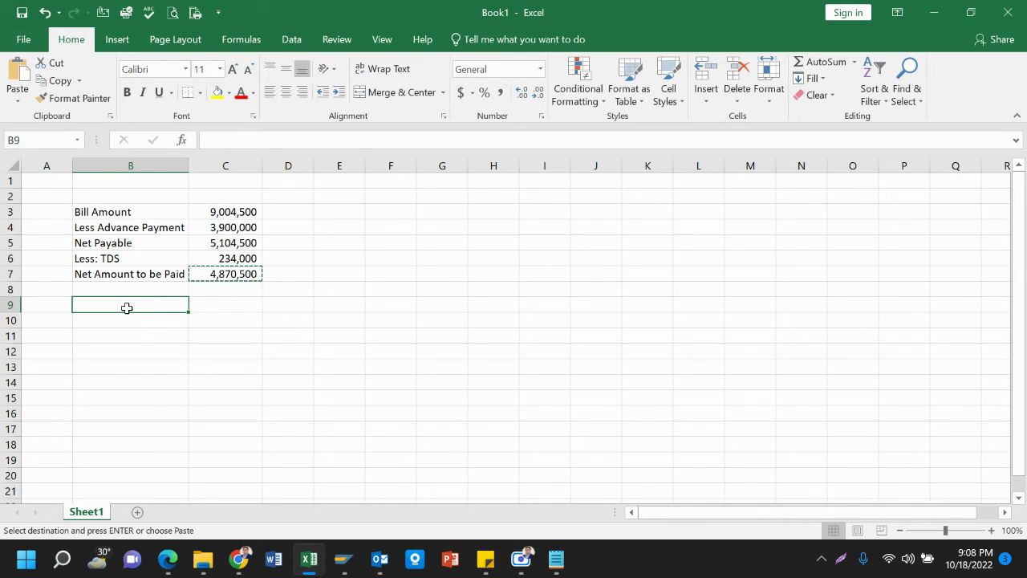
text(Vendor)
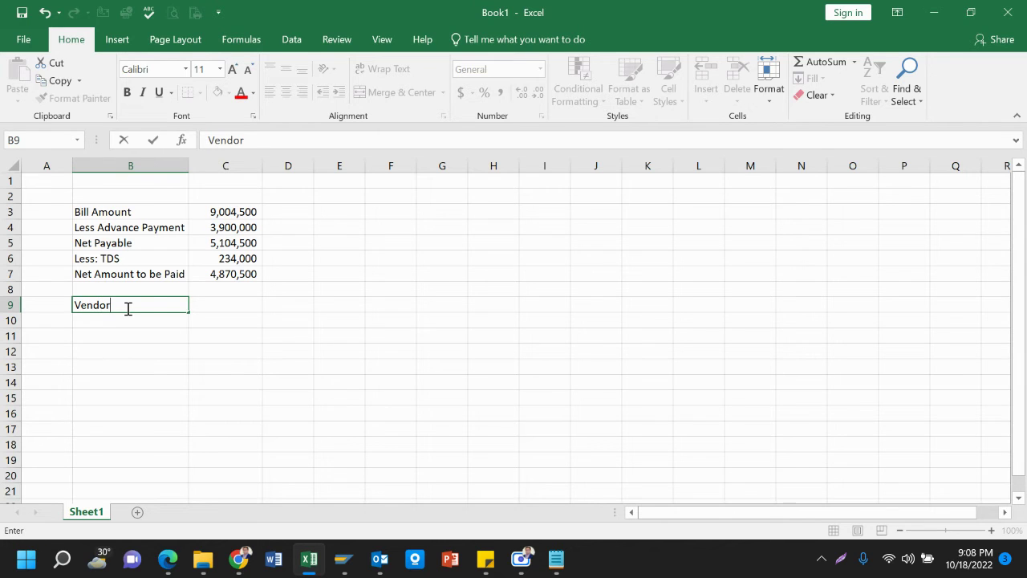
key(Tab)
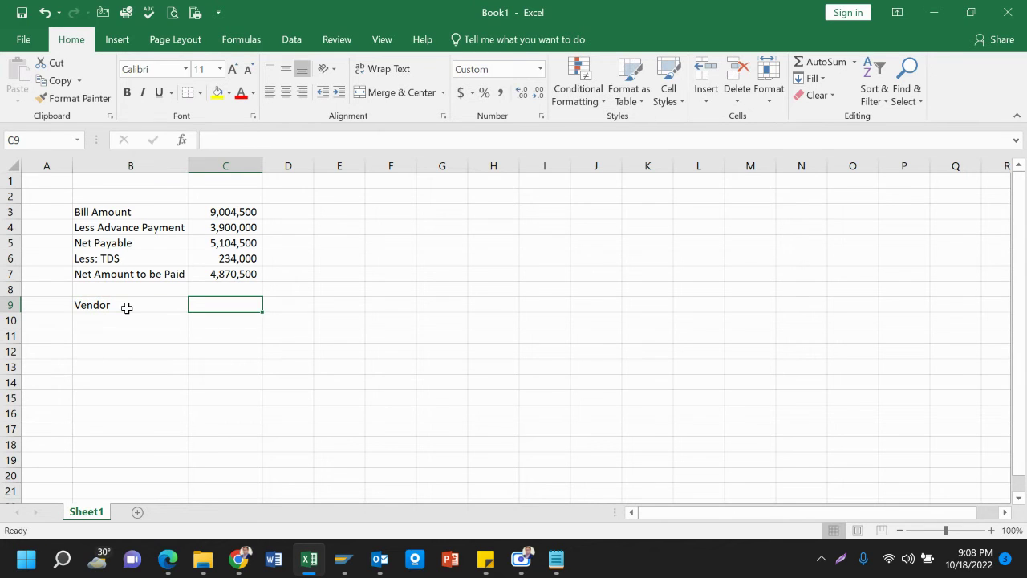
text(Dr)
key(Tab)
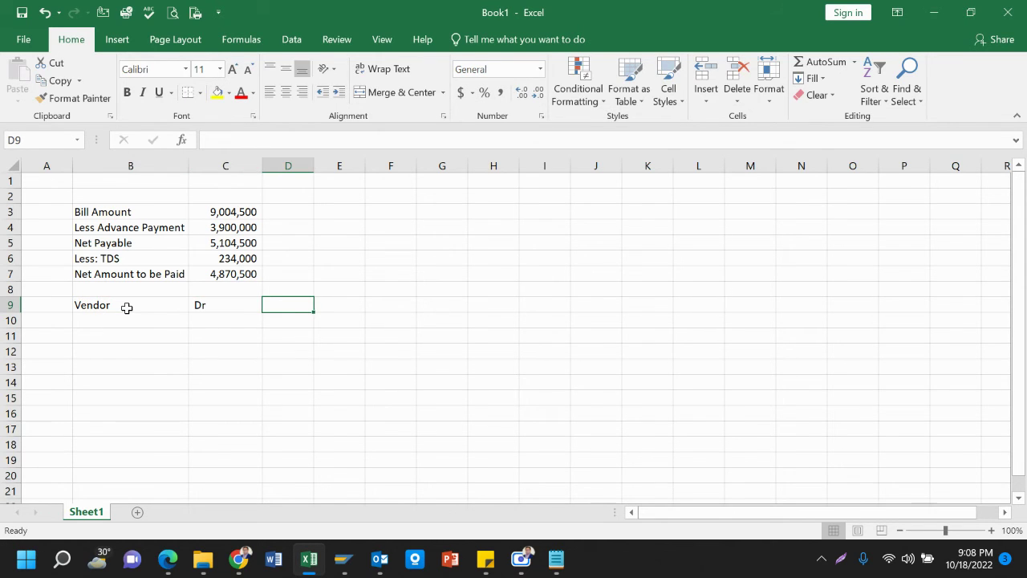
text(=)
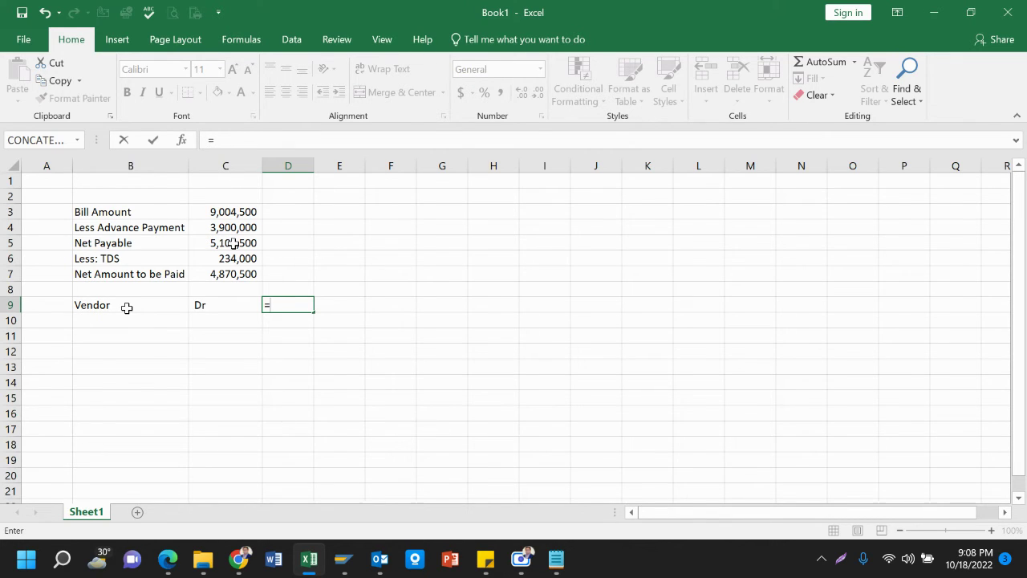
click(234, 243)
key(Return)
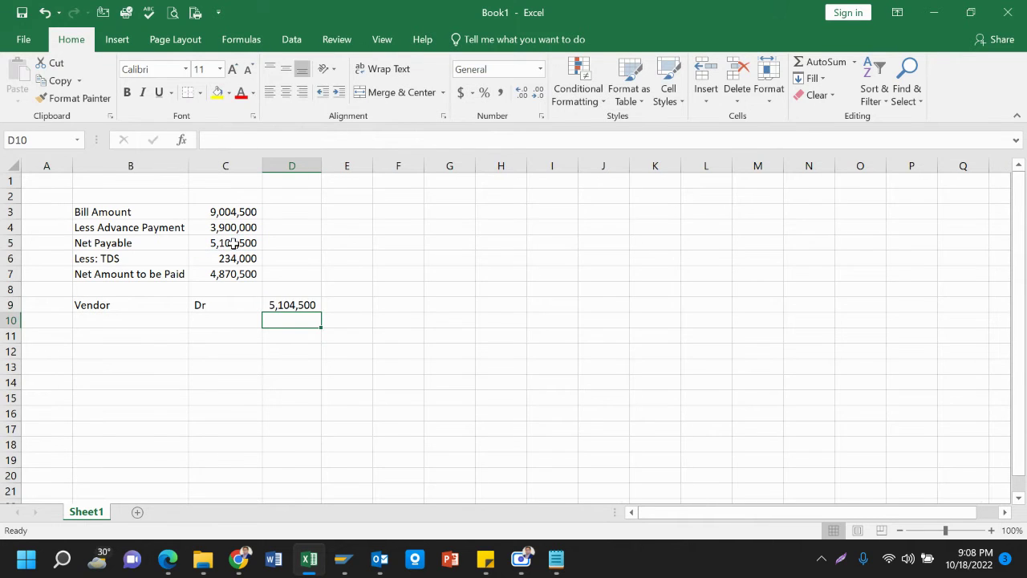
Enter the row 'Bank', Cr, =C7 in B10:D10
key(Left)
key(Left)
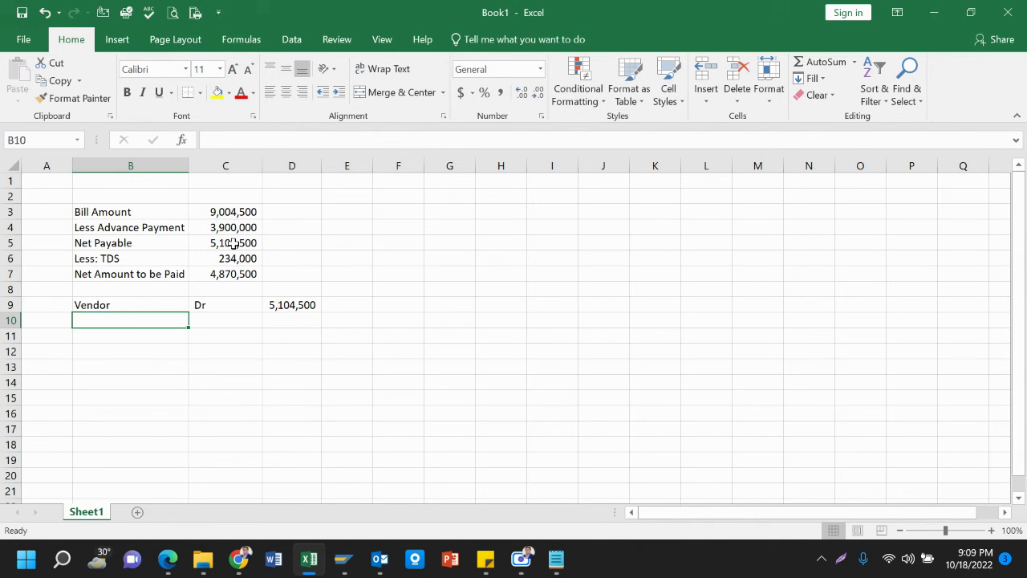
text(Bank)
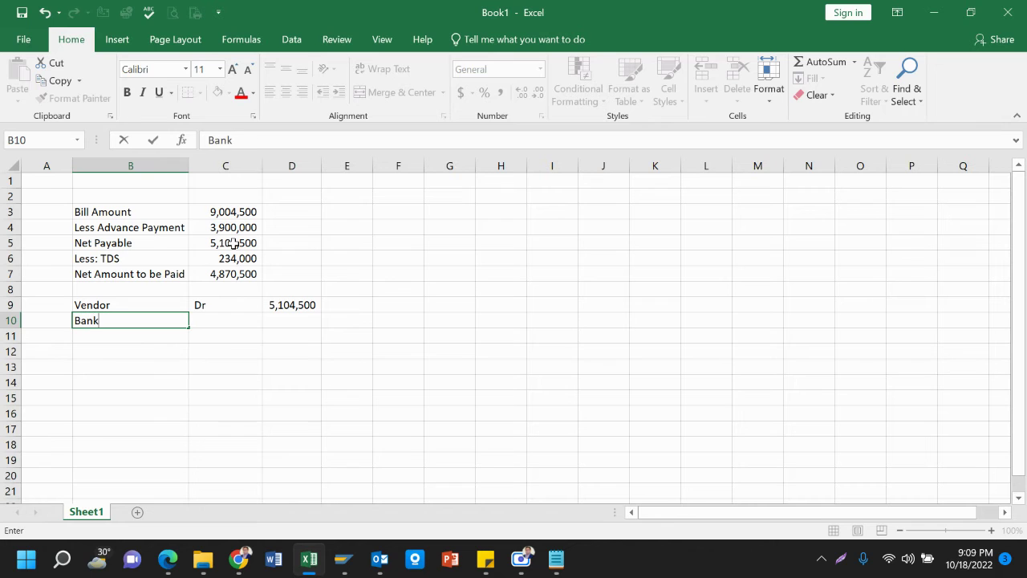
key(Tab)
text(Cr)
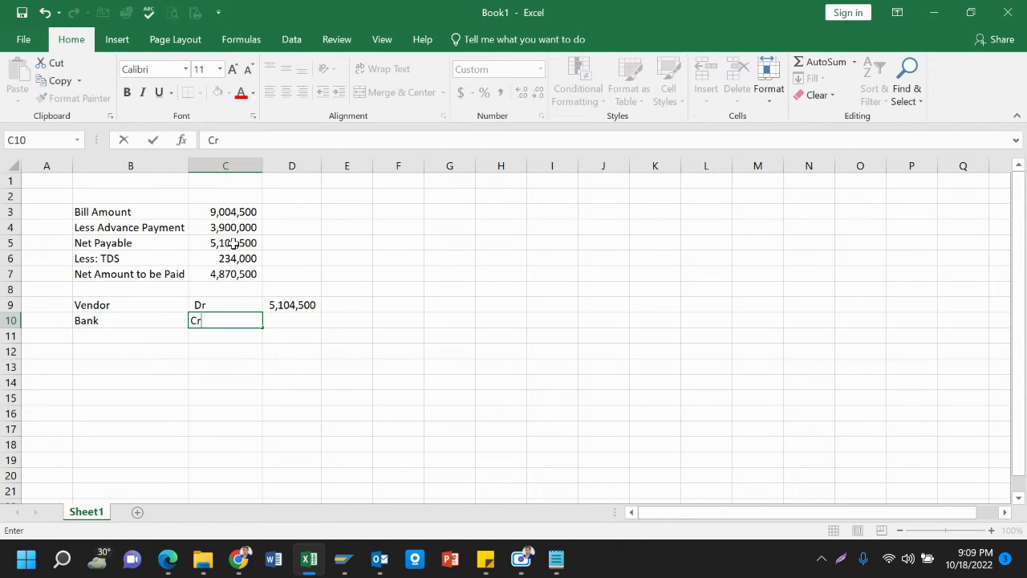
key(Tab)
text(=)
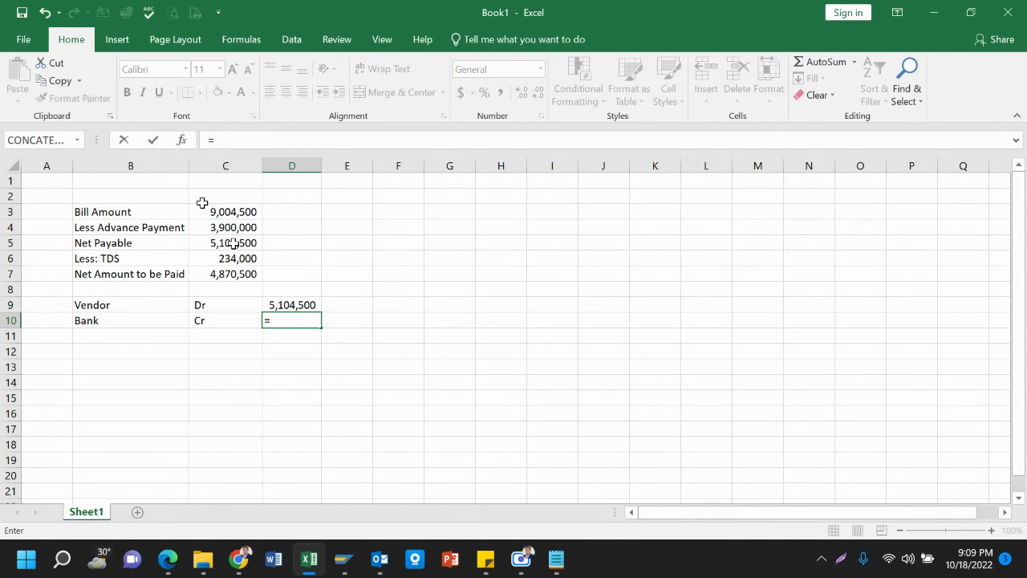
click(244, 275)
key(Return)
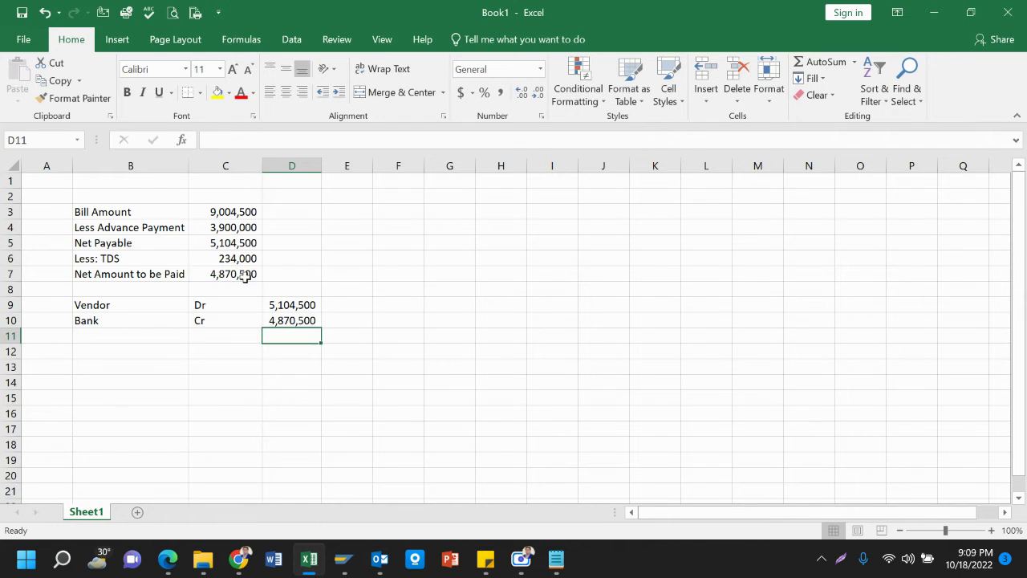
Enter the row 'Liability for TDS', Cr, =C6 (234,000) in B11:D11
key(Left)
key(Left)
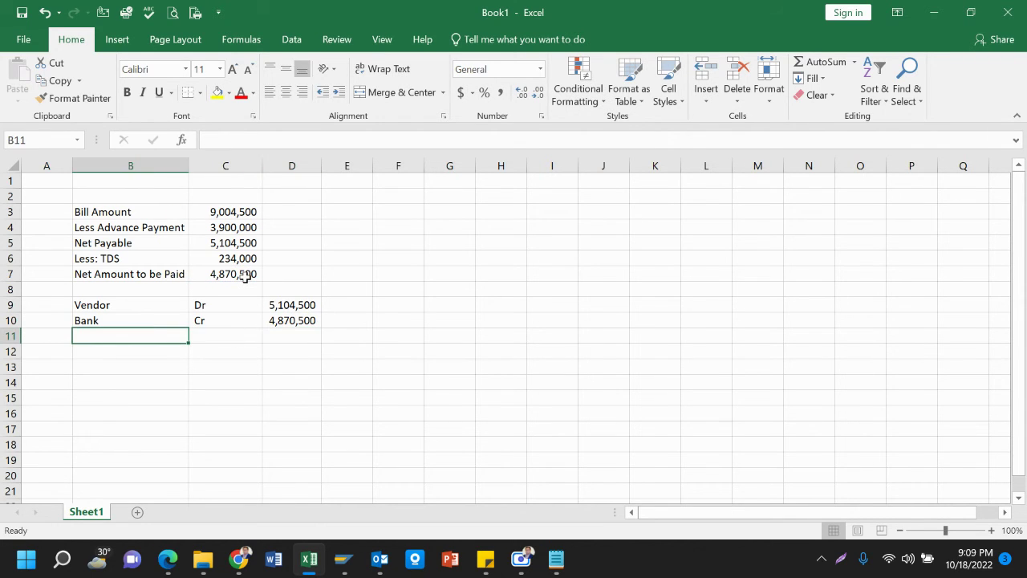
text(L)
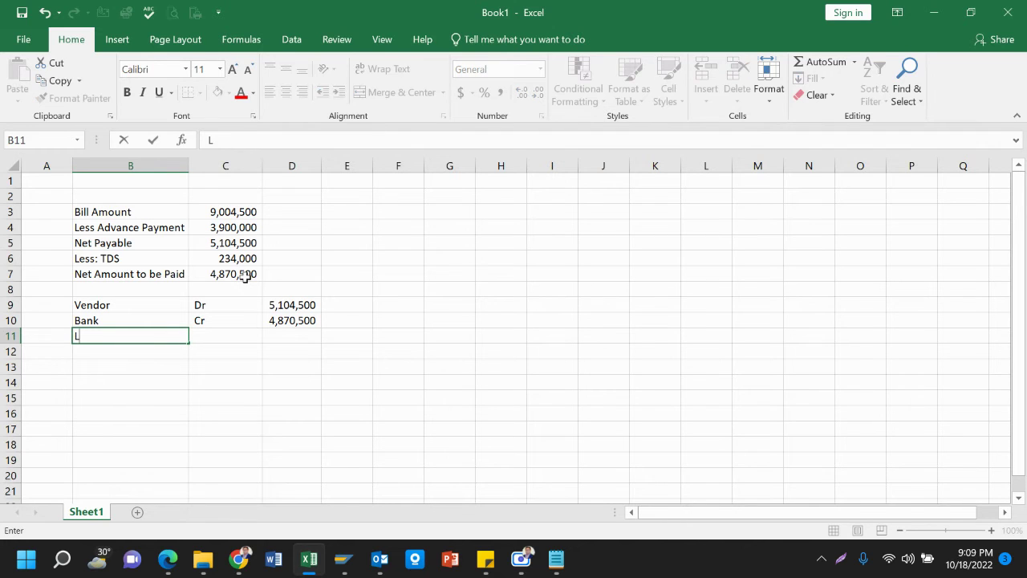
text(iability for)
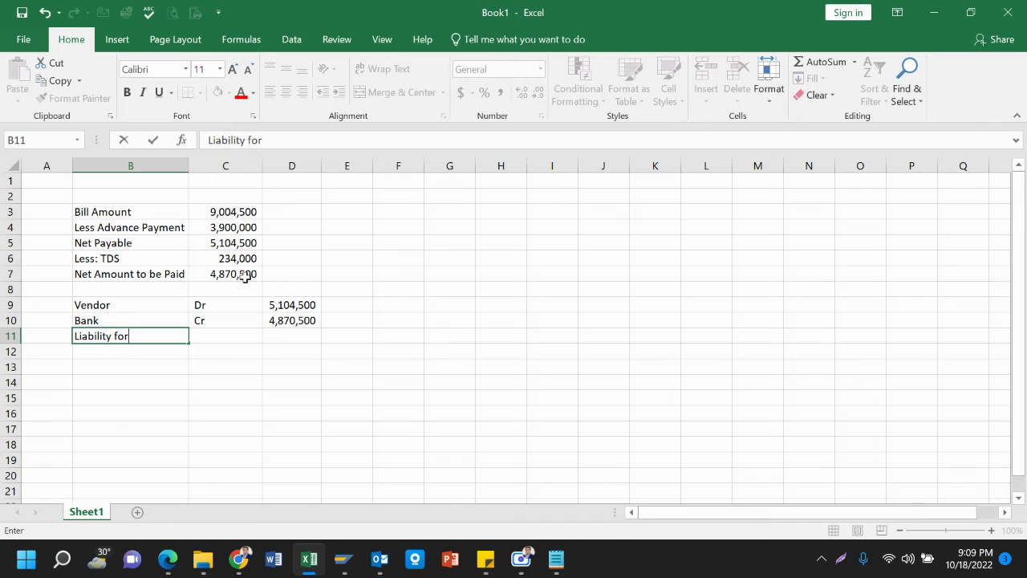
text( TDS)
key(Tab)
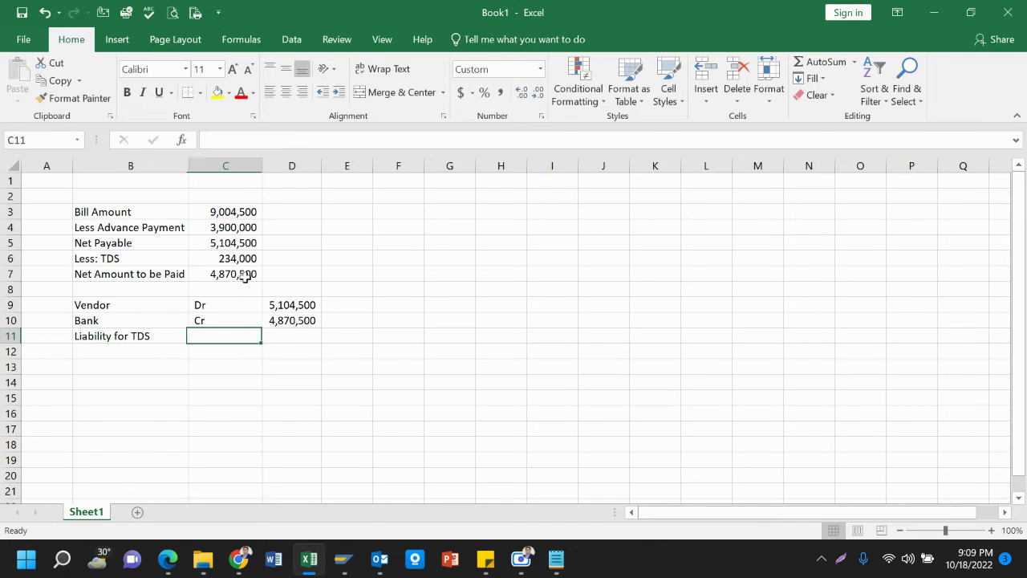
text(Cr)
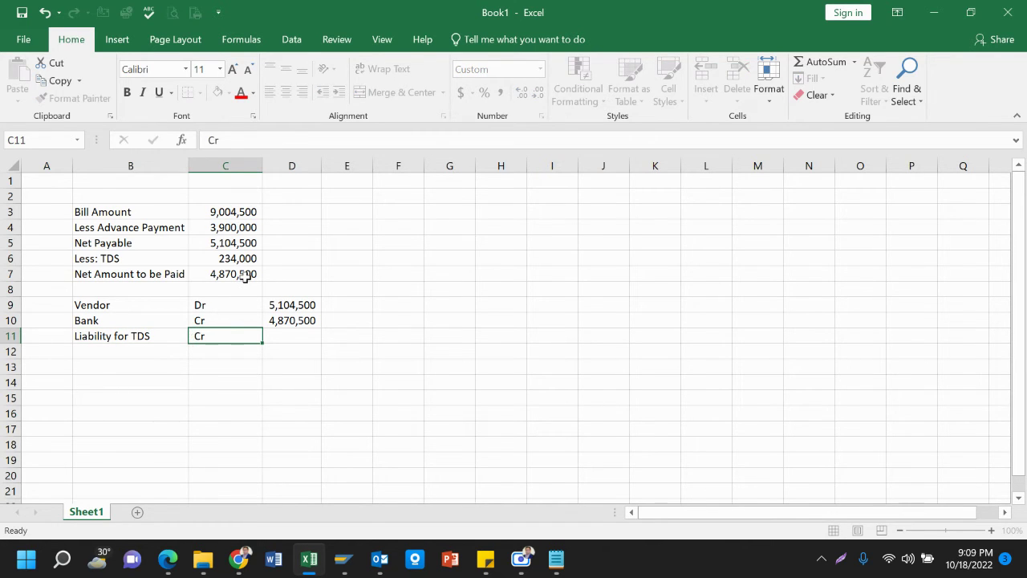
key(Tab)
text(=)
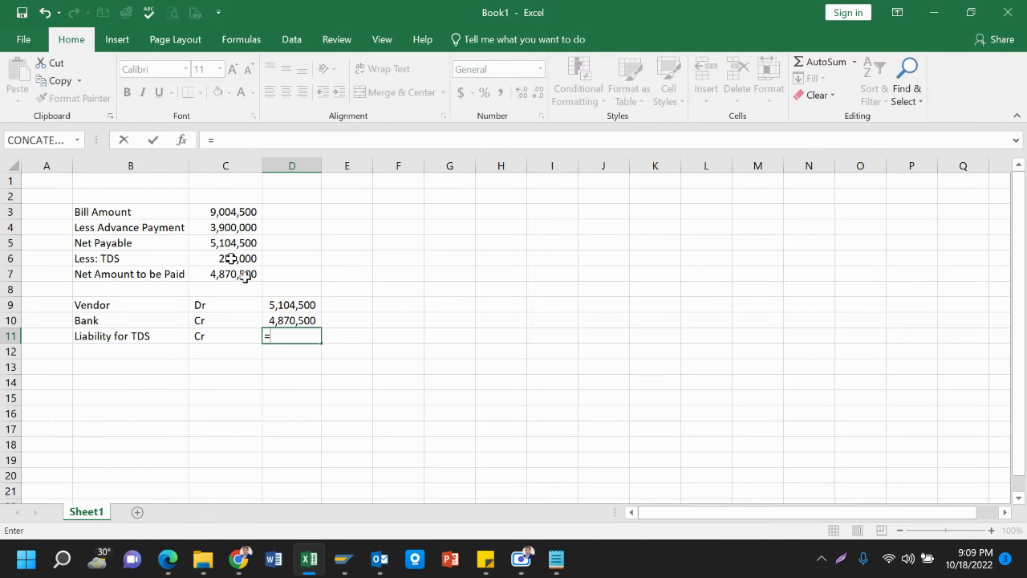
click(240, 260)
key(Return)
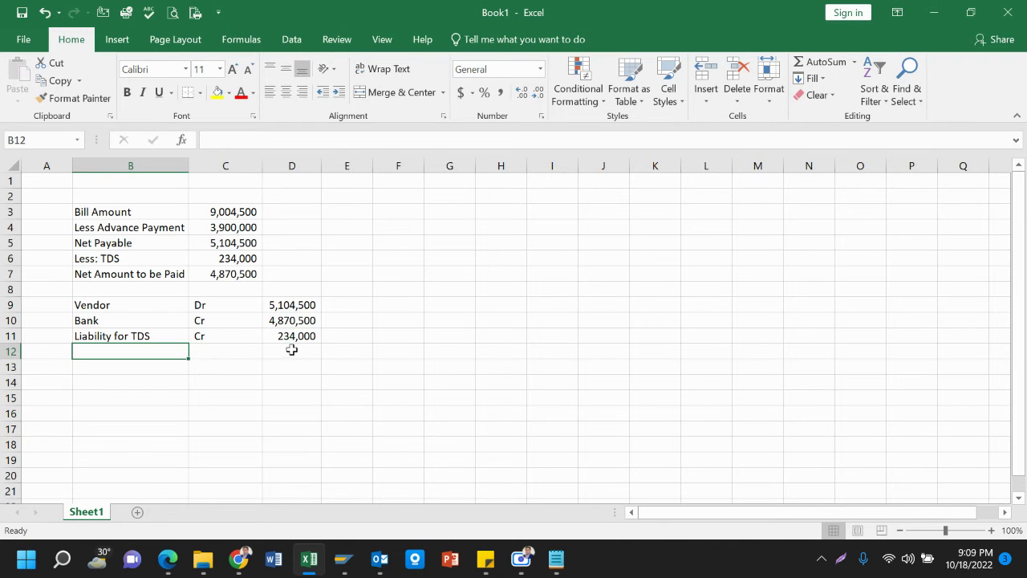
Bring the SAP Post Outgoing Payments header back to the front
mouse_move(309, 554)
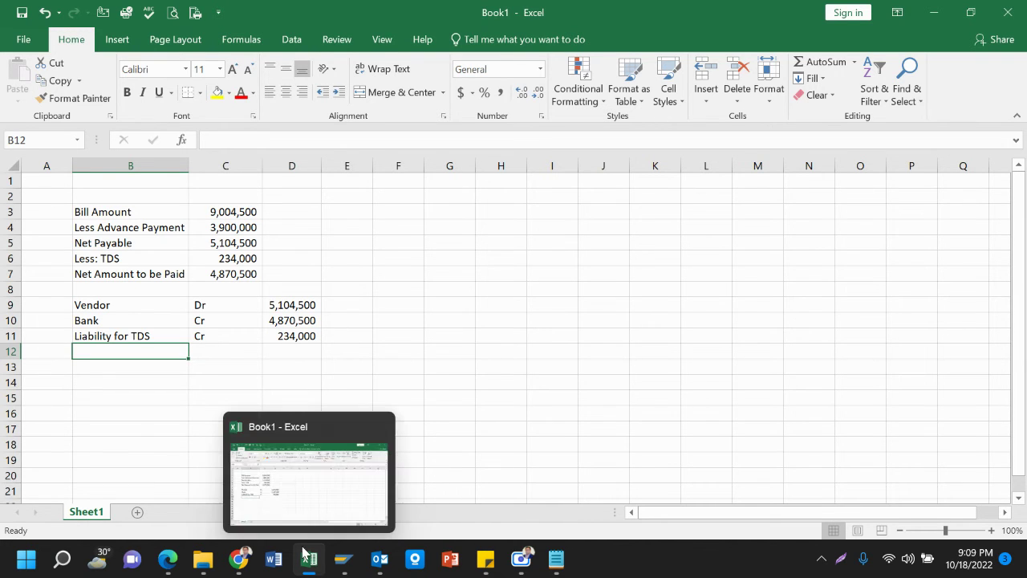
mouse_move(344, 558)
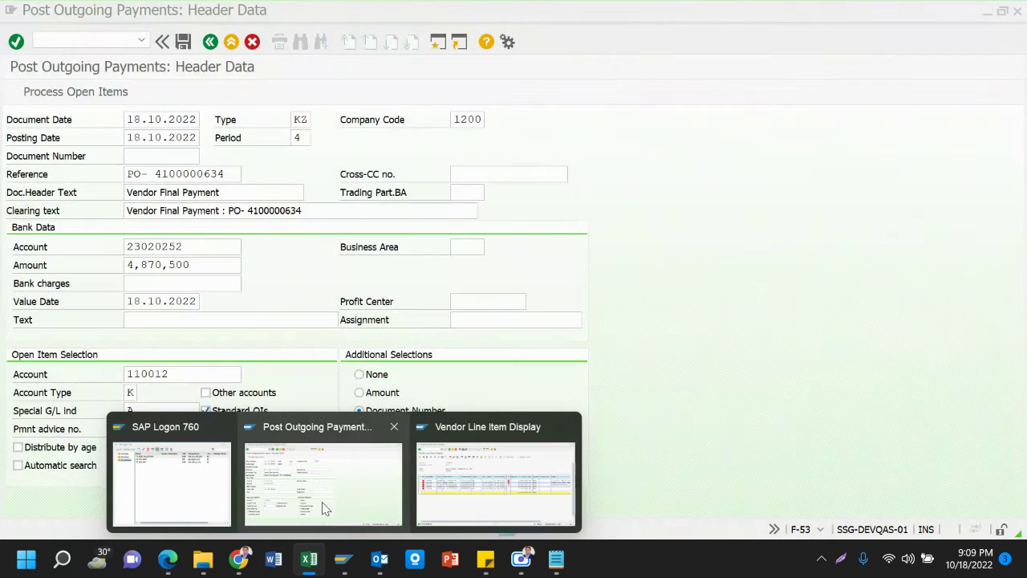
click(323, 504)
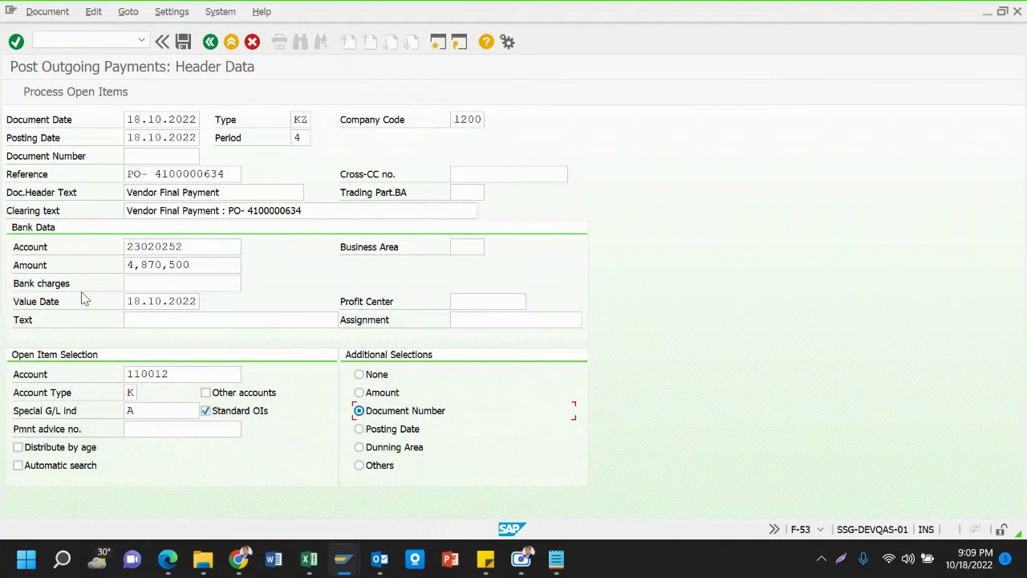
drag(46, 248, 35, 248)
Copy the 4,870,500 bank amount from Excel D10 into the payment Amount and continue to open-item selection
click(188, 251)
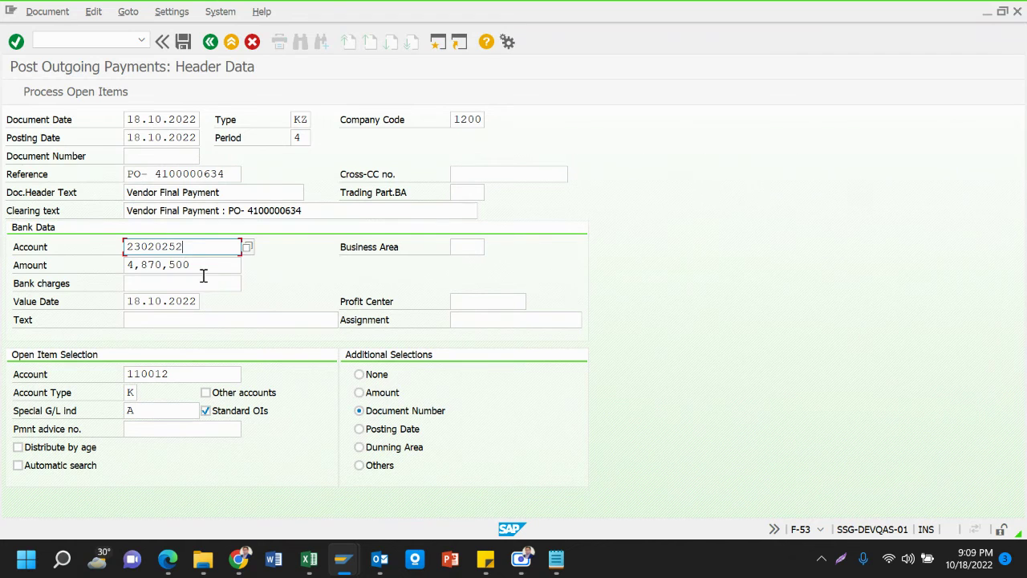
click(49, 267)
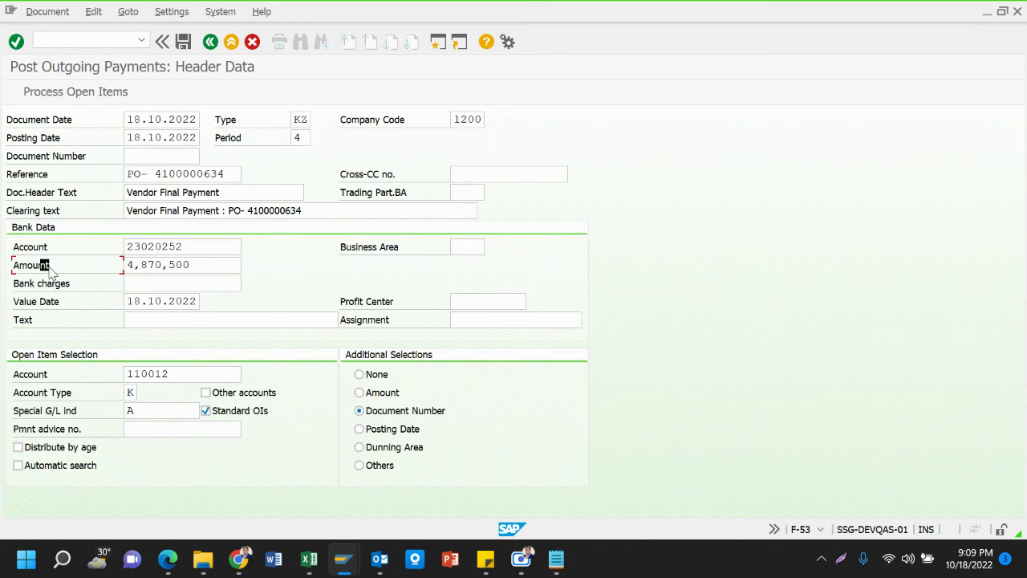
key(Tab)
key(alt+Tab)
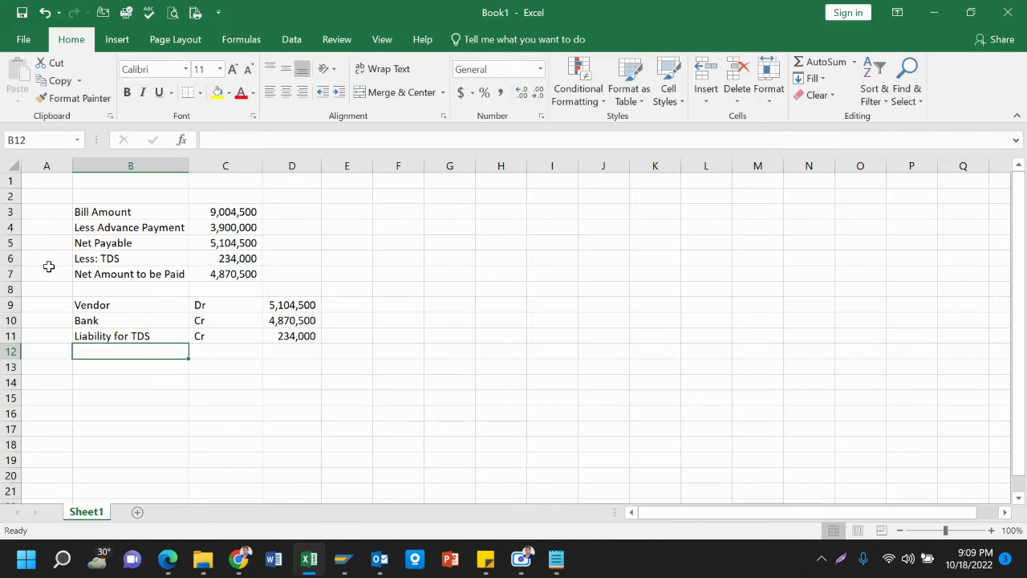
key(Up)
key(Up)
key(Right)
key(Right)
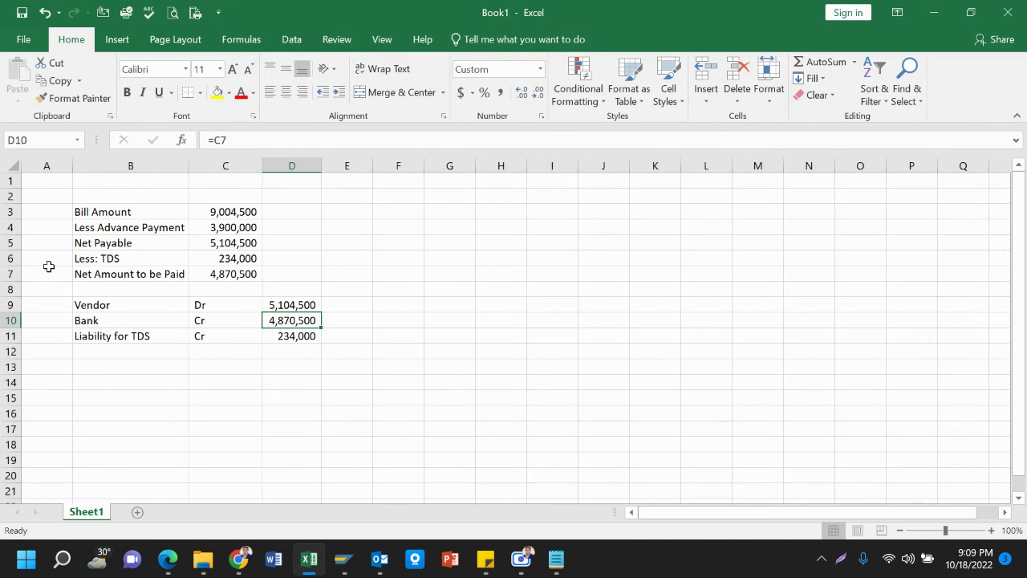
key(ctrl+c)
key(alt+Tab)
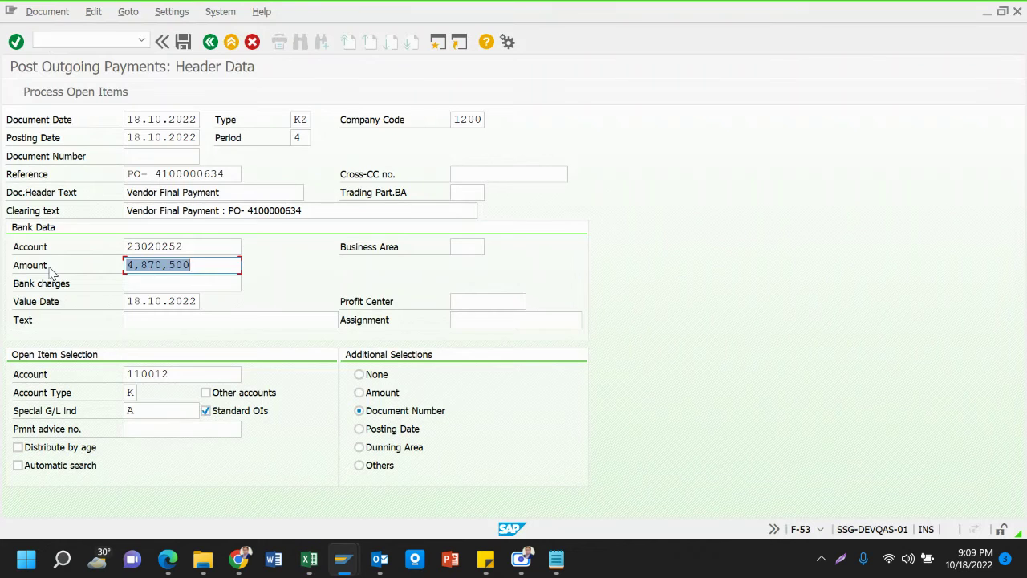
key(ctrl+v)
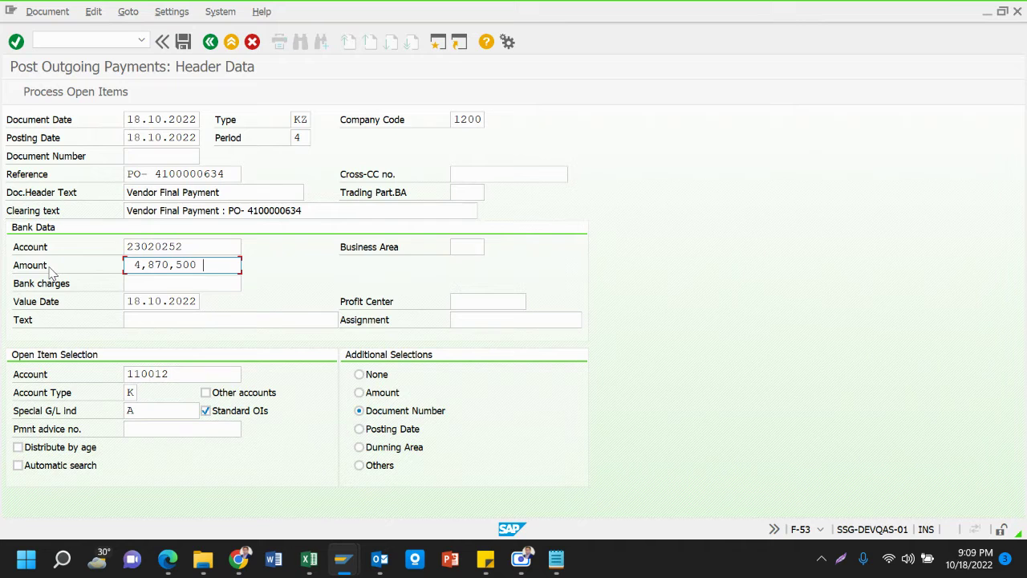
key(Tab)
key(Tab)
key(Tab)
key(Tab)
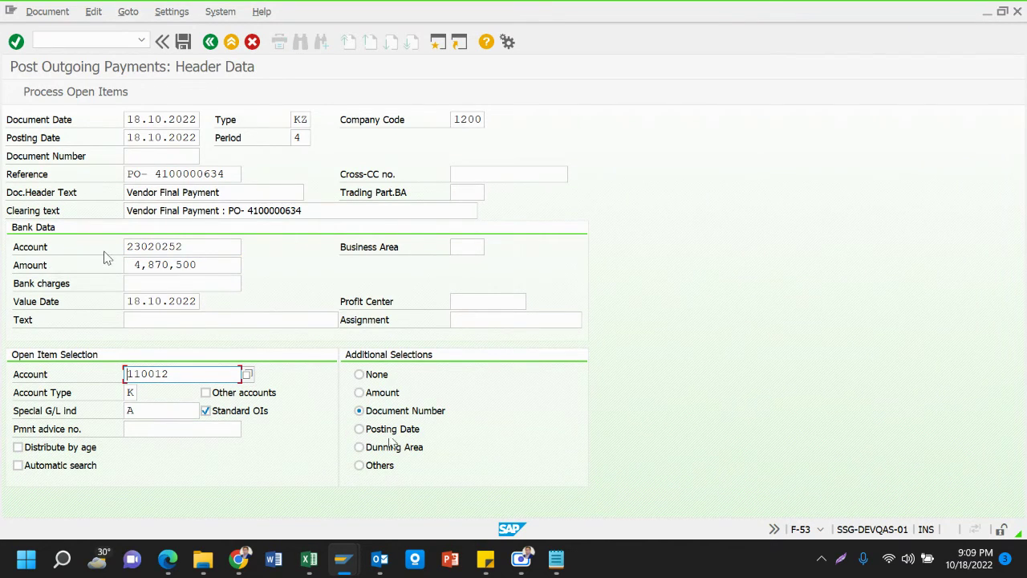
key(Return)
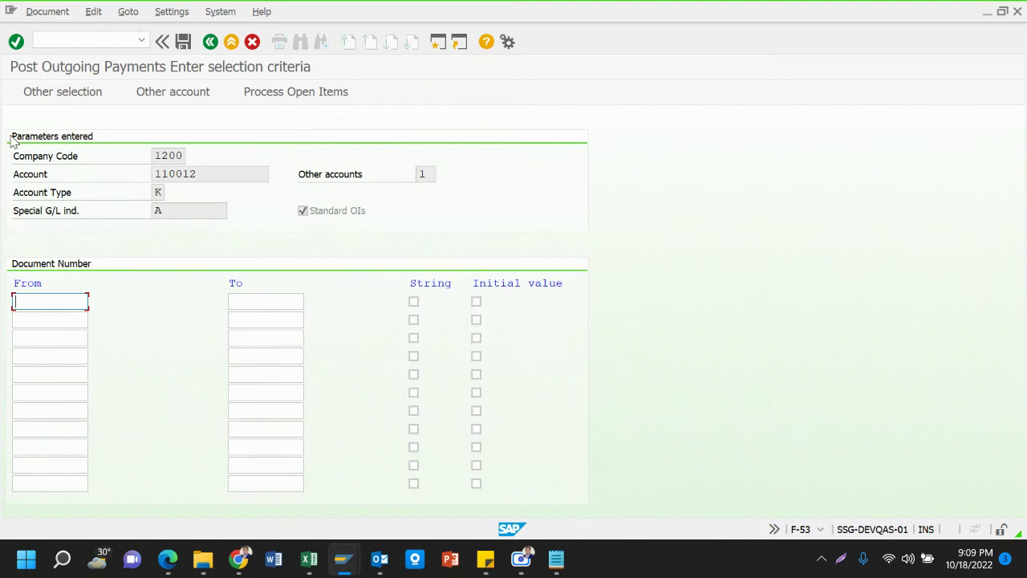
mouse_move(338, 565)
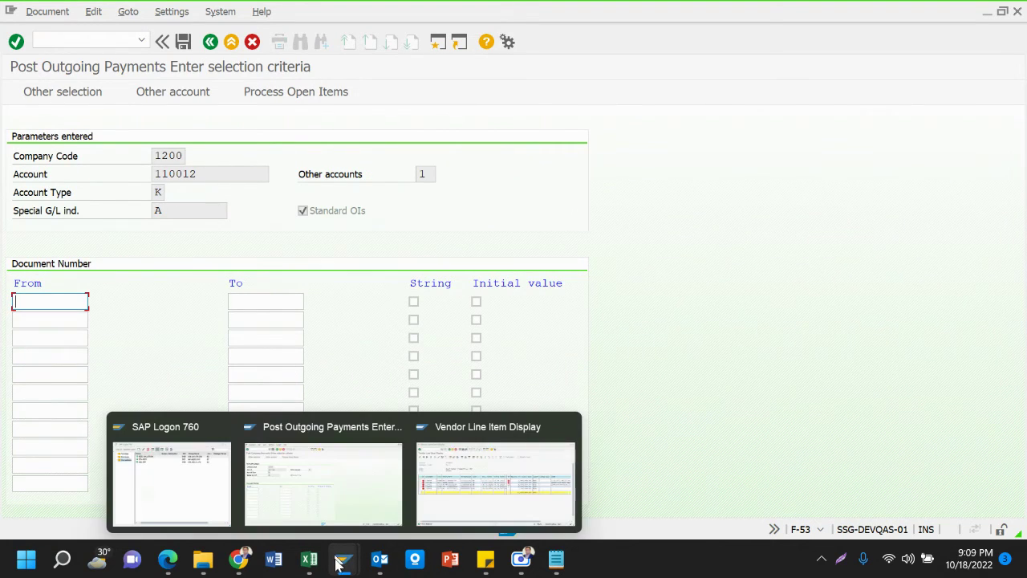
click(497, 484)
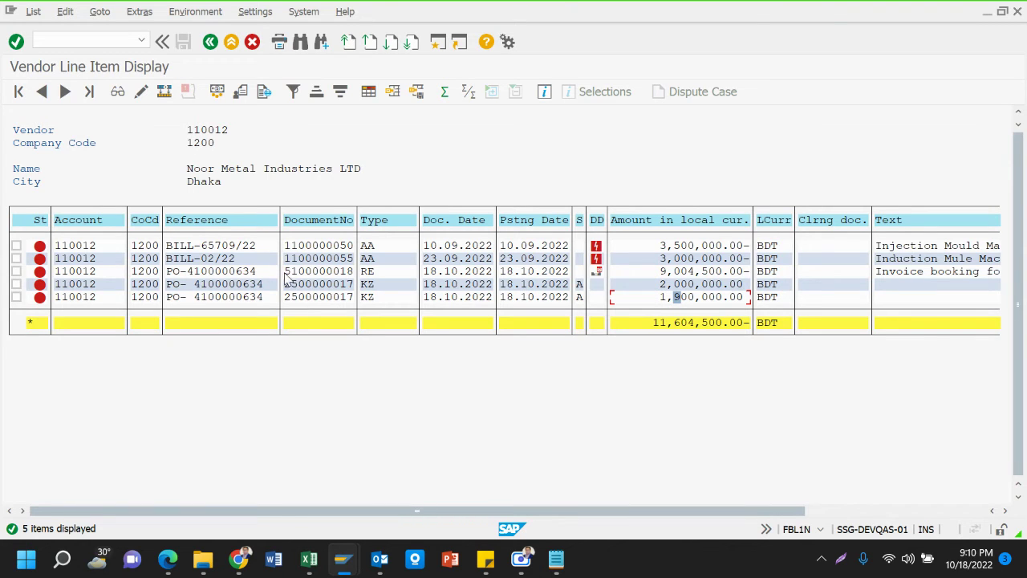
drag(284, 275, 360, 308)
key(ctrl+c)
key(alt+Tab)
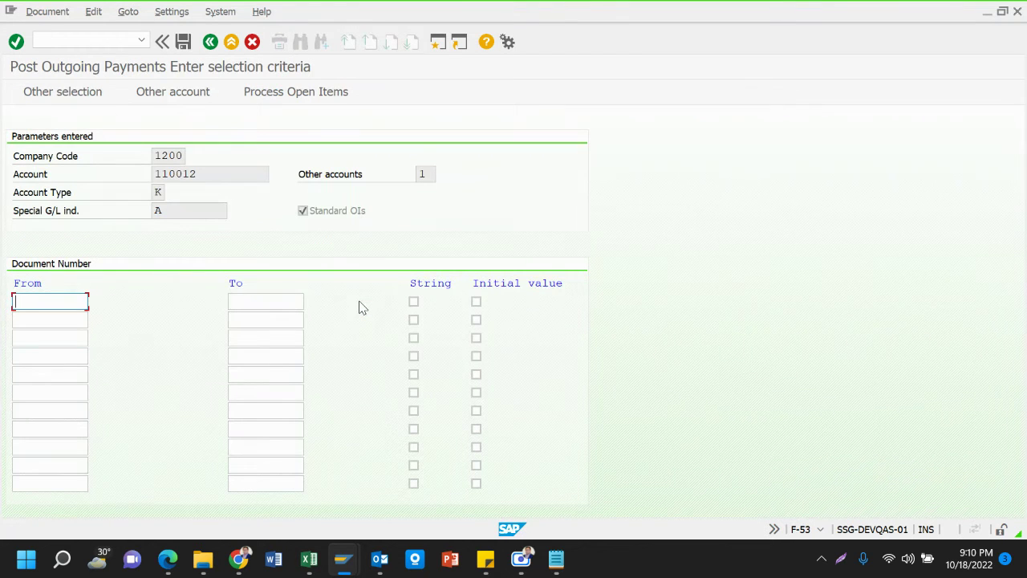
key(ctrl+v)
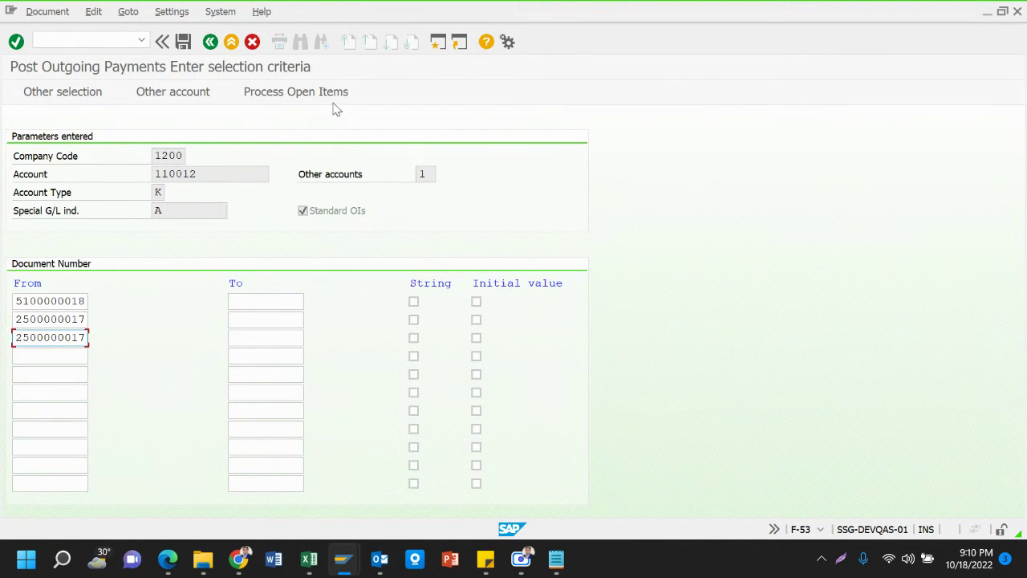
click(334, 93)
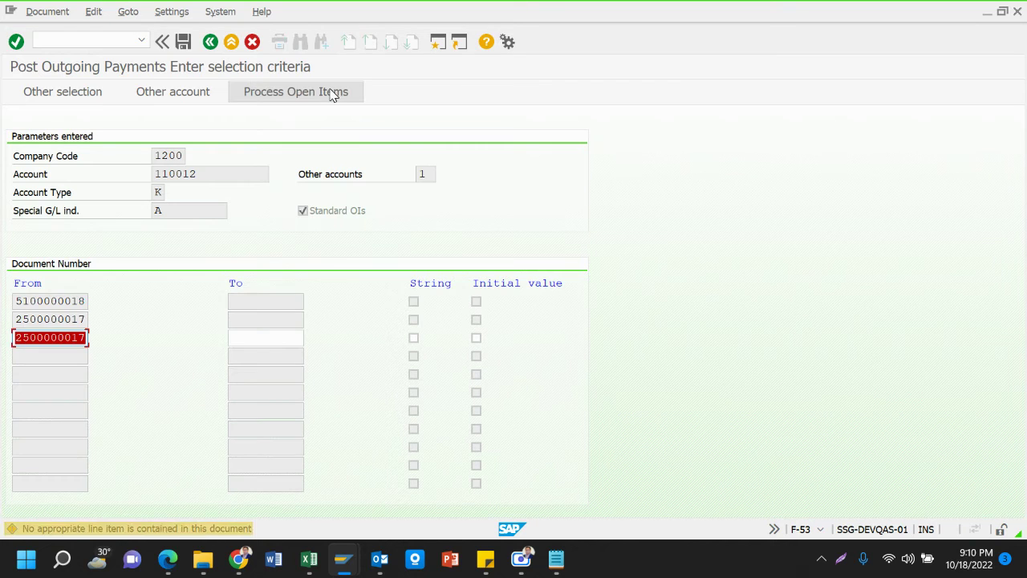
Load the invoice and 1,900,000 advance for clearing, confirm 234,000 not assigned, then bring up Excel
click(334, 93)
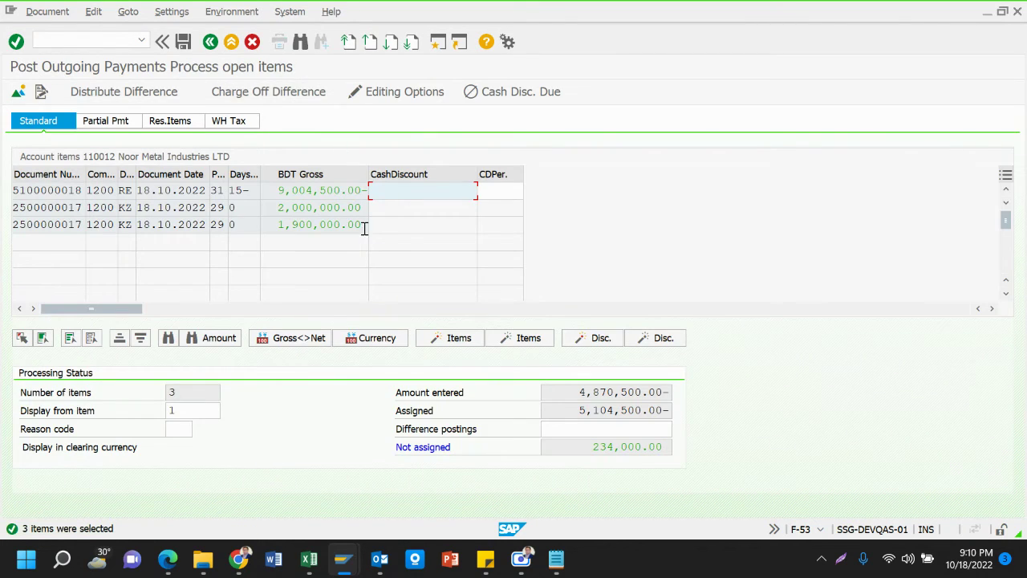
click(337, 225)
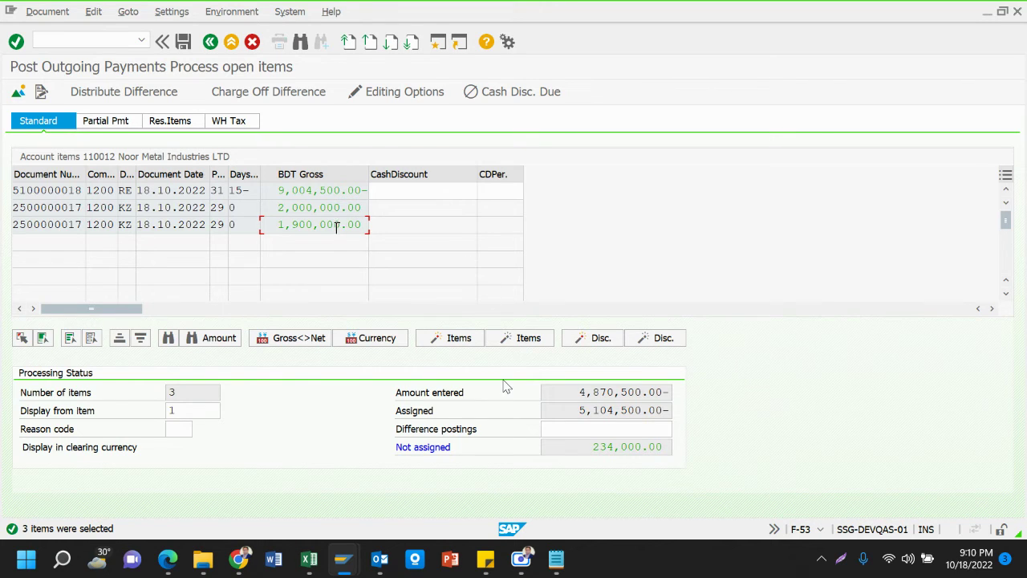
click(593, 447)
mouse_move(299, 566)
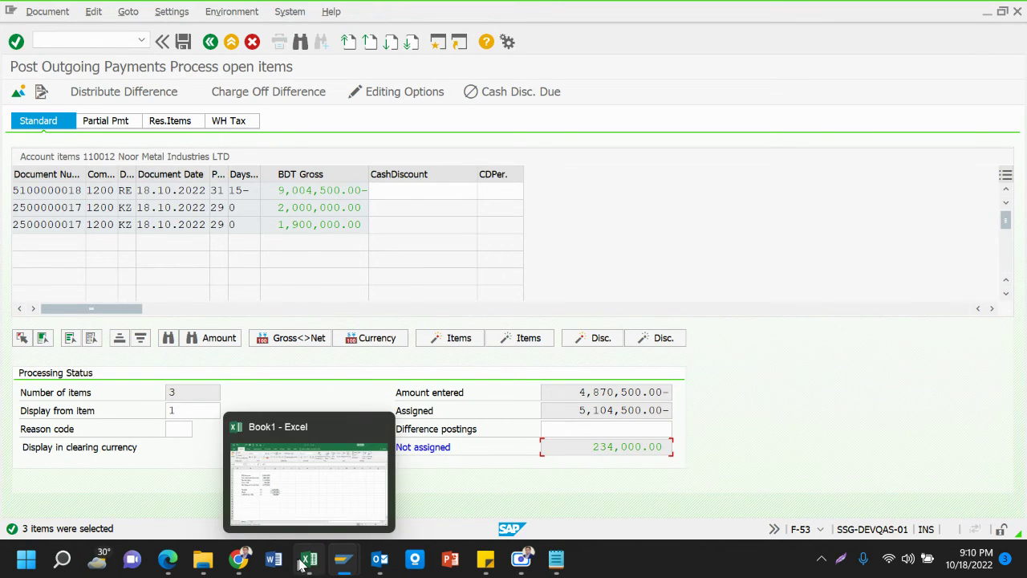
click(297, 511)
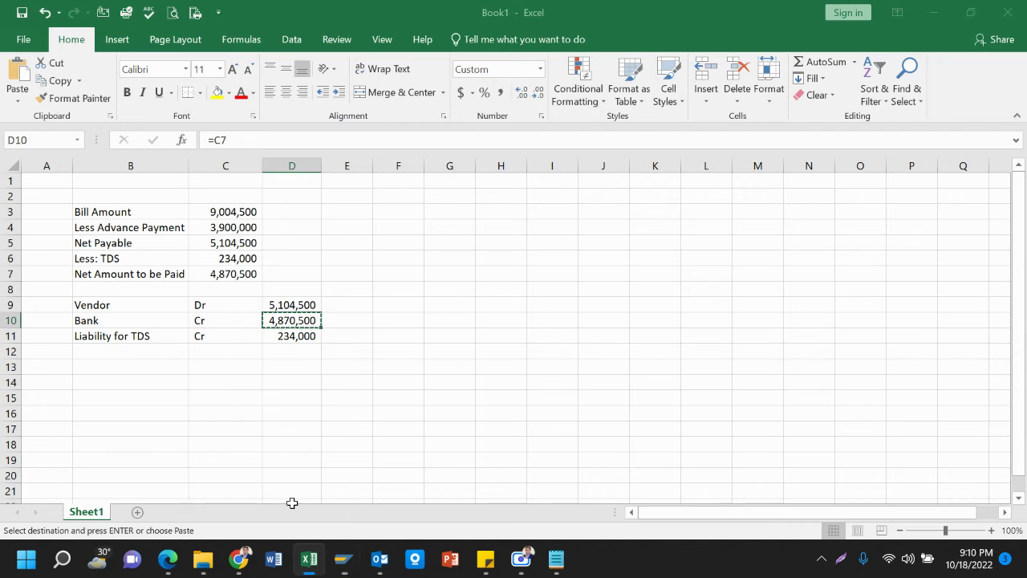
Check the Liability for TDS row amounts and formula in B11 to D11, then return to SAP
click(137, 336)
key(Right)
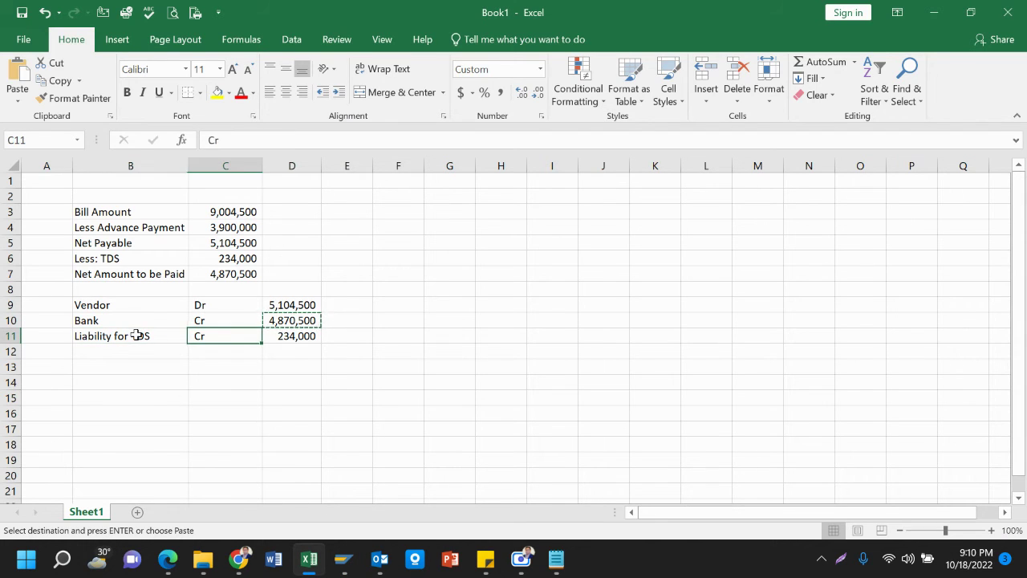
key(Right)
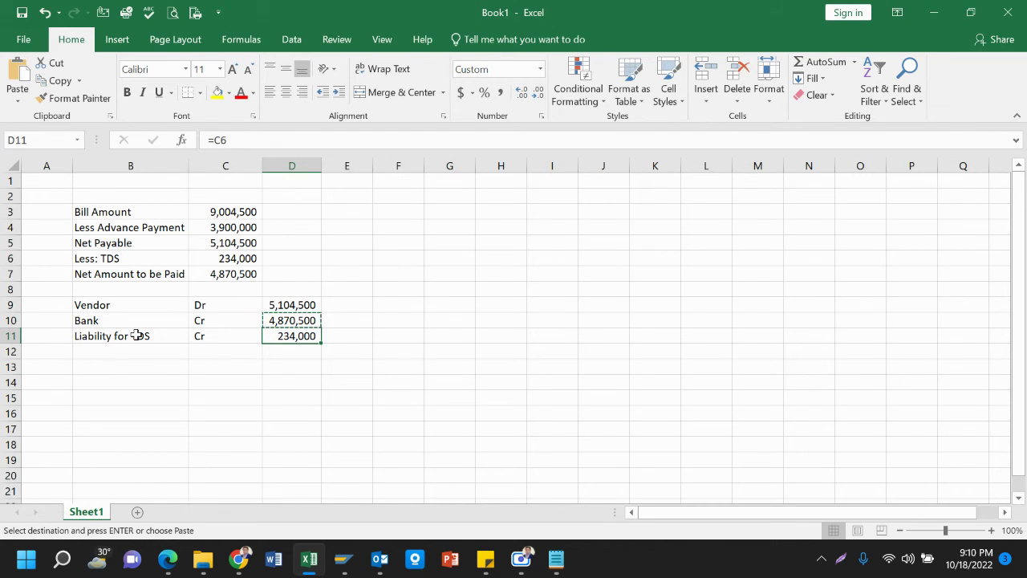
click(137, 335)
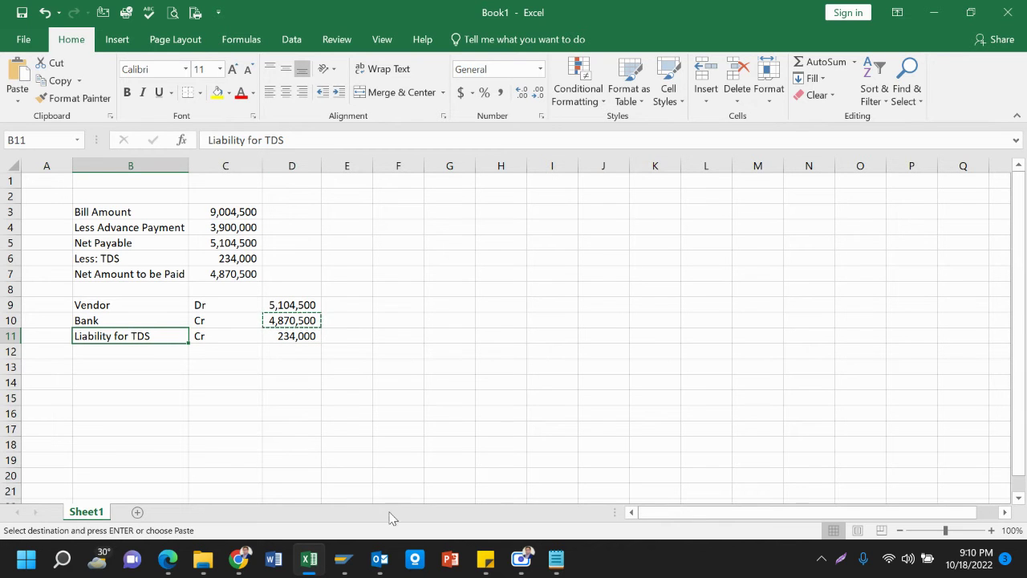
mouse_move(343, 559)
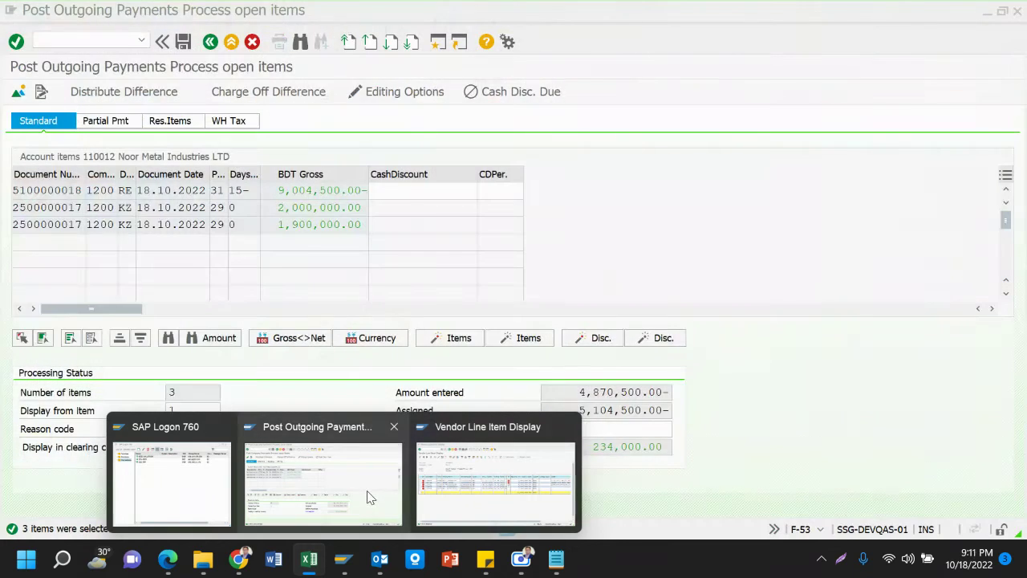
click(367, 490)
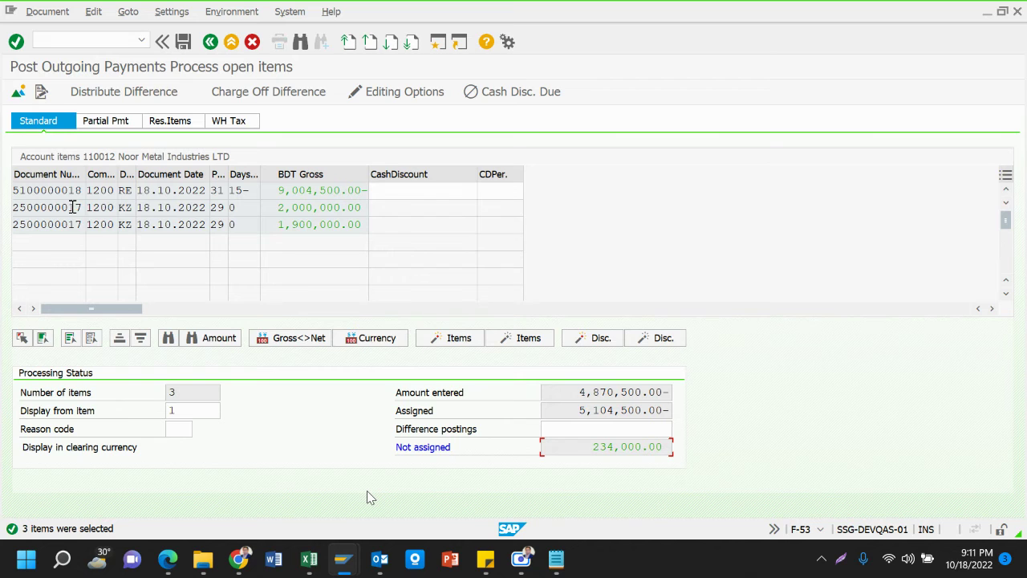
Add a posting key 50 credit line on G/L 13042400 Liabilities For TDS, found by searching *tds
click(17, 92)
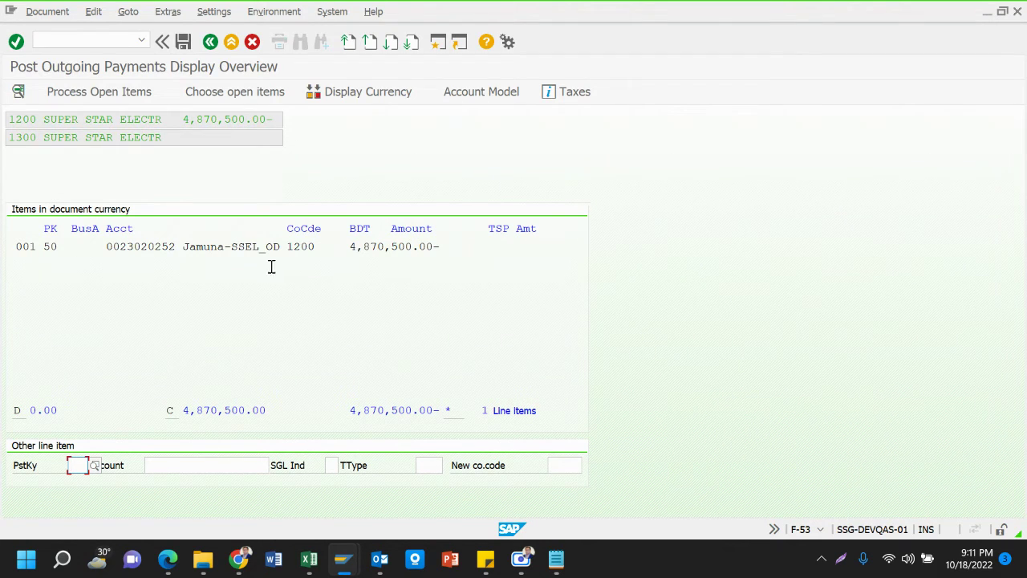
click(391, 249)
click(73, 463)
text(50)
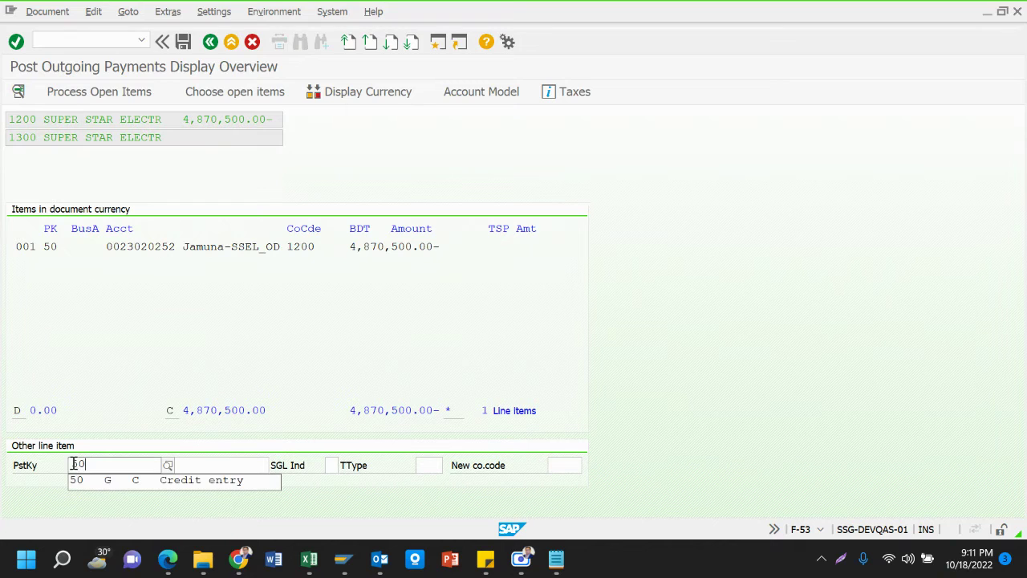
click(96, 482)
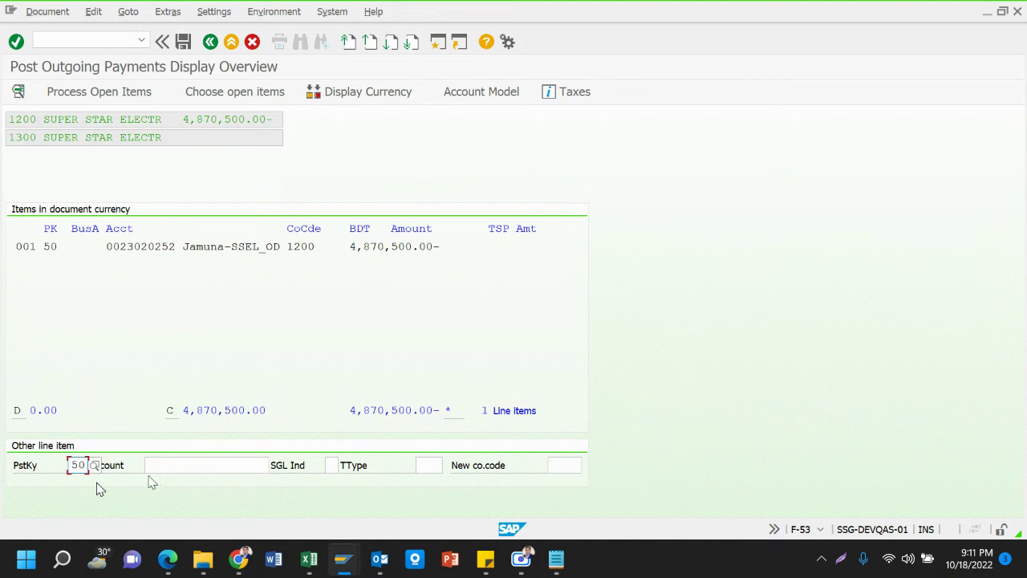
click(183, 466)
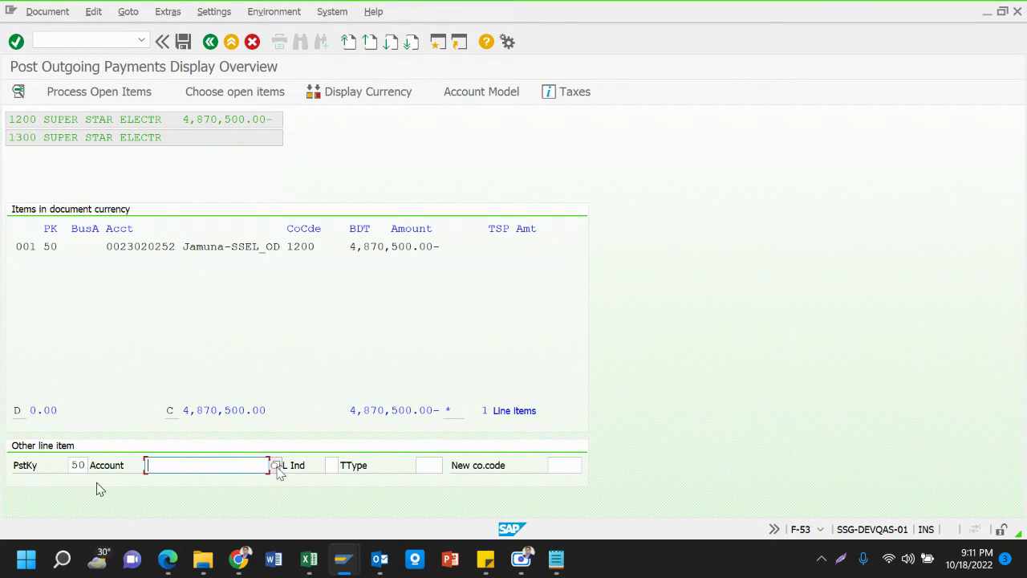
click(275, 465)
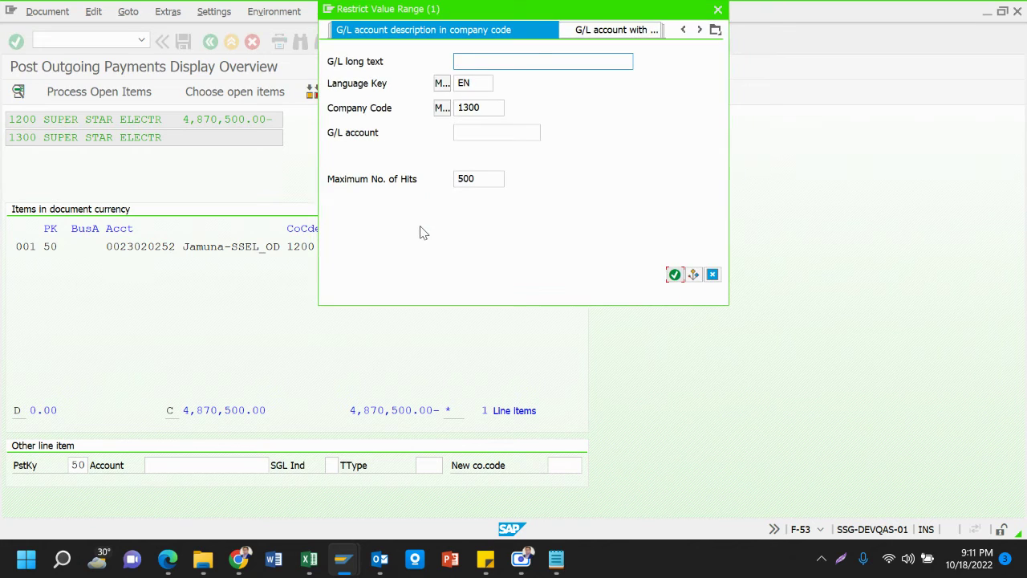
text(*tds*)
key(Return)
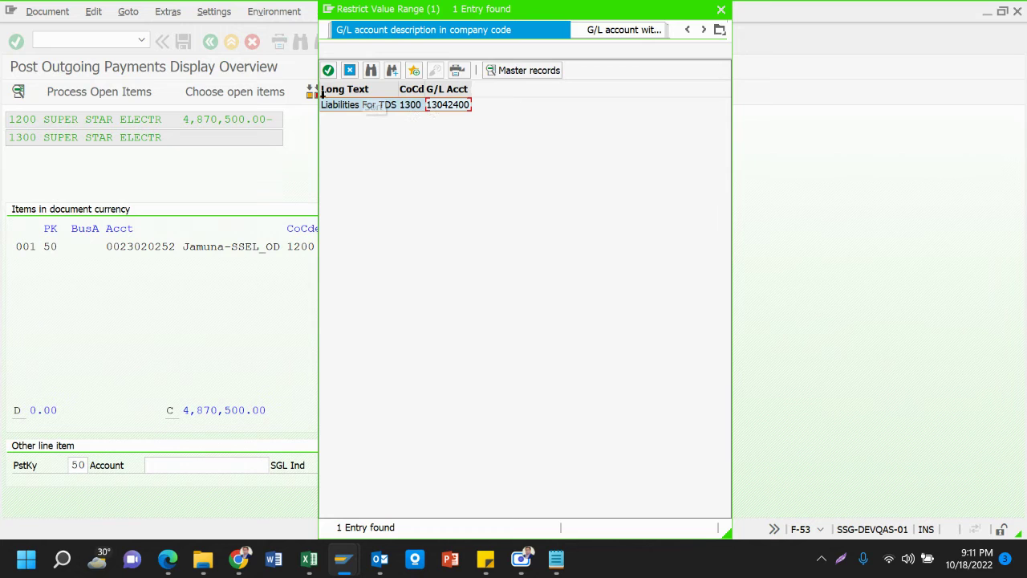
click(329, 71)
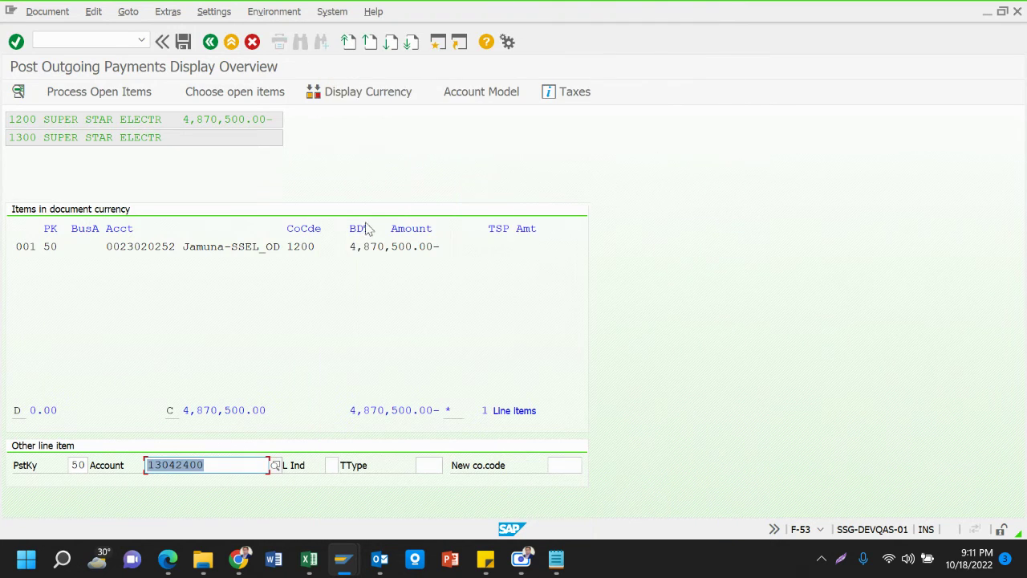
key(Return)
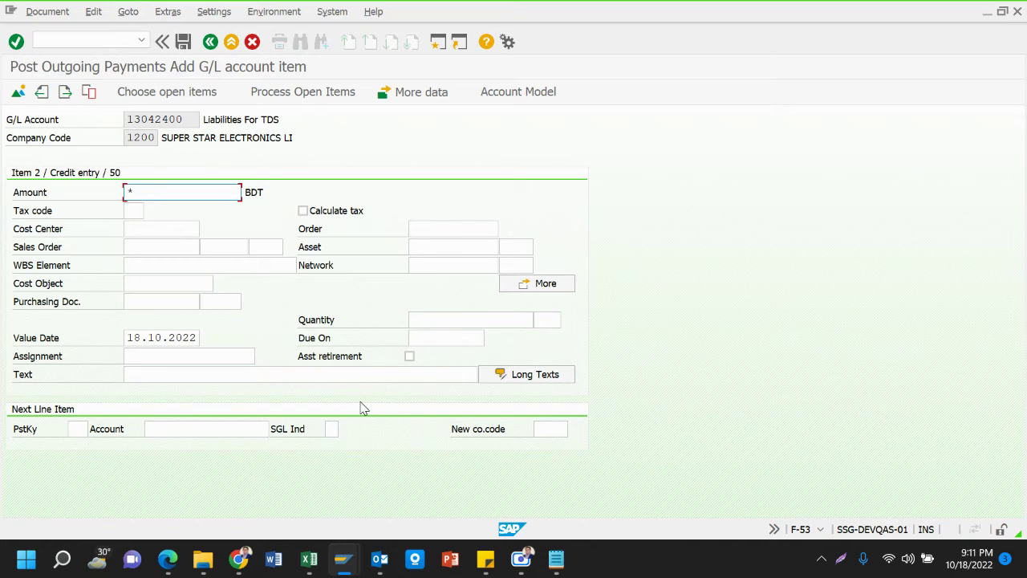
Let the TDS line amount default to the 234,000.00 open balance
key(Return)
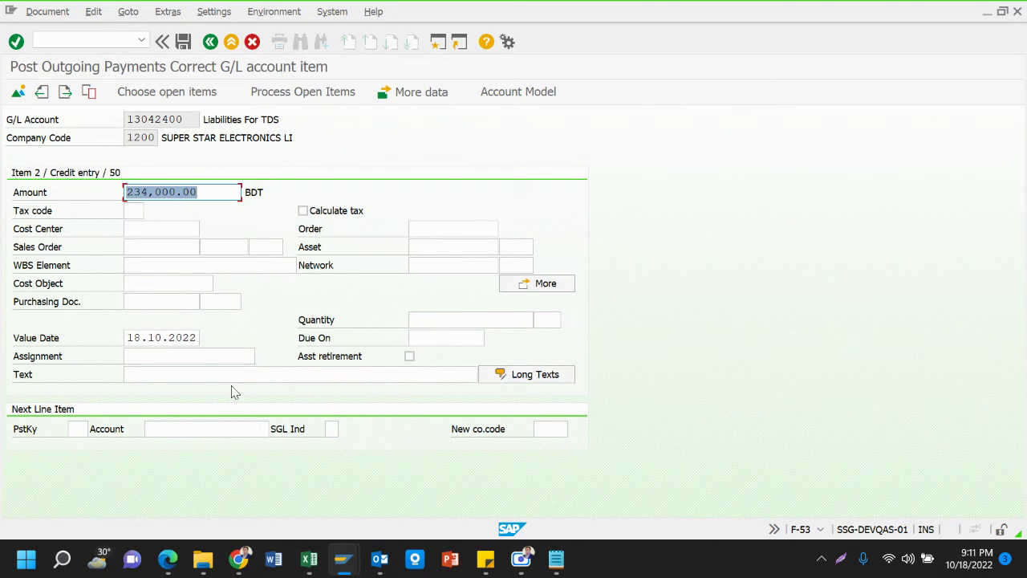
click(229, 375)
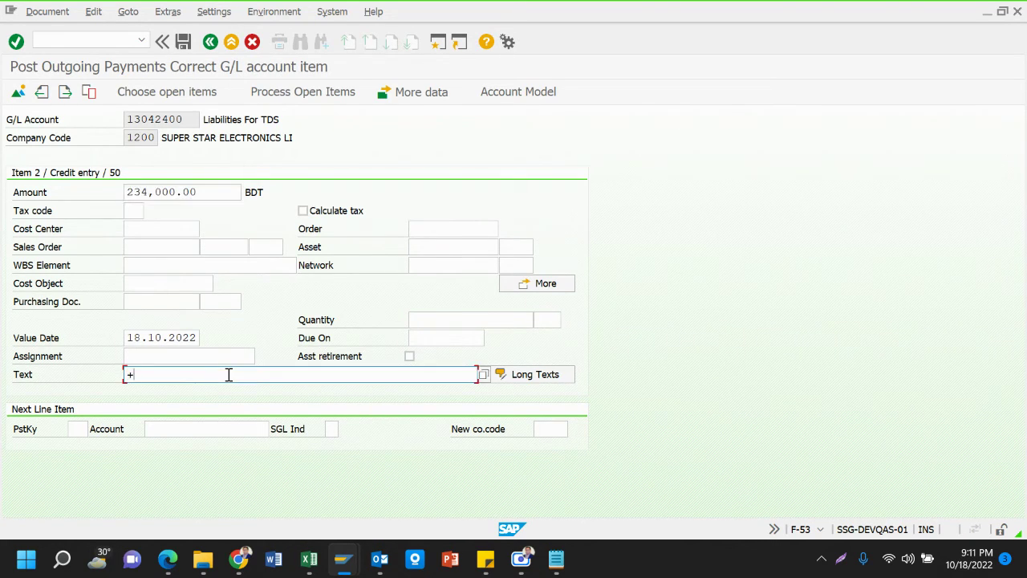
key(Return)
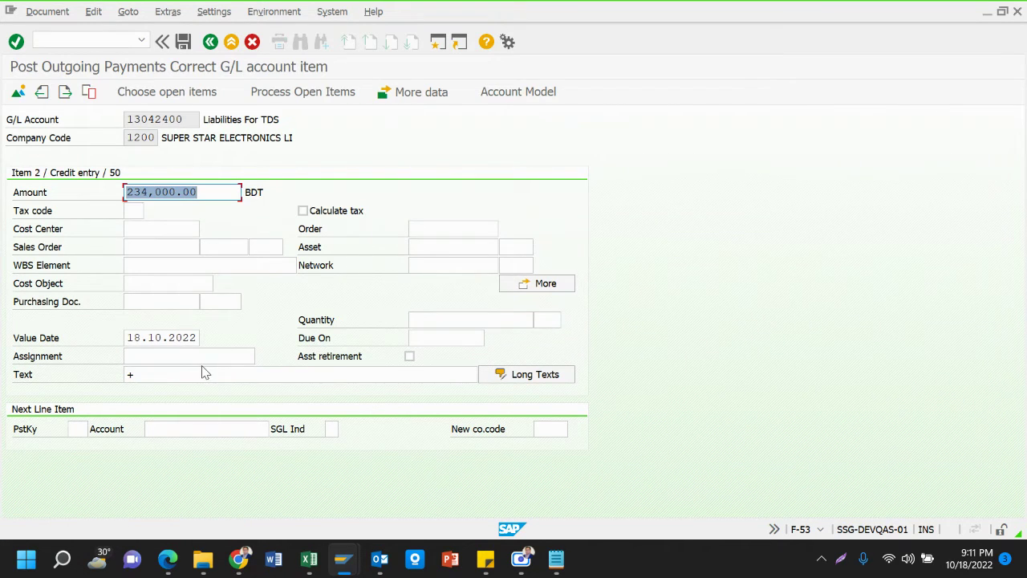
click(156, 375)
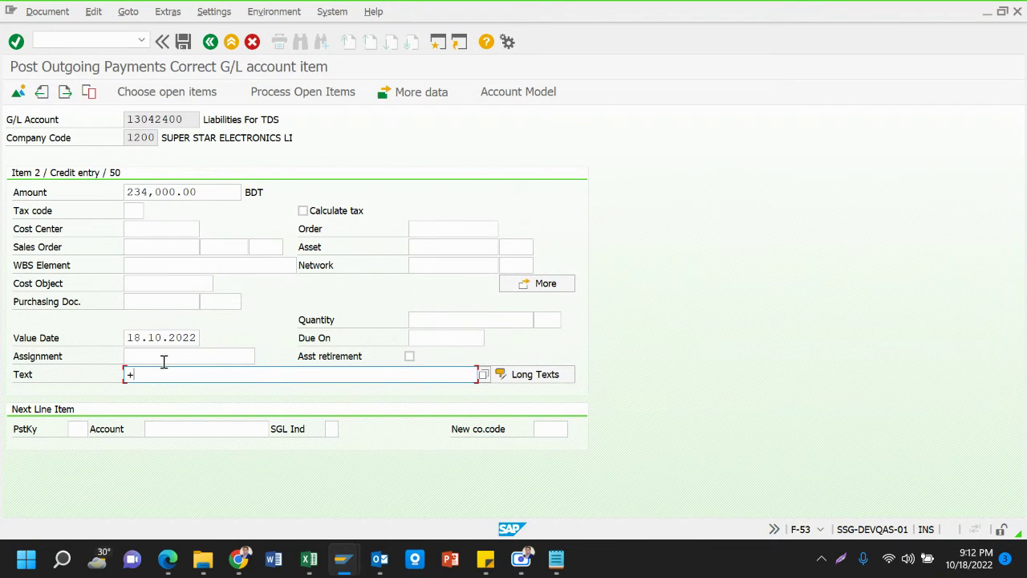
Set the line's assignment to VC-110012, adapting VC-110011 from the entry history
click(164, 360)
text(V)
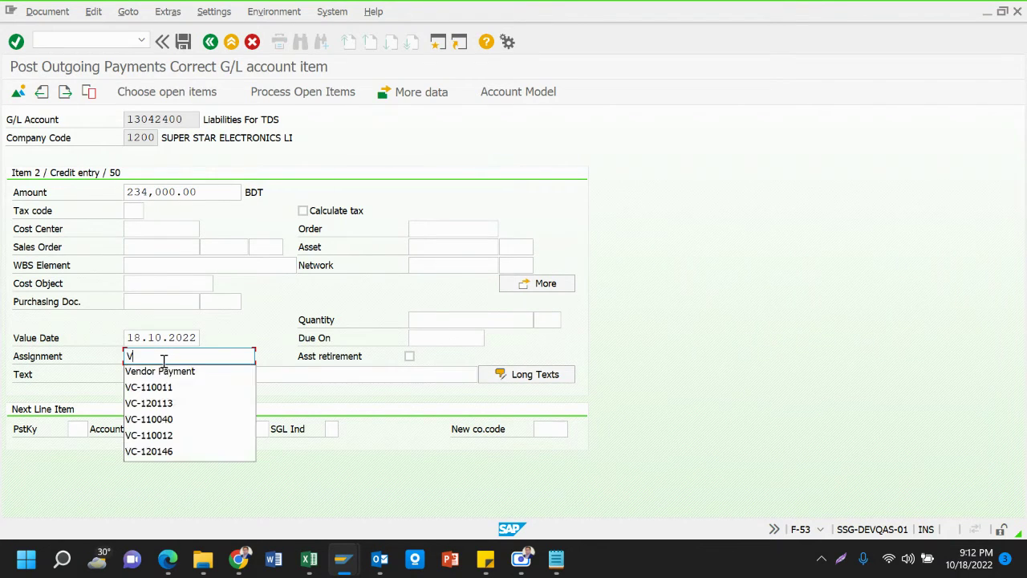
key(Down)
key(Down)
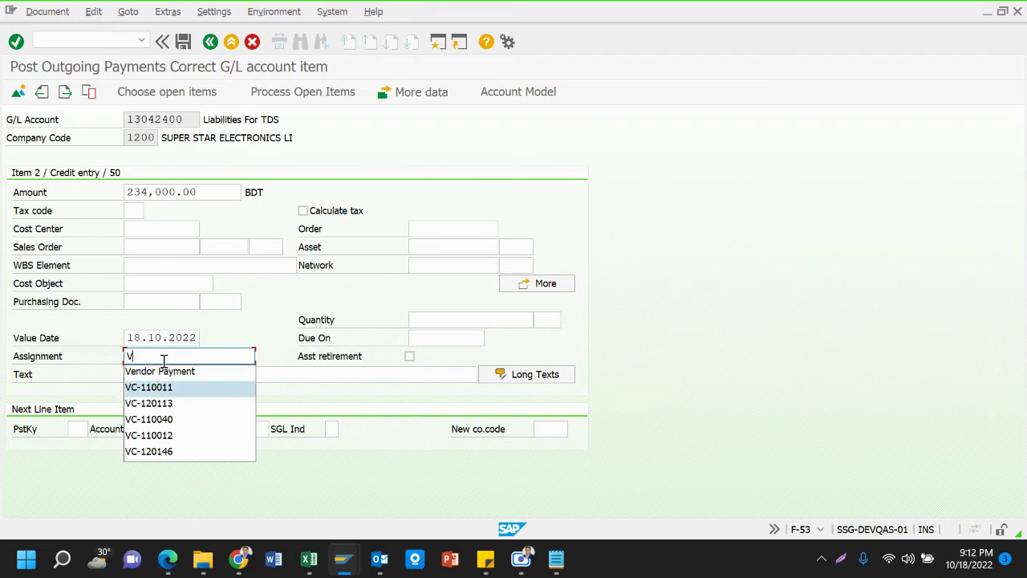
key(Return)
key(BackSpace)
text(2)
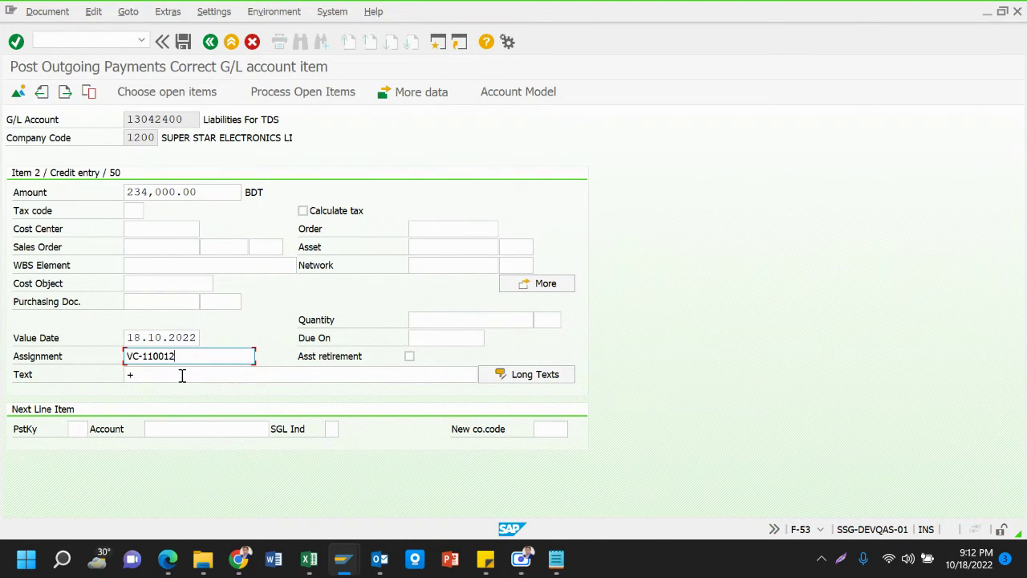
Fill the line text with 'Vendor Final Payment' chosen from the text history
double_click(163, 378)
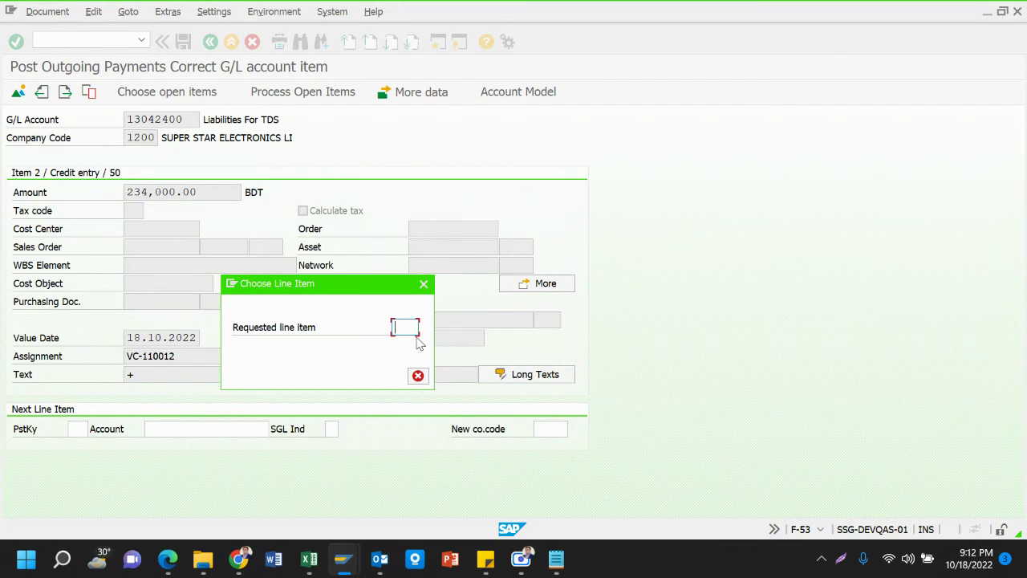
click(418, 376)
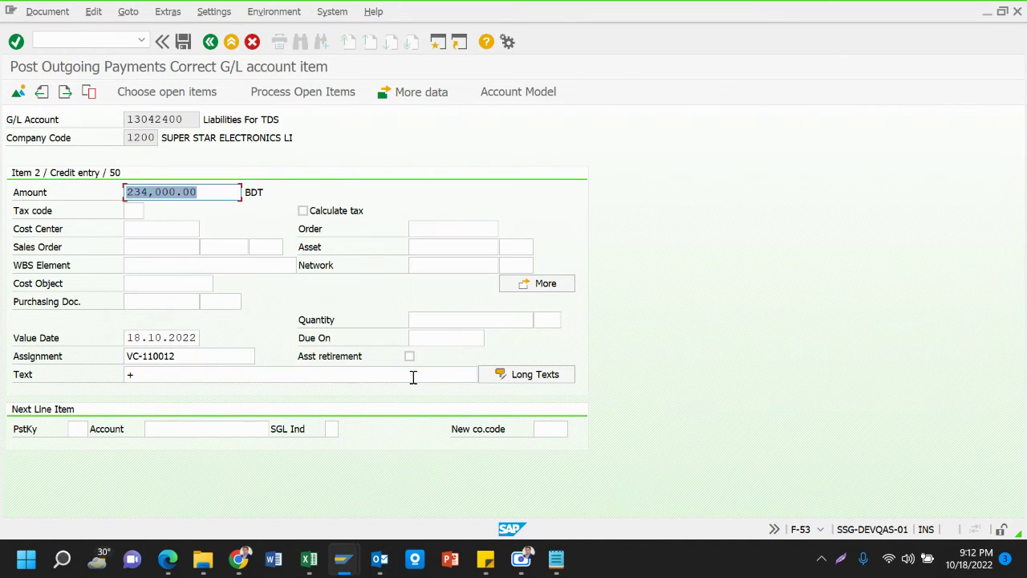
click(150, 371)
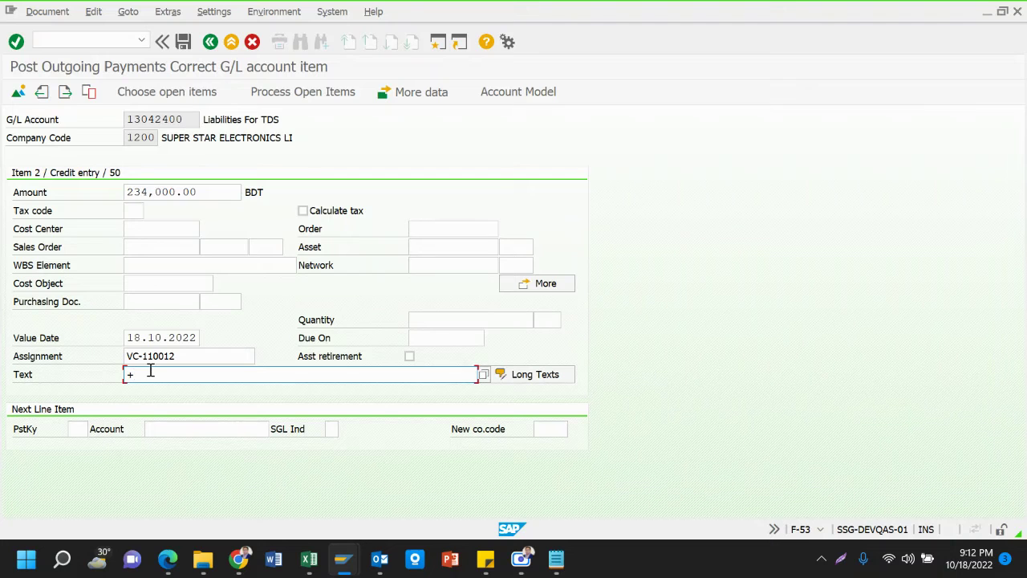
text(+)
key(BackSpace)
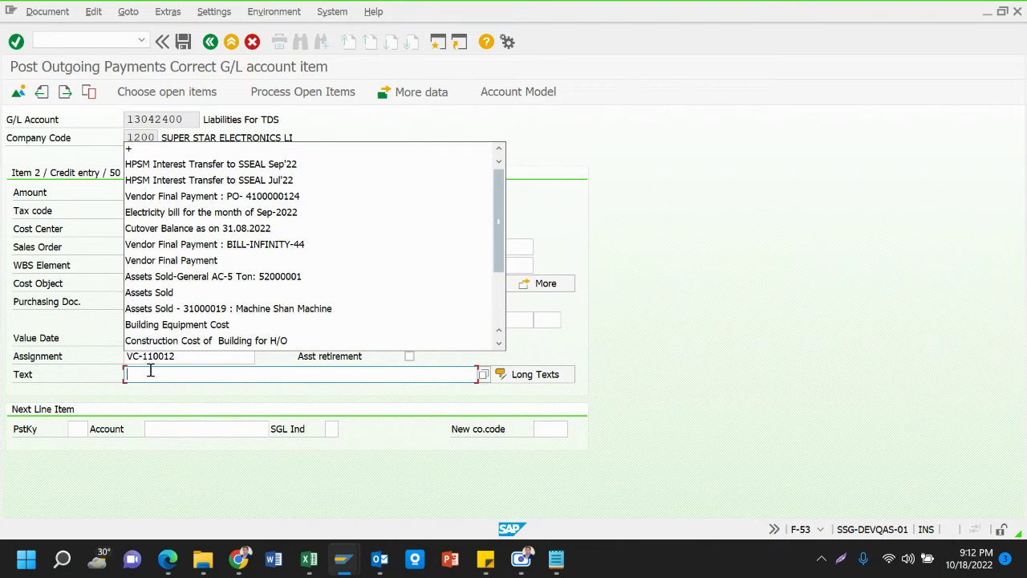
key(Down)
key(Down)
key(Down)
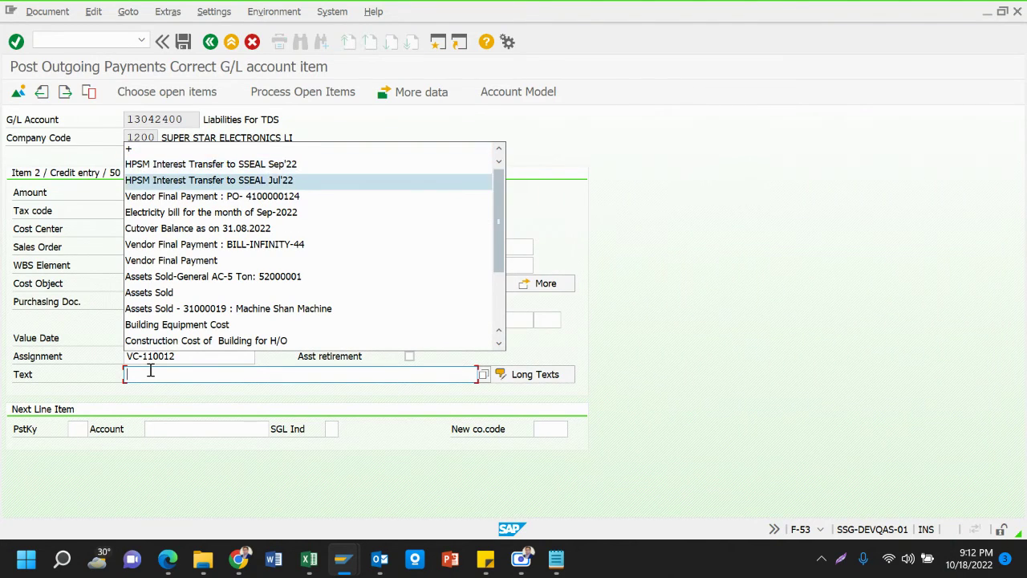
key(Up)
key(Up)
key(Down)
key(Down)
key(Down)
key(Down)
key(Down)
key(Down)
key(Down)
key(Down)
key(Down)
key(Down)
key(Down)
key(Down)
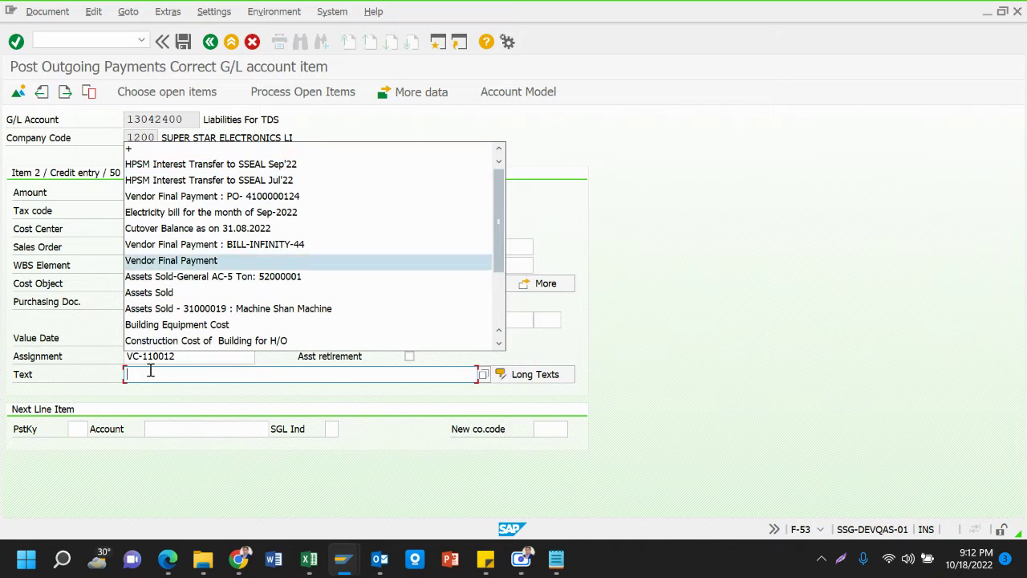
key(Down)
key(Down)
key(Down)
key(Down)
key(Down)
key(Down)
key(Down)
key(Up)
key(Up)
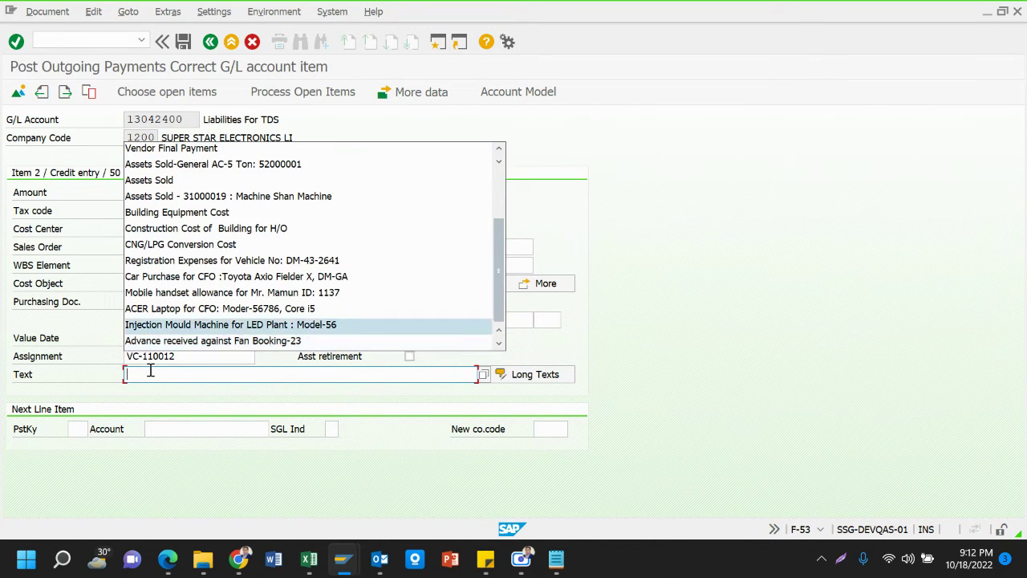
key(Up)
key(Up)
key(Up)
key(Up)
key(Up)
key(Up)
key(Up)
key(Up)
key(Up)
key(Up)
key(Up)
key(Up)
key(Up)
key(Up)
key(Up)
key(Up)
key(Up)
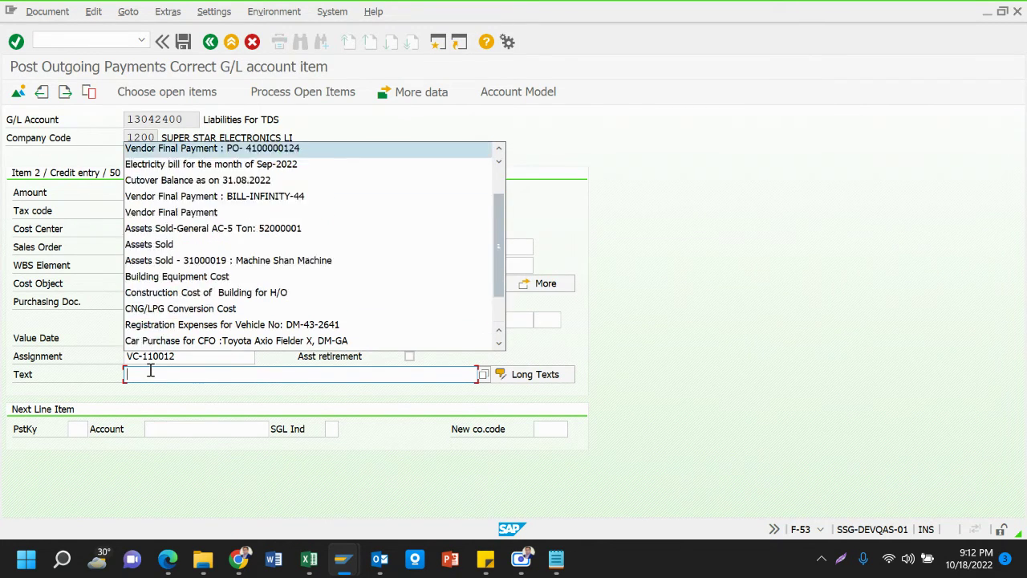
key(Down)
key(Down)
key(Down)
key(Down)
key(Down)
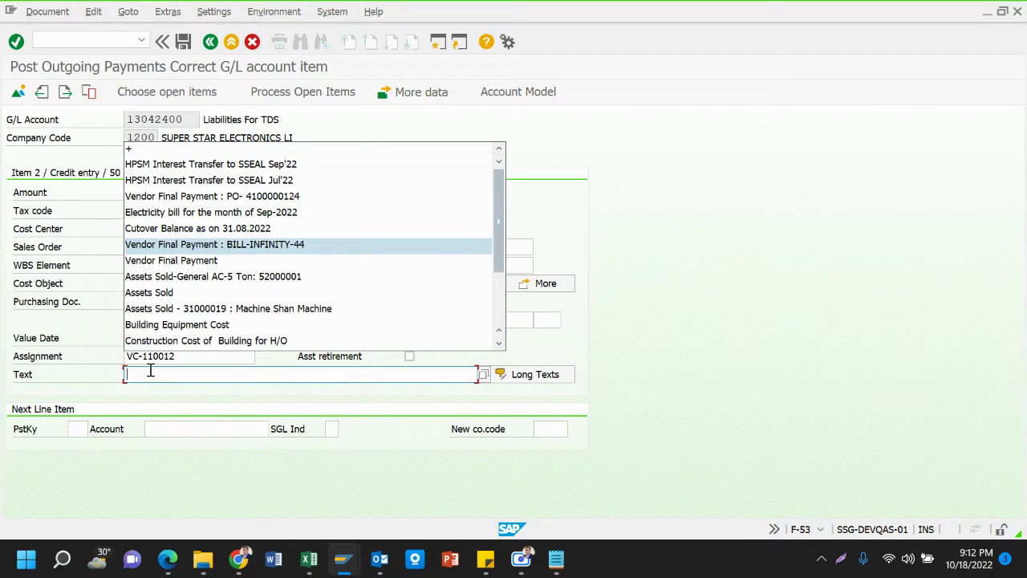
key(Down)
key(Return)
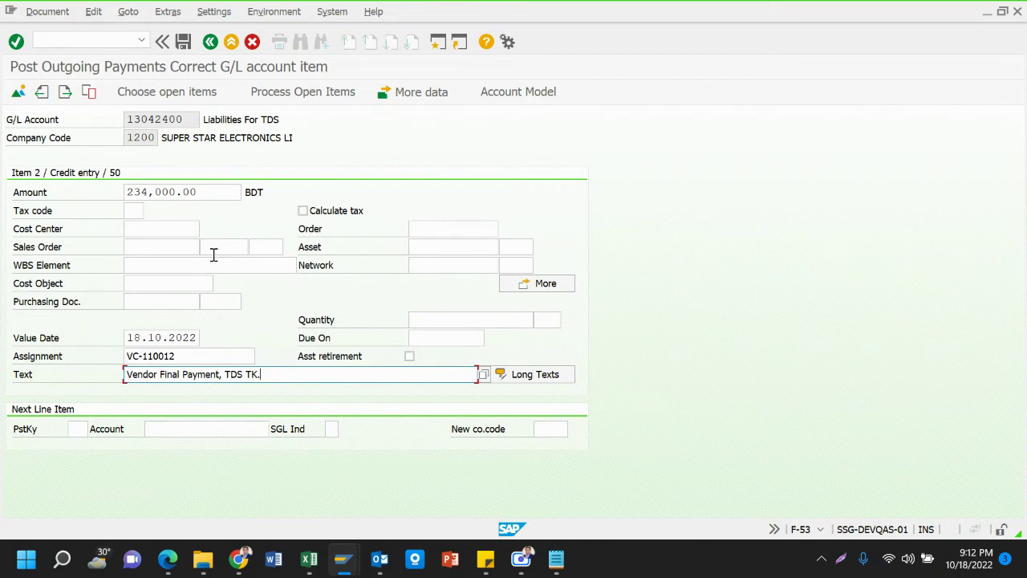
Complete the text as 'Vendor Final Payment, TDS TK. 234,000.00' by pasting the copied amount
drag(129, 191, 225, 197)
key(ctrl+c)
click(225, 197)
double_click(277, 380)
click(277, 381)
key(ctrl+v)
click(48, 12)
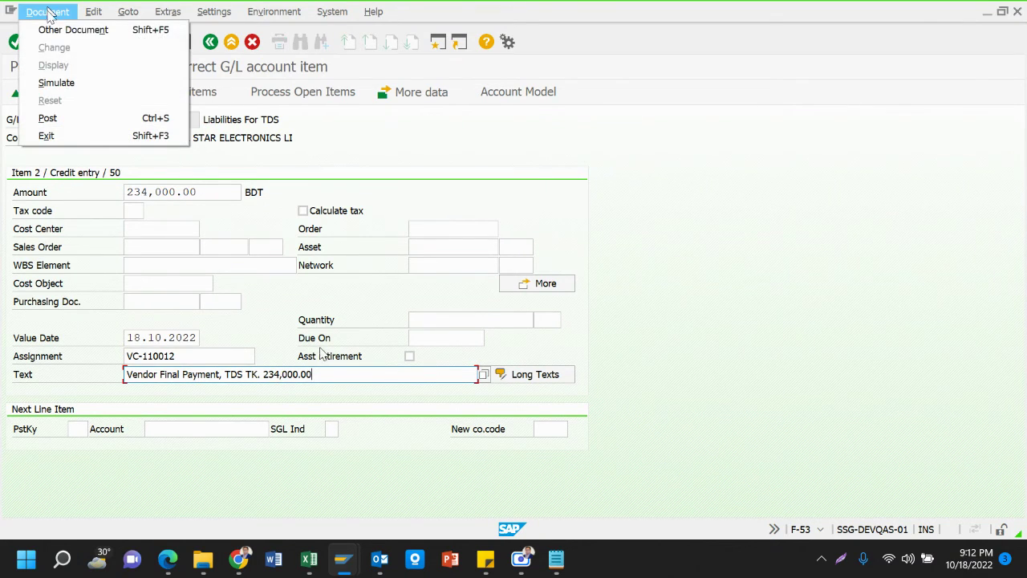
click(454, 161)
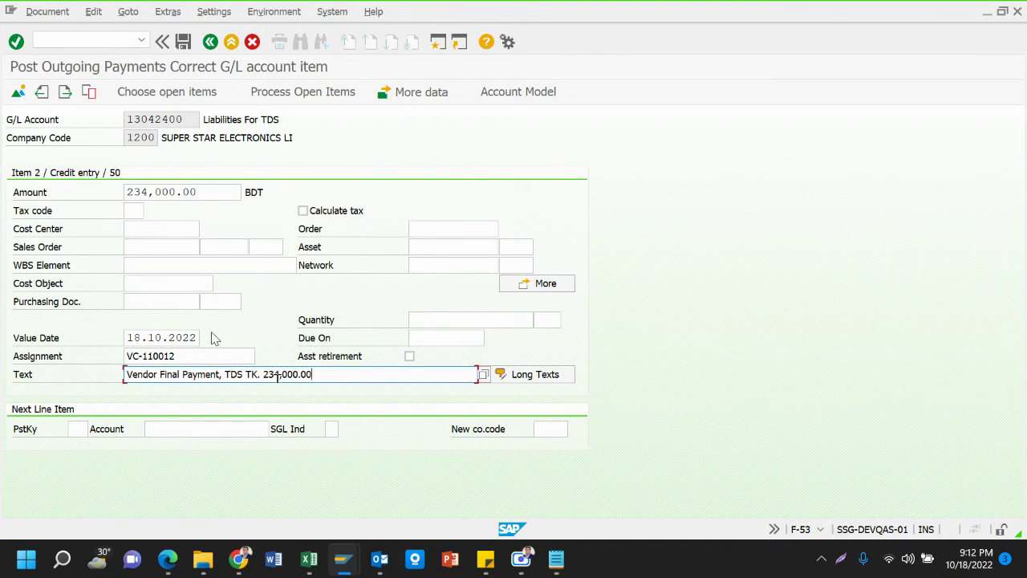
click(45, 11)
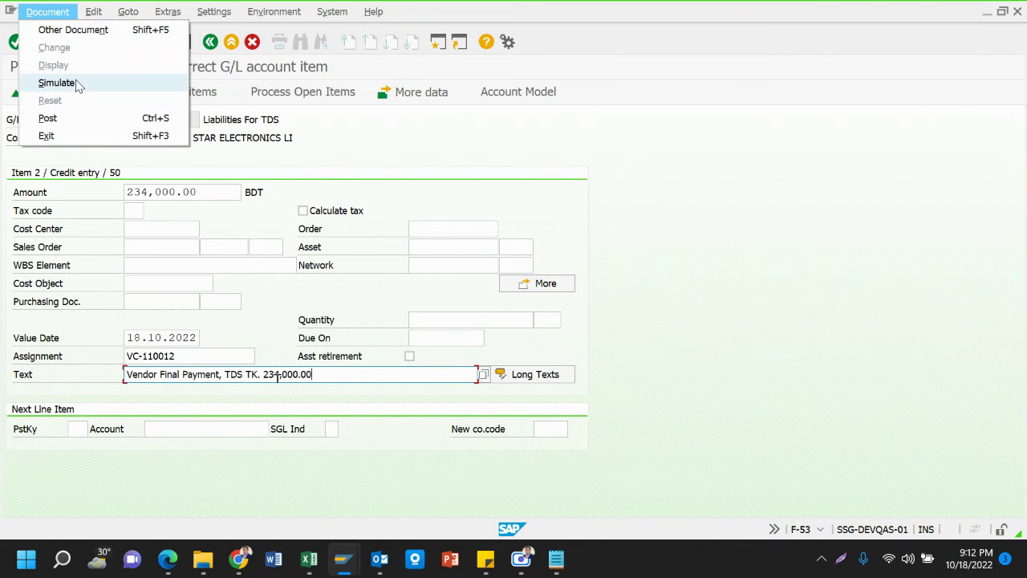
Run Document > Simulate to see five line items balance at 9,004,500.00 with 0.00 difference
click(78, 84)
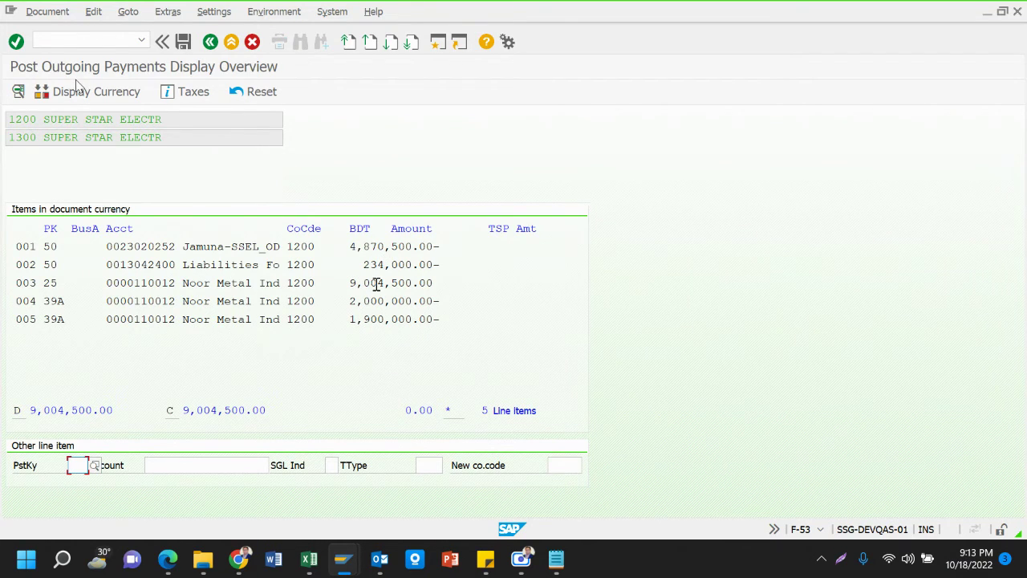
Change the Vendor debit in D9 to =C3 so it shows the 9,004,500 Bill Amount
mouse_move(312, 559)
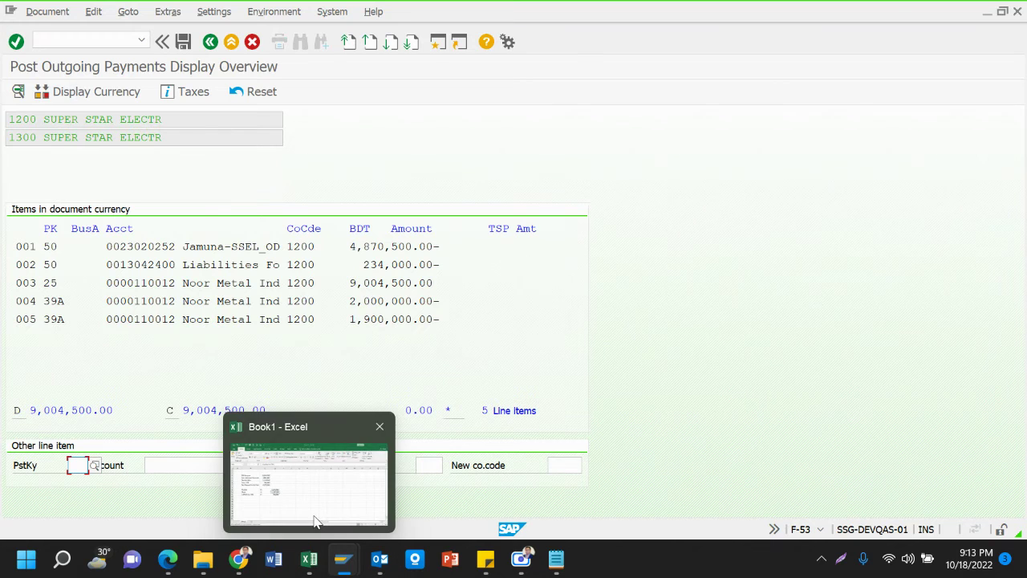
click(315, 522)
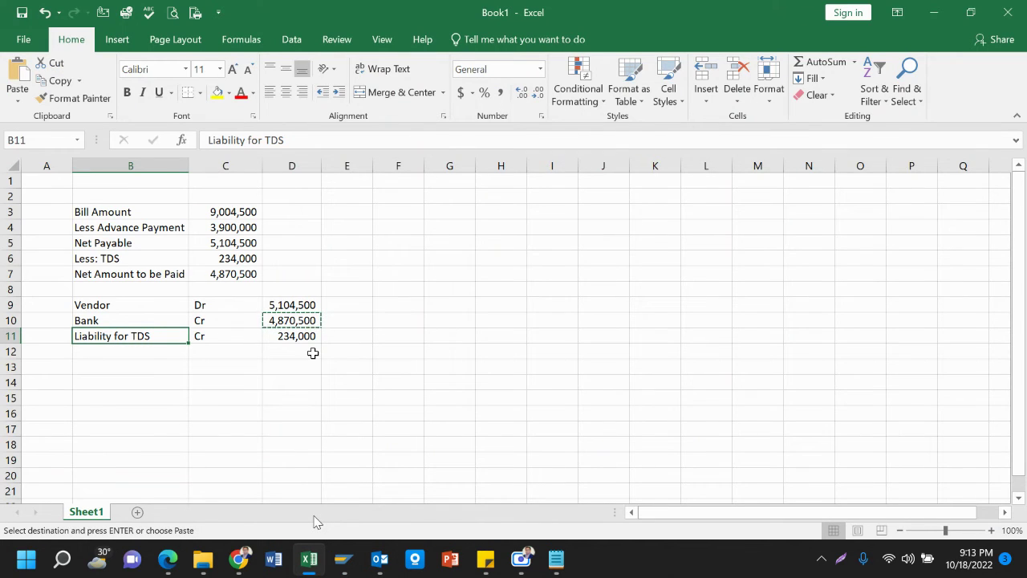
click(130, 360)
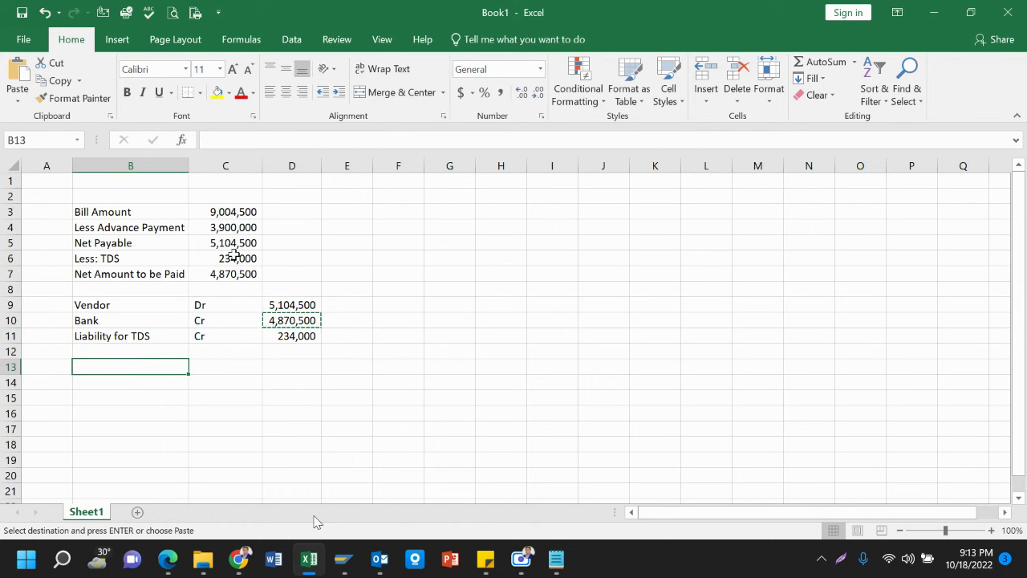
click(224, 230)
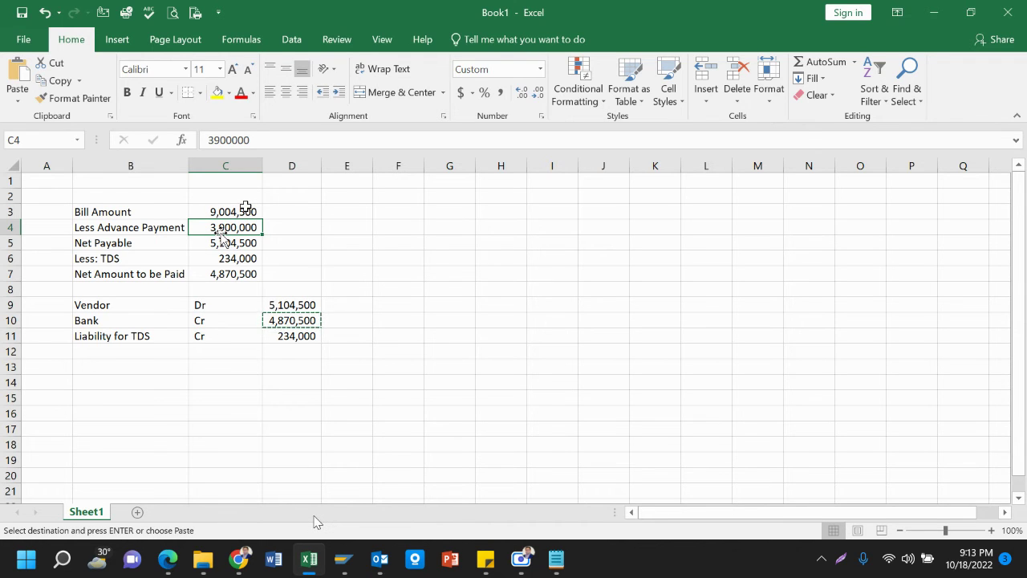
click(245, 211)
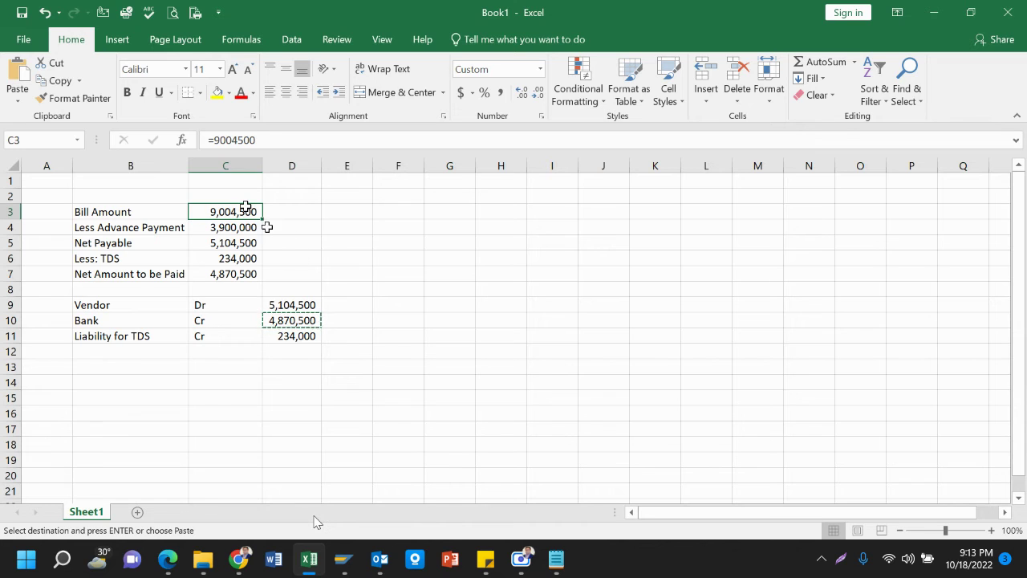
click(290, 305)
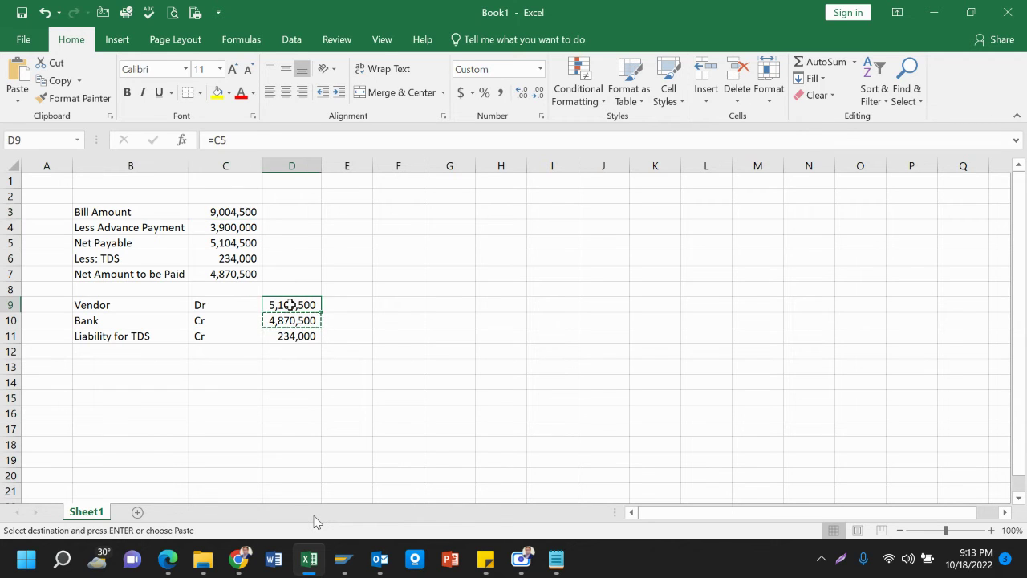
text(=)
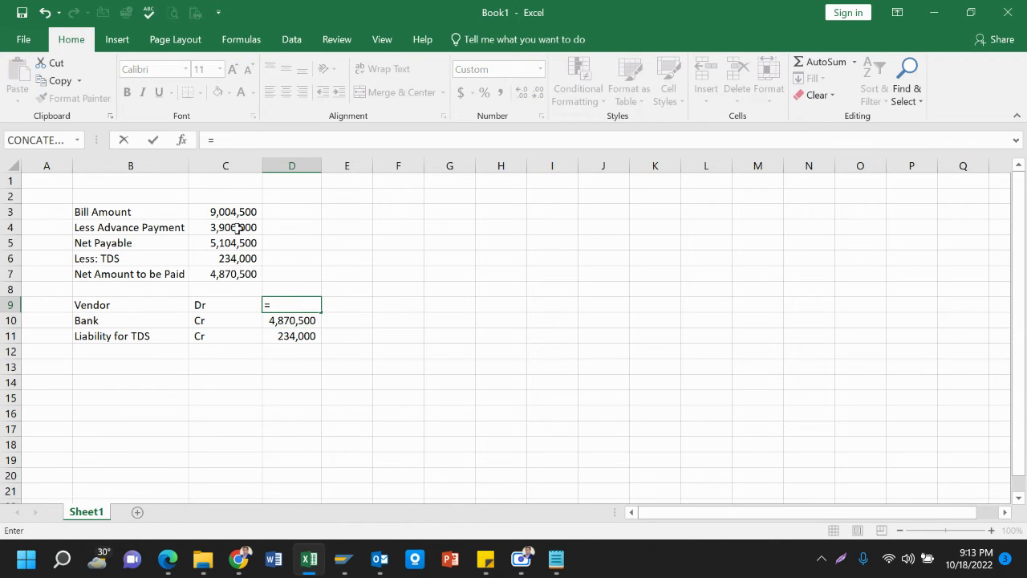
click(233, 212)
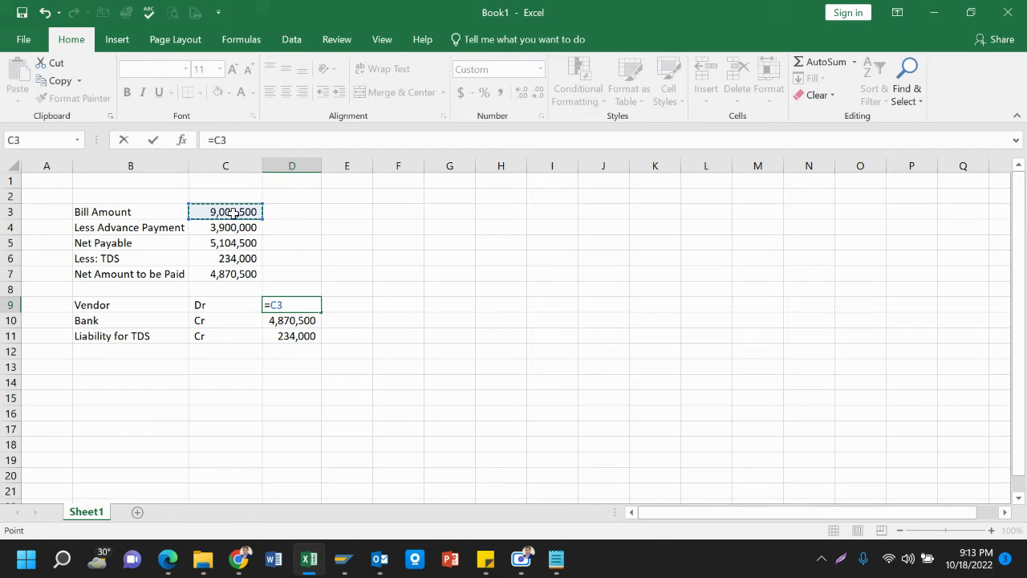
key(Return)
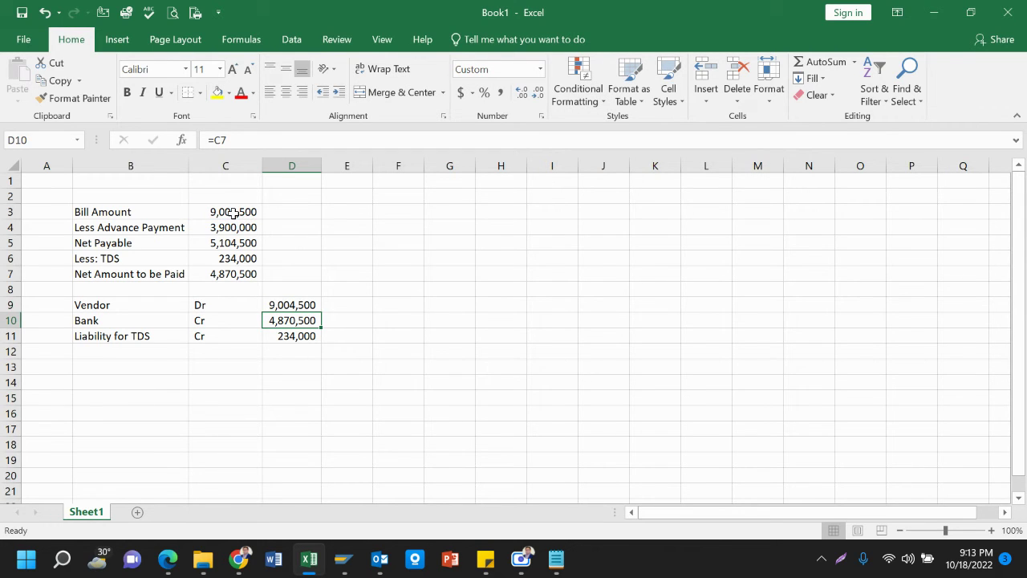
key(Up)
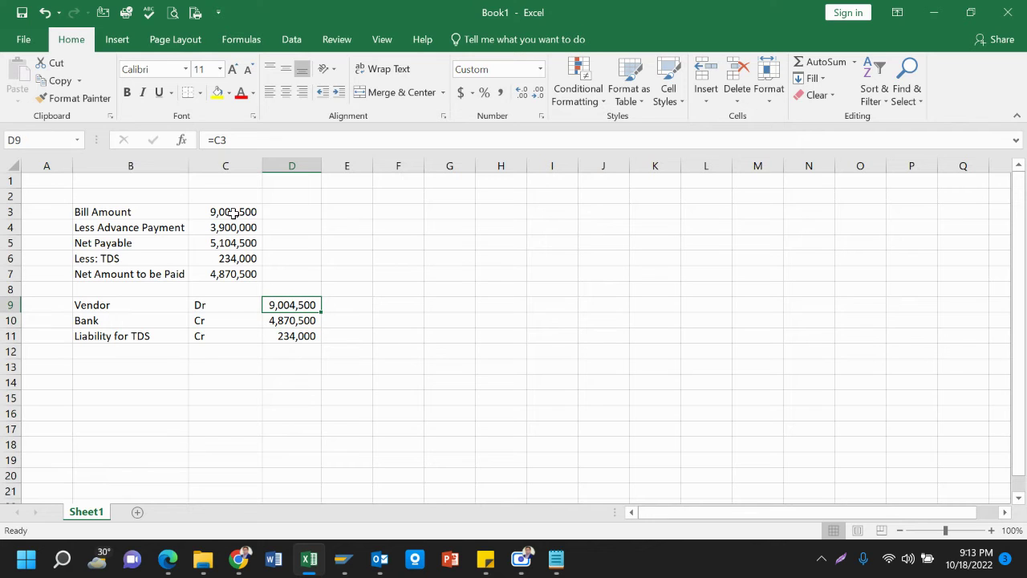
key(Down)
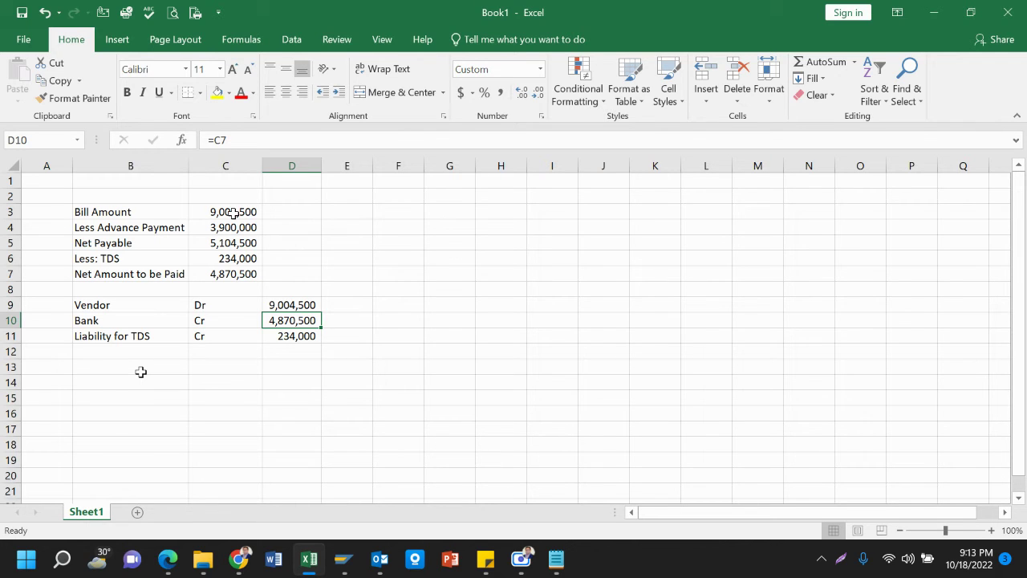
Add journal row 12 as 'Vendor Advance', Dr, 3900000 beneath Liability for TDS
click(124, 361)
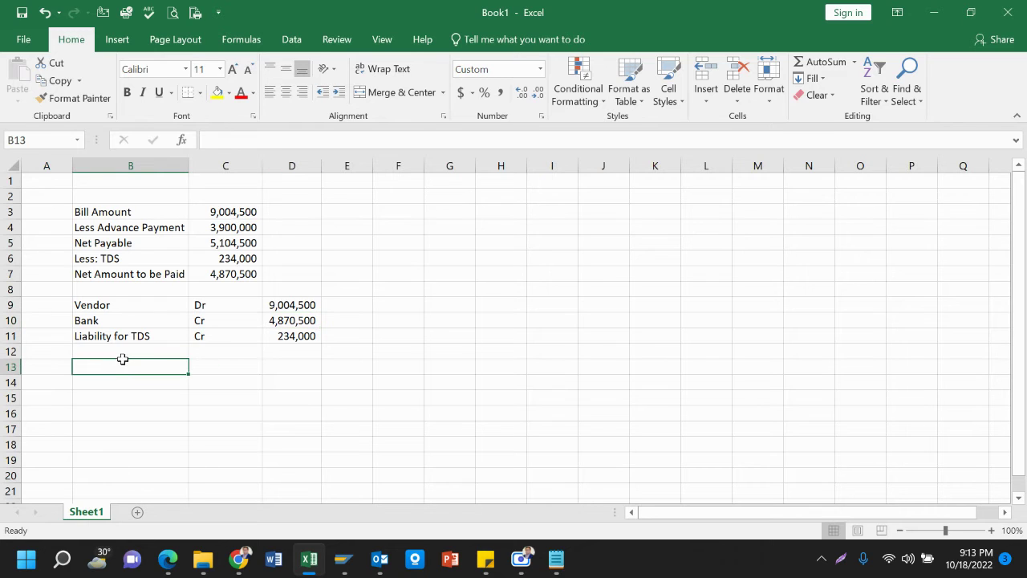
key(Up)
key(Up)
key(Up)
key(Up)
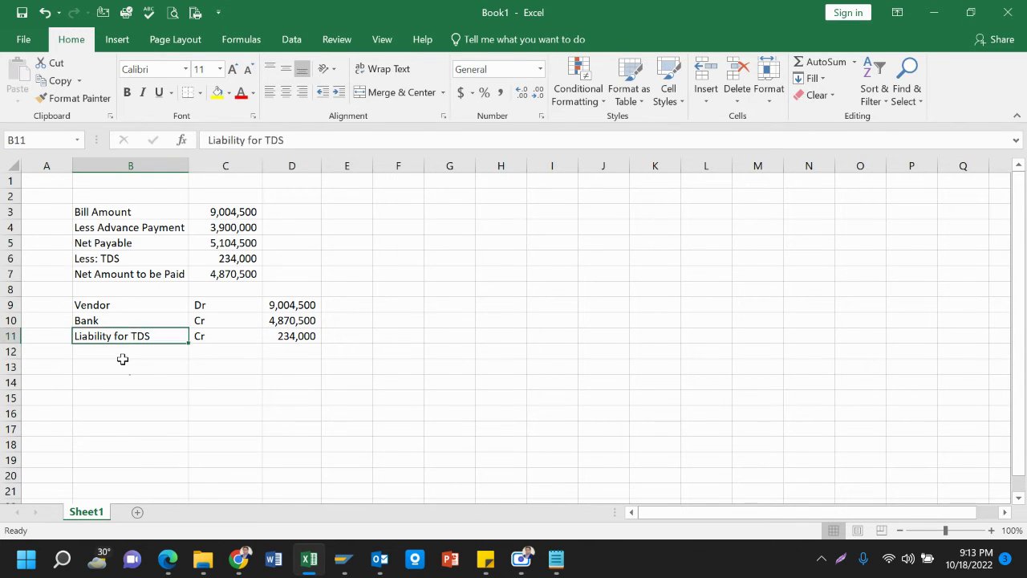
key(ctrl+c)
key(Down)
key(Down)
key(Down)
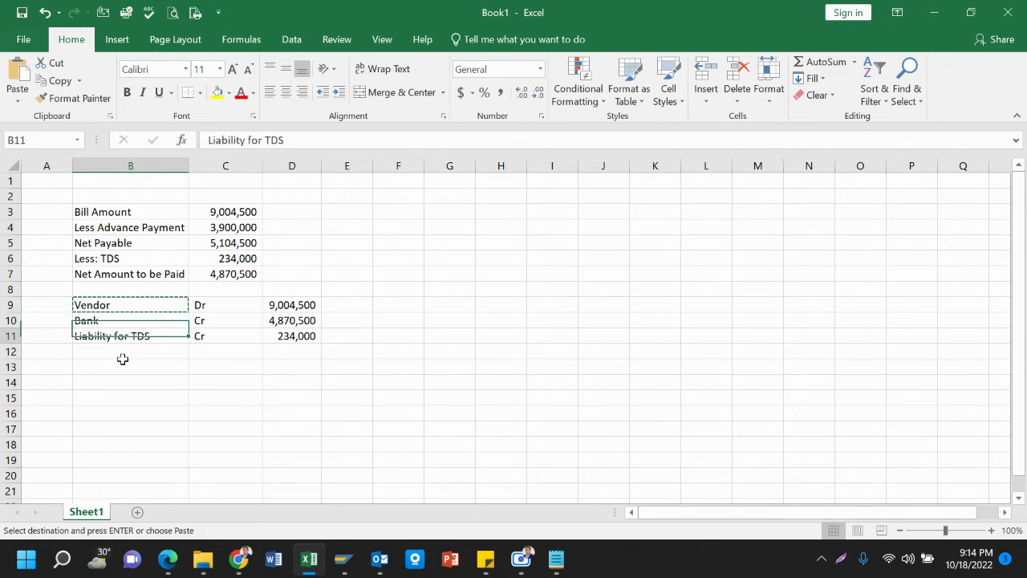
key(ctrl+v)
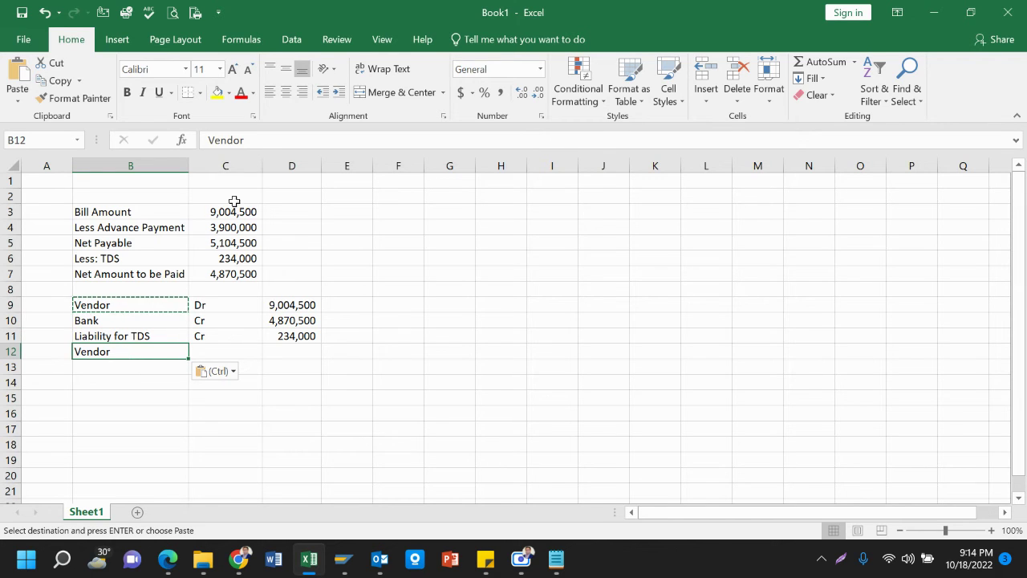
click(273, 143)
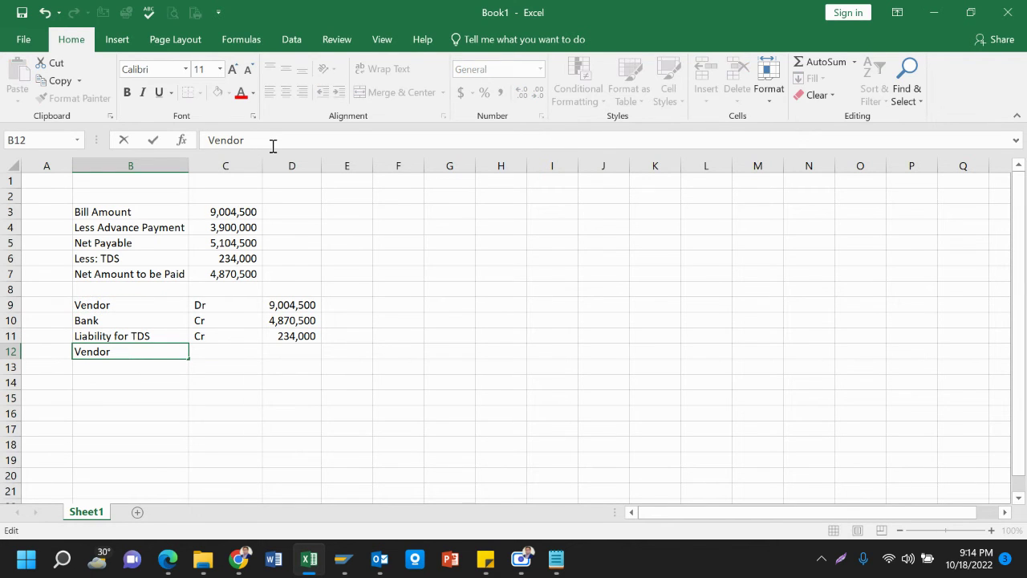
text(Advance)
key(Tab)
text(Dr)
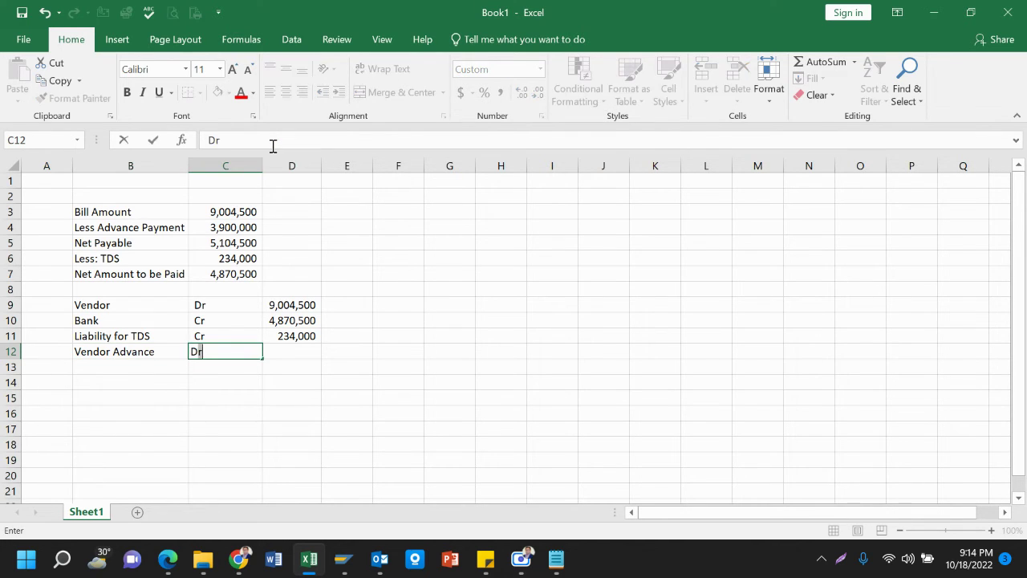
key(Tab)
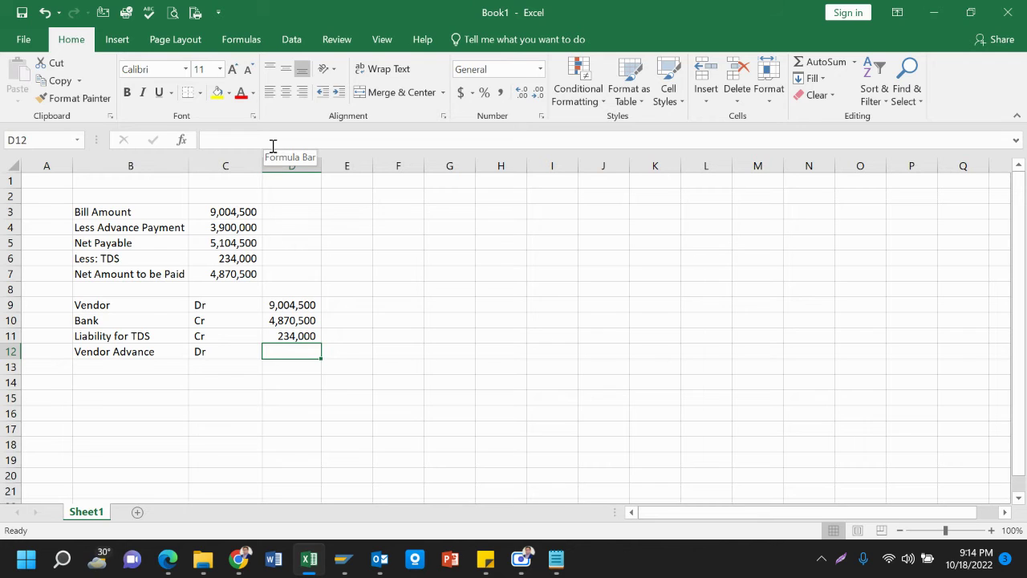
text(390)
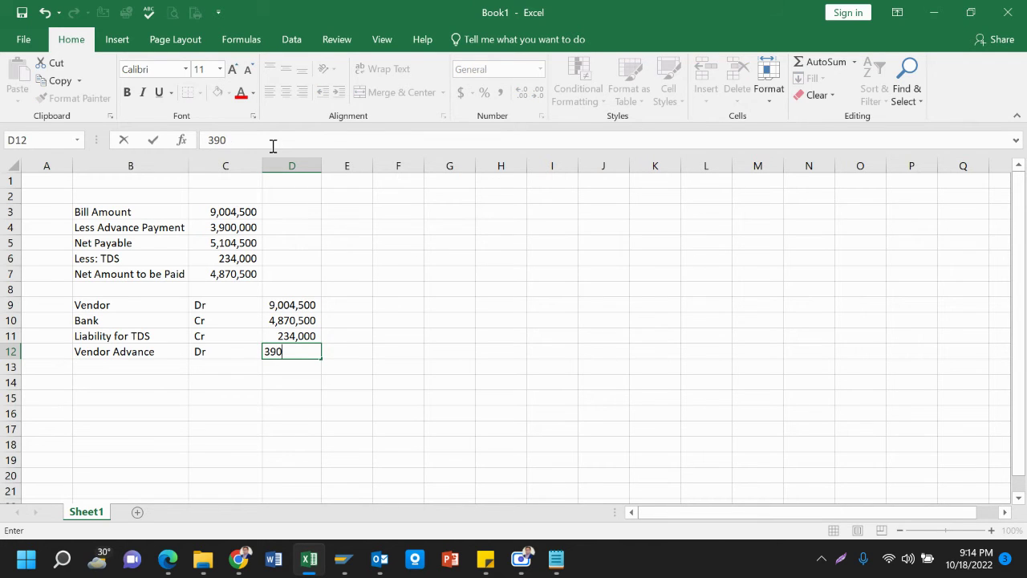
text(0000)
key(Return)
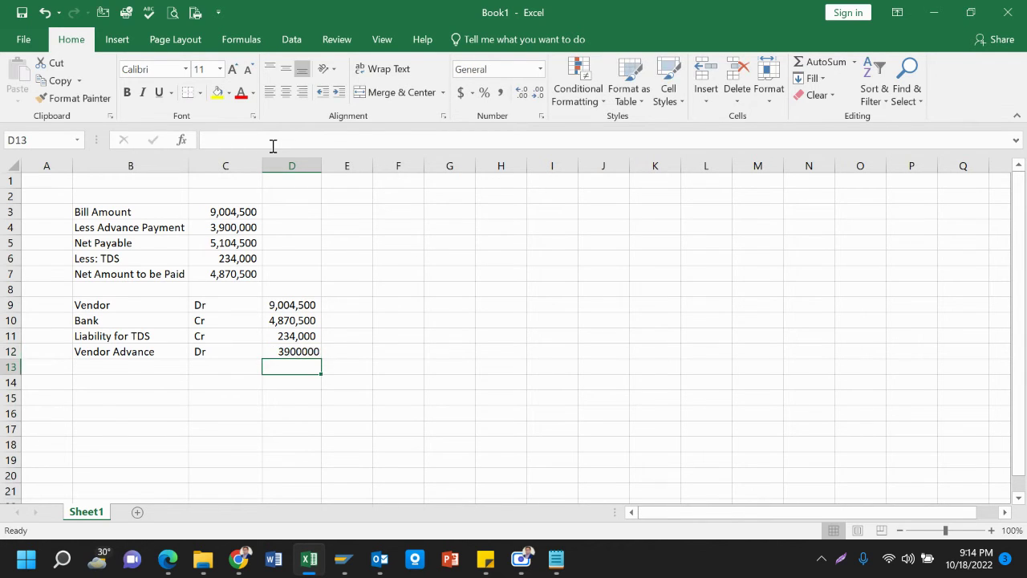
key(alt+Tab)
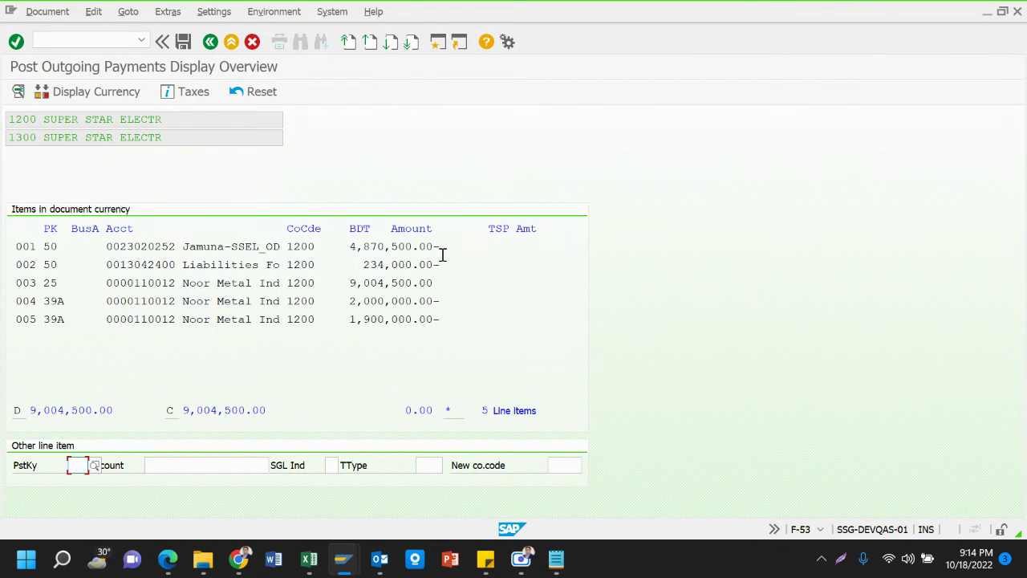
click(357, 283)
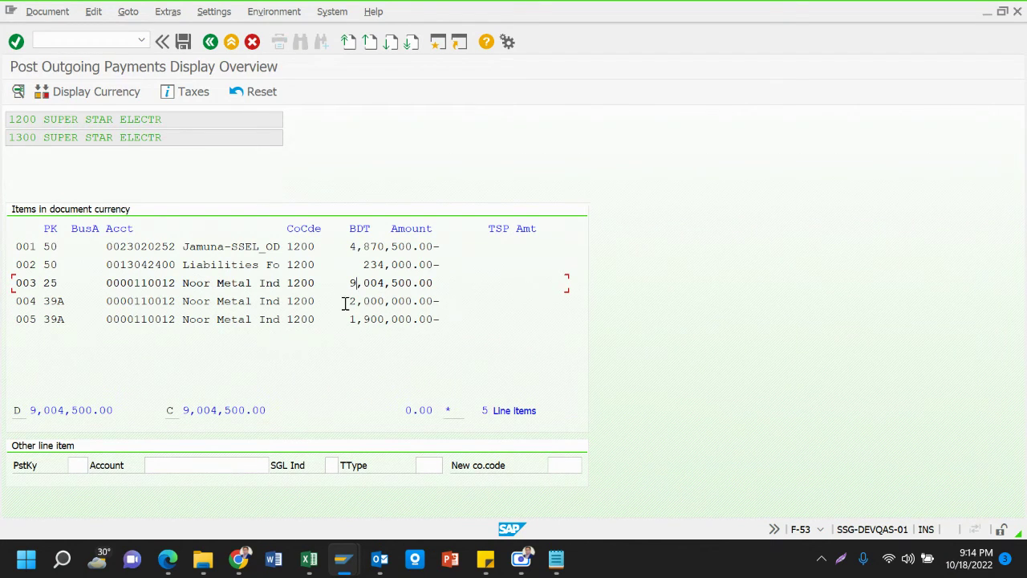
click(357, 334)
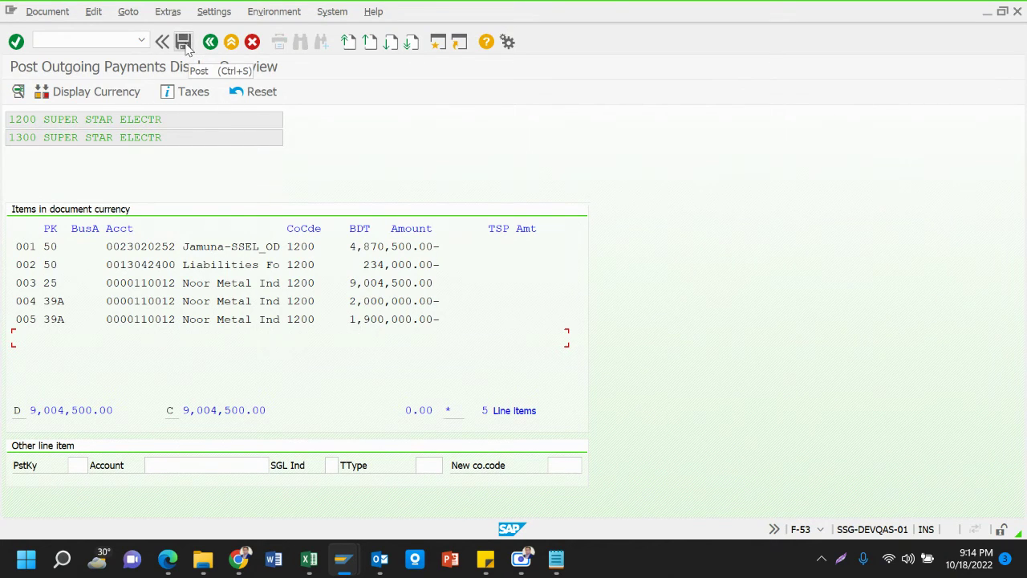
click(183, 42)
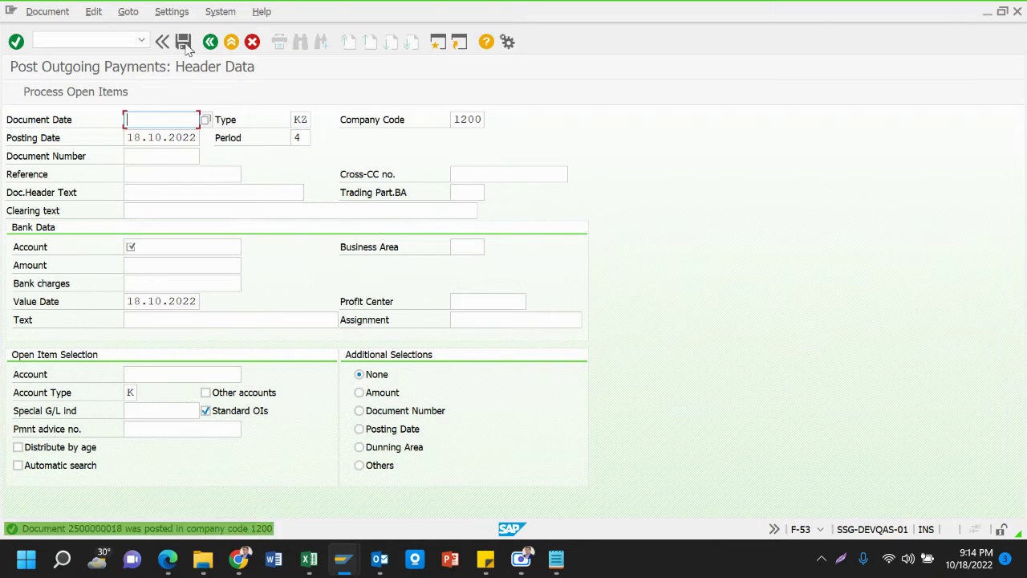
Refresh the FBL1N line items for vendor 110012 to show two open bills totalling 6,500,000.00- BDT
mouse_move(343, 559)
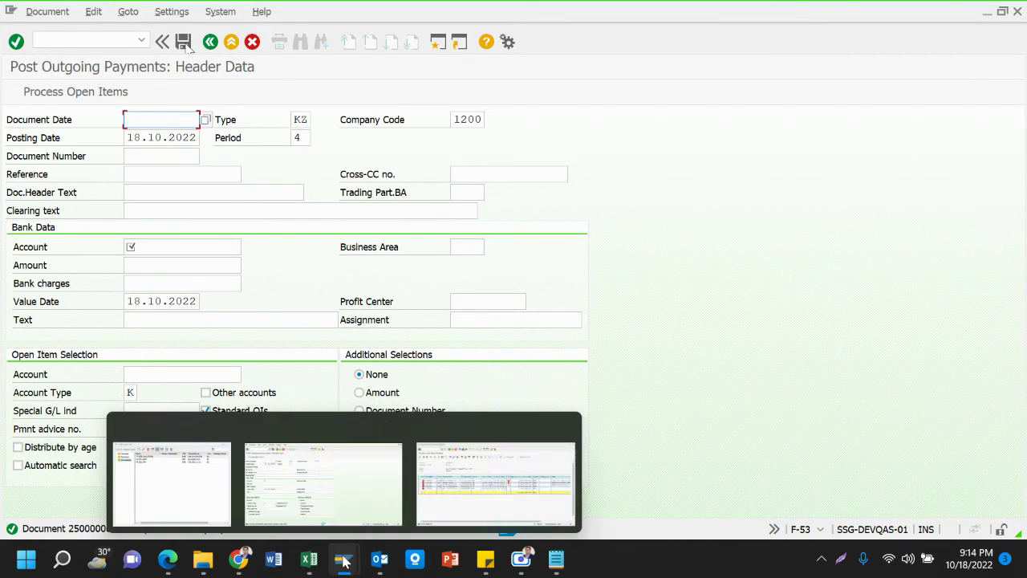
click(469, 493)
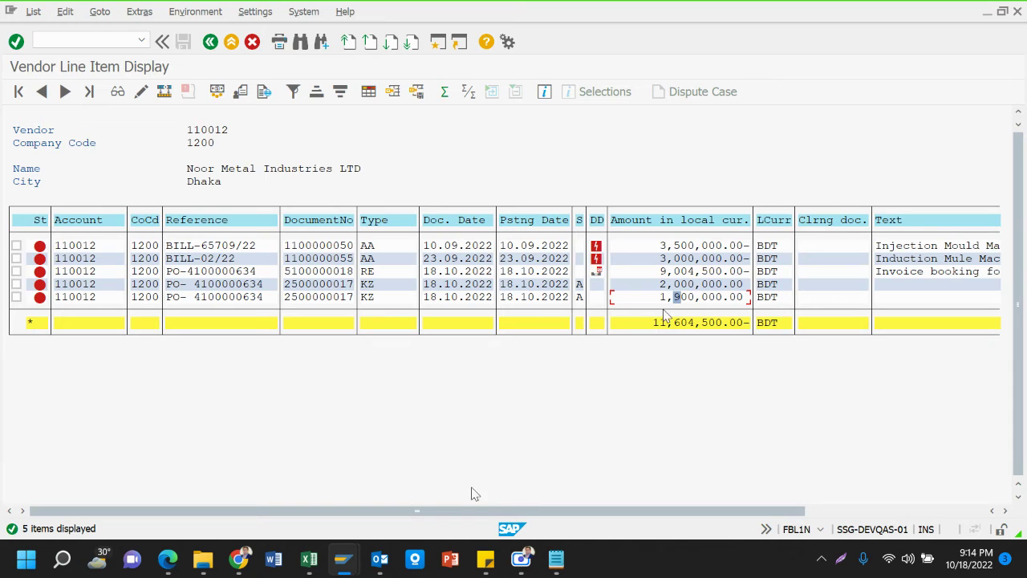
click(41, 13)
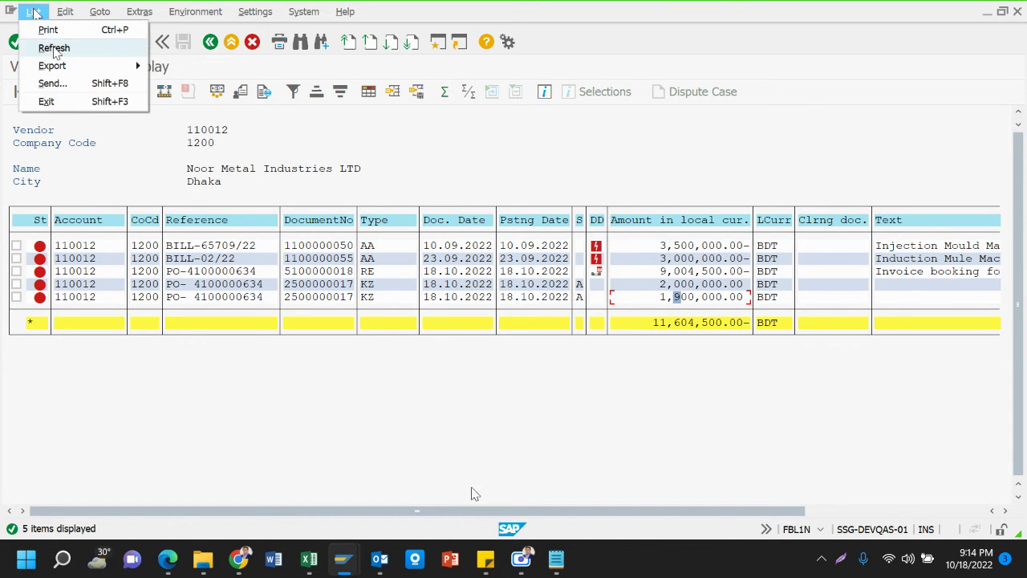
click(53, 50)
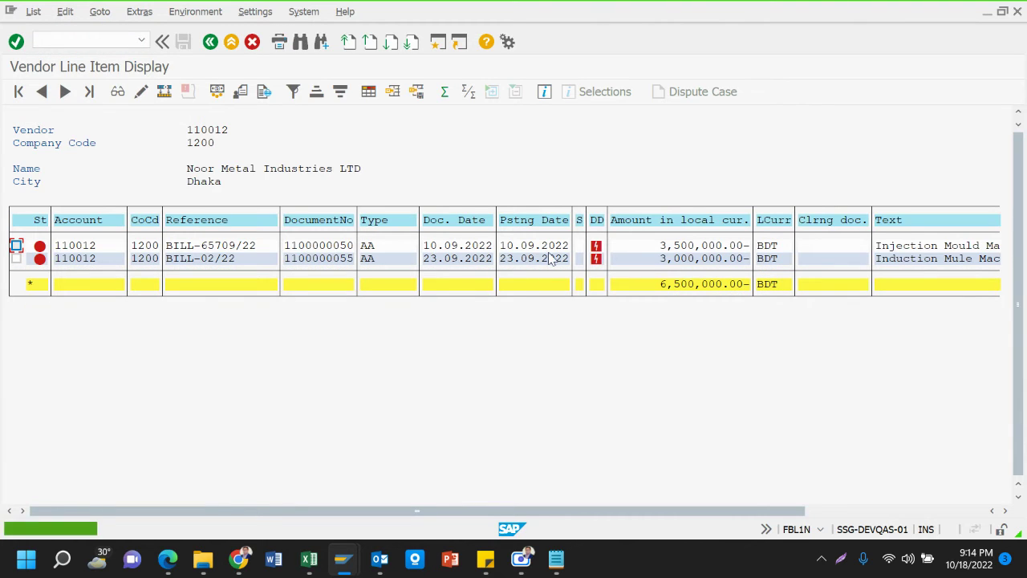
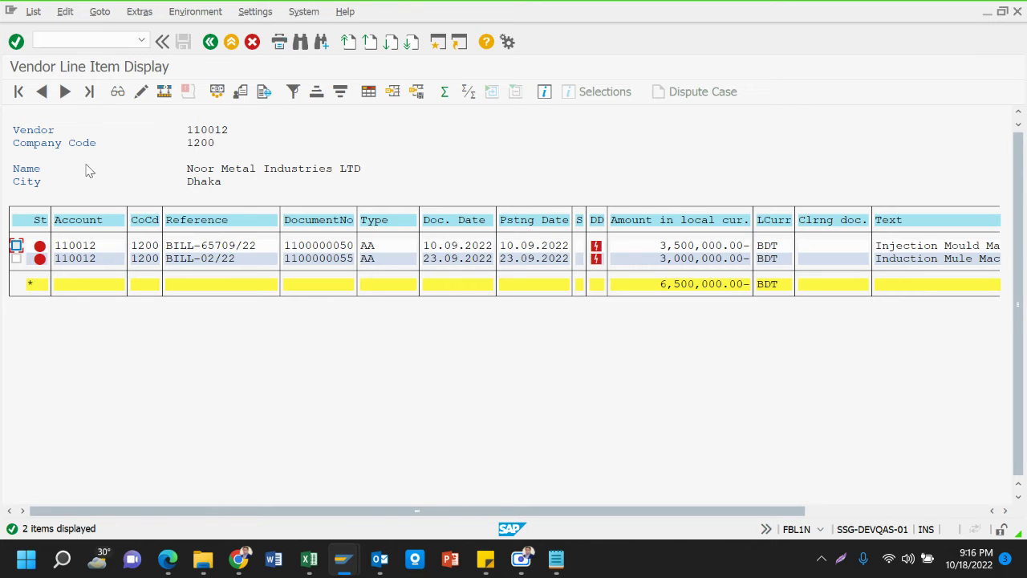
Look over the Notepad process notes, then return to the FBL1N vendor line item list
scroll(40, 135, right, 3)
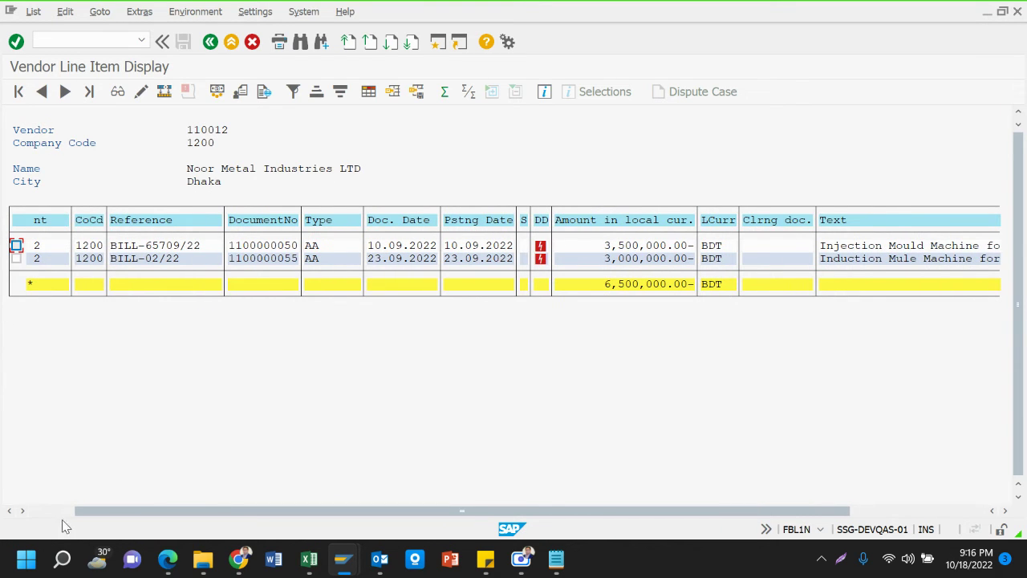
scroll(49, 518, left, 3)
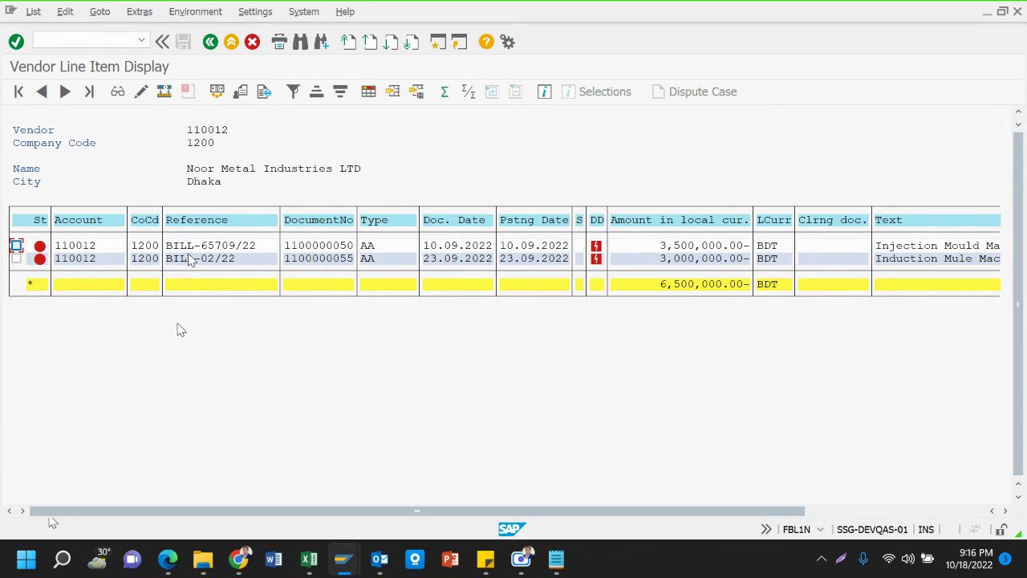
mouse_move(554, 567)
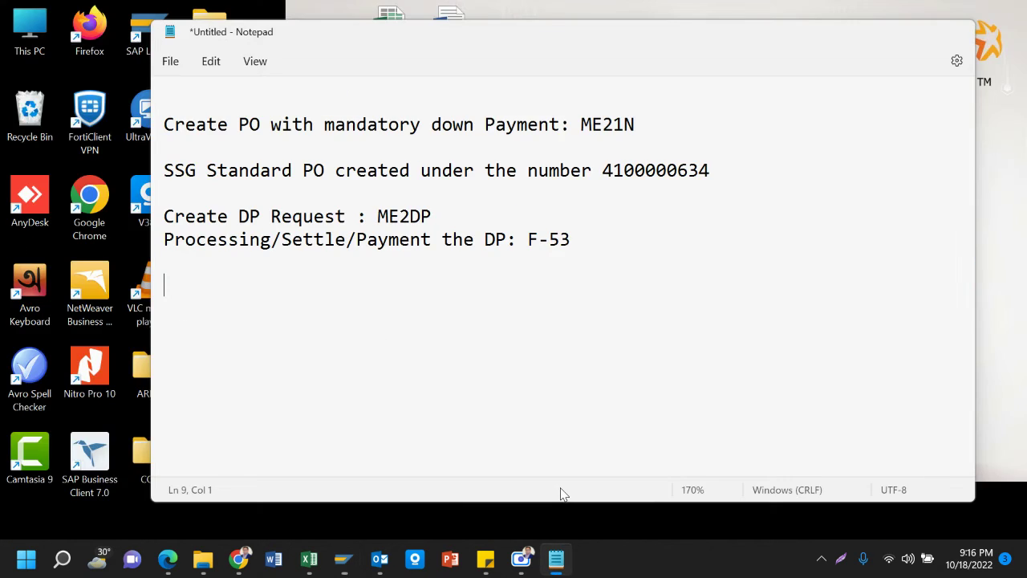
click(562, 493)
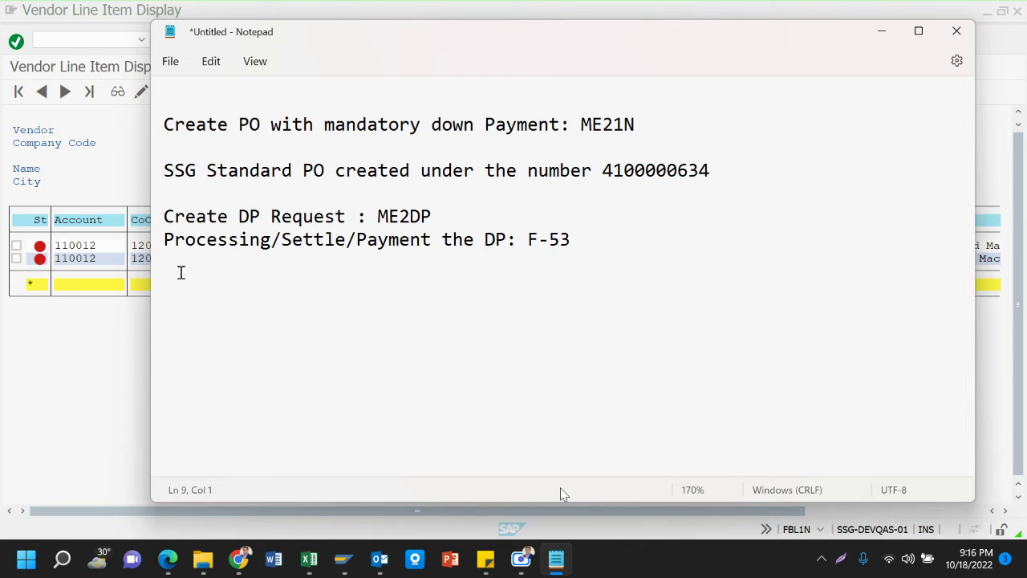
click(174, 271)
click(104, 263)
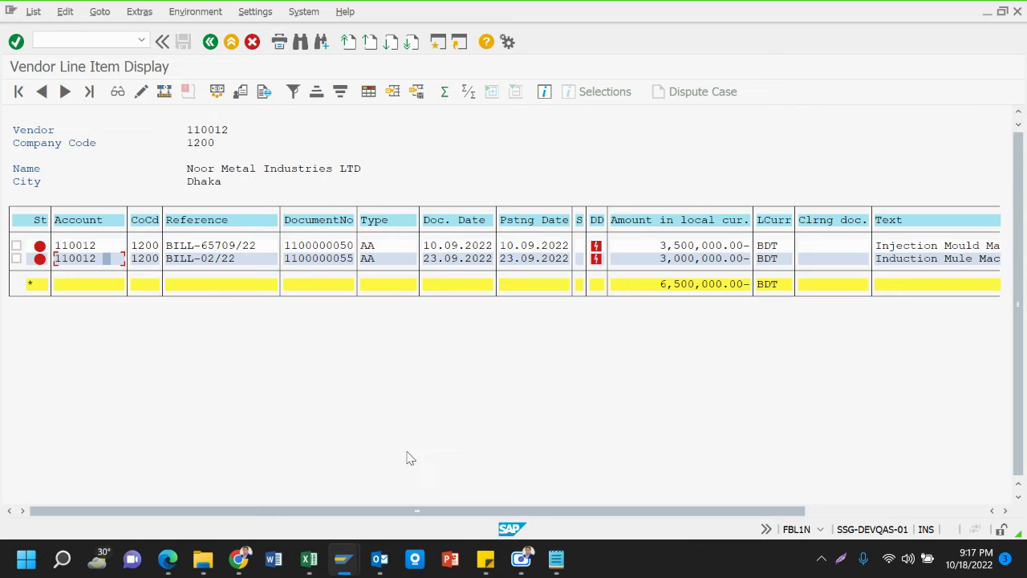
In Book1, inspect the Bill Amount, Less Advance Payment, Bank credit and Net Amount formulas
mouse_move(309, 559)
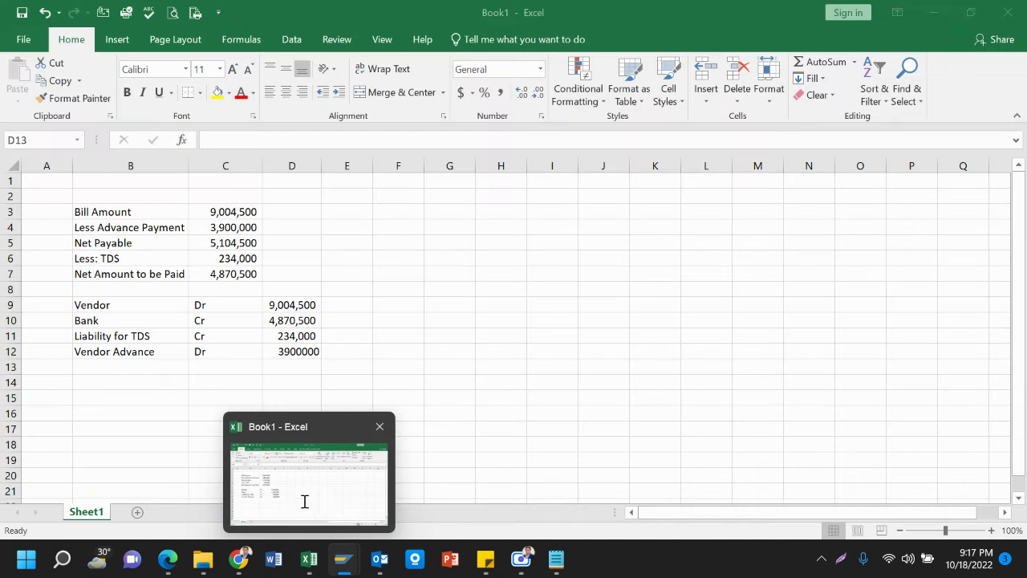
click(303, 503)
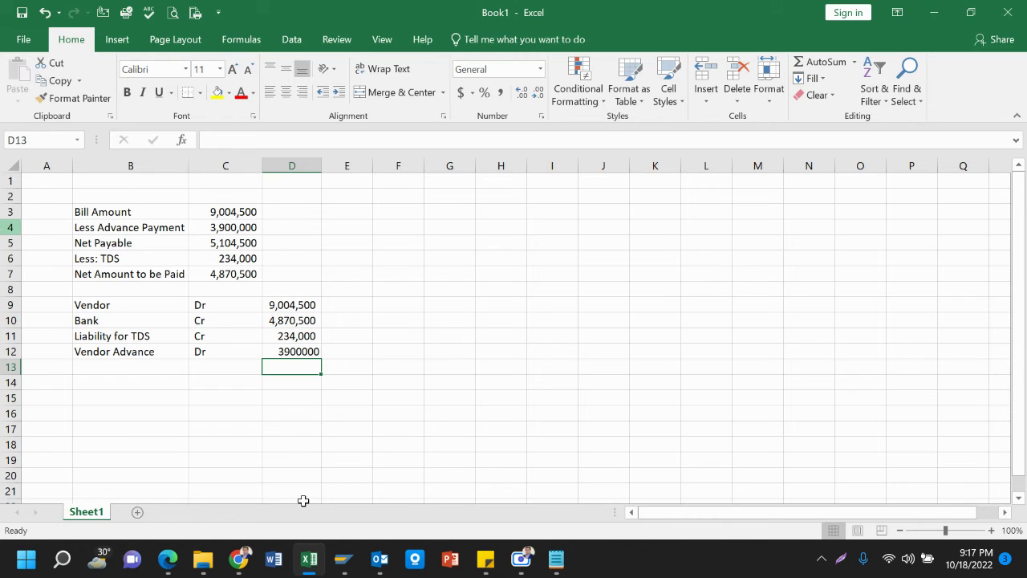
click(239, 214)
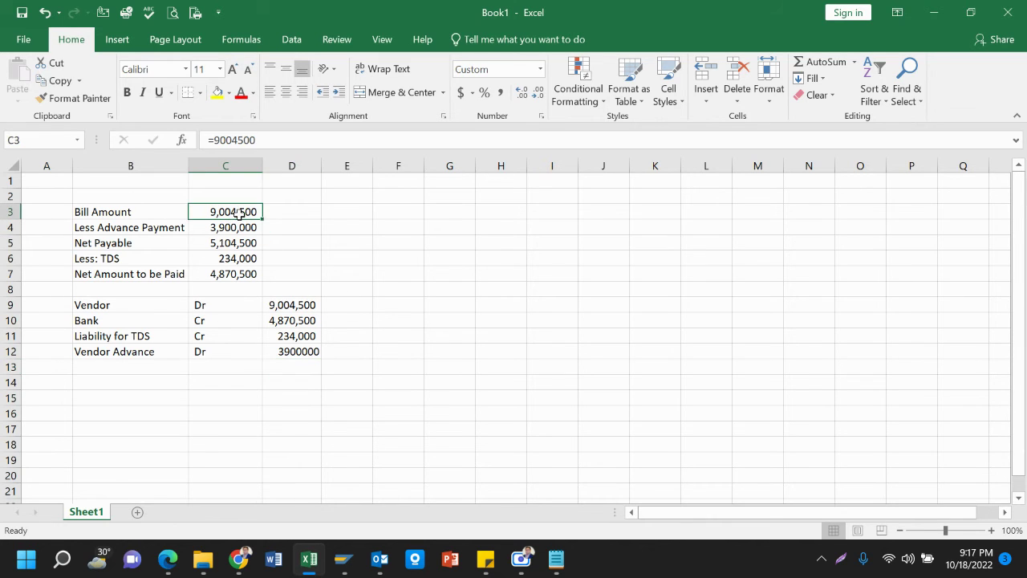
click(239, 228)
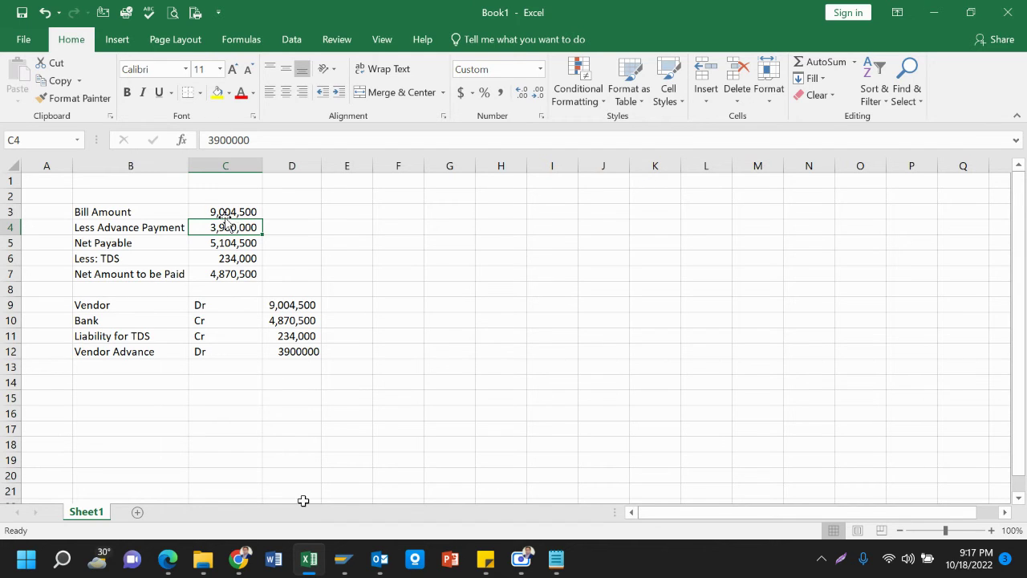
click(297, 321)
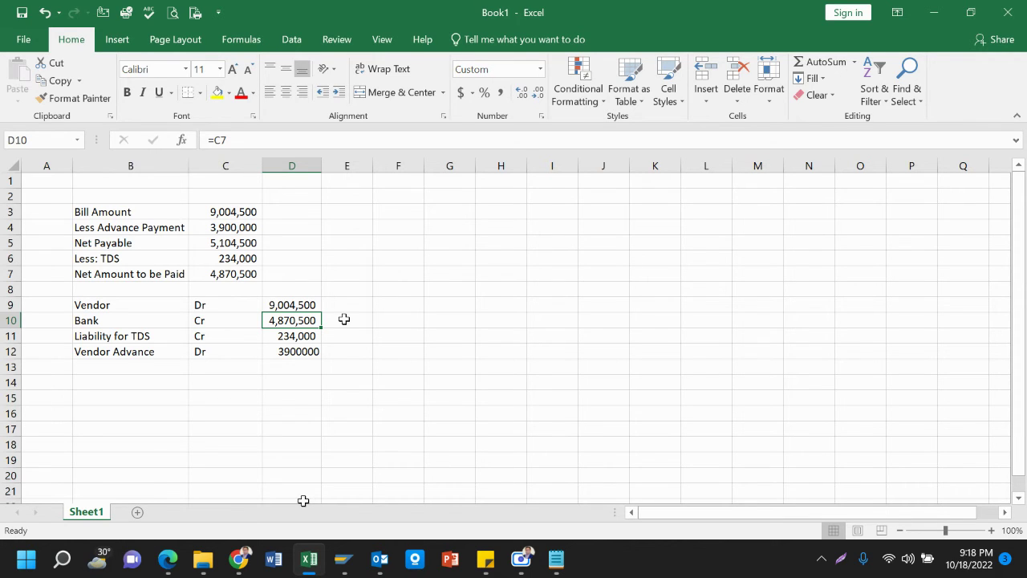
click(233, 273)
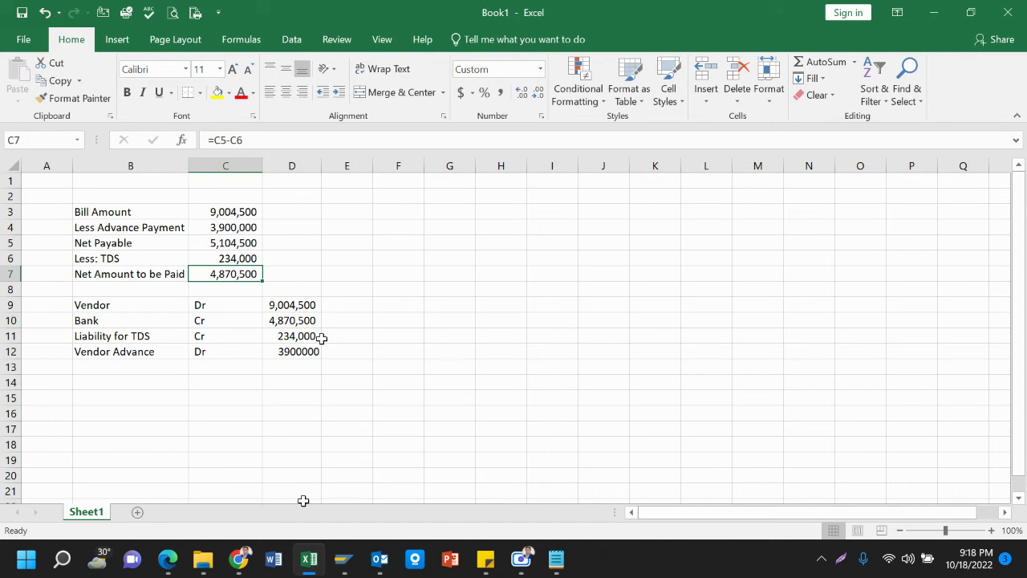
Glance at the notes, then check that the Vendor debit is linked to Bill Amount
mouse_move(566, 548)
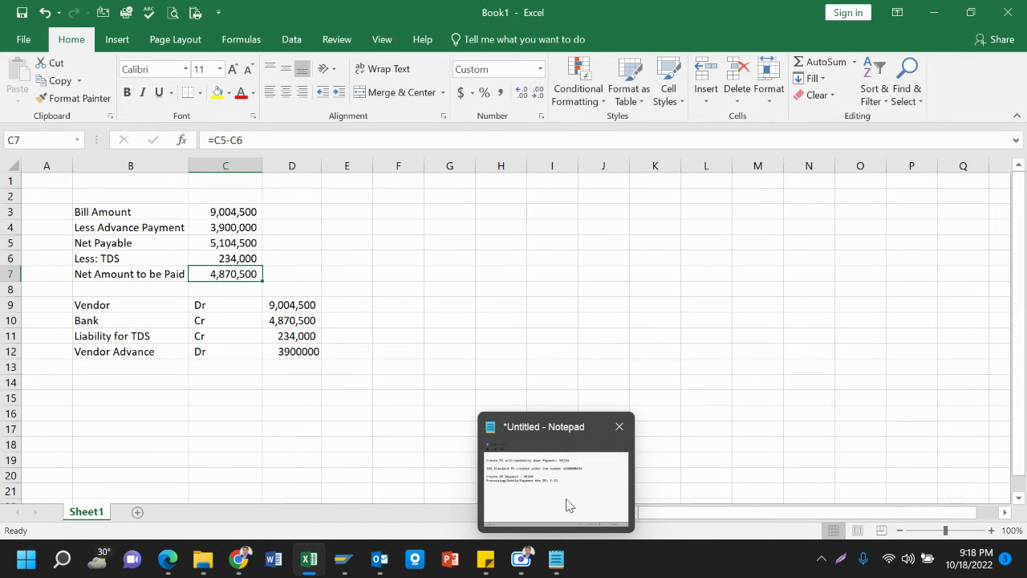
click(567, 502)
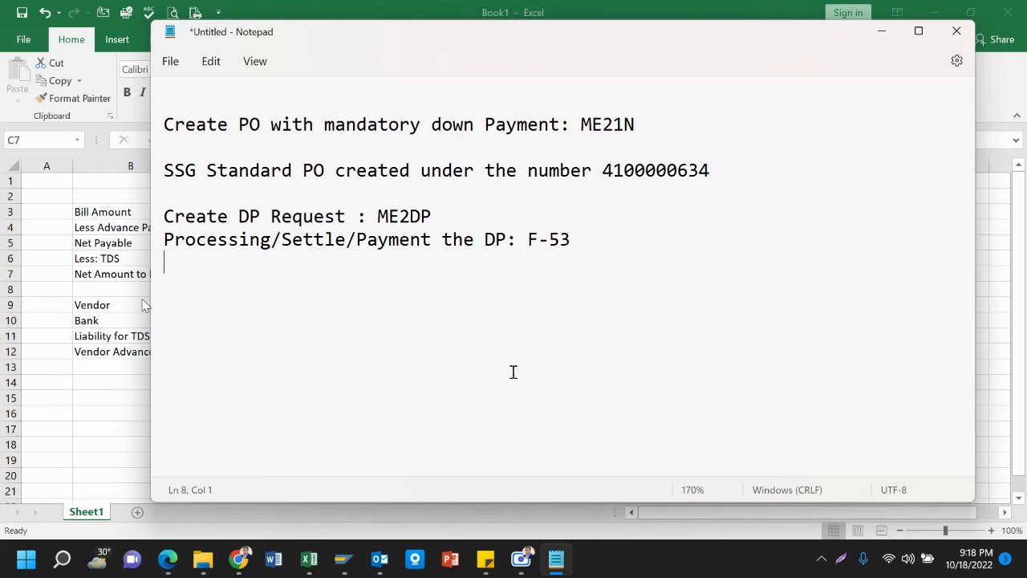
click(138, 299)
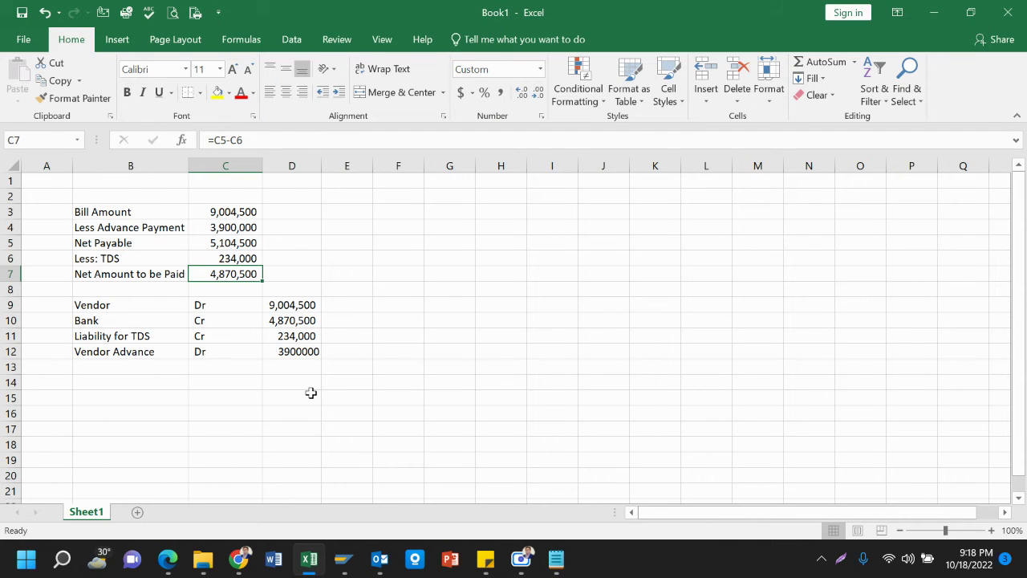
click(272, 306)
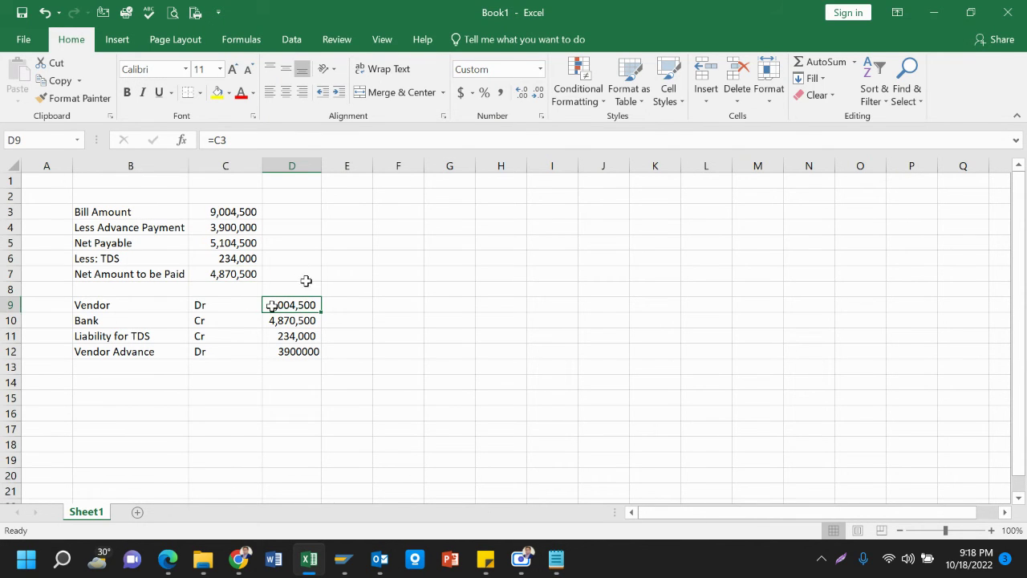
Capture the Excel calculation table region with Lightshot and copy it to the clipboard
click(844, 559)
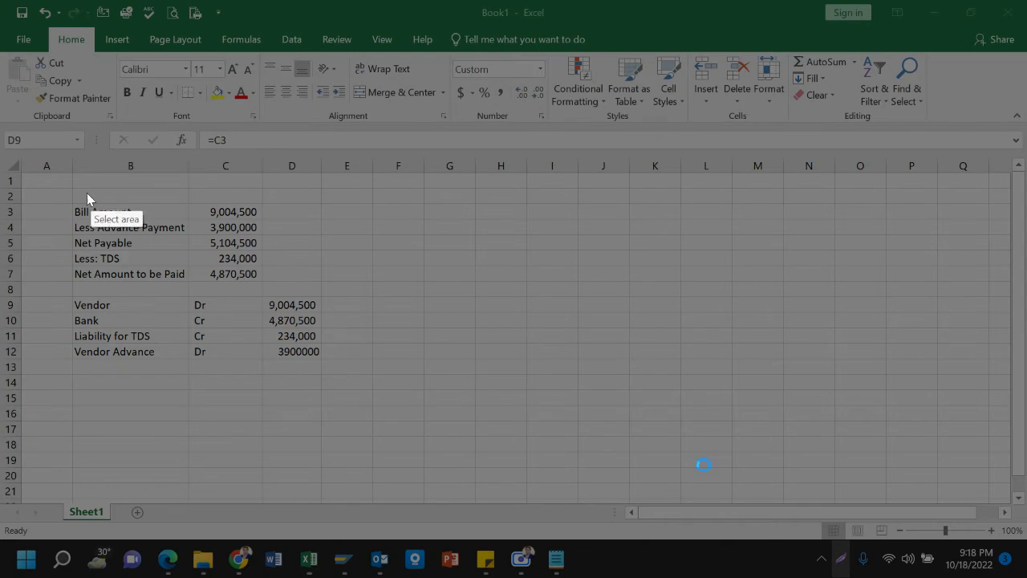
drag(61, 186, 359, 398)
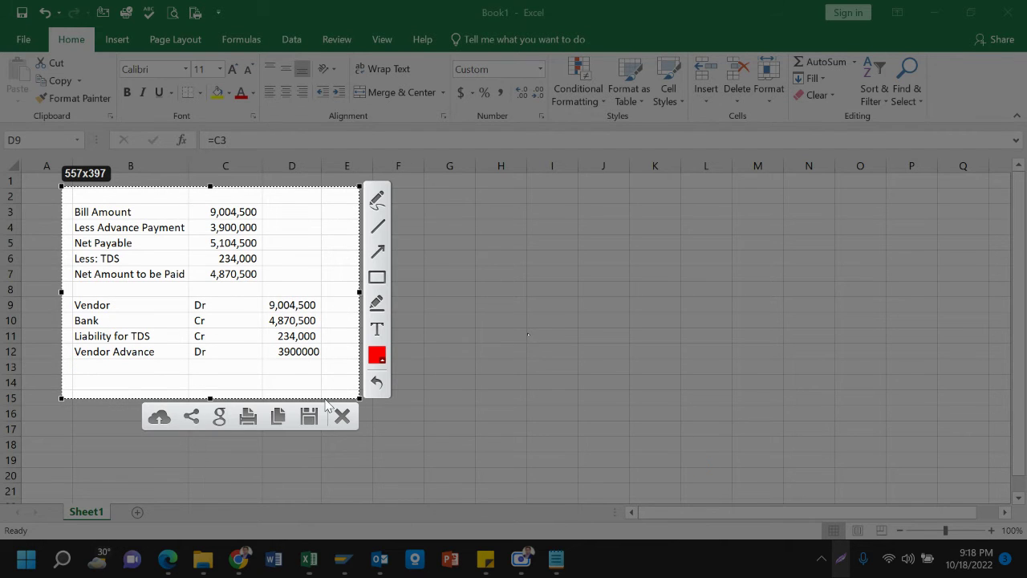
click(278, 416)
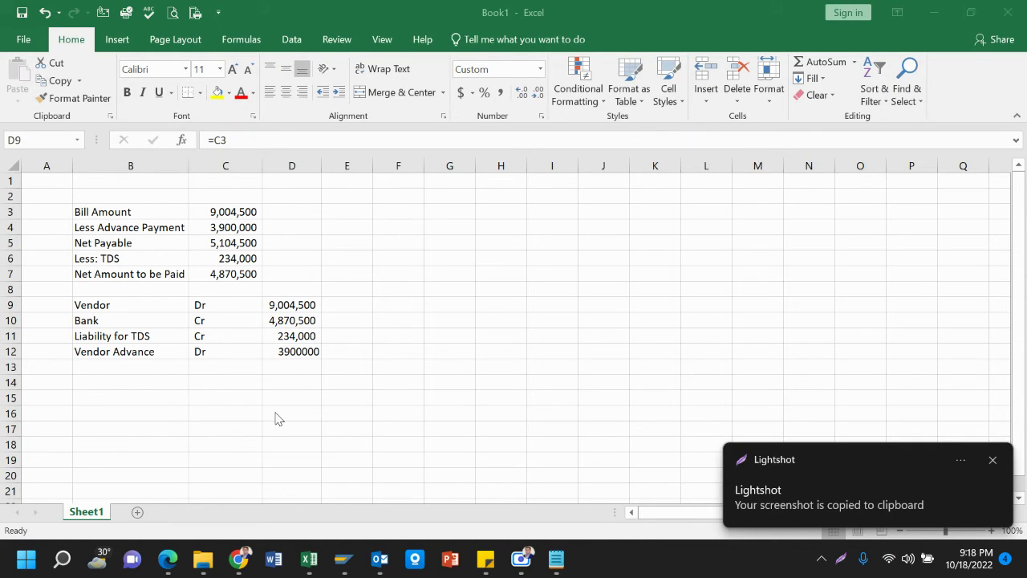
mouse_move(345, 562)
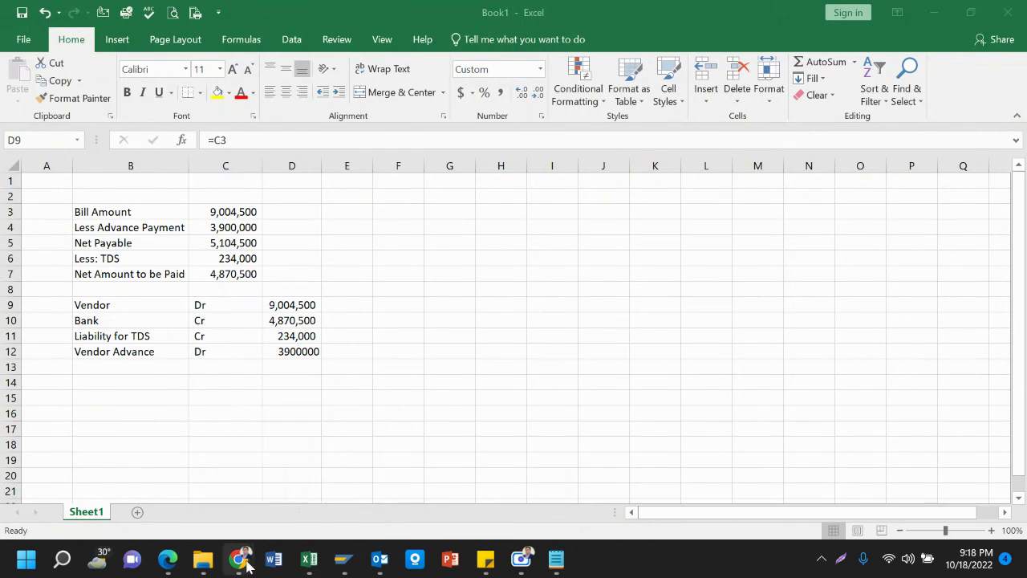
Paste the settlement screenshot into the SAP-FICO 14th Batch WhatsApp chat and send it
mouse_move(245, 564)
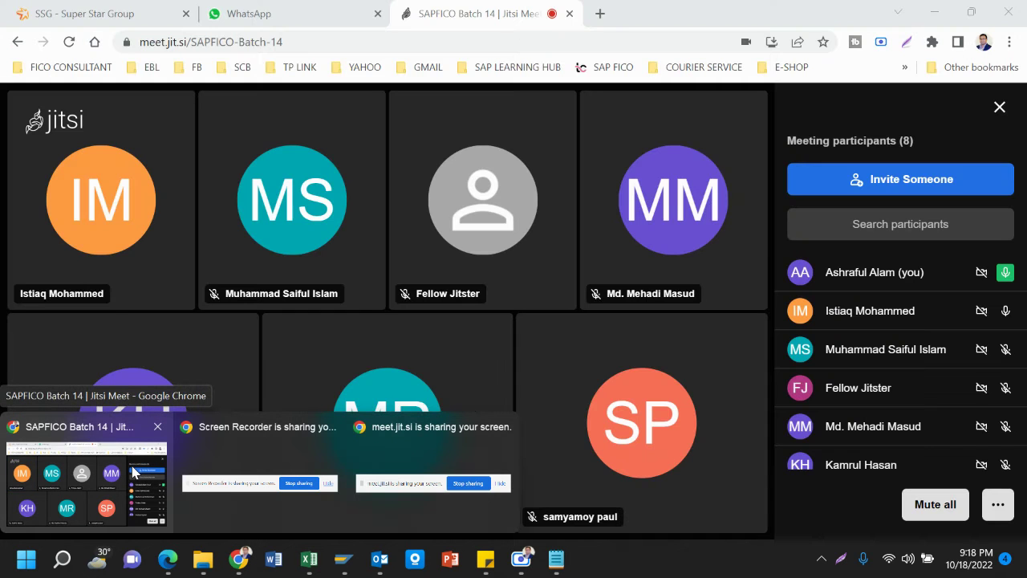
click(133, 472)
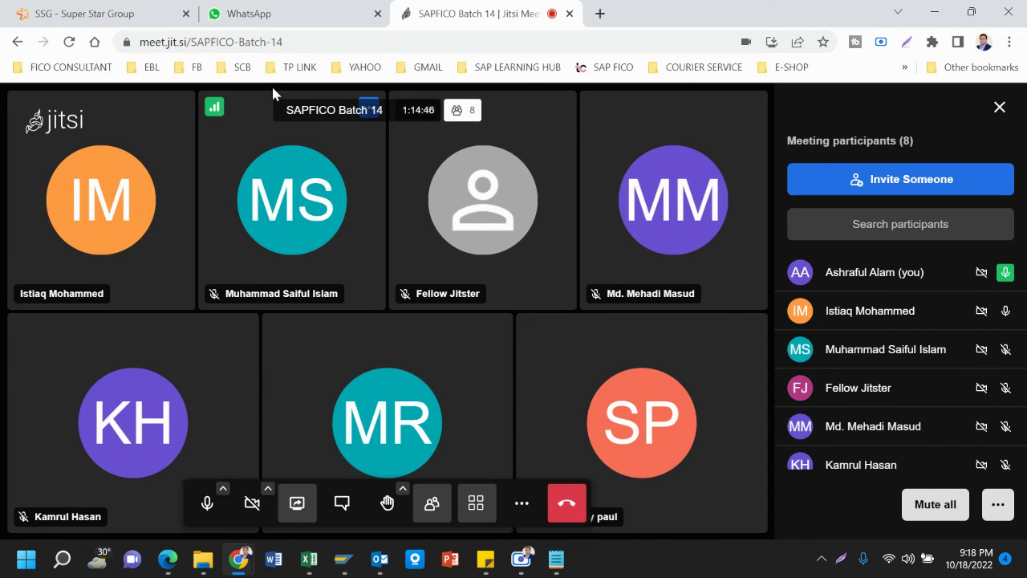
click(285, 16)
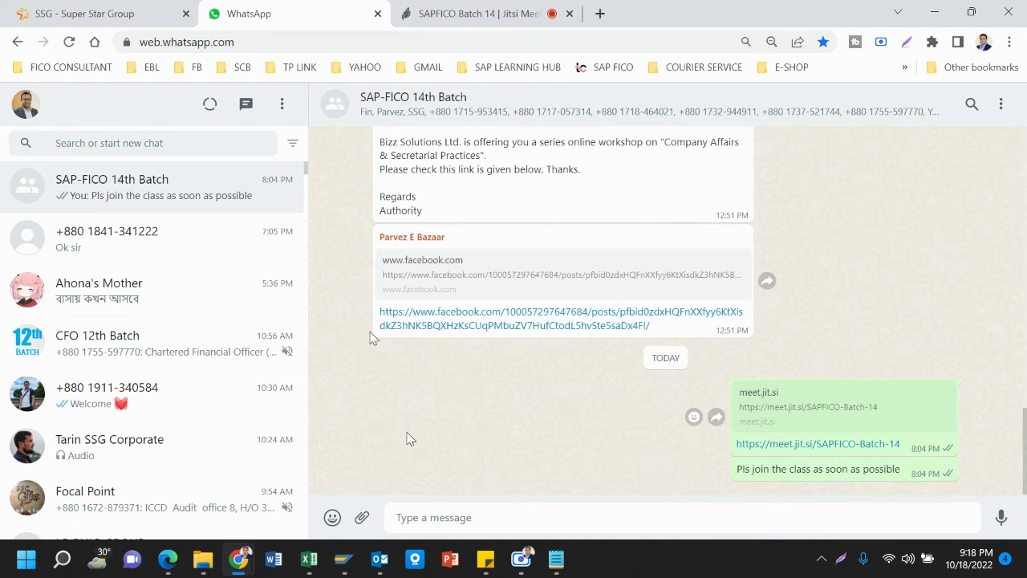
key(ctrl+v)
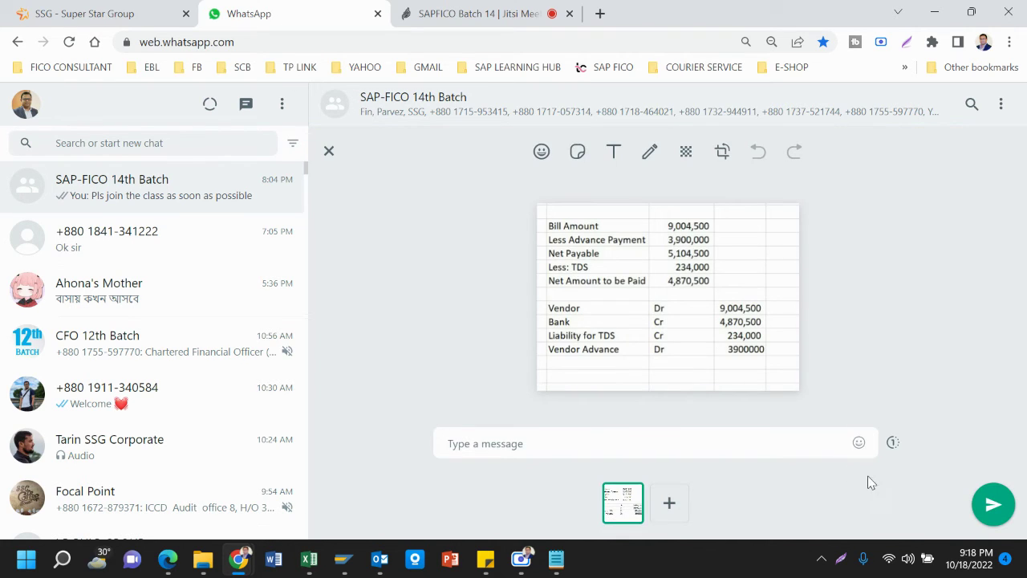
click(994, 505)
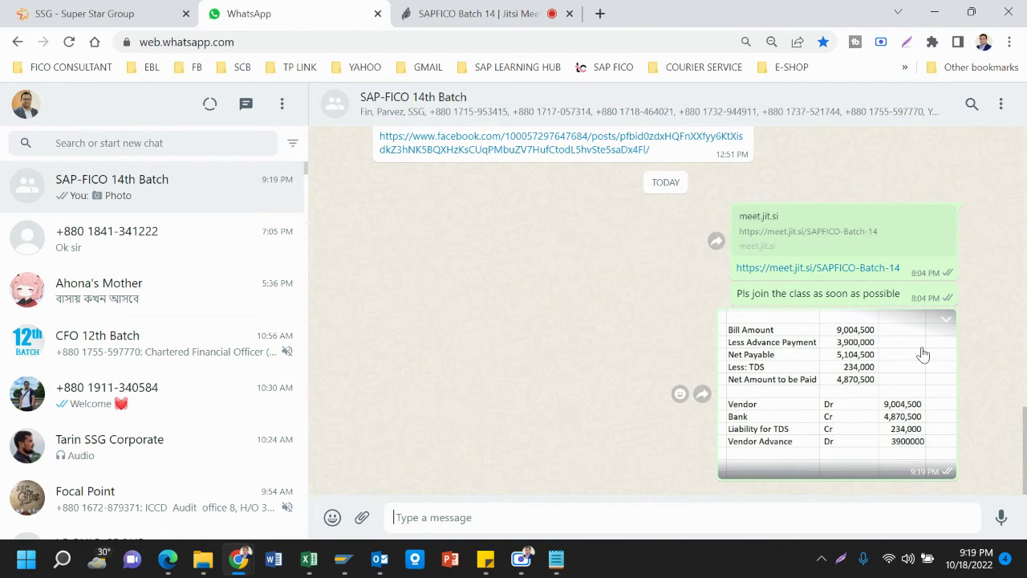
Exit the Post Outgoing Payments form, confirming Yes, and bring the Notepad outline forward
mouse_move(341, 565)
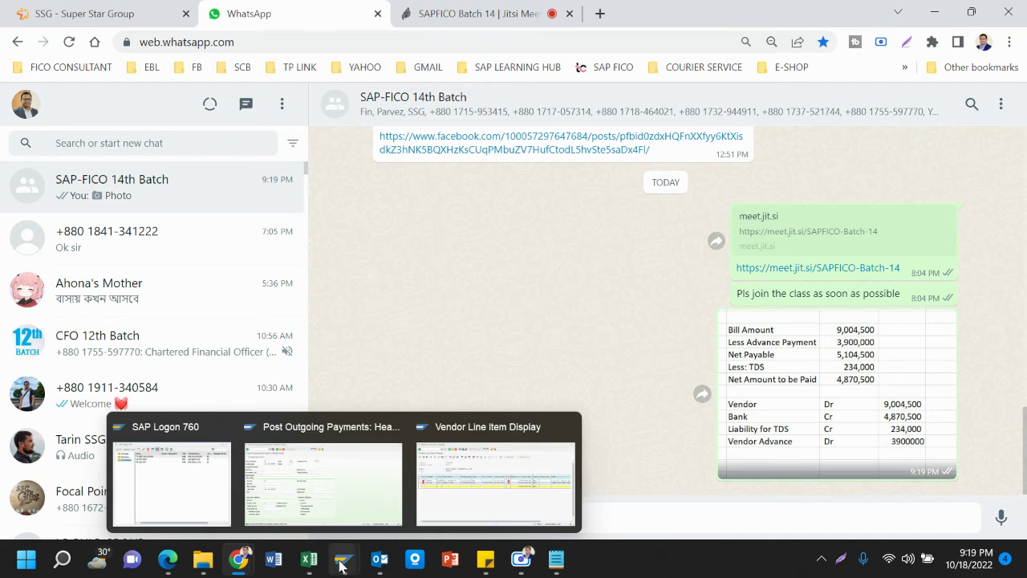
click(360, 489)
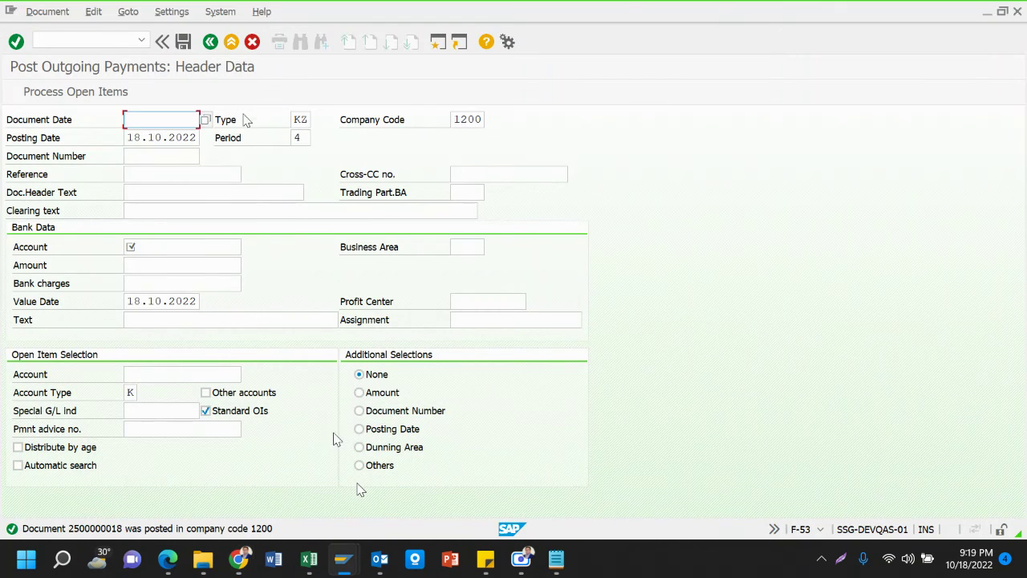
click(232, 45)
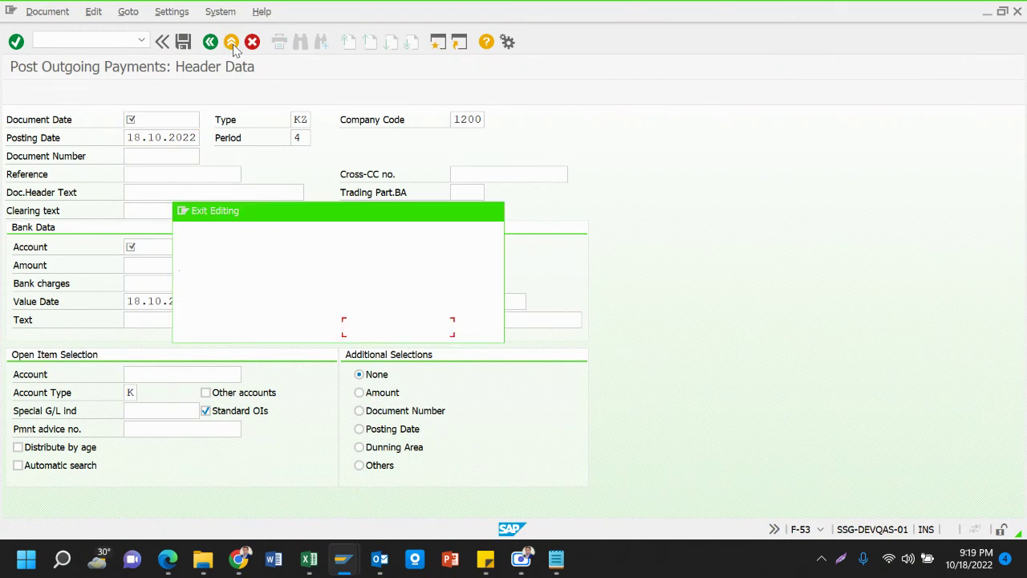
click(270, 328)
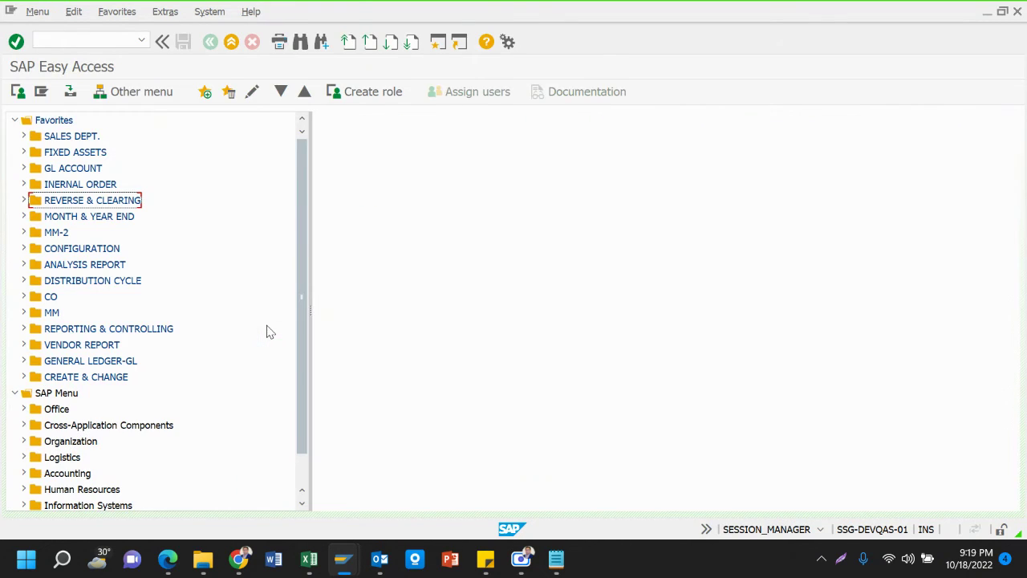
click(108, 39)
click(556, 560)
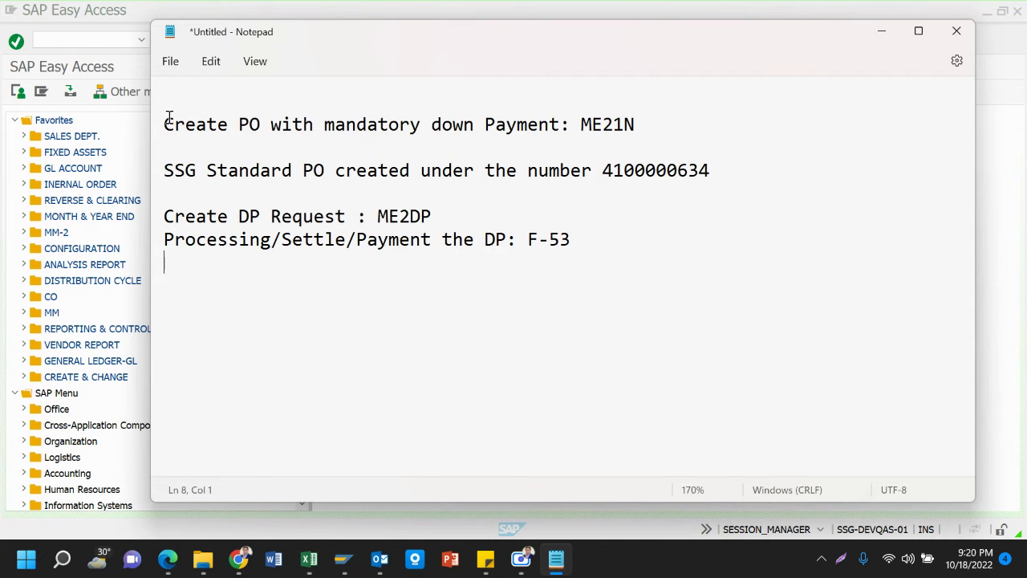
Remove the whole down-payment outline from Notepad and go back to the WhatsApp group chat
drag(166, 119, 608, 250)
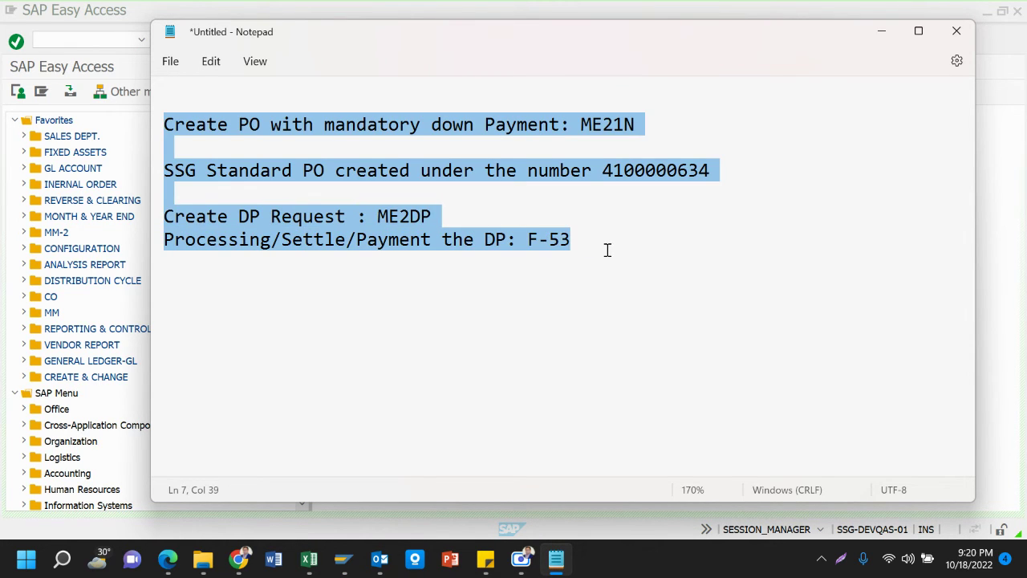
key(BackSpace)
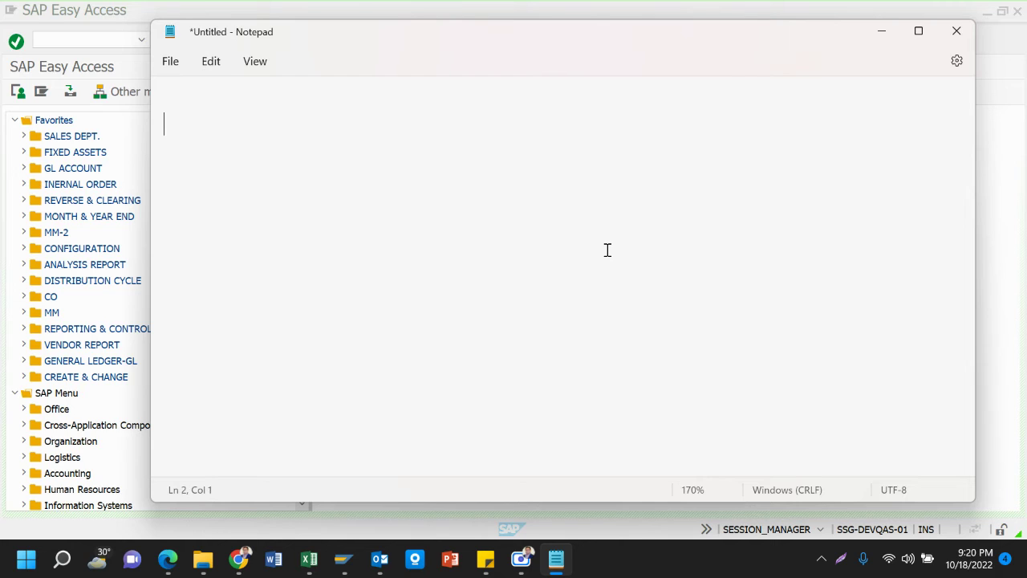
click(67, 158)
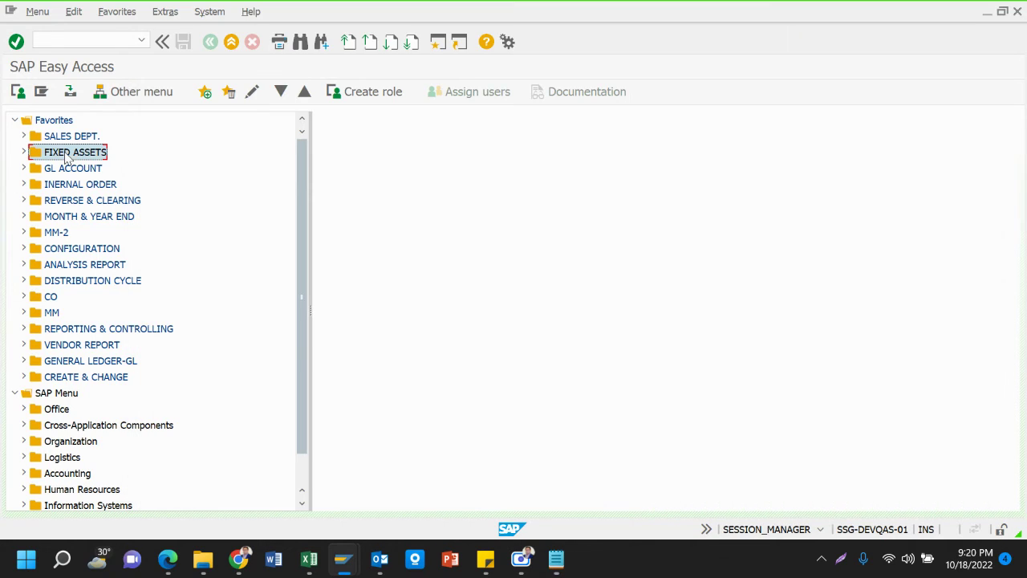
click(383, 562)
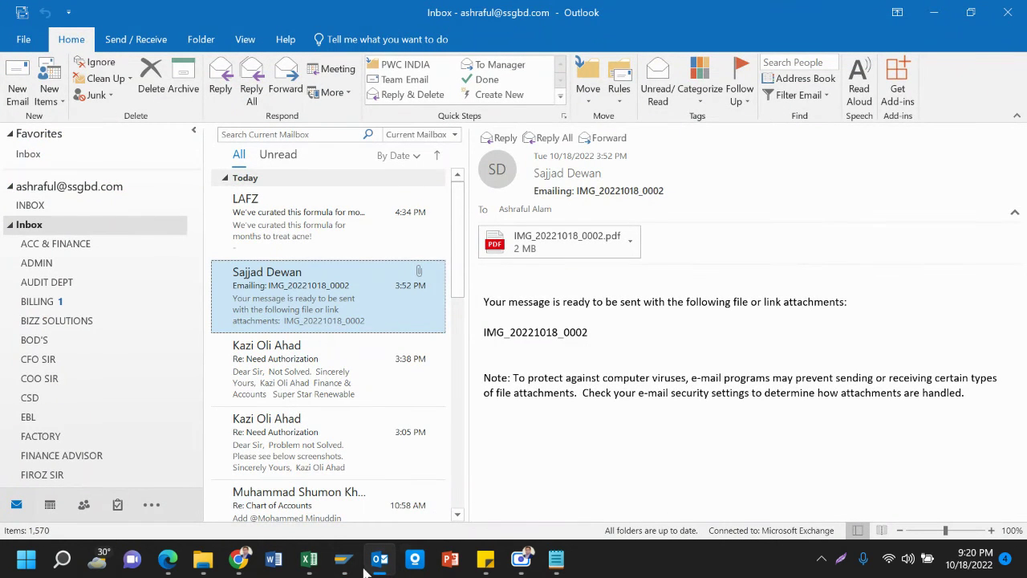
click(239, 561)
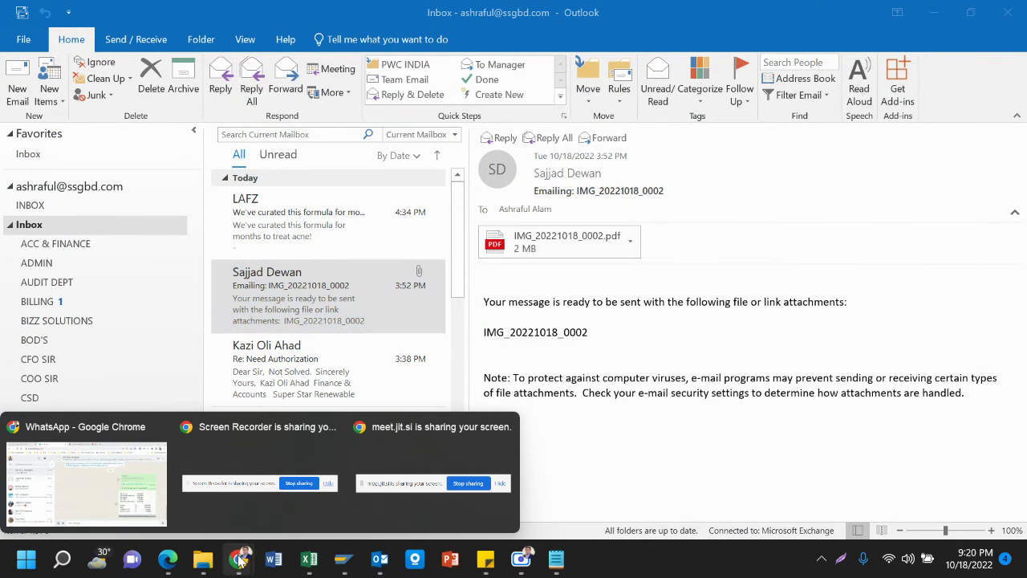
click(124, 484)
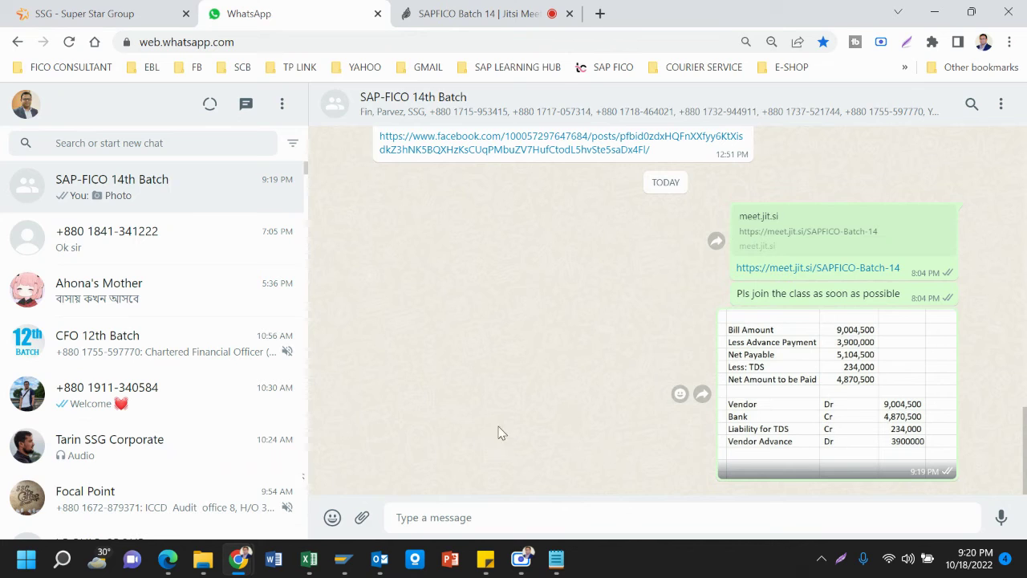
Paste the ME21N, ME2DP and F-53 outline into the group chat and send it
key(ctrl+v)
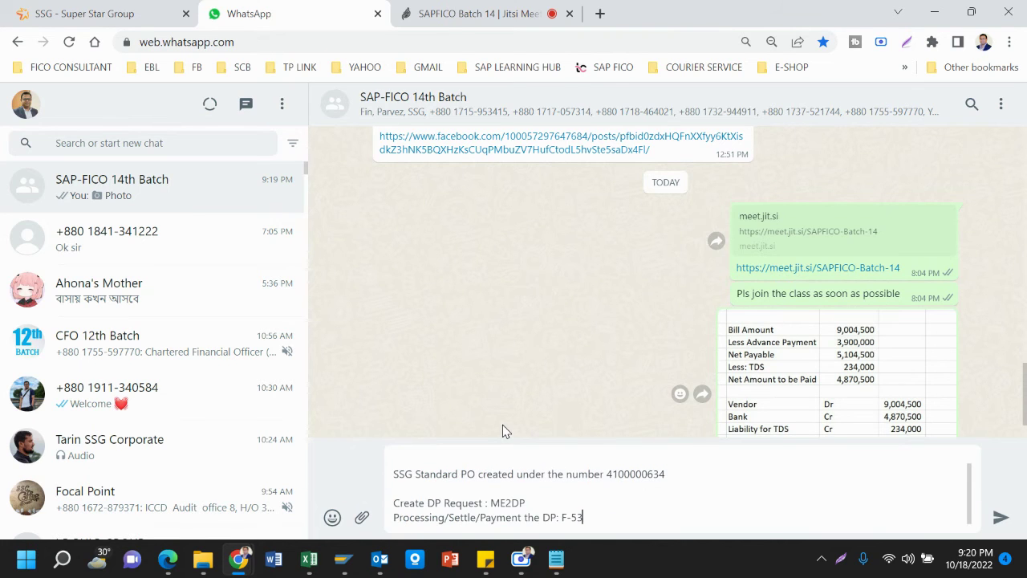
key(Return)
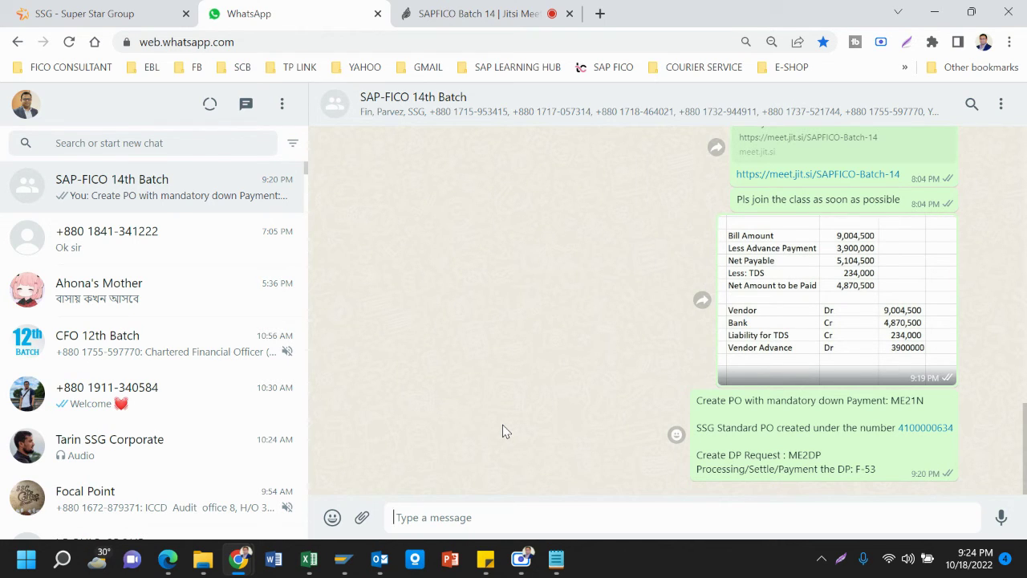
Switch to the SAPFICO Batch 14 Jitsi meeting with its 8 participants
click(481, 14)
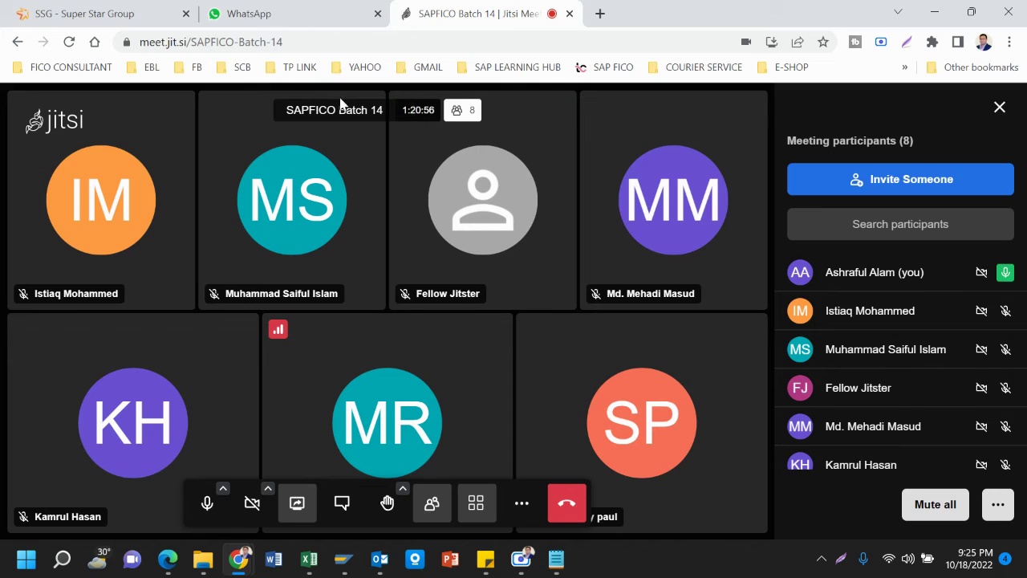
Go back to WhatsApp and bring the blank untitled Notepad note forward
click(279, 6)
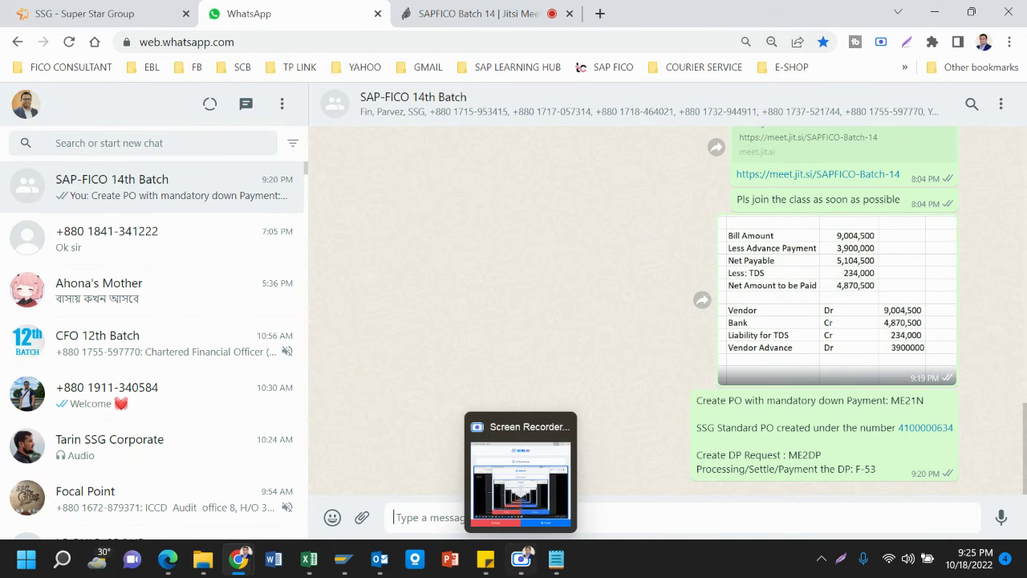
click(554, 561)
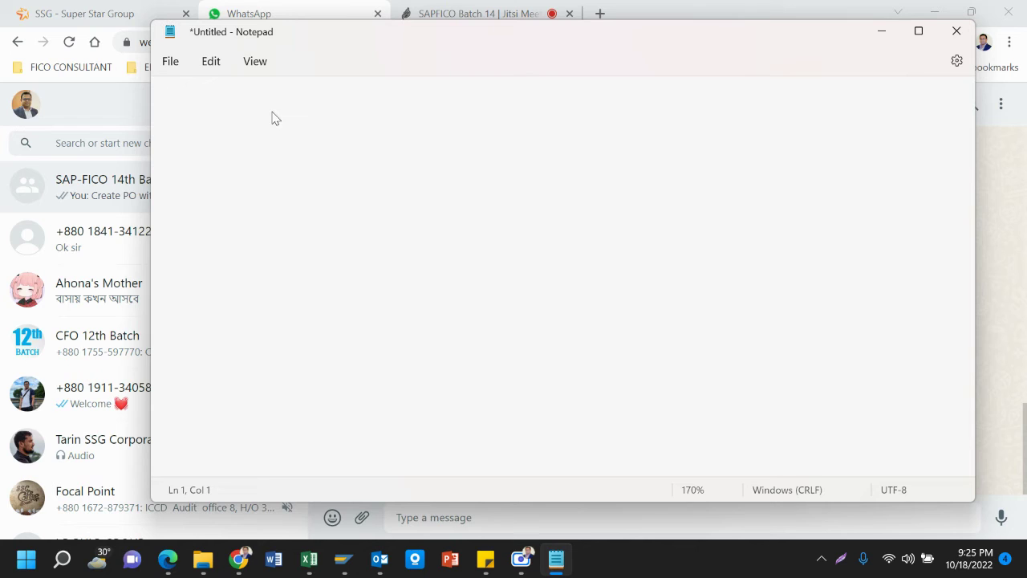
key(Return)
key(BackSpace)
key(Return)
key(BackSpace)
key(Return)
key(BackSpace)
click(181, 110)
Type the heading 'LC/ Import Process in SAP :' and start a dash list item beneath it
text(LC)
key(BackSpace)
text(?)
key(BackSpace)
text(/ Impo)
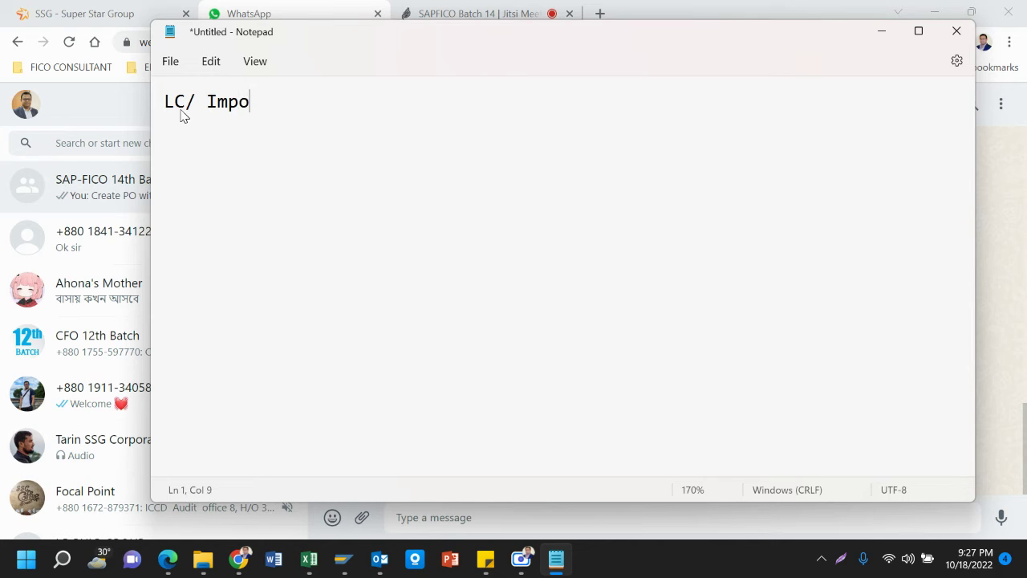
text(rt Process i)
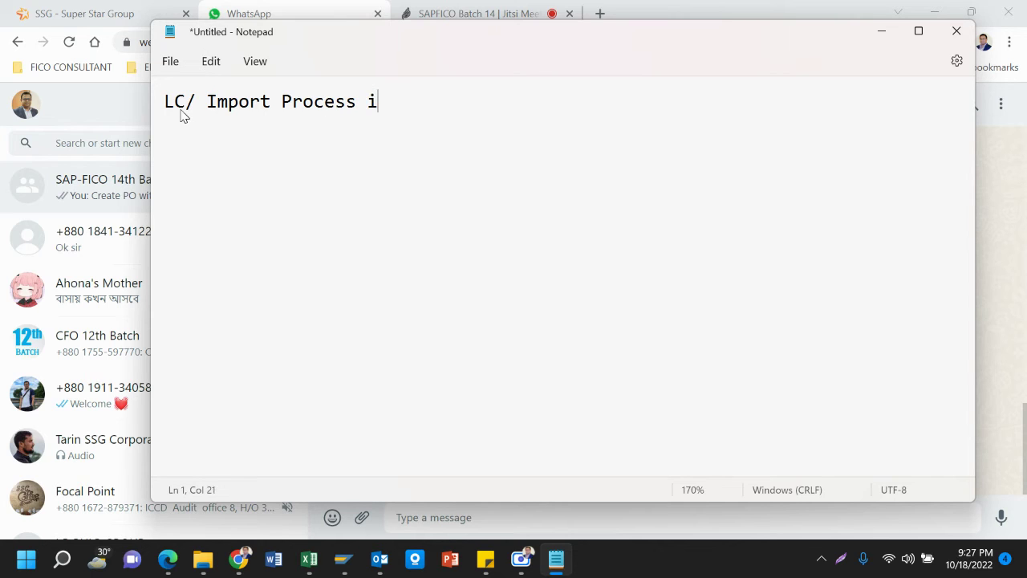
text(n SAP :)
key(Return)
key(Return)
text(-)
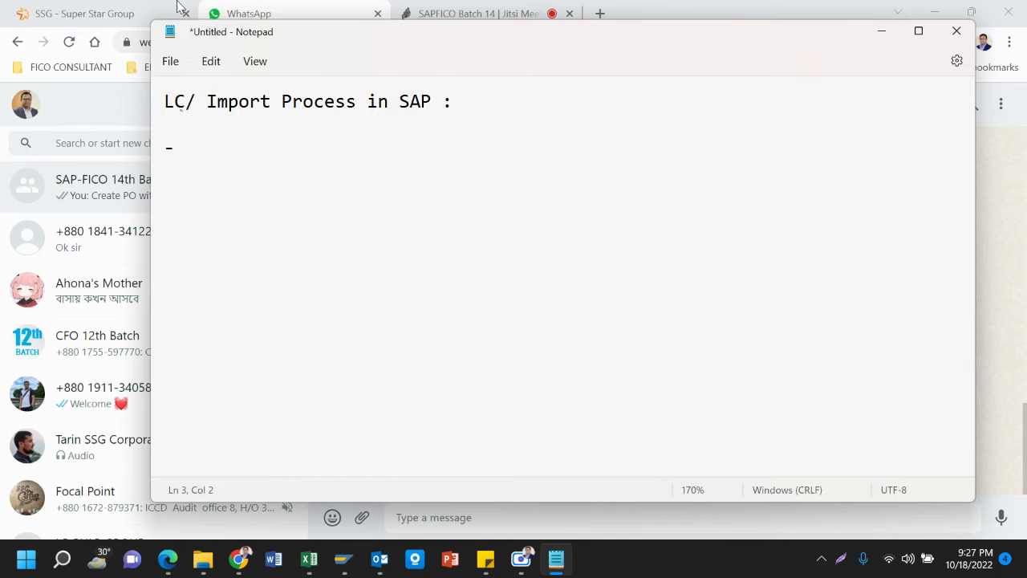
Replace the dash on line 3 with 'PI> Proforma Invoice' and move down past the blank lines
text(PI>)
key(Left)
key(Left)
key(Left)
key(Left)
key(BackSpace)
key(BackSpace)
key(Right)
key(Right)
key(Right)
key(Right)
text(Profor)
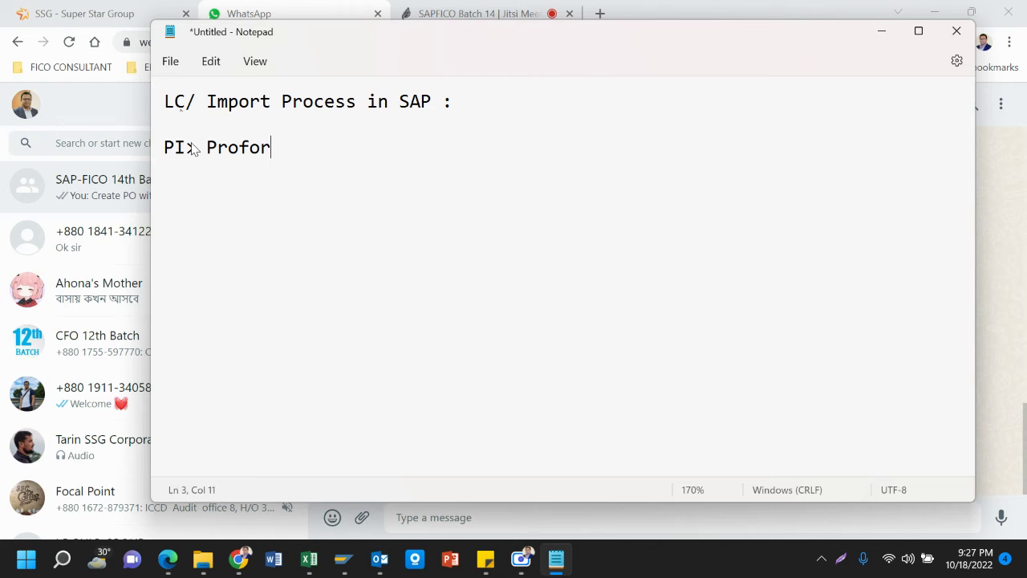
text(ma Invoice)
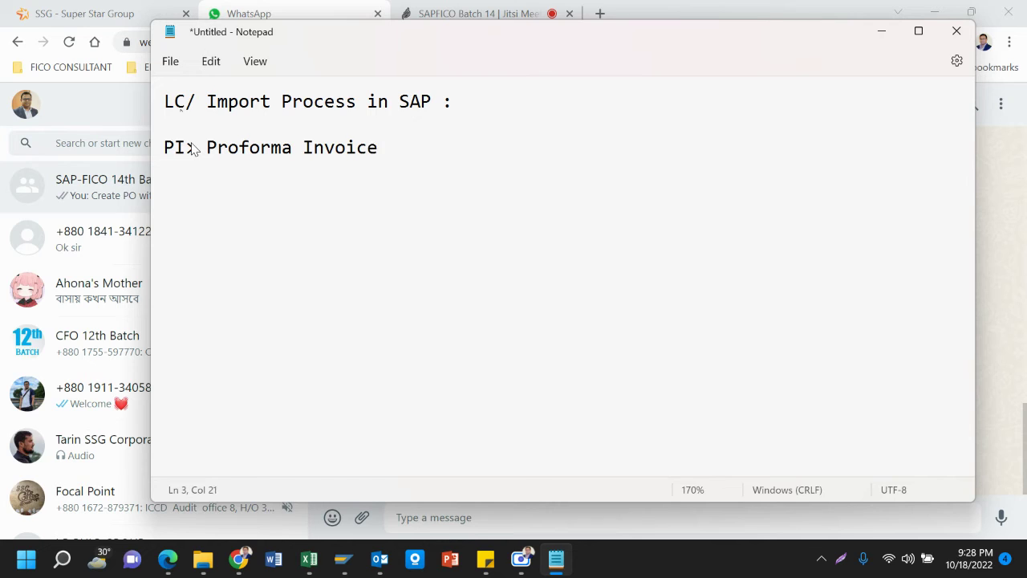
text(:)
key(BackSpace)
key(BackSpace)
key(BackSpace)
key(Return)
key(Return)
mouse_move(346, 561)
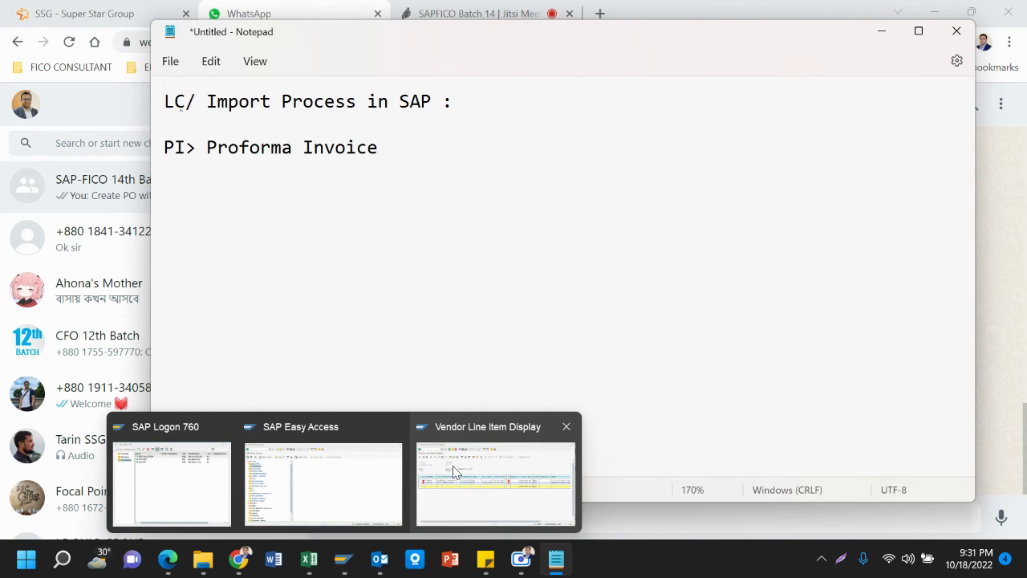
click(353, 495)
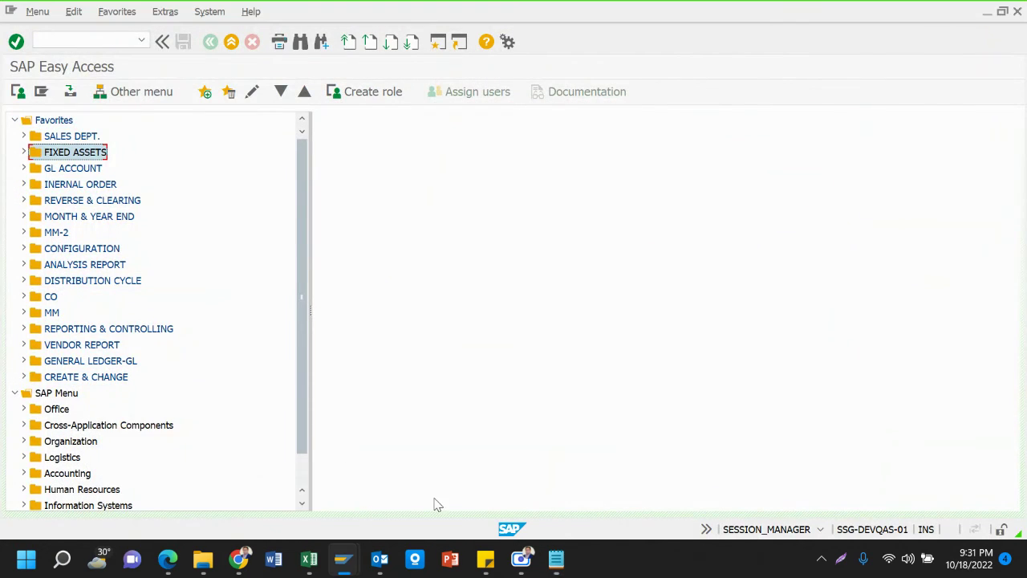
mouse_move(556, 560)
click(552, 471)
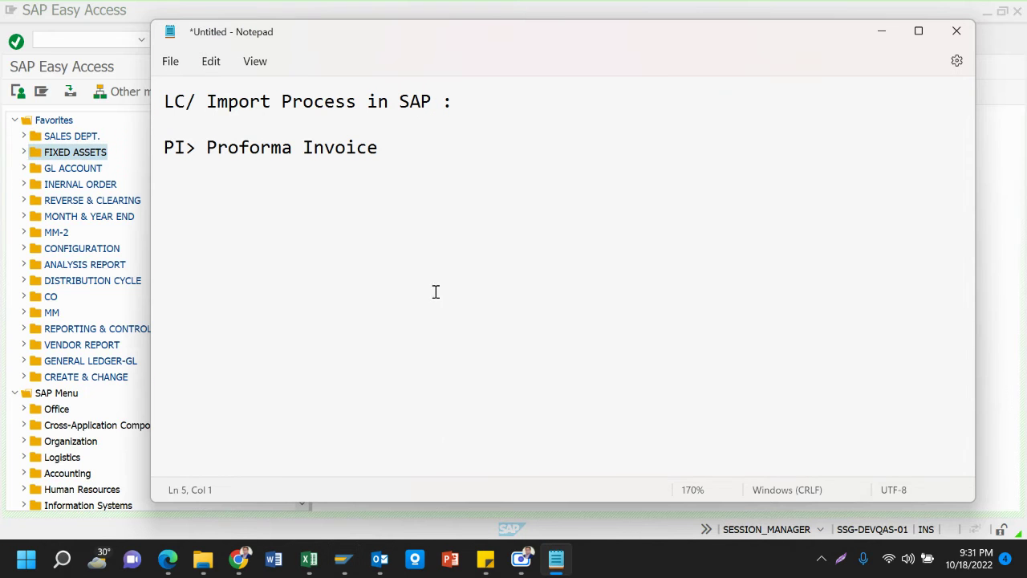
click(431, 155)
key(BackSpace)
key(BackSpace)
key(Return)
key(Return)
key(BackSpace)
key(Return)
key(BackSpace)
key(Return)
Add a colon after 'Proforma Invoice' and settle on line 5 below it
click(294, 163)
click(386, 156)
text(:)
key(Return)
key(Return)
key(Up)
key(Down)
key(Up)
key(Down)
key(Up)
key(Down)
key(Up)
key(Down)
key(Up)
key(Down)
Type the bullets '- Insurance' and '- LC Processing Charge' under Proforma Invoice
text(-)
text(I)
text(si)
key(BackSpace)
text(uran)
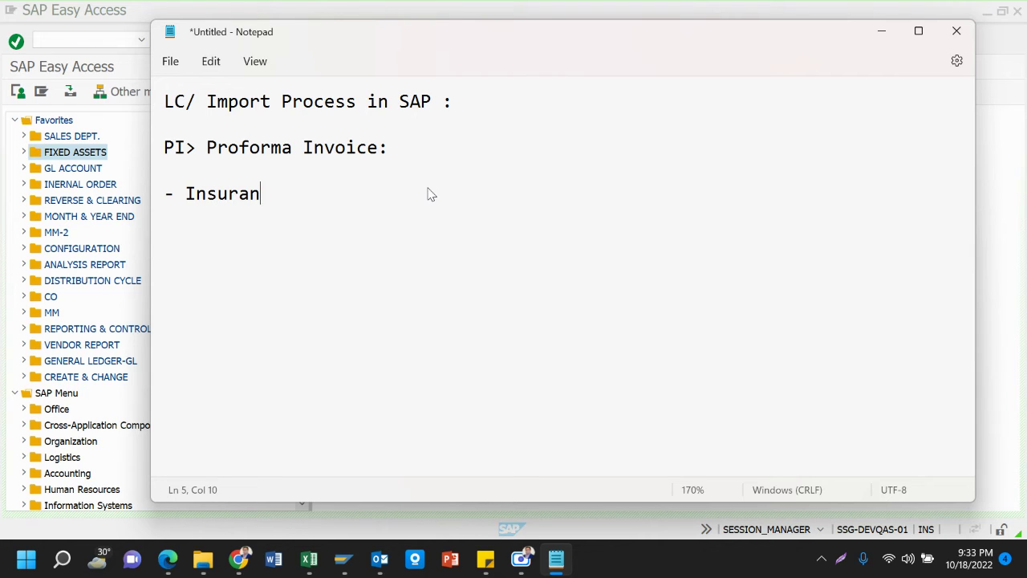
text(ce)
key(Return)
text(- LC Processing )
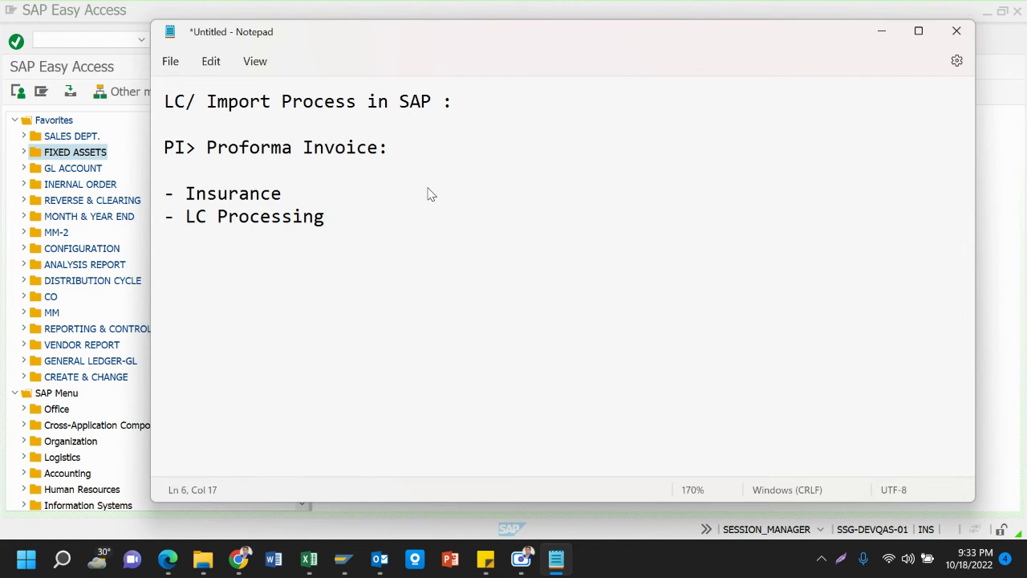
text(Charge)
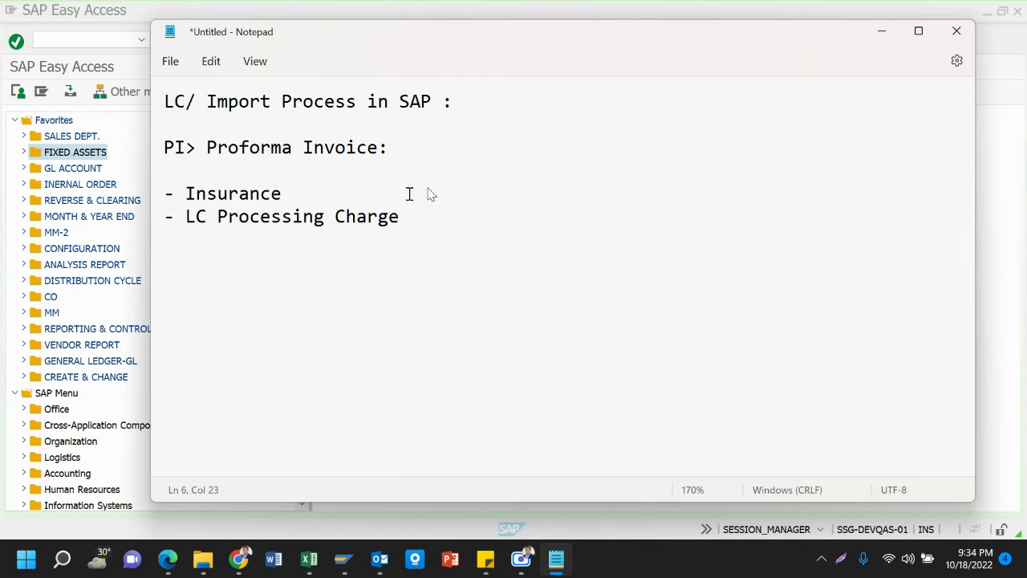
click(302, 213)
click(295, 192)
key(Up)
key(Down)
key(Down)
key(Up)
key(Down)
key(Up)
key(Down)
key(Down)
key(Up)
key(Up)
key(Down)
key(Down)
key(Up)
key(Up)
key(Down)
key(Down)
key(Up)
key(Up)
Write the debit line 'Dr. Insurance Vendor (Advance)' below the Proforma Invoice list
click(170, 285)
click(171, 274)
text(Dr.)
text(In)
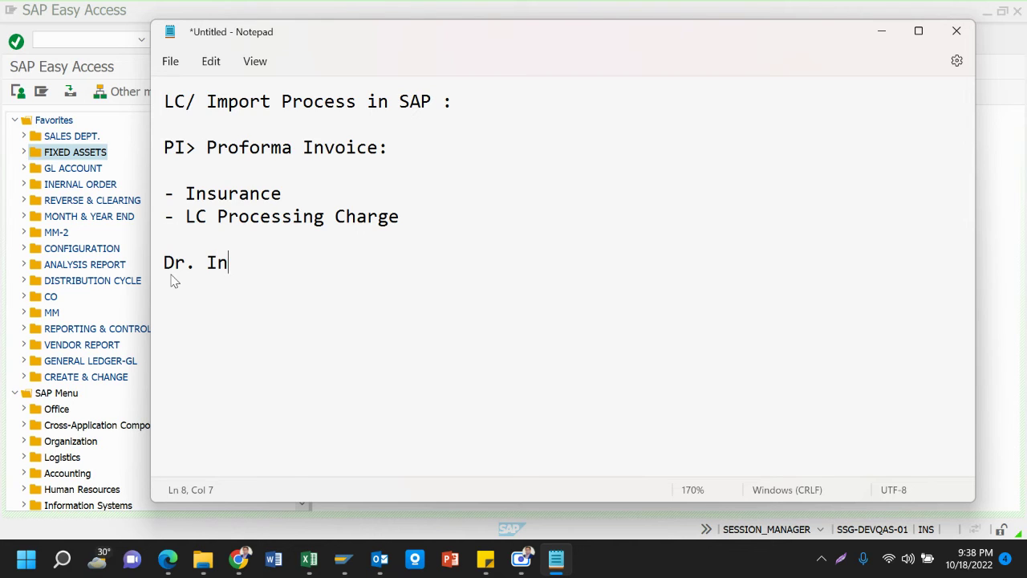
text(surance)
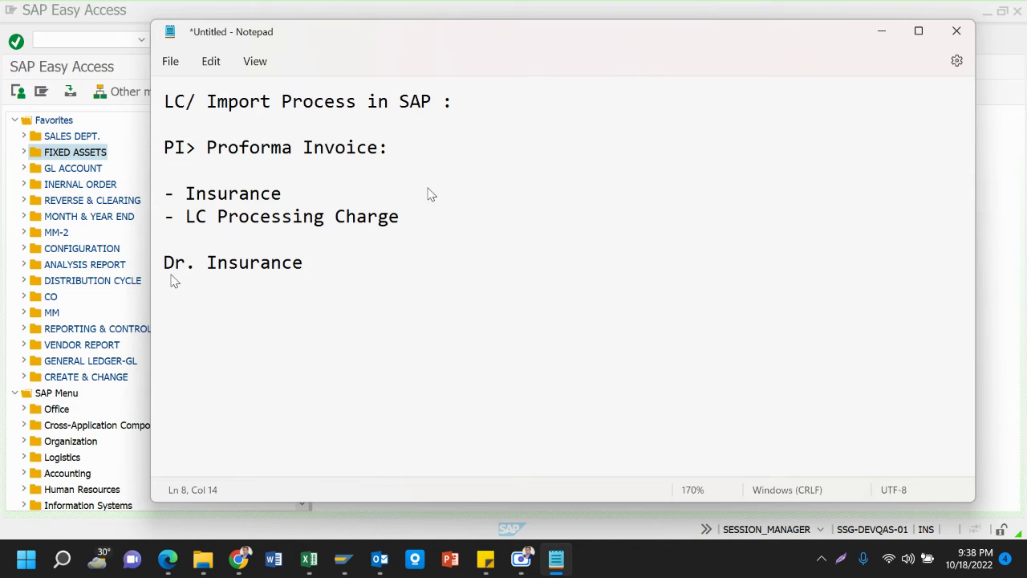
text( Vendor)
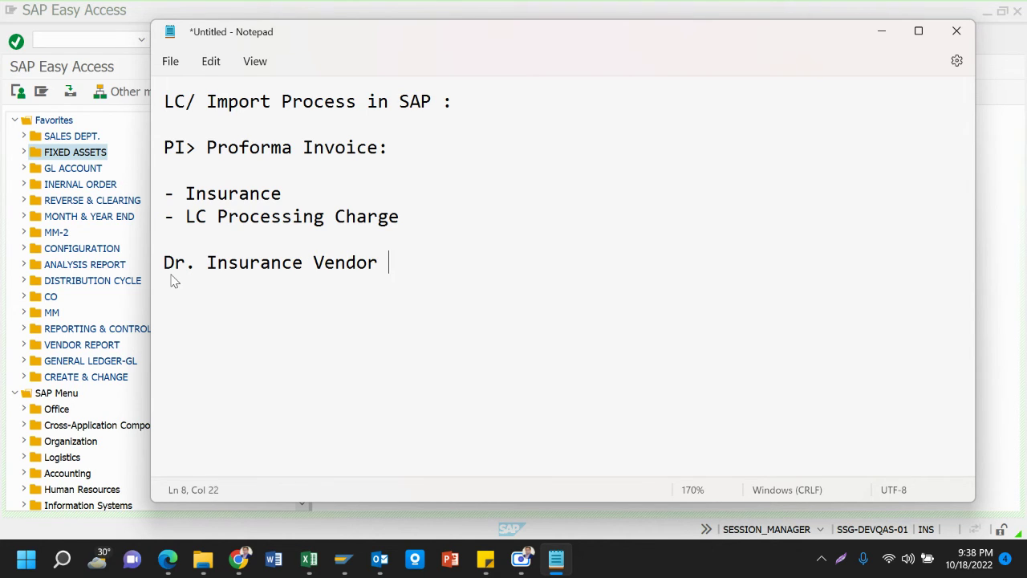
text( ()
key(BackSpace)
text(()
key(ctrl+a)
text(dva)
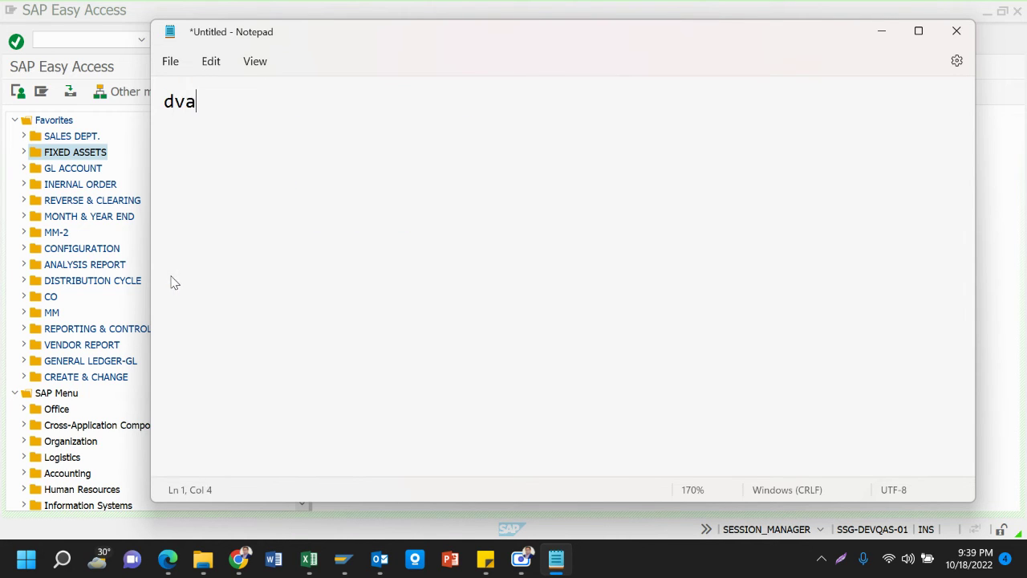
text(nce)
key(ctrl+z)
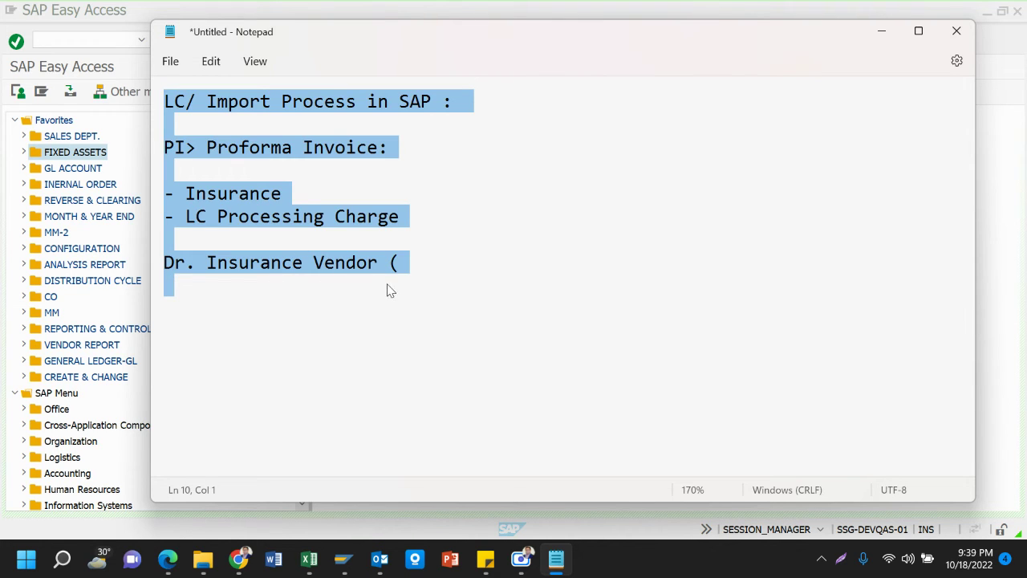
click(388, 289)
click(402, 267)
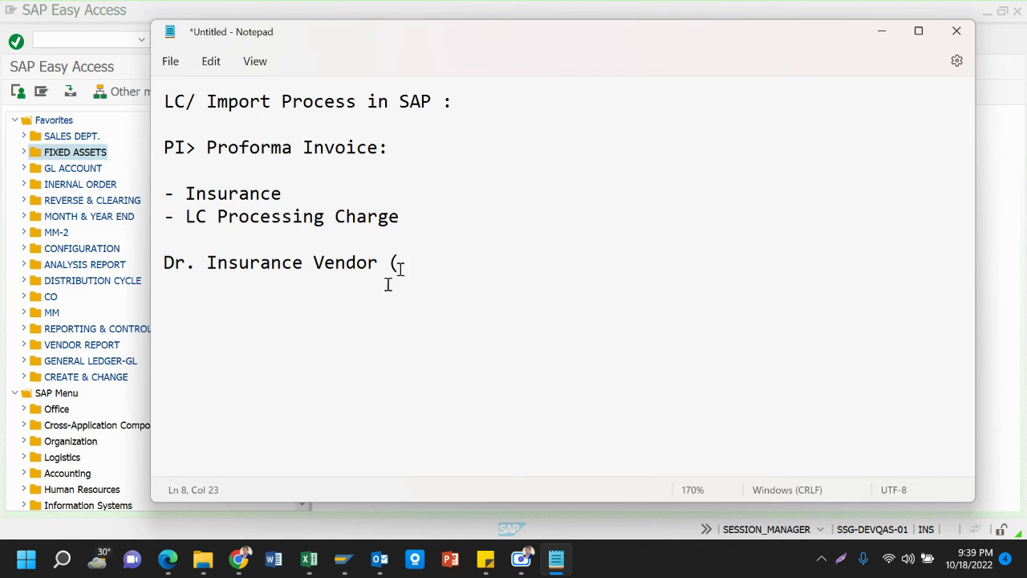
text(Advance))
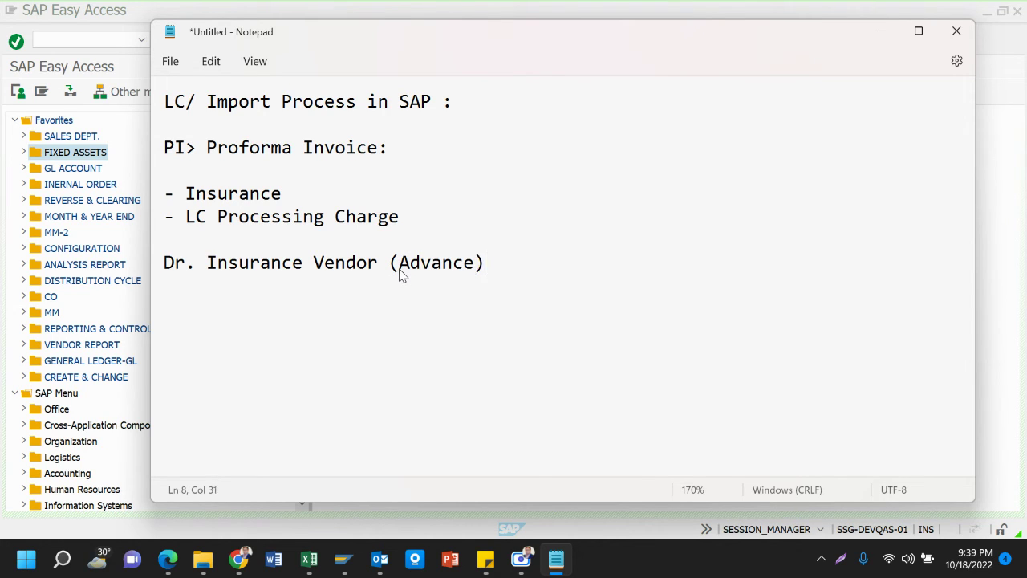
Add the credit line 'CR. Bank AC' beneath it, followed by a blank line
key(Return)
text(CR. Banl)
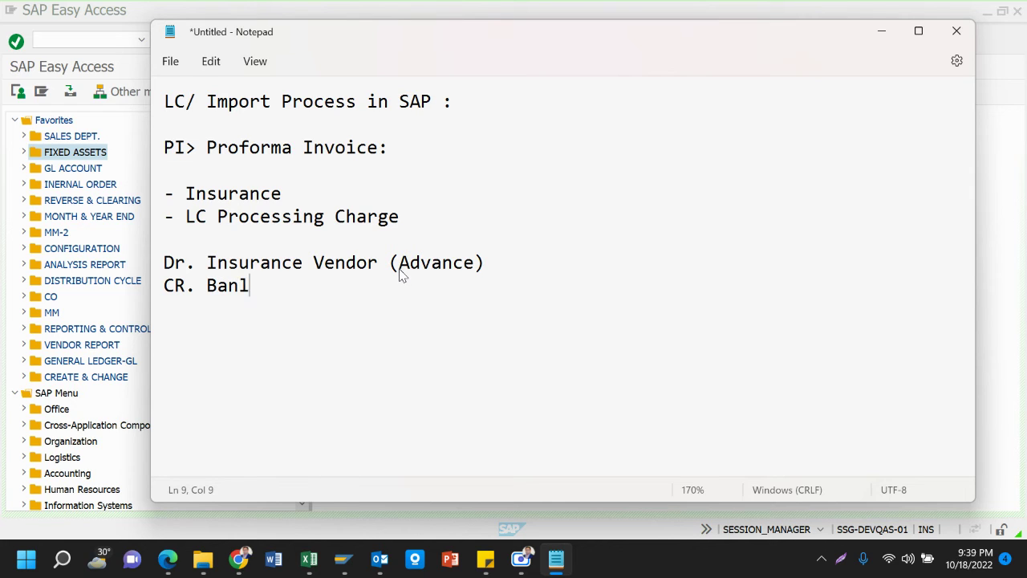
key(BackSpace)
text(k AC)
key(Return)
key(Return)
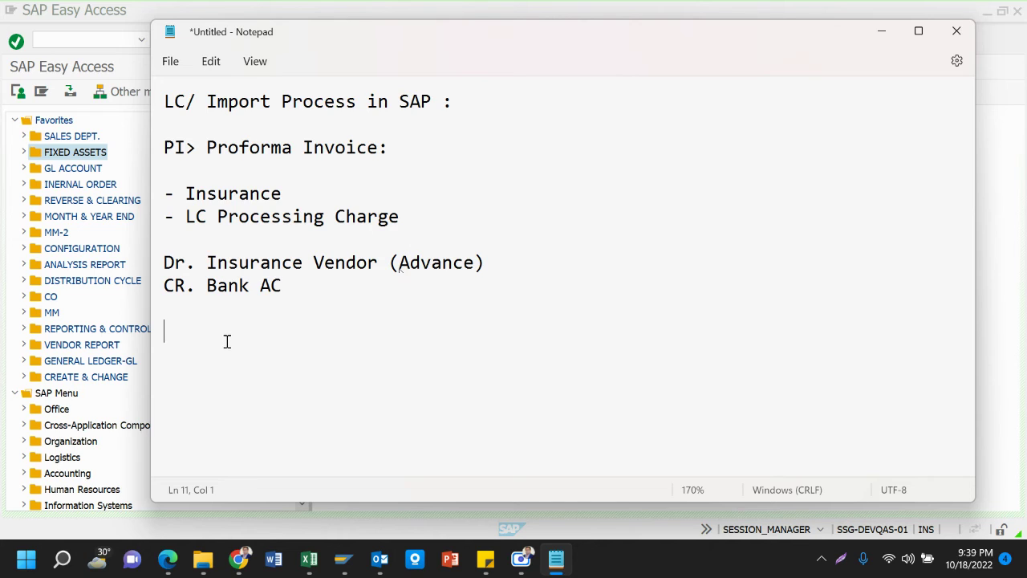
Add the entry 'Dr. Bank Vendor (Adv for LC Processing Charge)' with 'Cr. Bank AC' beneath
text(Dr. Bank Vendor)
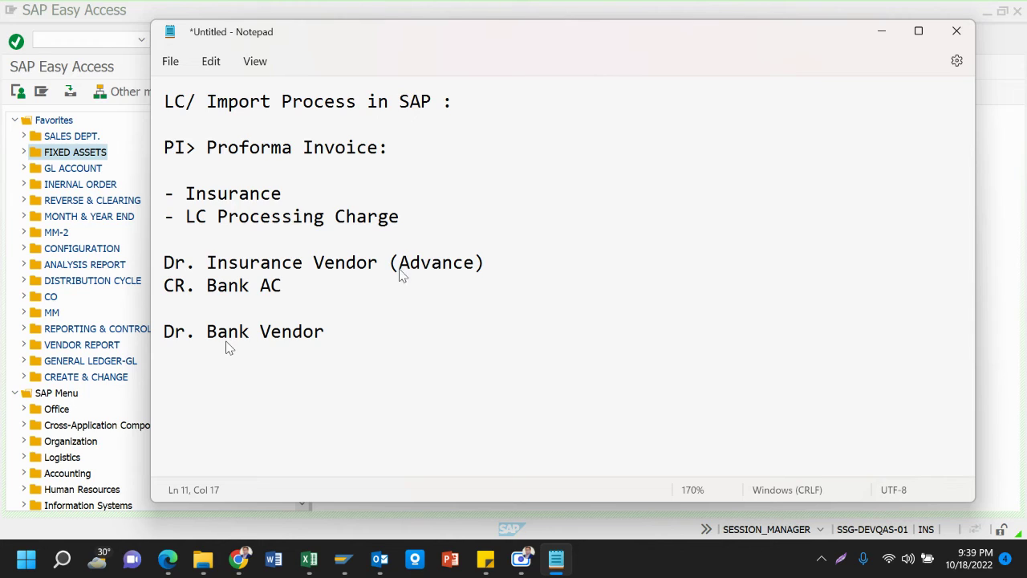
text( (Adv fo)
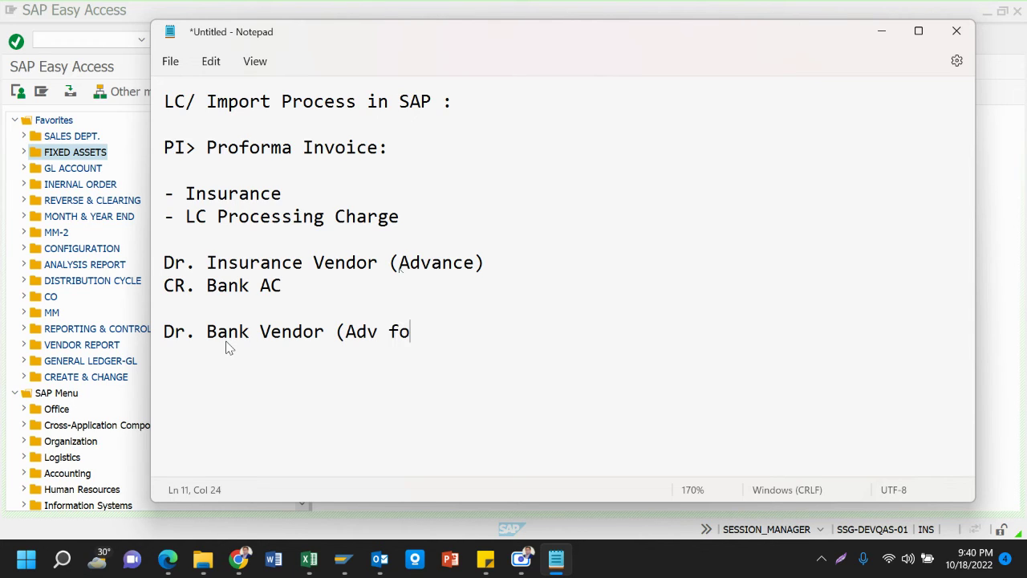
text(r LC Pro)
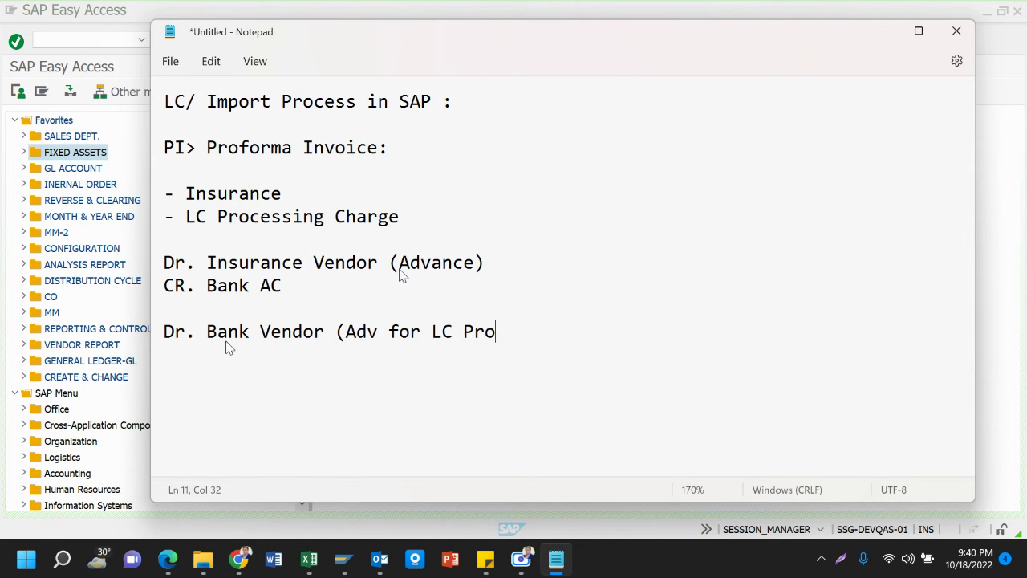
text(ss)
text(e)
key(BackSpace)
key(BackSpace)
key(BackSpace)
text(e)
key(BackSpace)
key(BackSpace)
text(cessing )
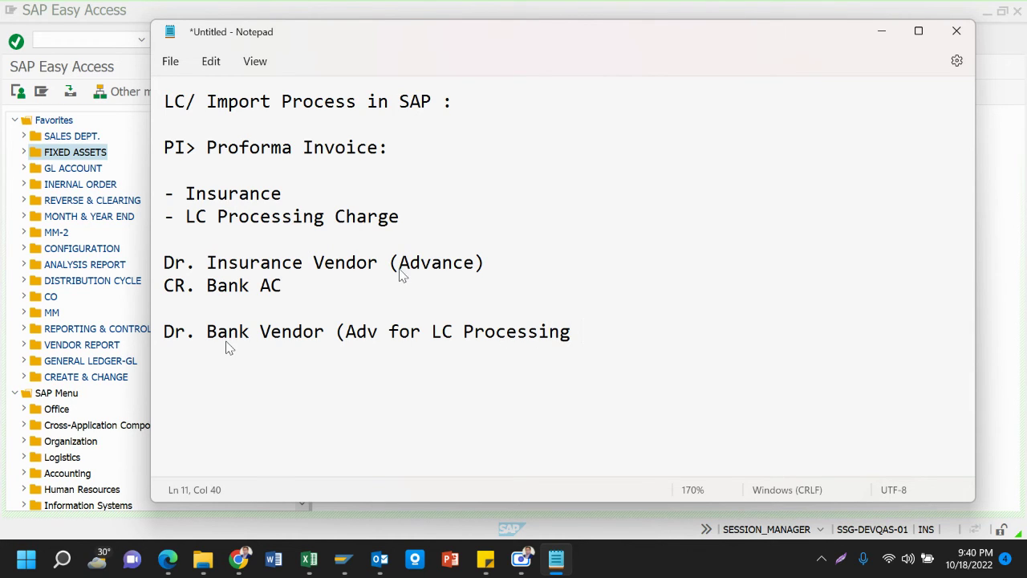
text(Charge)
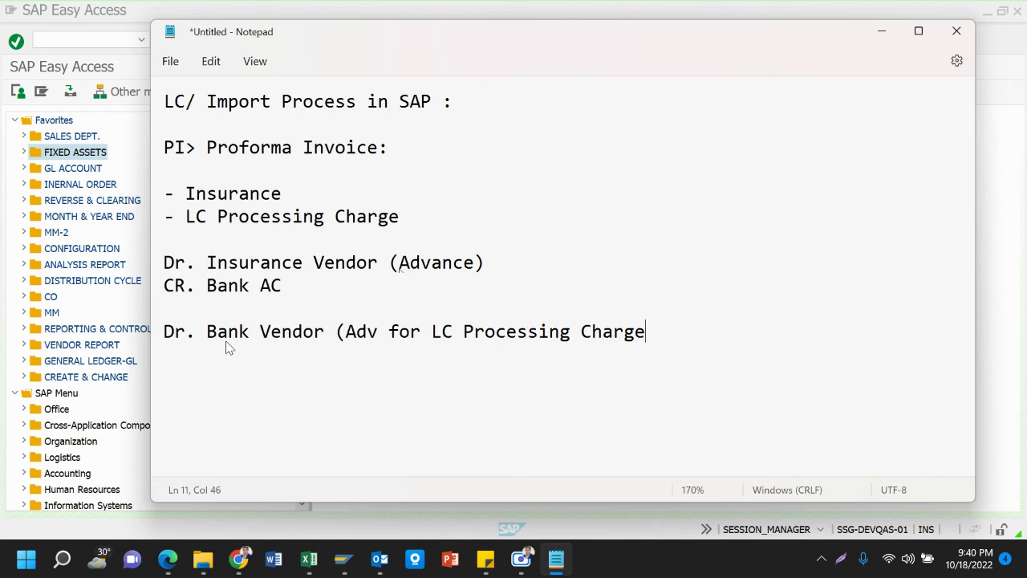
text())
key(Return)
text(Cr. Banl)
key(BackSpace)
text(k AC)
key(Return)
key(Return)
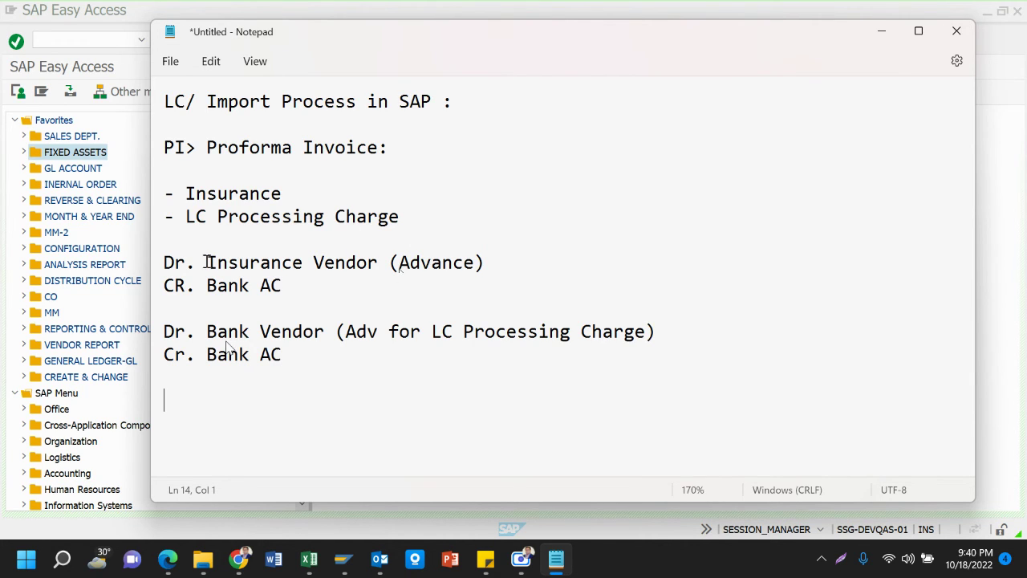
Reword the first entry's note to '(Adv for Insurance Cover Note)'
click(472, 263)
key(BackSpace)
key(BackSpace)
key(BackSpace)
key(BackSpace)
text(f)
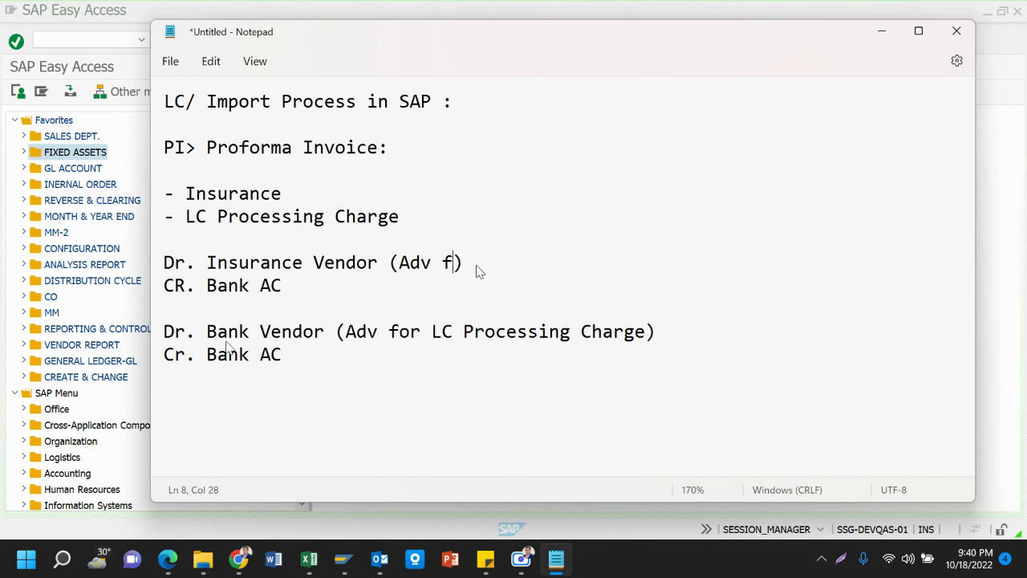
text(or Insurance C)
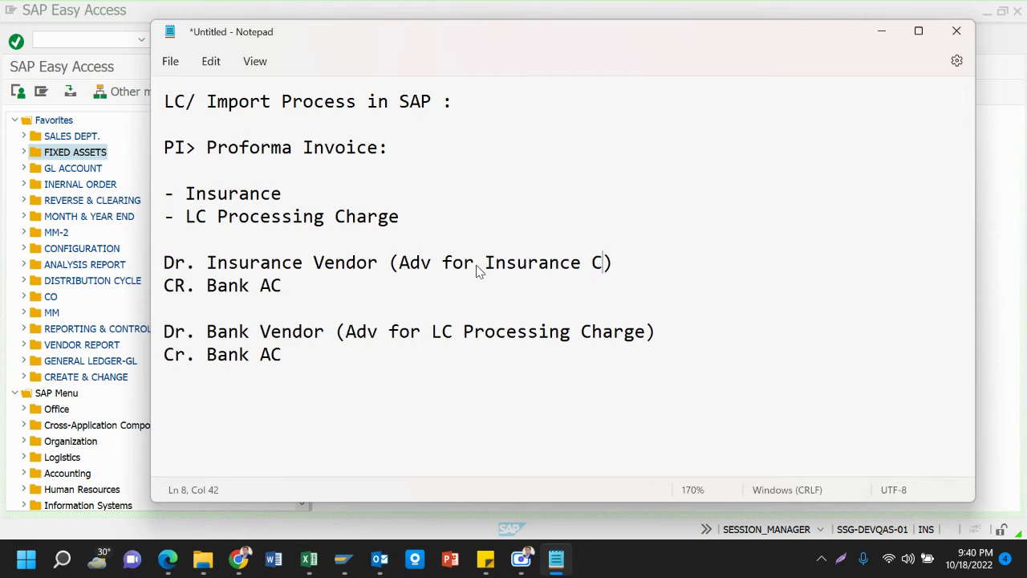
text(over Note)
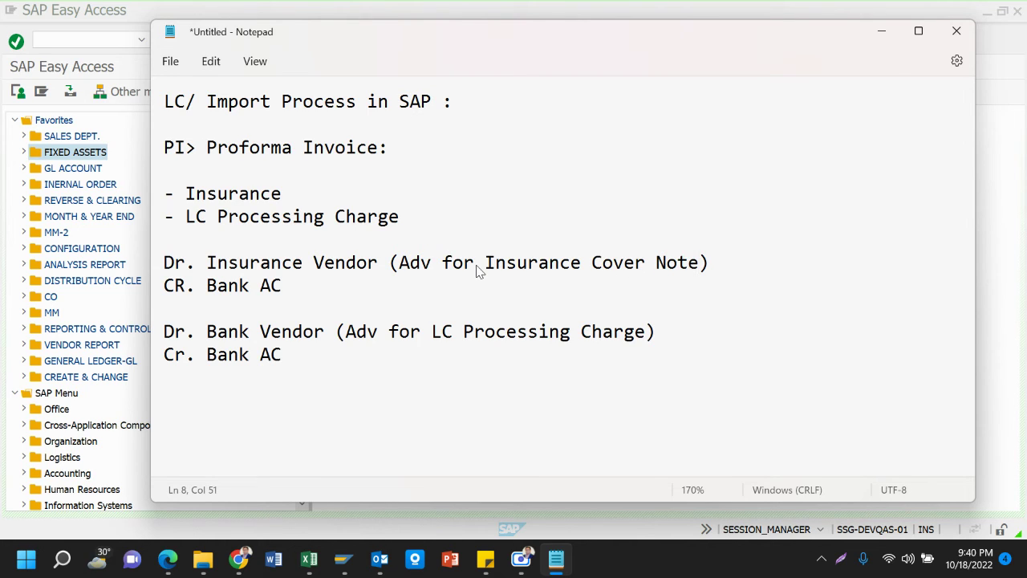
click(234, 400)
key(Return)
key(Return)
key(Return)
key(Return)
key(BackSpace)
key(BackSpace)
key(BackSpace)
key(BackSpace)
key(BackSpace)
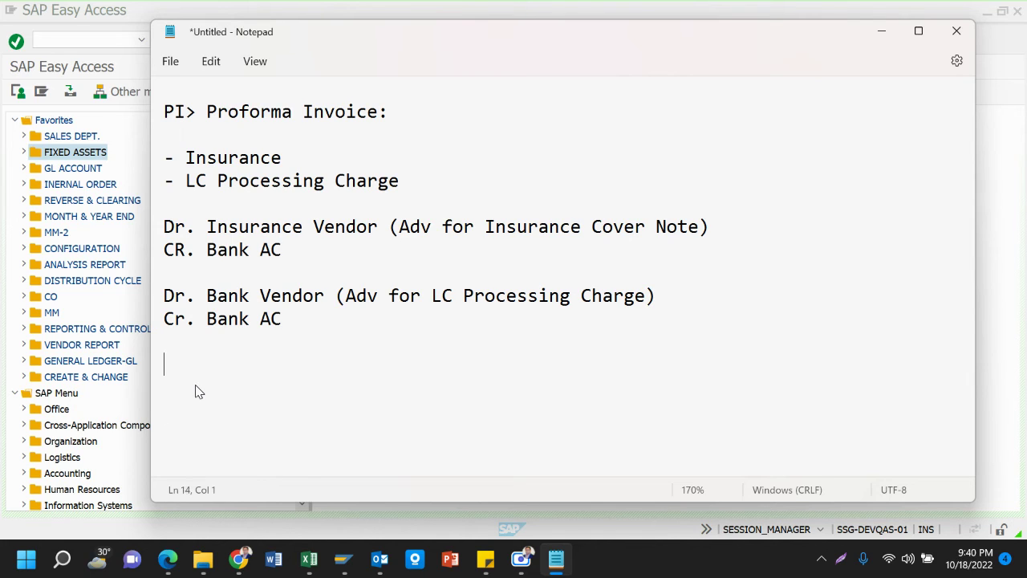
Add 'Dr. CTG Customs Authority ( For CD,VAT,TAX,Port Charge etc.)' with 'Cr. Bank AC' below
text(Dr.)
text(CTG Custo)
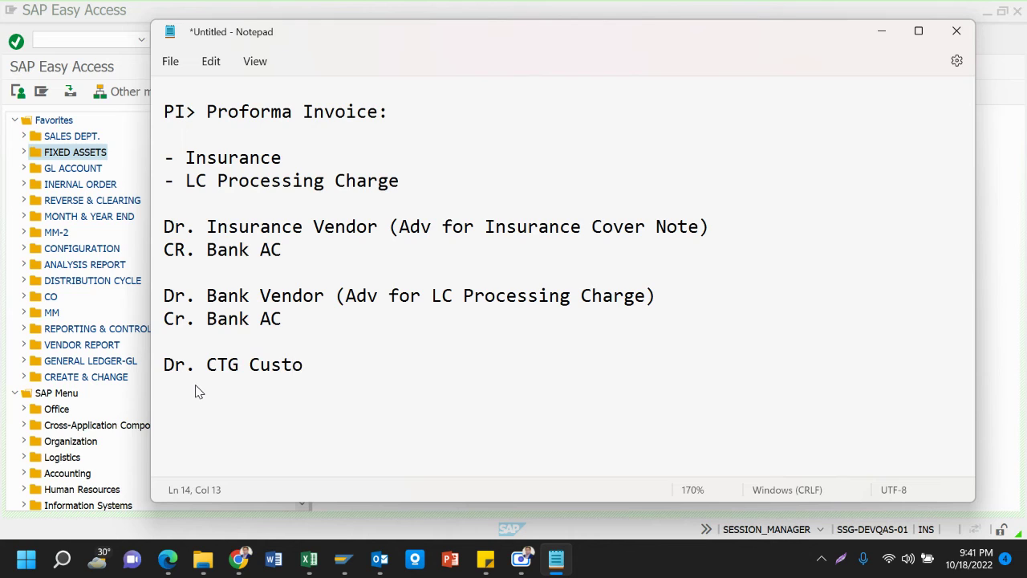
text(ms Authority)
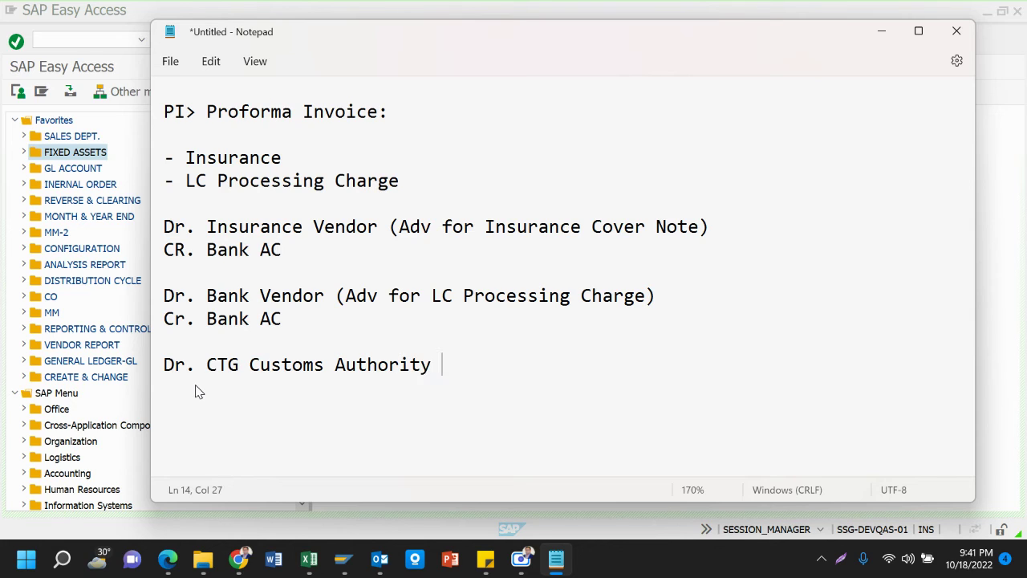
text( ( For CD,VAT)
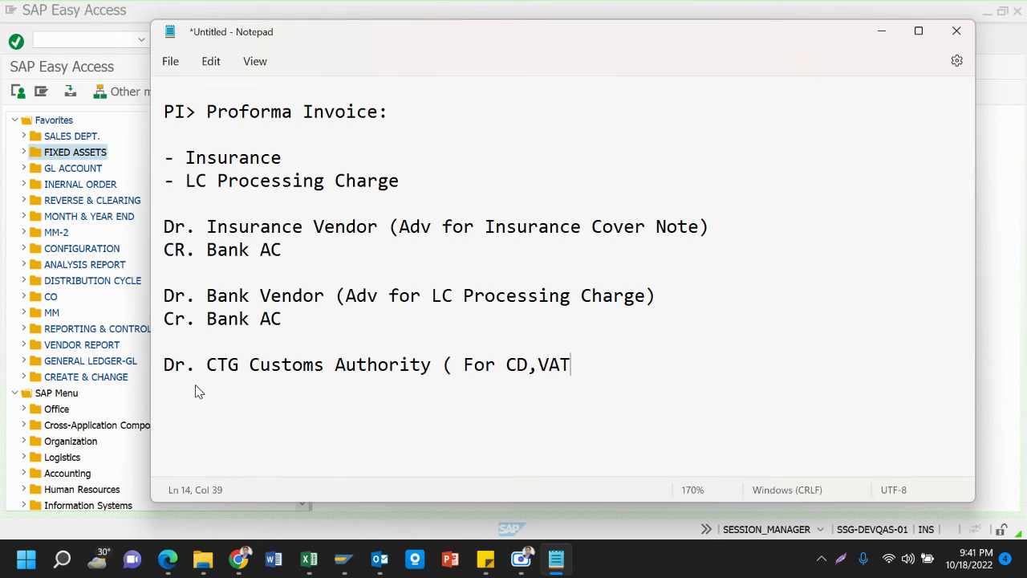
text(,TAX,Poer)
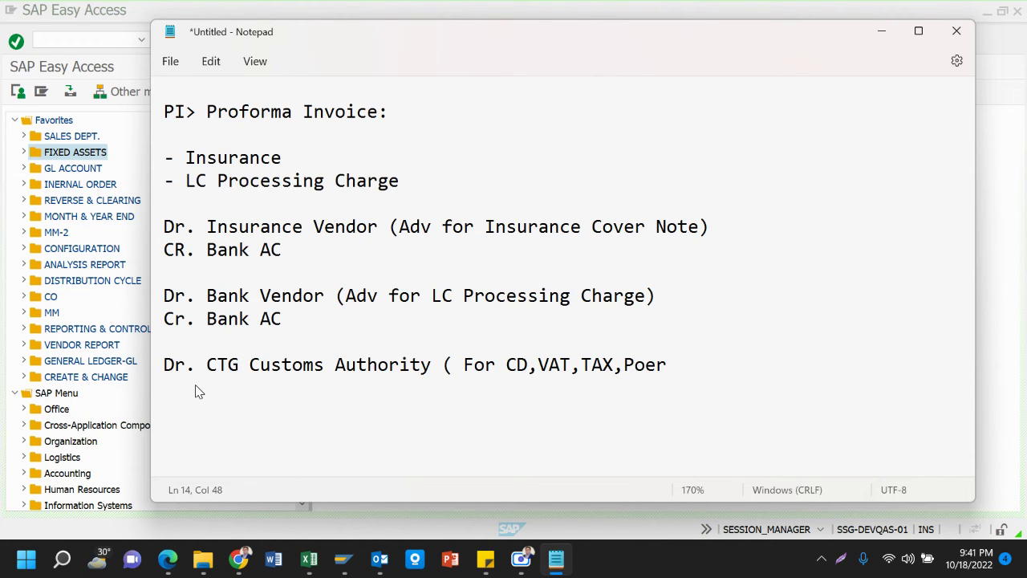
key(BackSpace)
key(BackSpace)
text(rt Charge e)
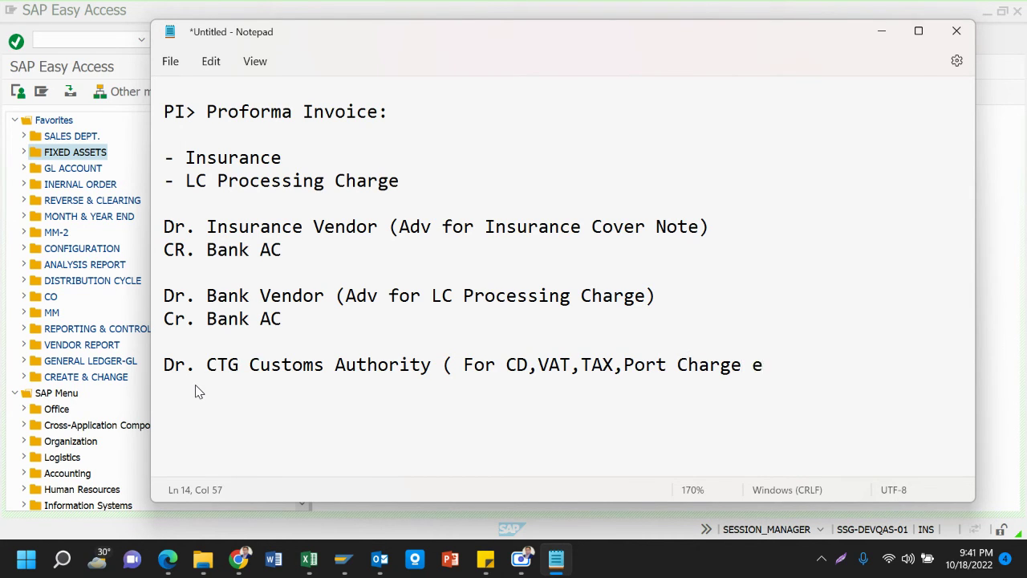
text(tc.))
key(Return)
text(Cr. Bank AC)
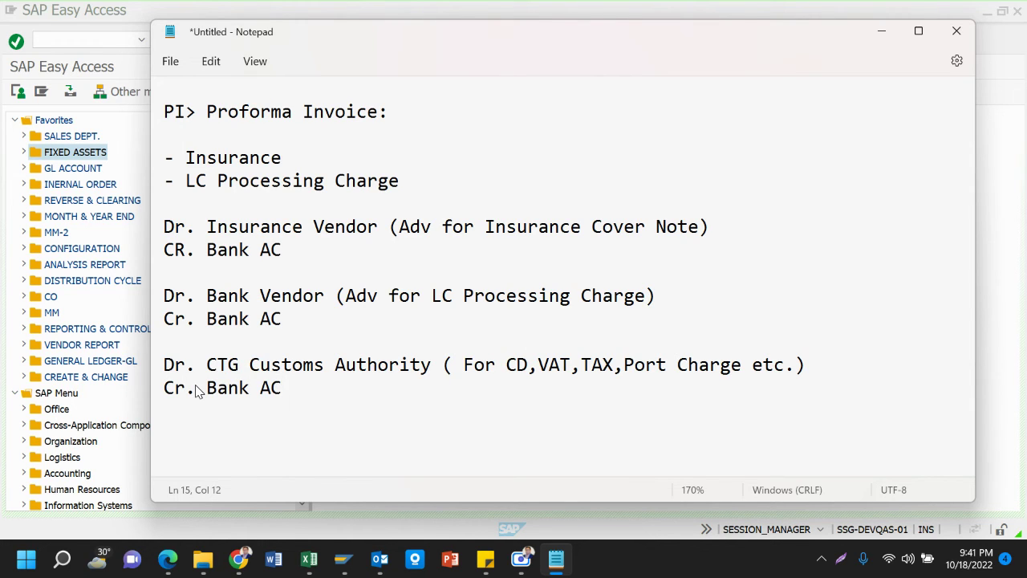
key(Return)
key(Return)
key(Return)
key(Return)
key(Return)
key(Return)
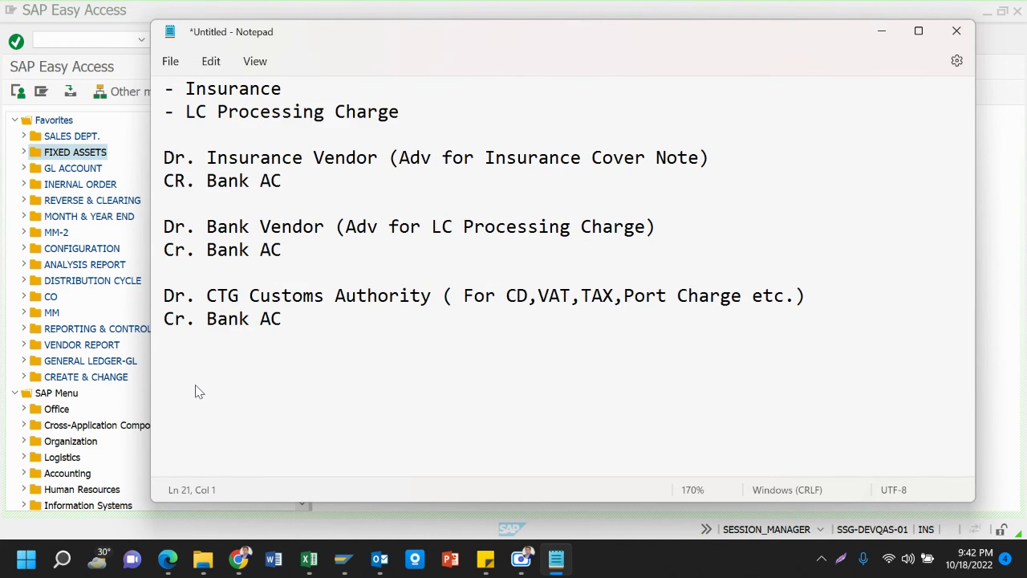
key(Up)
key(Up)
key(Up)
key(Up)
key(Up)
key(Up)
key(Up)
key(Up)
key(Up)
key(Up)
key(Up)
key(Up)
key(Up)
key(Up)
key(Up)
key(Up)
key(Up)
key(Up)
key(Up)
key(Up)
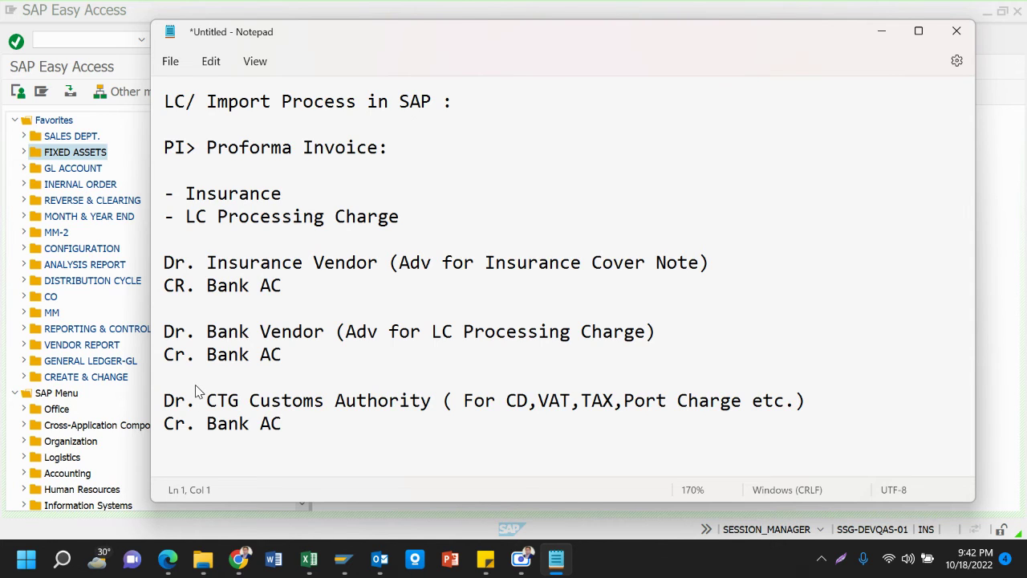
scroll(196, 391, down, 2)
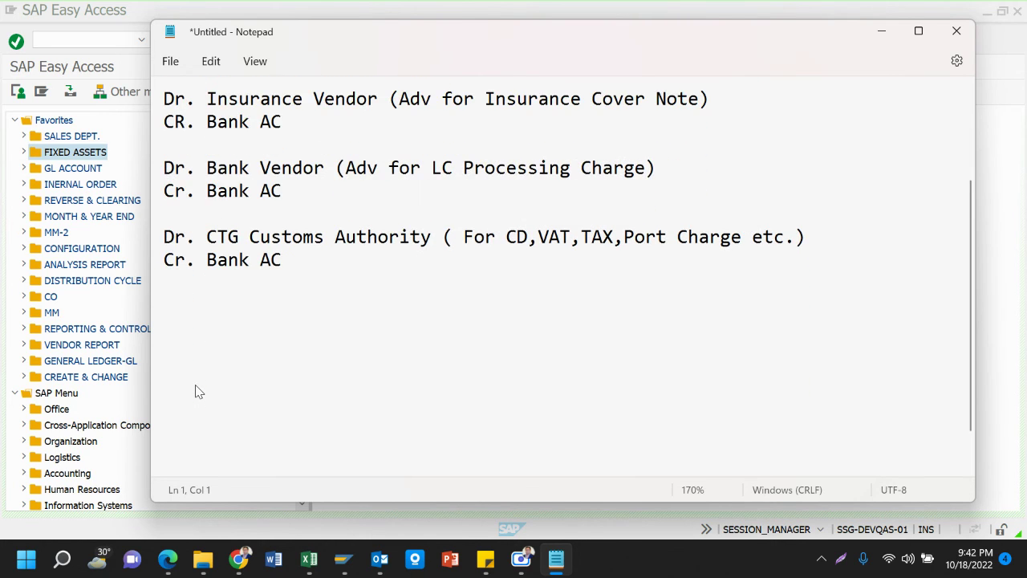
Type 'Dr. Main Vendor ( for PI/Invoice value)' on a new line below the customs entry
click(175, 294)
key(Return)
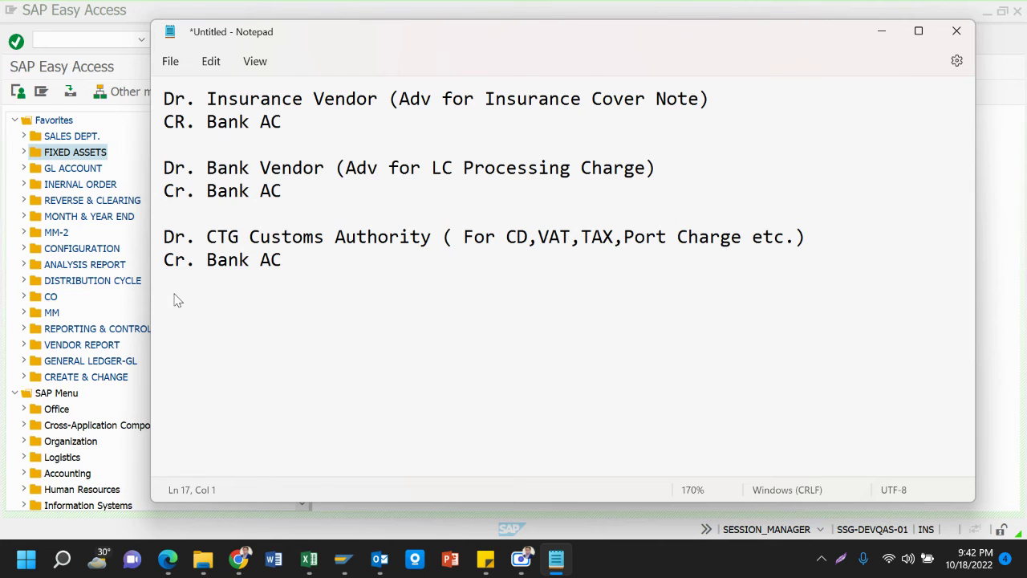
text(Dr.)
text(Main Ve)
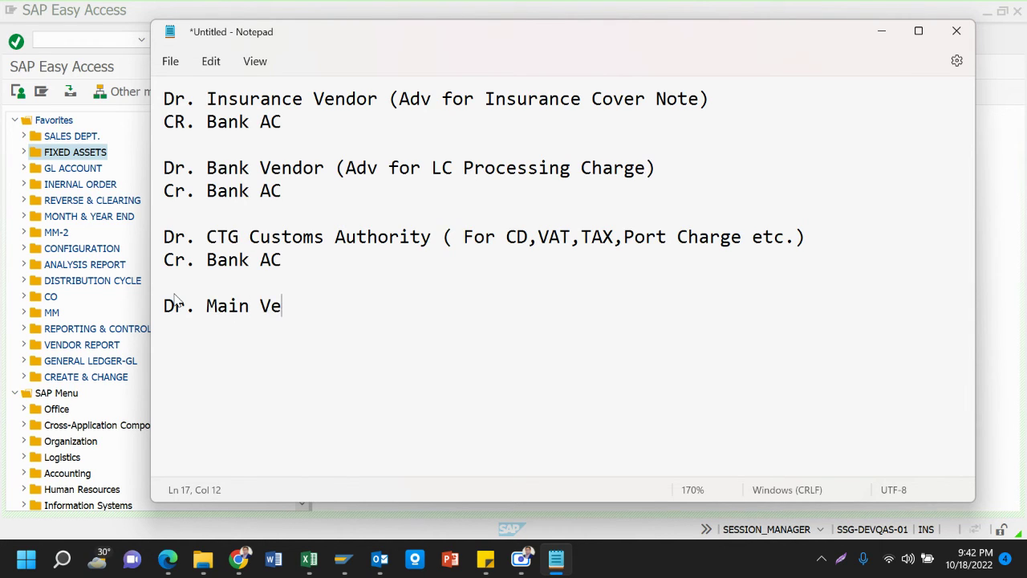
text(ndor ( for )
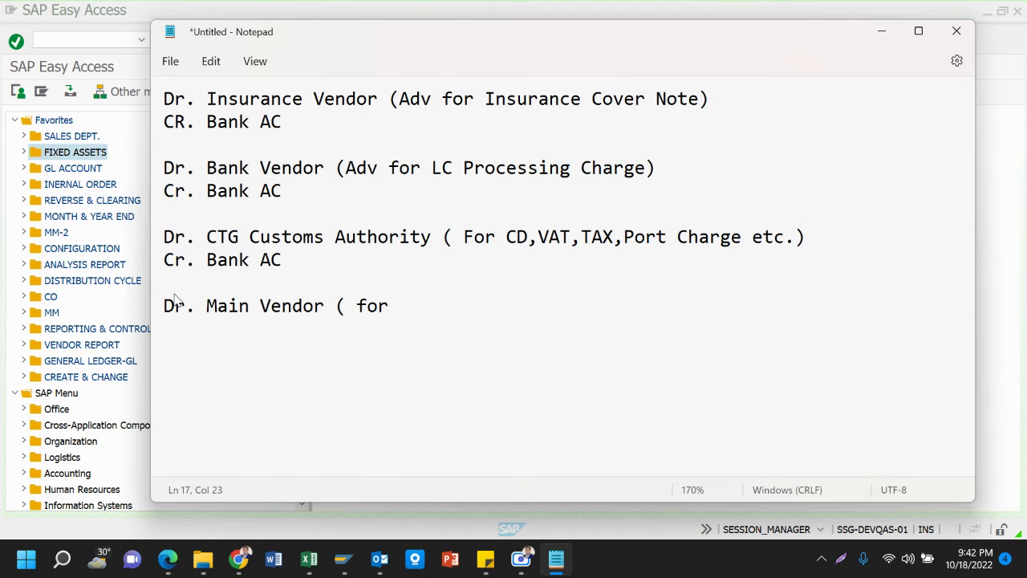
text(I)
key(BackSpace)
text(PI/Invoice)
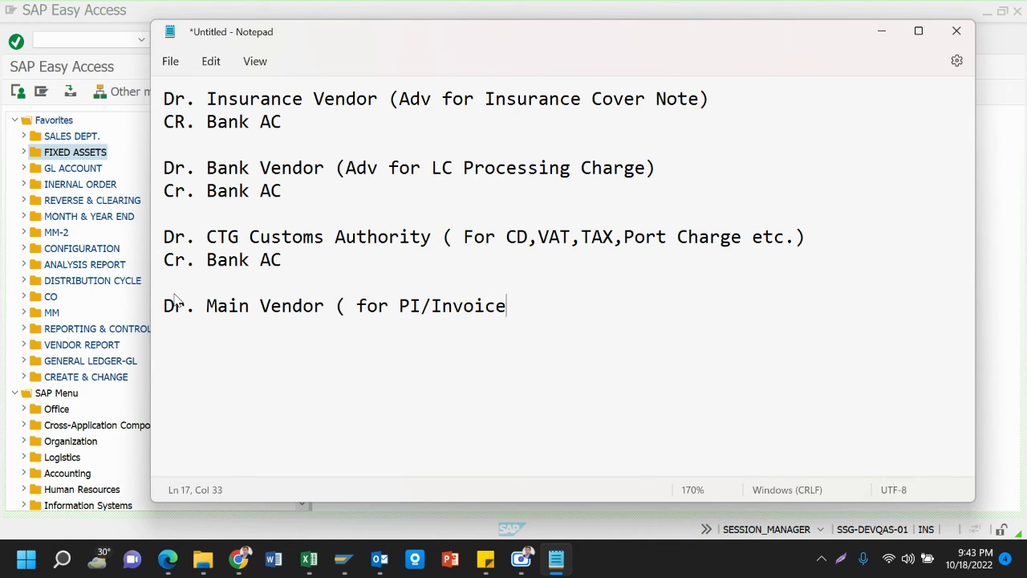
text( value))
key(Return)
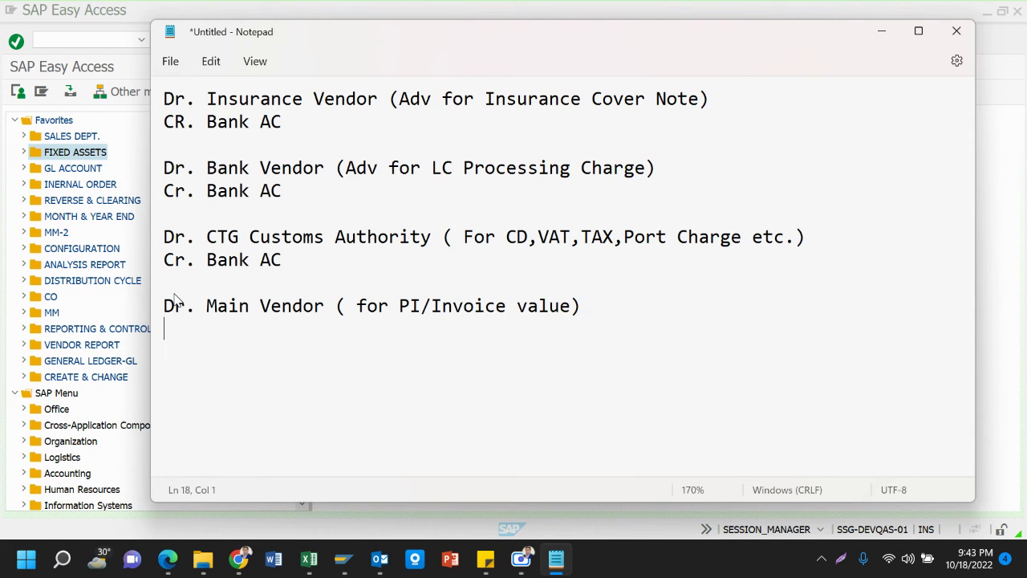
Type 'Cr. Bank AC/ Bank Loan AC (UPAS/LATR/MTR/MPI)', changing the commas to slashes
text(Cr. Bank)
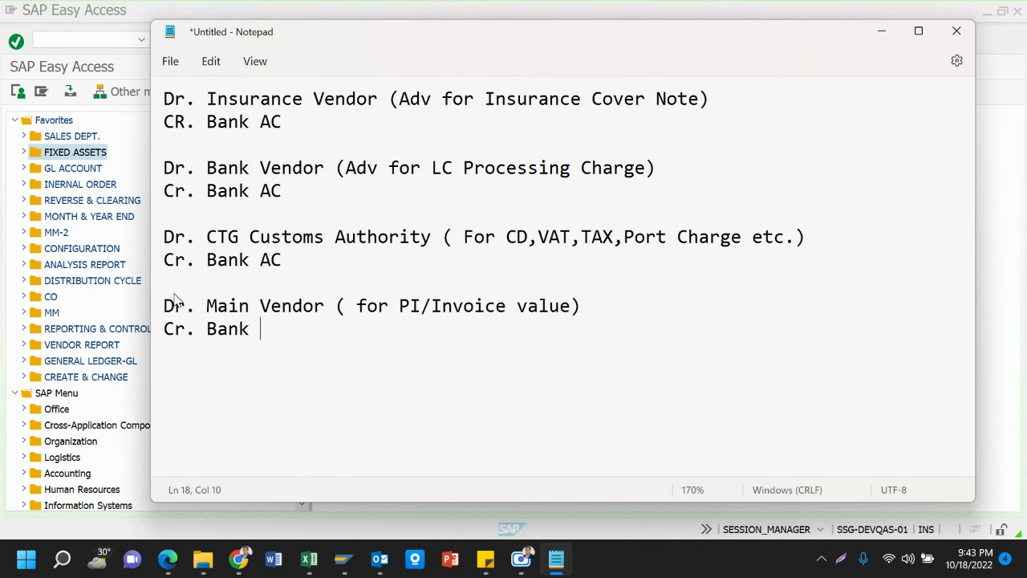
text( AC/ Bank )
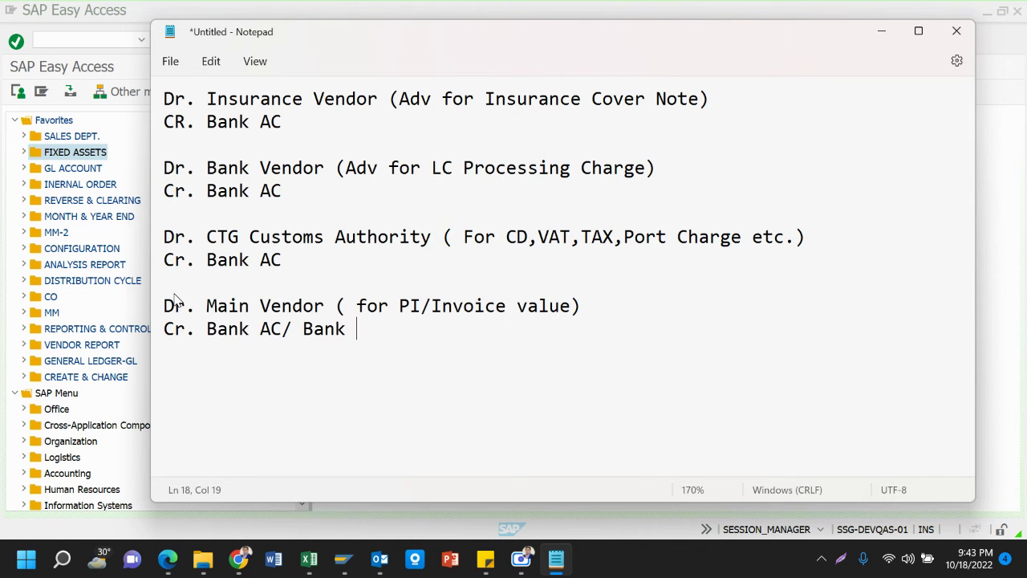
text(Loan AC)
text(()
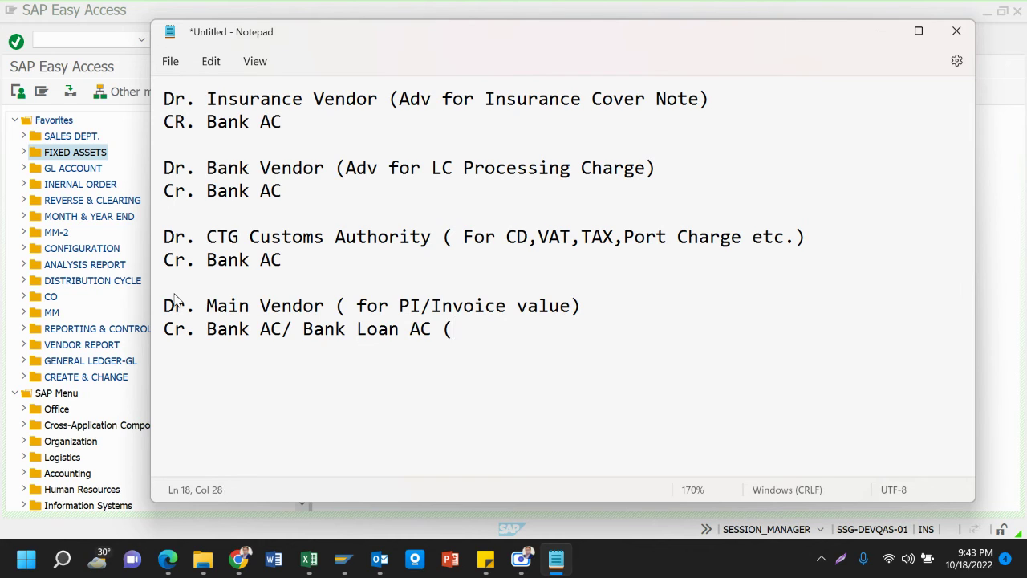
text(UPAS,LATR)
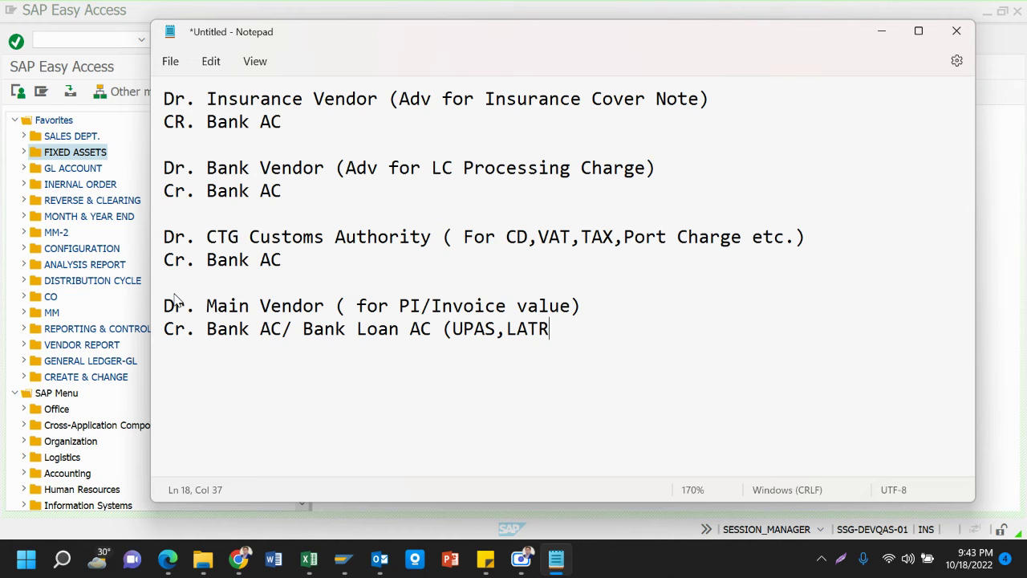
text(,)
text(MTR)
text(,)
key(Left)
key(Down)
key(Up)
key(Left)
key(Left)
key(Left)
key(Left)
key(Left)
key(Left)
key(Left)
key(Left)
key(Left)
key(BackSpace)
text(/)
key(Right)
key(Right)
key(Right)
key(Right)
key(Right)
key(BackSpace)
text(/)
key(Right)
key(Right)
key(Right)
key(Right)
key(BackSpace)
text(/)
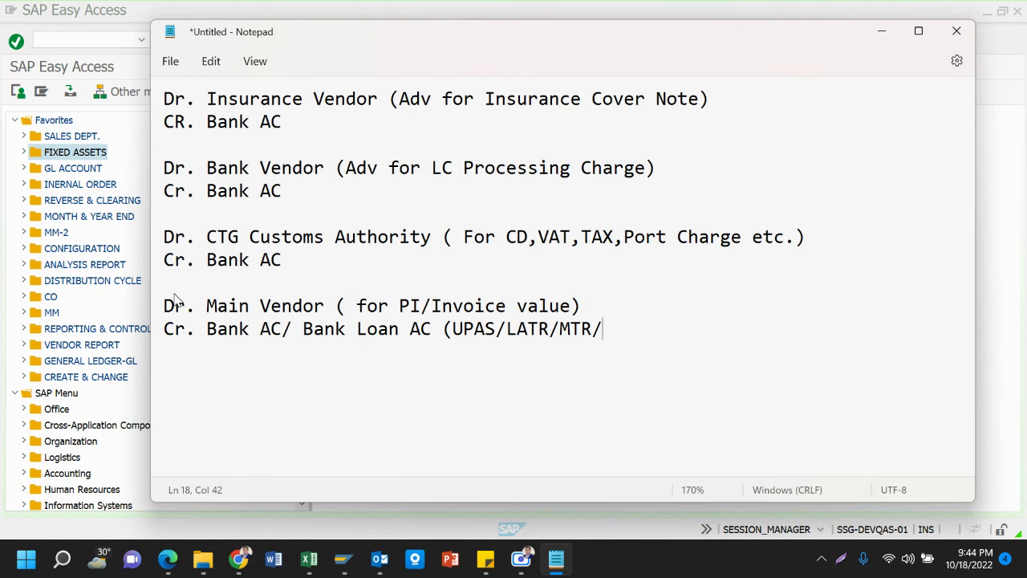
text(MPI))
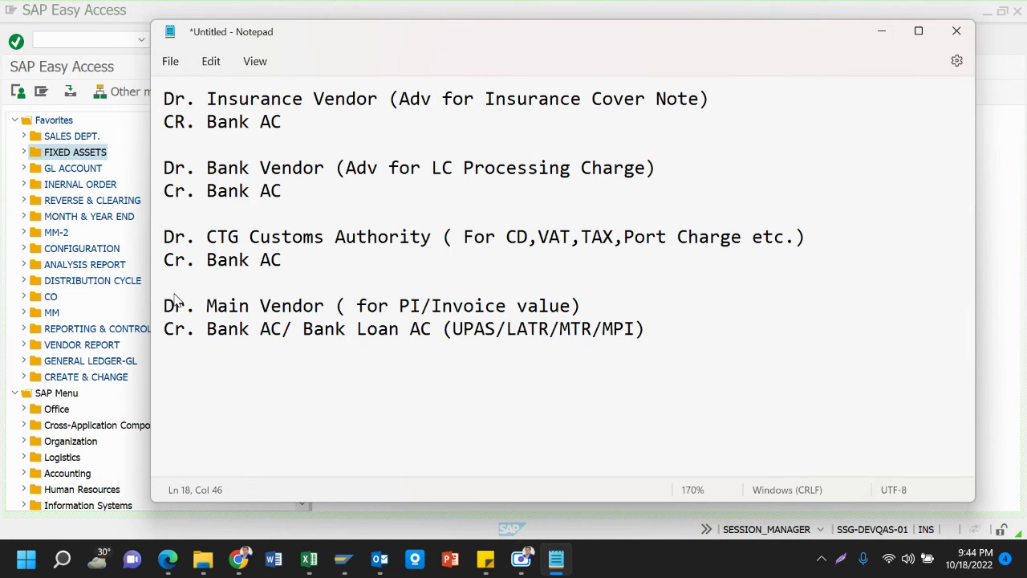
Add a 'Dr. Bank Vendor (For LC Margin)' line below the second Cr. Bank AC
scroll(177, 299, up, 2)
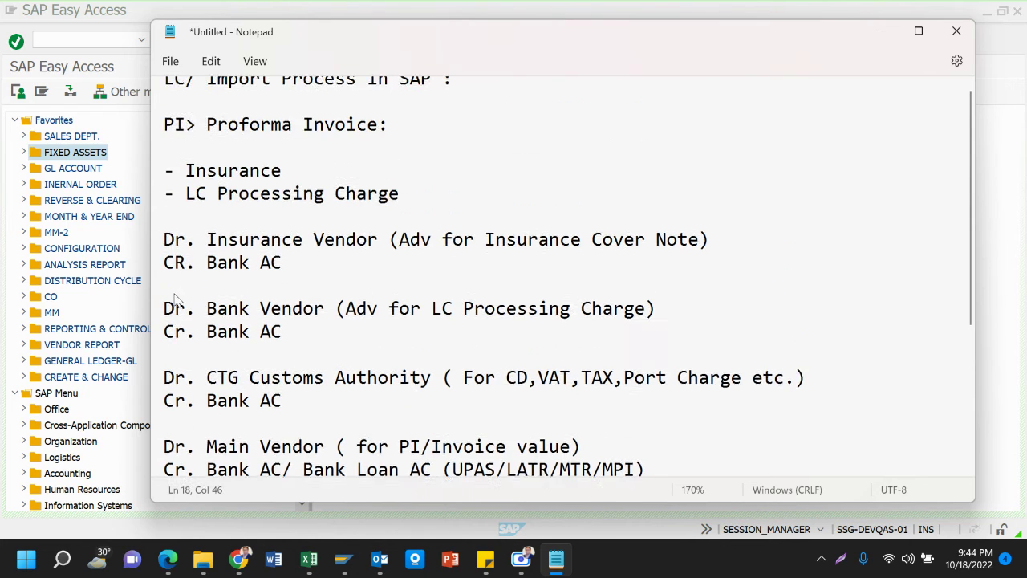
scroll(177, 300, down, 1)
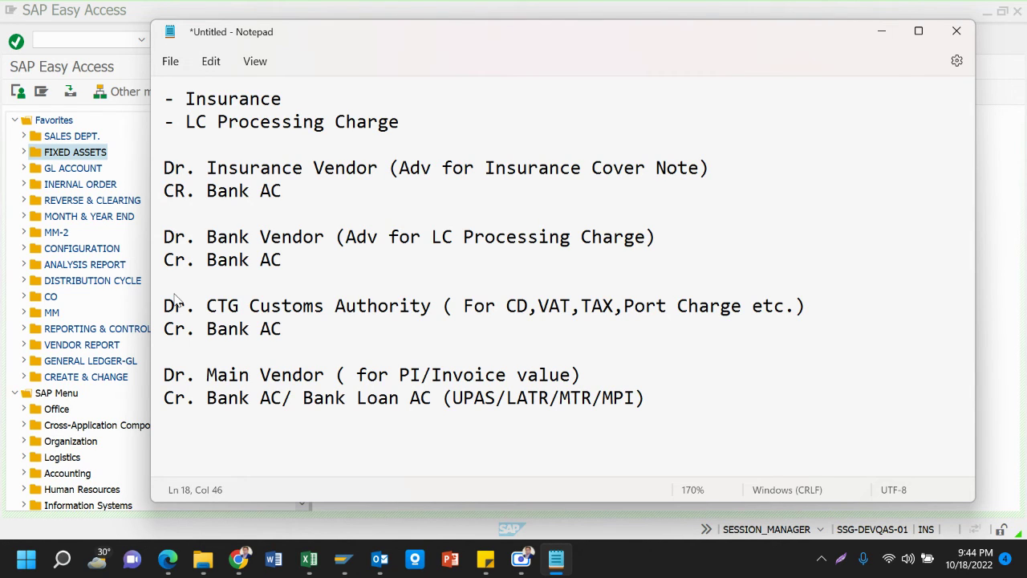
scroll(177, 299, up, 2)
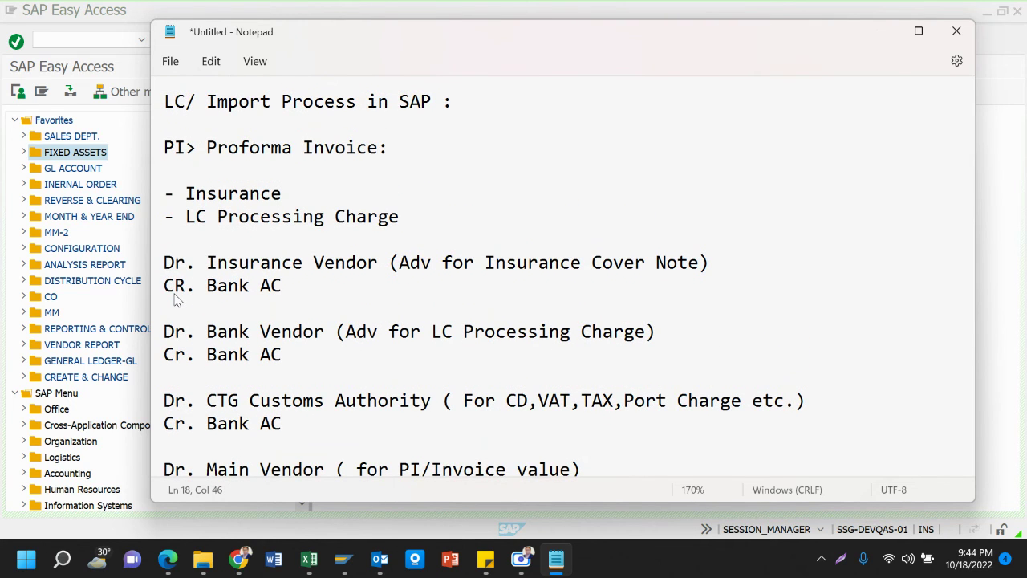
scroll(176, 300, down, 3)
scroll(176, 299, up, 3)
click(307, 366)
key(Return)
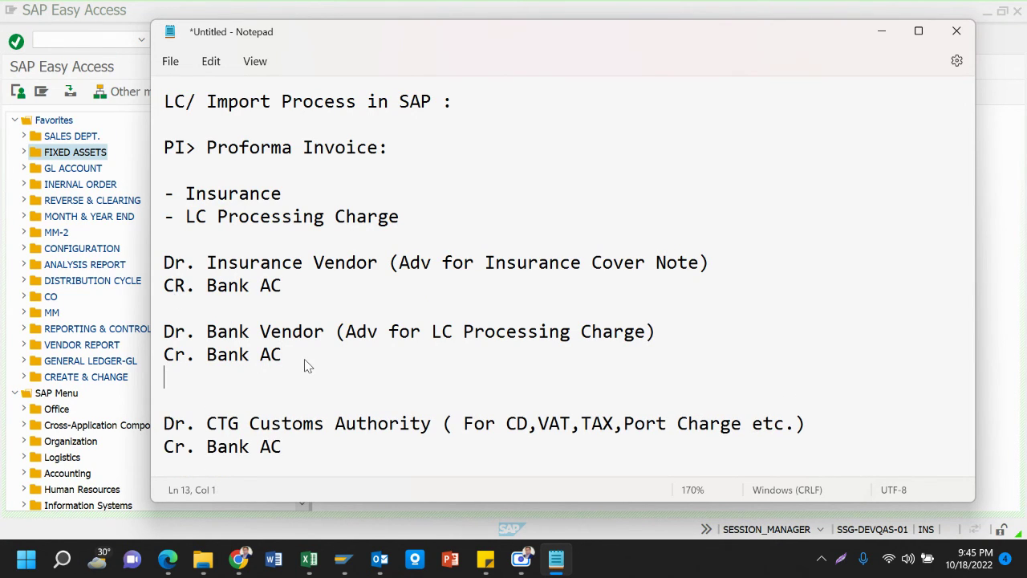
key(Return)
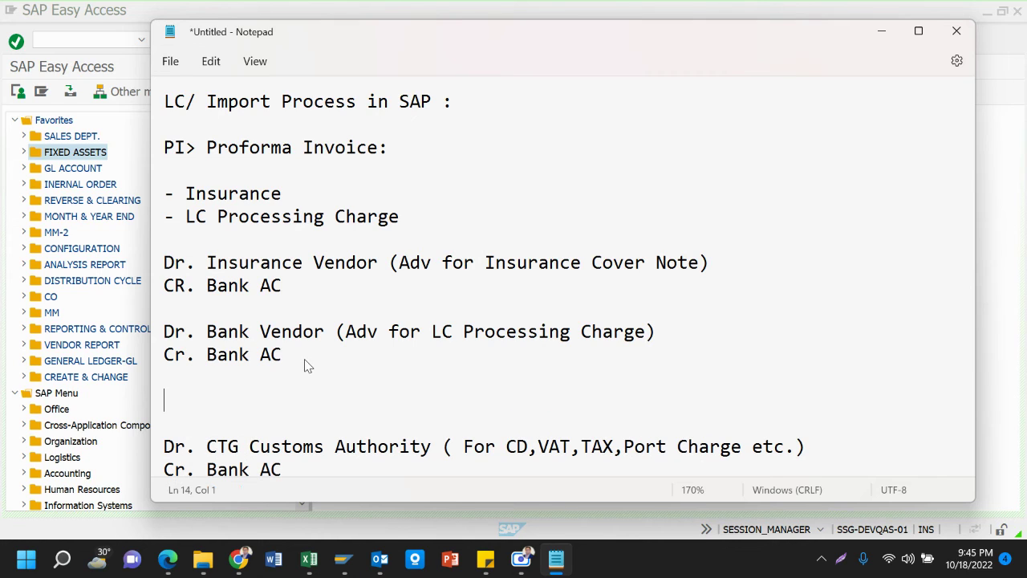
key(Up)
text(Dr. )
text(LC)
key(BackSpace)
key(BackSpace)
text(Bank Vendor)
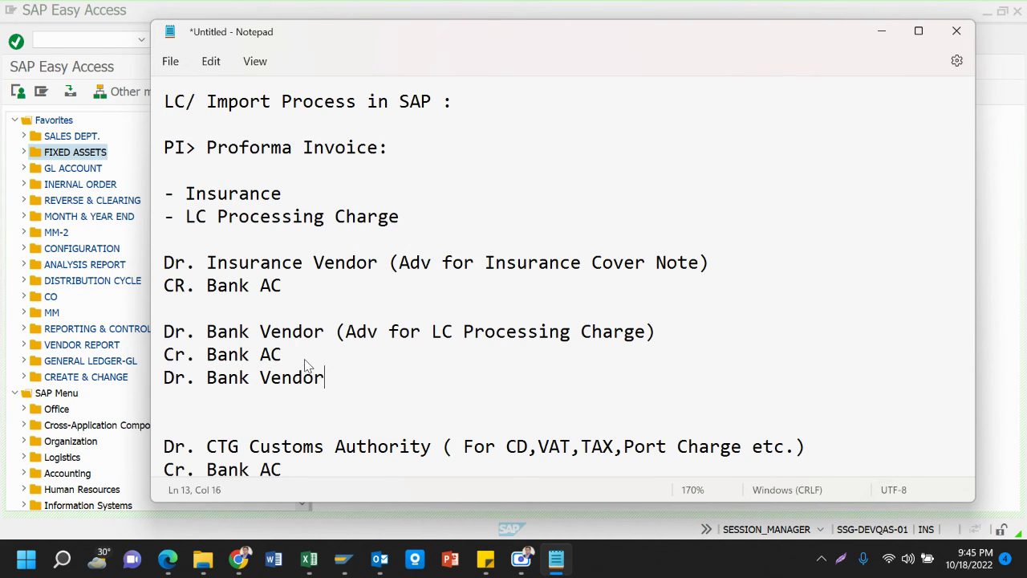
text( (For LC Ma)
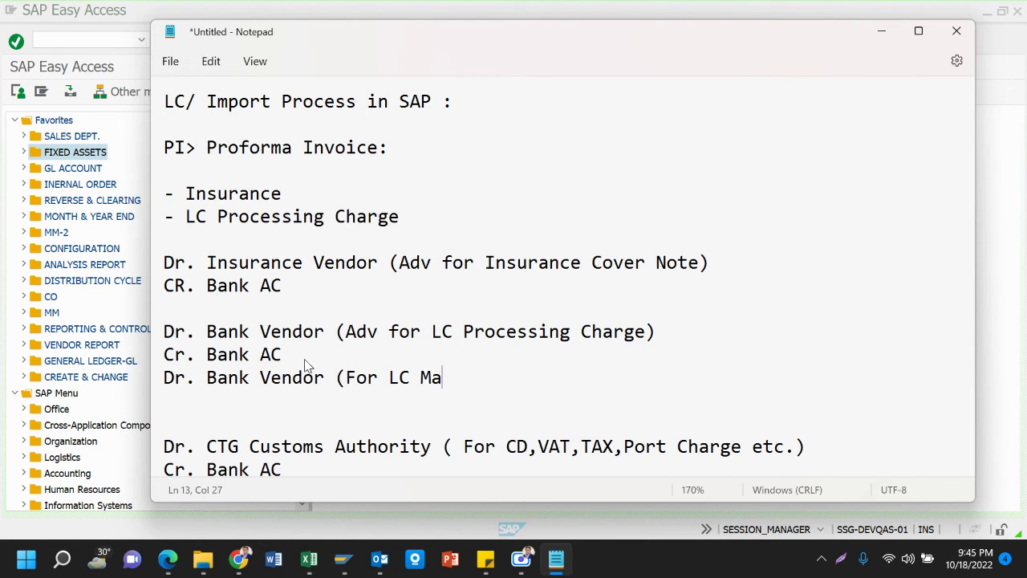
text(rgin))
Add 'Cr. Bank AC' as the credit line beneath it
key(Return)
text(Cr.)
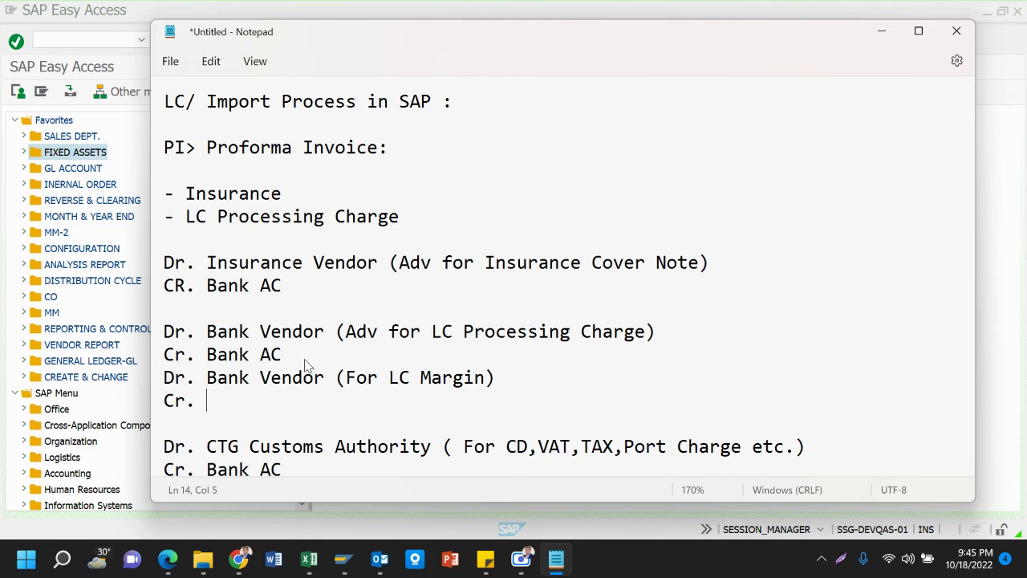
text(Bank AC)
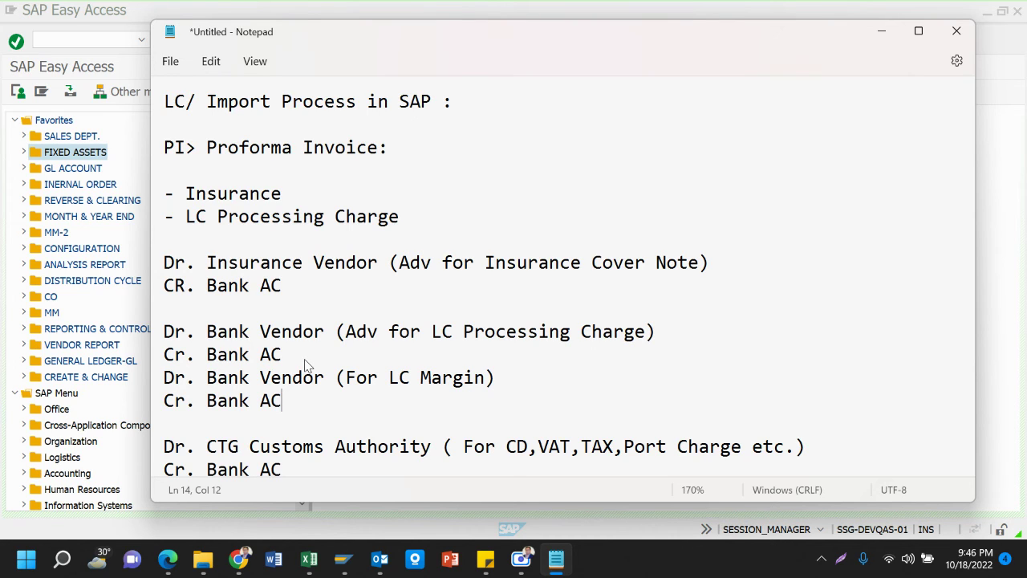
scroll(305, 366, down, 5)
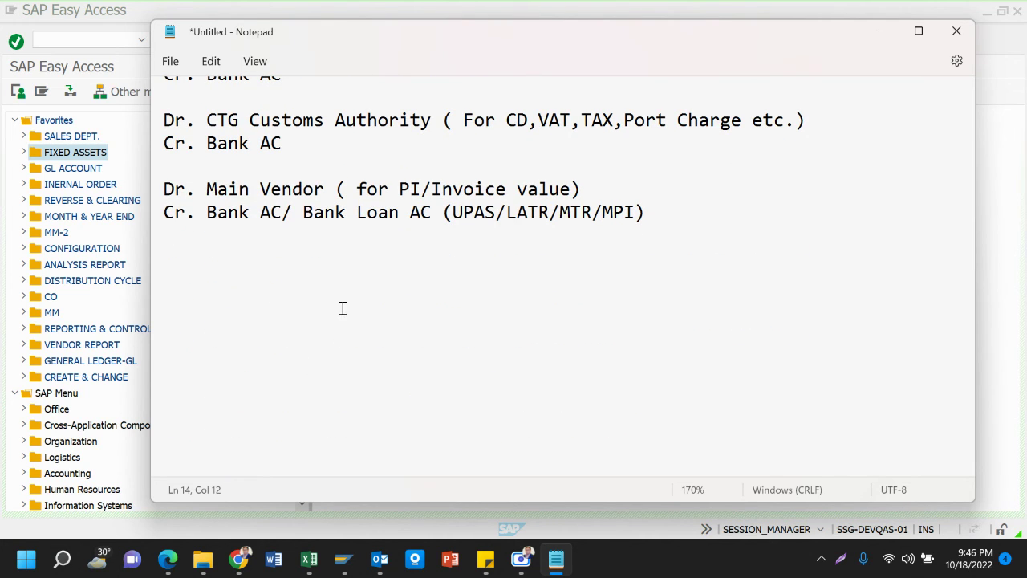
scroll(343, 309, up, 5)
scroll(343, 308, down, 3)
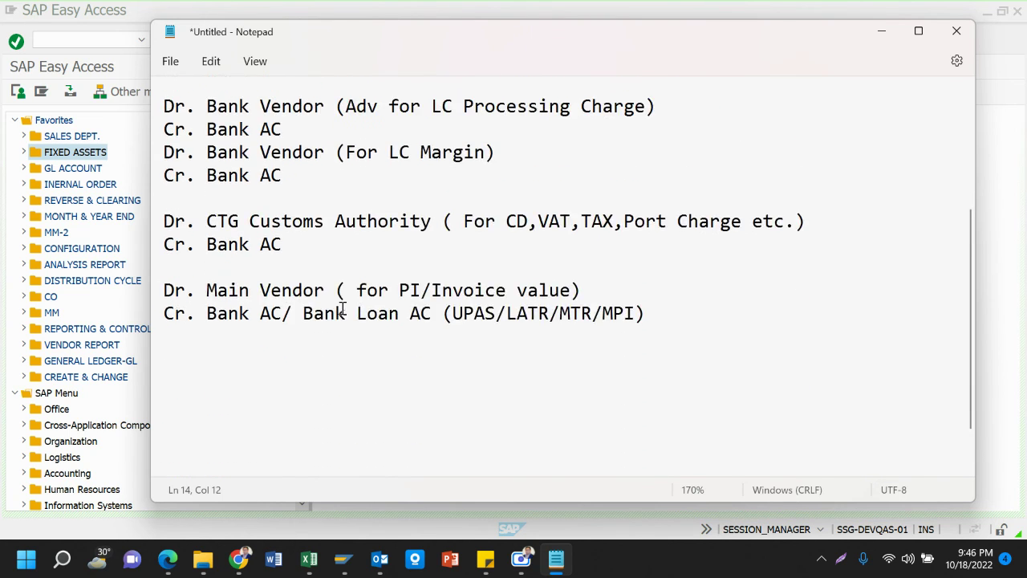
scroll(343, 309, up, 3)
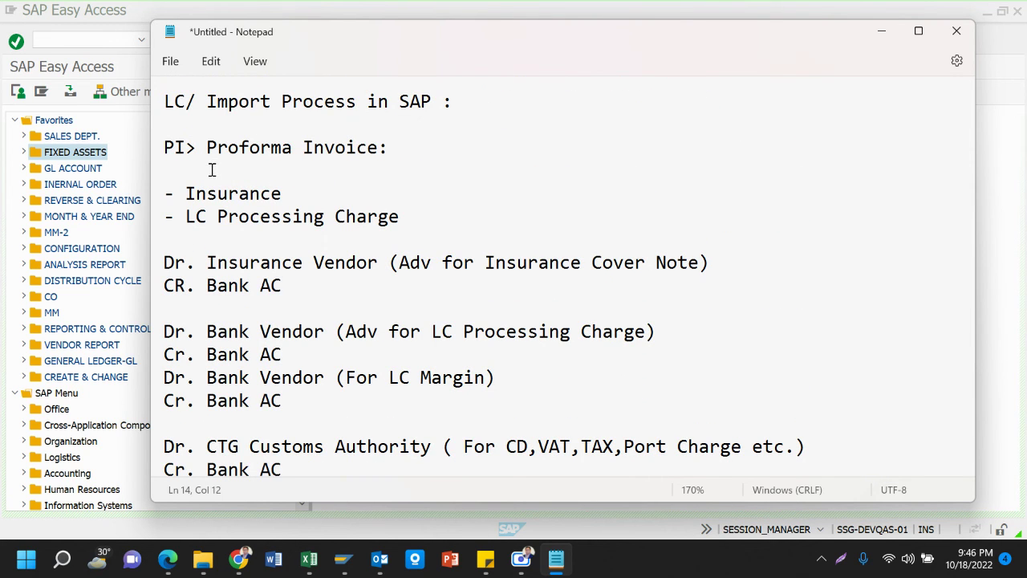
Remove the Proforma Invoice section from 'PI>' to the end, keeping only the heading
click(154, 148)
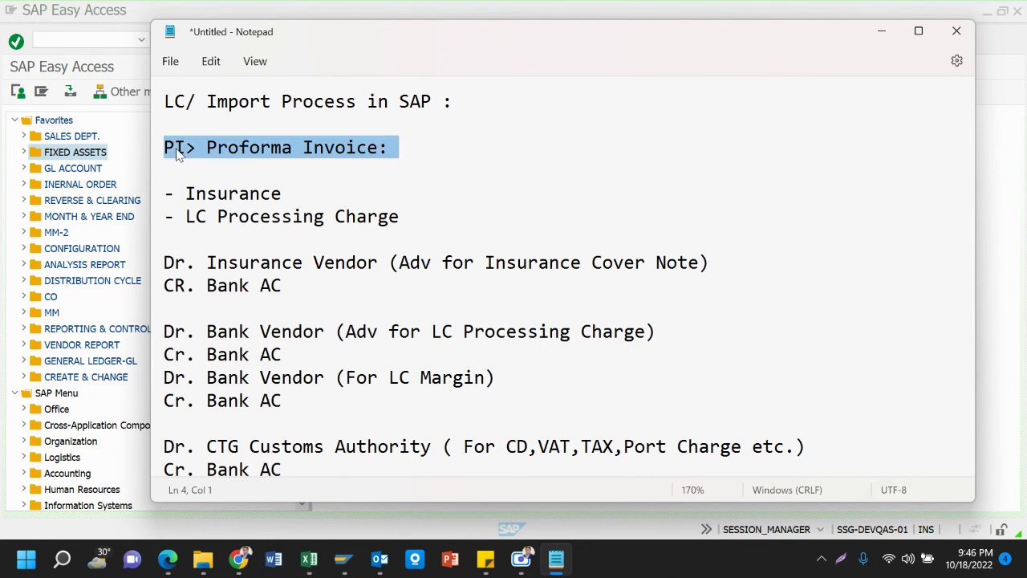
click(175, 149)
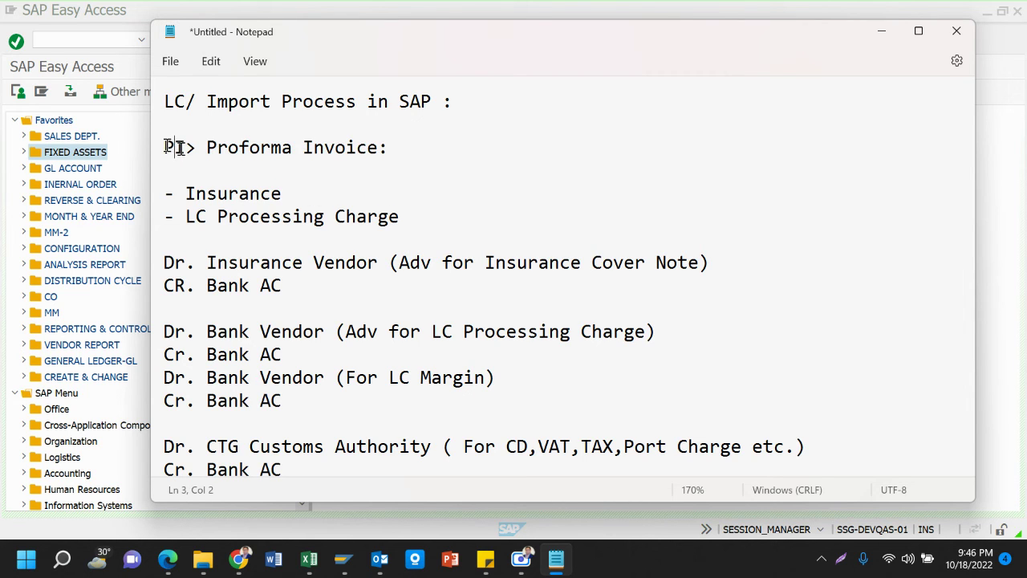
drag(178, 148, 661, 258)
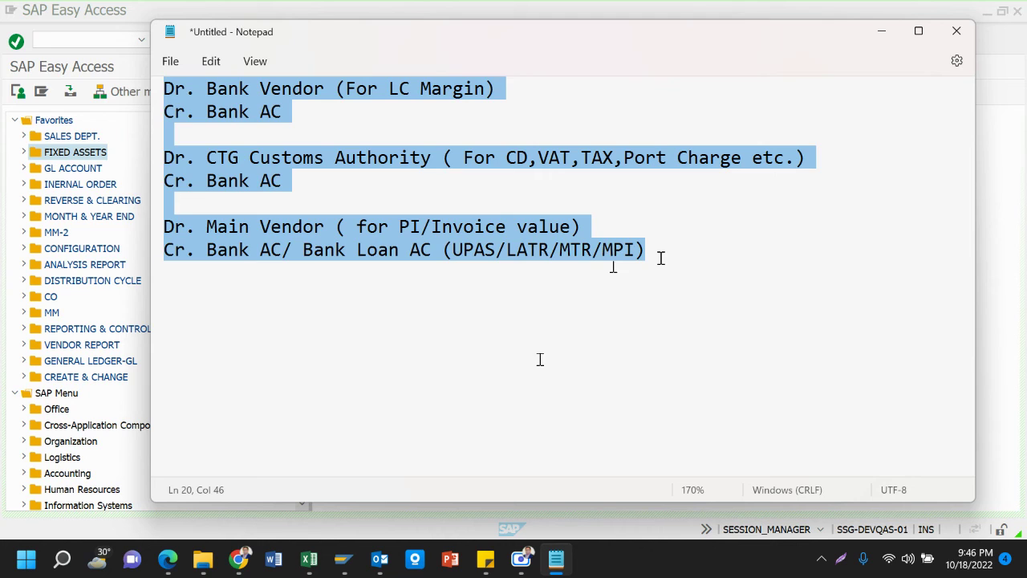
key(BackSpace)
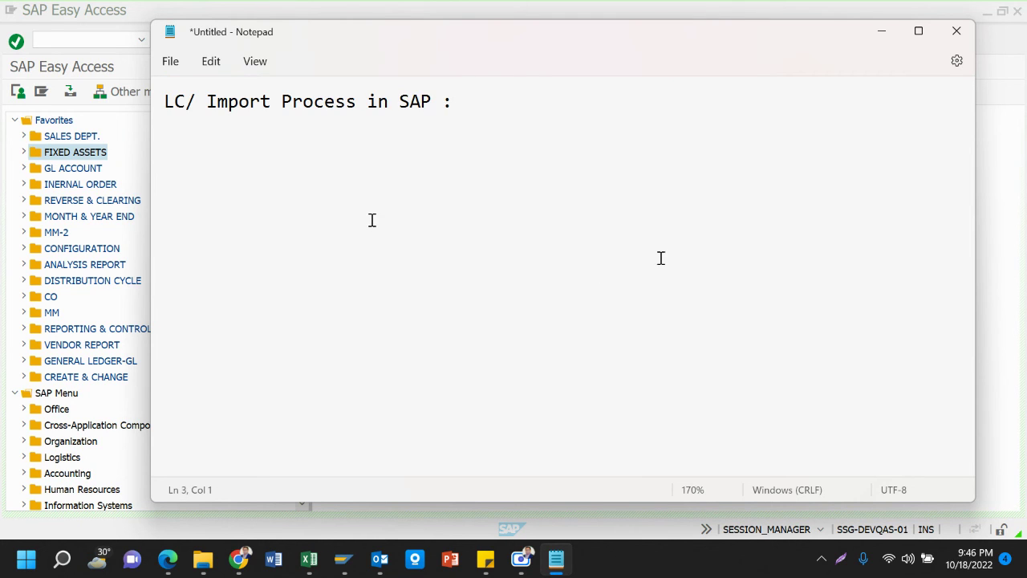
Bring the WhatsApp Web window to the front
mouse_move(292, 557)
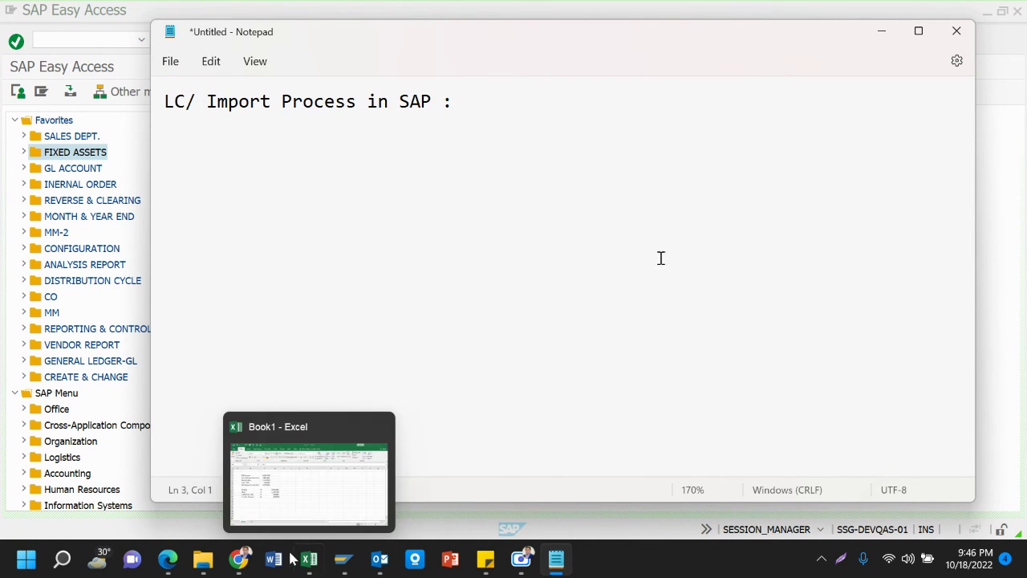
mouse_move(239, 558)
click(117, 481)
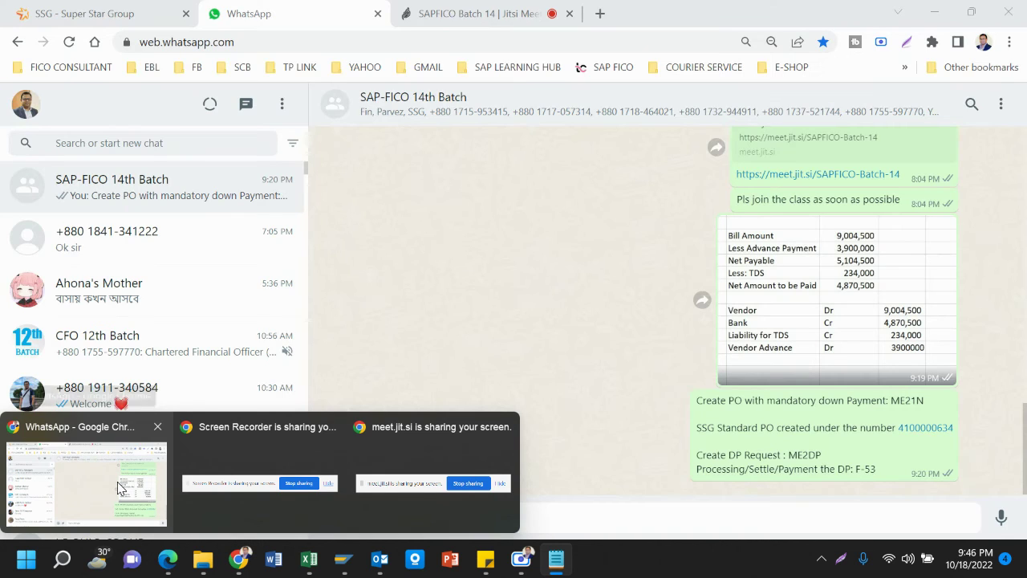
Paste and send the Proforma Invoice entries to the SAP-FICO 14th Batch chat
click(117, 482)
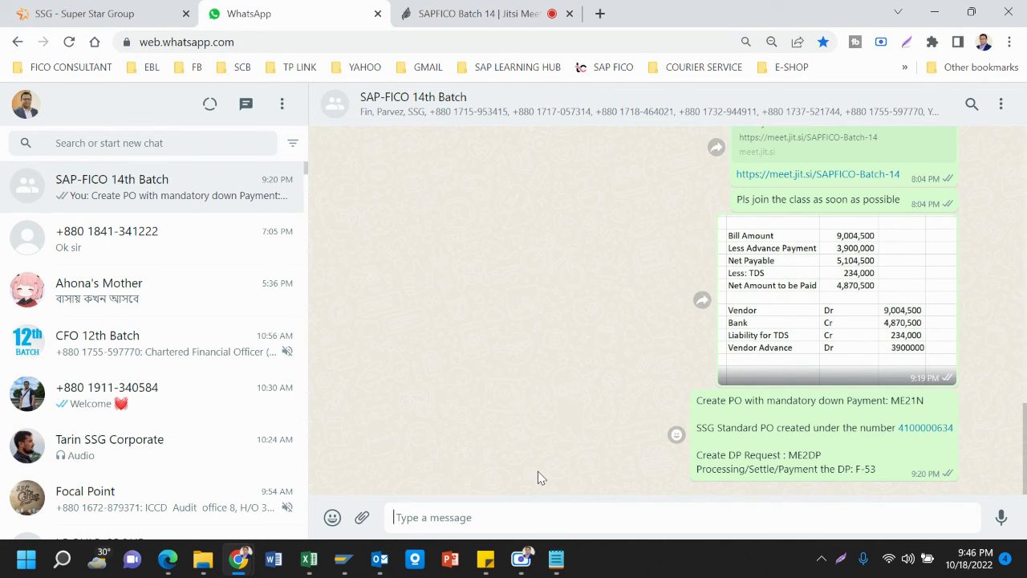
key(ctrl+v)
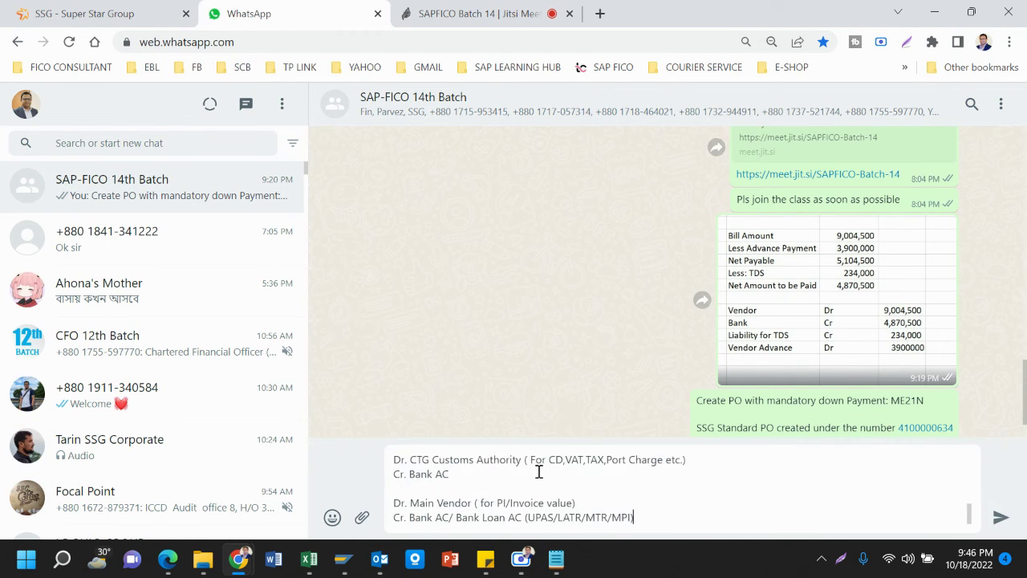
key(Return)
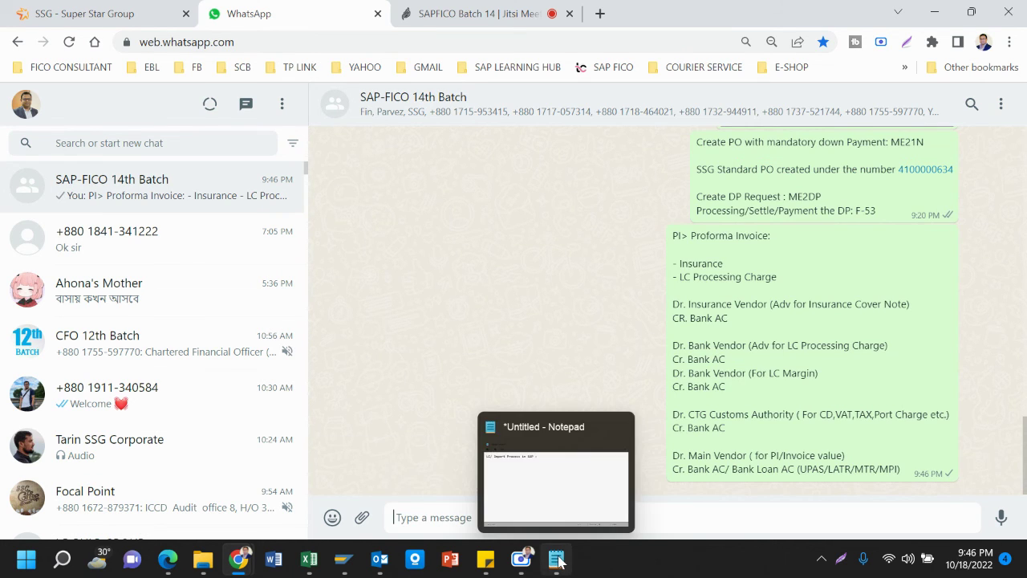
click(557, 559)
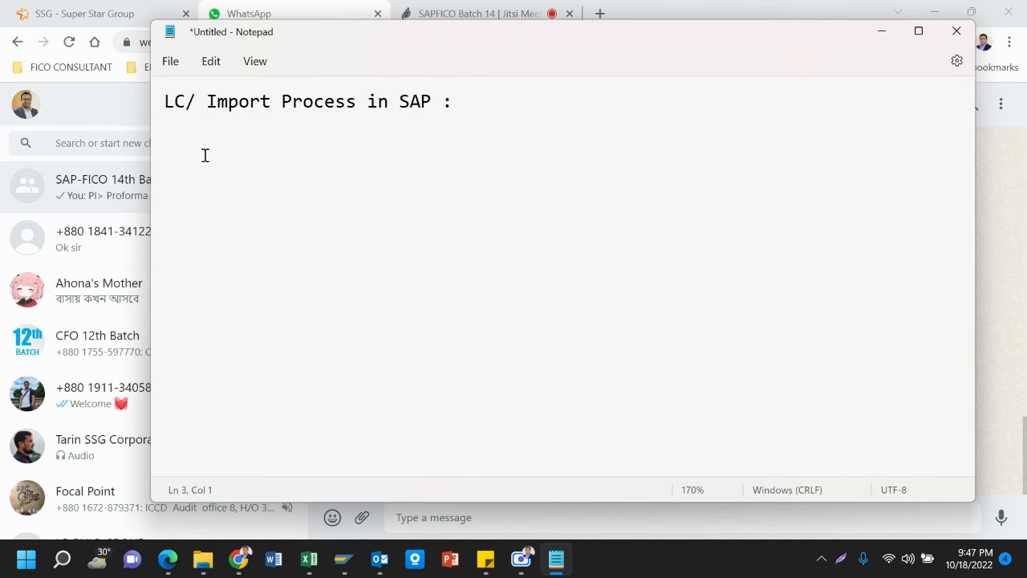
Add a 'GRN' section with 'Dr. Raw Materials' and 'Cr. Clearing AC' lines
text(GRN)
key(Return)
key(Return)
text(Dr. Raw )
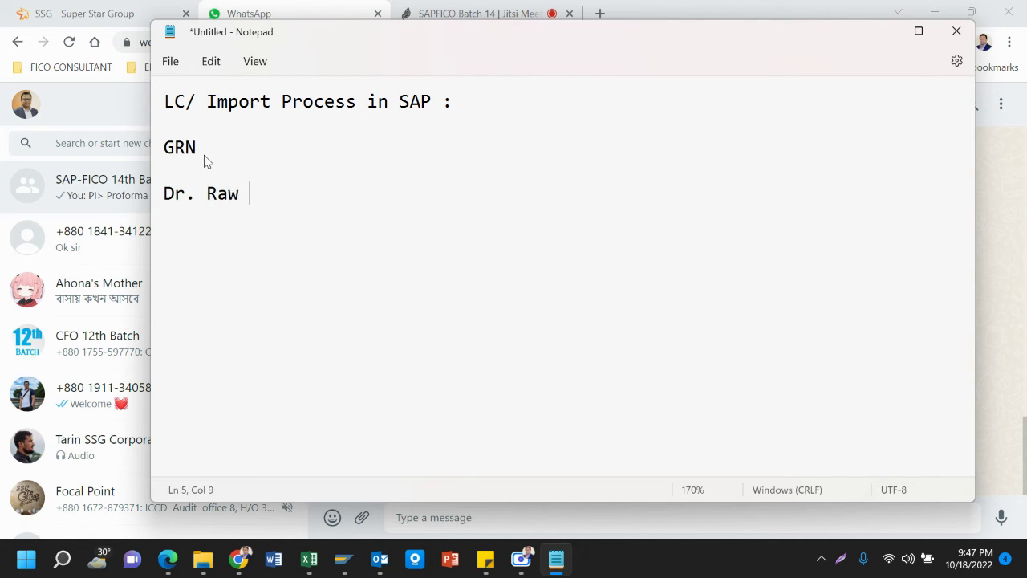
text(Materi)
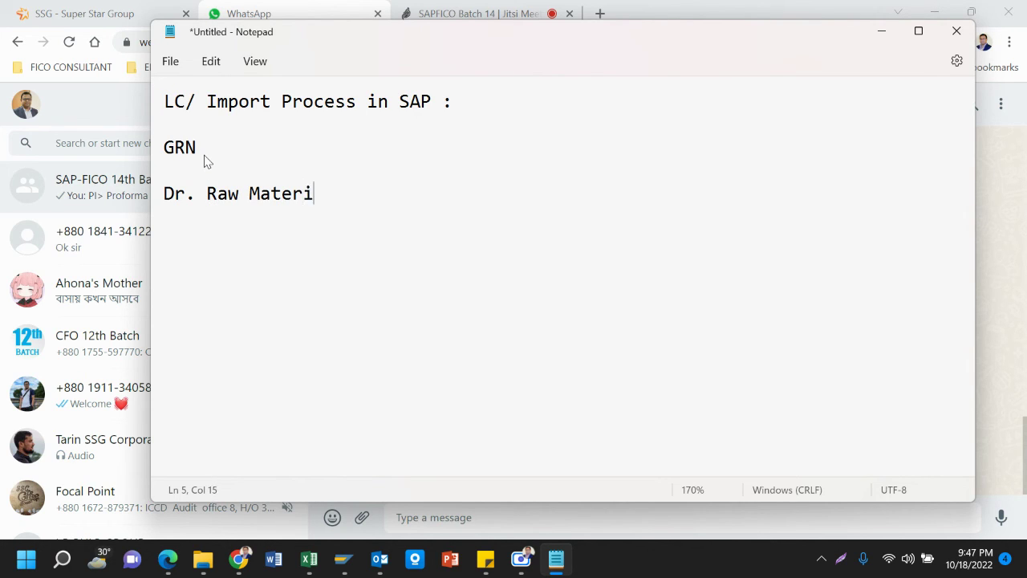
text(als)
key(Return)
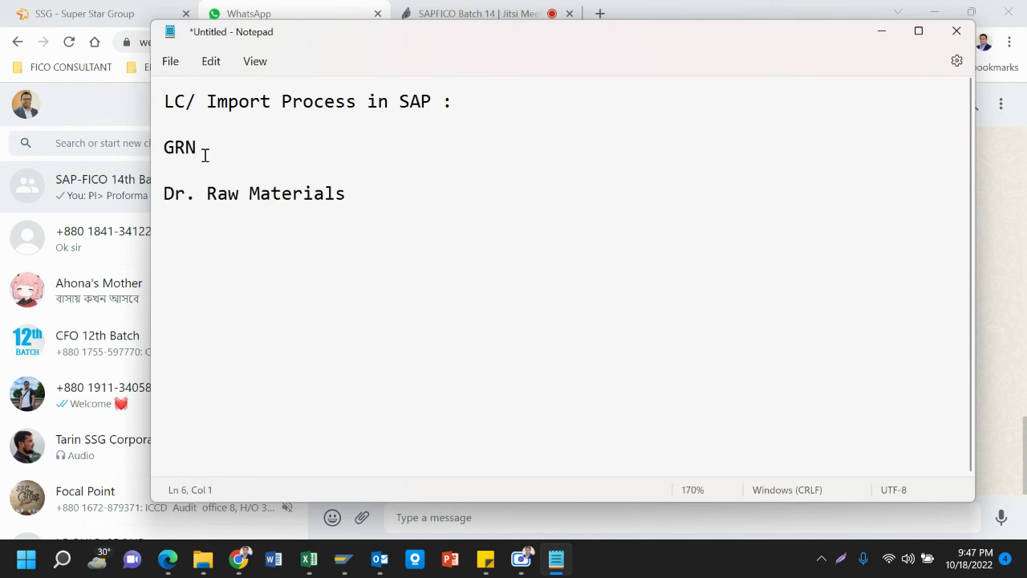
text(Cr. )
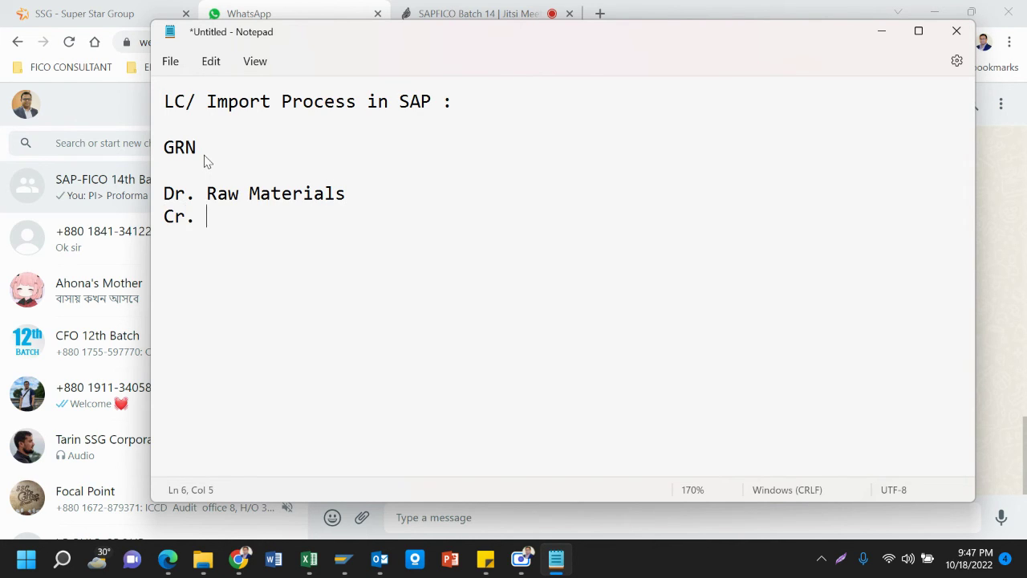
text(Clearing AC)
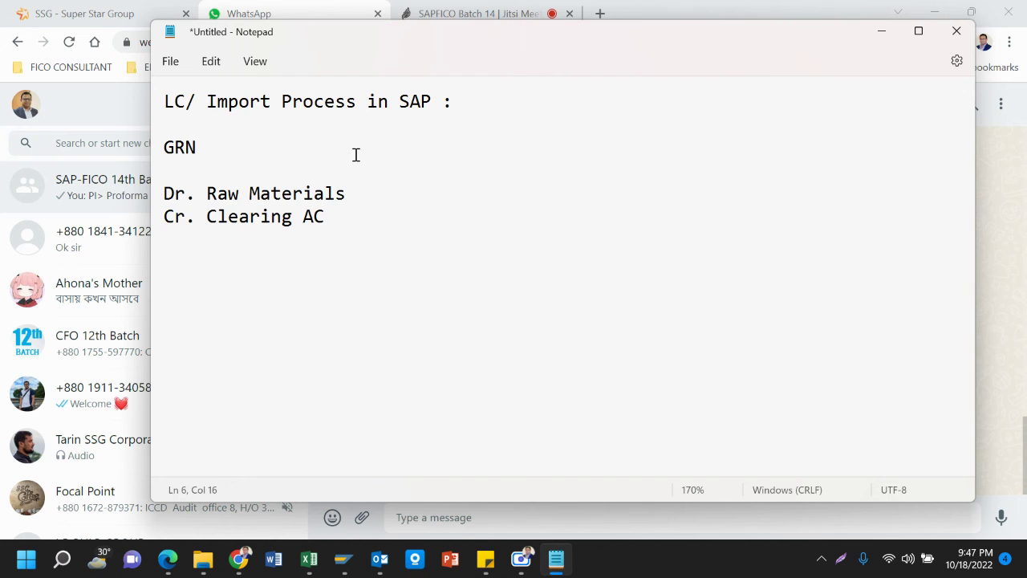
click(104, 195)
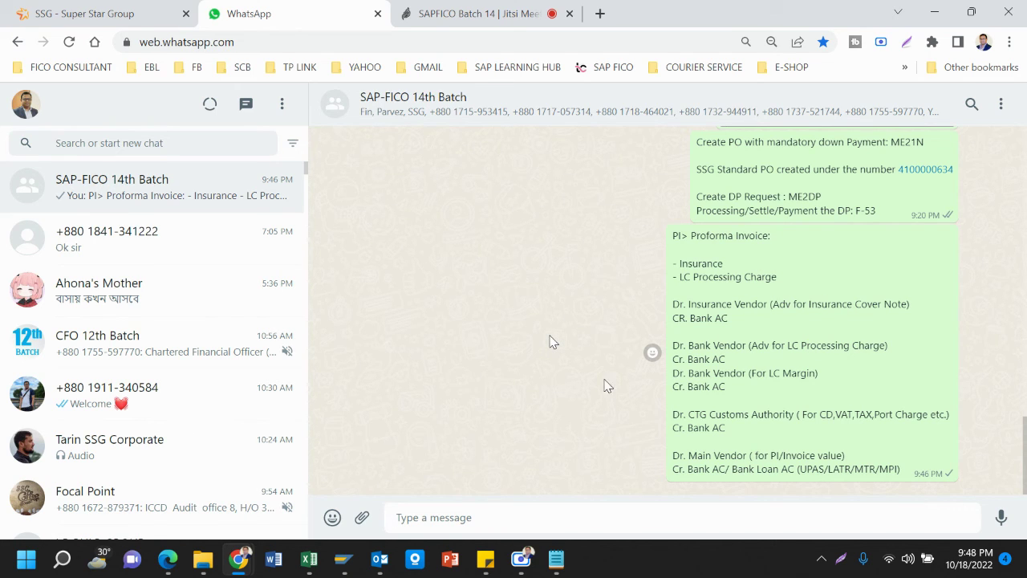
Bring Notepad forward and place the cursor after 'Cr. Clearing AC'
mouse_move(552, 562)
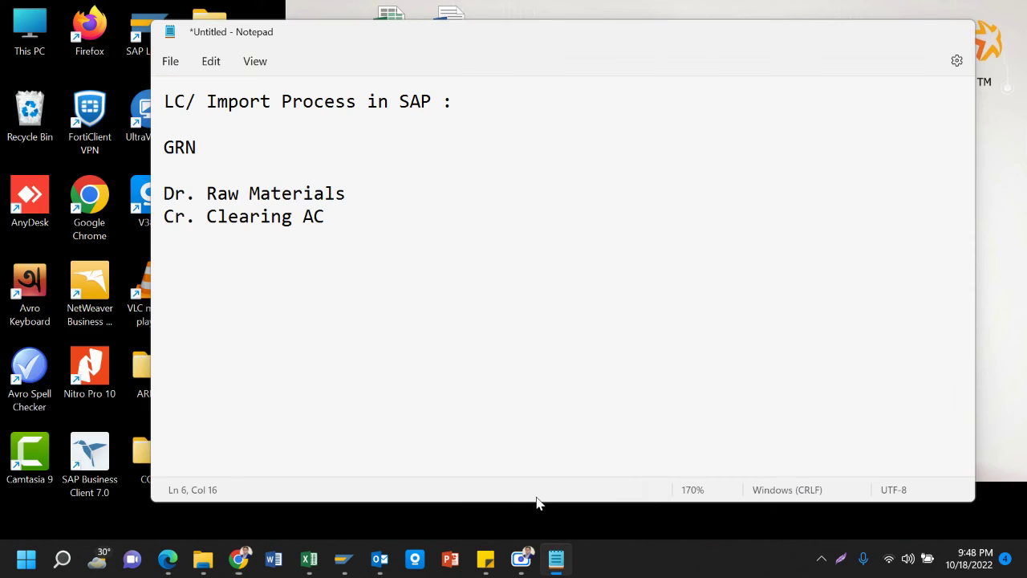
click(537, 502)
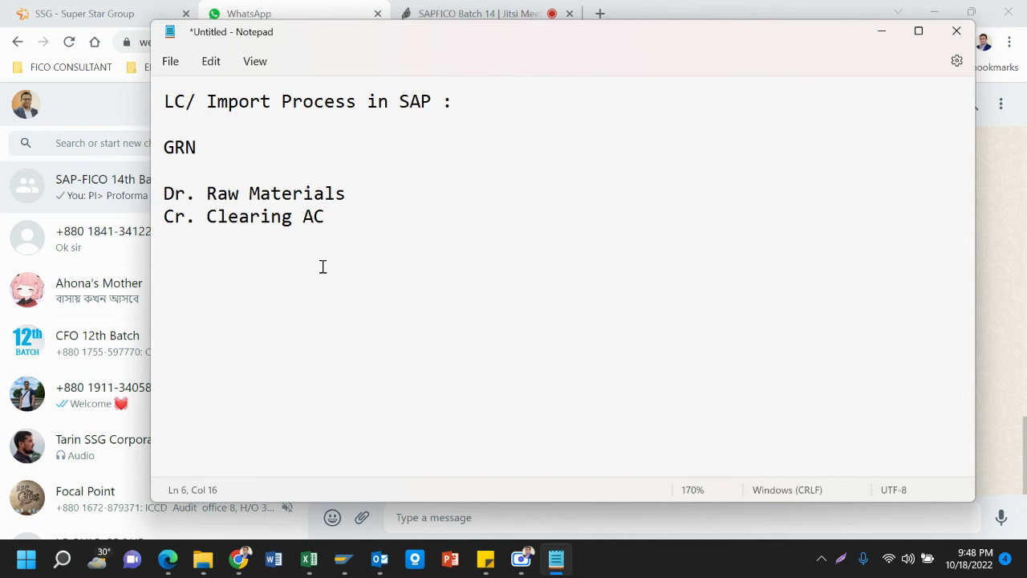
click(404, 194)
click(336, 215)
key(Return)
key(Return)
key(BackSpace)
key(Up)
key(Up)
key(Up)
key(Down)
key(Down)
key(Down)
key(Down)
key(Return)
Add an 'Invoice Booking:' heading with a 'Dr.' line, and copy 'Clearing AC'
key(BackSpace)
text(Invoice )
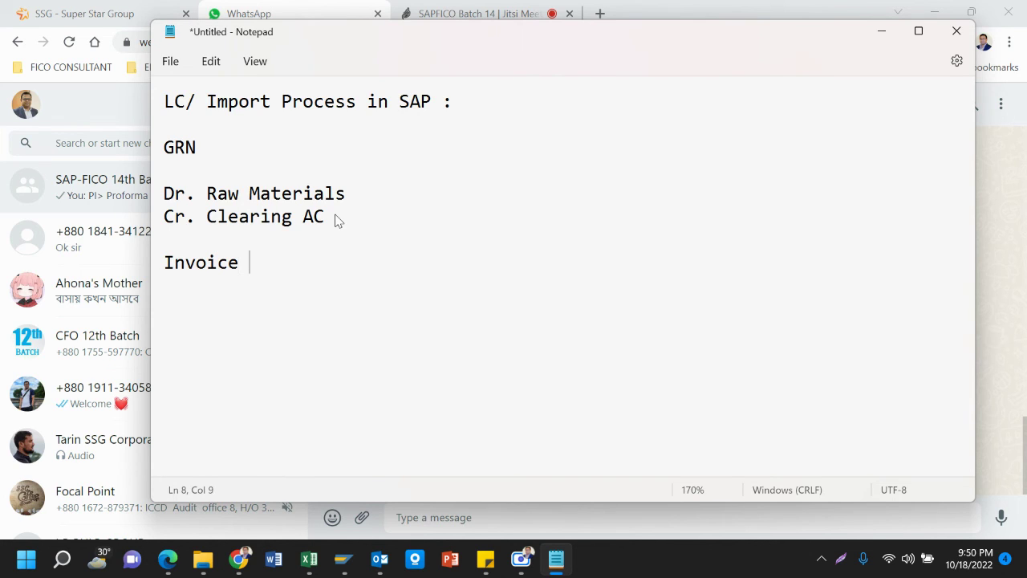
text(Booking)
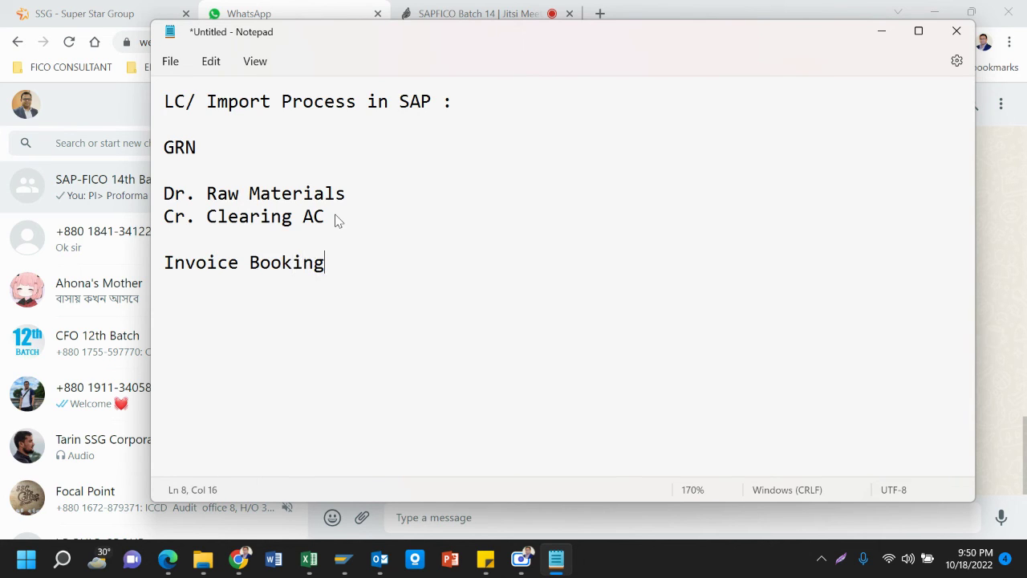
text(:)
key(Return)
key(Return)
text(Dr.)
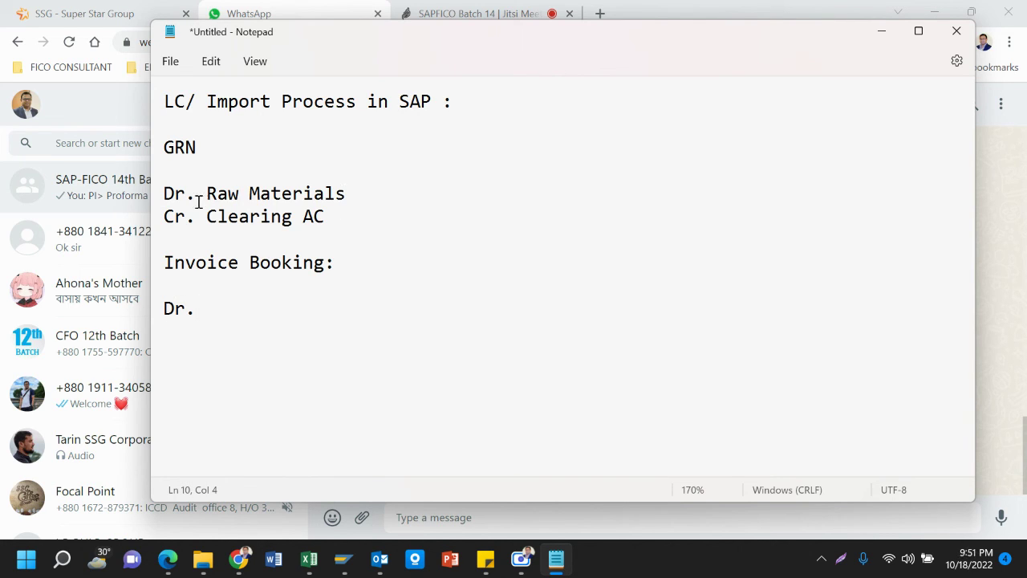
drag(209, 215, 336, 216)
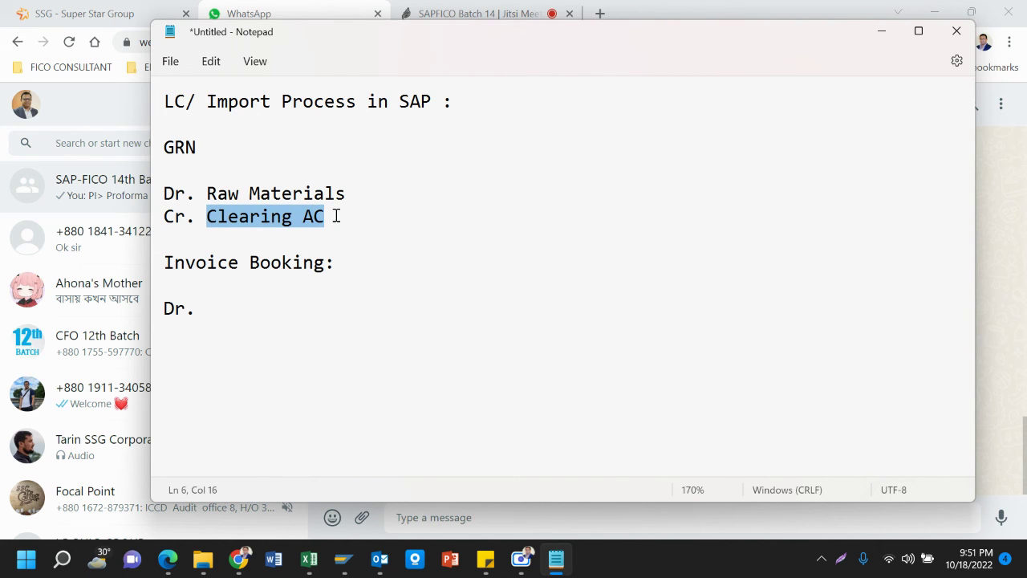
key(ctrl+c)
Complete 'Dr. Clearing AC' and add 'Cr. Insurance Vendor (Insurance Cover Note)'
click(206, 306)
key(ctrl+v)
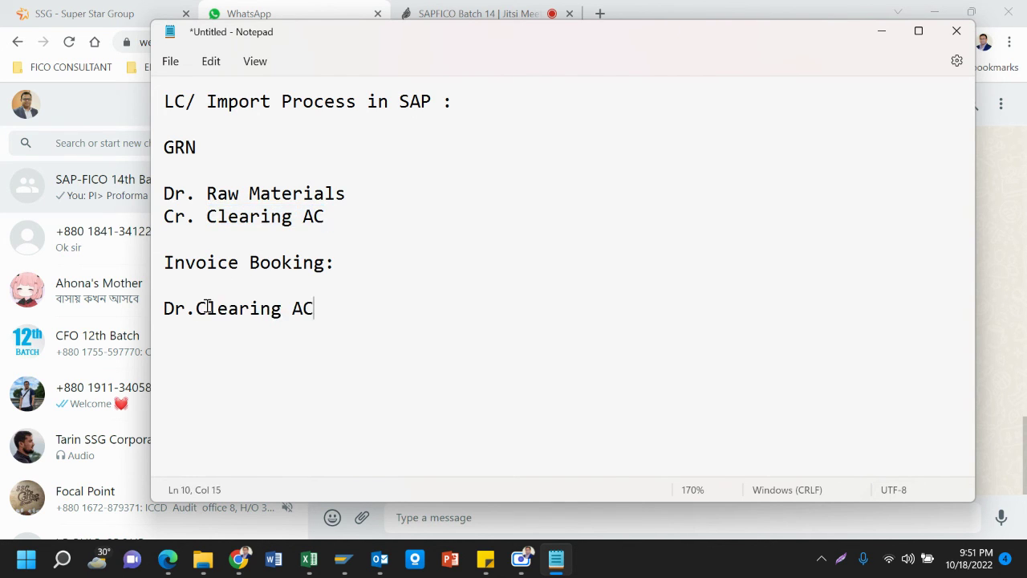
key(Return)
key(Return)
text(Cr. Ins)
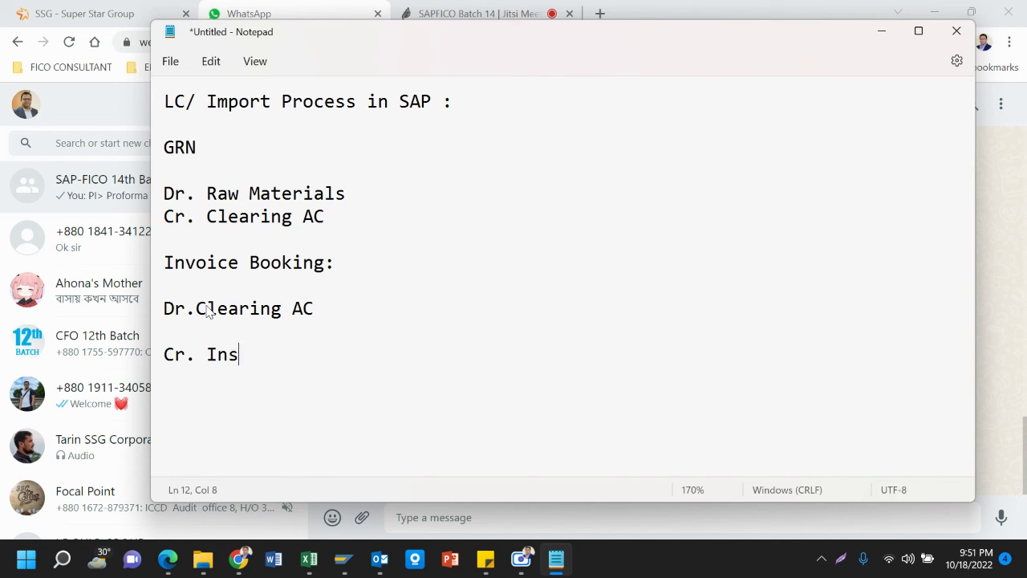
text(urance )
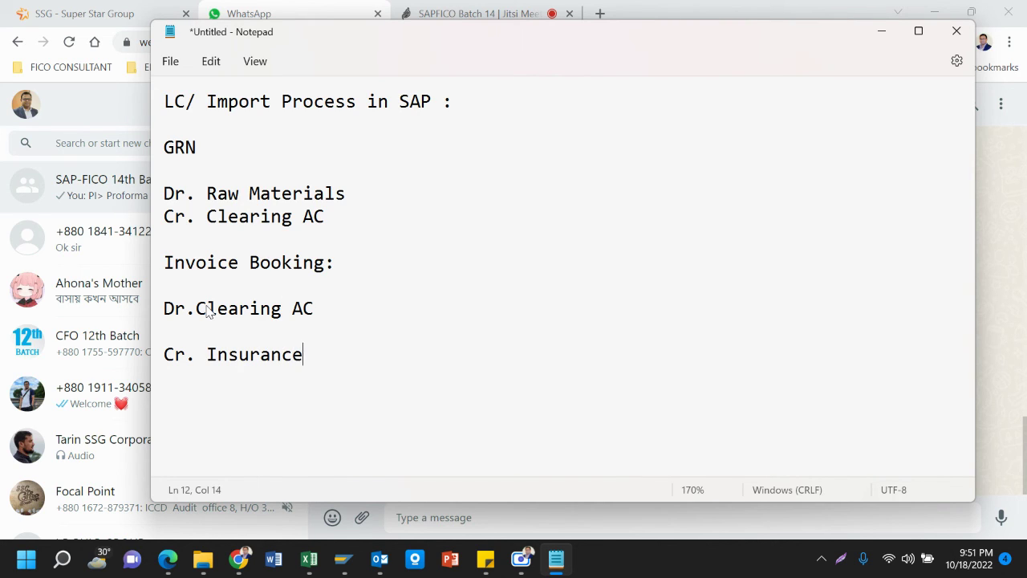
text(Vendor)
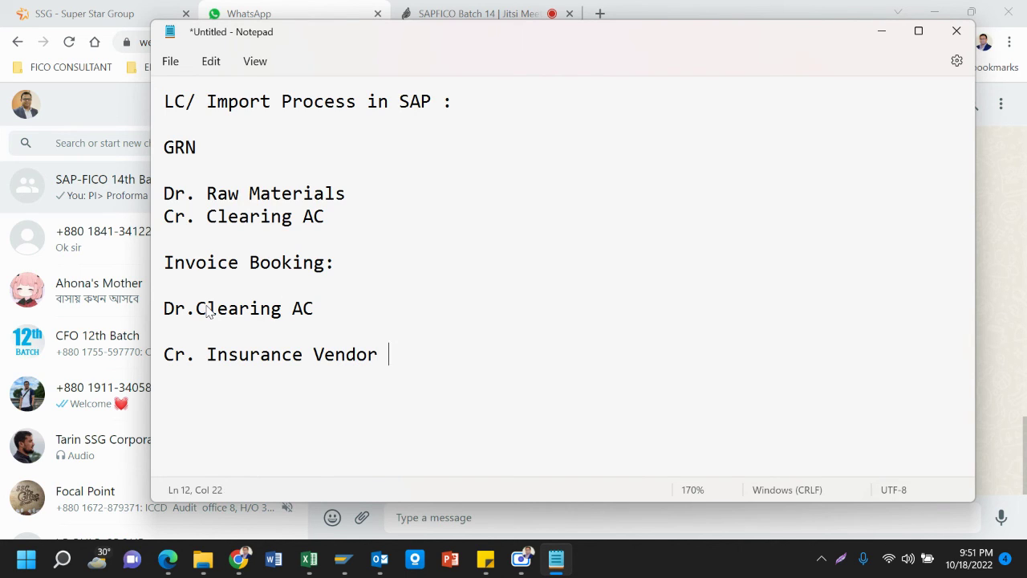
text( (Insurance)
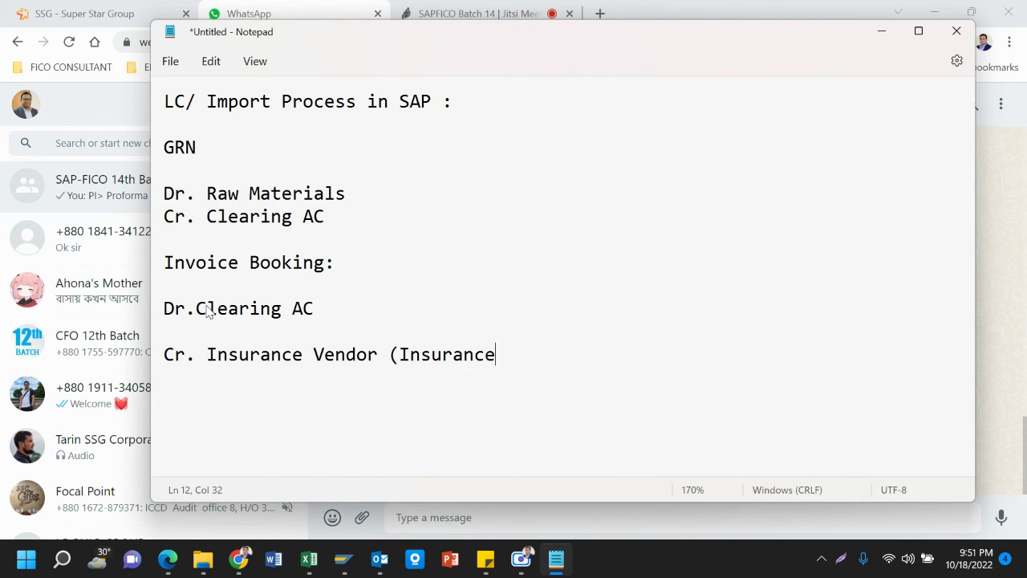
text( Cover Note)
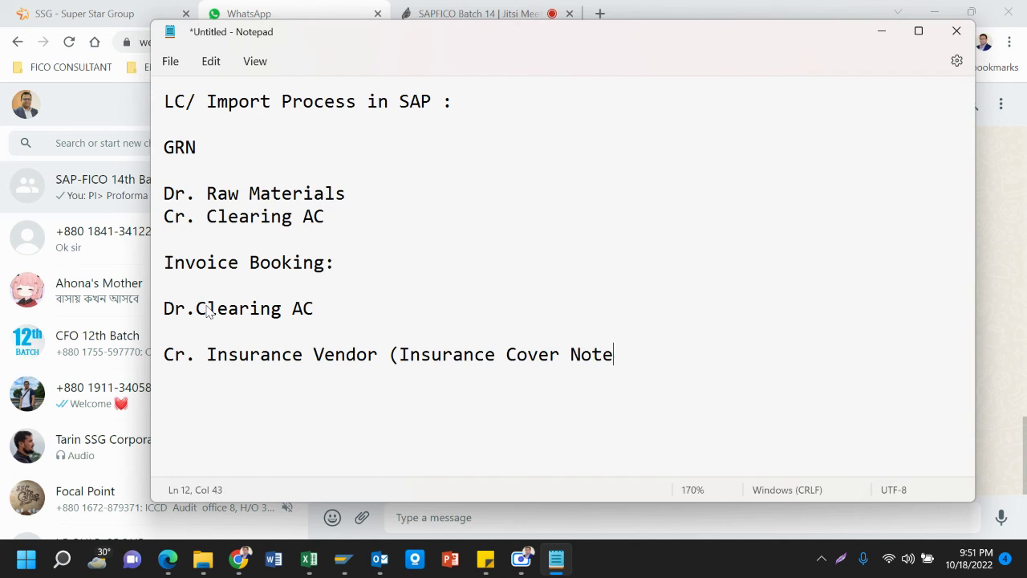
text())
Add 'Cr. Bank Vendor (For LC Processing charge)' and start a Cr. CTG Customs line
key(Return)
text(Cr. Bank B)
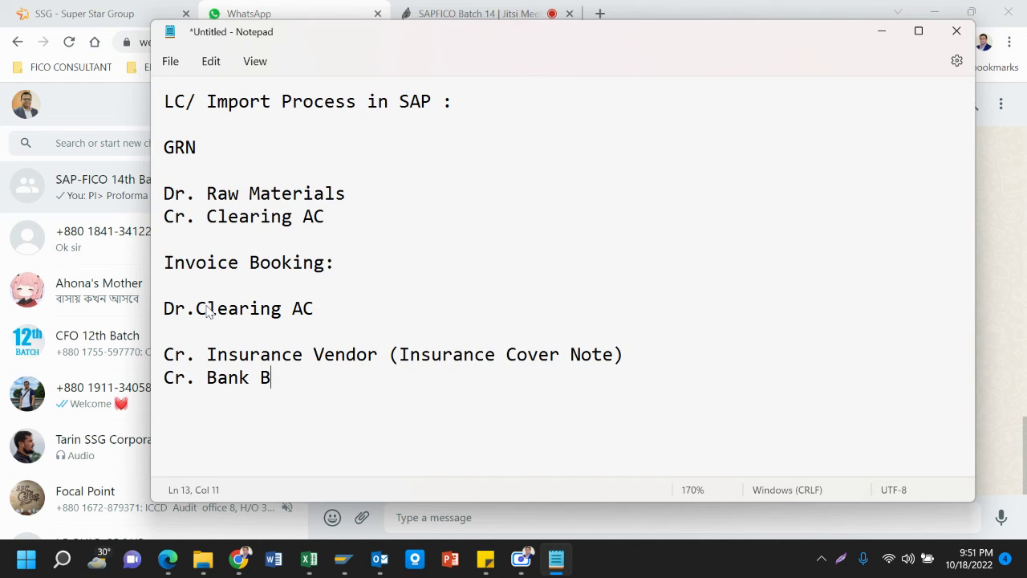
key(BackSpace)
text(Vendor (F)
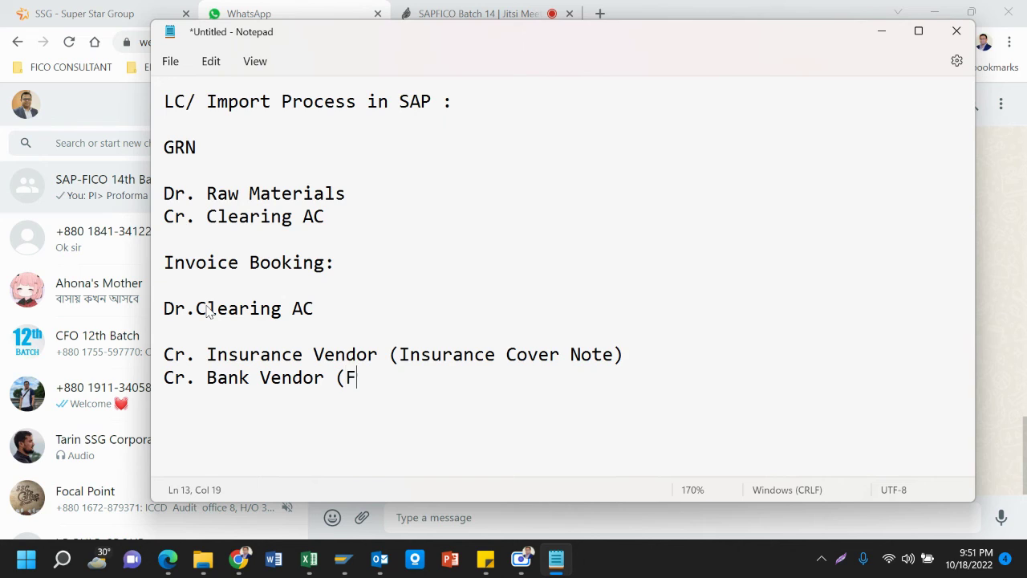
text(or LC Proces)
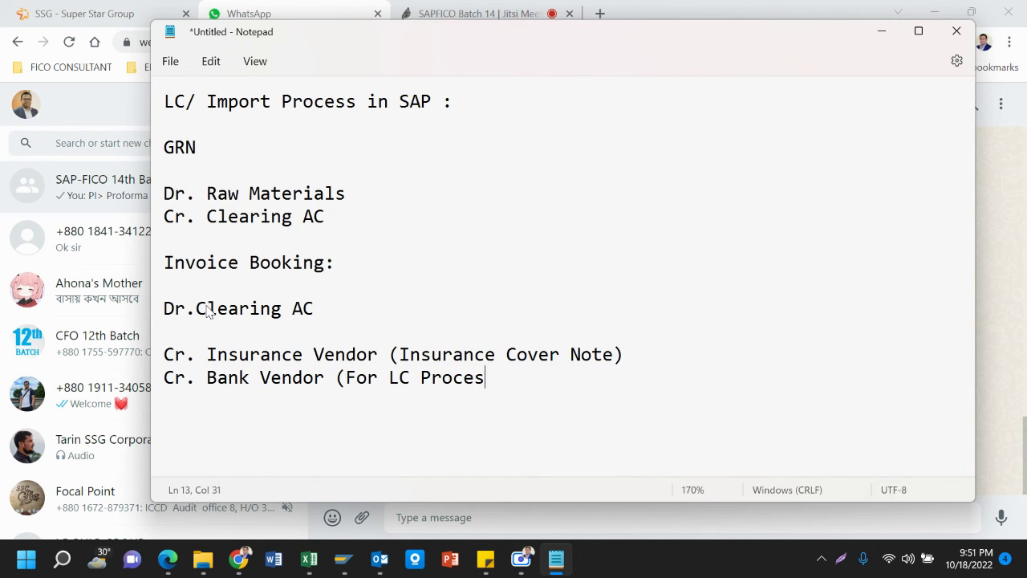
text(sing charge)
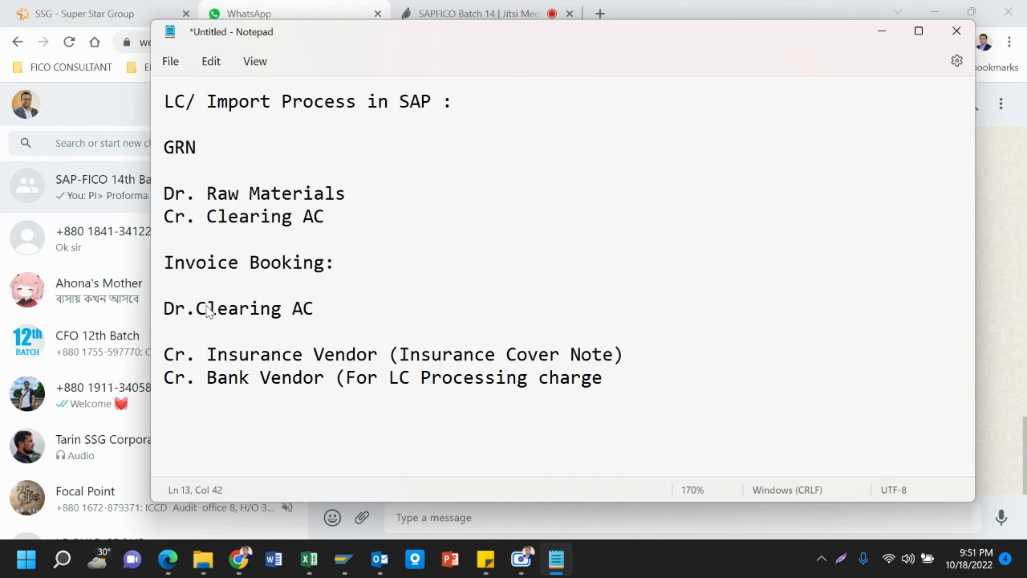
text())
key(Return)
text(Cr. CTG)
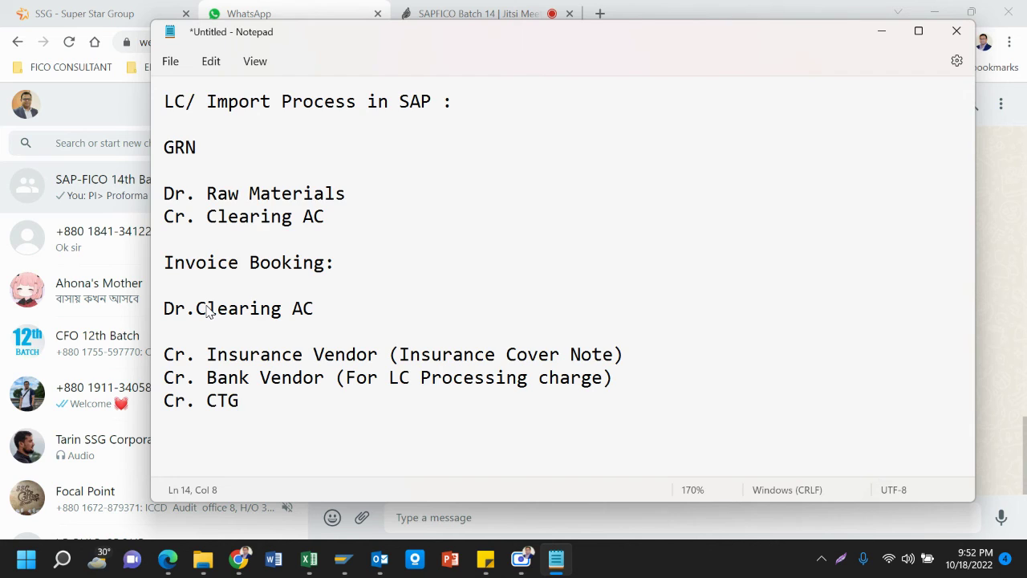
text( CUs)
key(BackSpace)
key(BackSpace)
Finish 'Cr. CTG Customs Authority (For CD,RD,VAT,TAX,Port crg, etc.)', then add C&F Vendor and Transport Vendor credits
text(ustoms)
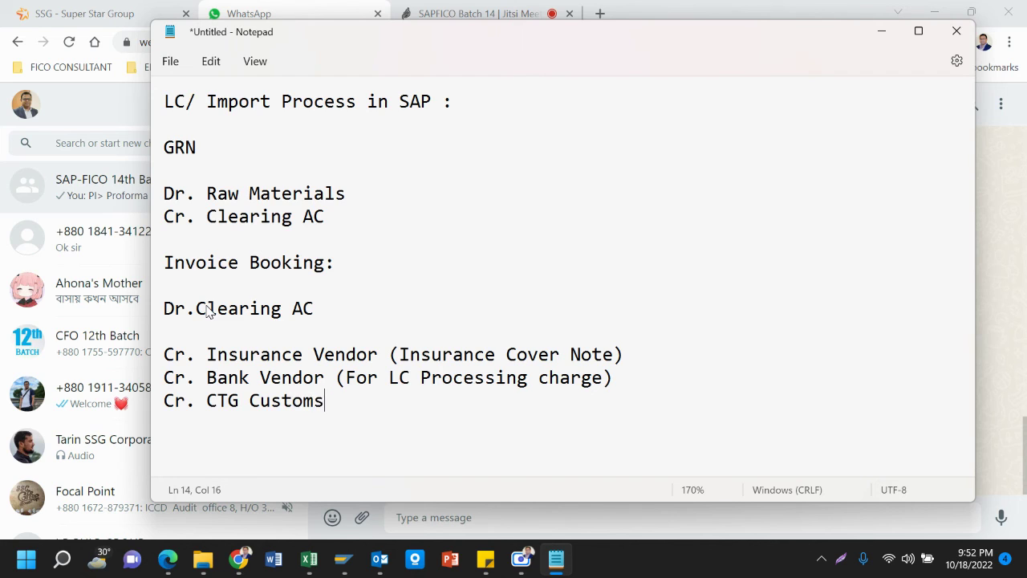
text( Authority)
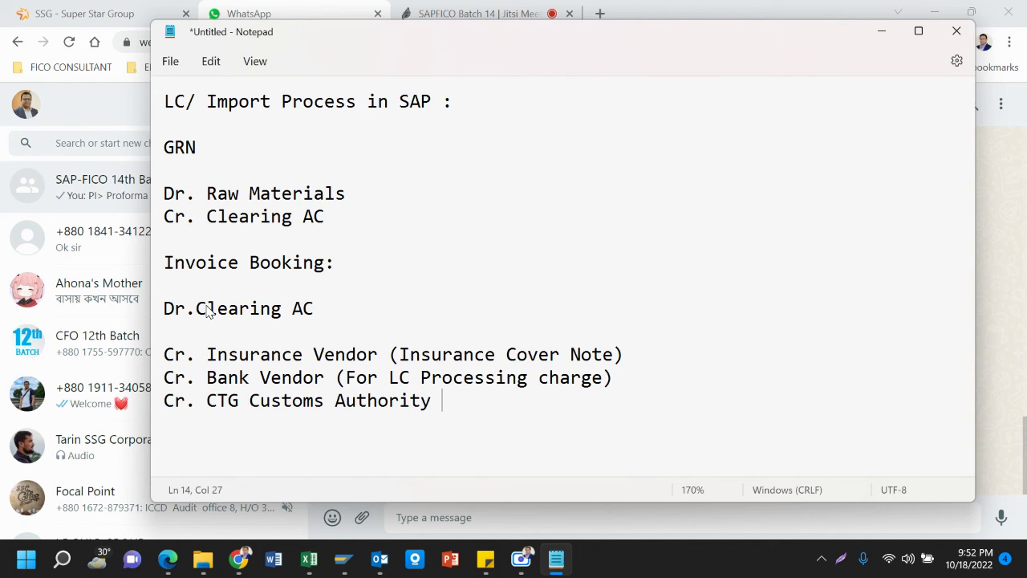
key(BackSpace)
text((For CD,)
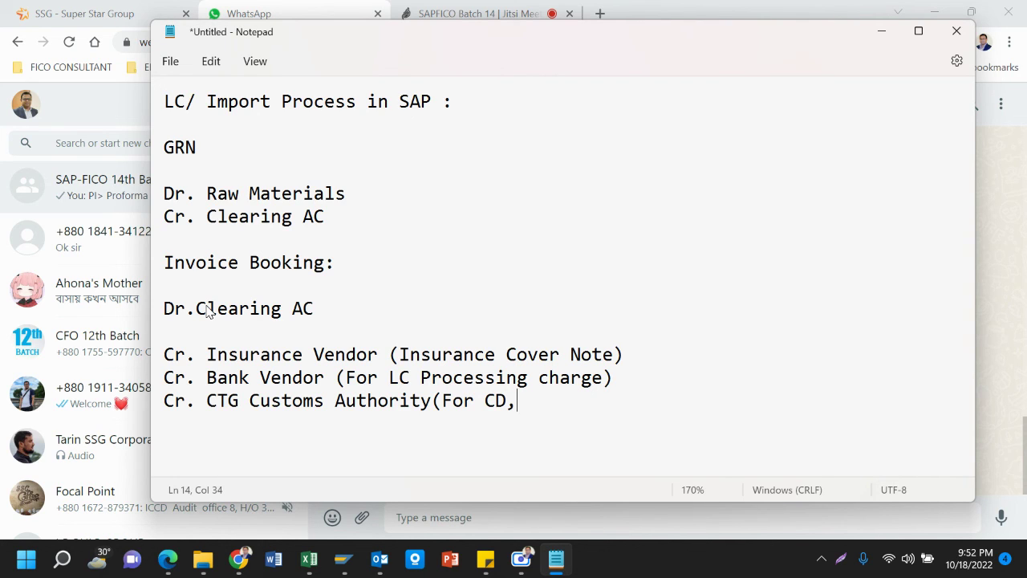
text(RD,VAT,TA)
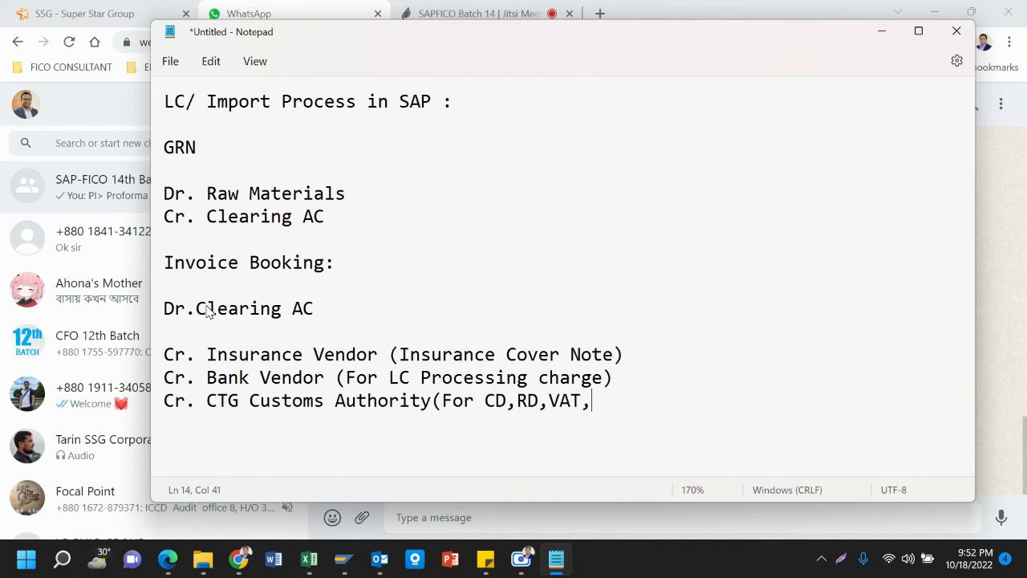
text(X,Port )
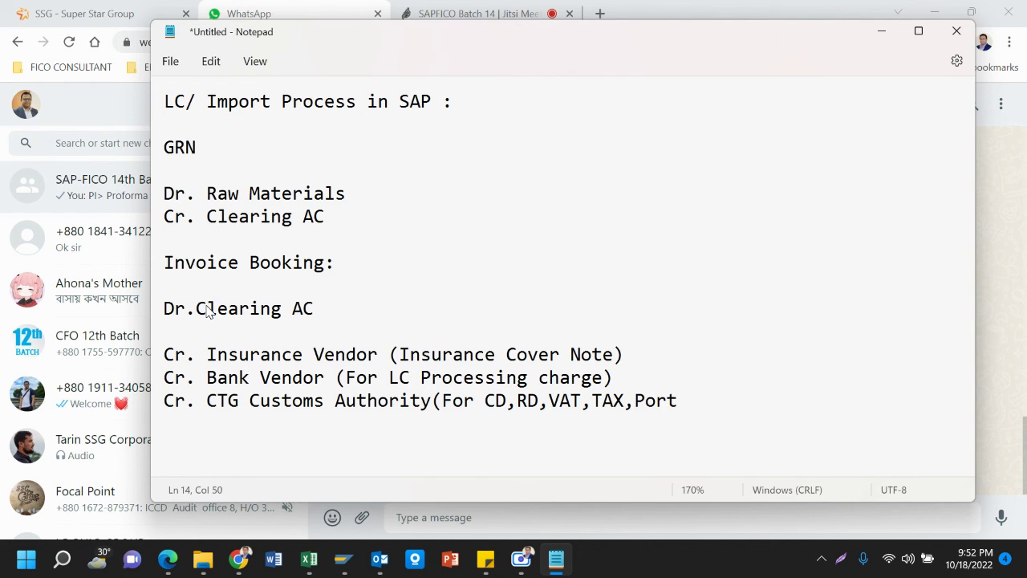
text(crg, etc.))
key(Return)
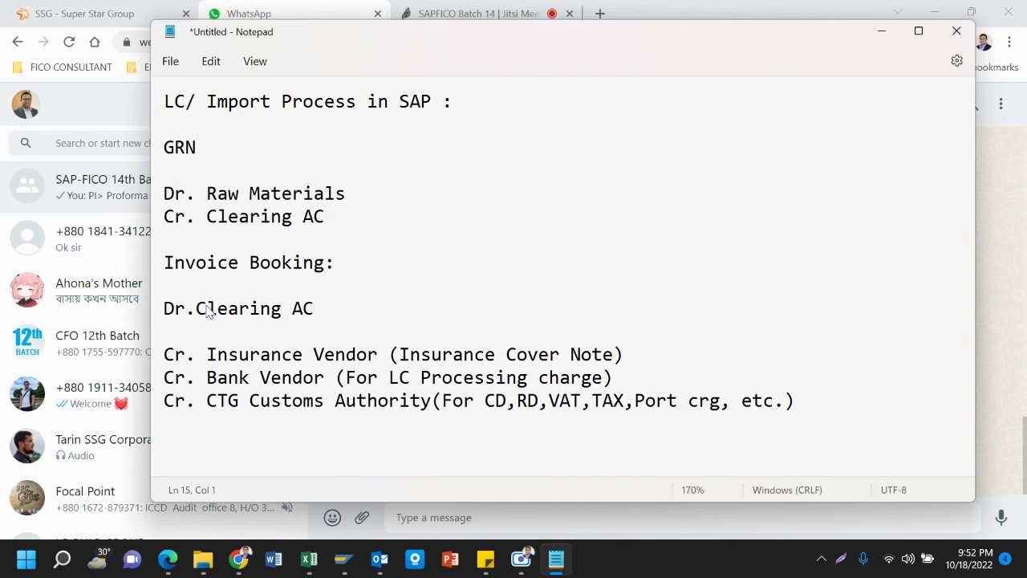
text(Cr. C&F Vendor)
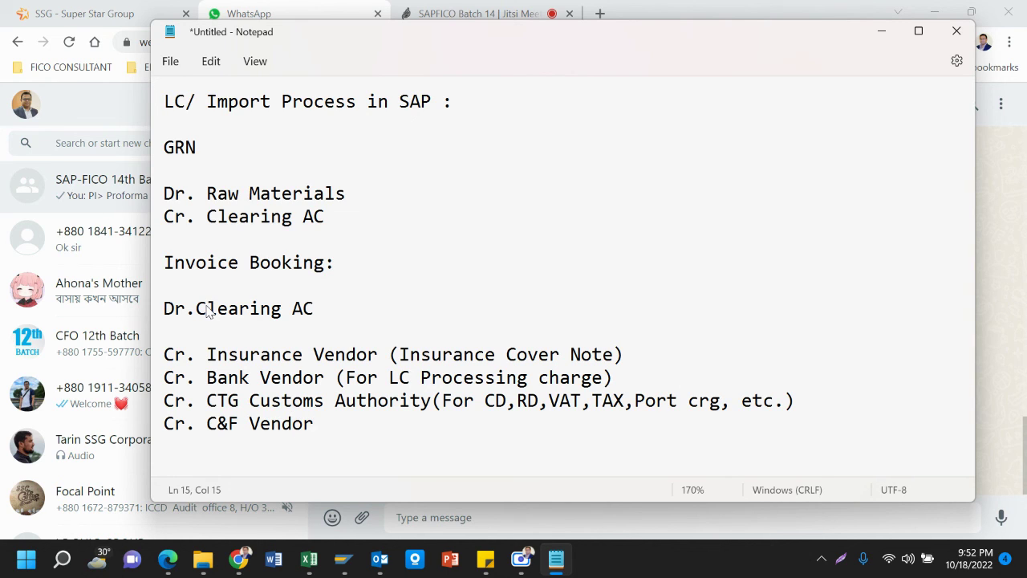
key(Return)
text(Cr. Transport V)
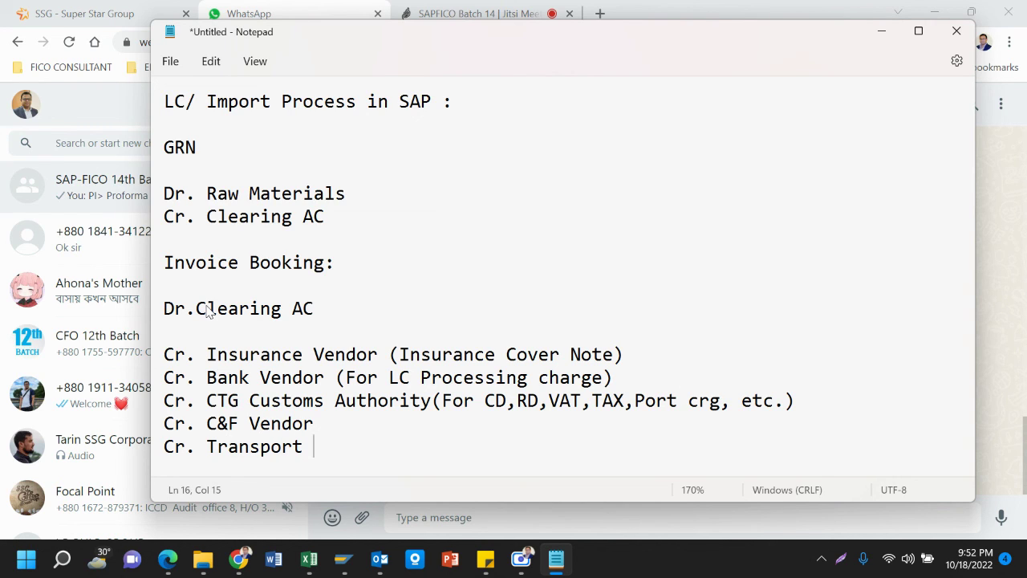
text(endor)
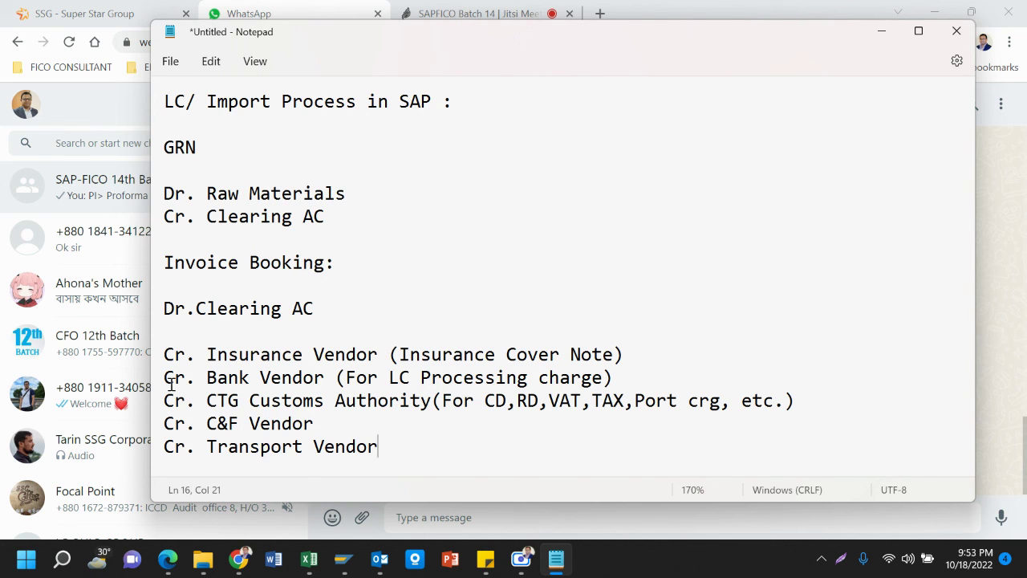
click(206, 354)
Select the block of credit lines, then return to the SAP-FICO 14th Batch chat
drag(206, 354, 380, 455)
click(356, 414)
drag(164, 353, 412, 448)
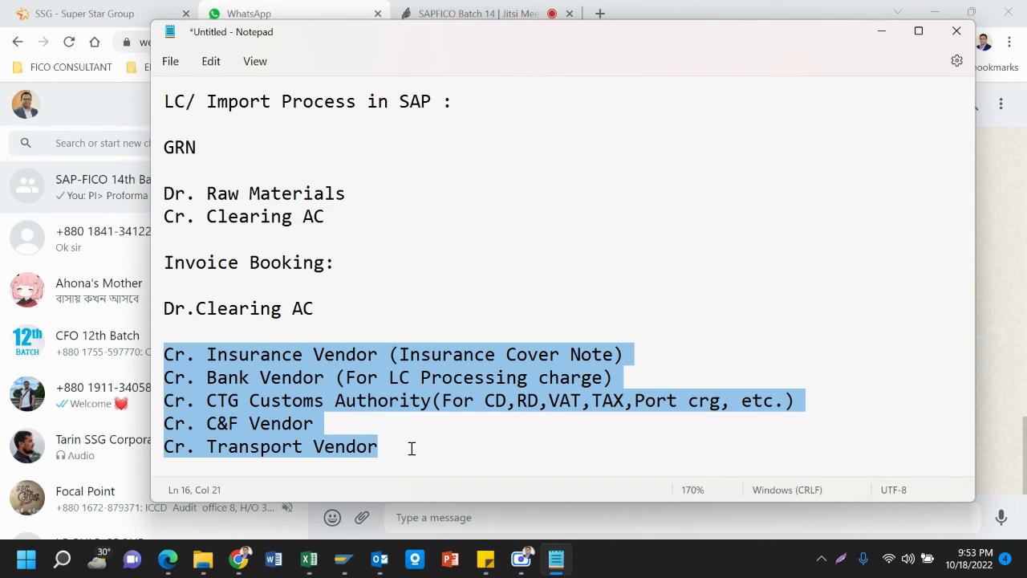
click(76, 202)
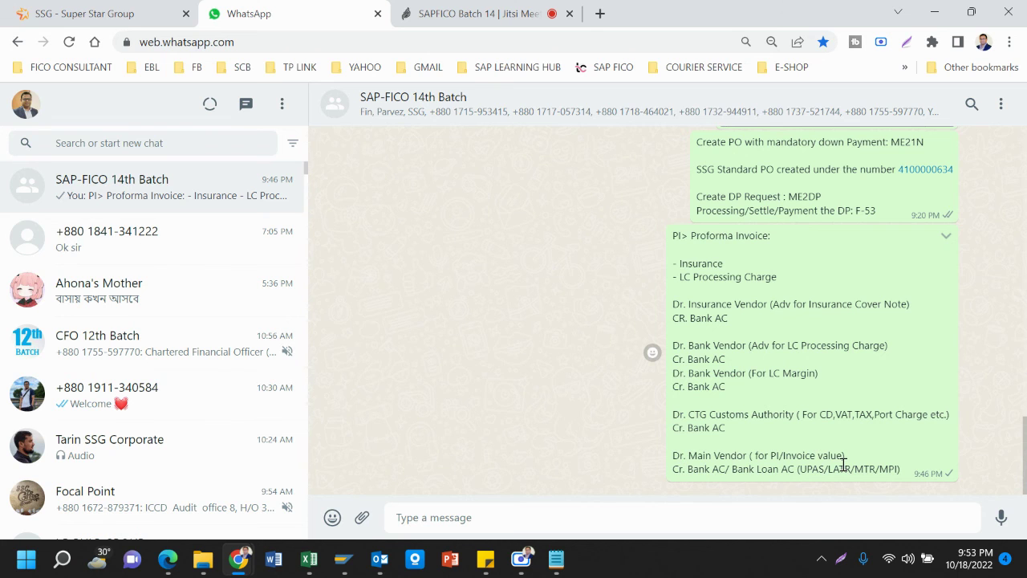
Bring the LC/ Import Notepad note back in front and clear the text selection
mouse_move(557, 559)
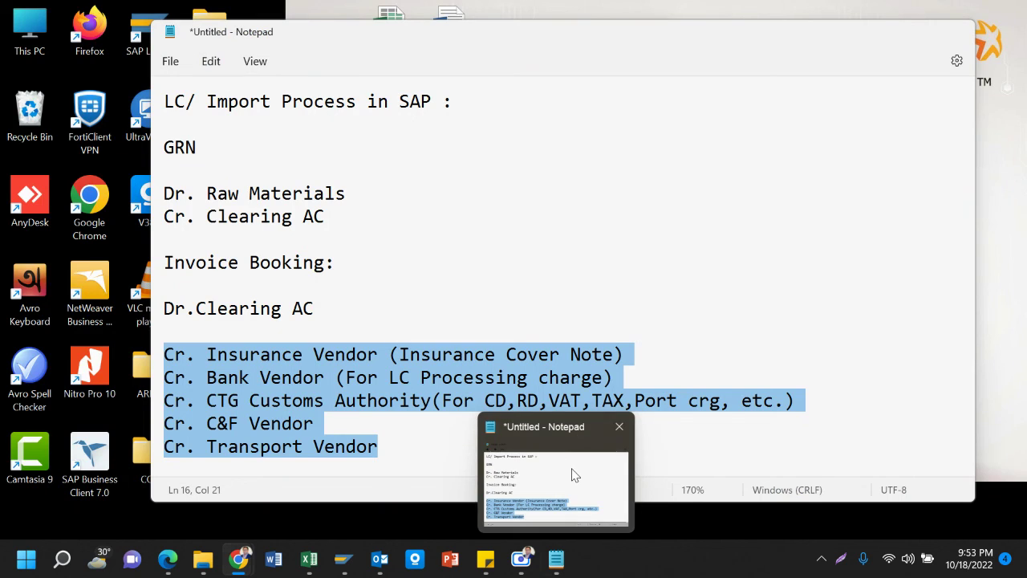
click(579, 450)
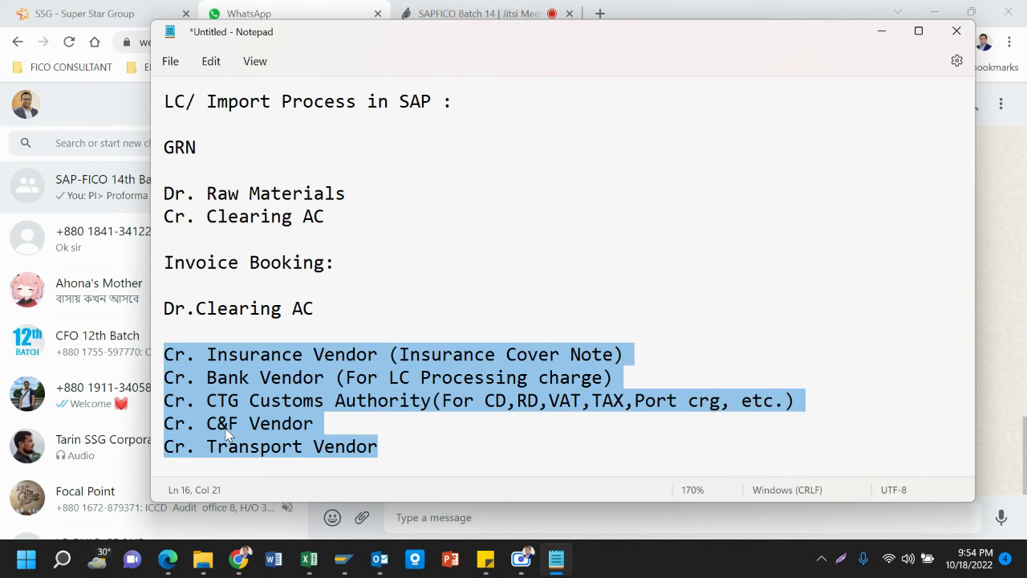
click(271, 287)
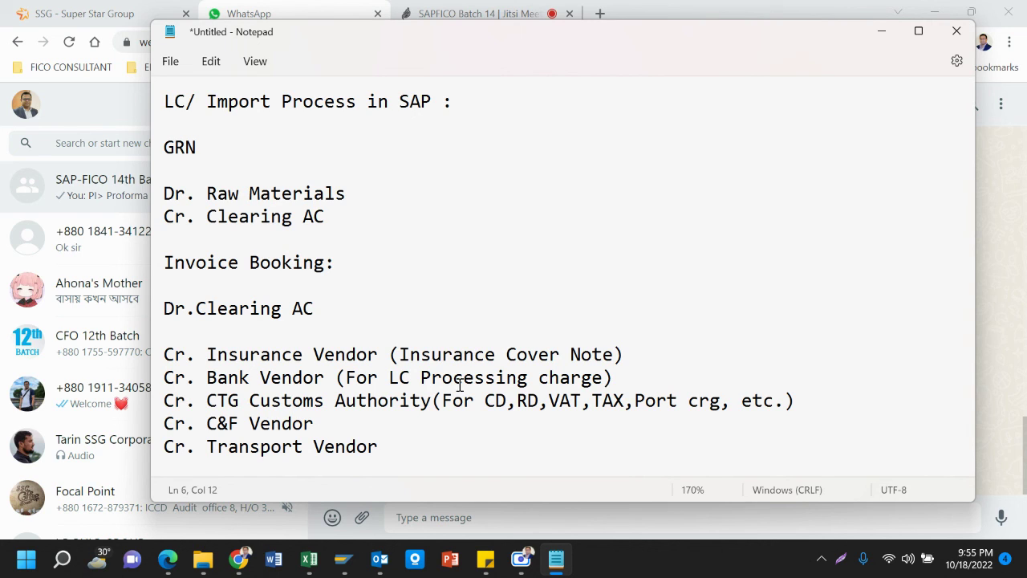
click(114, 181)
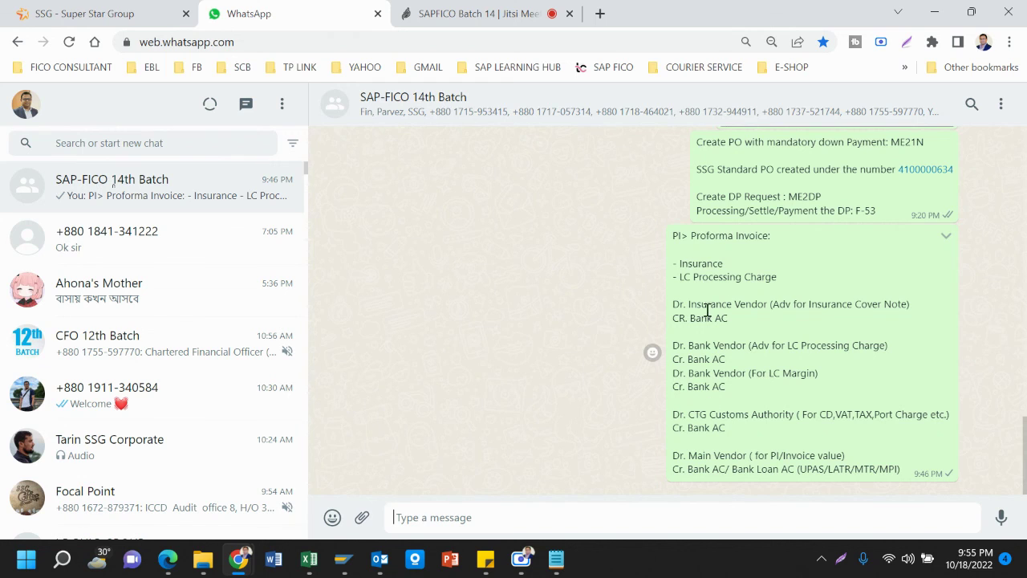
mouse_move(558, 567)
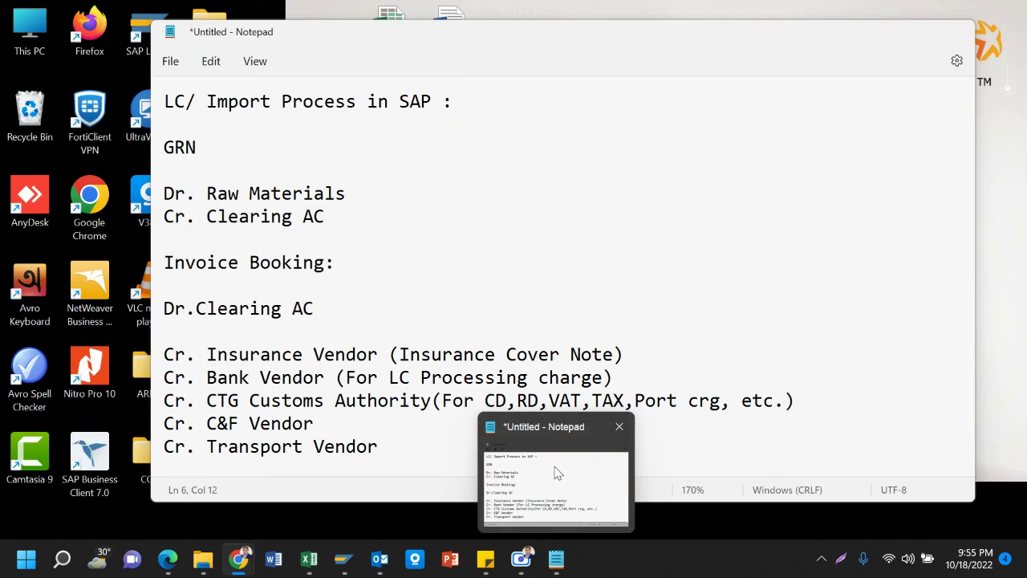
click(555, 470)
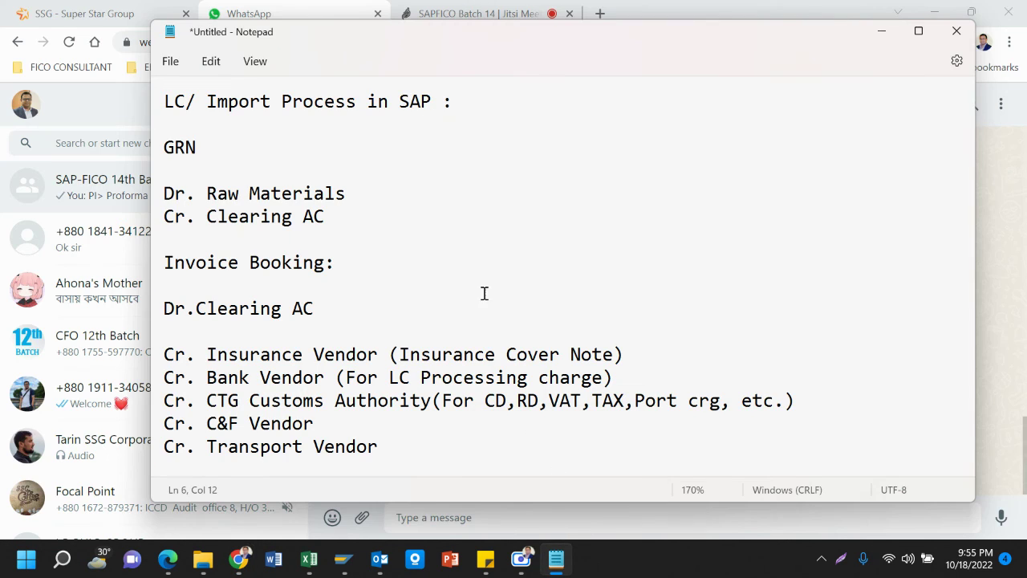
click(399, 445)
Delete the blank line under 'Invoice Booking:' so Dr. Clearing AC follows it directly
drag(163, 193, 343, 267)
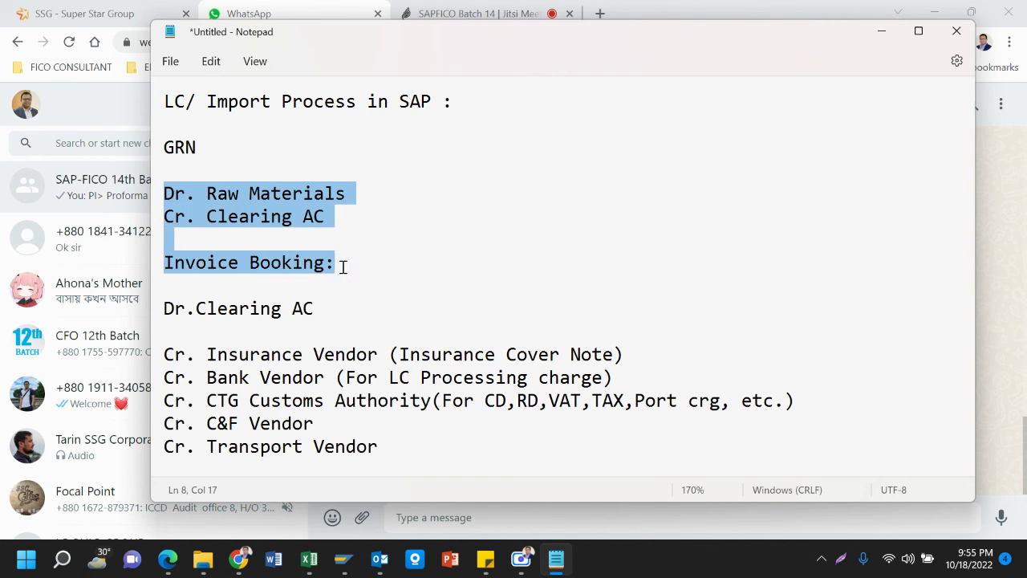
click(290, 233)
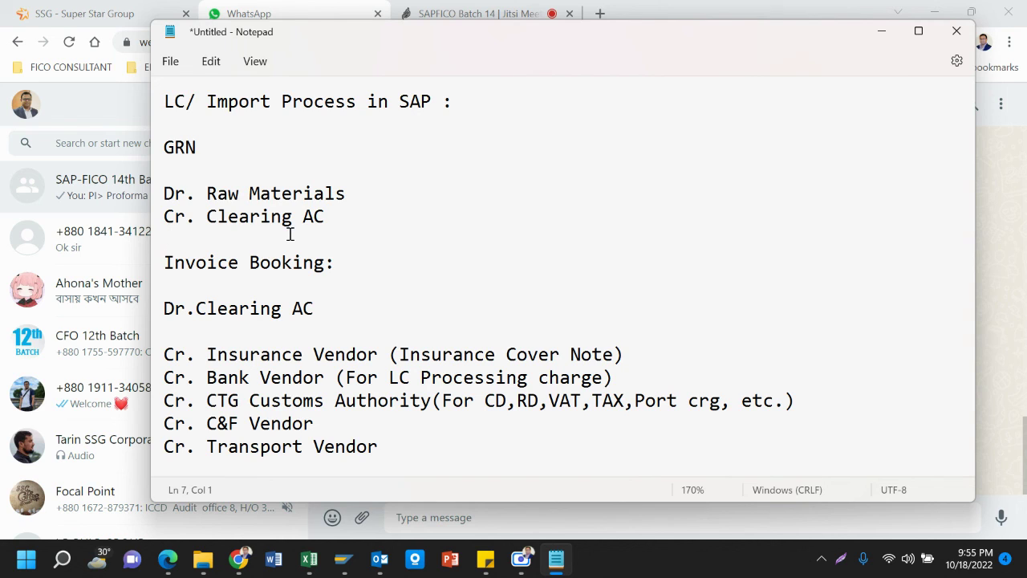
click(170, 280)
key(Delete)
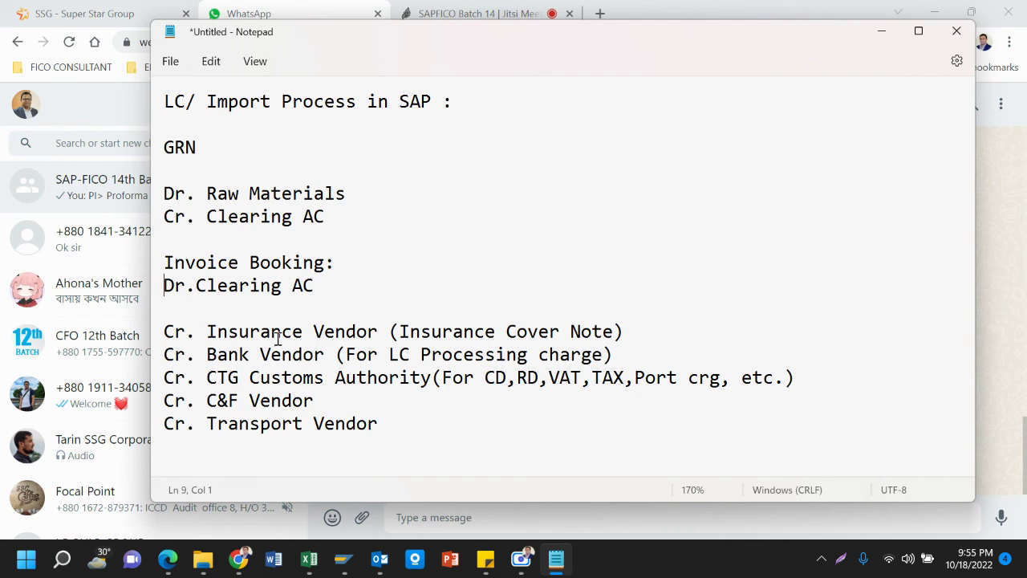
click(167, 329)
drag(166, 331, 380, 443)
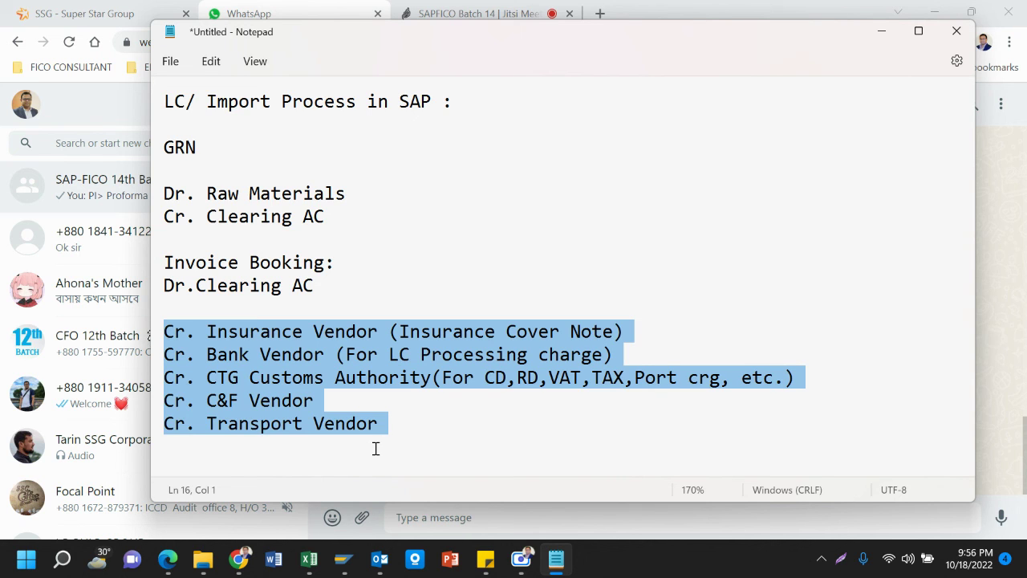
Select the entire LC/ Import note in Notepad and remove it, leaving the file empty
click(67, 180)
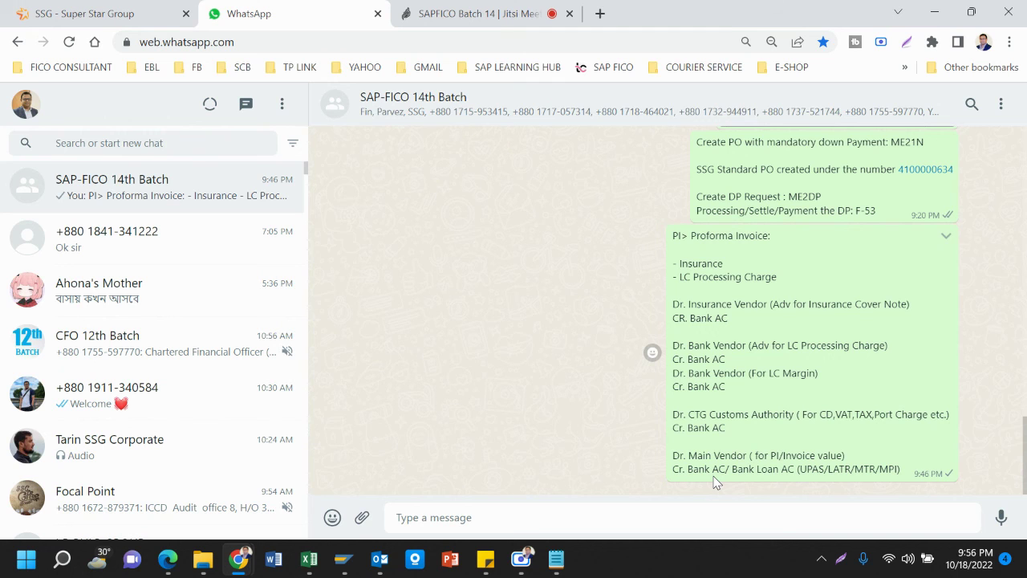
click(556, 559)
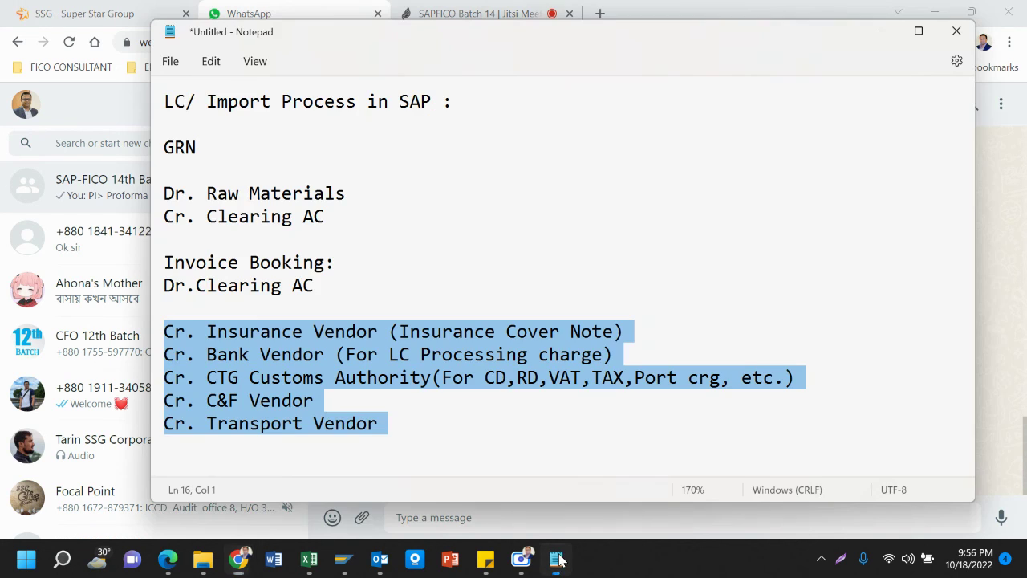
click(212, 125)
drag(166, 89, 443, 415)
key(ctrl+c)
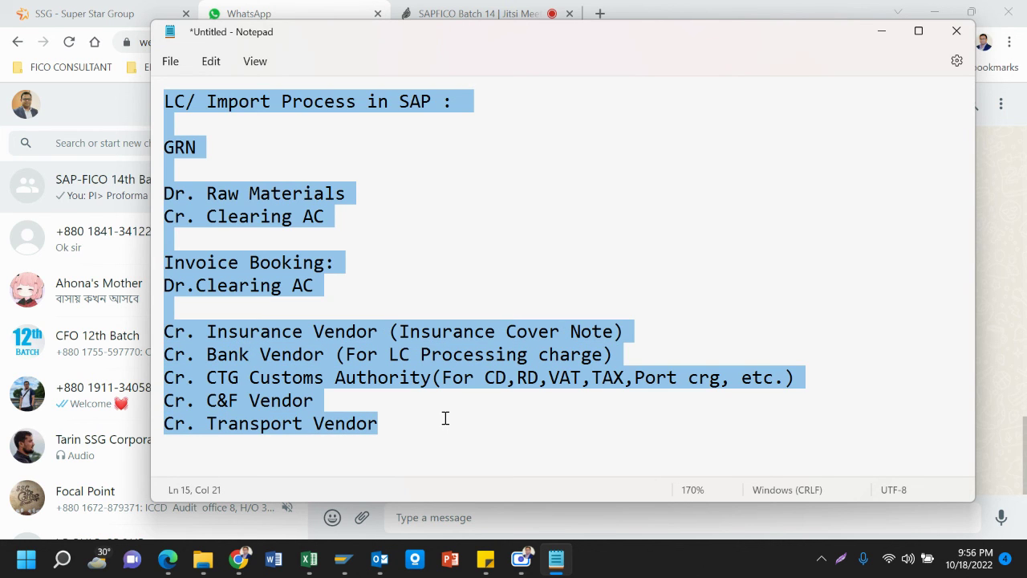
key(Delete)
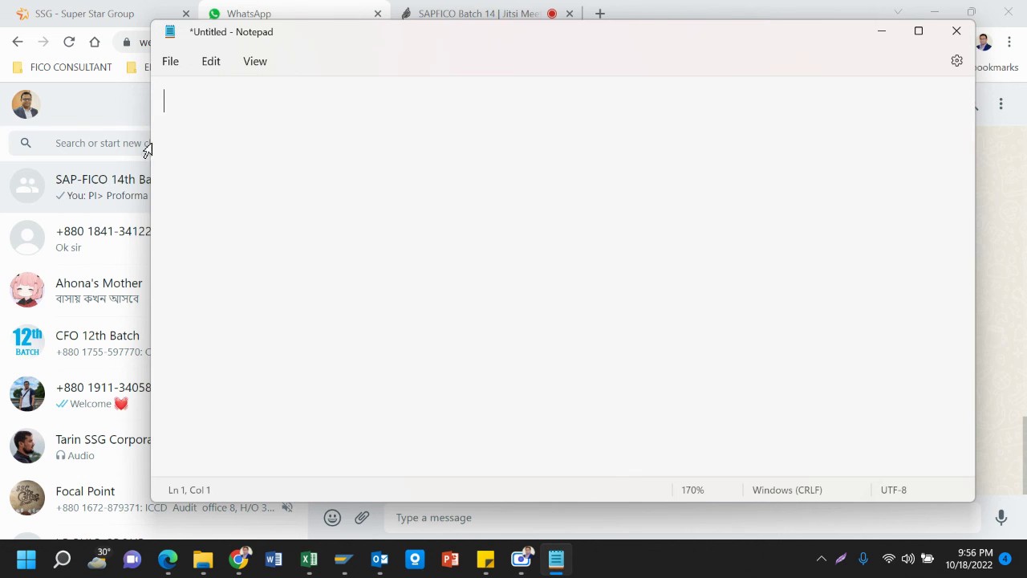
Paste the LC/ Import Process in SAP notes into the SAP-FICO 14th Batch chat and send
click(109, 170)
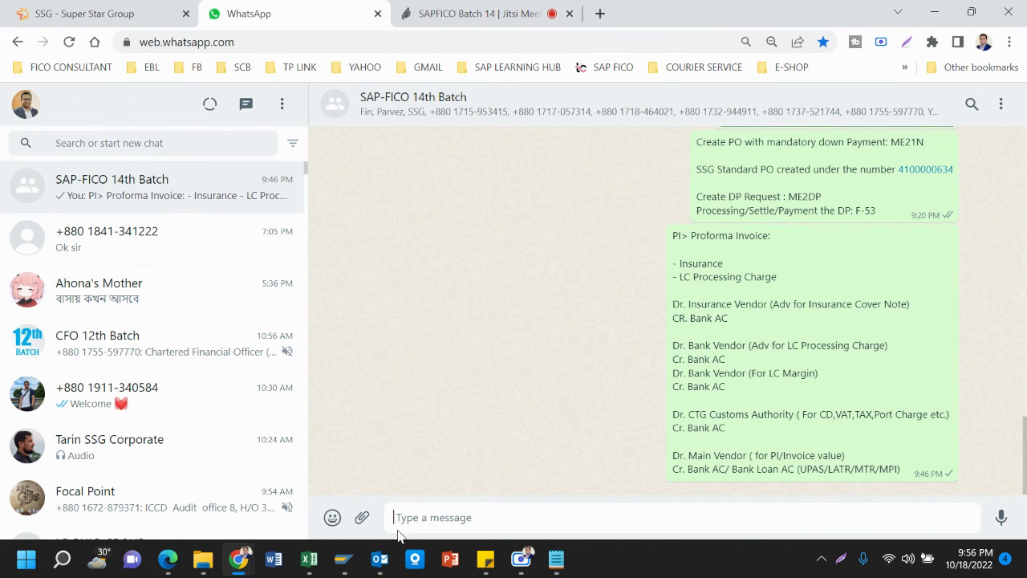
key(ctrl+v)
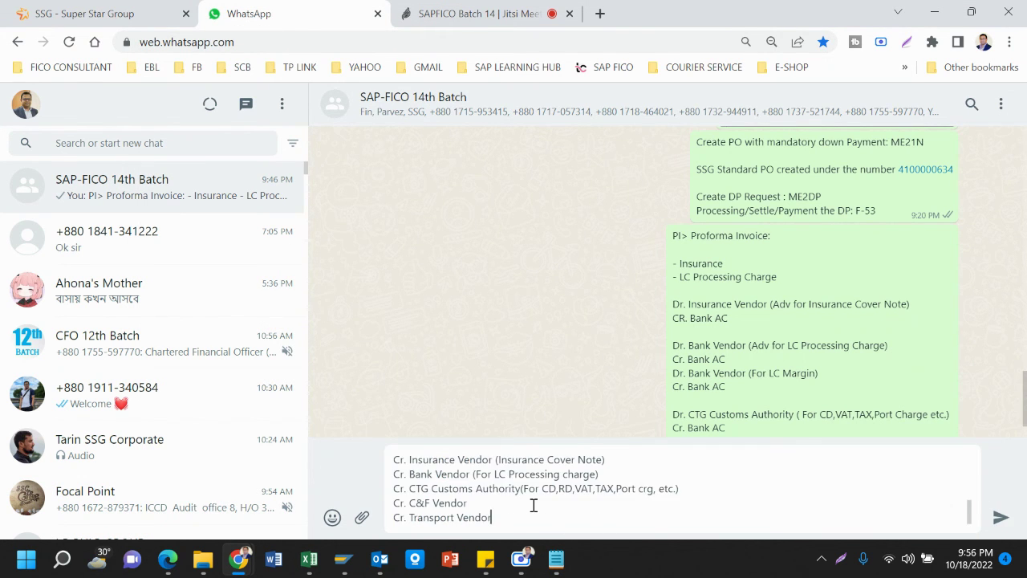
key(Return)
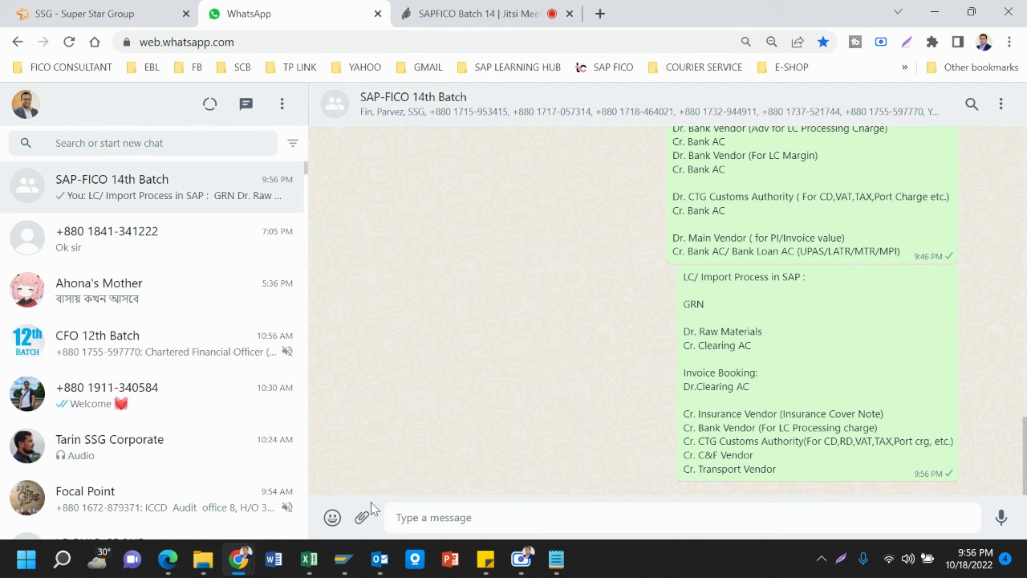
Exit the SAP Easy Access session
mouse_move(341, 564)
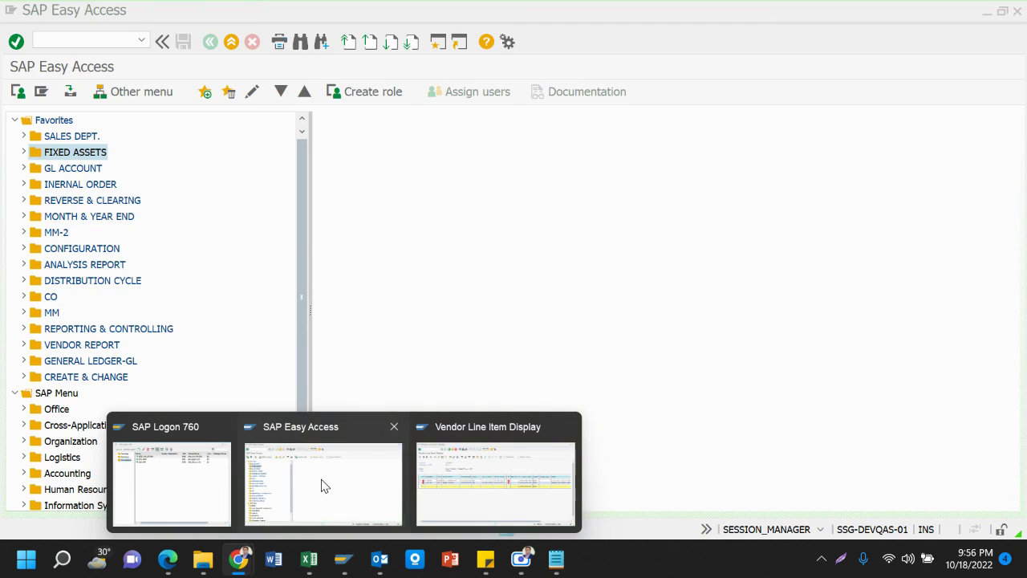
click(324, 486)
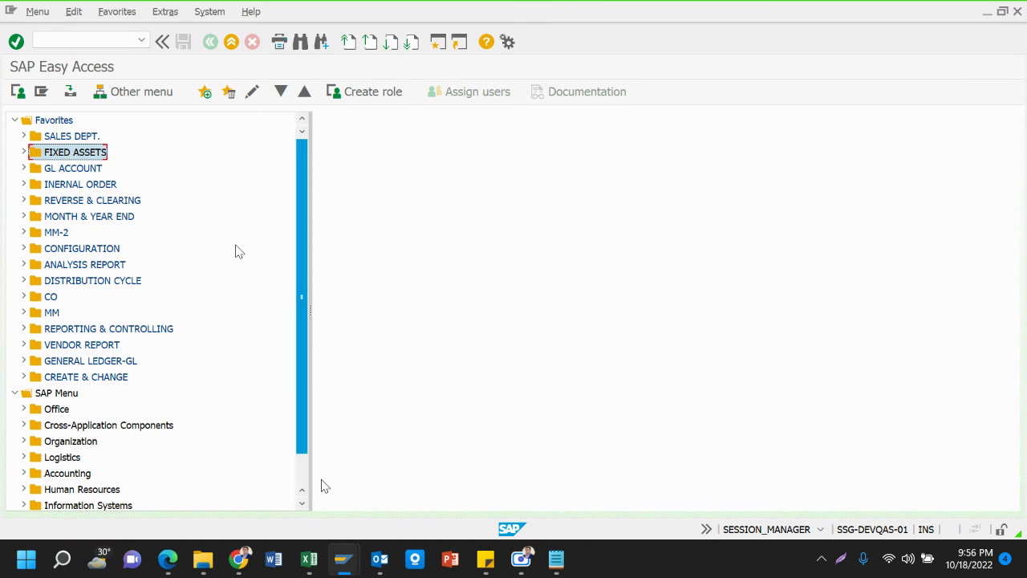
click(114, 40)
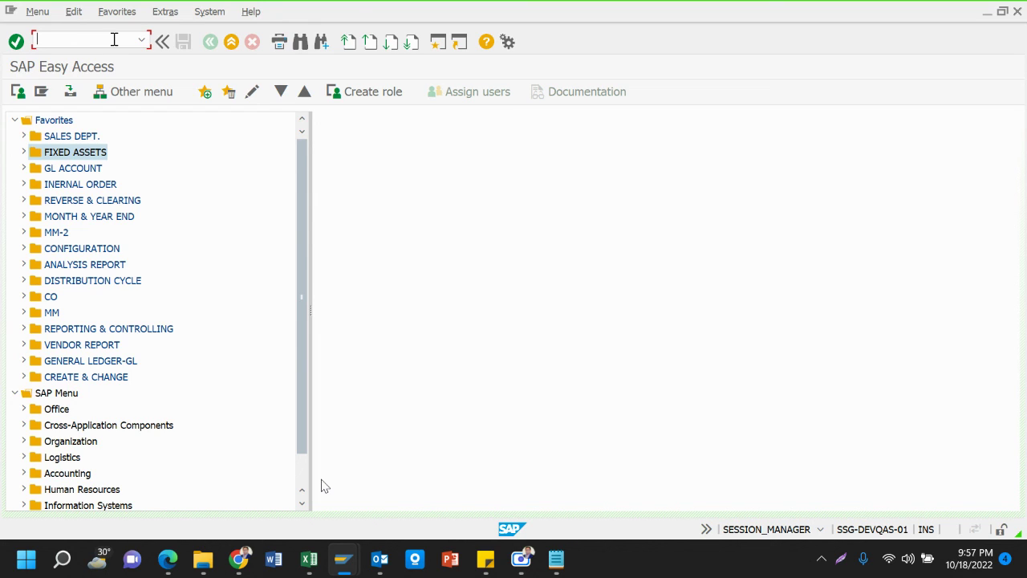
click(232, 41)
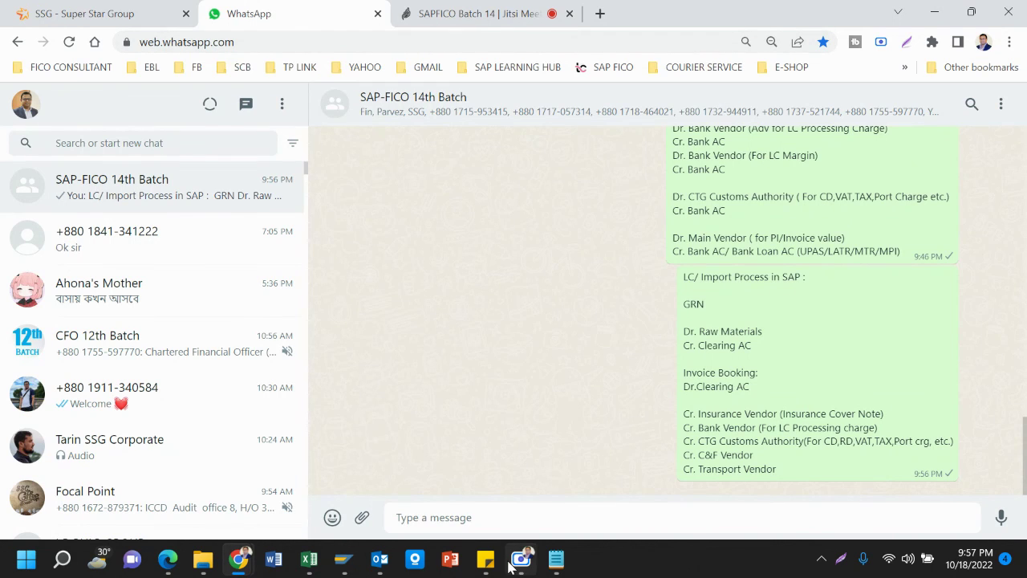
Enter /nme in the Vendor Line Item Display command field to end that session
mouse_move(343, 562)
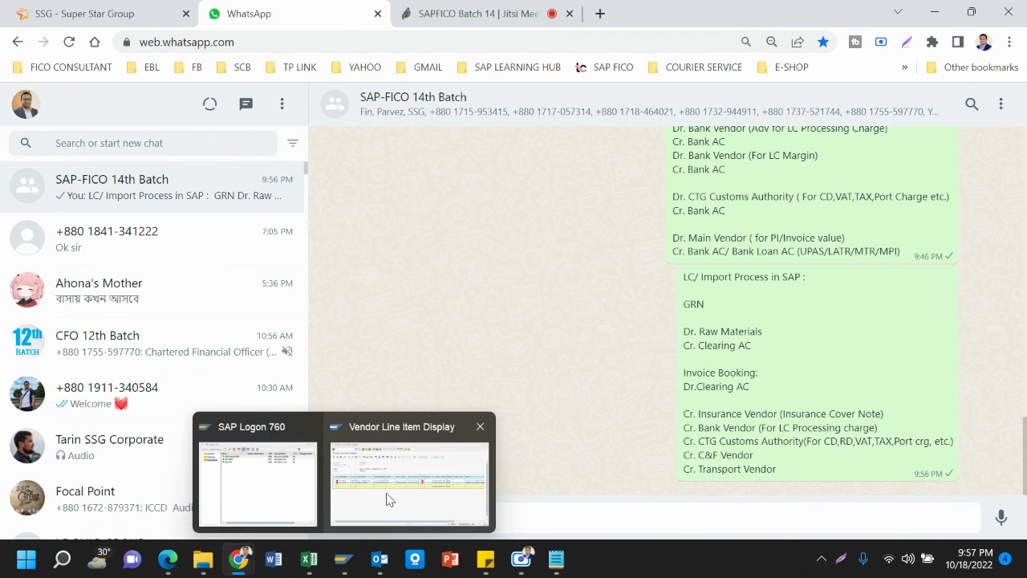
click(390, 498)
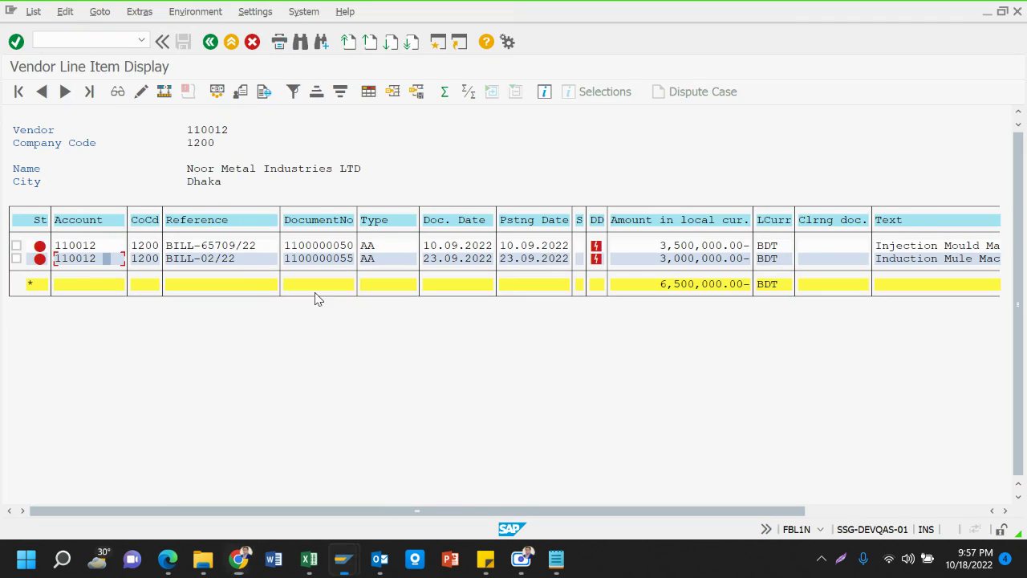
click(90, 42)
text(/nme)
key(alt+Tab)
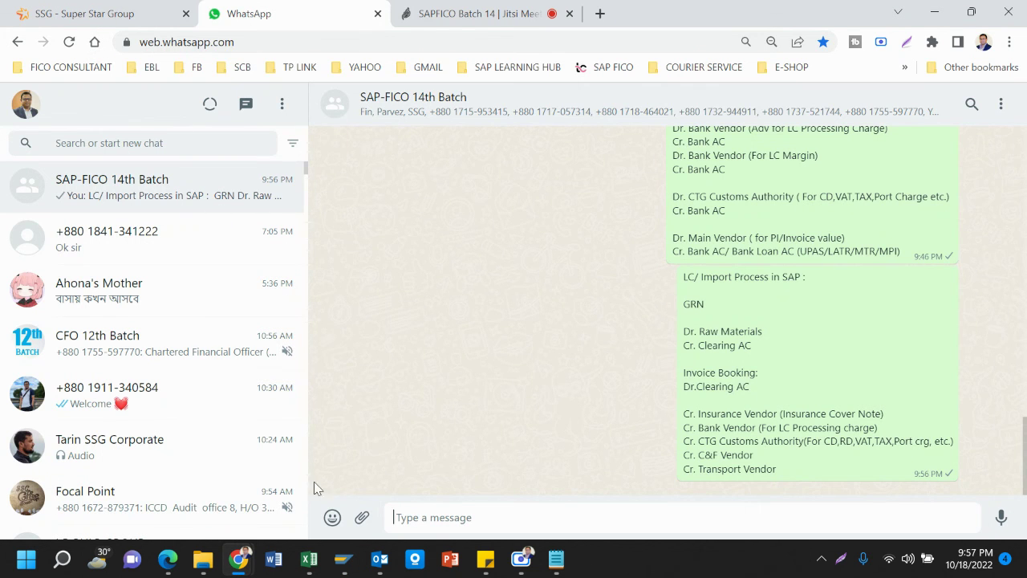
Start a BIZZ SOLUTION logon from SAP Logon 760 and set the client to 120
mouse_move(344, 560)
click(342, 512)
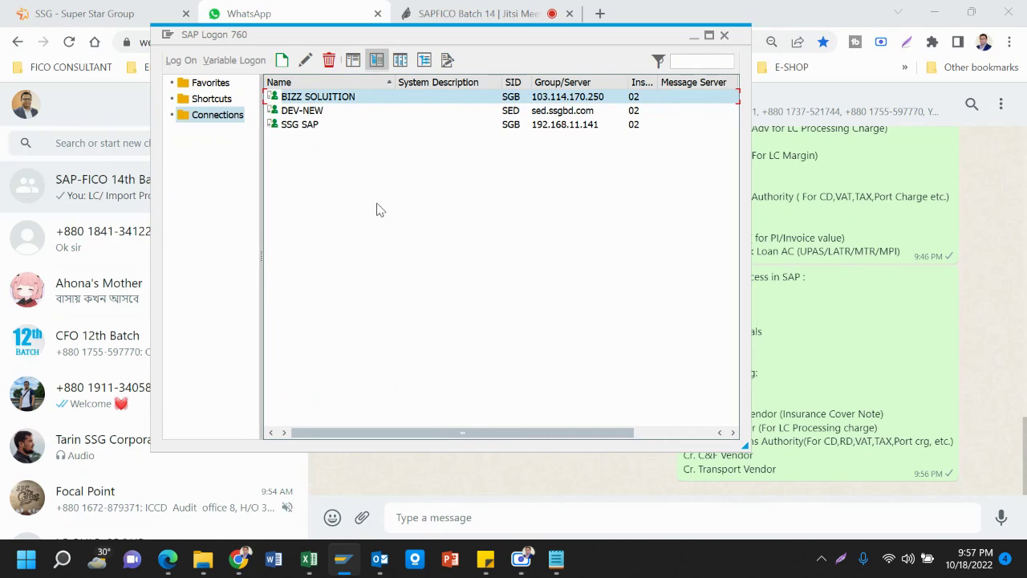
click(353, 97)
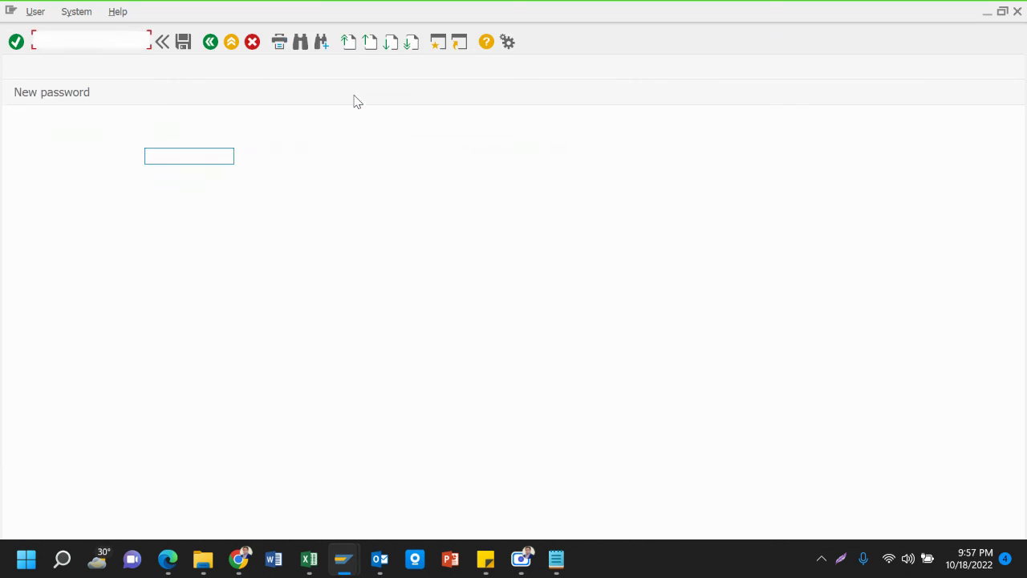
key(shift+Tab)
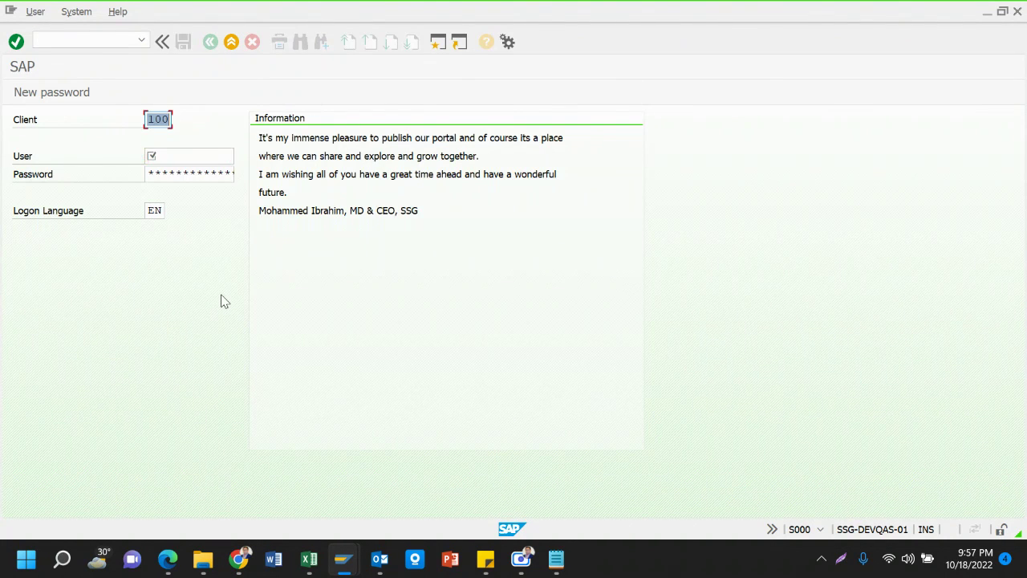
text(12)
key(Down)
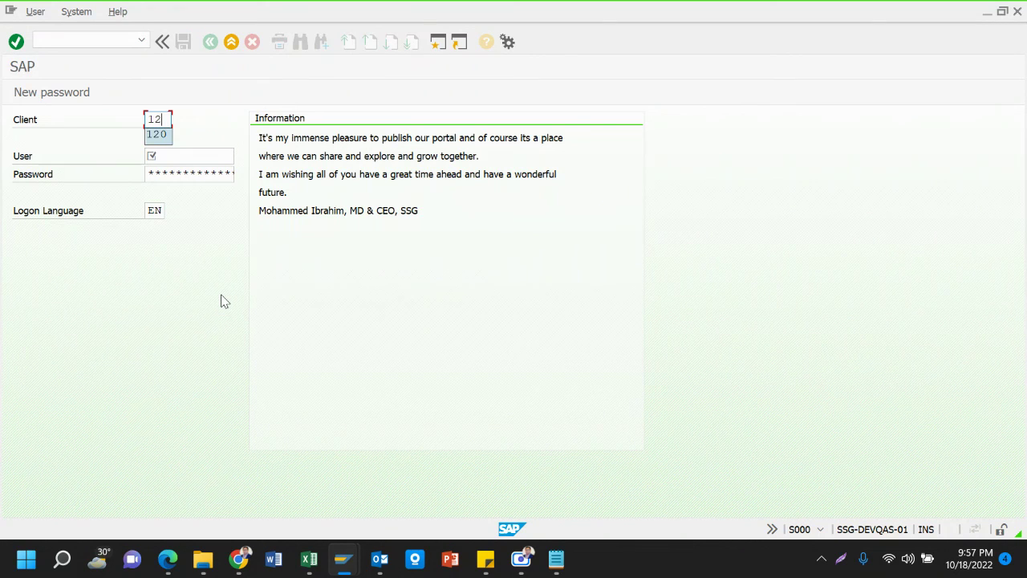
key(Return)
Pick the saved administrator user, enter the password, and log on
key(Tab)
text(a)
key(Down)
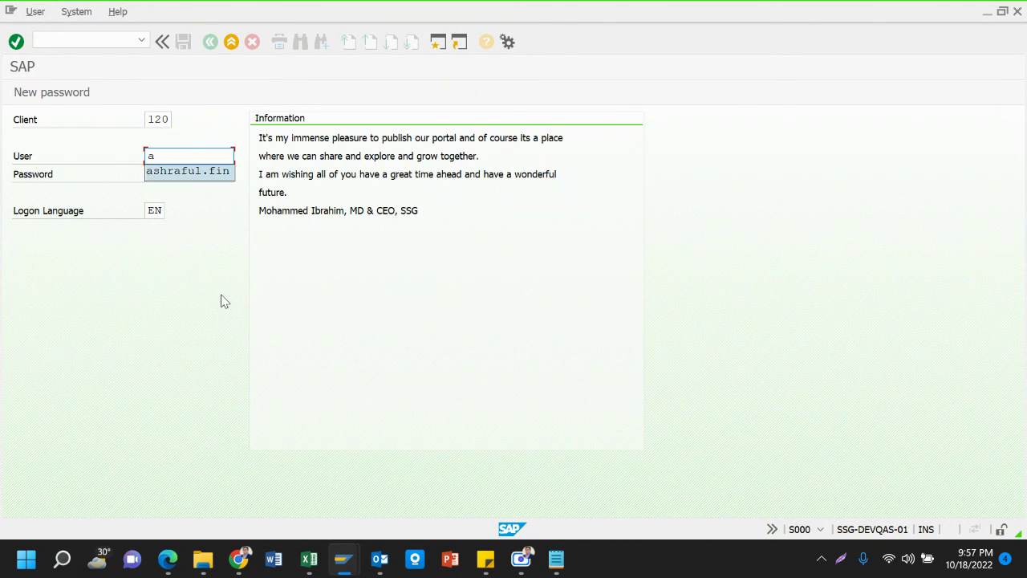
key(Return)
key(Tab)
key(ctrl+v)
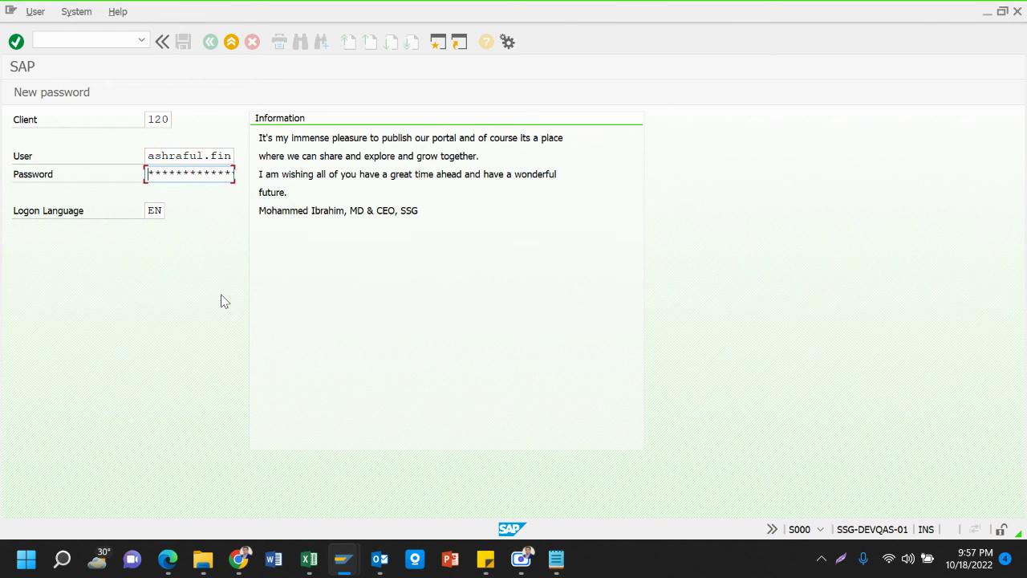
text(*)
key(Return)
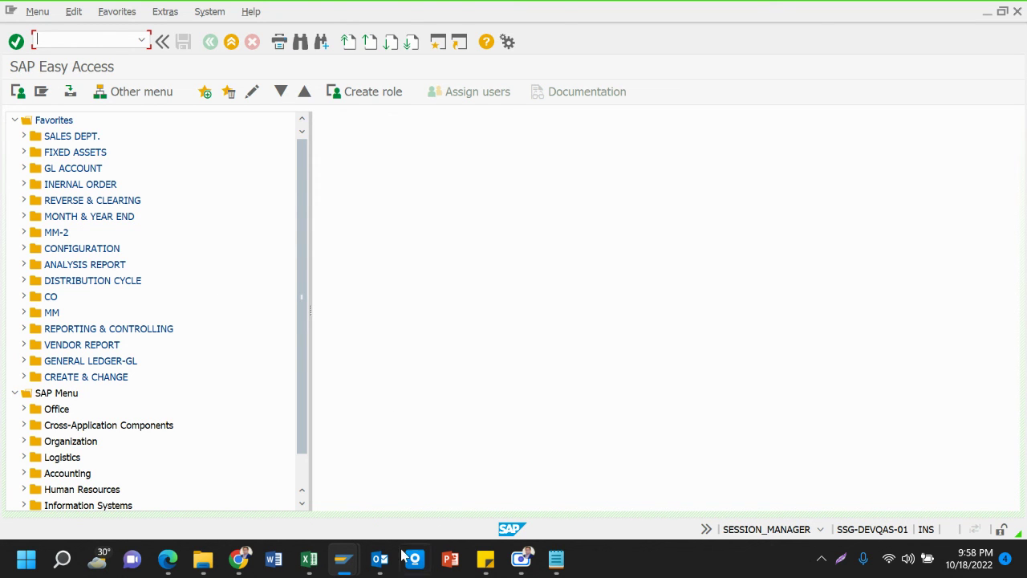
Open a new BIZZ SOLUTION logon with client 120 and the suggested administrator user
mouse_move(345, 561)
click(273, 492)
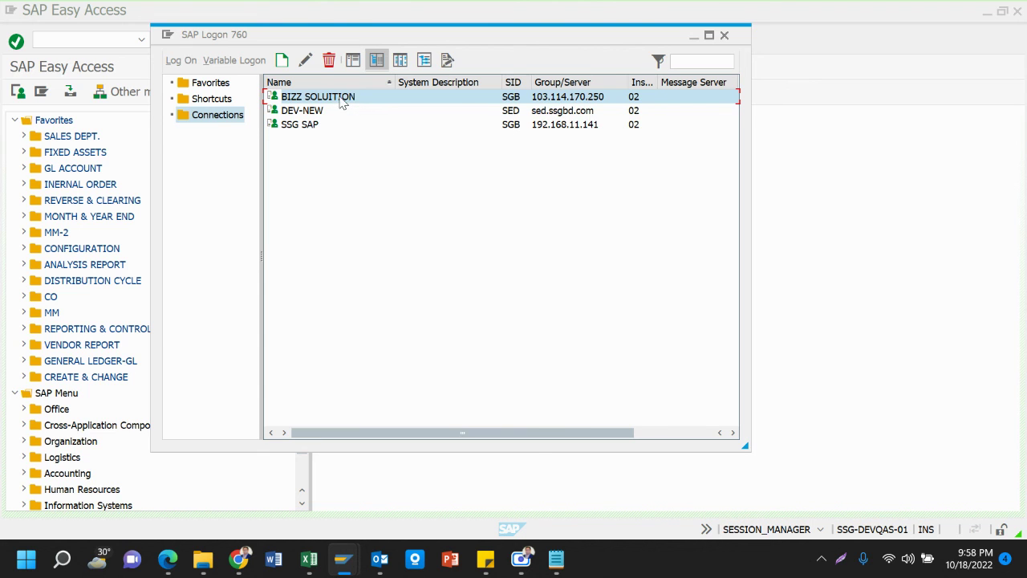
double_click(342, 100)
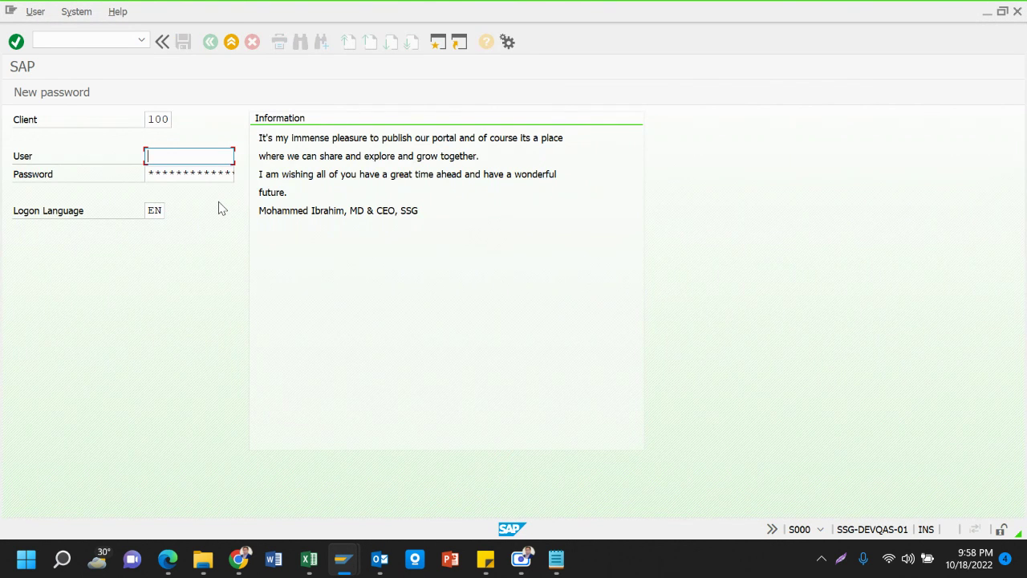
key(shift+Tab)
text(12)
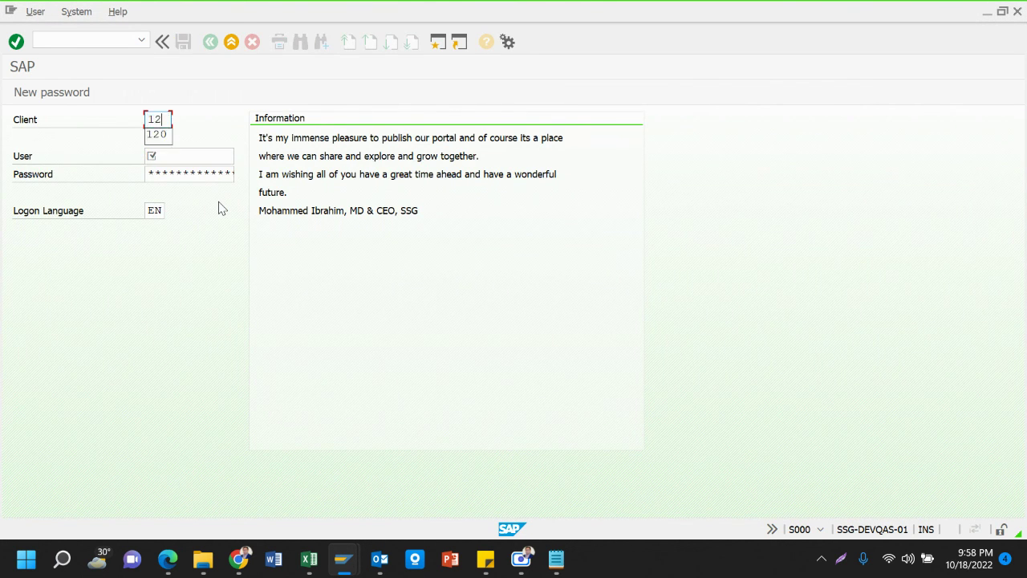
text(0)
key(Tab)
text(a)
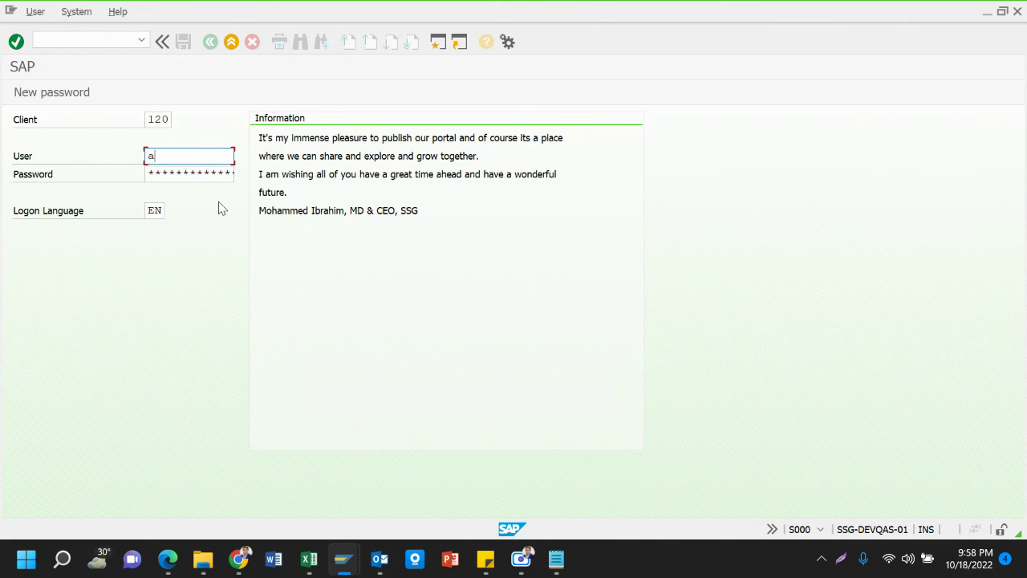
key(Down)
key(Return)
Replace the user with the trainee's user ID and attempt logon, re-entering the password
key(BackSpace)
key(BackSpace)
key(BackSpace)
key(BackSpace)
key(BackSpace)
key(BackSpace)
key(BackSpace)
key(BackSpace)
key(BackSpace)
key(BackSpace)
key(BackSpace)
key(BackSpace)
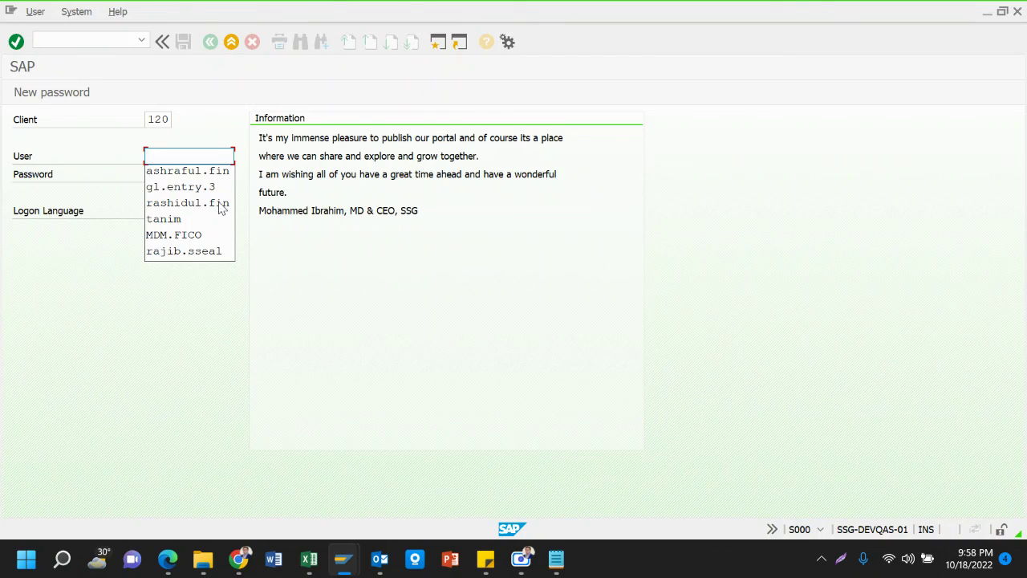
text(r)
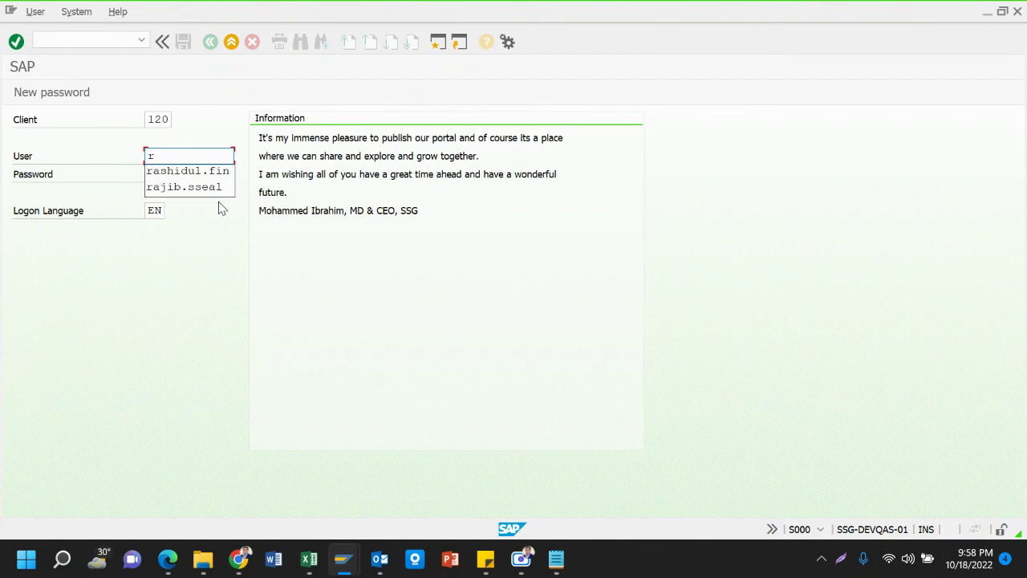
text(aih)
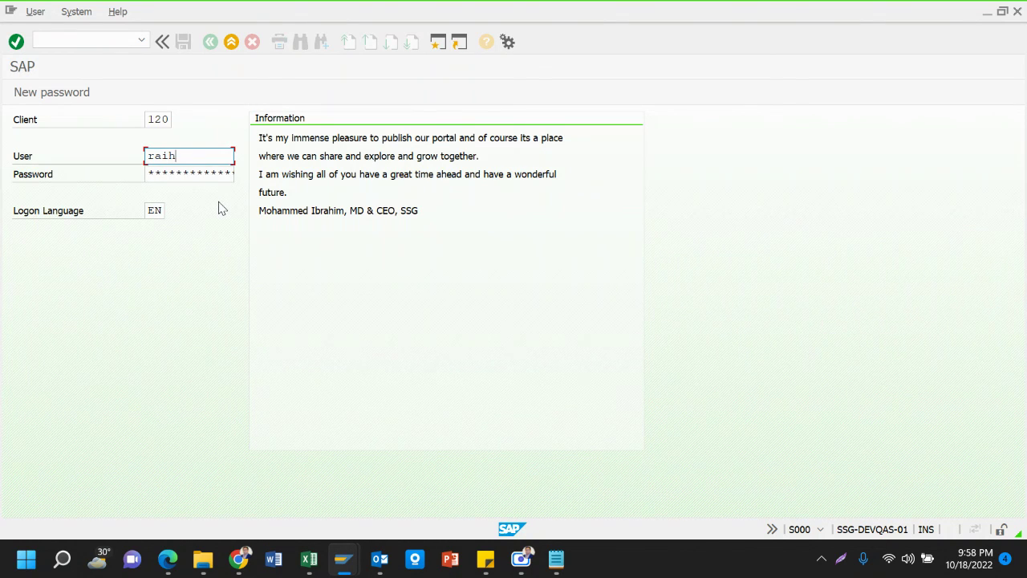
text(an.1)
key(Tab)
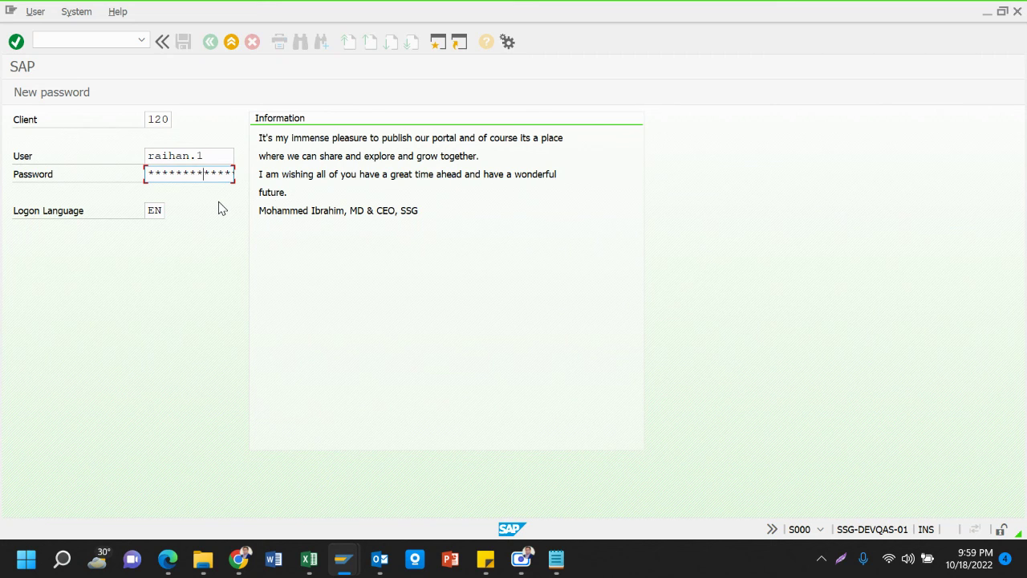
key(Return)
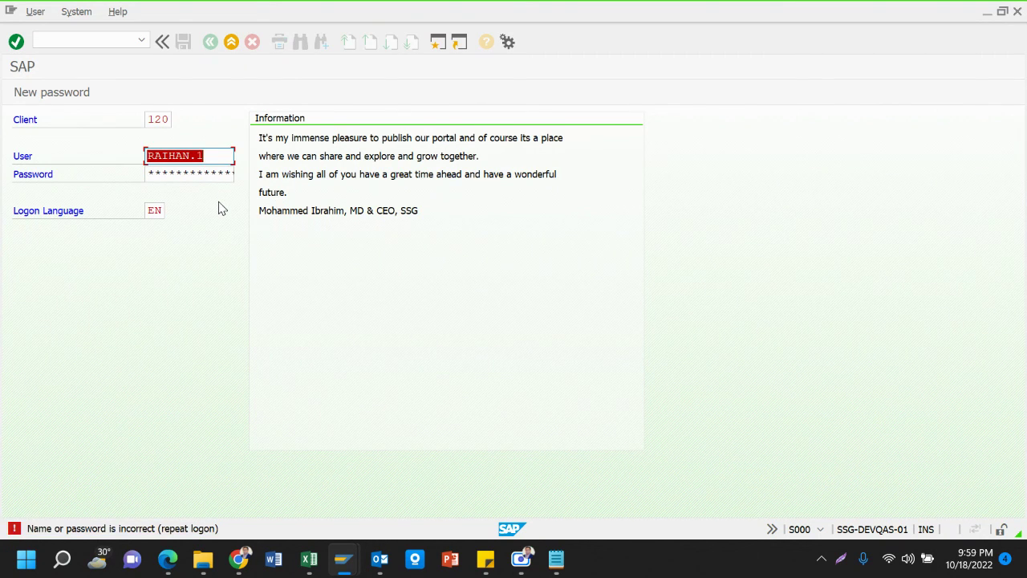
key(Tab)
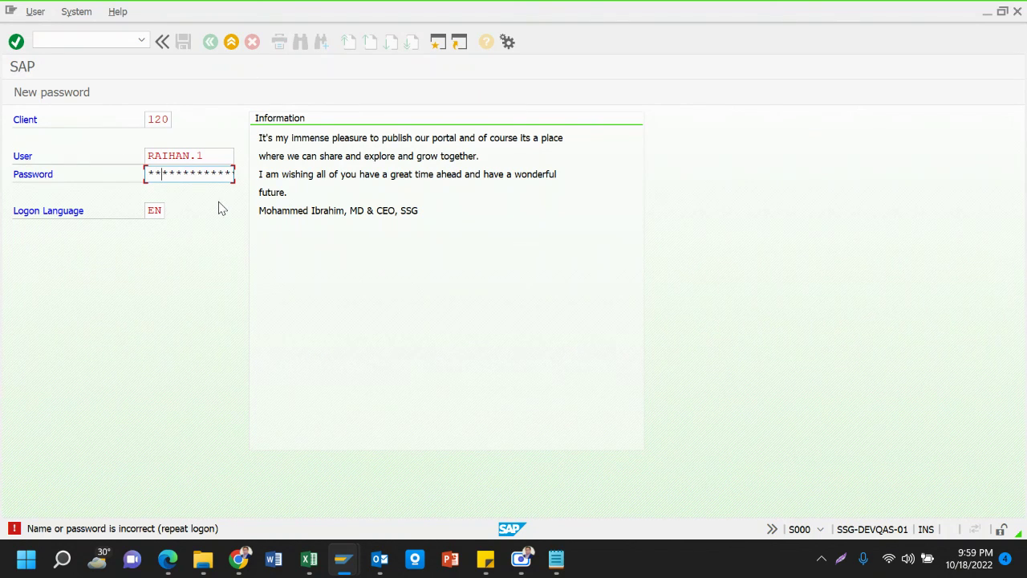
text(**)
key(Return)
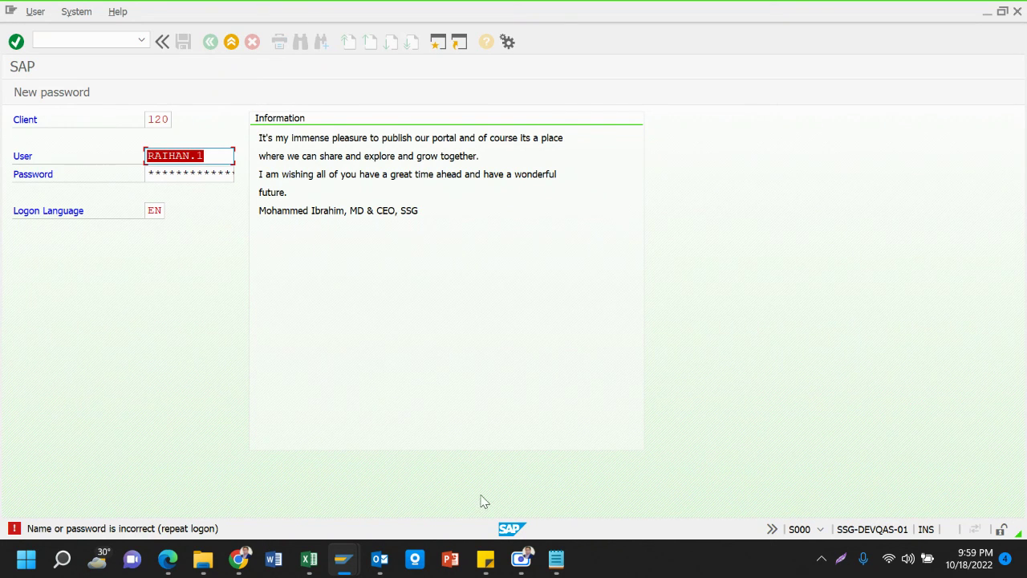
Run SU01, fill in the trainee's user ID from history, and open it for change
mouse_move(343, 558)
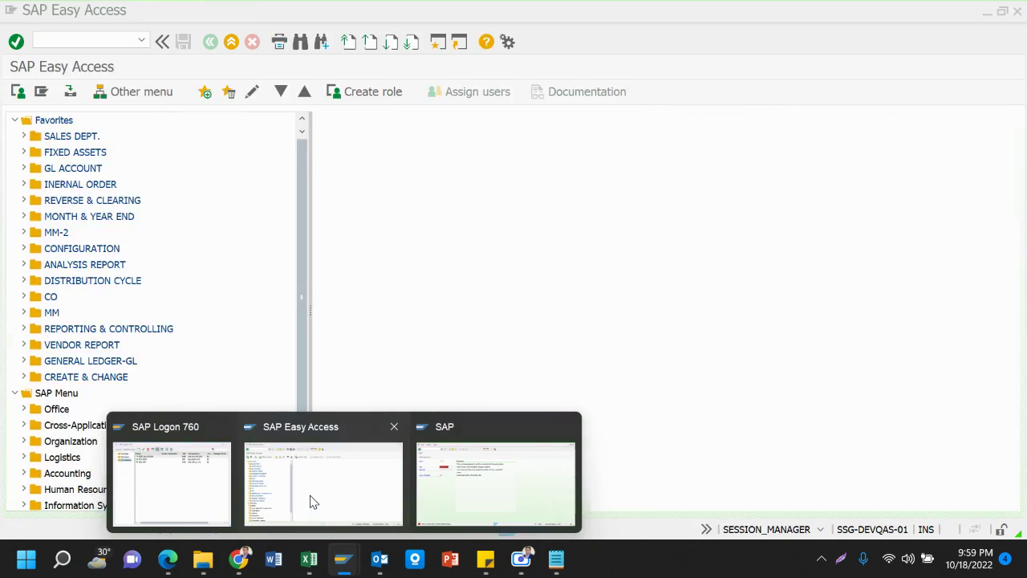
click(309, 494)
text(su)
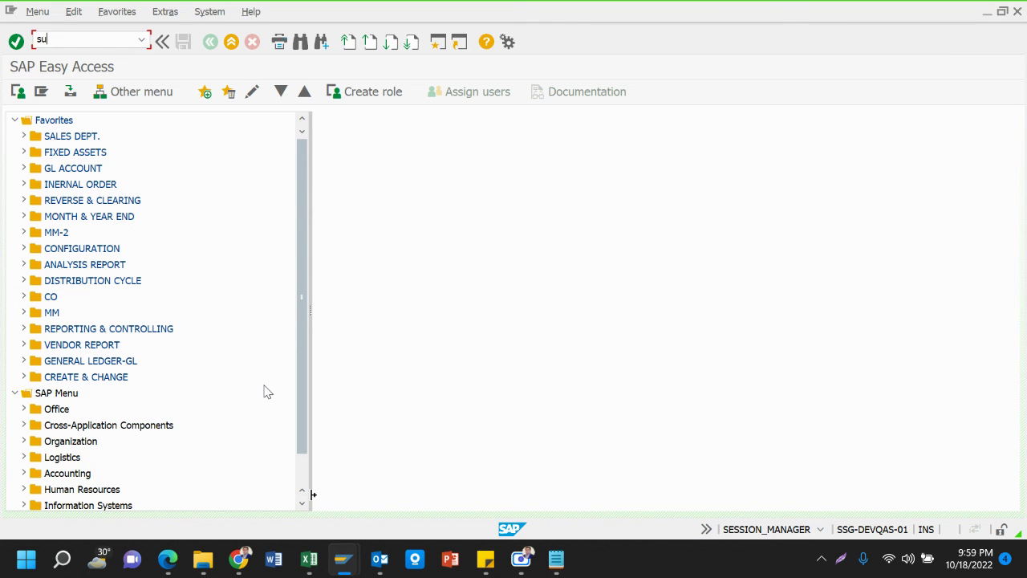
text(01)
key(Return)
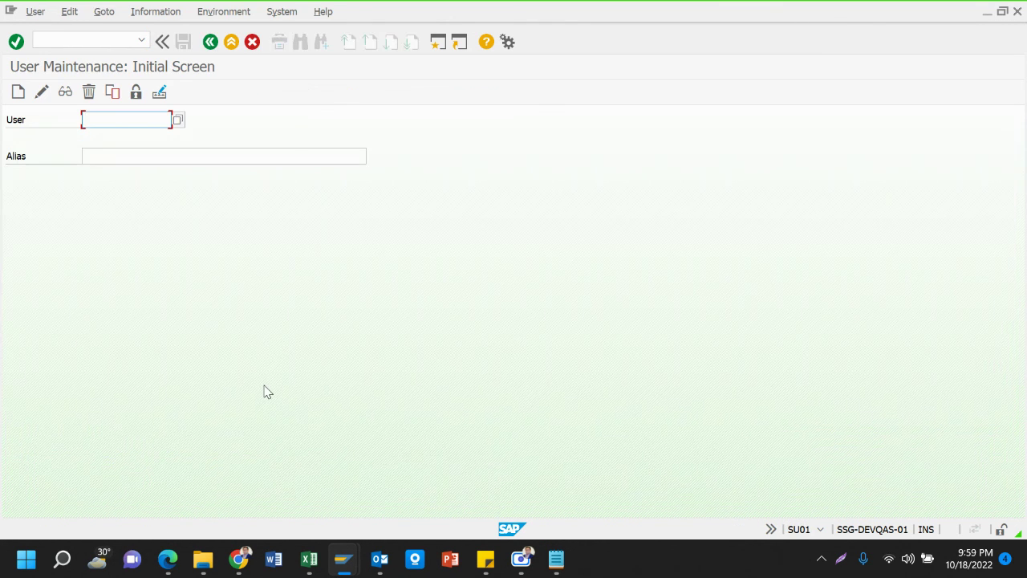
key(space)
key(Down)
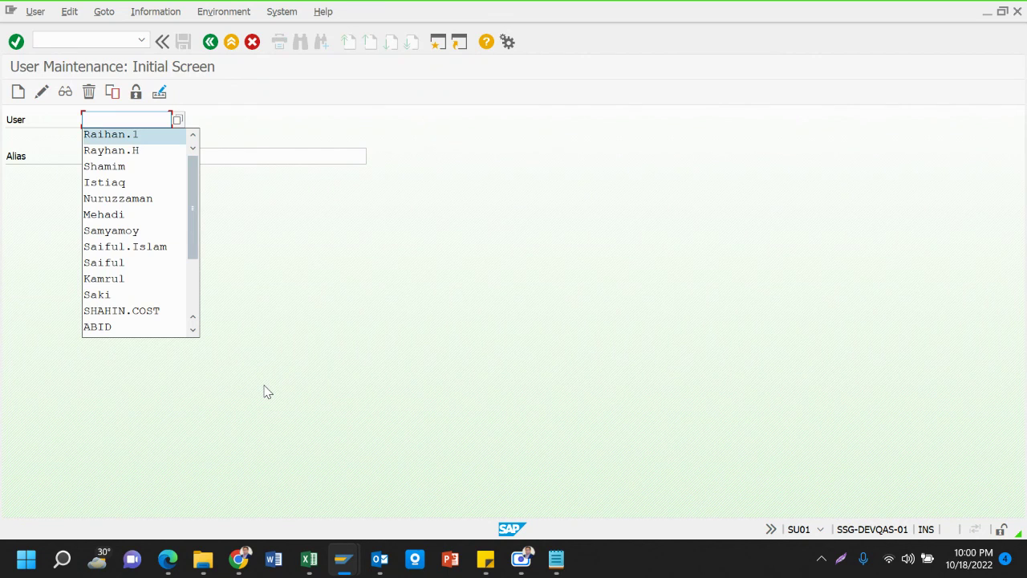
key(Return)
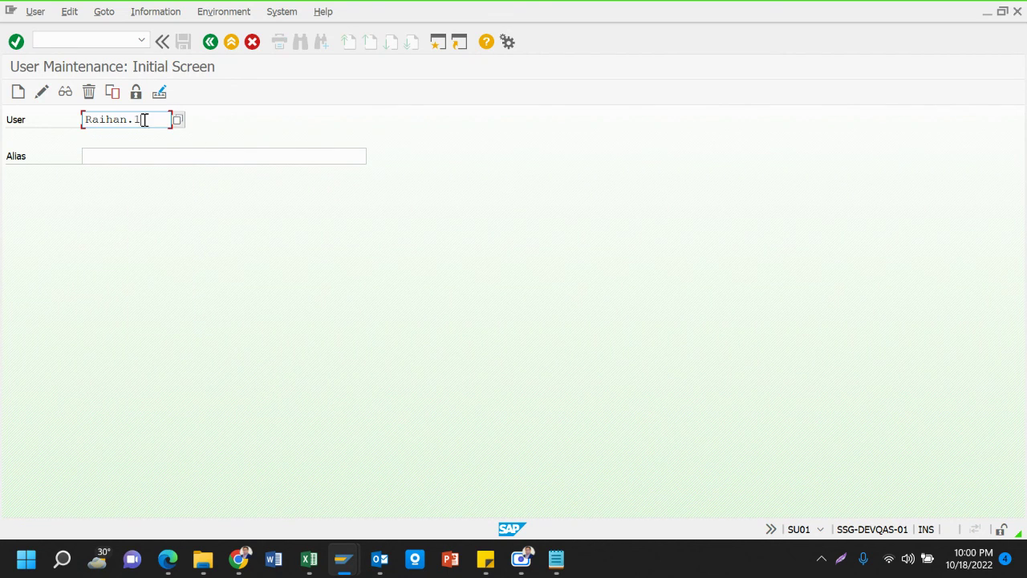
click(41, 91)
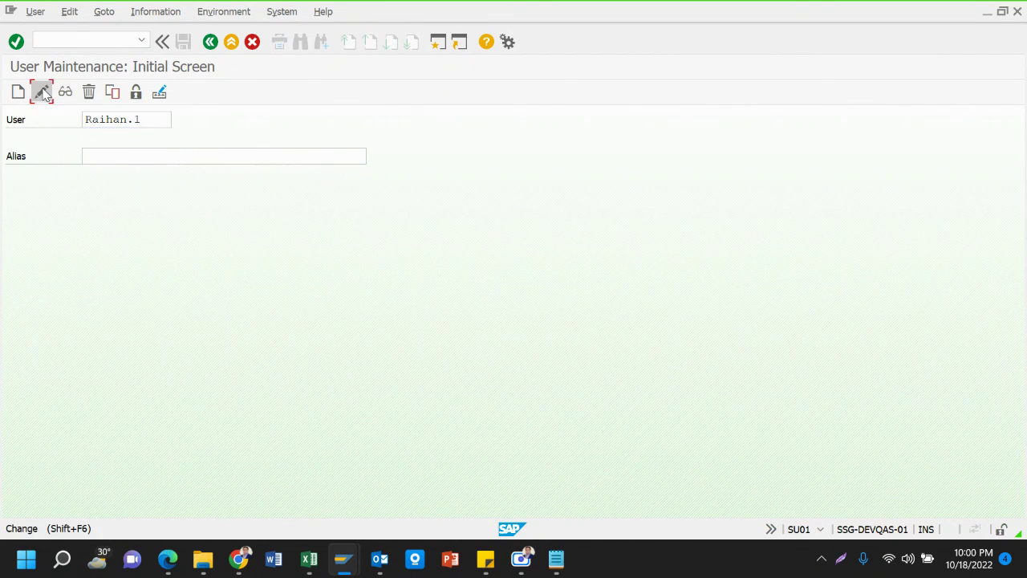
On the Logon Data tab, enter and repeat a new initial password and submit it
scroll(166, 329, down, 5)
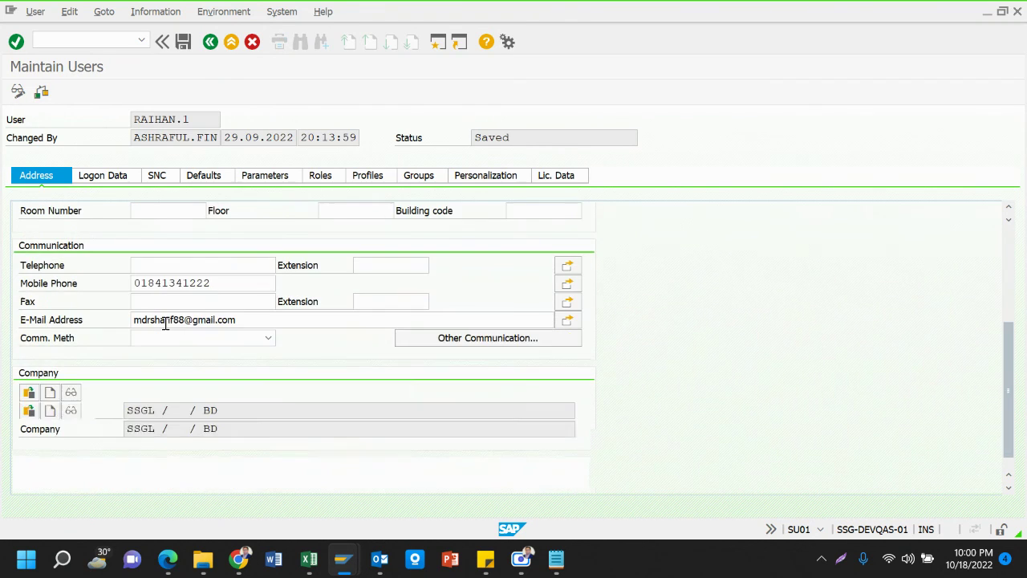
scroll(259, 323, up, 5)
click(120, 178)
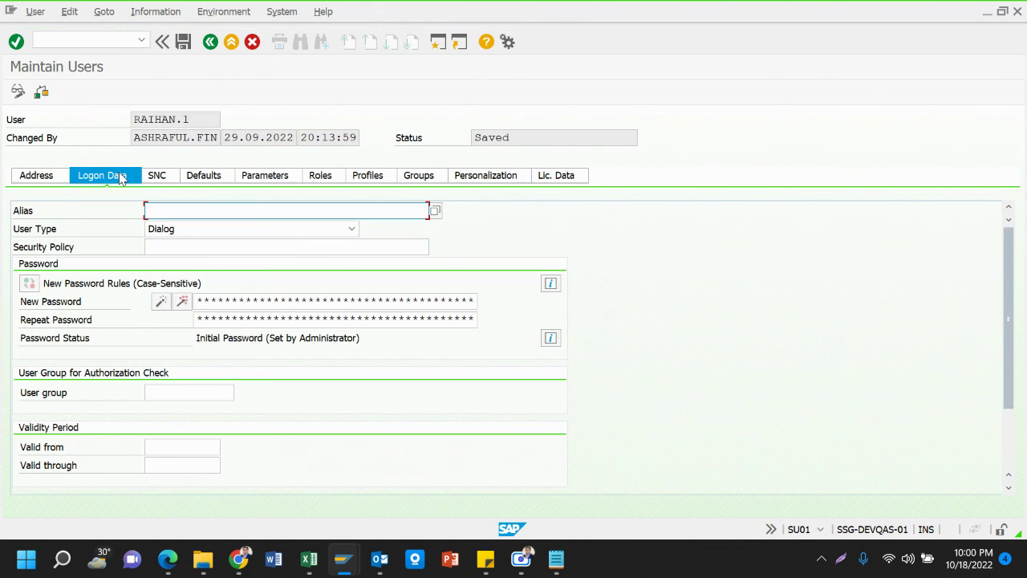
click(226, 301)
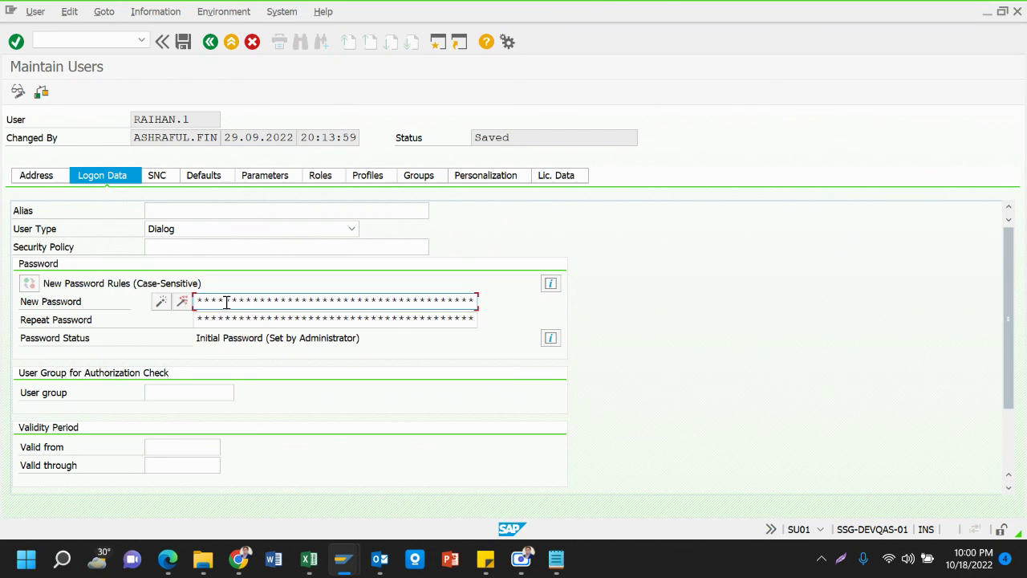
key(Tab)
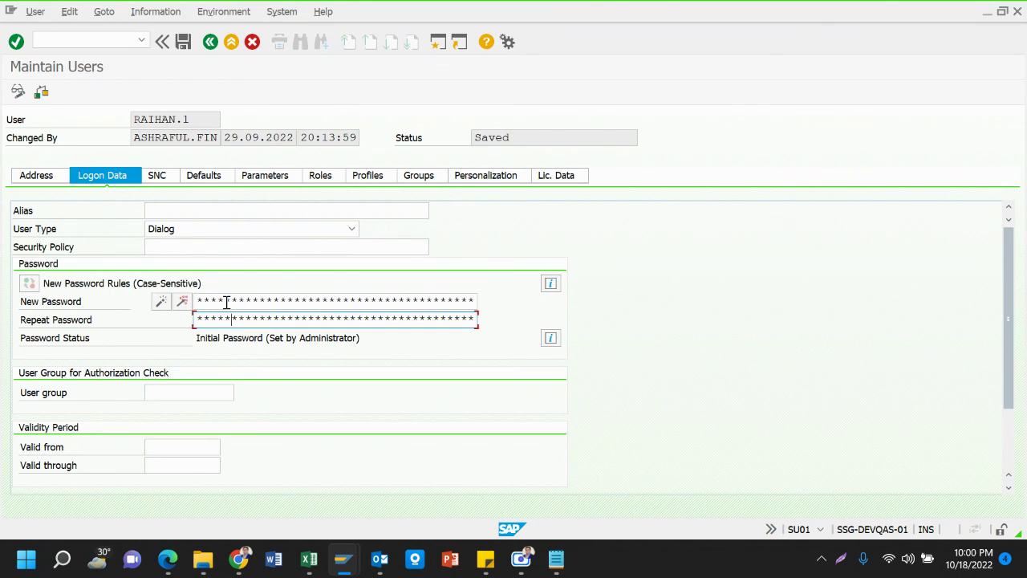
key(Return)
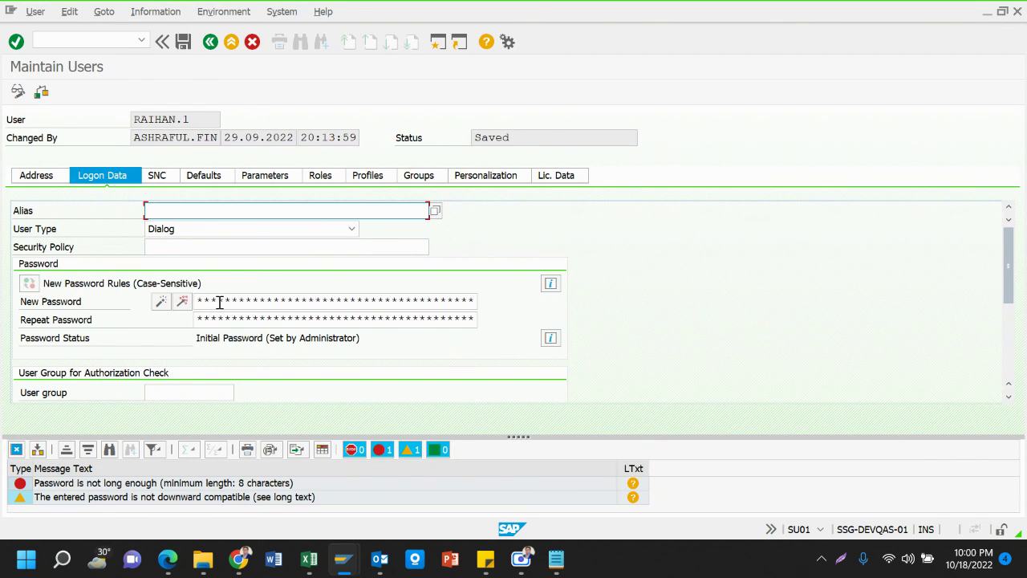
Re-enter a longer initial password in both fields, confirm, and save the user
click(219, 301)
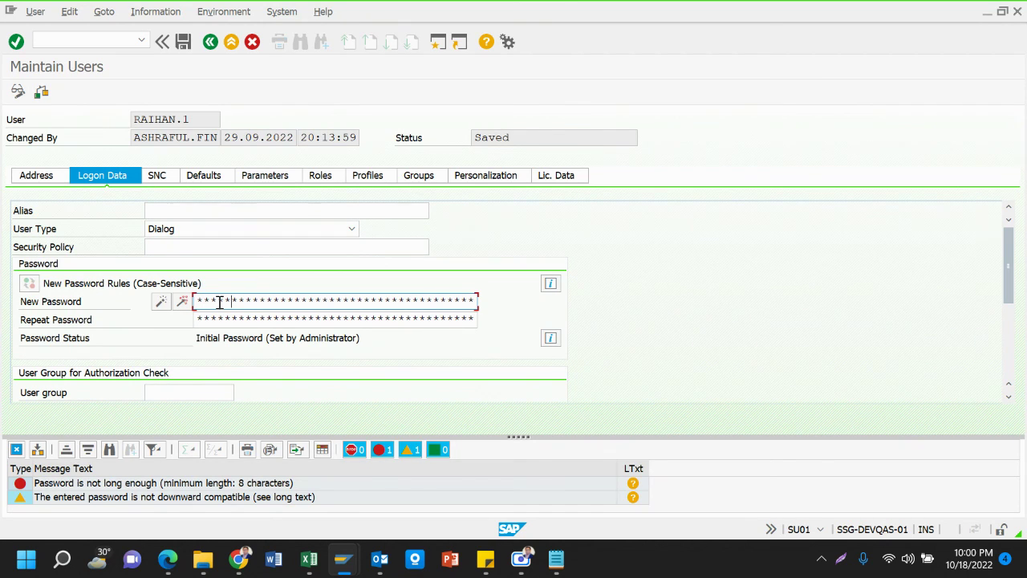
key(Tab)
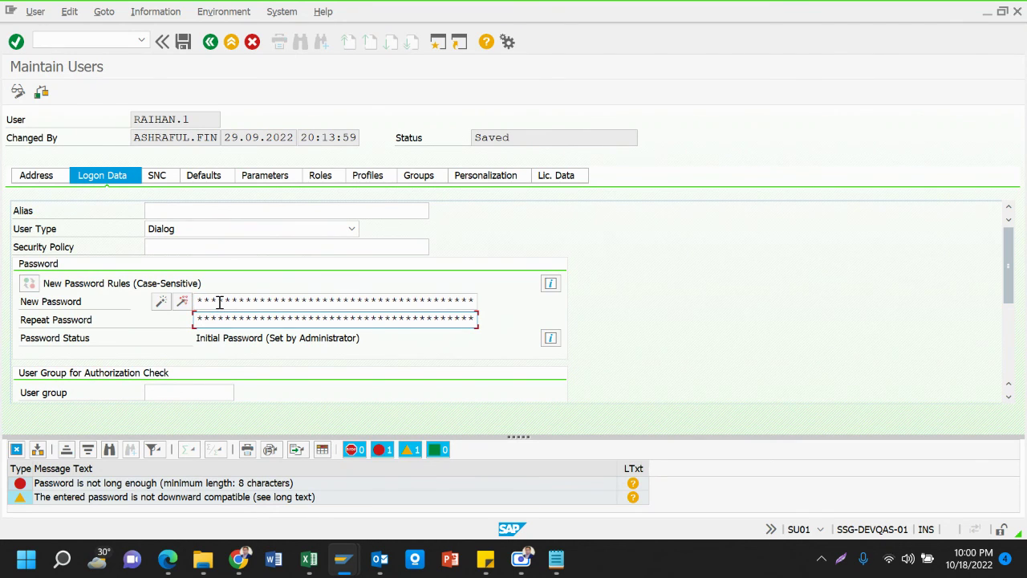
key(Return)
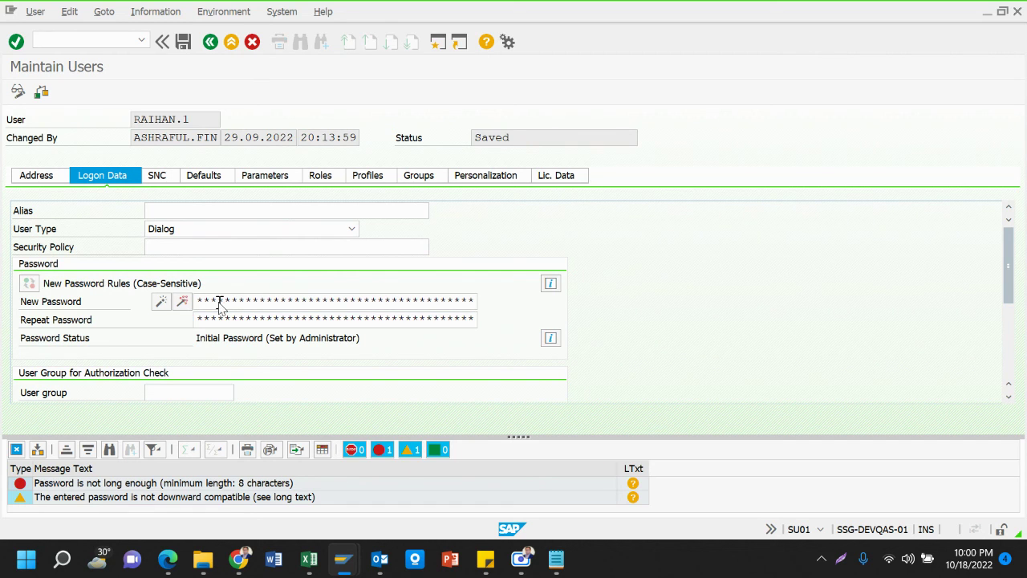
click(183, 45)
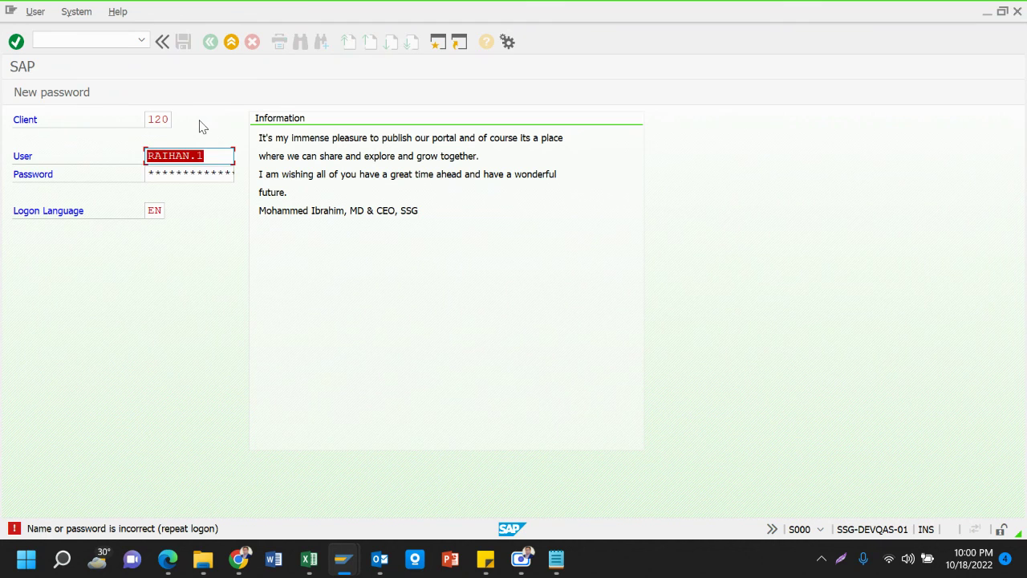
Log on with the initial password, then enter, repeat, and confirm a new password
key(Tab)
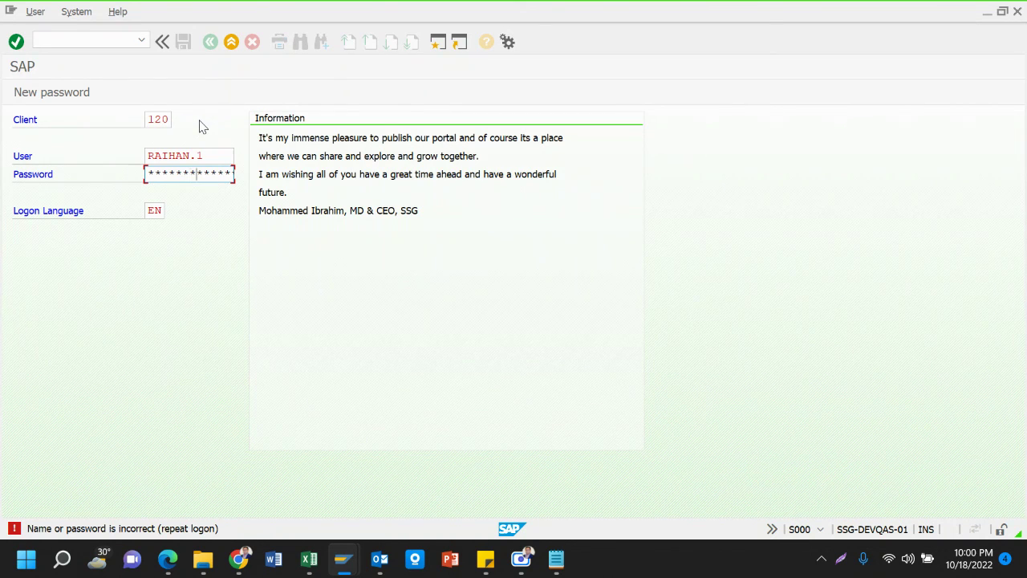
key(Return)
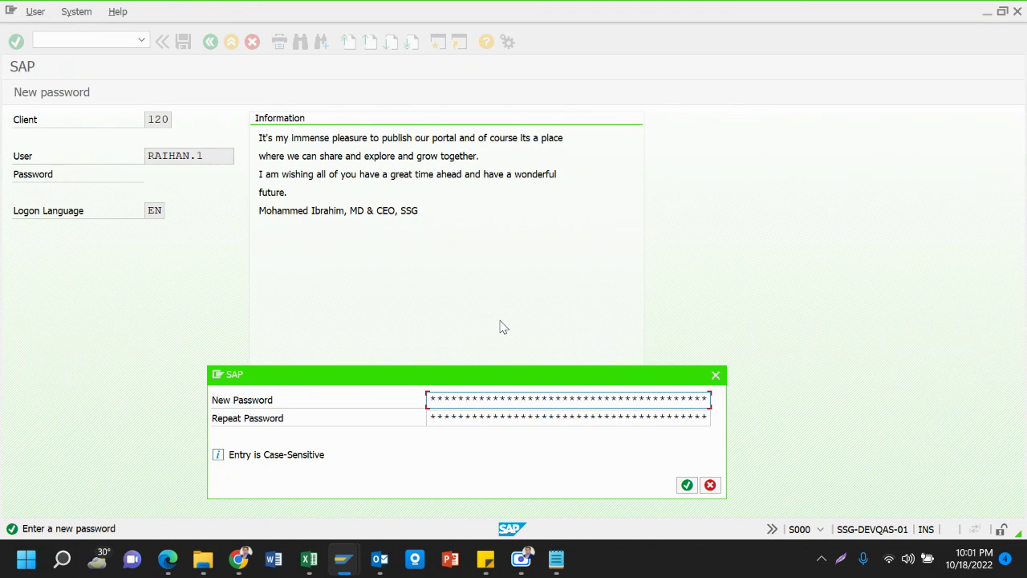
text(***)
text(**)
text(*)
key(Tab)
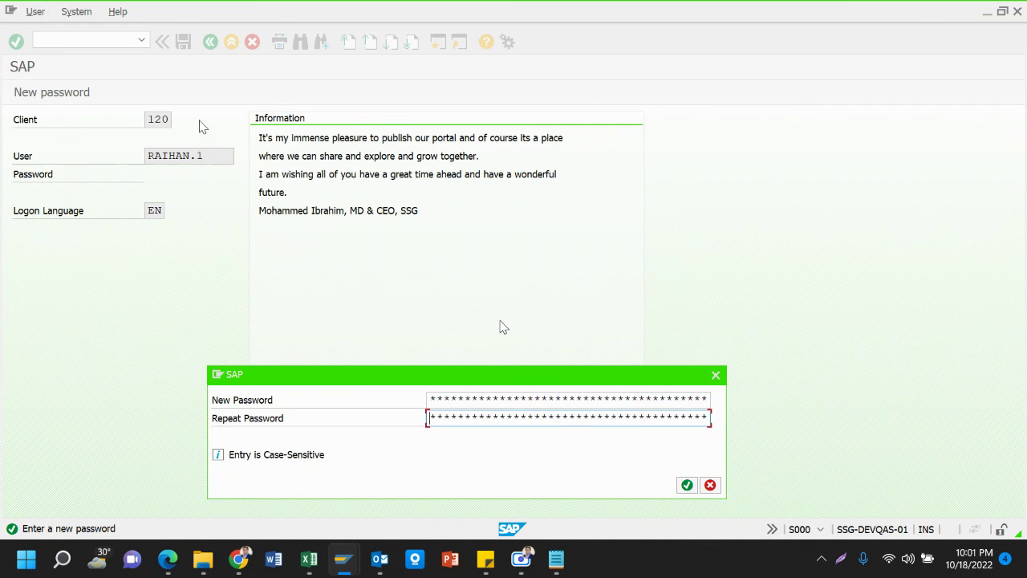
text(**)
click(688, 486)
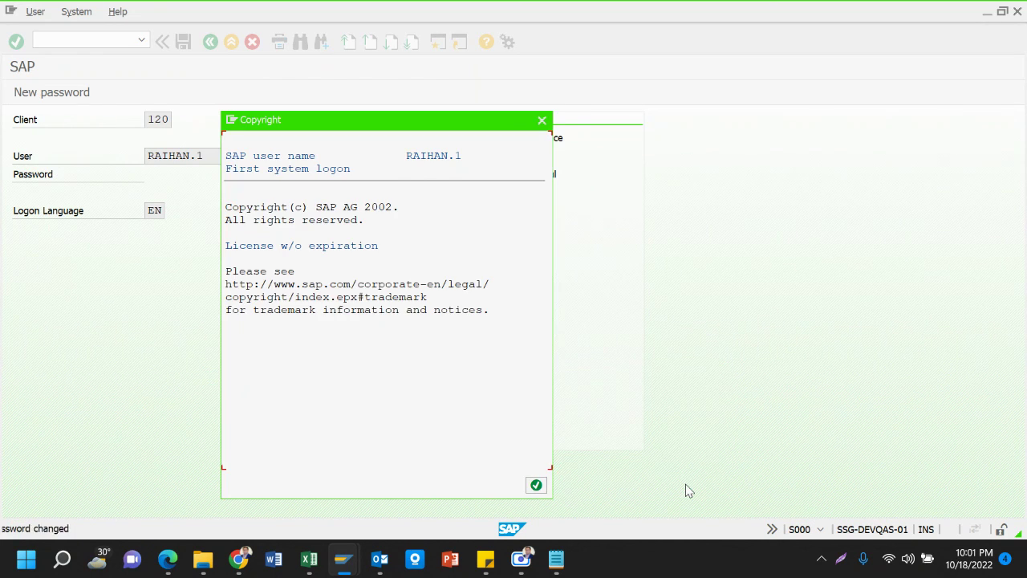
Dismiss the copyright notice, system messages, and failed logon attempts notice
click(537, 486)
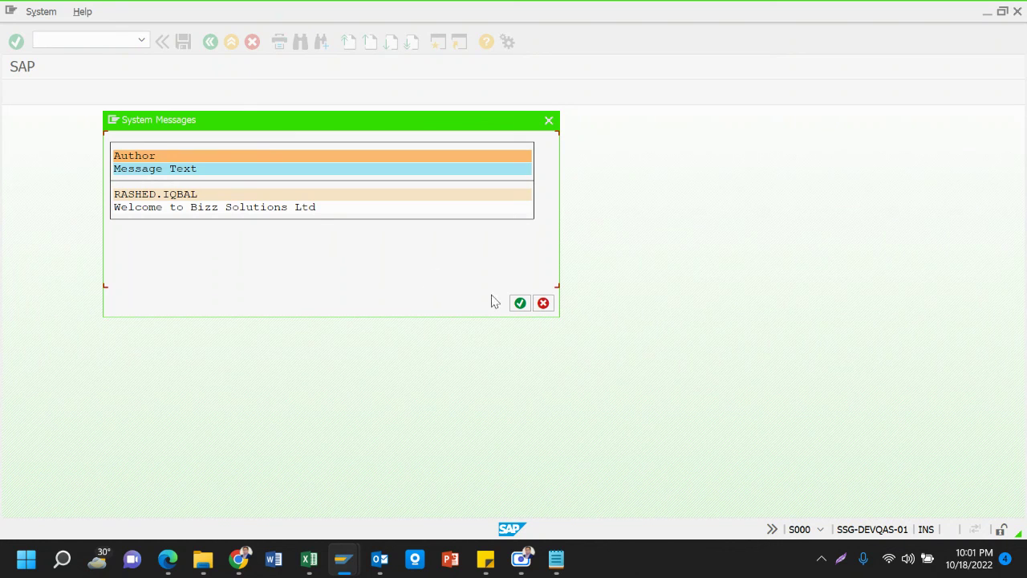
click(520, 303)
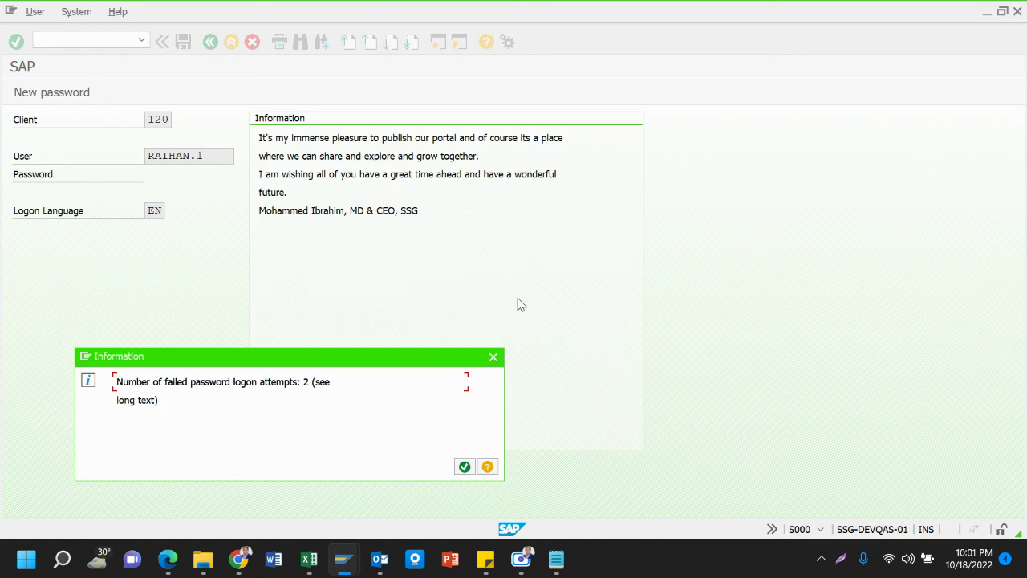
click(465, 469)
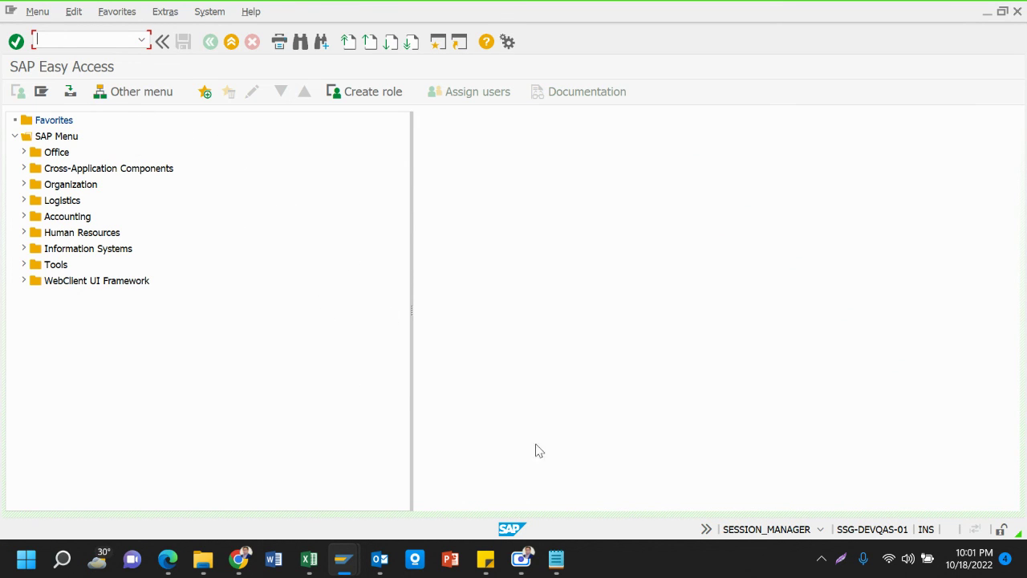
Send the trainee's new SAP logon password as a message in their WhatsApp chat
click(239, 559)
click(95, 486)
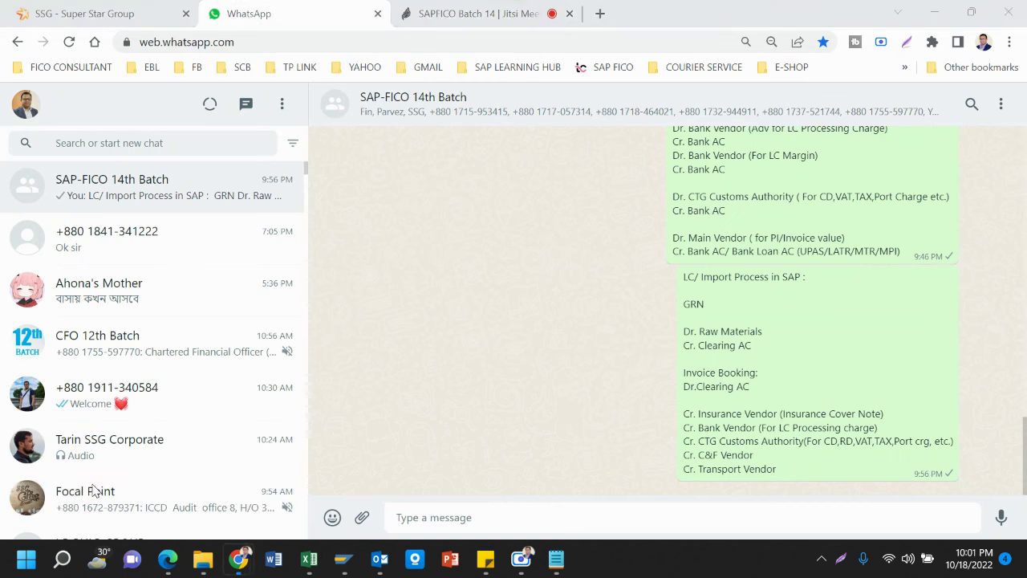
click(139, 246)
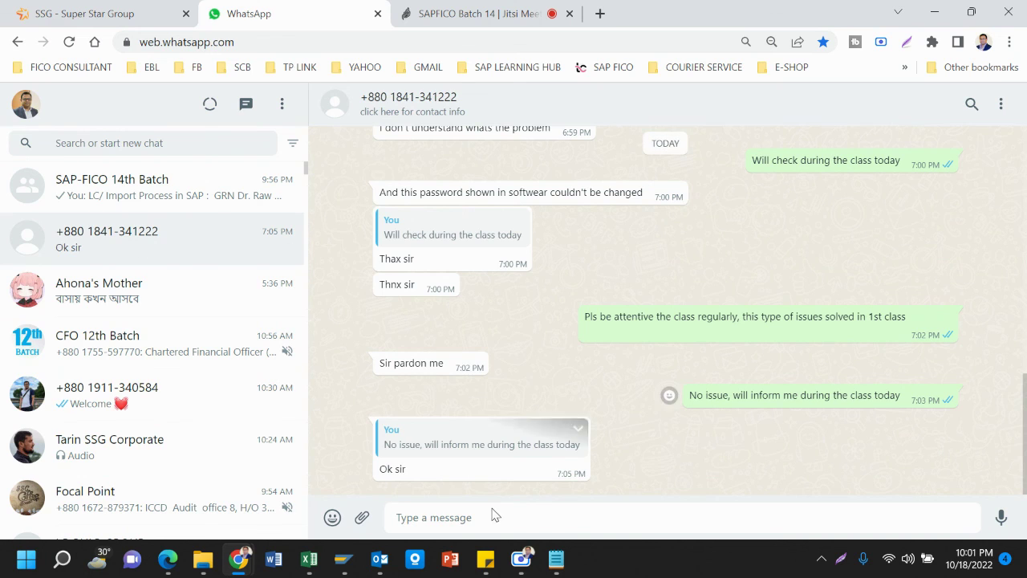
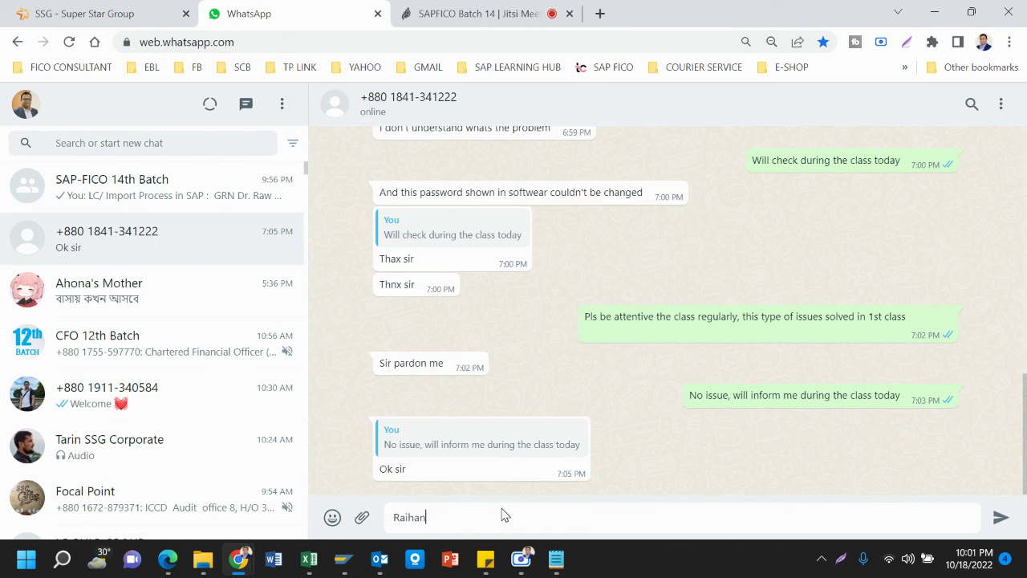
key(Return)
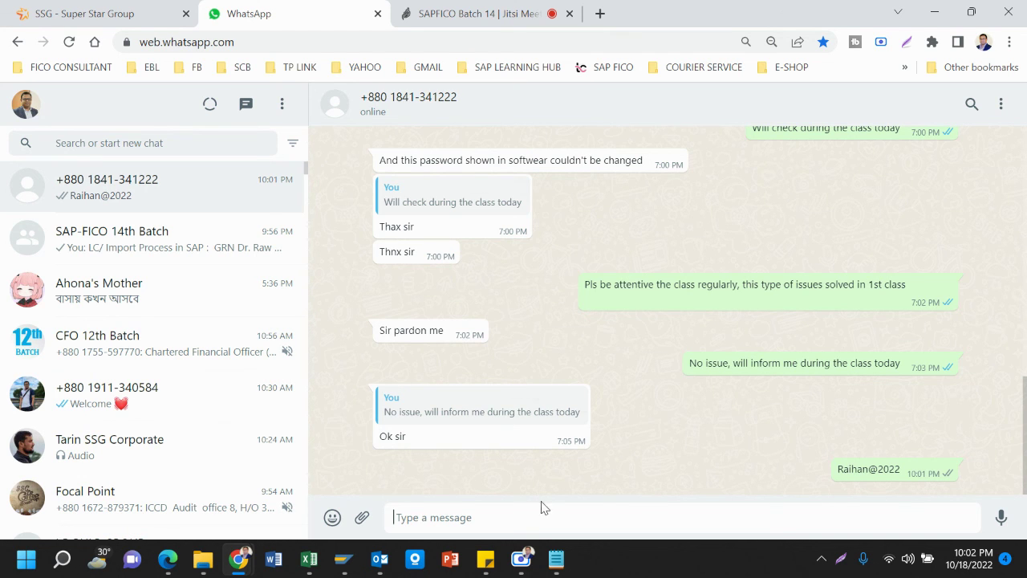
End the SAP user maintenance session with the /nex command
mouse_move(380, 556)
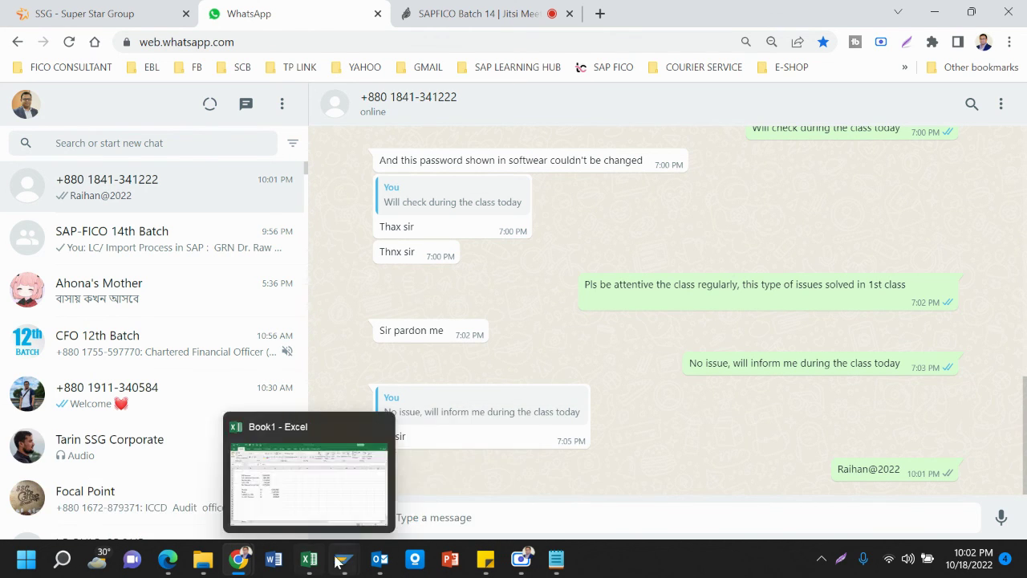
mouse_move(343, 557)
click(334, 514)
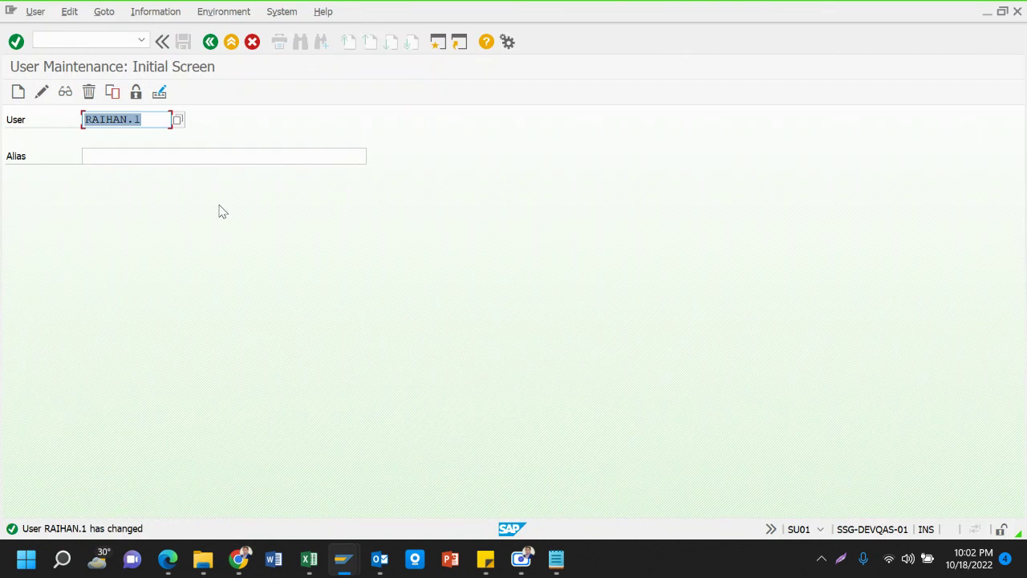
click(119, 40)
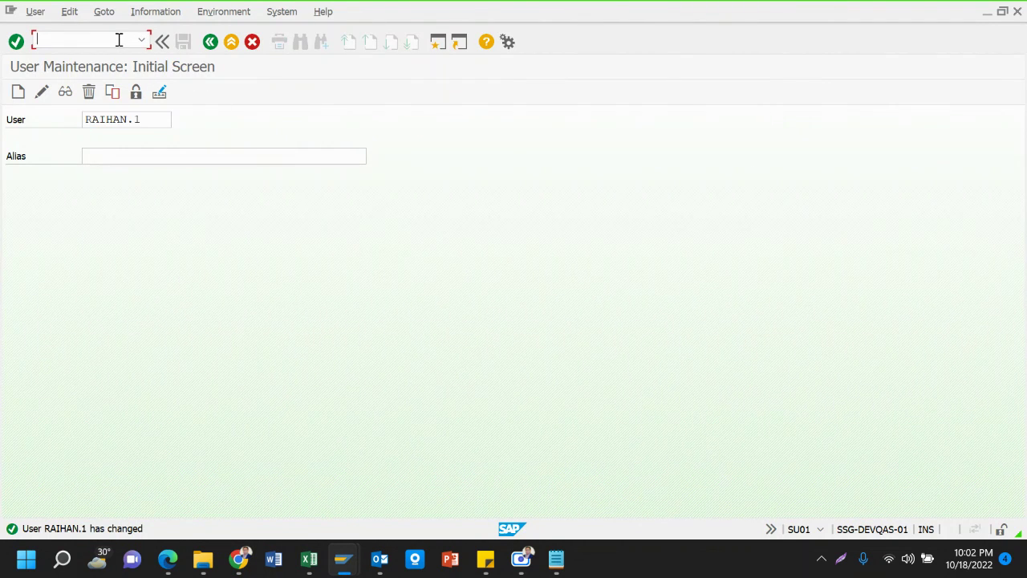
text(/nex)
key(Return)
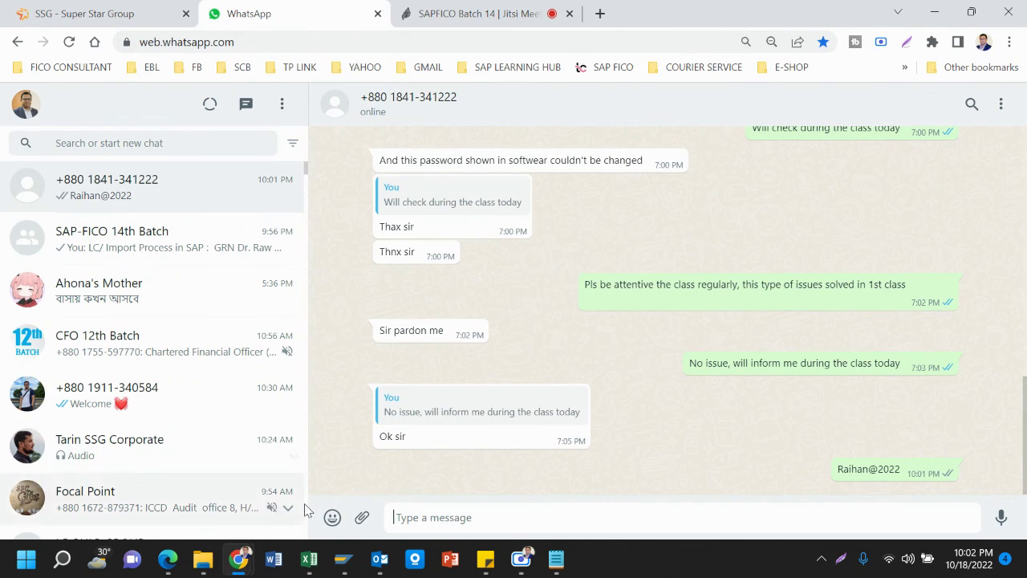
Bring SAP Easy Access forward, then return to the WhatsApp chat with the trainee
mouse_move(344, 558)
click(384, 511)
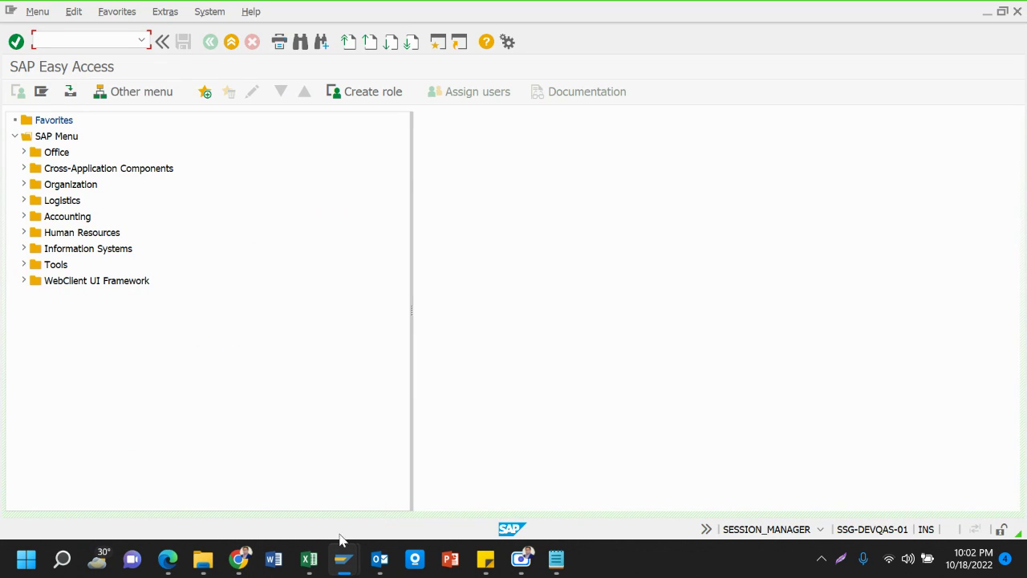
mouse_move(240, 561)
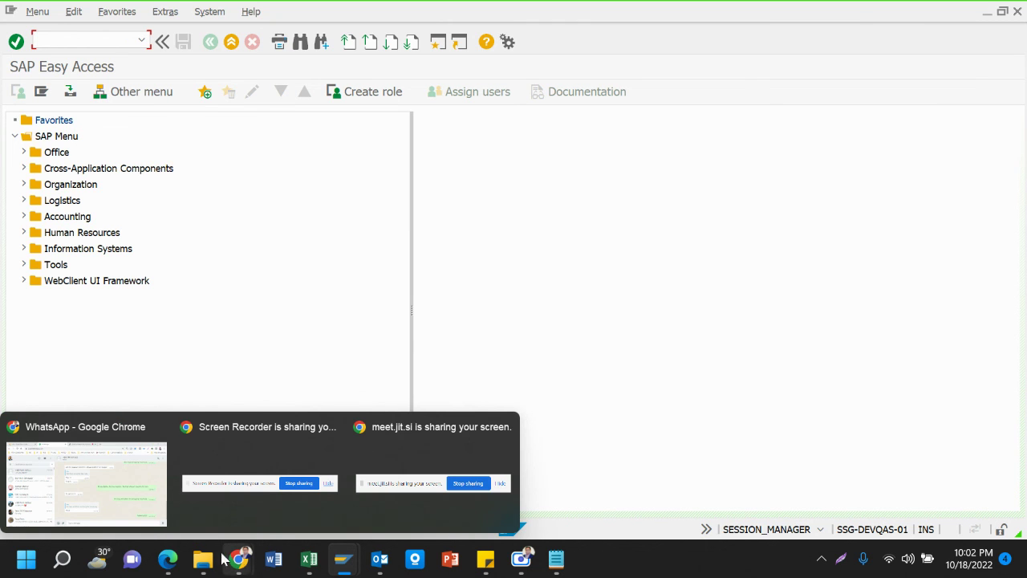
click(85, 482)
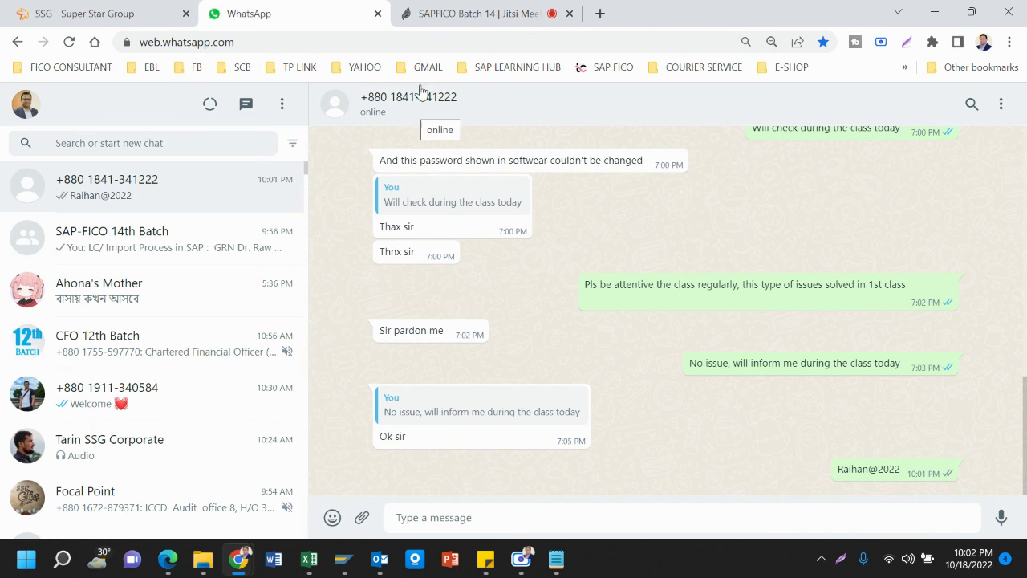
Leave the SAPFICO Batch 14 Jitsi meeting and bring the Scre.io recorder window forward
click(421, 14)
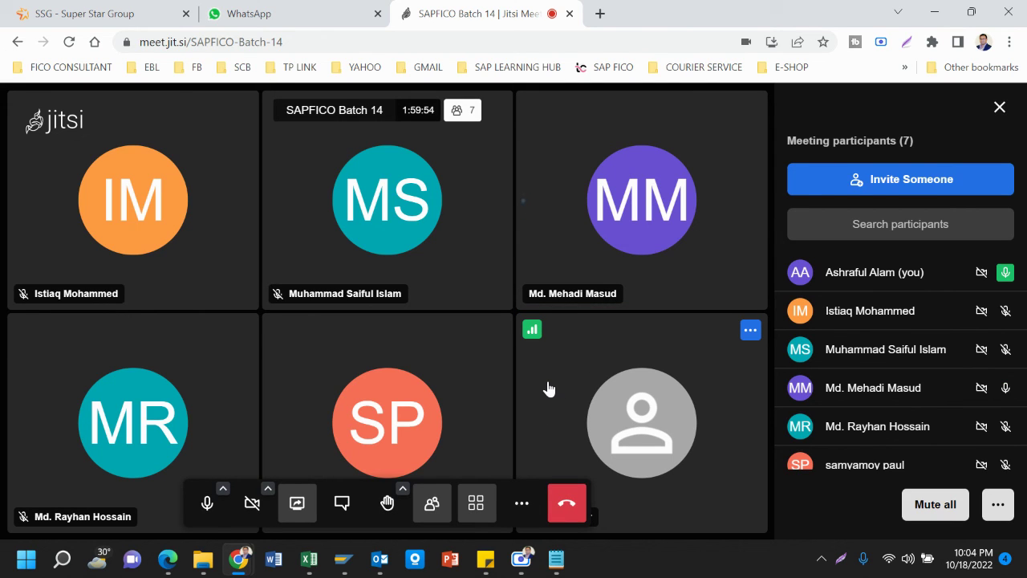
click(567, 505)
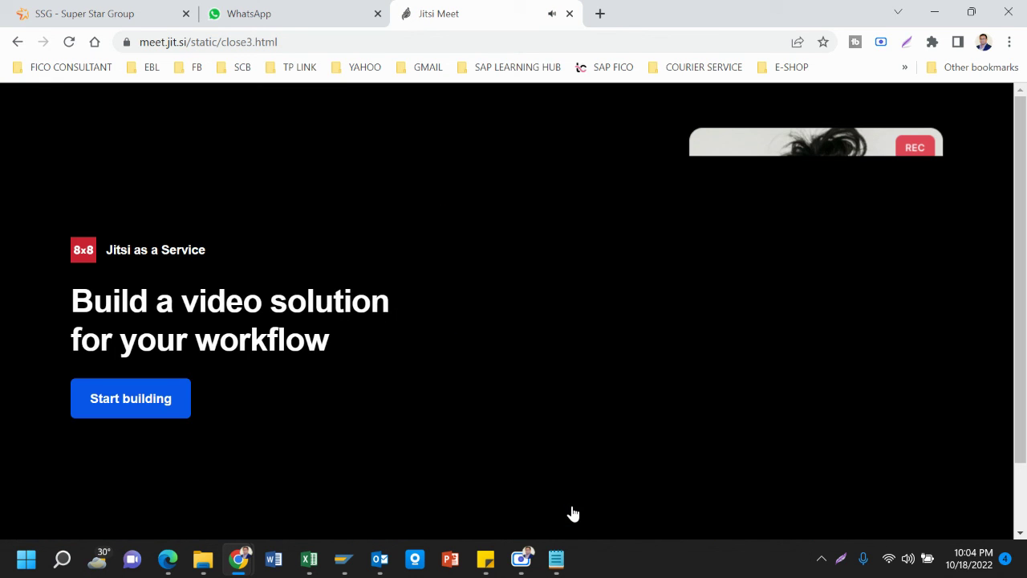
mouse_move(521, 559)
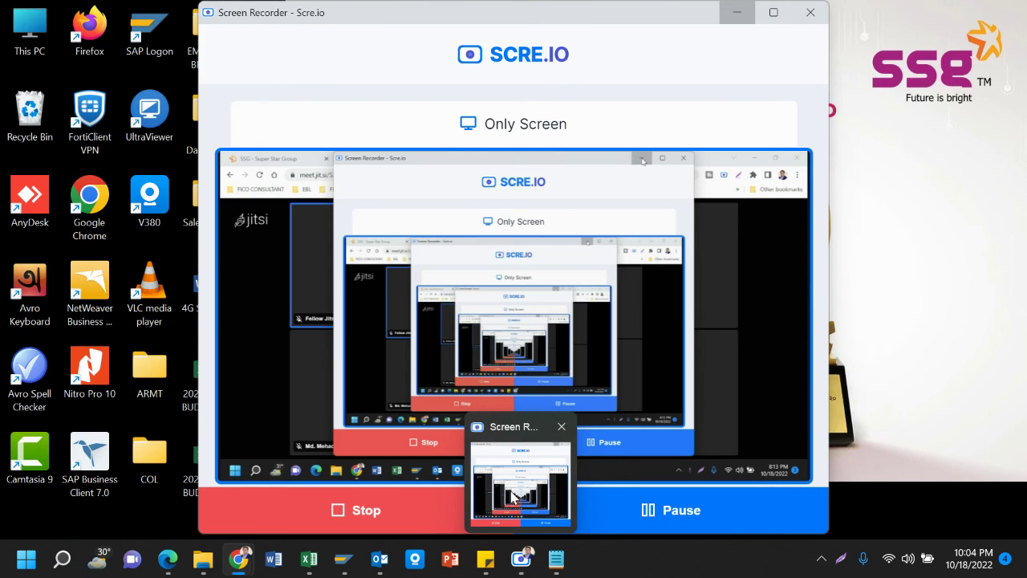
click(511, 500)
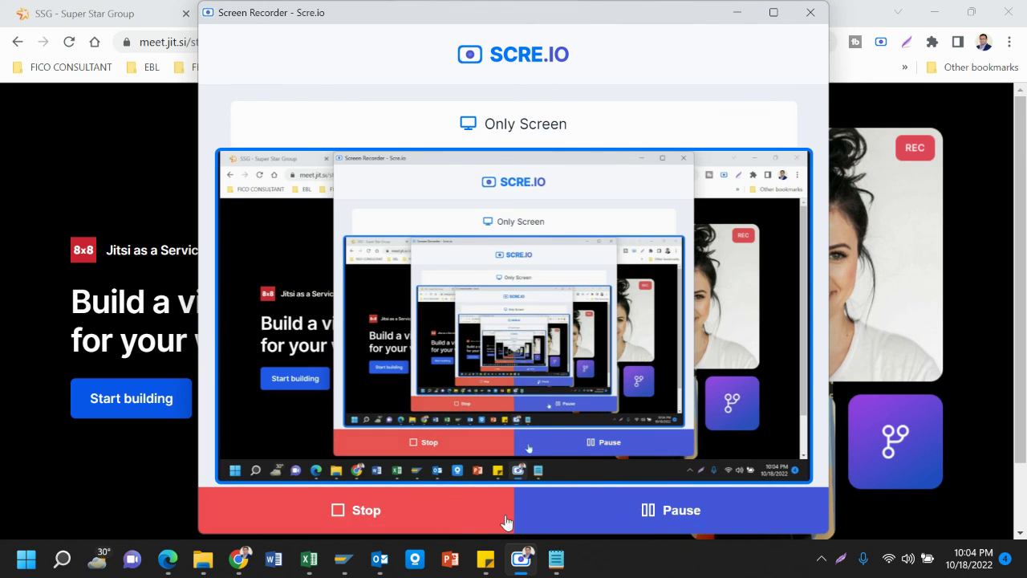